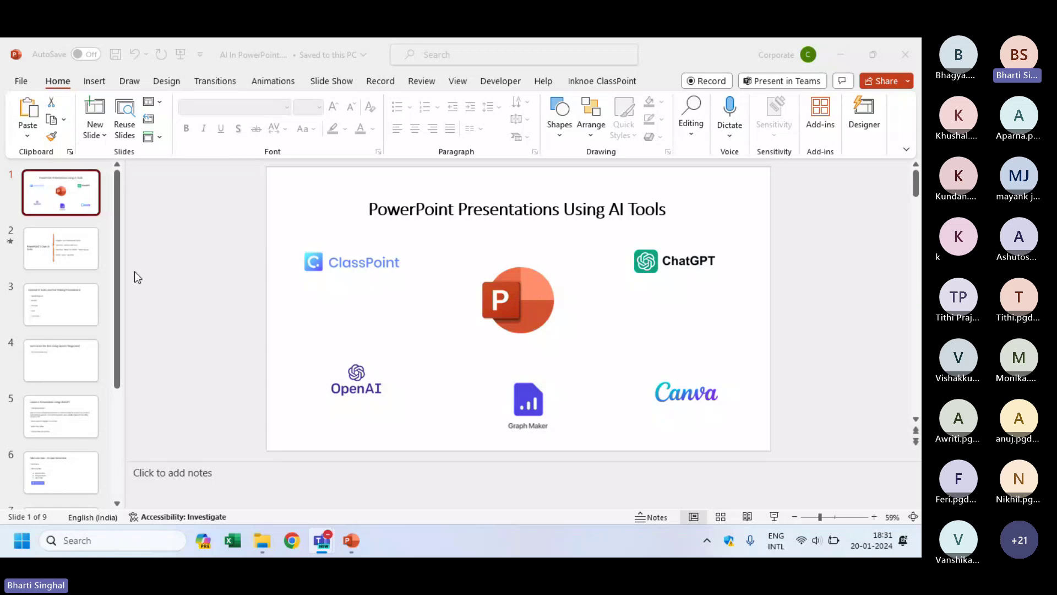
# Show the Slide Show tab and land on slide 2, 'PowerPoint's Own AI Tools', after checking slide 3
pyautogui.click(335, 81)
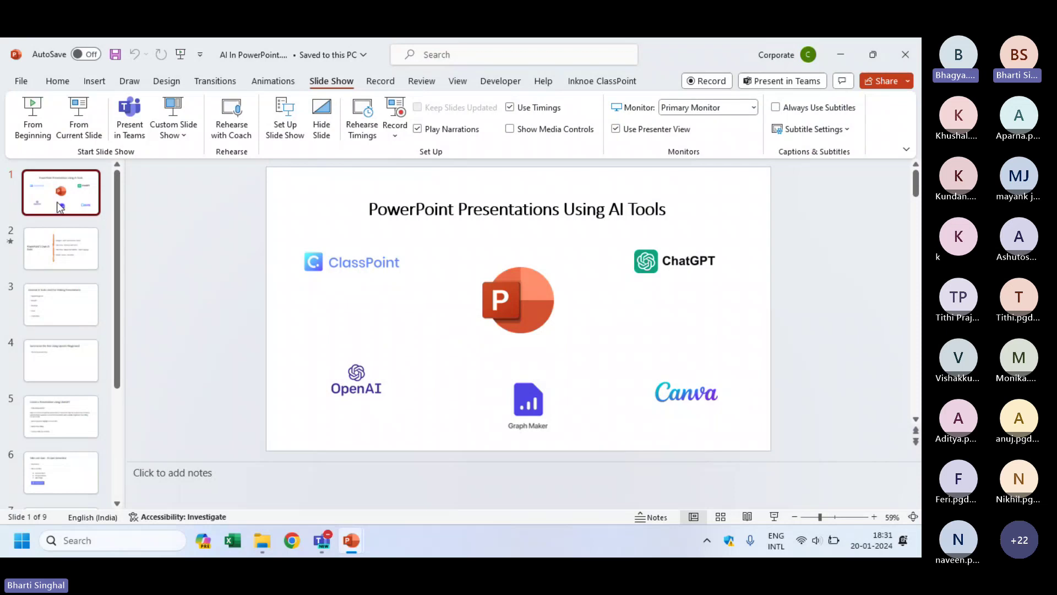
pyautogui.click(98, 245)
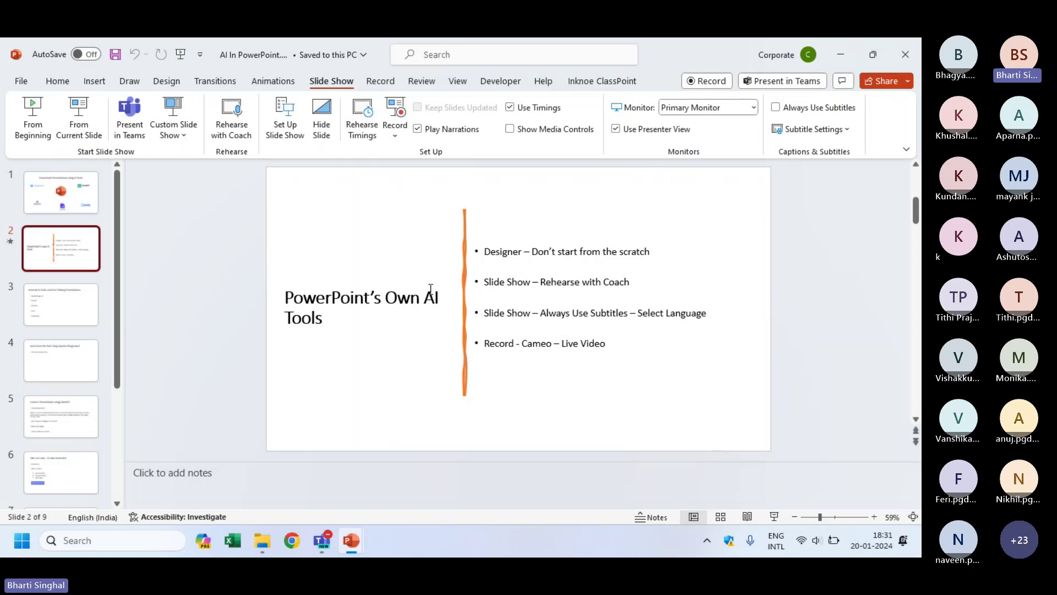
pyautogui.click(39, 295)
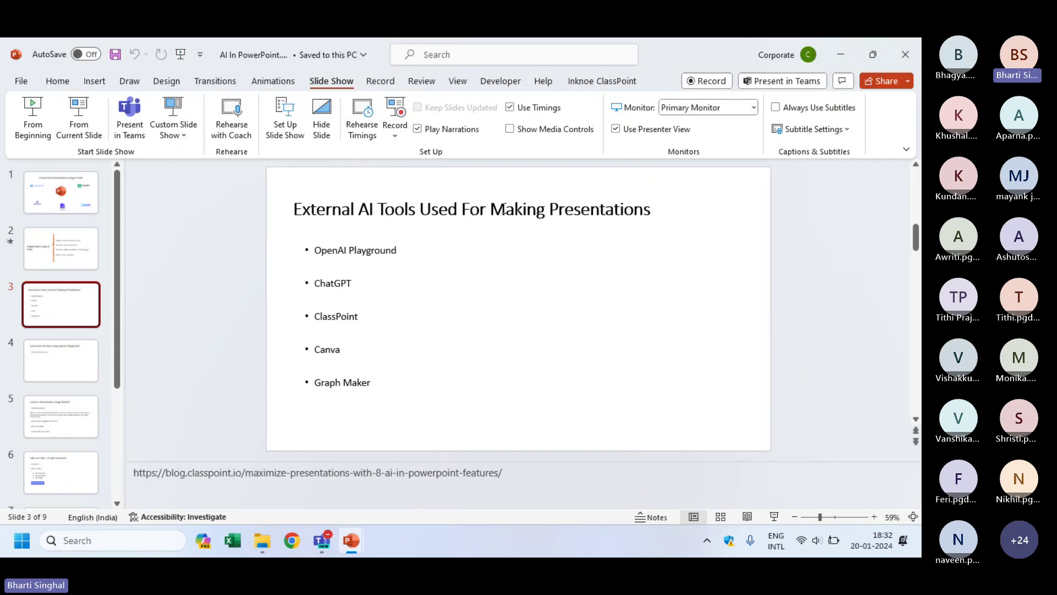
pyautogui.click(94, 268)
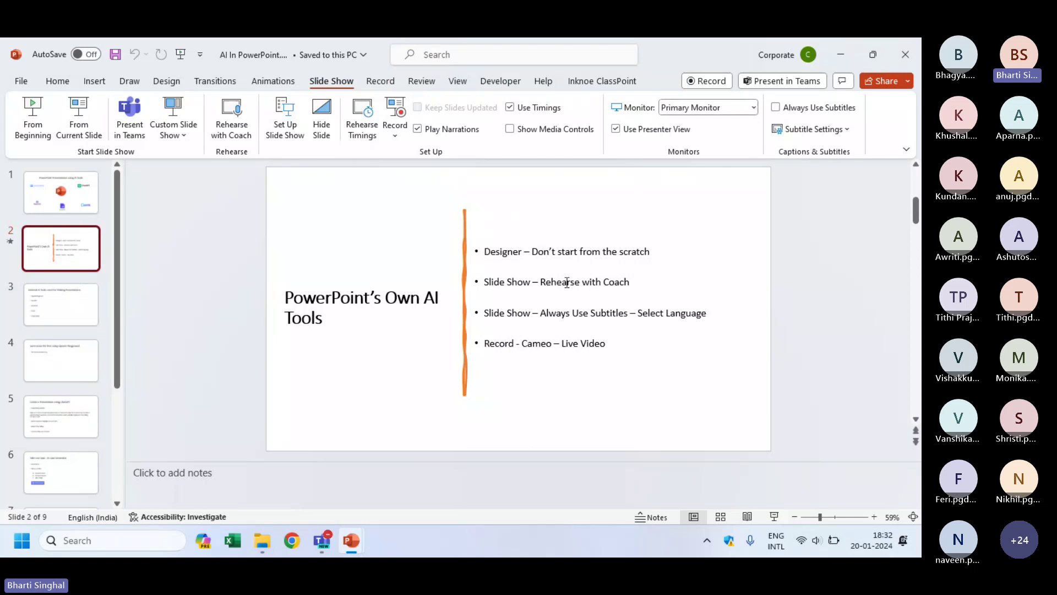
# Admit the lobby guest in the Teams meeting, then return to PowerPoint's Home tab
pyautogui.click(323, 540)
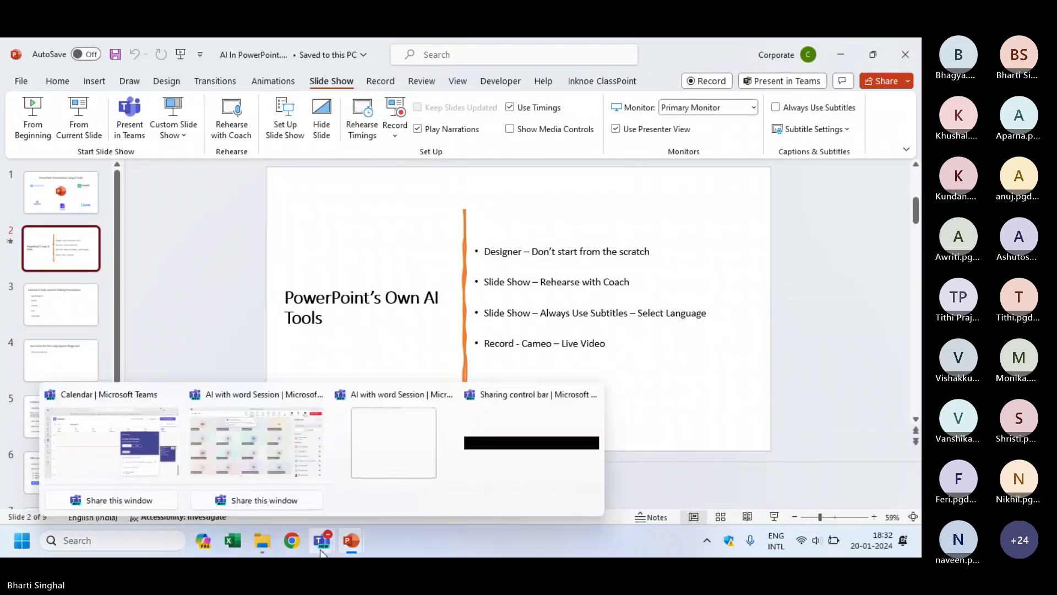
pyautogui.click(291, 475)
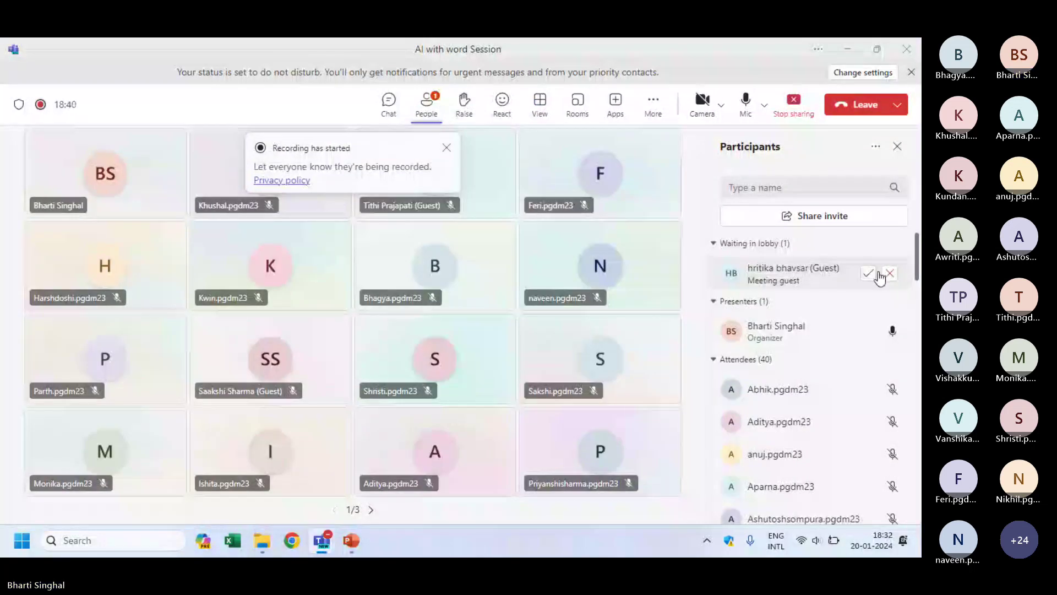
pyautogui.click(877, 274)
pyautogui.moveTo(351, 540)
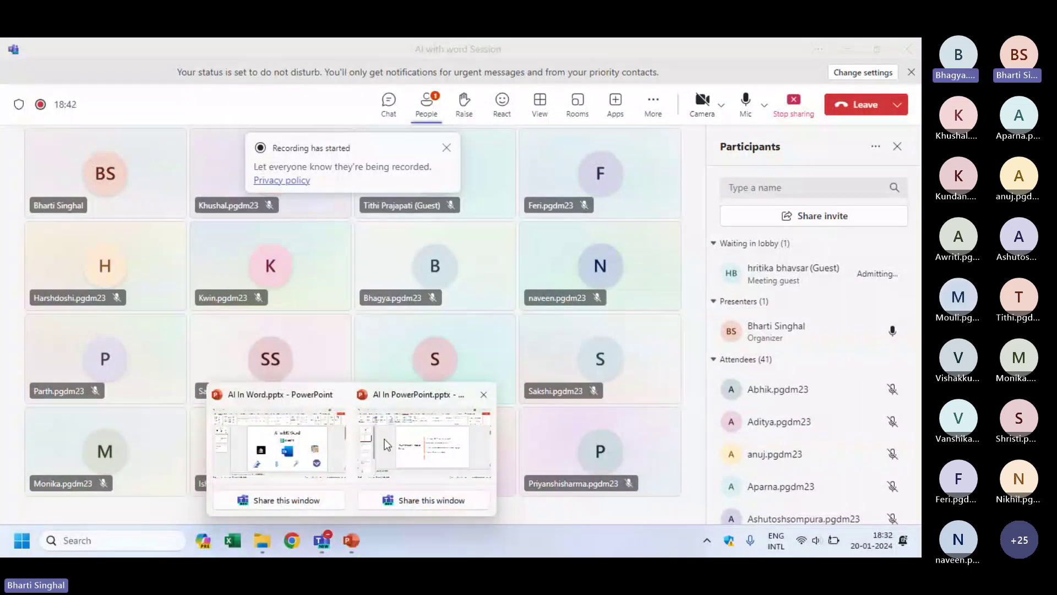
pyautogui.click(383, 439)
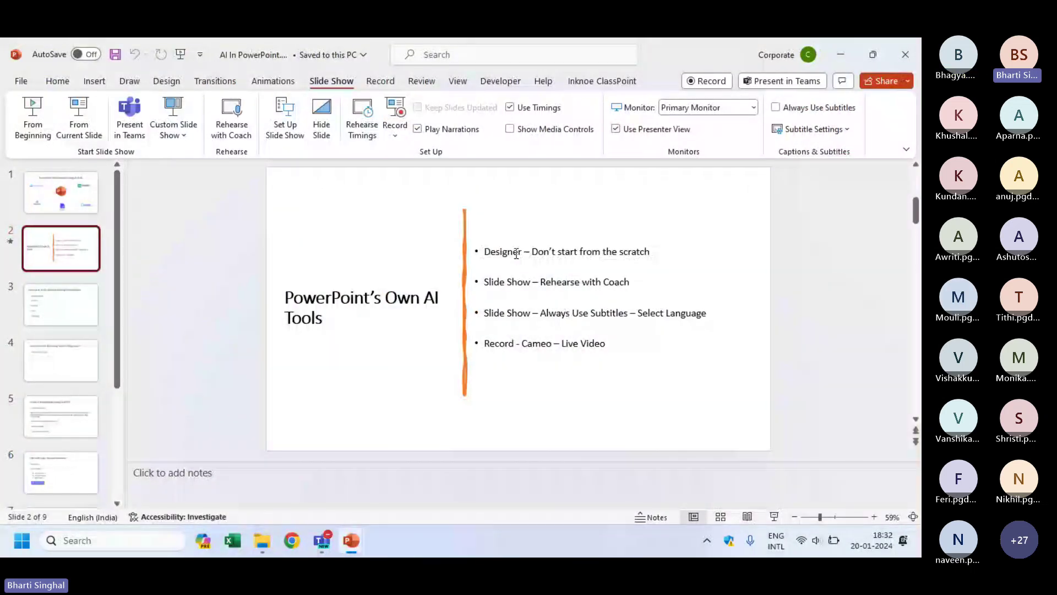
pyautogui.click(57, 83)
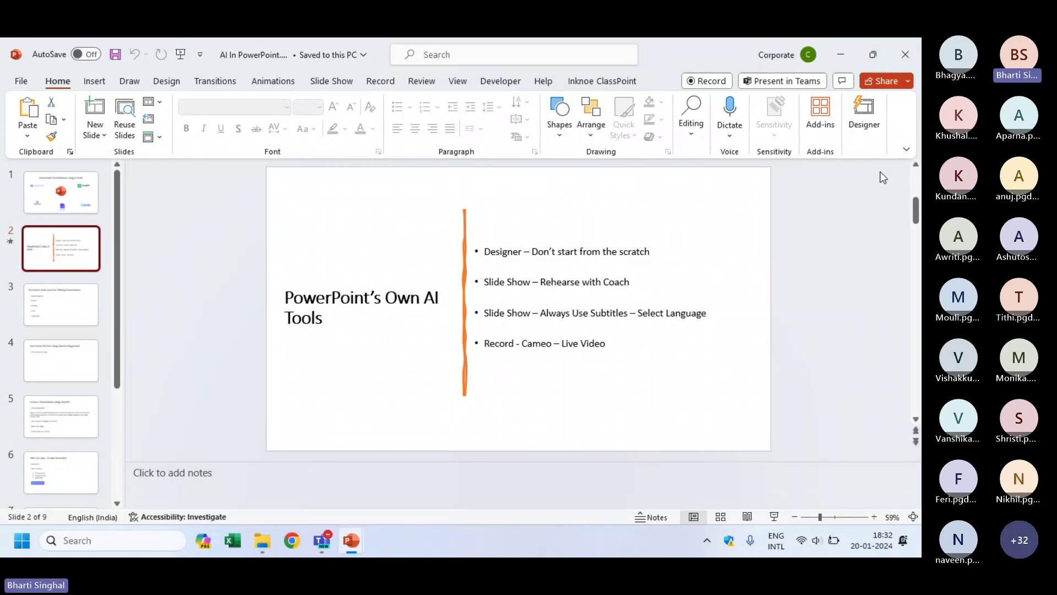
# Open Designer for slide 2, browse its layout ideas, and load more design ideas
pyautogui.click(871, 118)
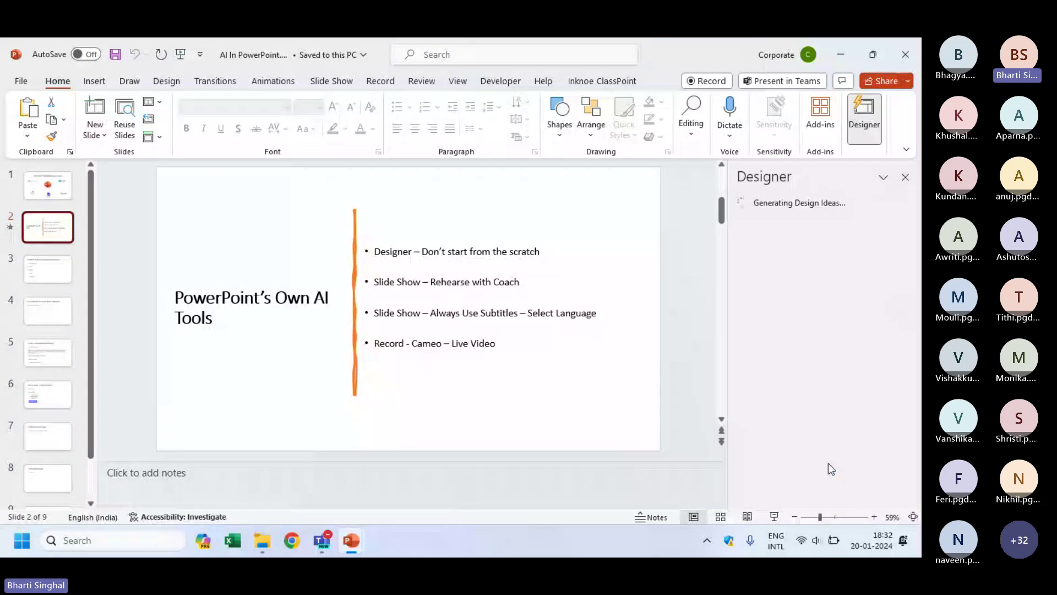
pyautogui.moveTo(906, 217); pyautogui.dragTo(896, 394)
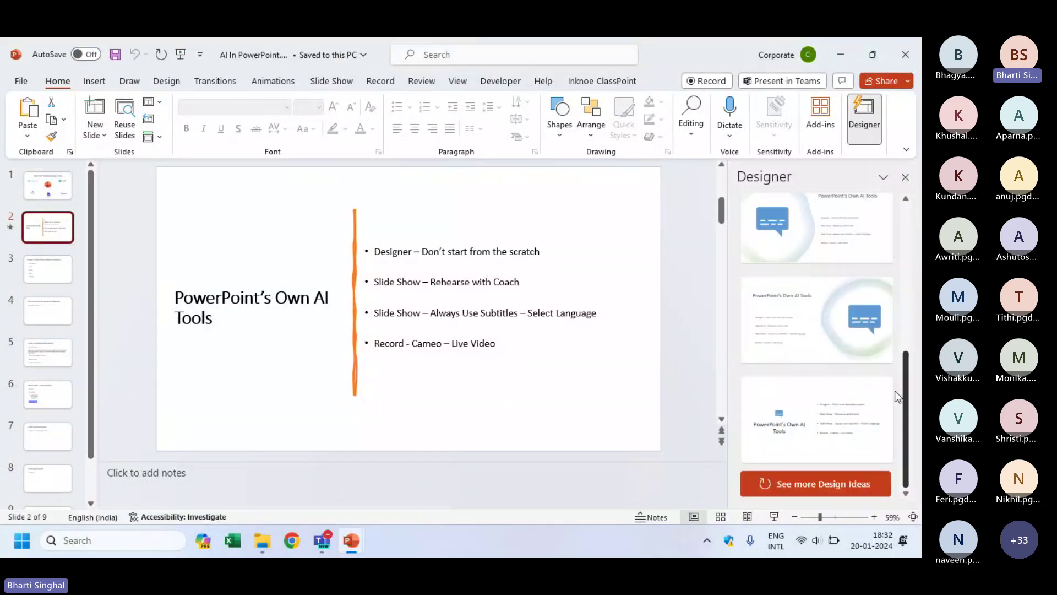
pyautogui.scroll(3, 895, 391)
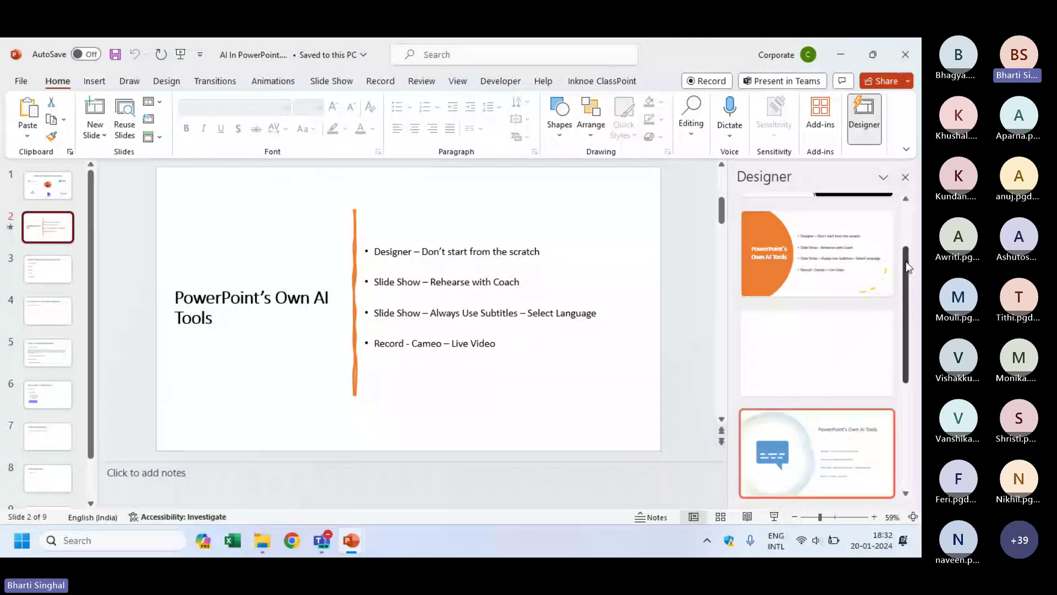
pyautogui.moveTo(906, 261); pyautogui.dragTo(897, 392)
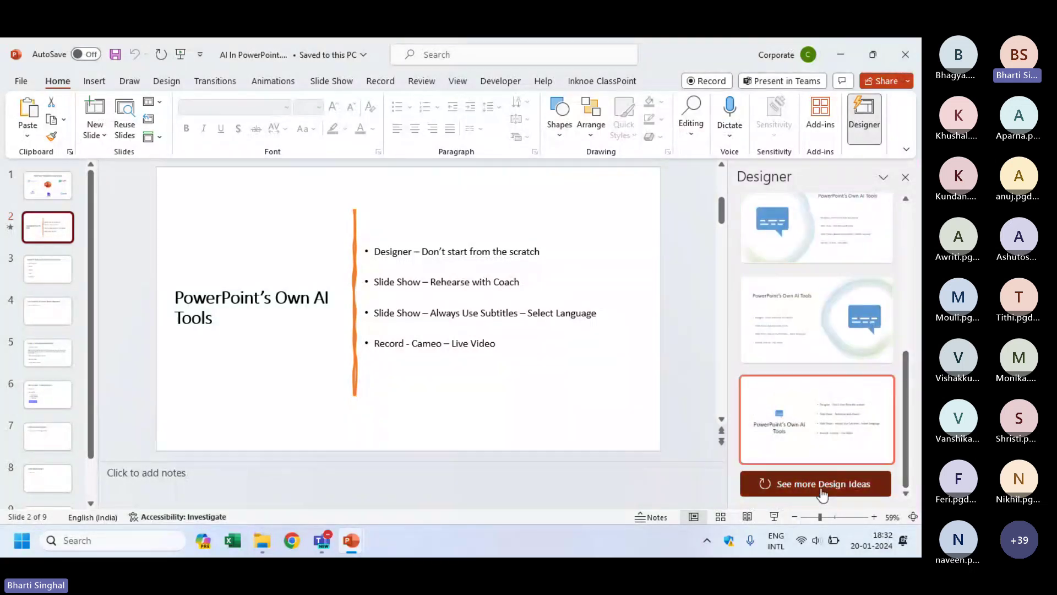
pyautogui.click(821, 488)
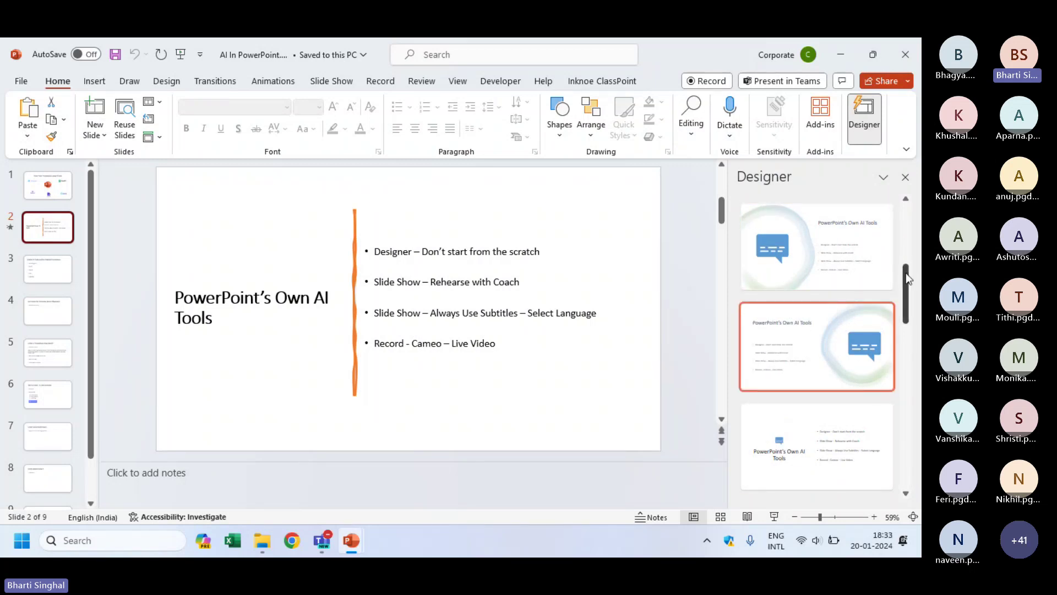
pyautogui.moveTo(907, 273); pyautogui.dragTo(914, 444)
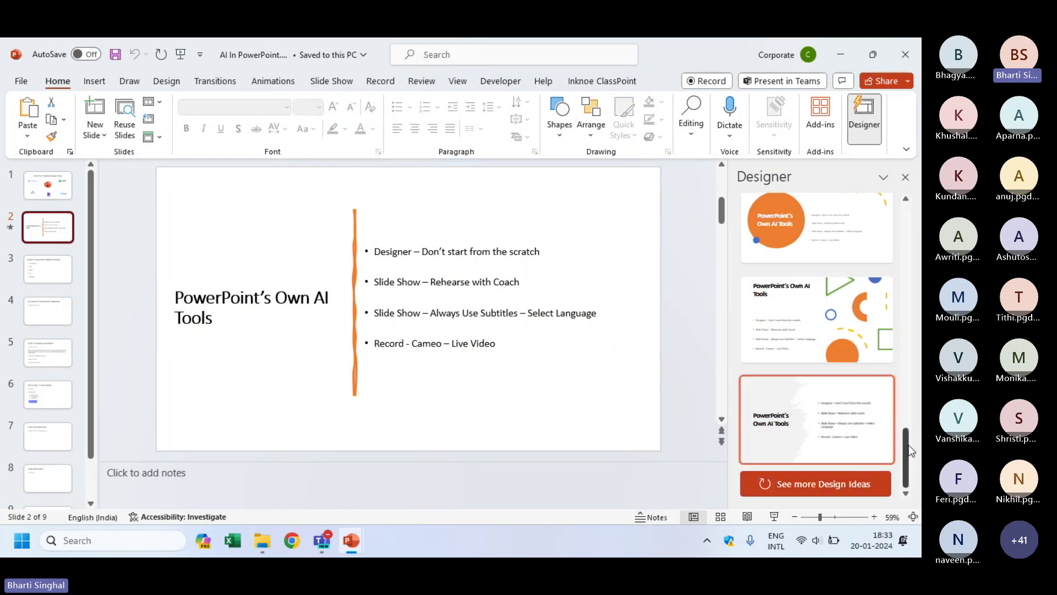
pyautogui.moveTo(907, 438); pyautogui.dragTo(915, 205)
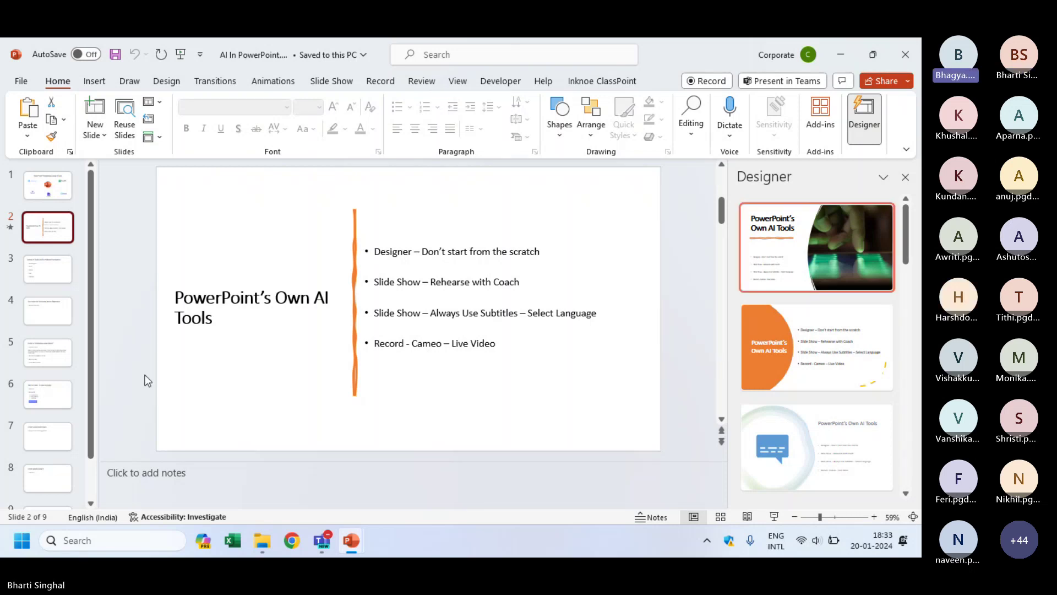
pyautogui.moveTo(322, 540)
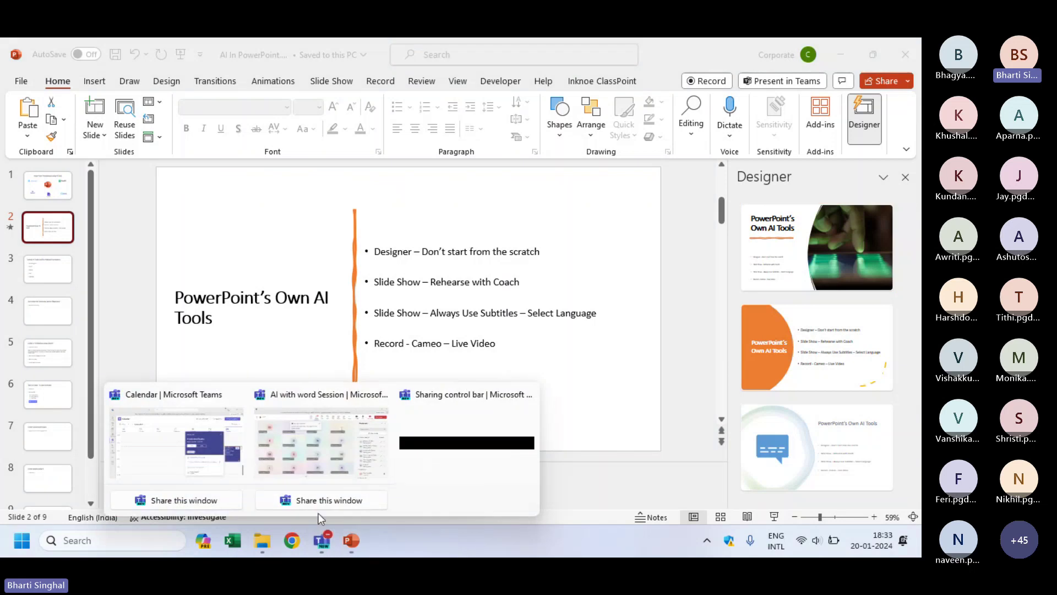
# Admit all lobby guests in Teams, view a participant's profile, and return to the deck
pyautogui.click(322, 462)
pyautogui.click(874, 243)
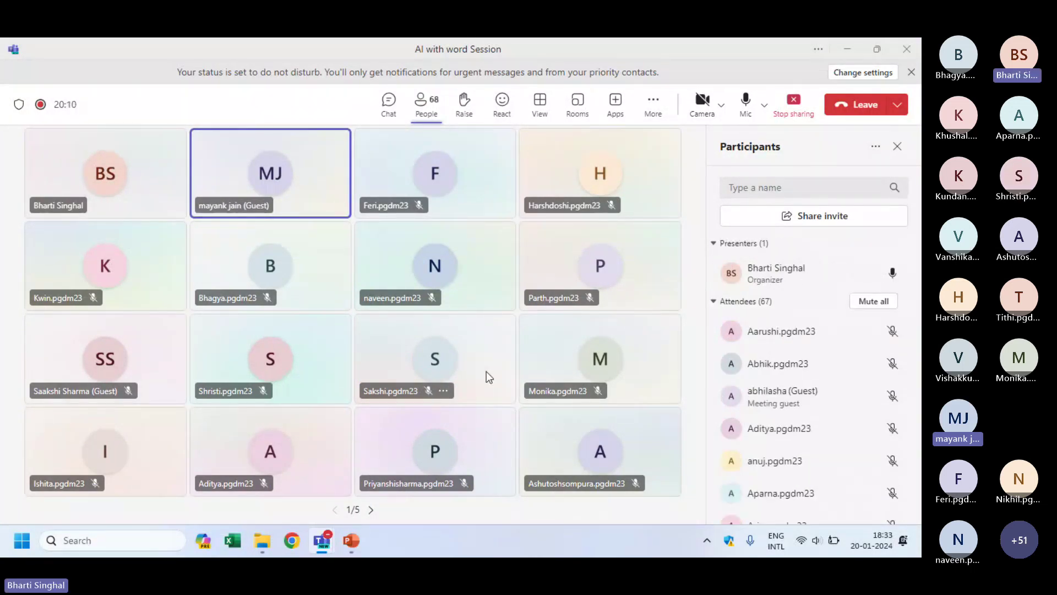
pyautogui.click(411, 393)
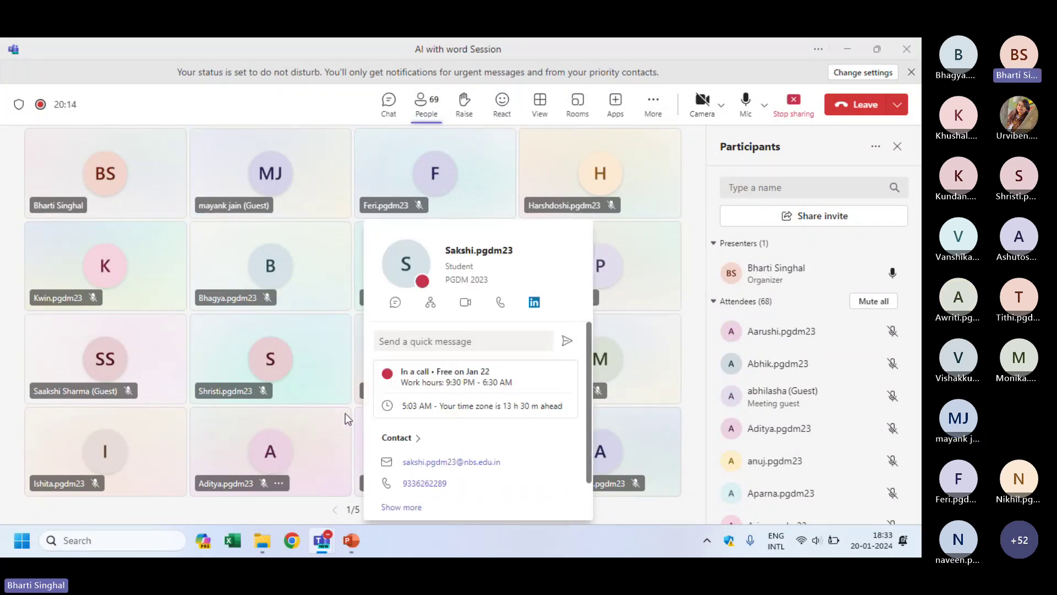
pyautogui.moveTo(351, 540)
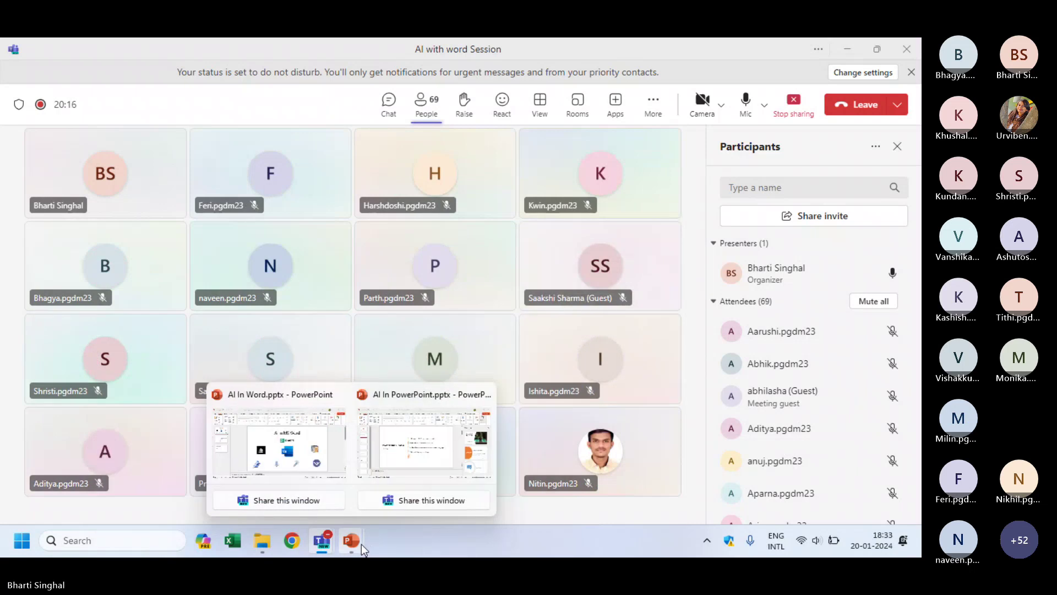
pyautogui.click(400, 459)
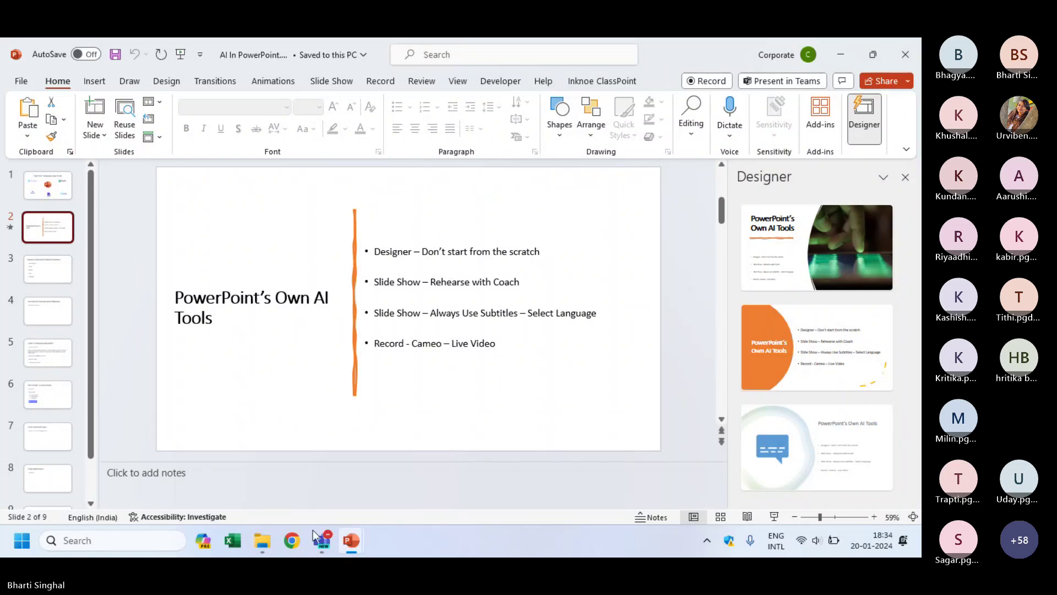
# Admit the two remaining lobby guests, then bring AI In PowerPoint.pptx back on screen
pyautogui.click(330, 435)
pyautogui.moveTo(352, 540)
pyautogui.click(876, 243)
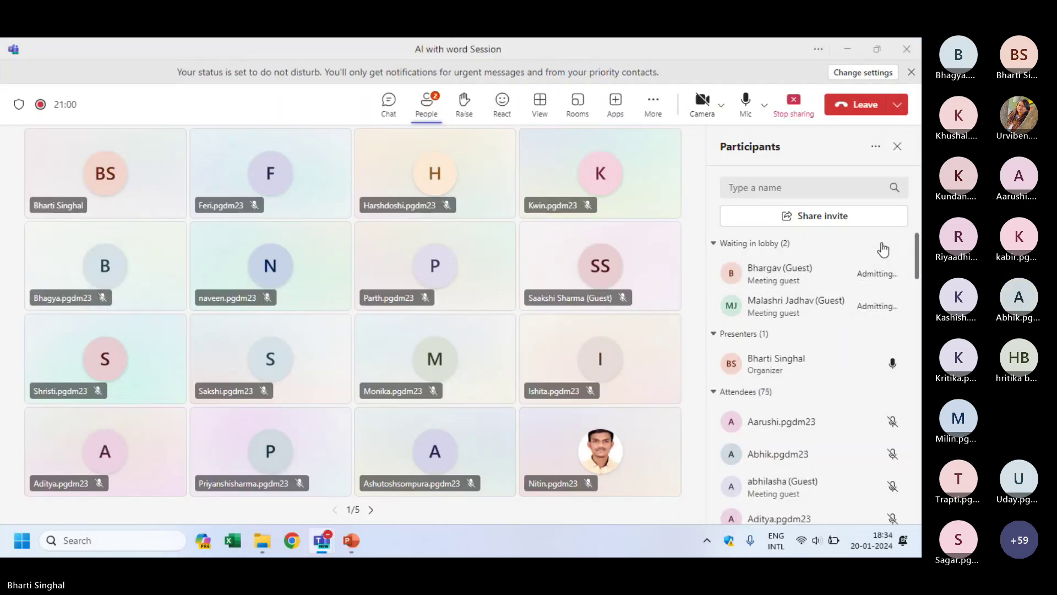
pyautogui.click(422, 463)
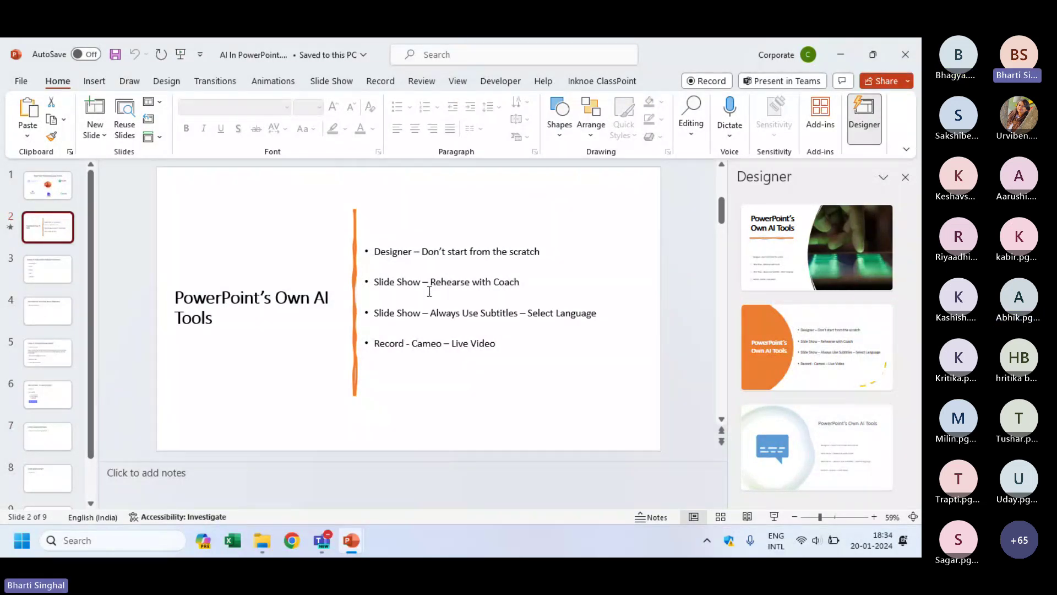
# Launch Rehearse with Coach from the Slide Show tab and close the ClassPoint window
pyautogui.click(329, 83)
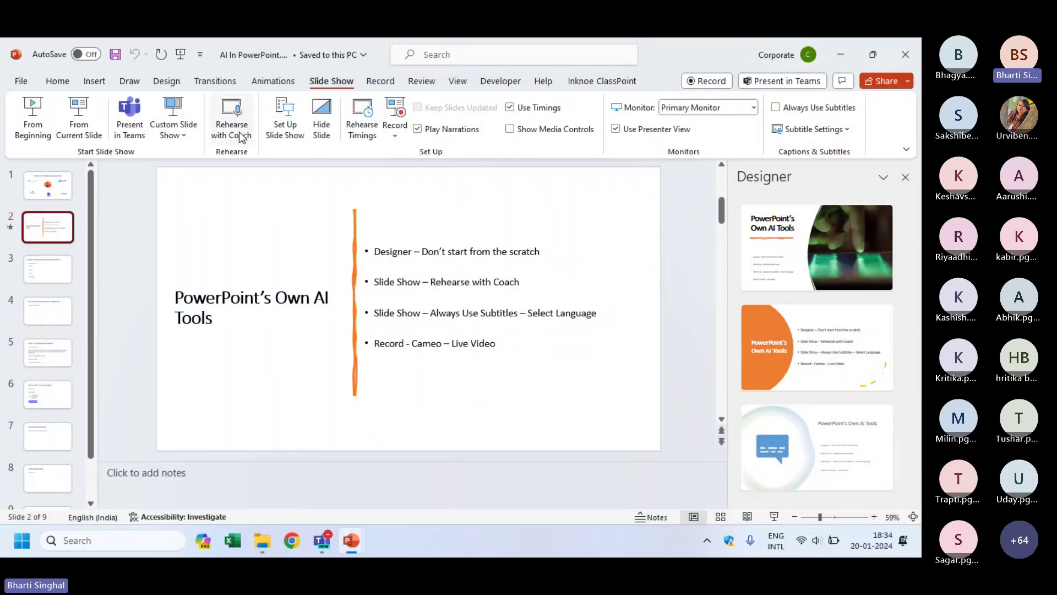
pyautogui.click(905, 177)
pyautogui.click(231, 119)
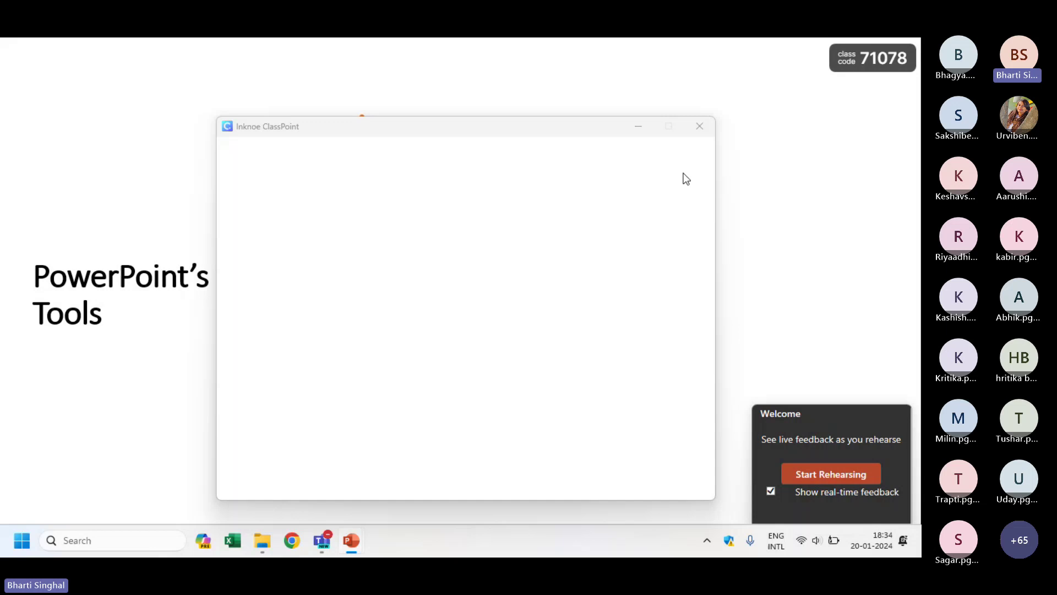
pyautogui.click(699, 126)
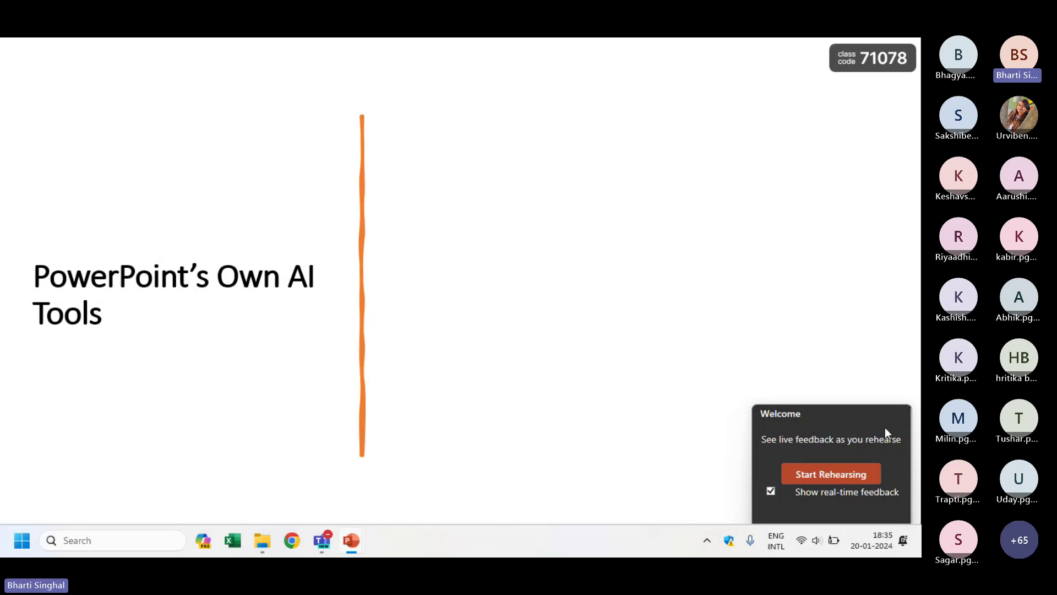
# Rehearse slide 2 and the External AI Tools slide, then pause the coach at 00:37
pyautogui.click(827, 472)
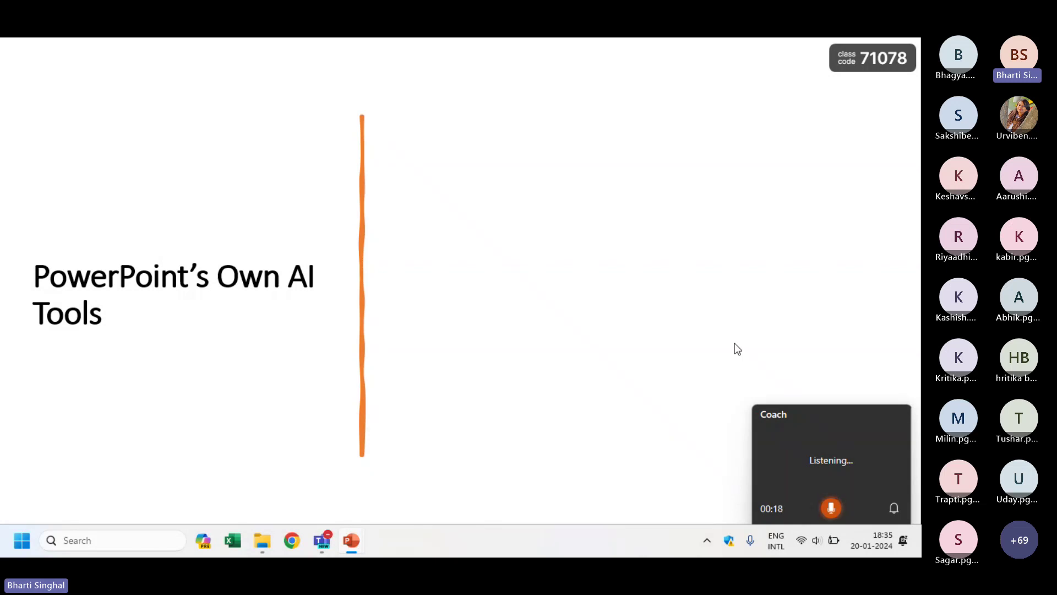
pyautogui.click(553, 270)
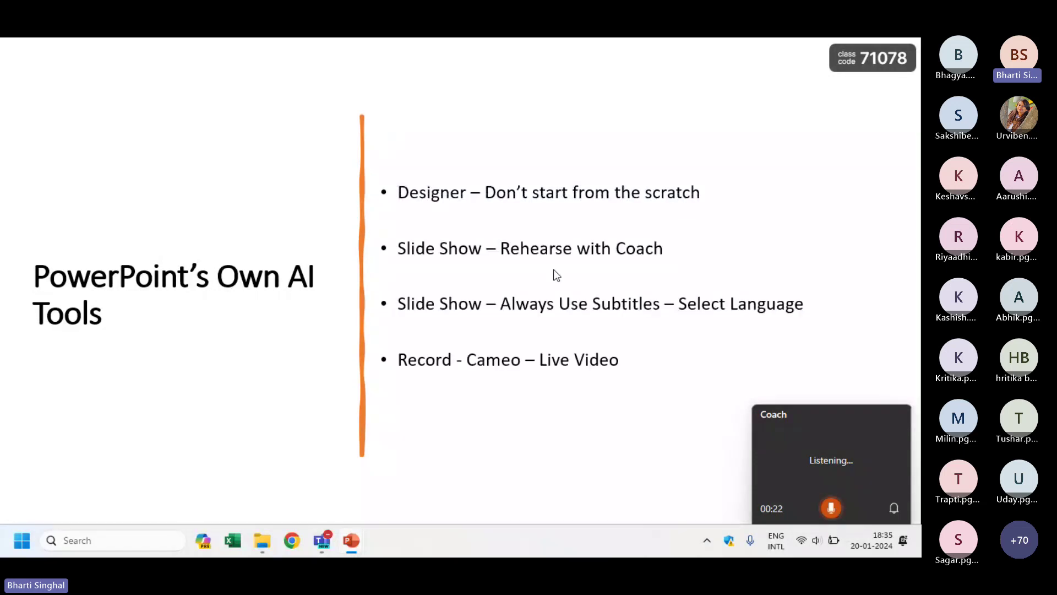
pyautogui.click(553, 269)
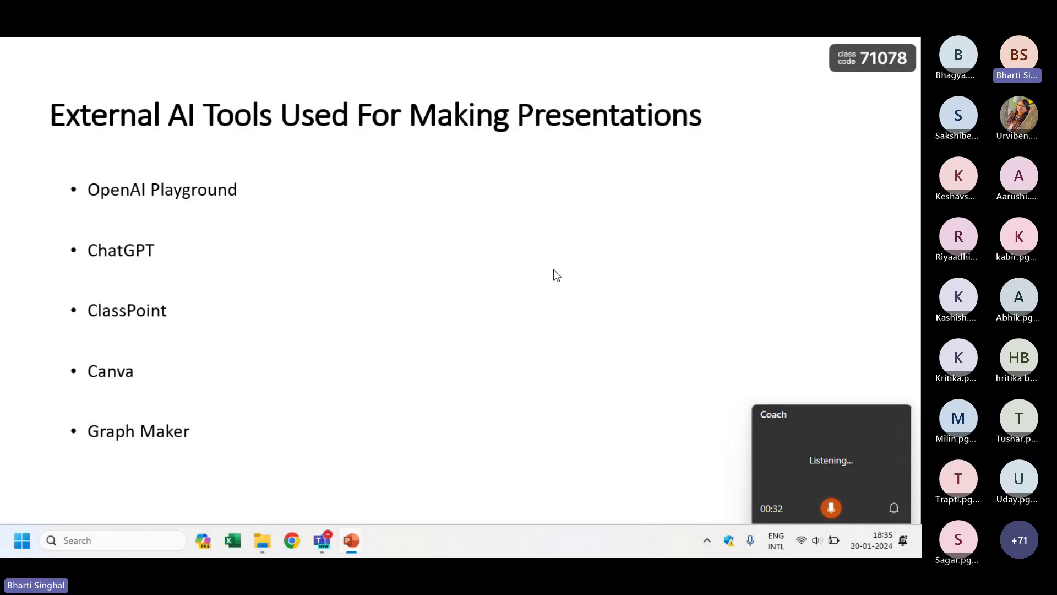
pyautogui.click(831, 508)
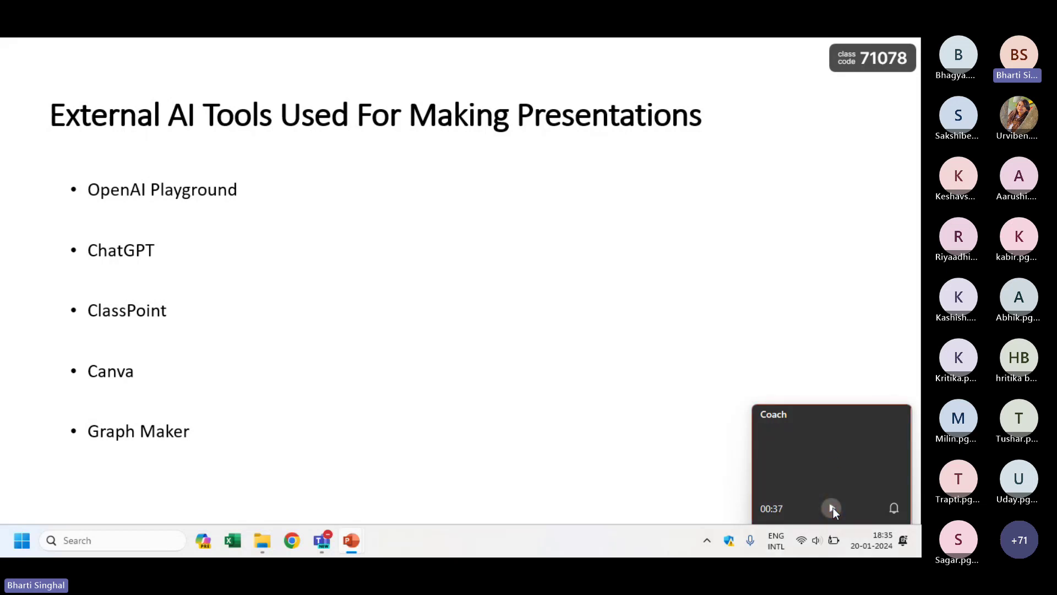
pyautogui.click(642, 357)
# End the slide show and scroll the rehearsal report through the Fillers, Inclusiveness and Pitch cards
pyautogui.press('Escape')
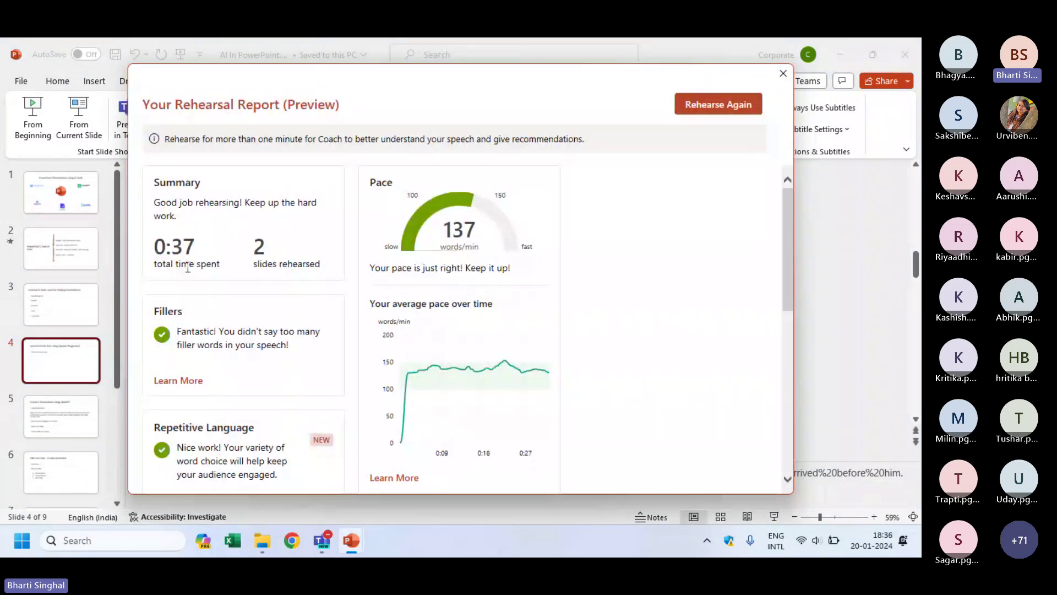
pyautogui.moveTo(789, 246)
pyautogui.mouseDown()
pyautogui.moveTo(791, 388)
pyautogui.moveTo(786, 240)
pyautogui.mouseUp()
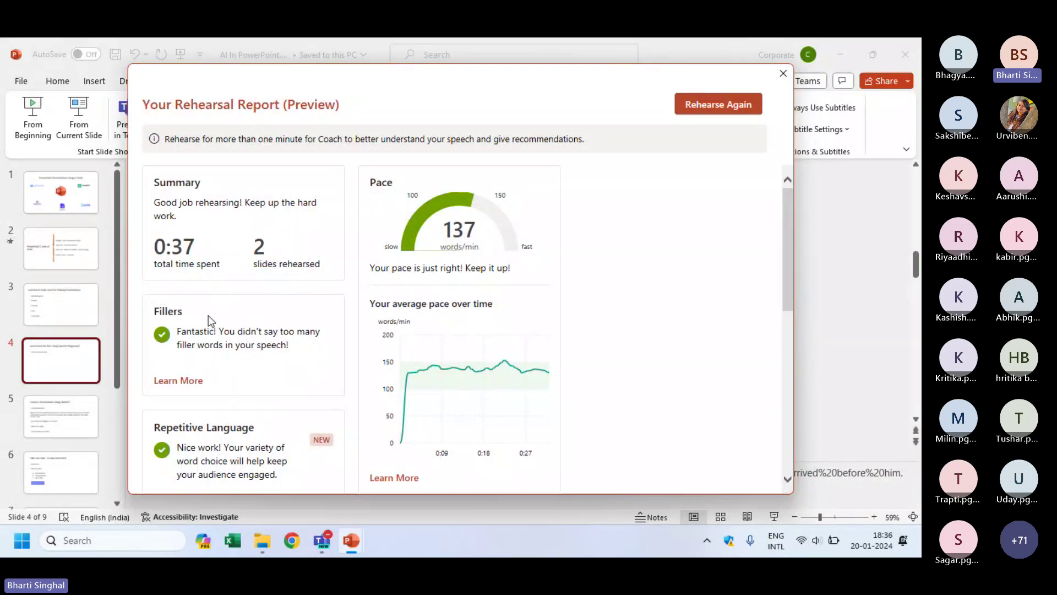
pyautogui.moveTo(789, 249); pyautogui.dragTo(786, 285)
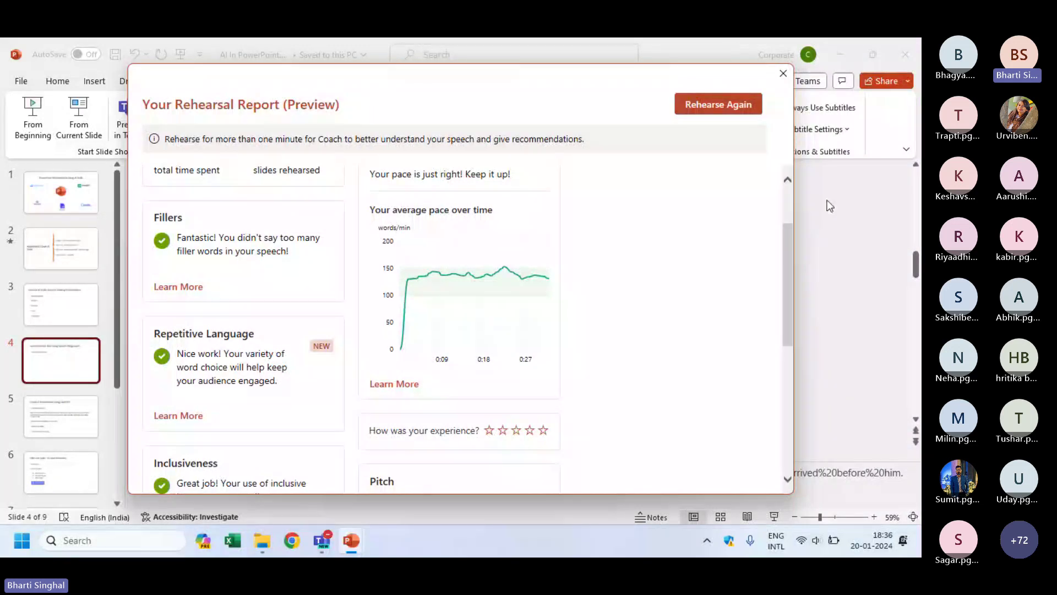
pyautogui.moveTo(789, 257); pyautogui.dragTo(791, 272)
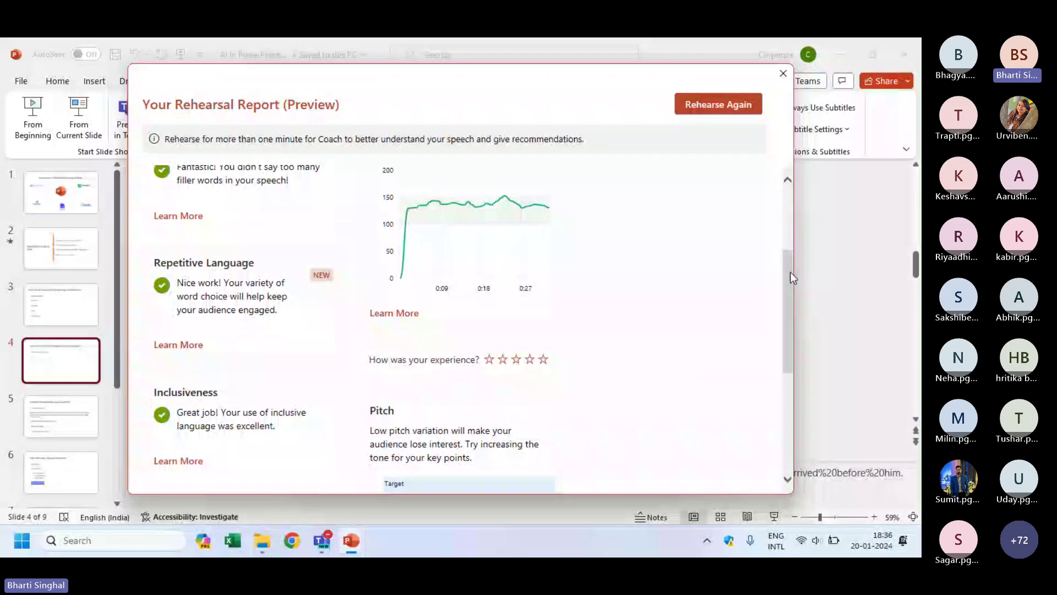
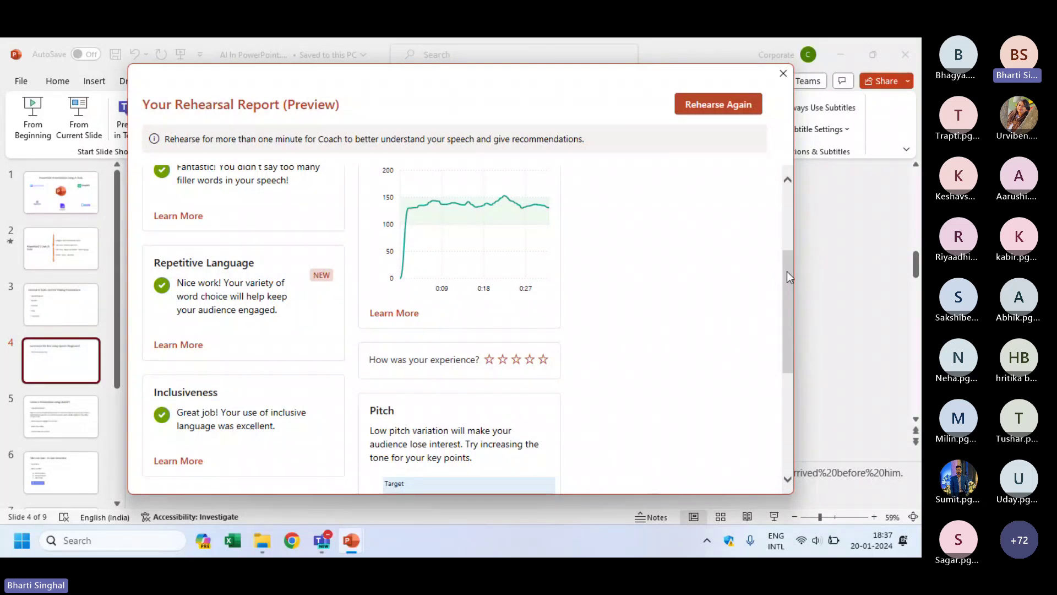
# Scroll through and widen the Rehearsal Report to read its pace, filler, pitch and originality cards
pyautogui.scroll(-3, 787, 271)
pyautogui.moveTo(788, 315); pyautogui.dragTo(789, 188)
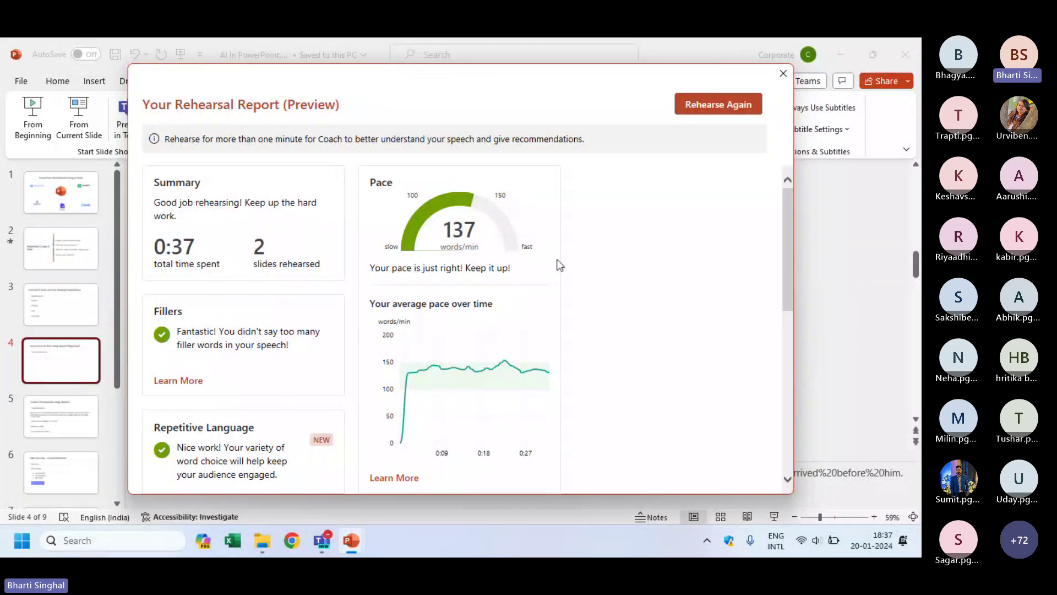
pyautogui.scroll(-3, 796, 283)
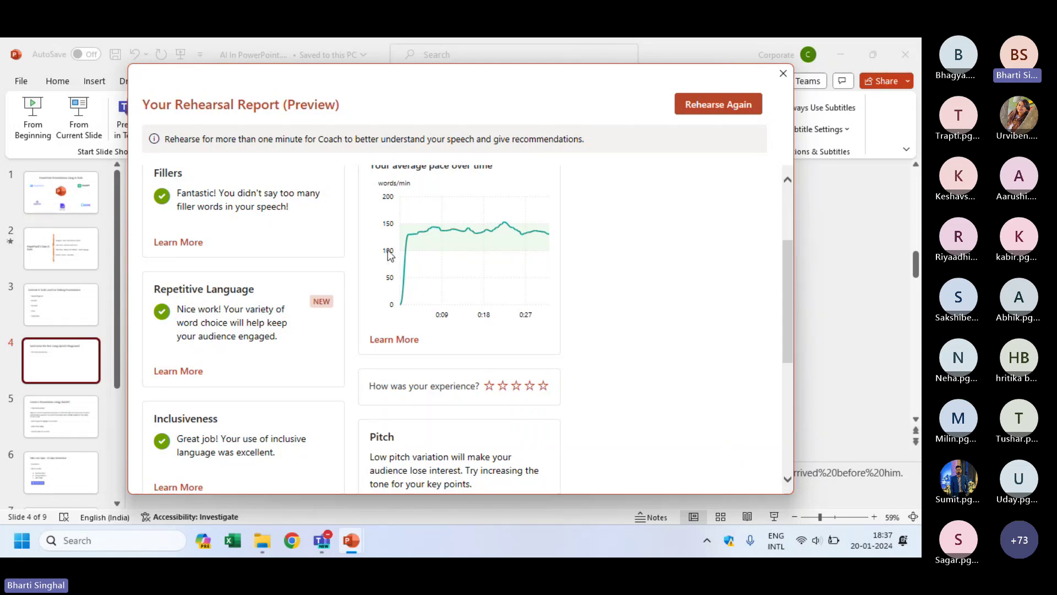
pyautogui.moveTo(793, 259); pyautogui.dragTo(813, 340)
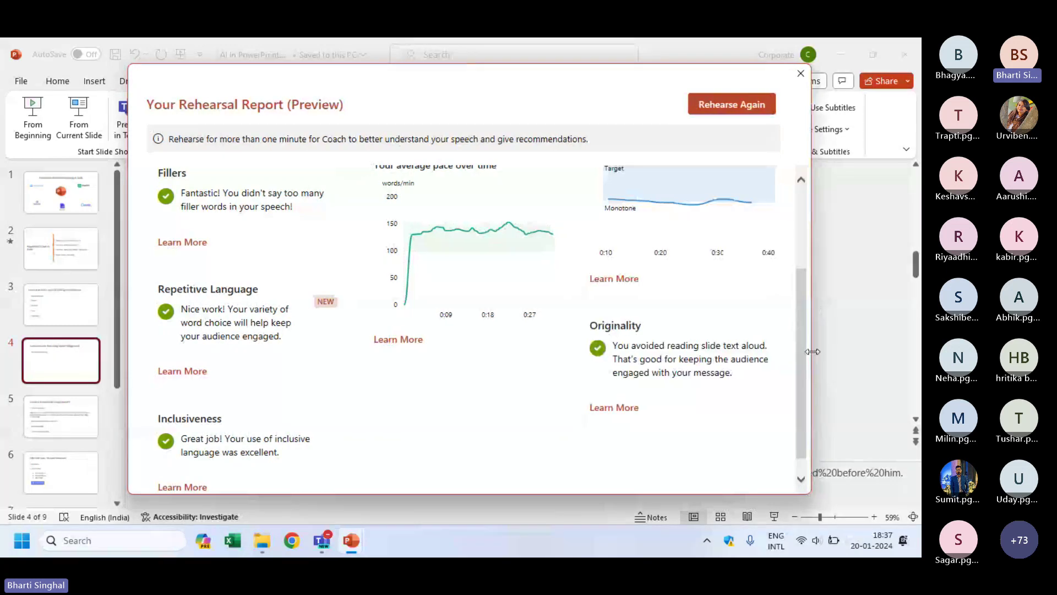
pyautogui.scroll(3, 795, 305)
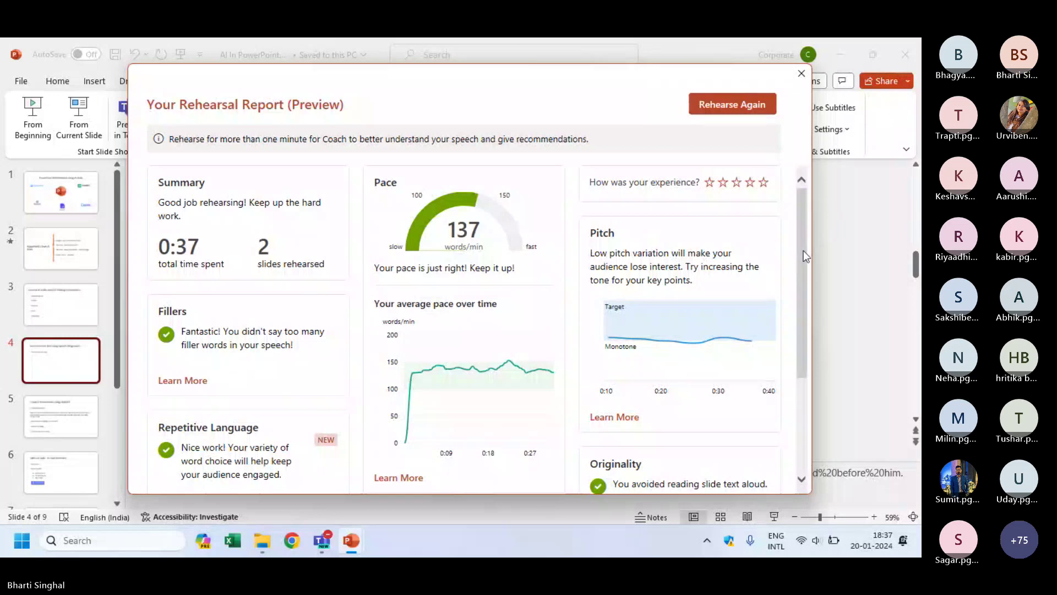
pyautogui.moveTo(804, 250); pyautogui.dragTo(802, 348)
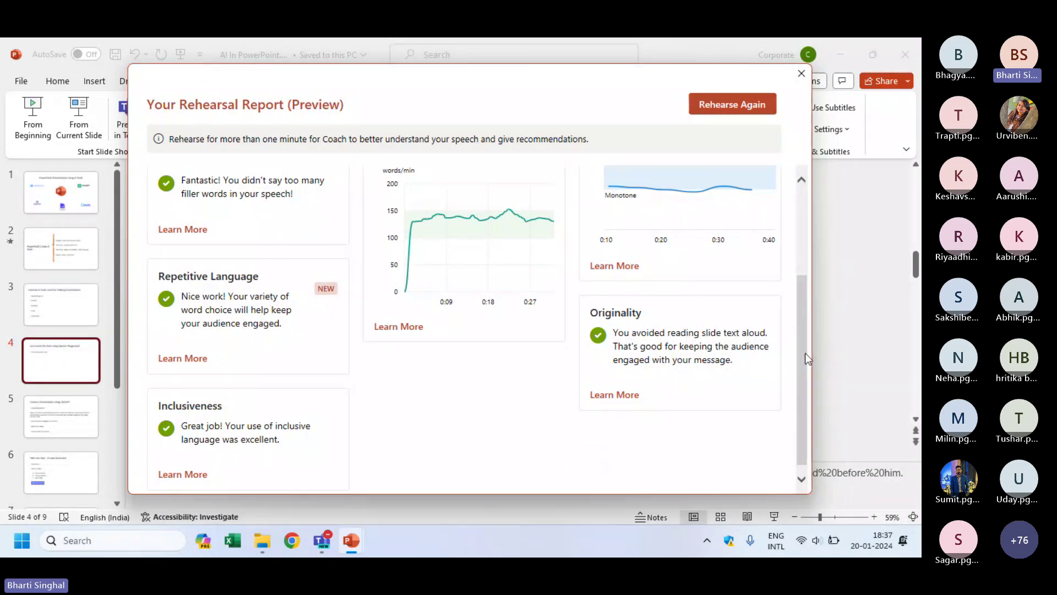
pyautogui.moveTo(805, 352); pyautogui.dragTo(798, 253)
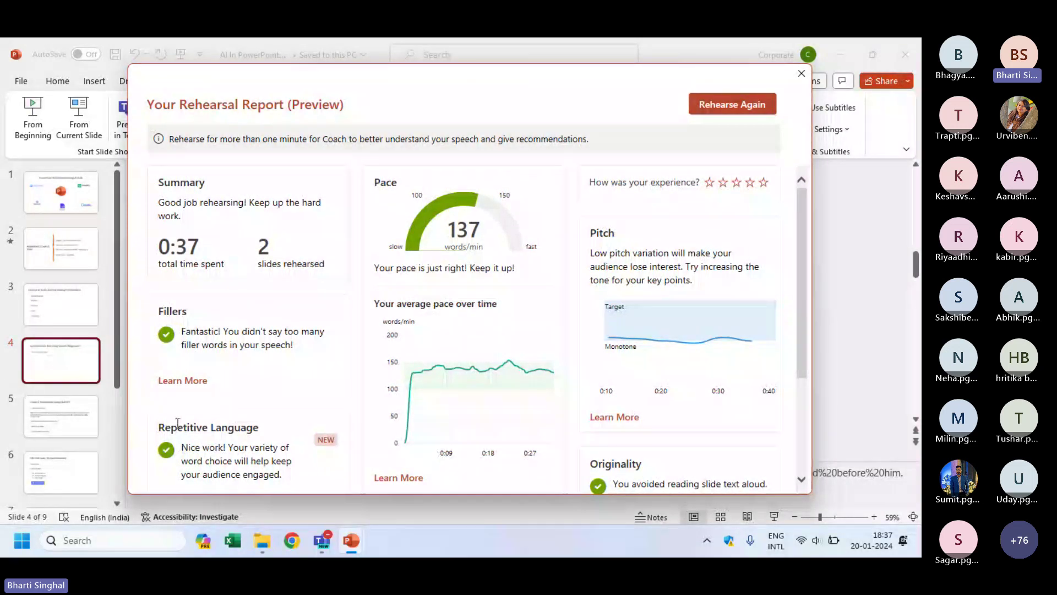
pyautogui.moveTo(798, 261)
pyautogui.mouseDown()
pyautogui.moveTo(814, 363)
pyautogui.moveTo(822, 237)
pyautogui.moveTo(822, 392)
pyautogui.moveTo(801, 372)
pyautogui.moveTo(814, 232)
pyautogui.mouseUp()
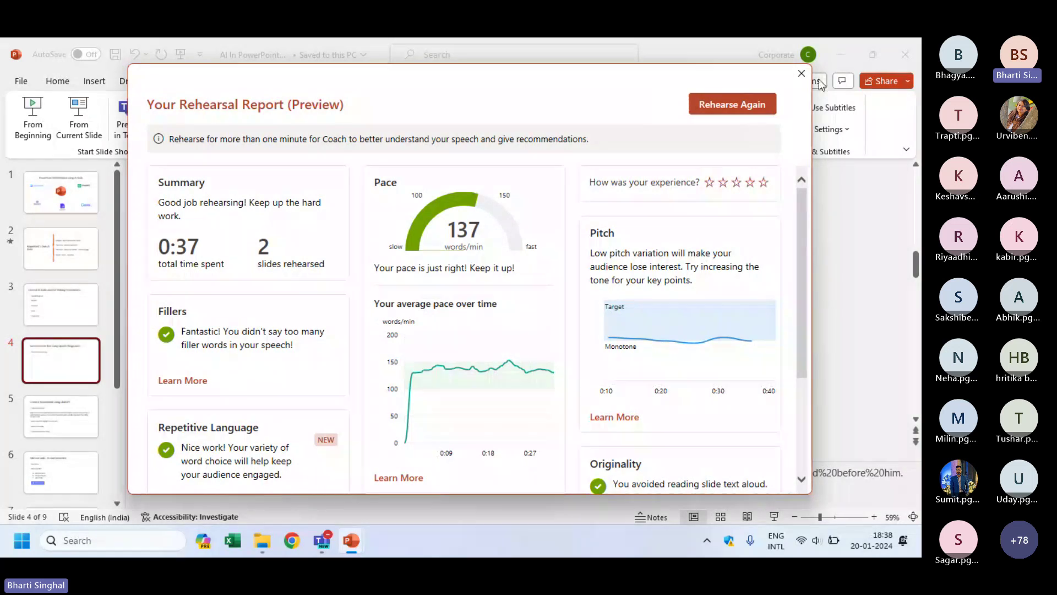
# Close the Rehearsal Report and select slide 2, 'PowerPoint's Own AI Tools'
pyautogui.click(801, 73)
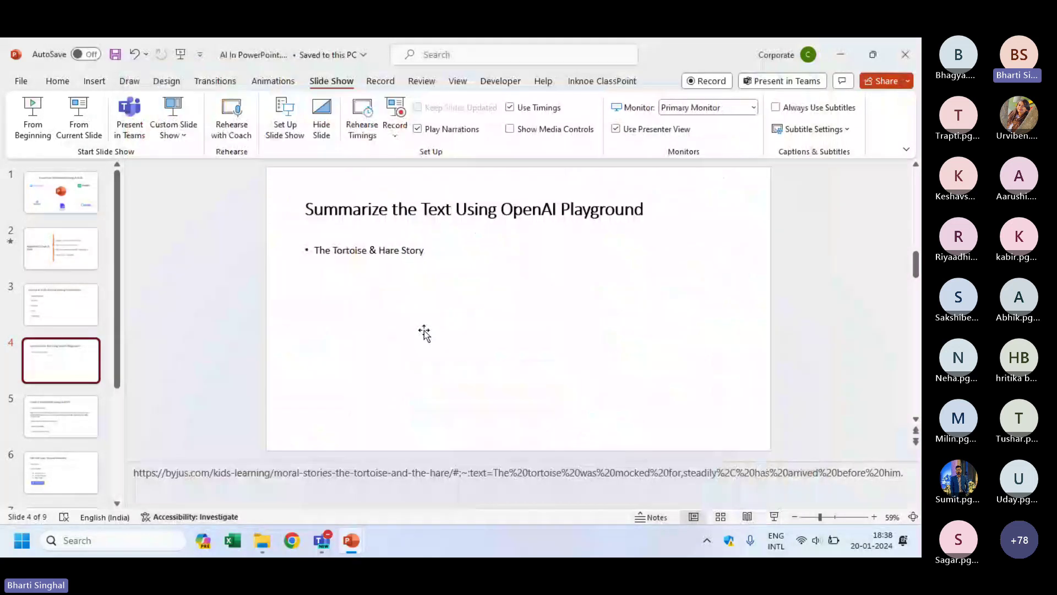
pyautogui.click(53, 251)
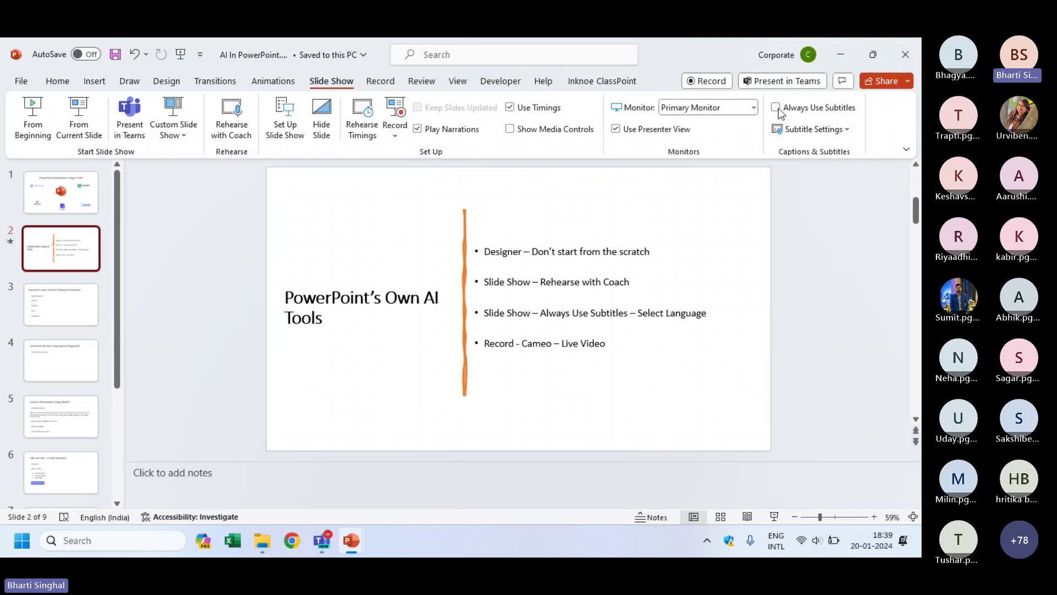
# Turn on Always Use Subtitles and check the subtitle settings without changing them
pyautogui.click(778, 108)
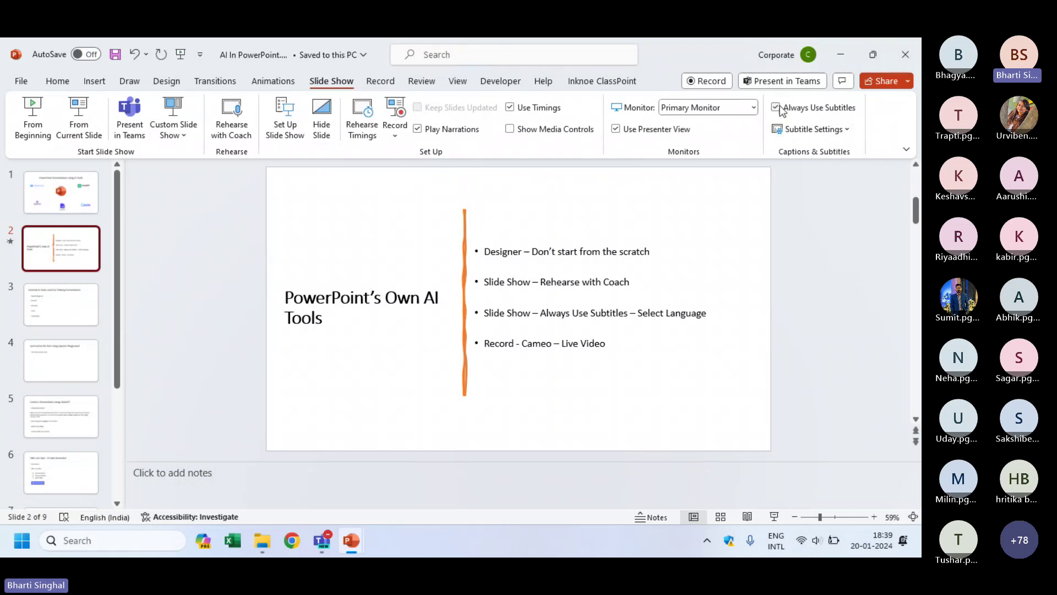
pyautogui.click(793, 132)
pyautogui.moveTo(830, 166)
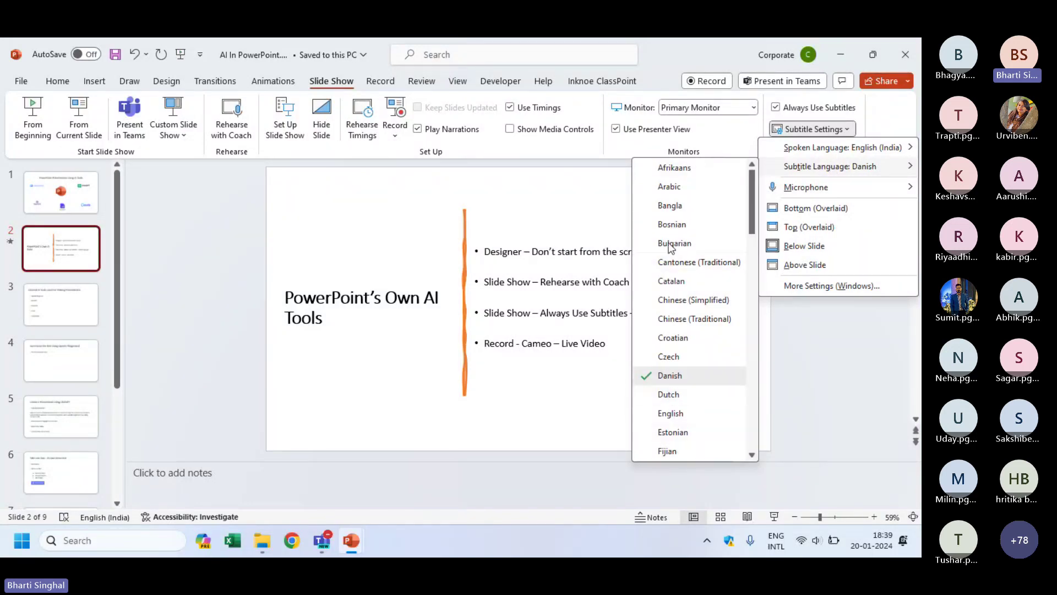
pyautogui.click(673, 414)
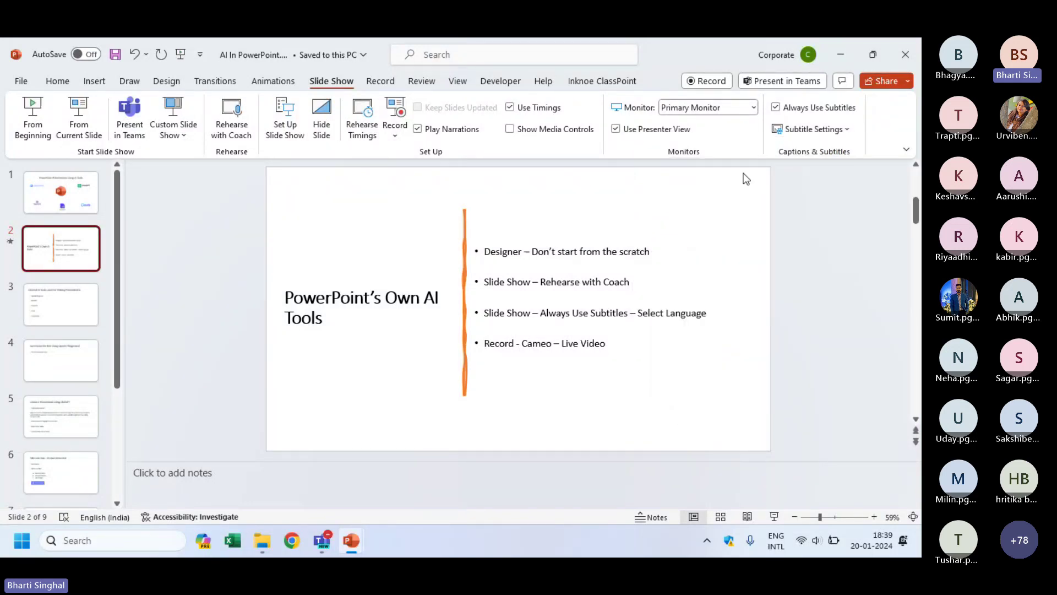
# Run the slide show from slide 2 with live subtitles, then end it
pyautogui.click(692, 216)
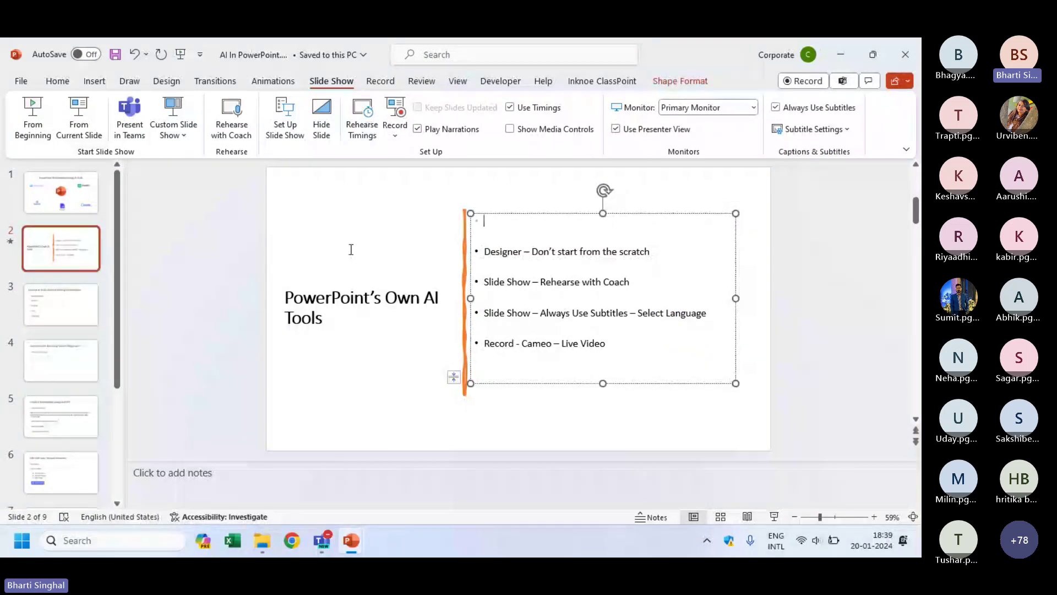
pyautogui.click(340, 297)
pyautogui.click(80, 137)
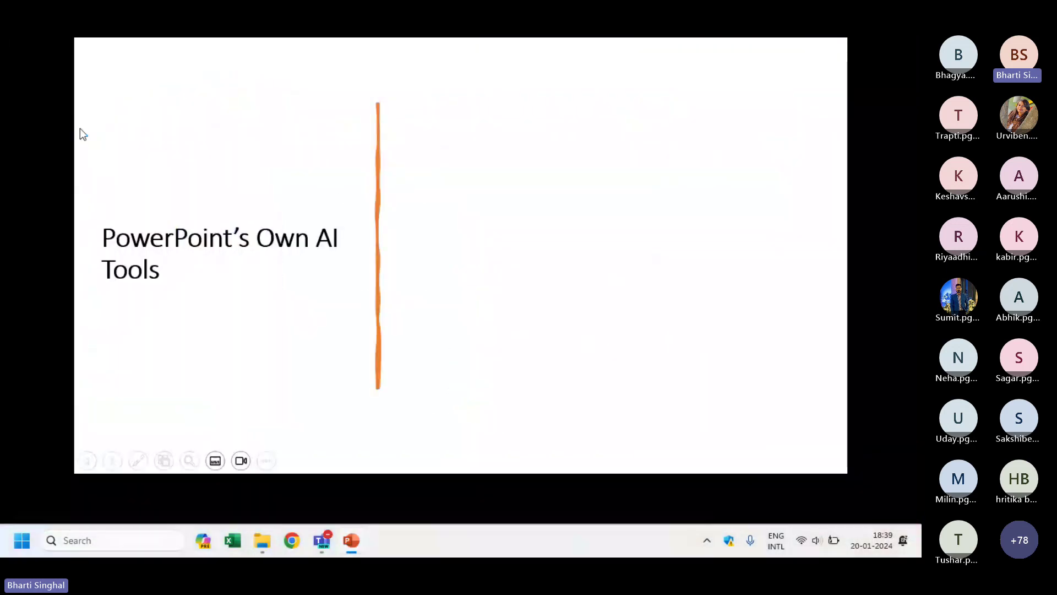
pyautogui.click(699, 125)
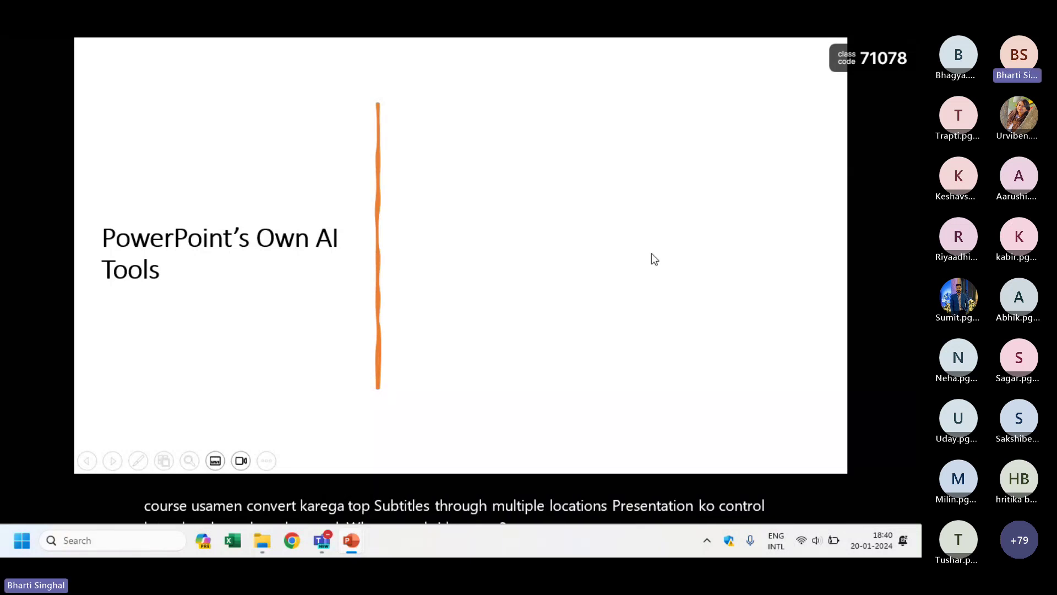
pyautogui.press('Escape')
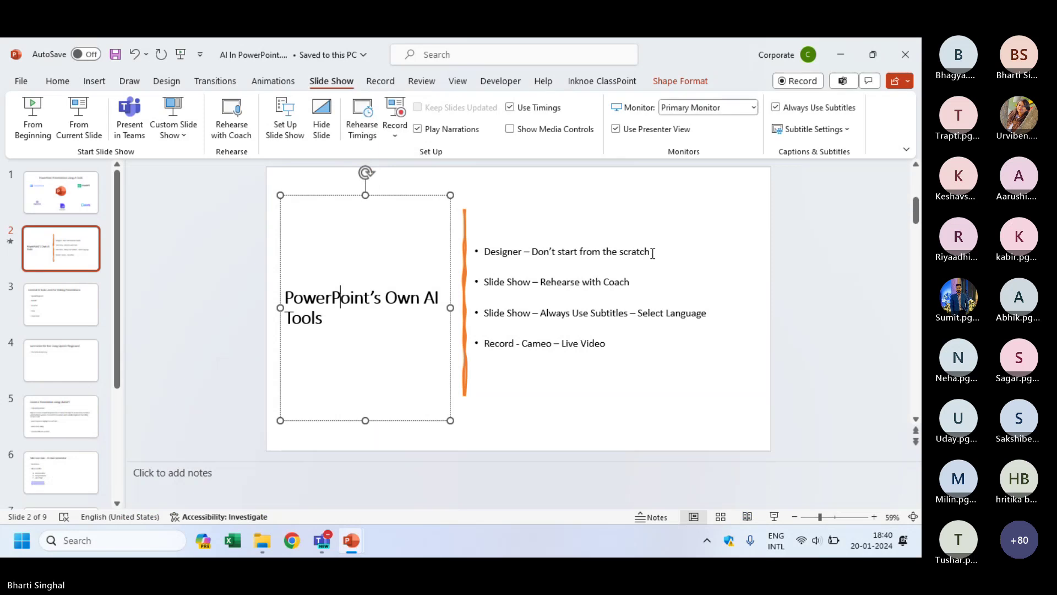
# Deselect the title box and bring the Teams meeting window to the front
pyautogui.click(573, 419)
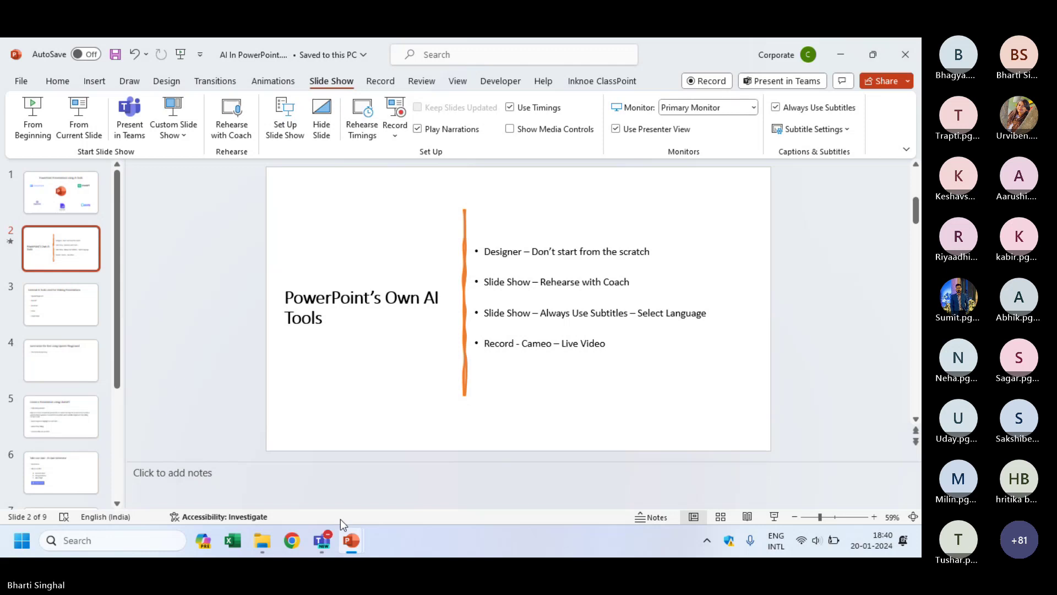
pyautogui.click(330, 543)
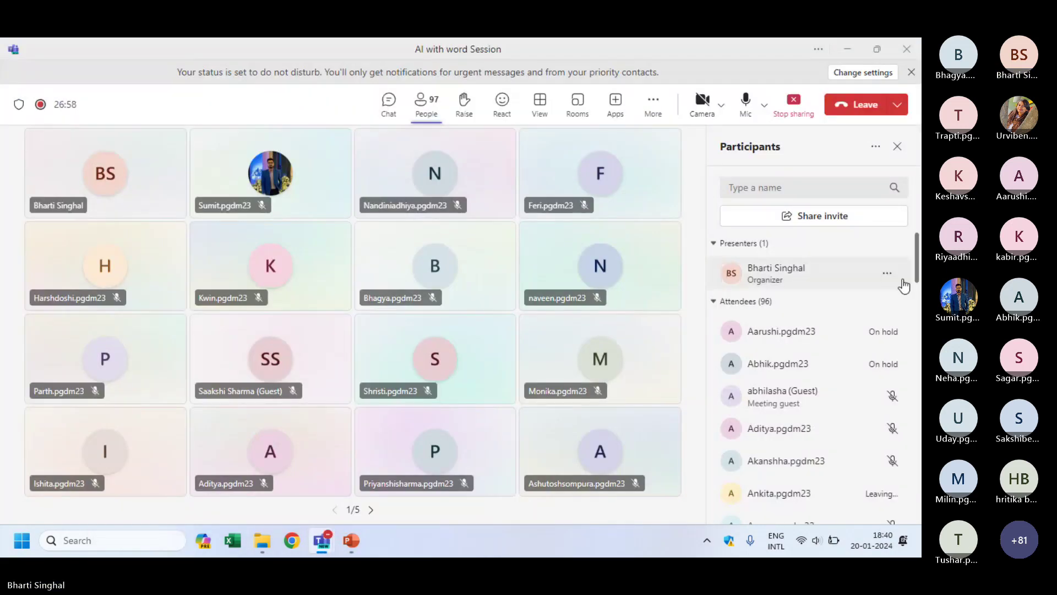
pyautogui.moveTo(351, 541)
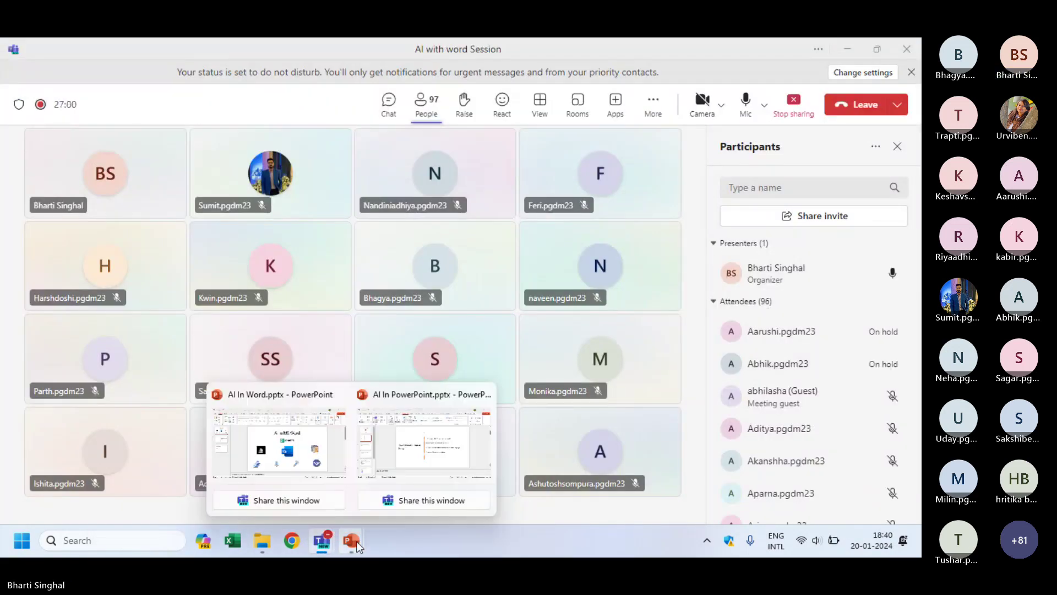
# Return from Teams to the AI In PowerPoint.pptx presentation window
pyautogui.click(389, 467)
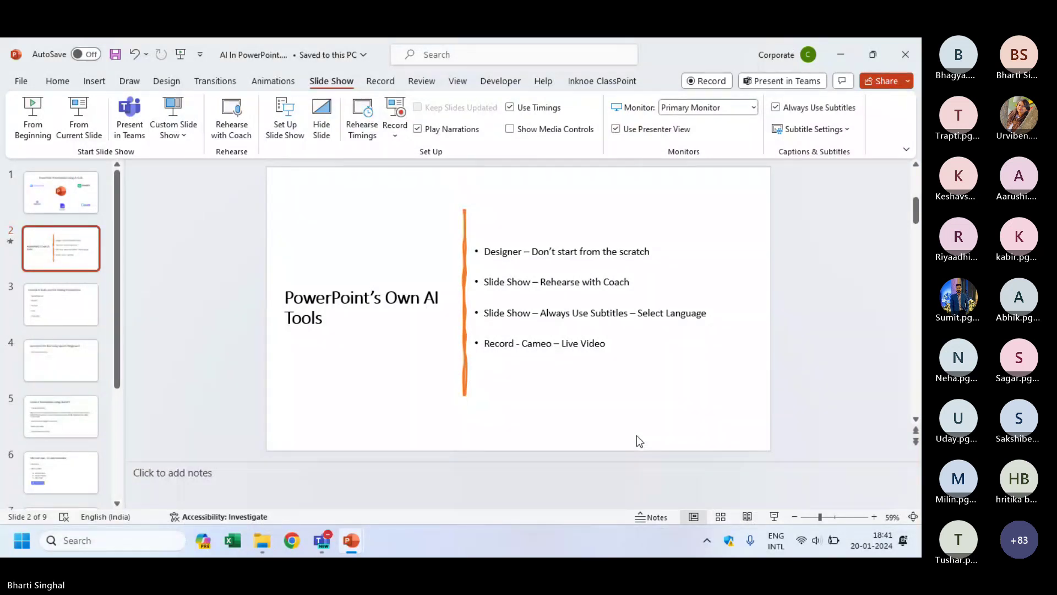
# Start a recording of slide 2 from the Record tab, then exit back to editing
pyautogui.click(382, 83)
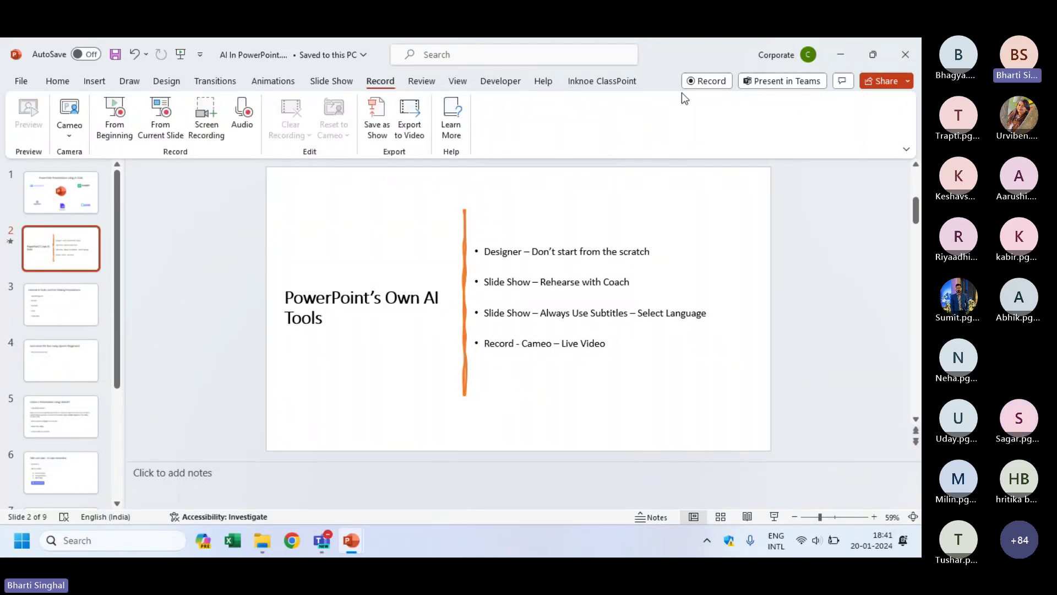
pyautogui.click(709, 83)
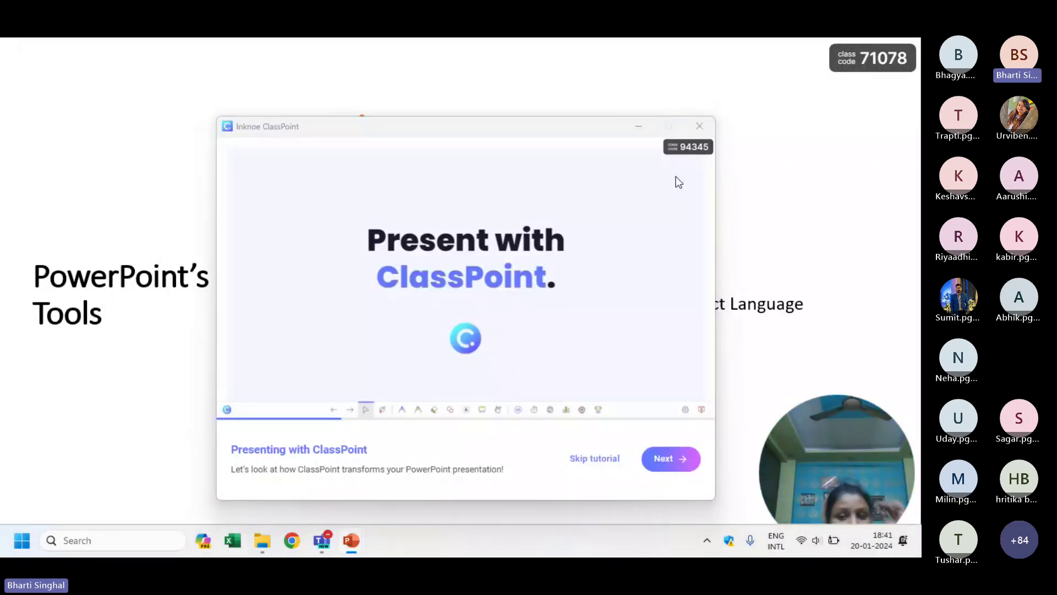
pyautogui.click(700, 127)
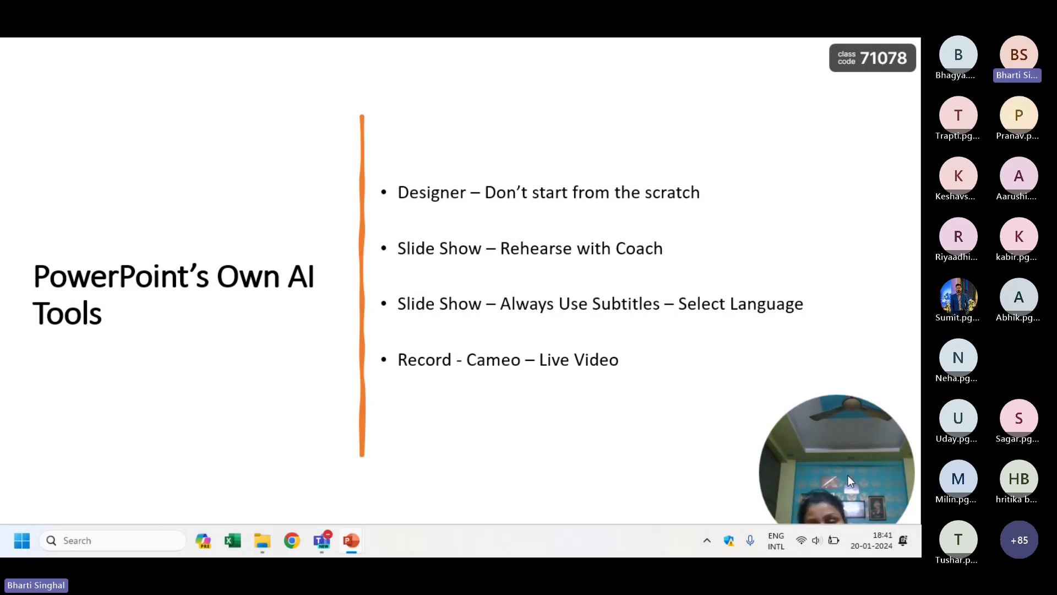
pyautogui.press('Escape')
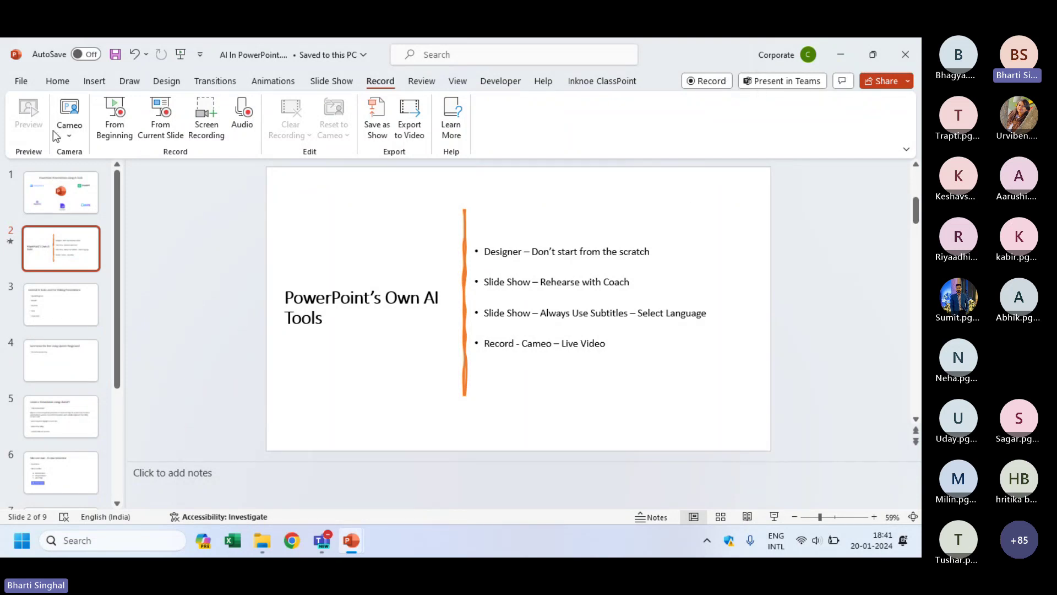
# Insert a camera cameo on this slide only, then delete the camera placeholder
pyautogui.click(68, 132)
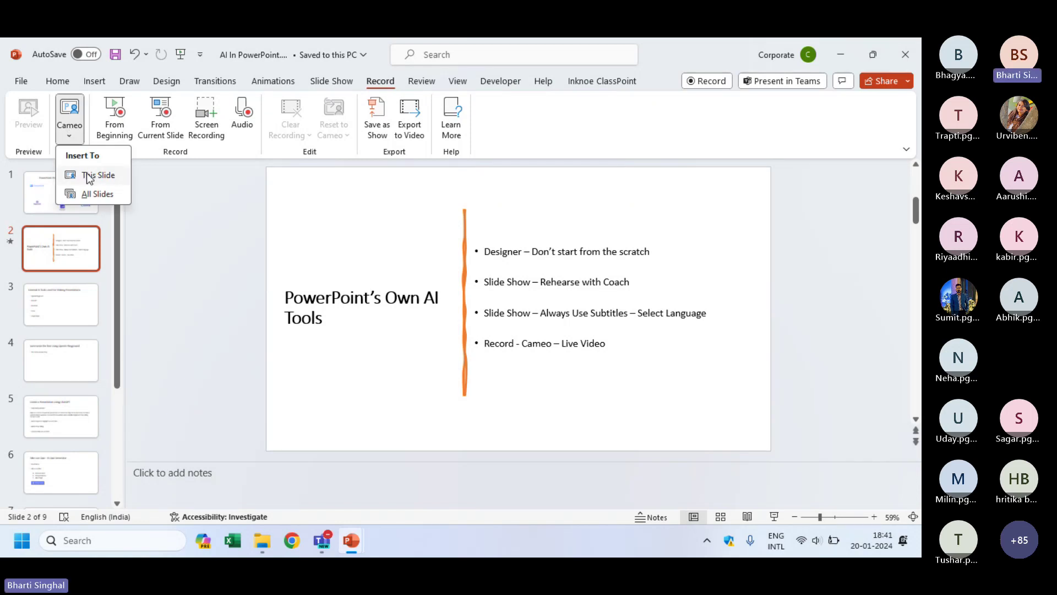
pyautogui.click(88, 175)
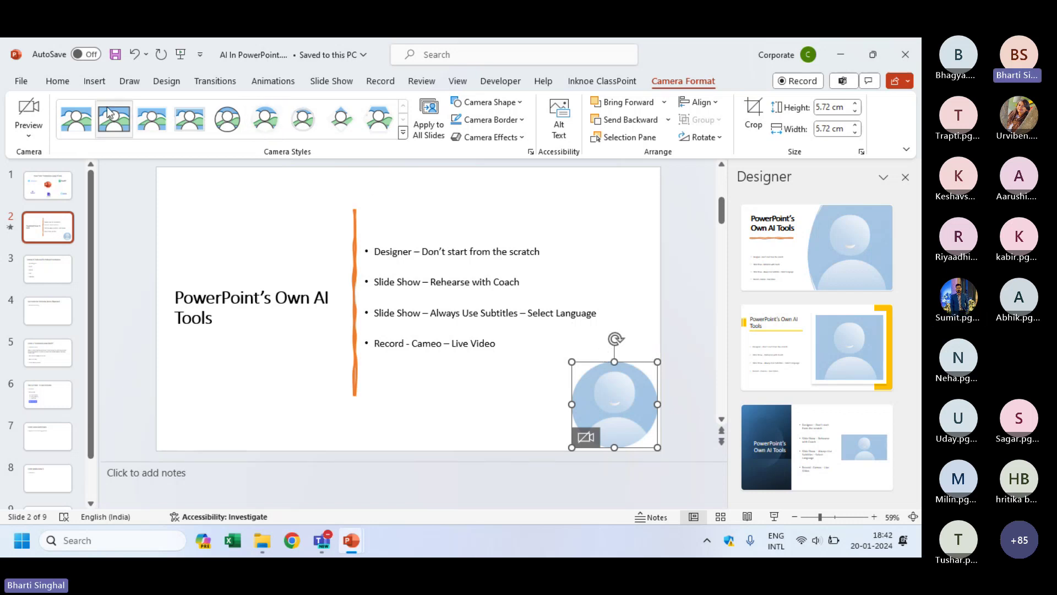
pyautogui.click(391, 83)
pyautogui.click(68, 131)
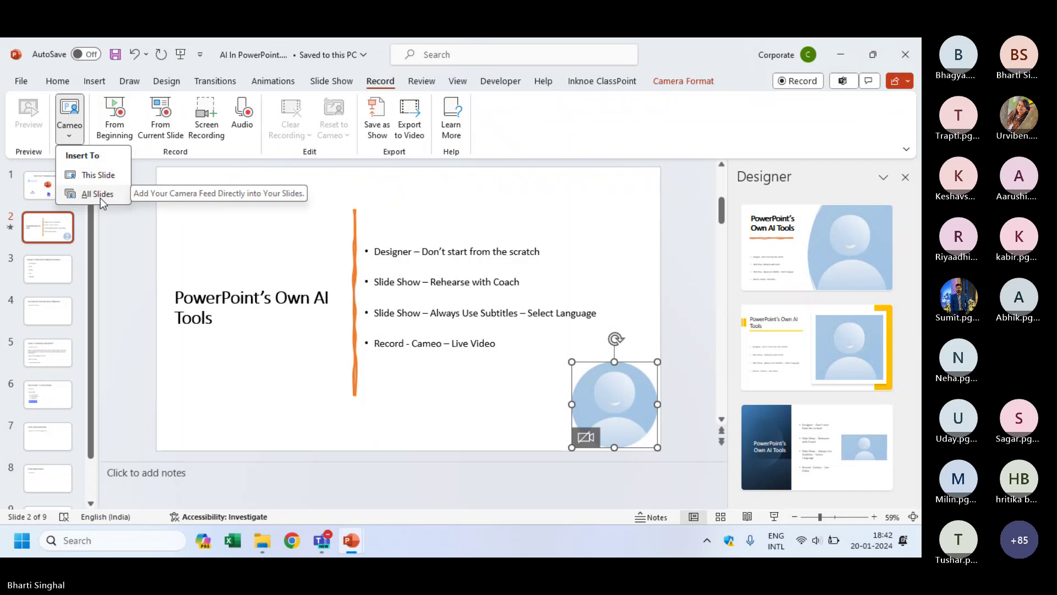
pyautogui.click(191, 43)
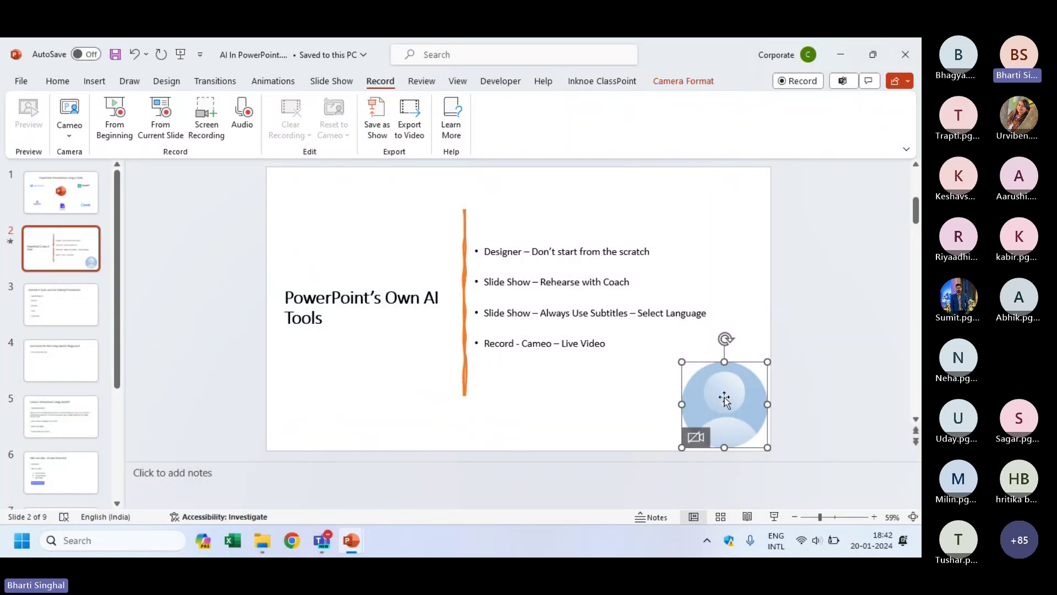
pyautogui.press('Delete')
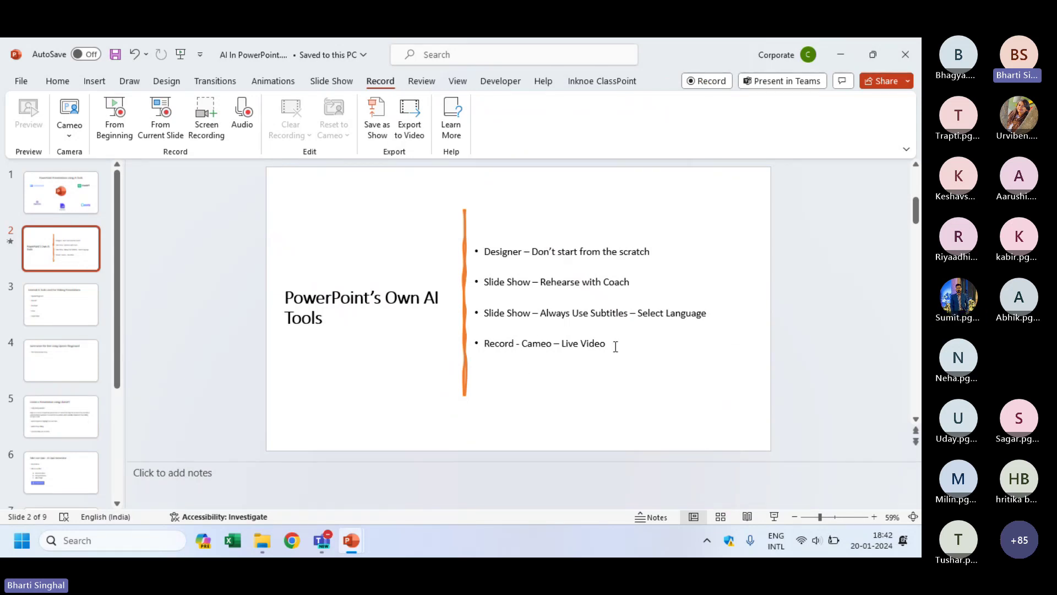
# Select slide 2's lower bullet lines and title, then display slide 3
pyautogui.moveTo(630, 341)
pyautogui.mouseDown()
pyautogui.moveTo(518, 286)
pyautogui.moveTo(485, 249)
pyautogui.mouseUp()
pyautogui.click(392, 355)
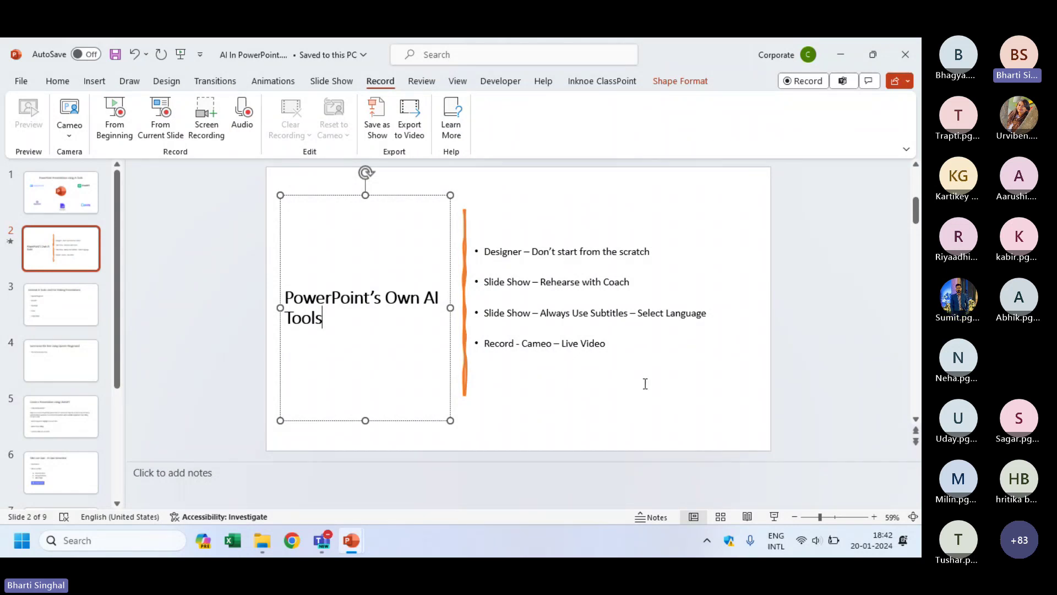
pyautogui.click(68, 314)
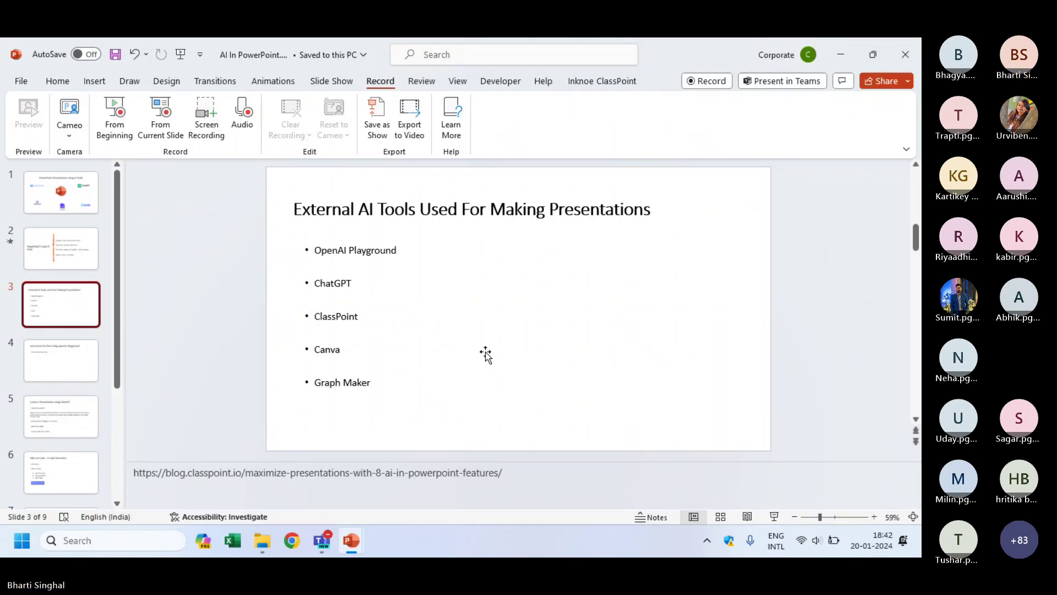
# Copy the story link from slide 4's notes and load it in Chrome
pyautogui.click(82, 361)
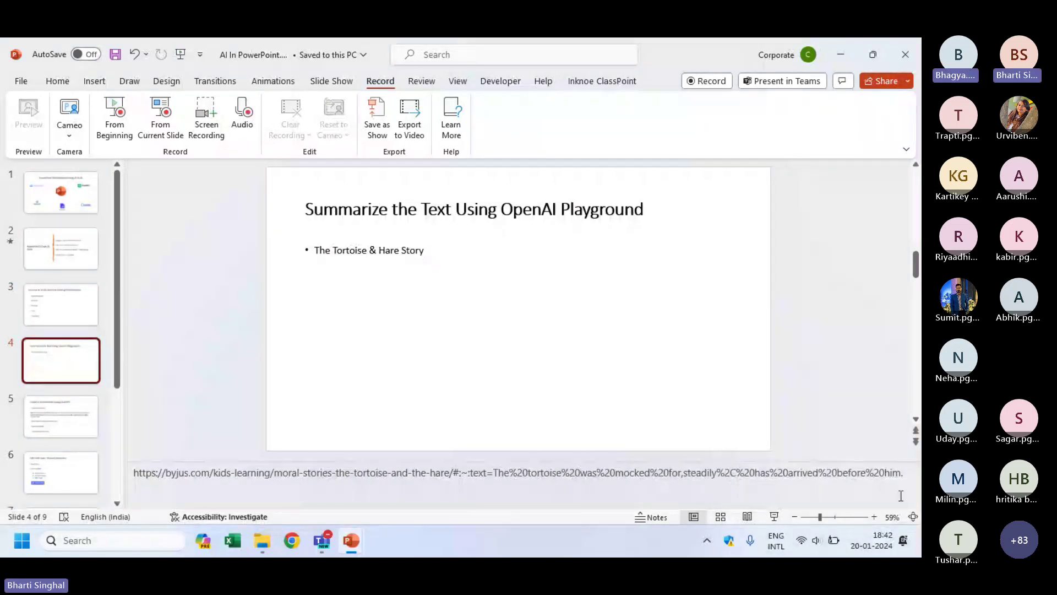
pyautogui.tripleClick(791, 471)
pyautogui.hotkey('ctrl', 'c')
pyautogui.click(293, 540)
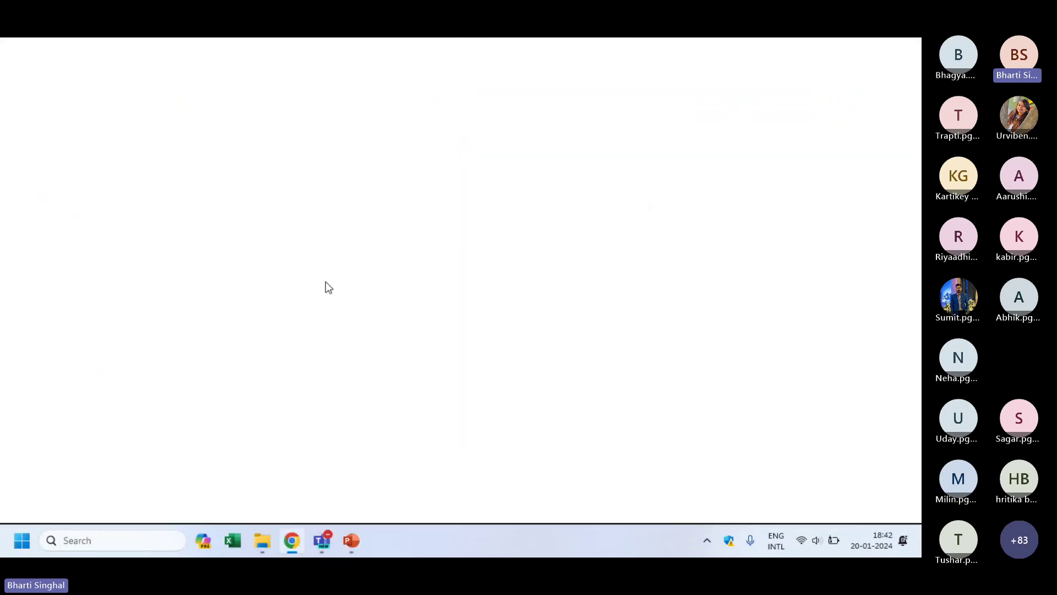
pyautogui.hotkey('ctrl', 'v')
pyautogui.press('Return')
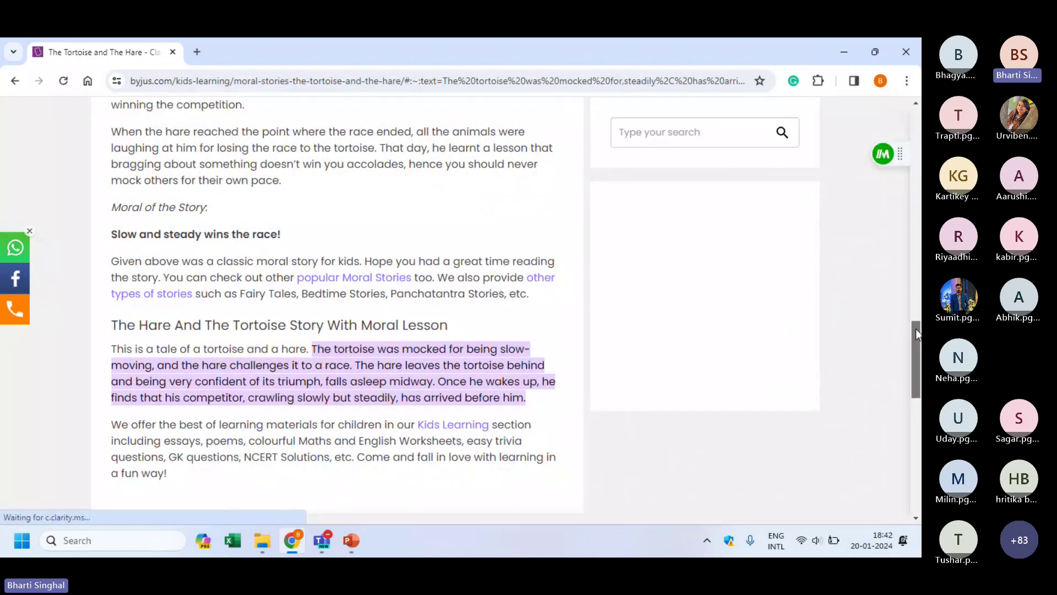
# Select the Tortoise and the Hare story text and close the promo popup
pyautogui.scroll(5, 309, 450)
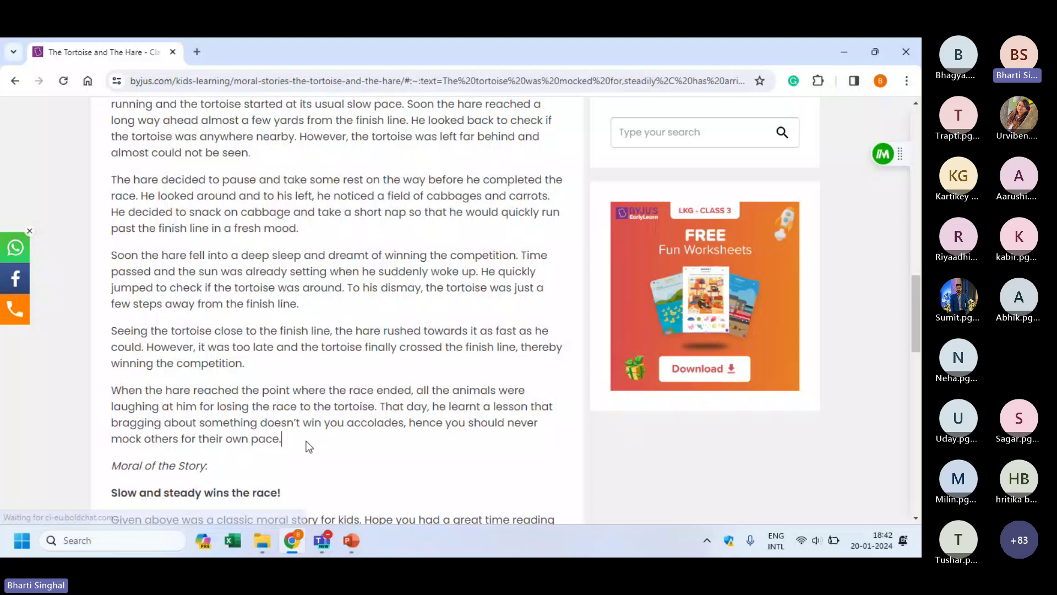
pyautogui.moveTo(309, 446)
pyautogui.mouseDown()
pyautogui.moveTo(92, 73)
pyautogui.moveTo(110, 193)
pyautogui.mouseUp()
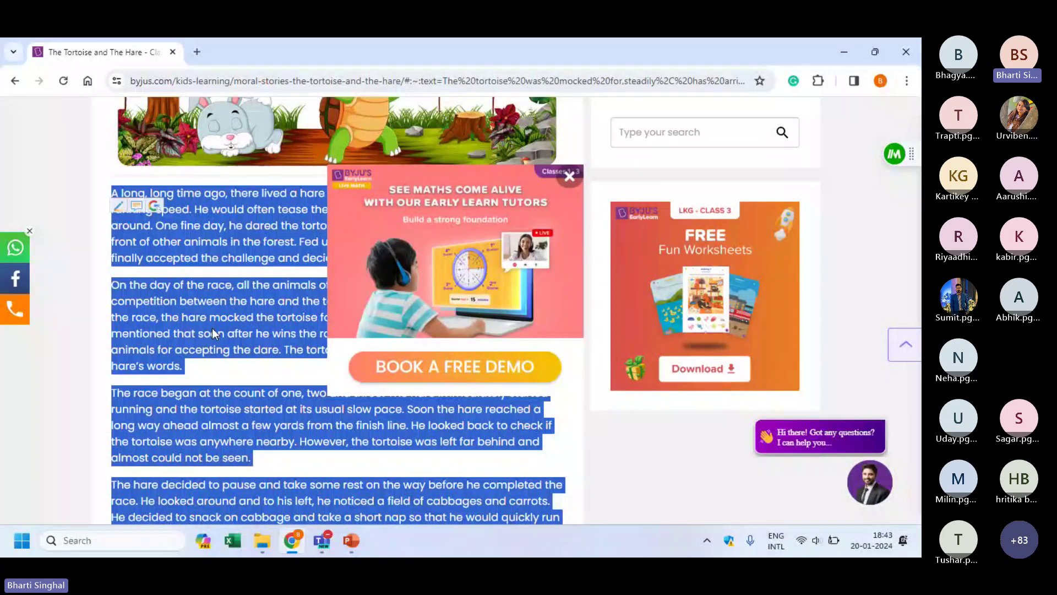
pyautogui.click(567, 176)
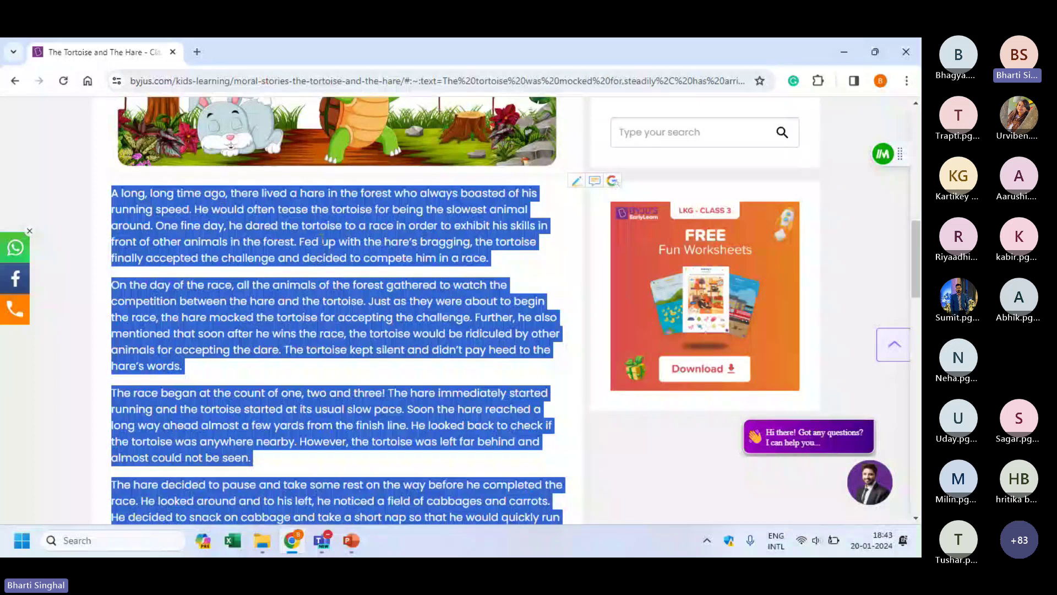
pyautogui.click(197, 49)
# Search 'chatgpt' in Chrome and open the ChatGPT site
pyautogui.write('chatgpt')
pyautogui.press('Return')
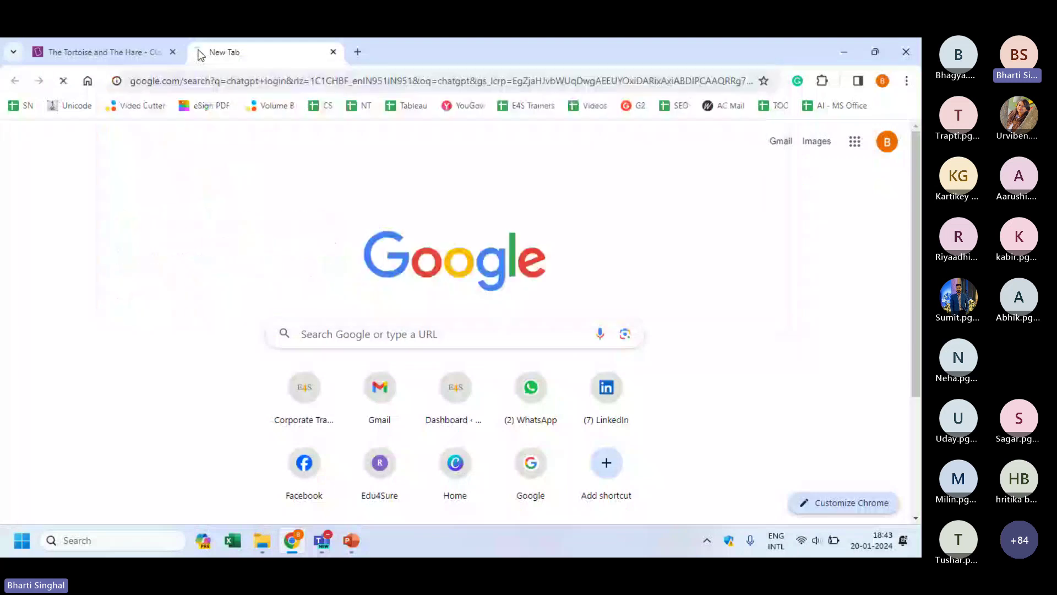
pyautogui.click(132, 265)
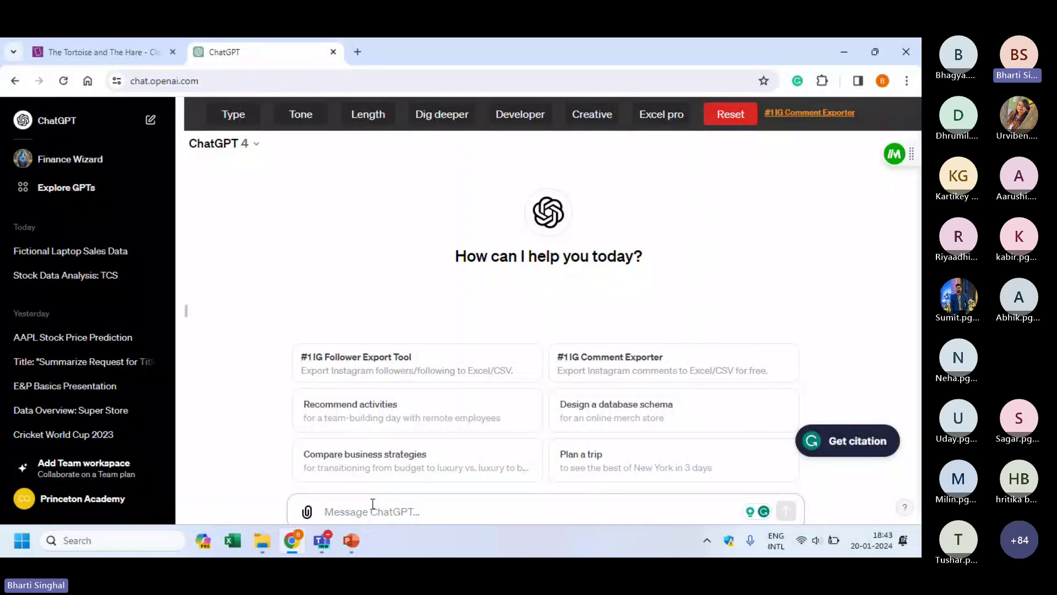
# Send ChatGPT 'please summarize it into 3 lines:' with the pasted story and read the reply
pyautogui.write('please summa')
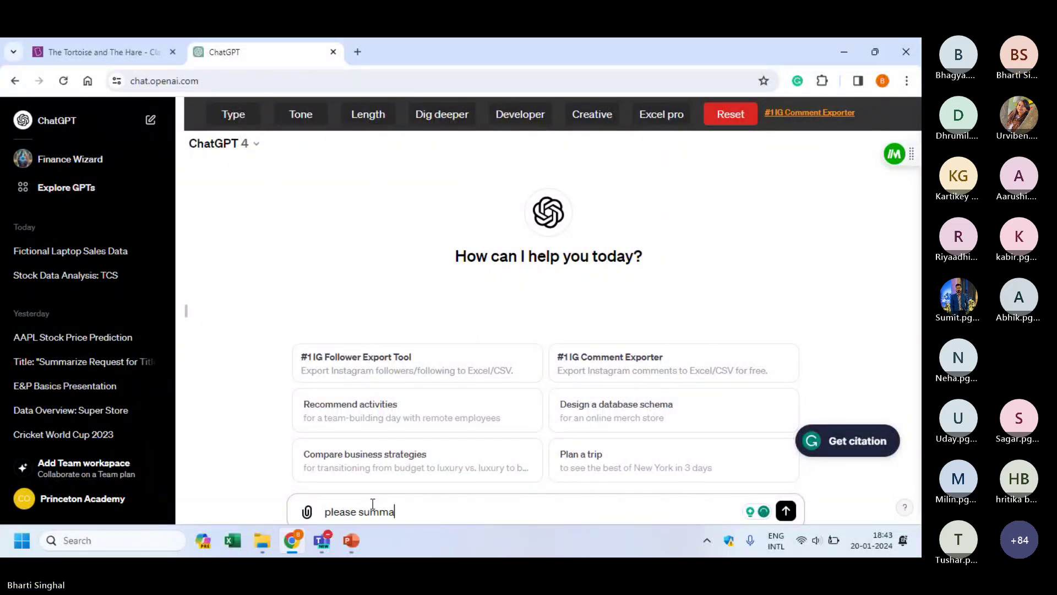
pyautogui.write('rize it int')
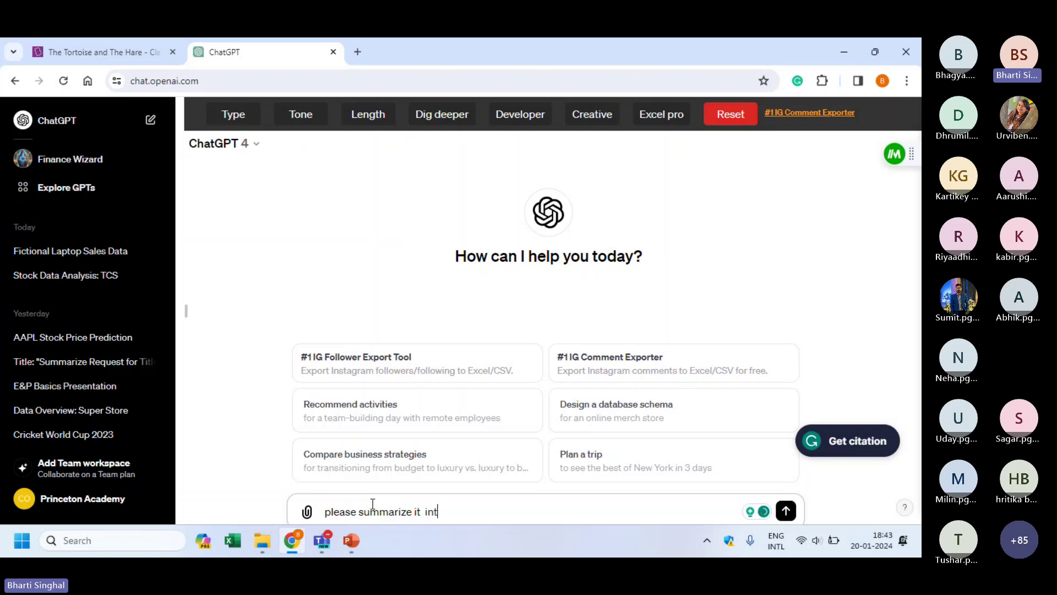
pyautogui.write('o 3 lines')
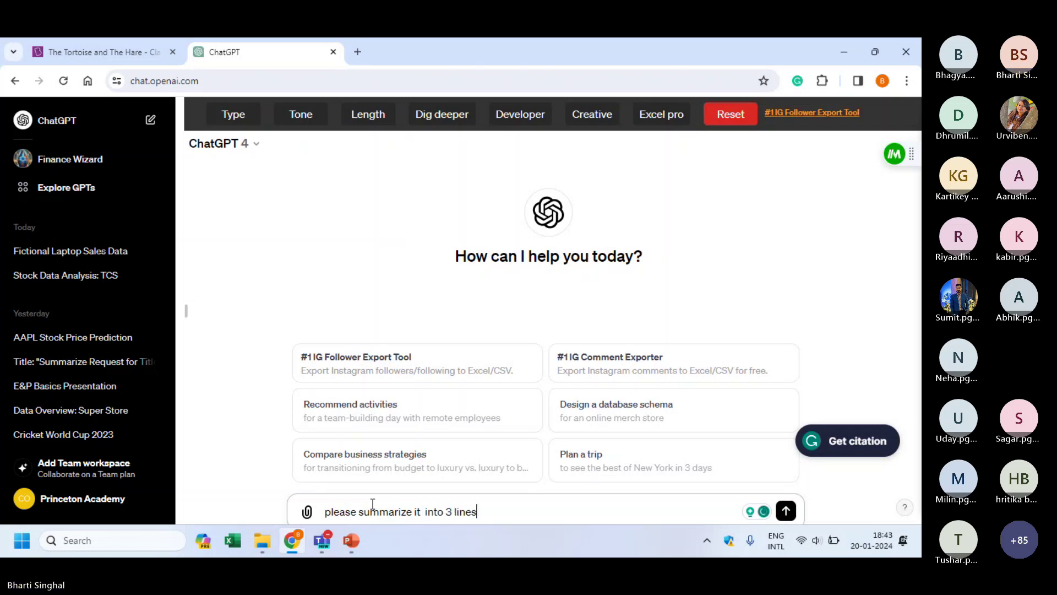
pyautogui.write(':')
pyautogui.hotkey('ctrl', 'v')
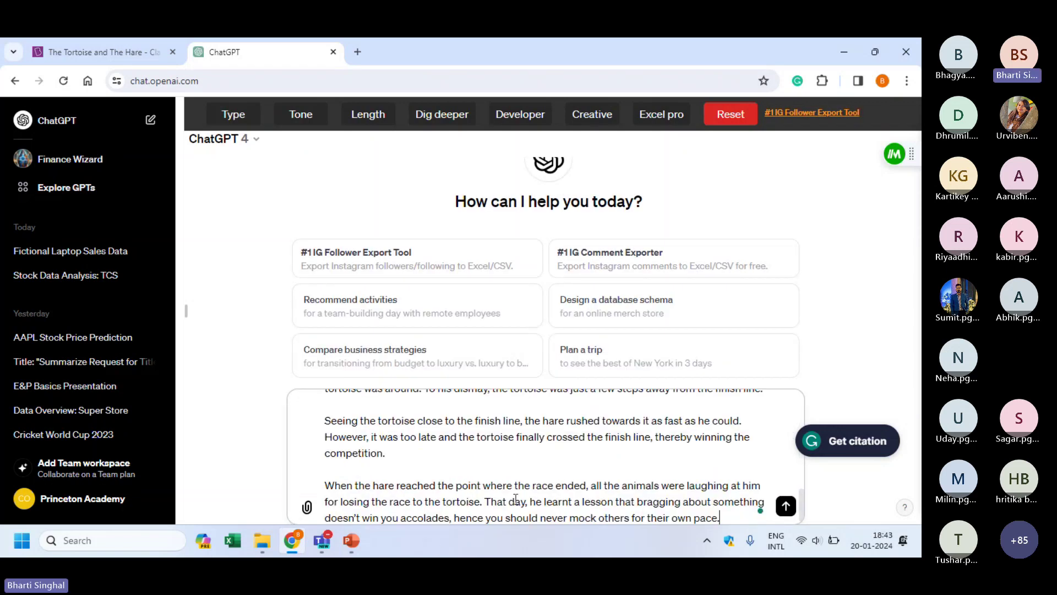
pyautogui.click(786, 507)
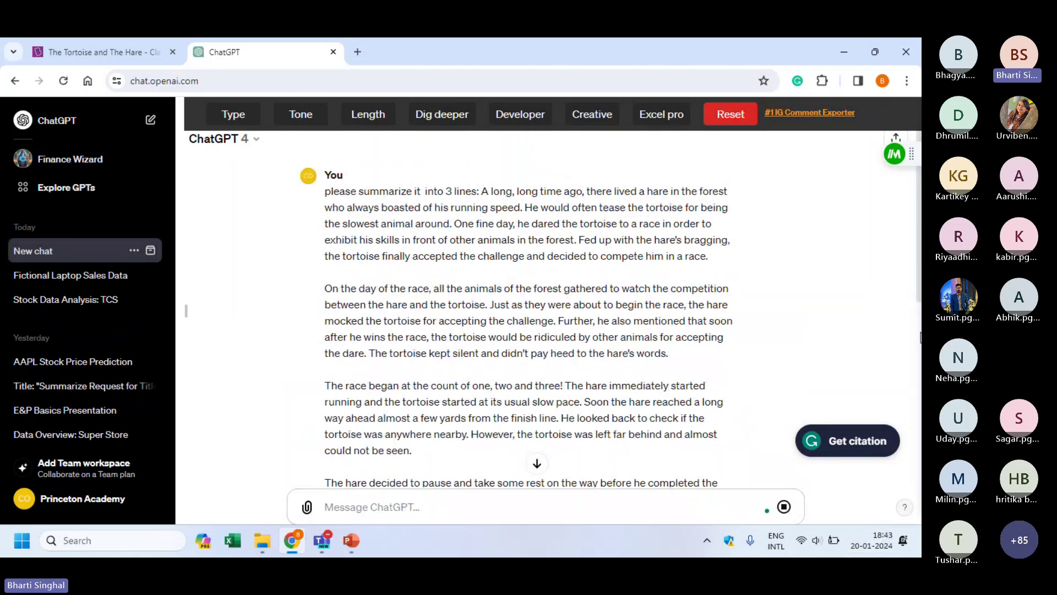
pyautogui.scroll(-3, 639, 467)
pyautogui.scroll(-3, 639, 467)
pyautogui.scroll(-2, 639, 467)
pyautogui.scroll(-2, 639, 467)
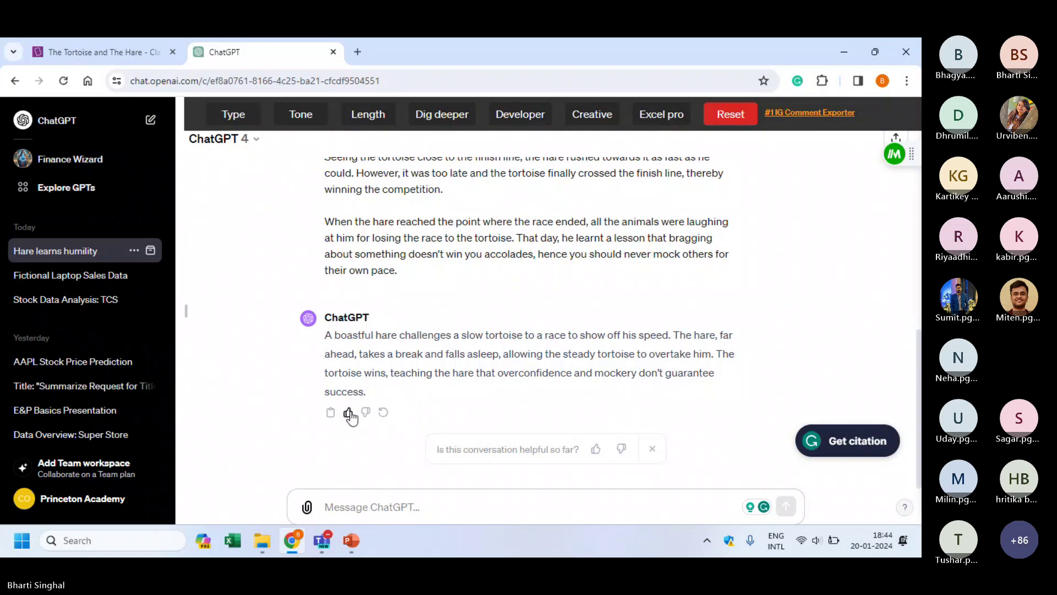
# Give the summary reply a thumbs-up, dismiss the feedback prompt, and return to PowerPoint
pyautogui.click(348, 413)
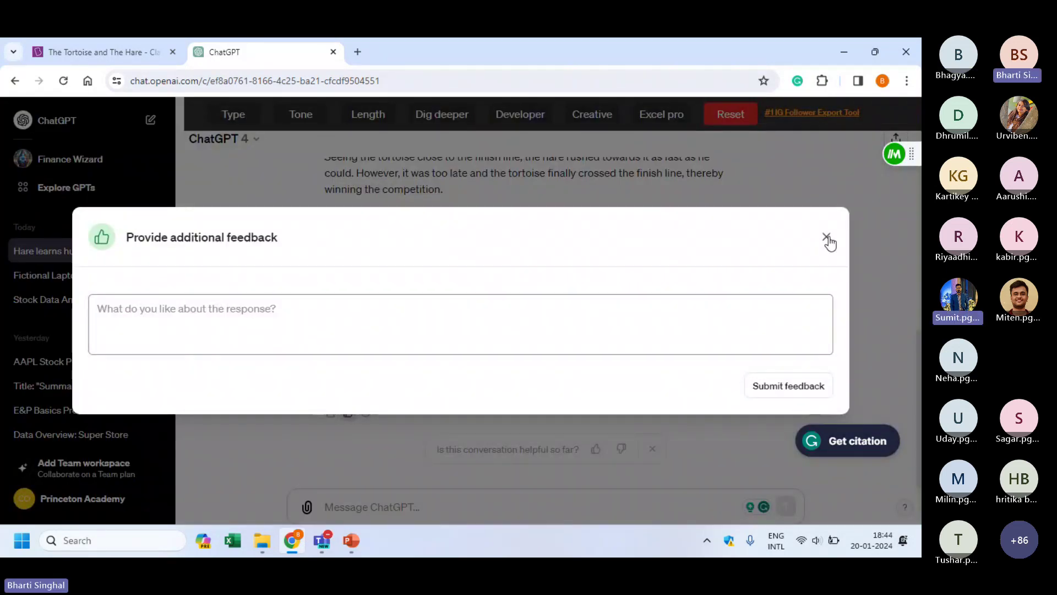
pyautogui.click(826, 237)
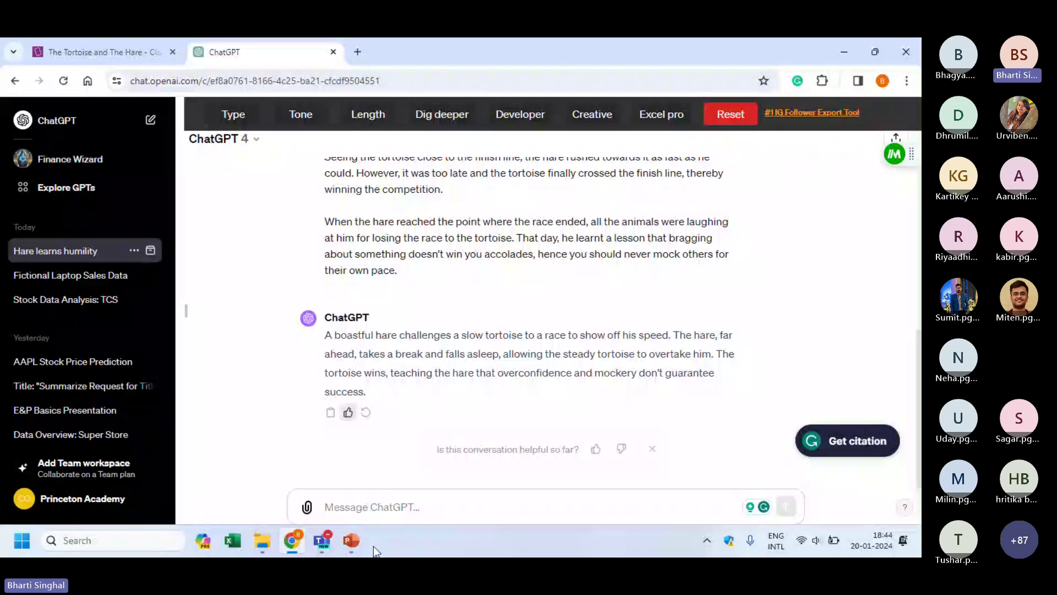
pyautogui.click(422, 459)
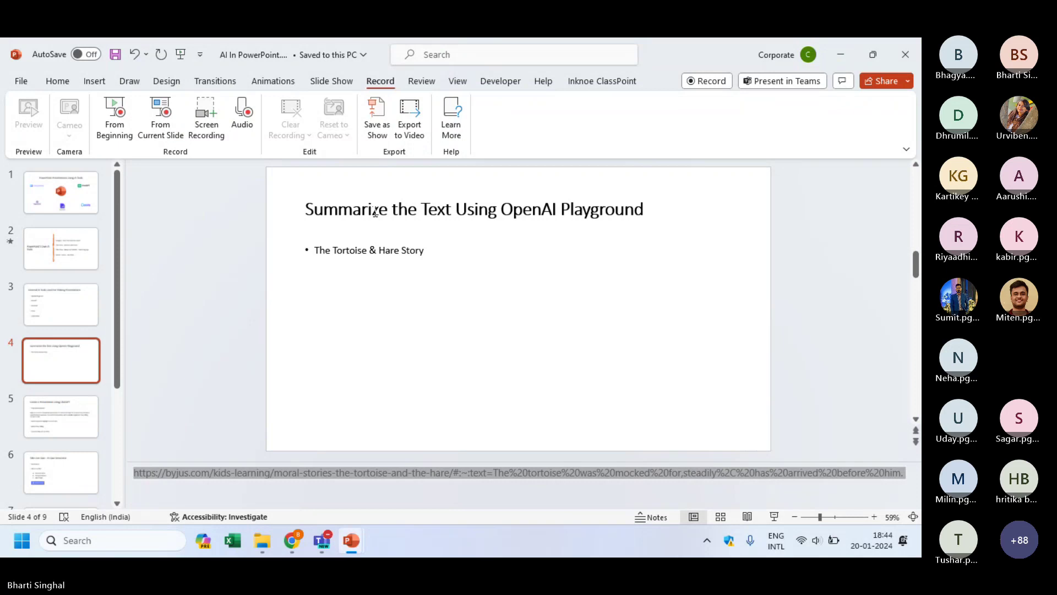
# Admit the waiting meeting guests and move to the 'Create a Presentation Using ChatGPT' slide
pyautogui.moveTo(321, 540)
pyautogui.click(334, 448)
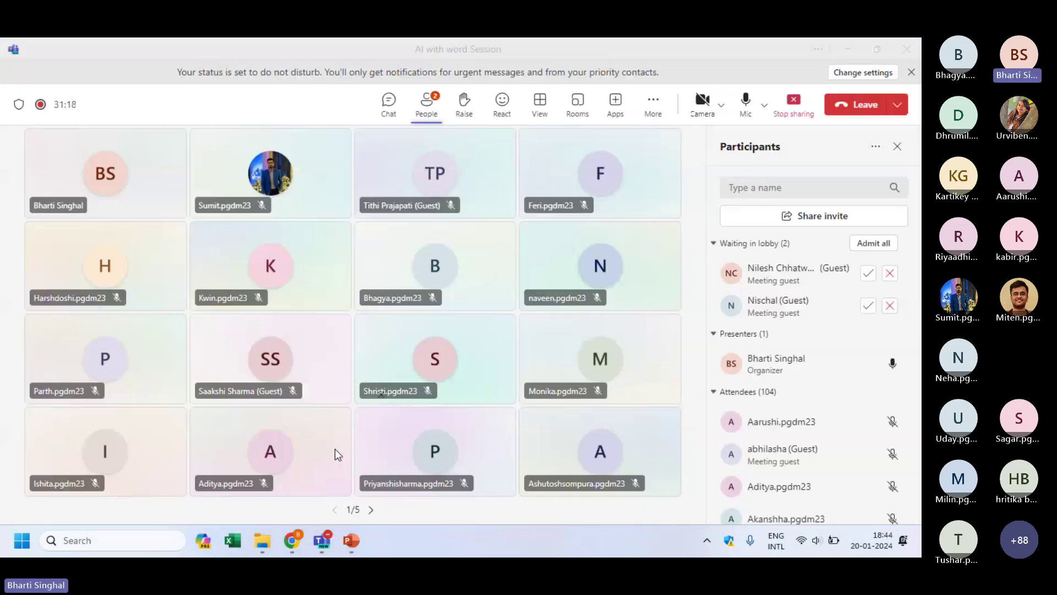
pyautogui.click(873, 243)
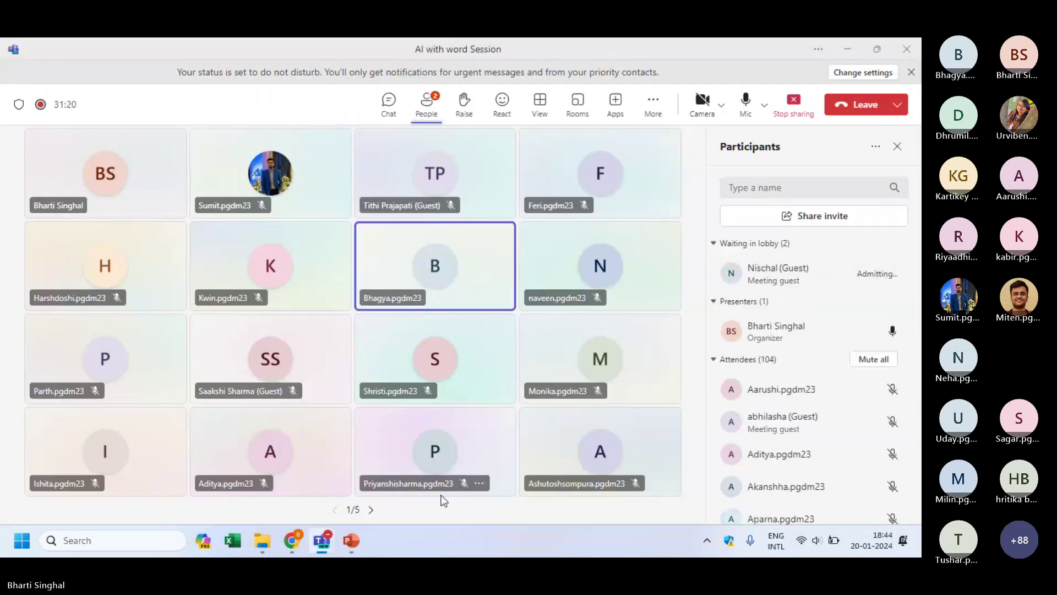
pyautogui.moveTo(351, 540)
pyautogui.click(408, 461)
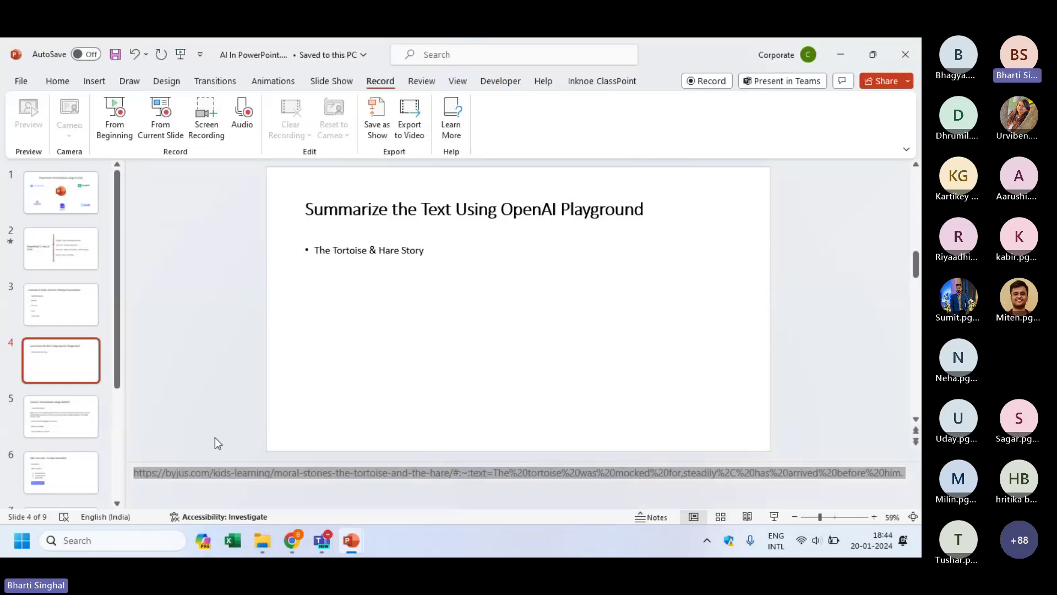
pyautogui.click(47, 420)
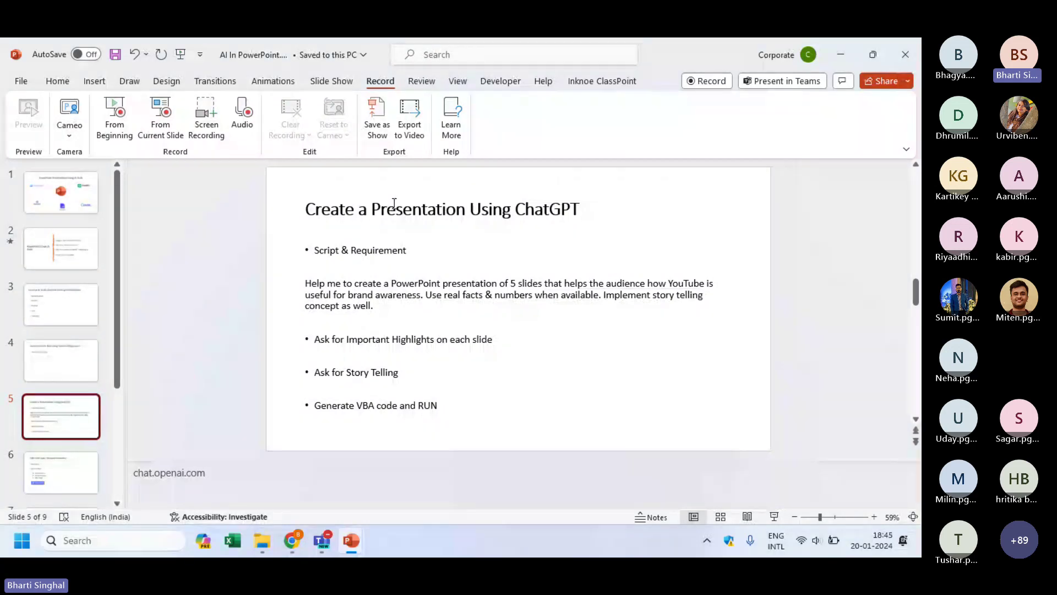
# Admit all remaining lobby guests, select the slide's sample prompt paragraph, then return to ChatGPT
pyautogui.click(322, 540)
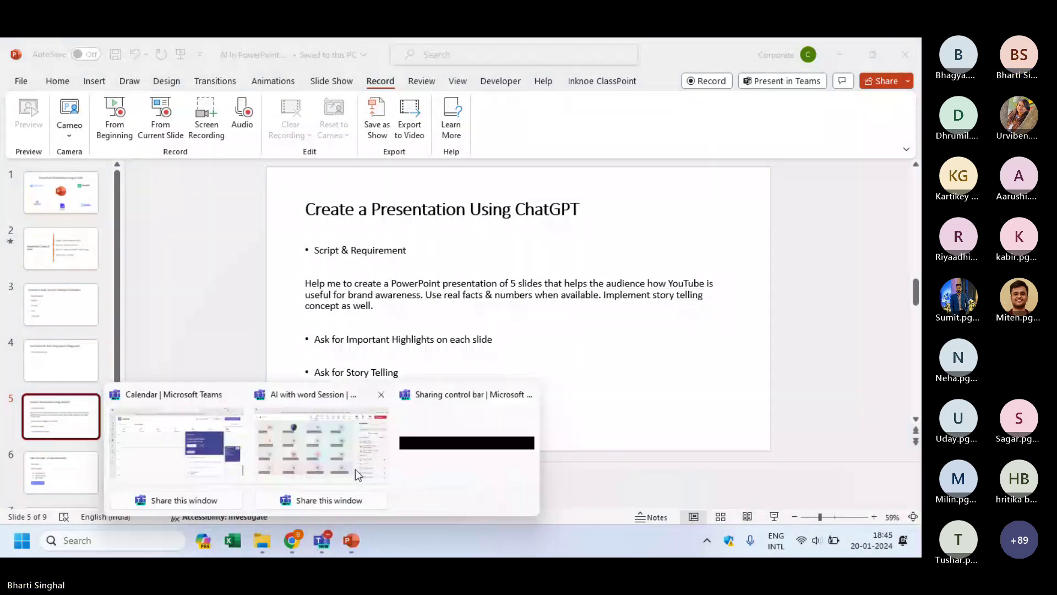
pyautogui.click(355, 469)
pyautogui.click(873, 241)
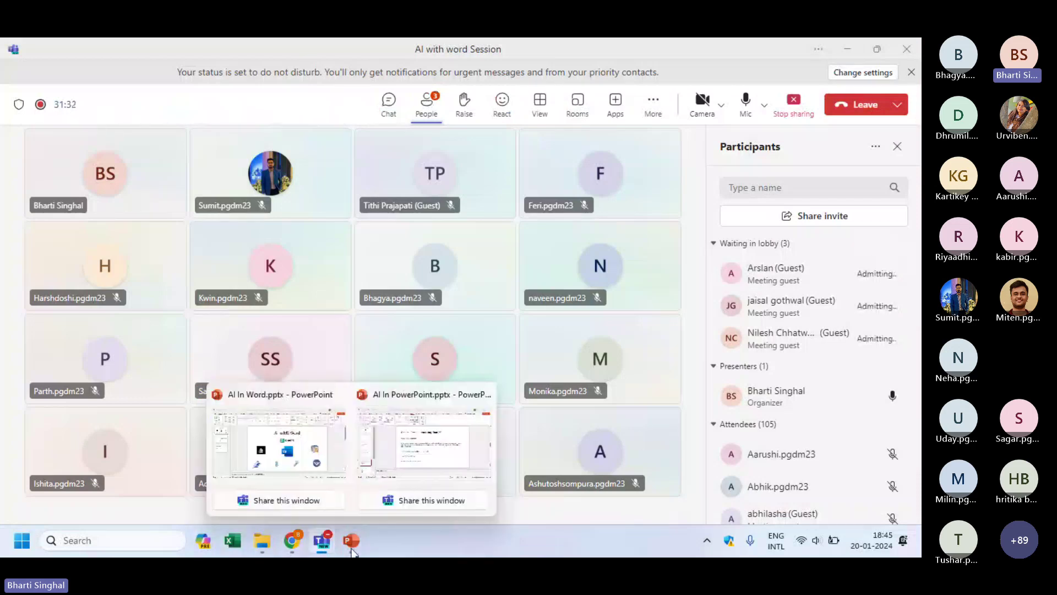
pyautogui.click(428, 446)
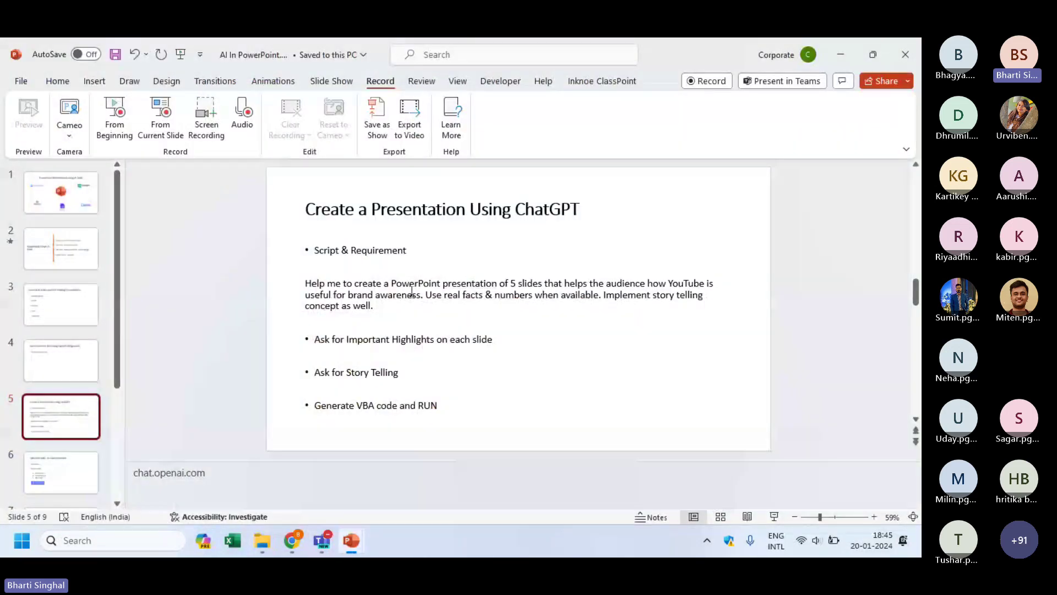
pyautogui.tripleClick(361, 306)
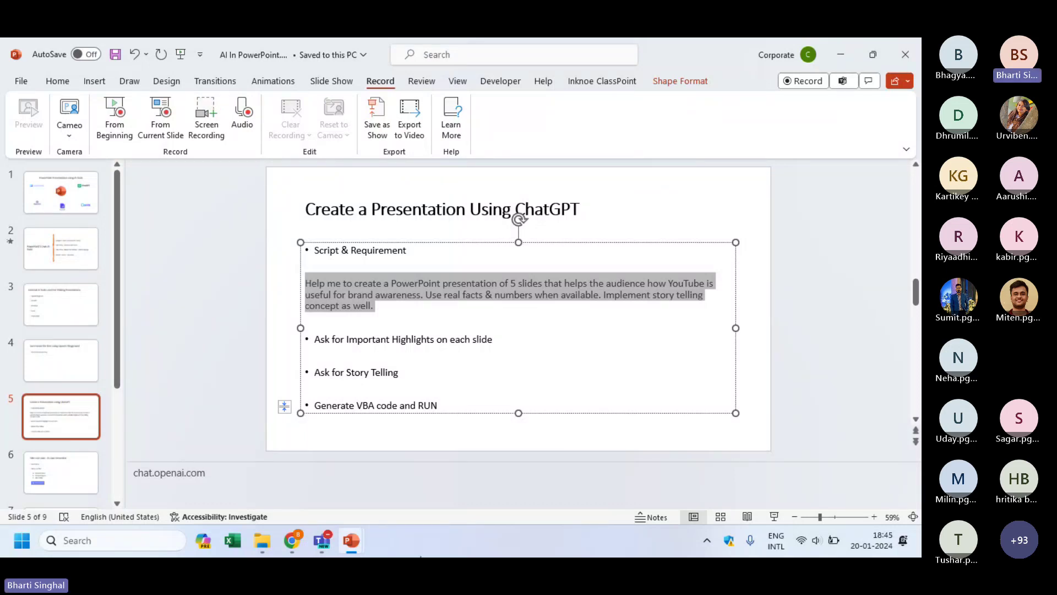
pyautogui.click(304, 473)
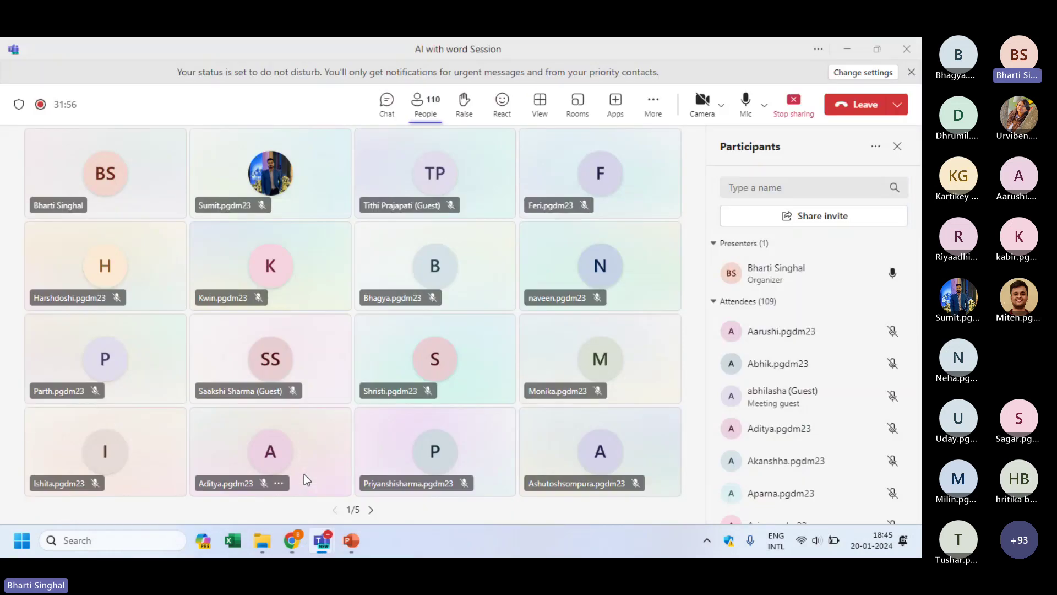
pyautogui.moveTo(292, 540)
pyautogui.click(300, 541)
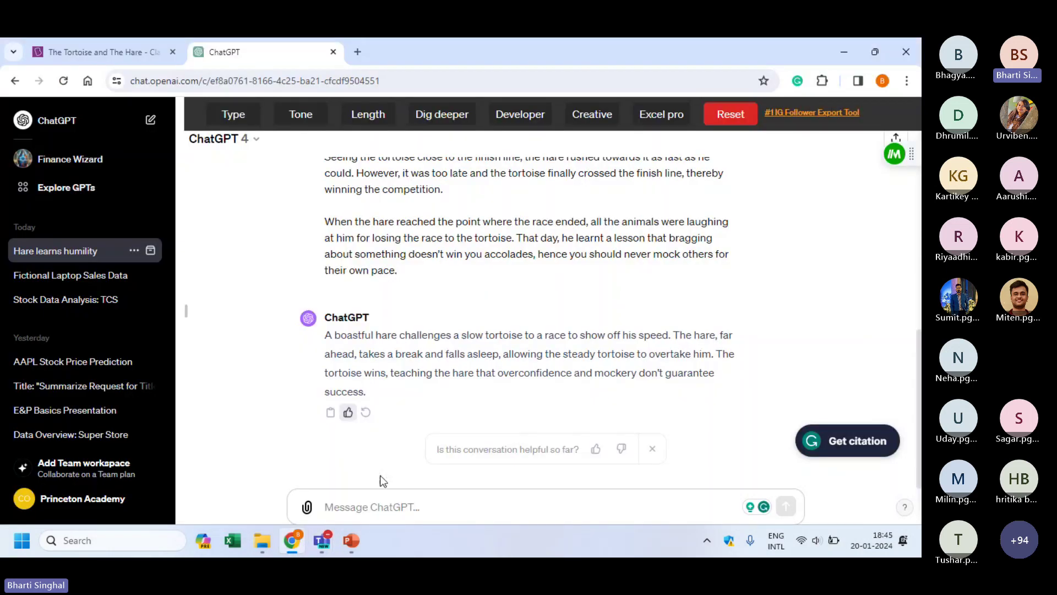
# Type 'please create a power point presentation on chatGPT versions, features, and benefits', fixing typos
pyautogui.write('plea')
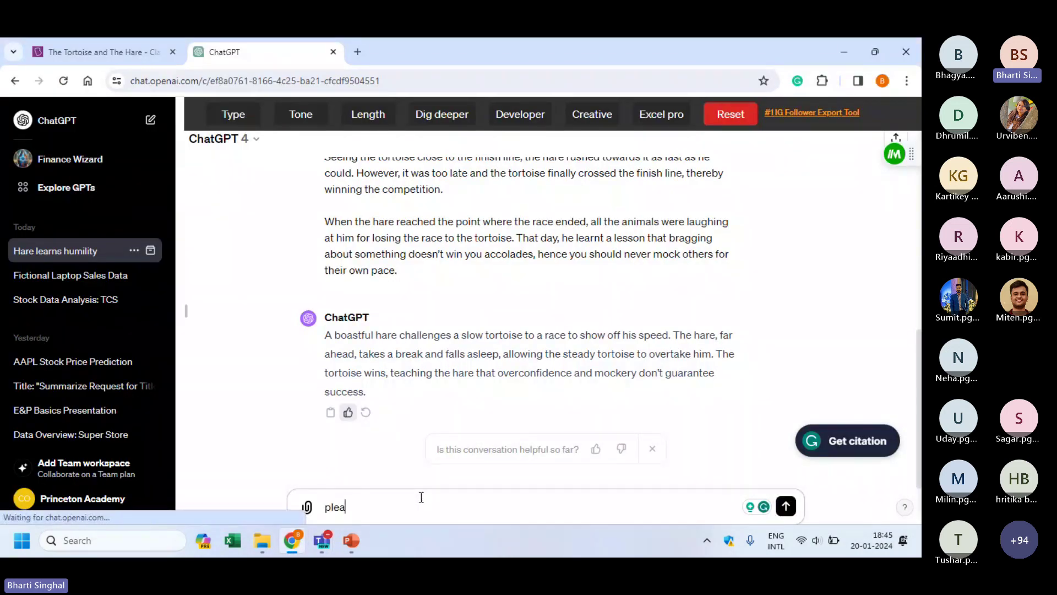
pyautogui.write('se create a')
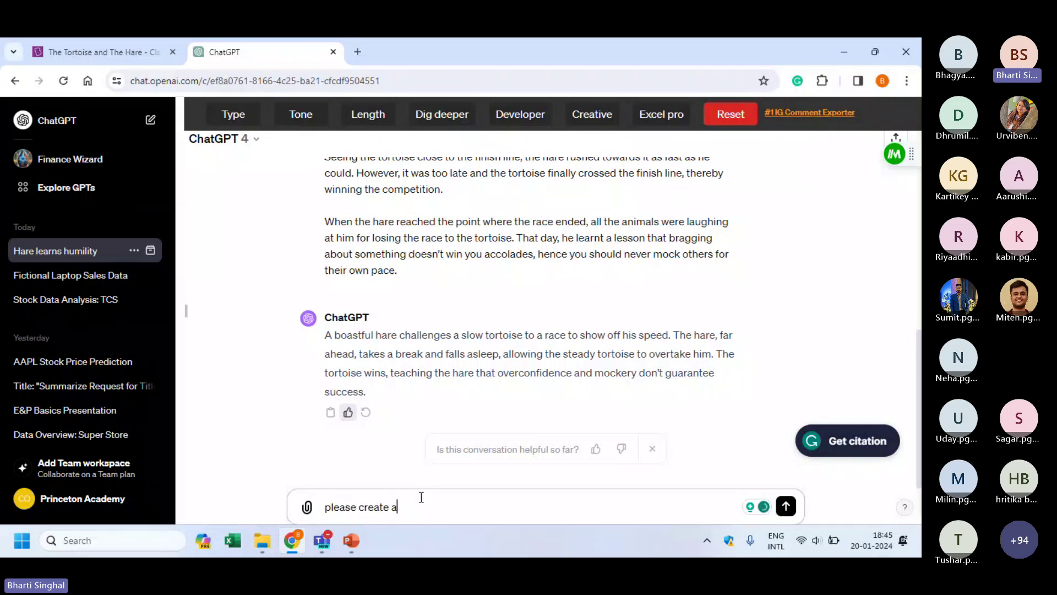
pyautogui.write(' power p')
pyautogui.write('oint')
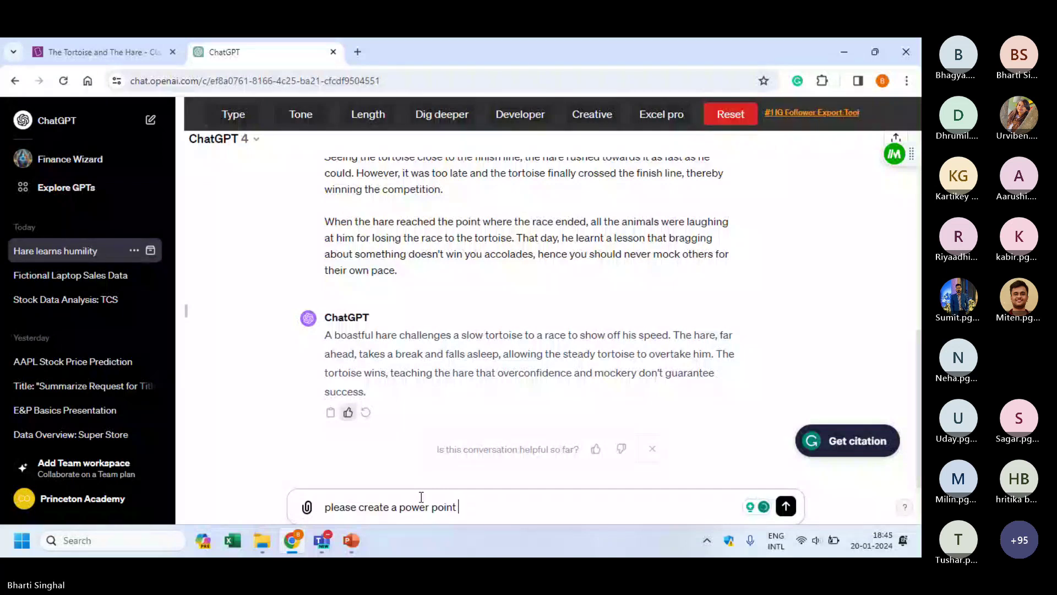
pyautogui.write(' presen')
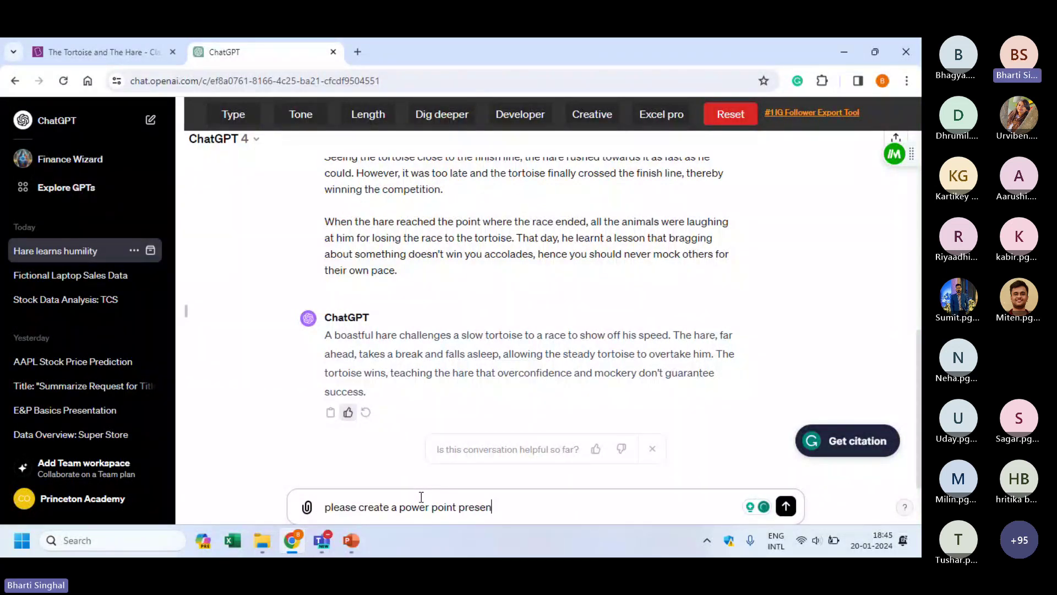
pyautogui.write('a')
pyautogui.press('BackSpace')
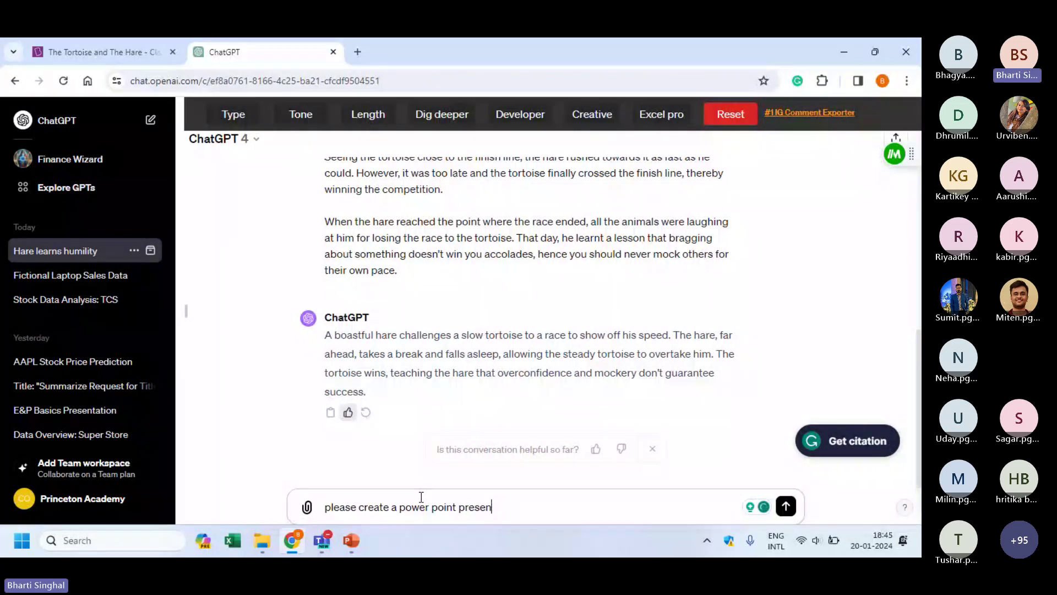
pyautogui.write('tation')
pyautogui.write(' on chatGP')
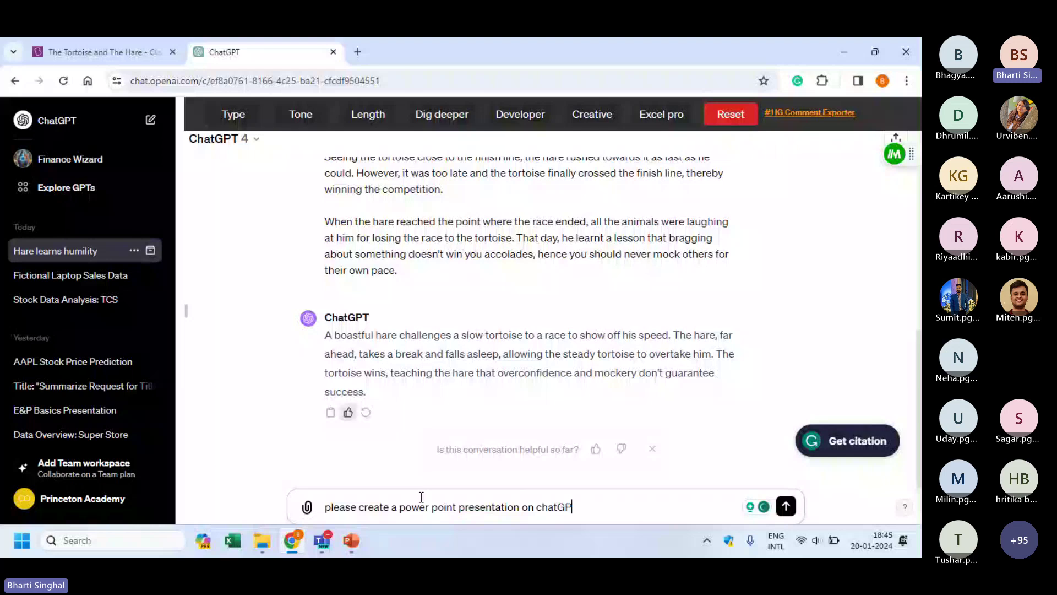
pyautogui.write('R')
pyautogui.press('BackSpace')
pyautogui.write('T ')
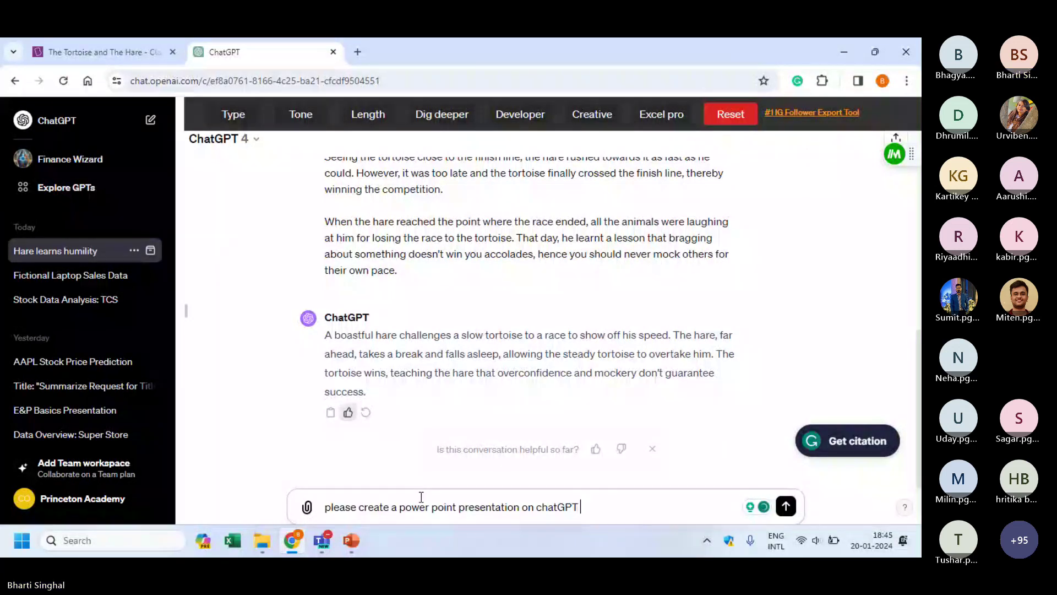
pyautogui.write('ersions')
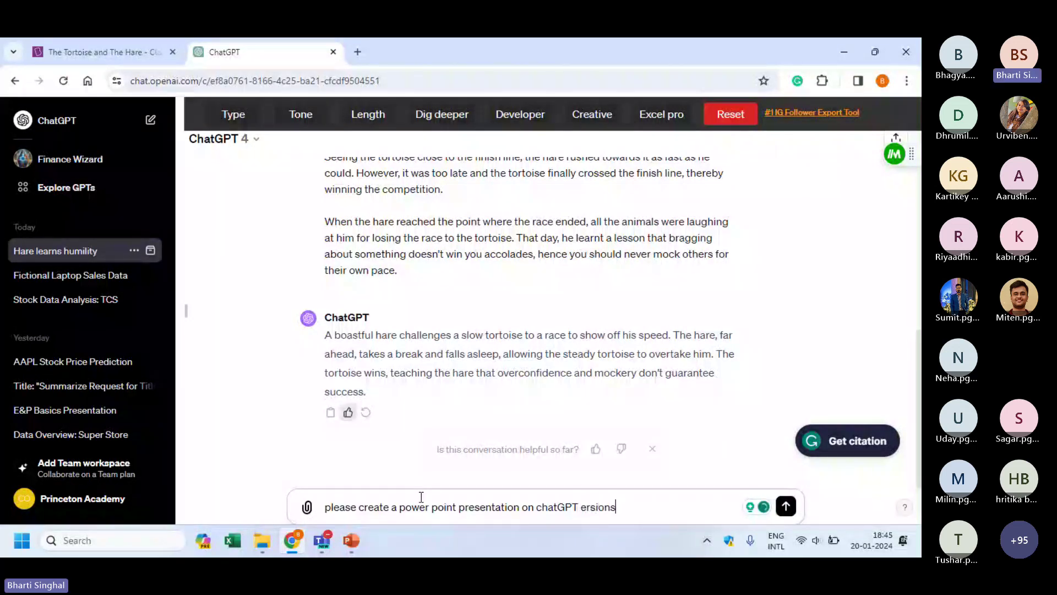
pyautogui.press('Left')
pyautogui.press('Left')
pyautogui.press('Left')
pyautogui.press('Left')
pyautogui.press('Left')
pyautogui.press('Left')
pyautogui.write('v')
pyautogui.press('End')
pyautogui.write(', fea')
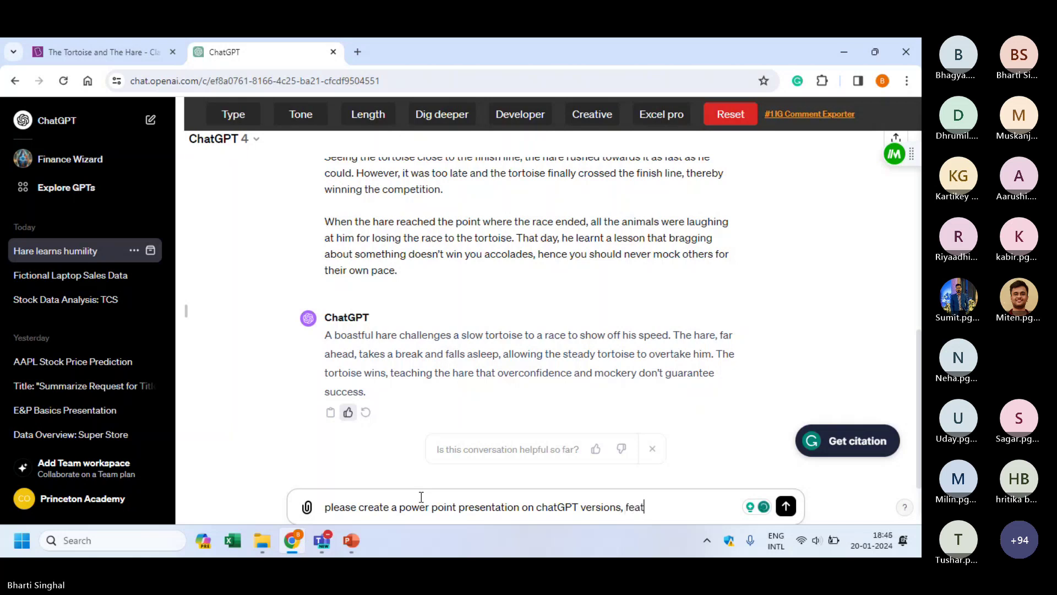
pyautogui.write('tures, a')
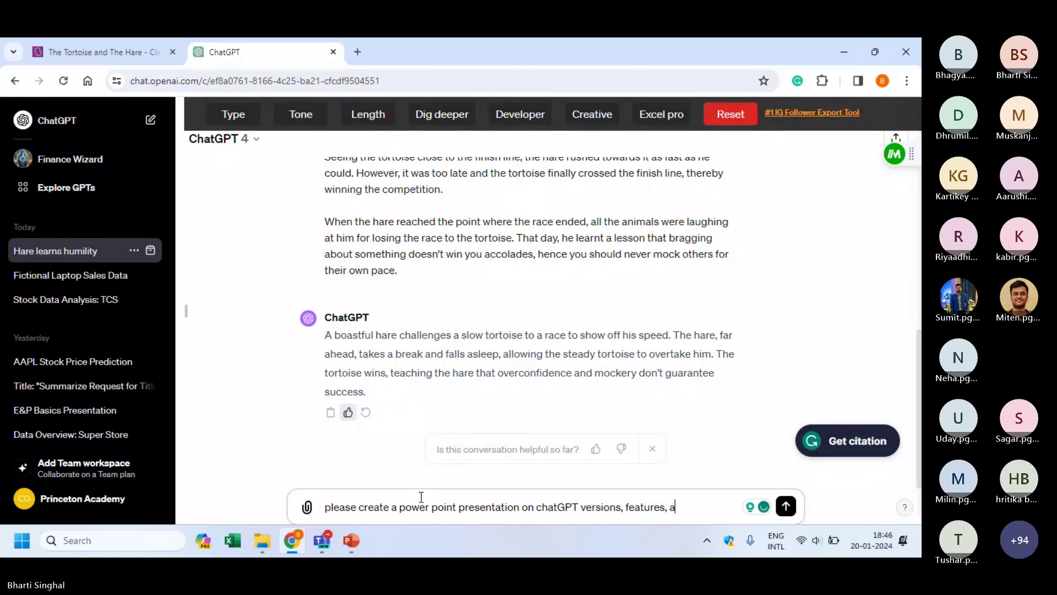
pyautogui.write('nd')
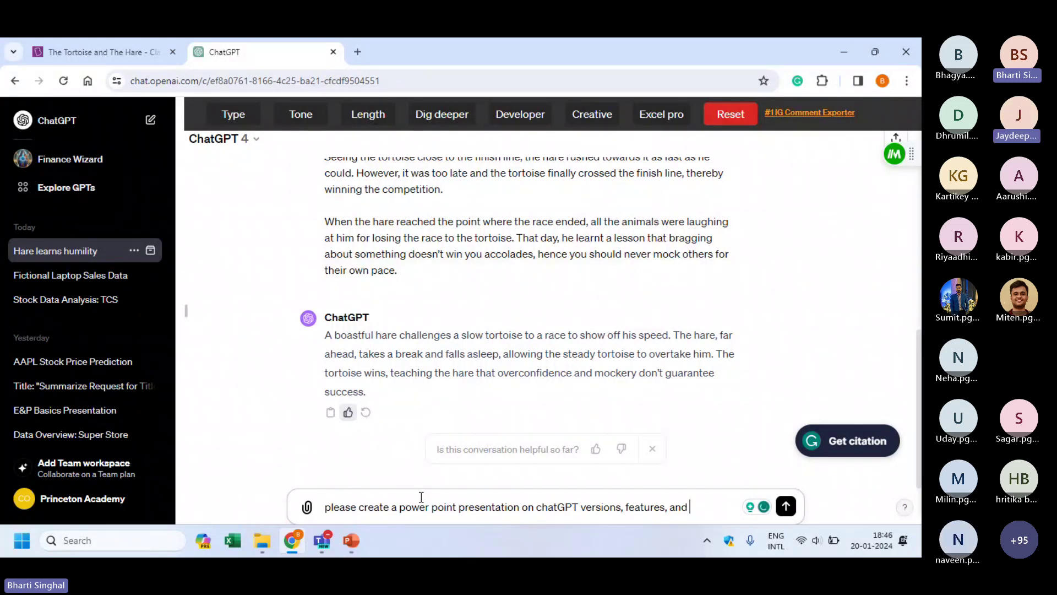
pyautogui.write('benefo')
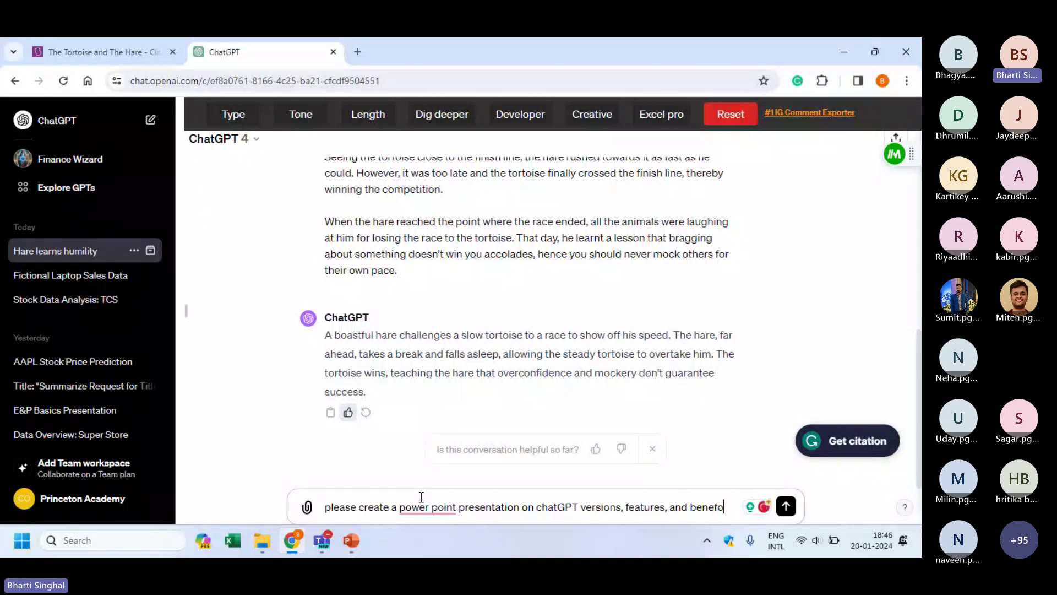
pyautogui.press('BackSpace')
pyautogui.write('its')
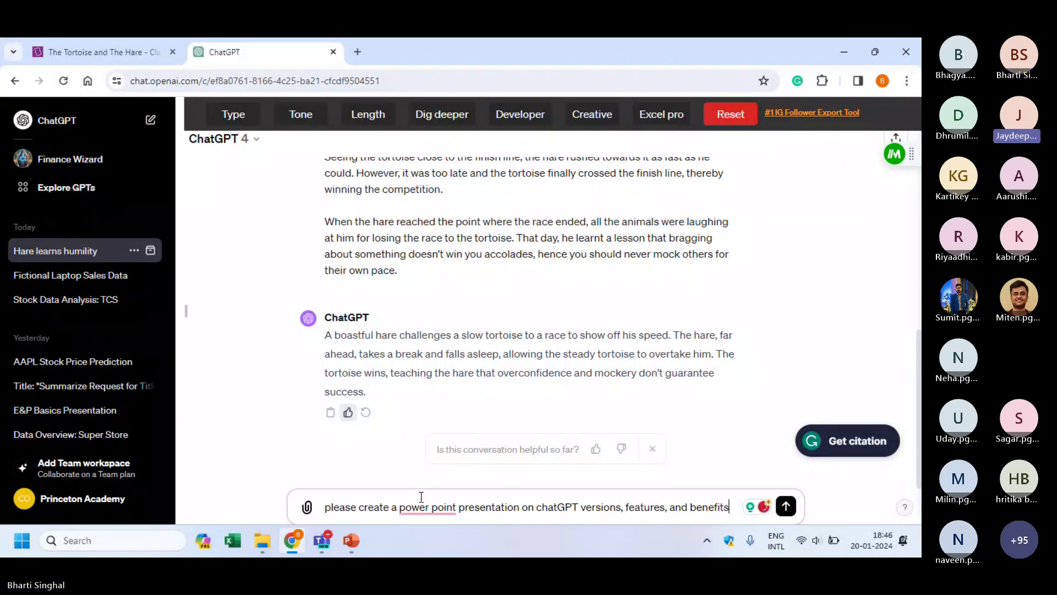
# Add '3 slides' after 'power point' and send the request
pyautogui.click(460, 512)
pyautogui.write('5 slides')
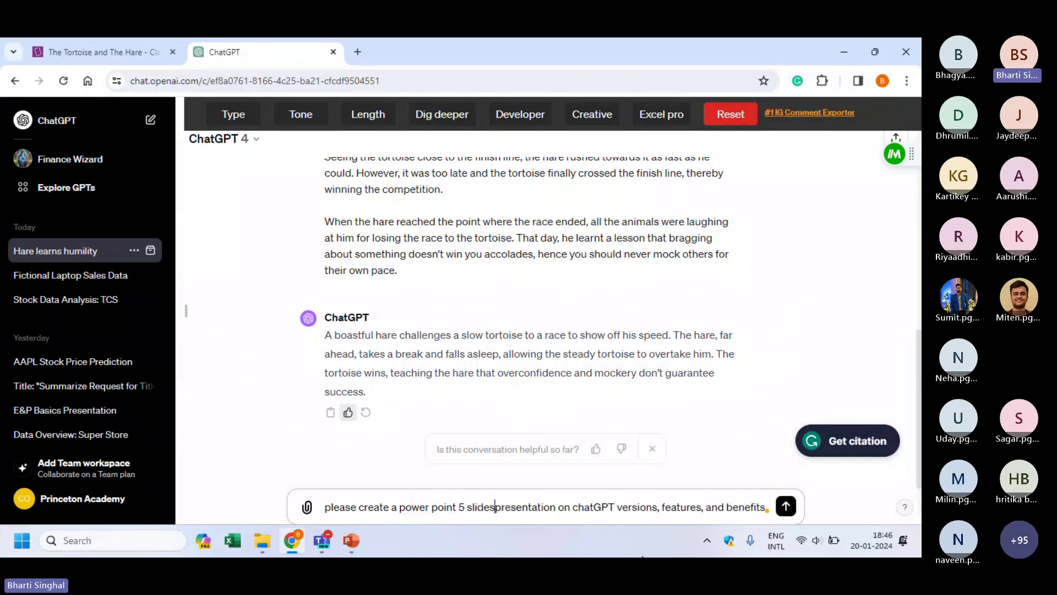
pyautogui.doubleClick(461, 506)
pyautogui.write('3')
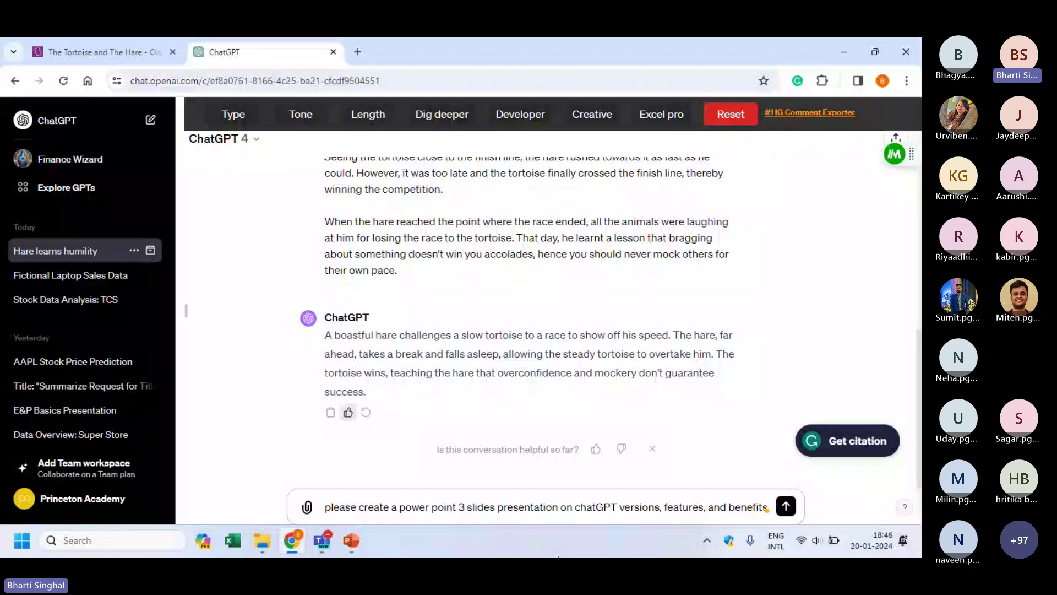
pyautogui.press('Return')
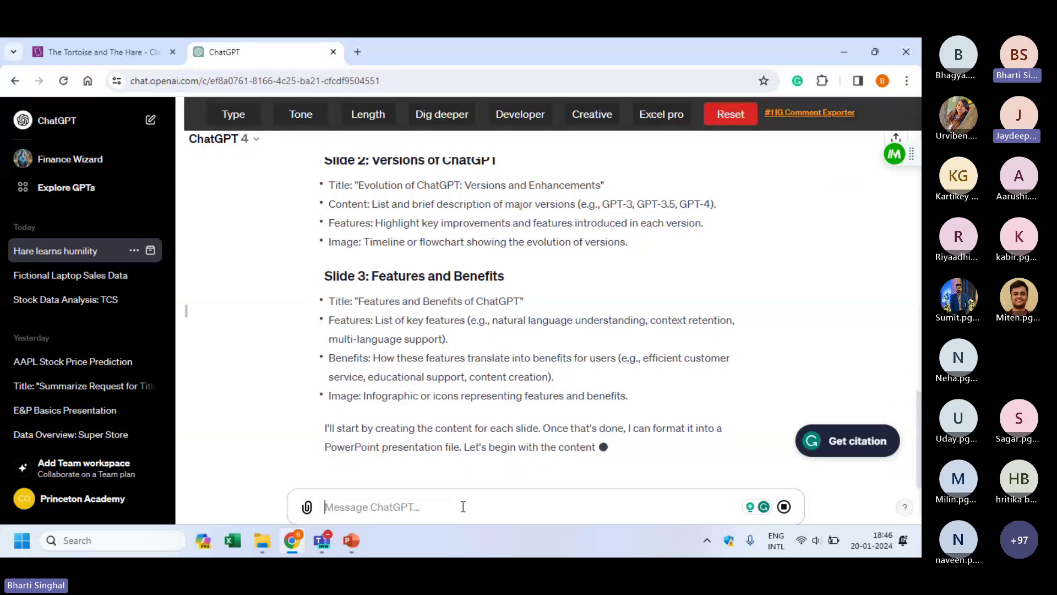
# Draft the follow-up 'please make it shorter or to the point', correcting 'shorther' to 'shorter'
pyautogui.moveTo(655, 374)
pyautogui.mouseDown()
pyautogui.moveTo(400, 333)
pyautogui.moveTo(326, 248)
pyautogui.mouseUp()
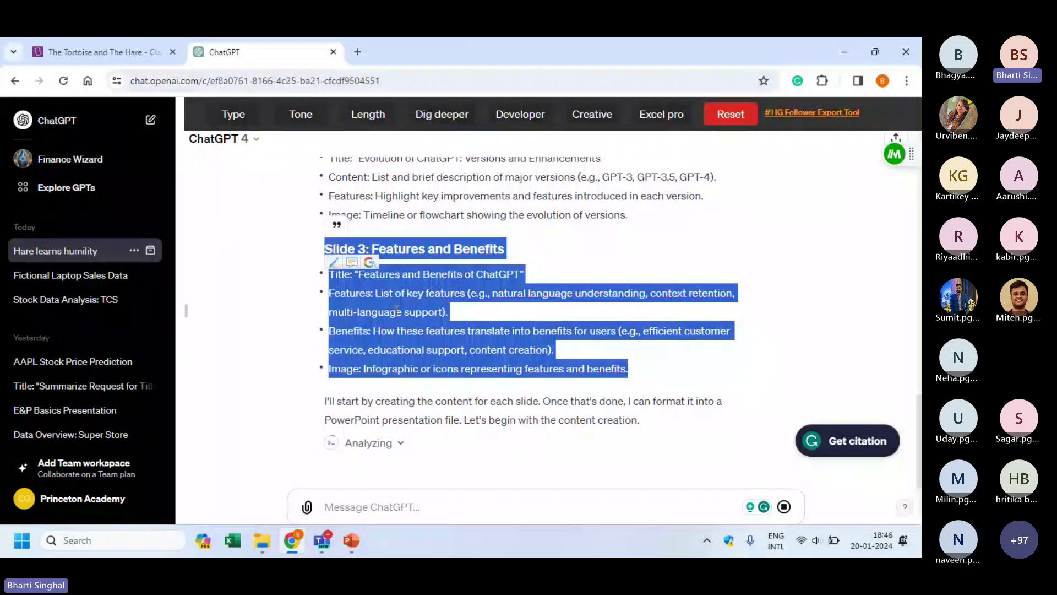
pyautogui.click(475, 507)
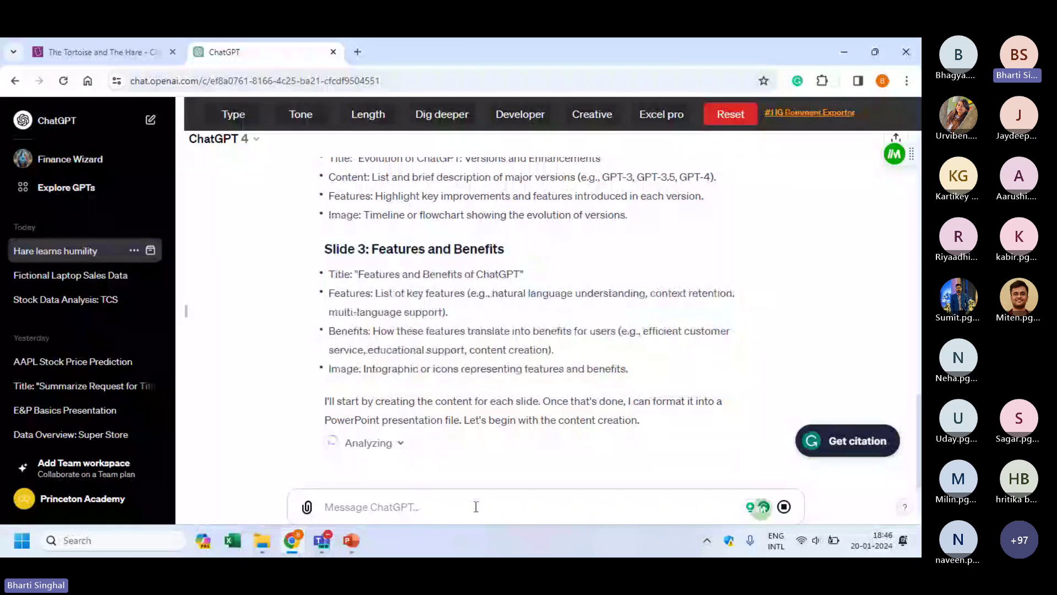
pyautogui.write('please')
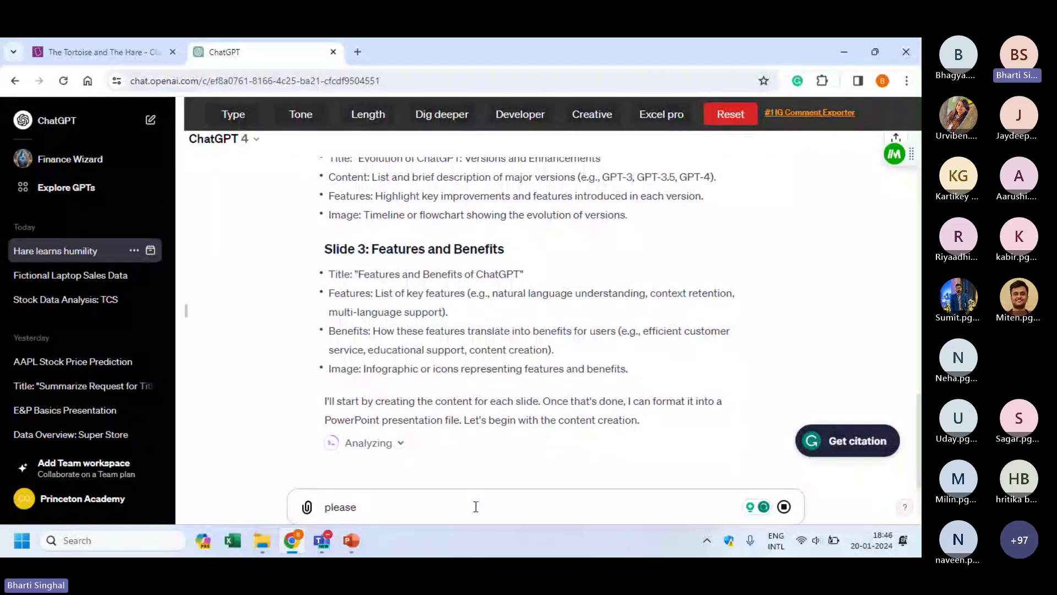
pyautogui.write(' make ')
pyautogui.write('it shorther ')
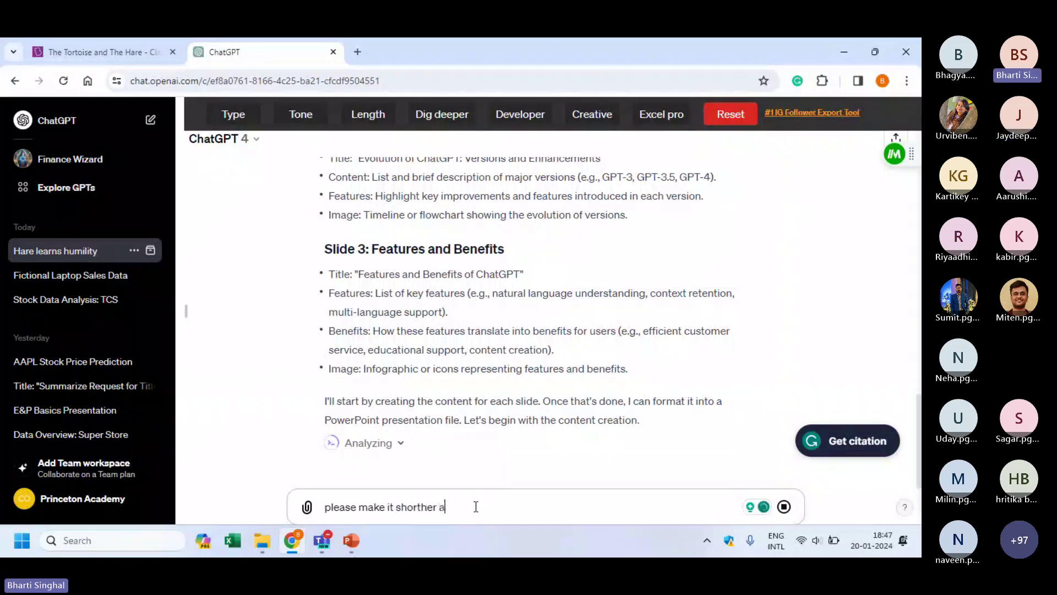
pyautogui.write('or to the')
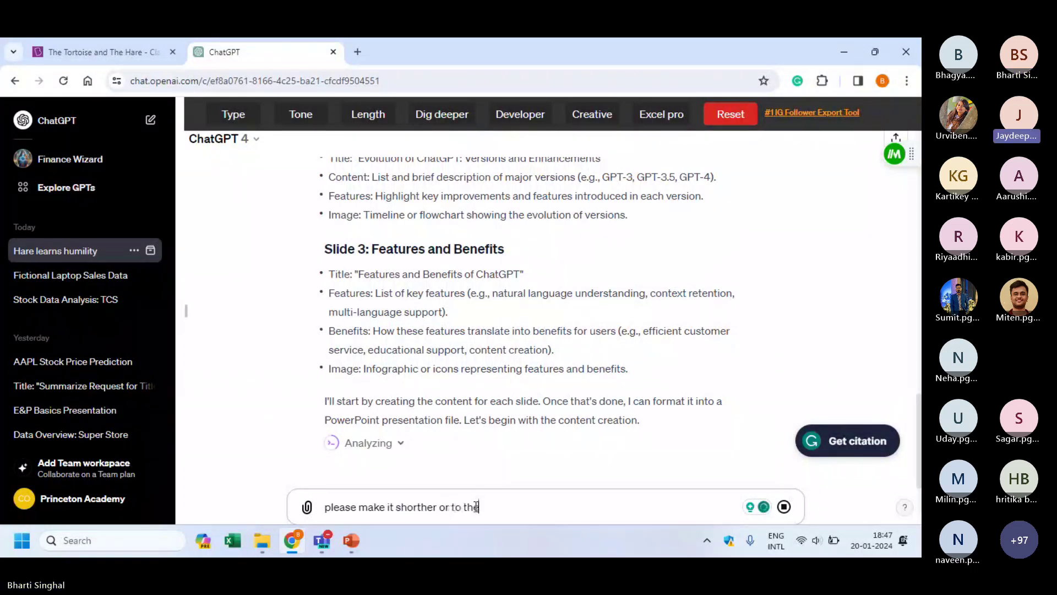
pyautogui.write(' point')
pyautogui.hotkey('shift', 'Return')
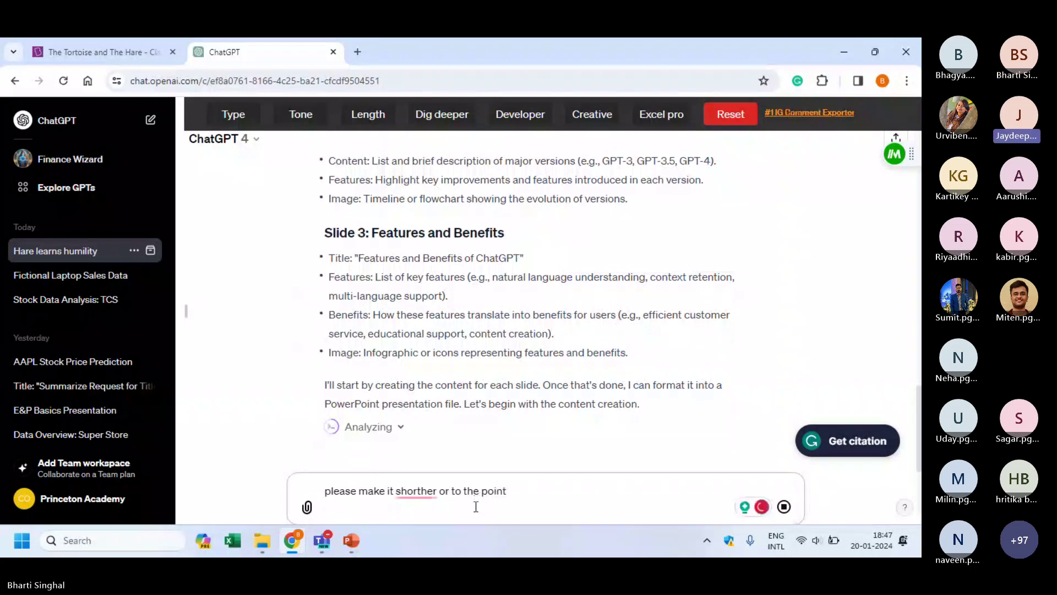
pyautogui.click(417, 491)
pyautogui.click(416, 398)
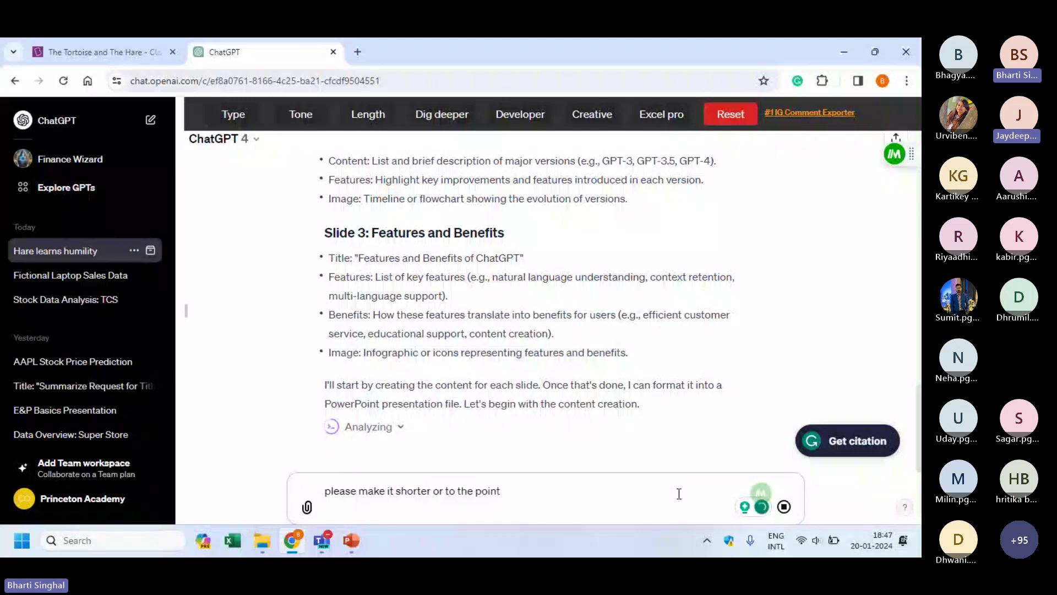
pyautogui.hotkey('shift', 'Return')
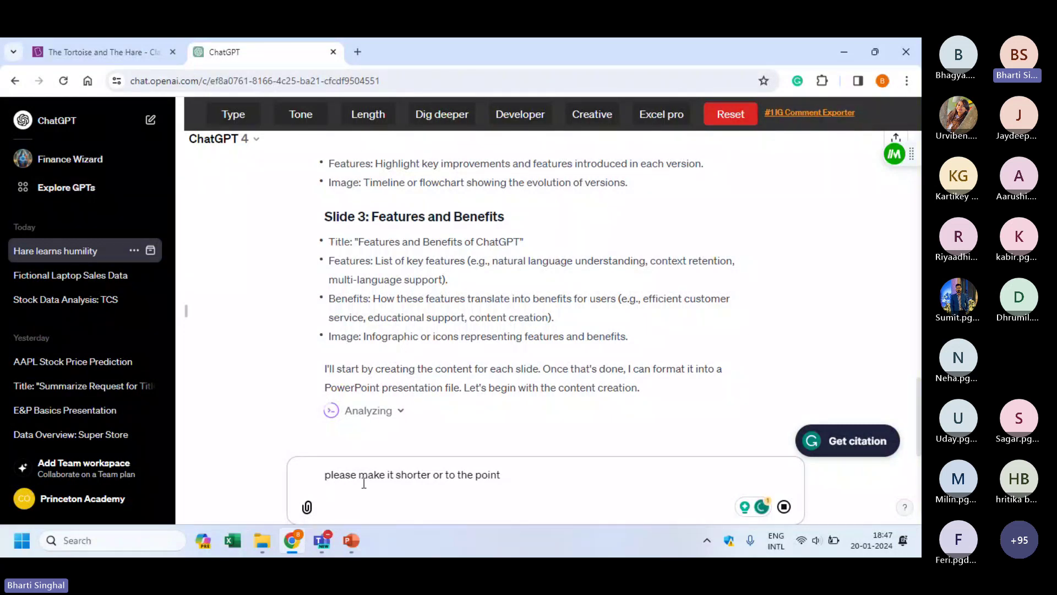
# Mute all Teams meeting attendees, then go back to the ChatGPT chat
pyautogui.click(326, 535)
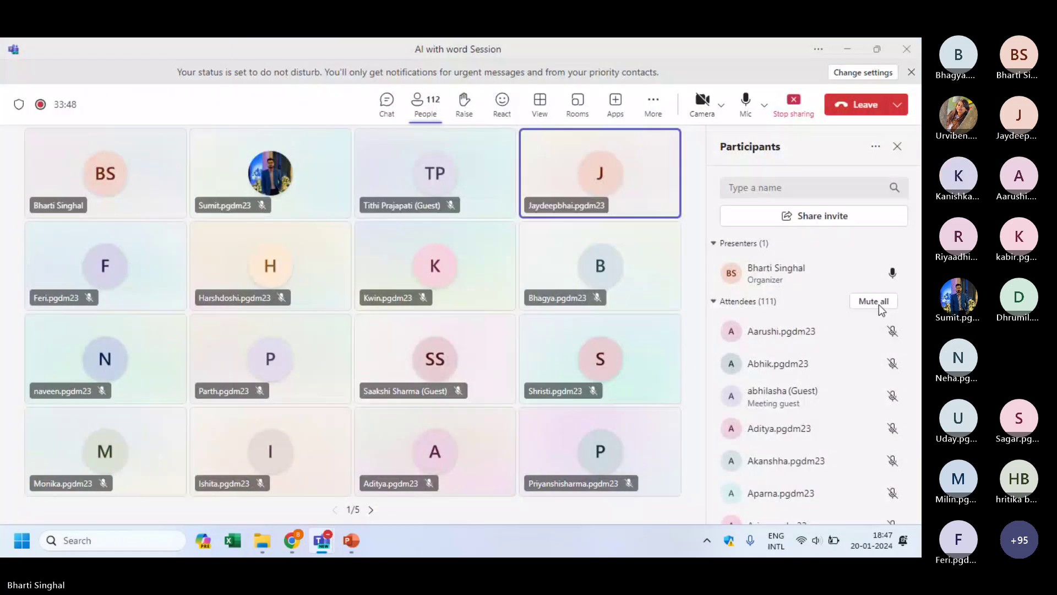
pyautogui.click(874, 301)
pyautogui.click(534, 315)
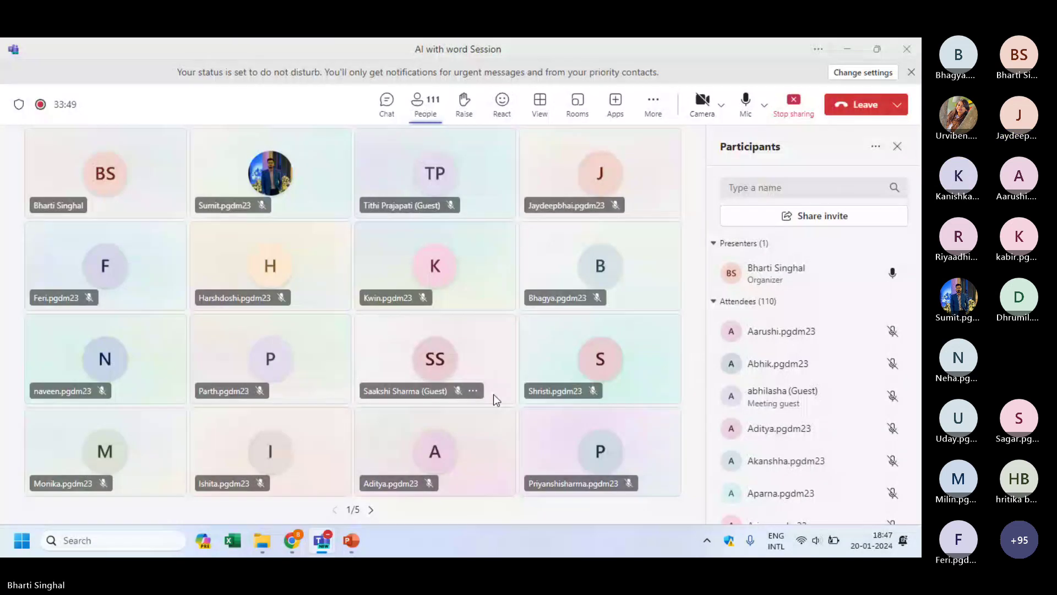
pyautogui.click(352, 543)
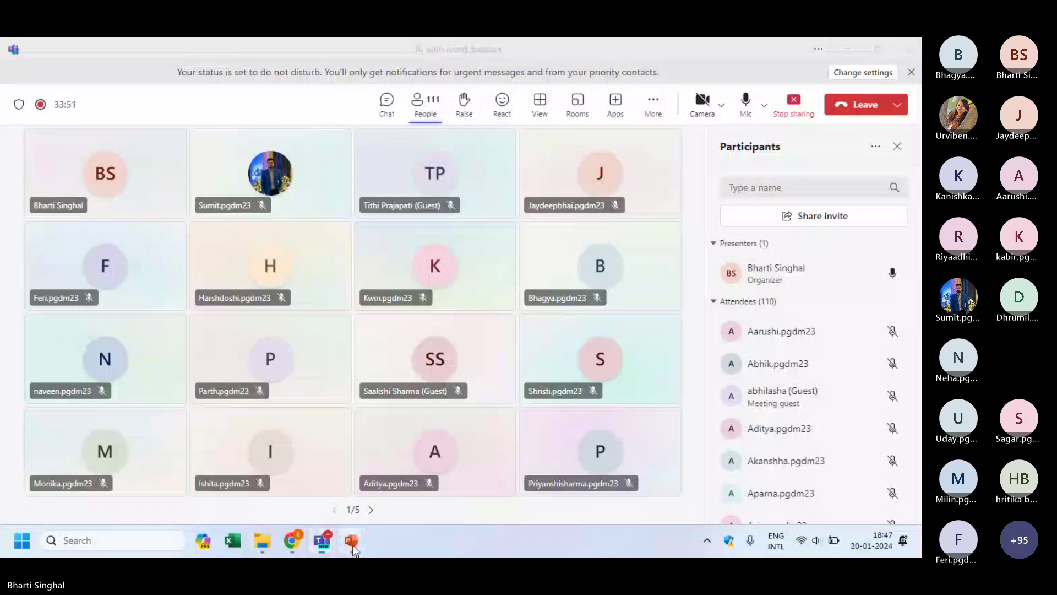
pyautogui.click(293, 542)
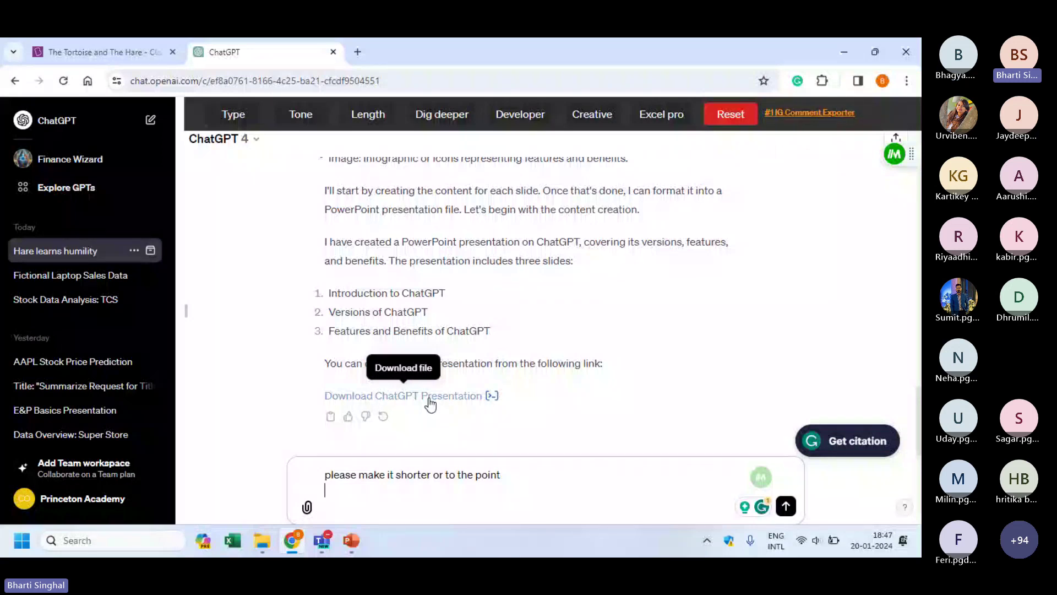
# Download ChatGPT_Presentation.pptx and open it from the Downloads folder in PowerPoint
pyautogui.click(429, 404)
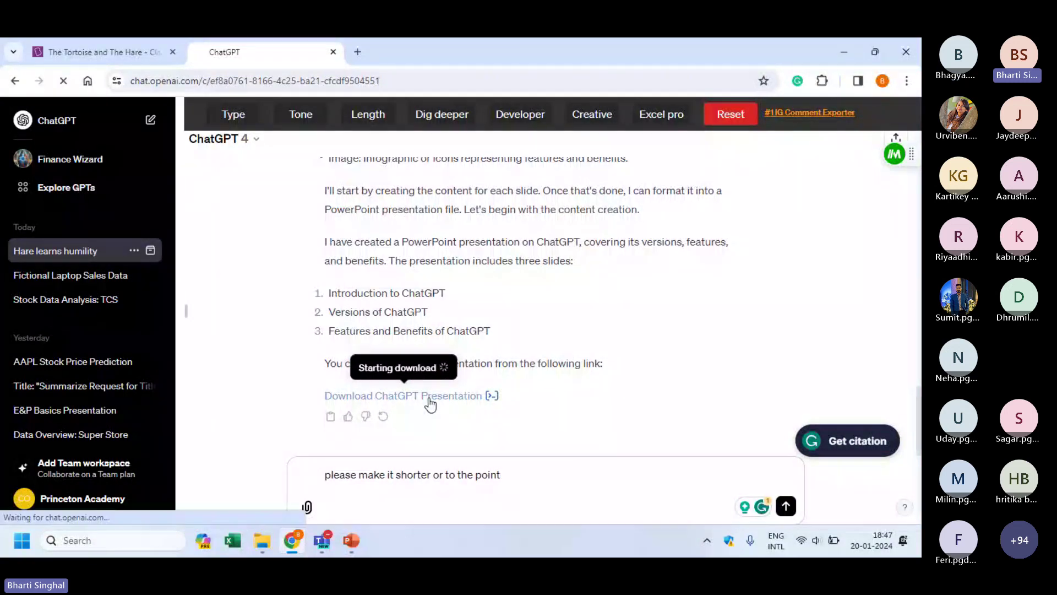
pyautogui.click(262, 540)
pyautogui.click(81, 346)
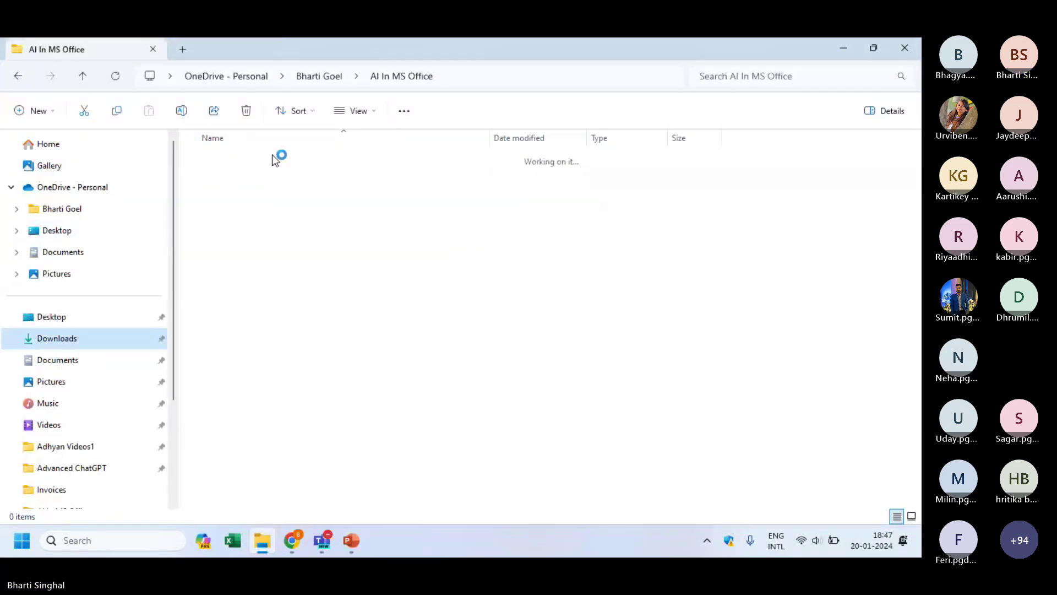
pyautogui.doubleClick(264, 177)
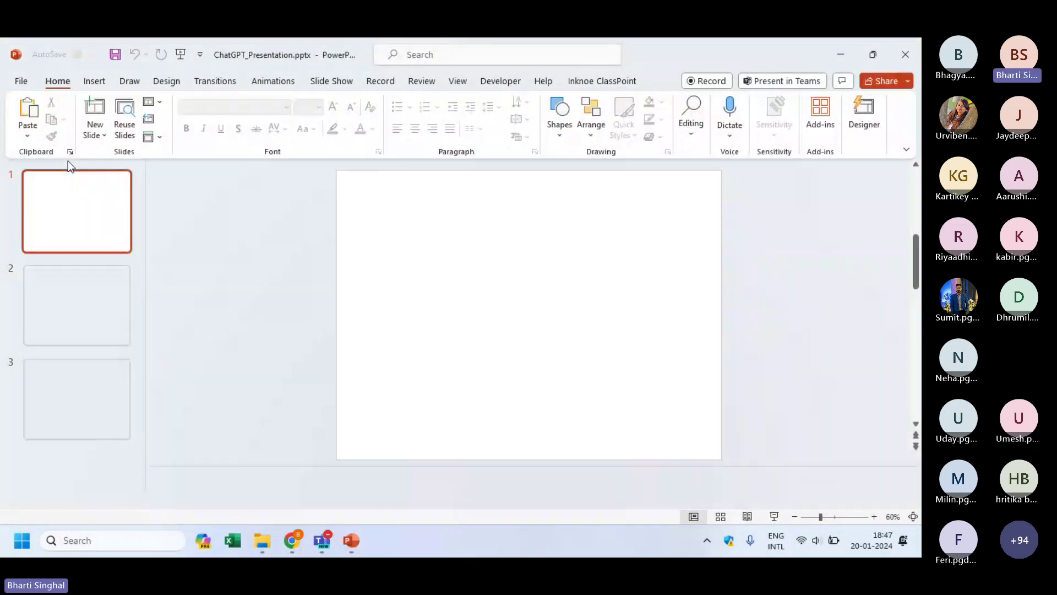
# Page through its three slides to Benefits, close it, and return to ChatGPT
pyautogui.press('Down')
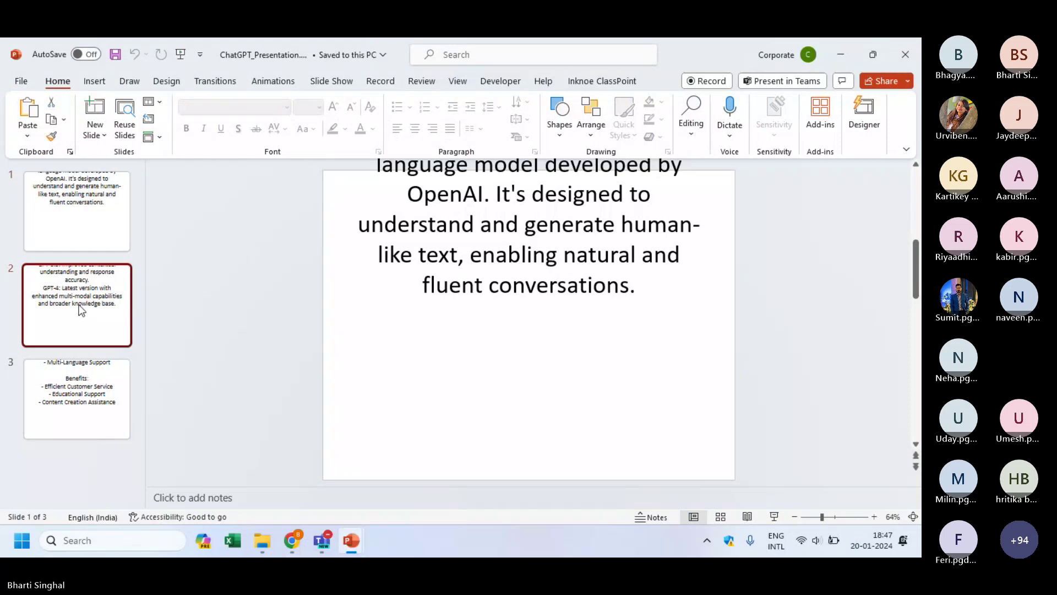
pyautogui.press('Down')
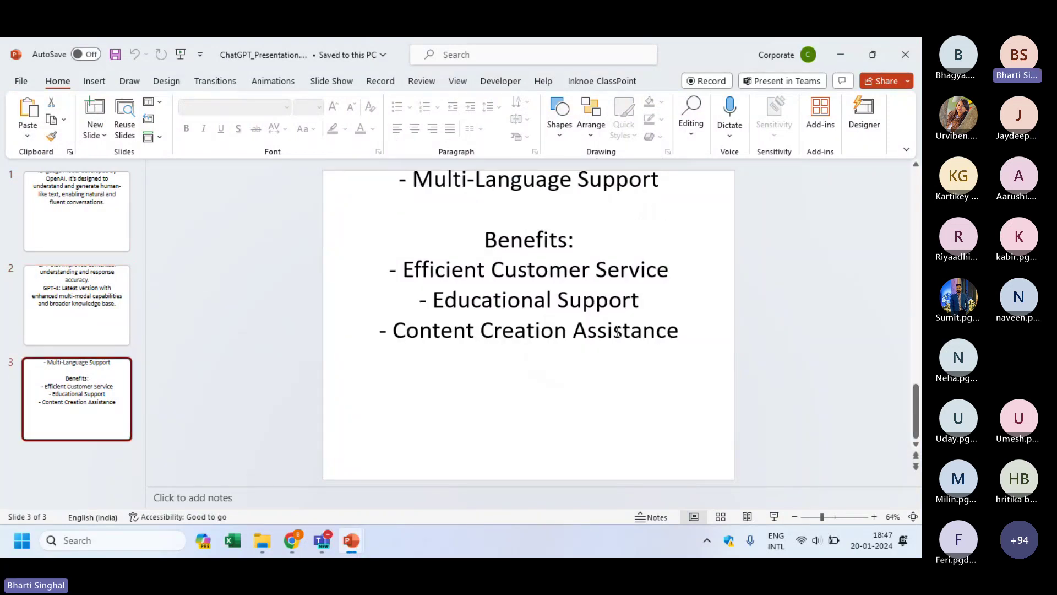
pyautogui.click(906, 54)
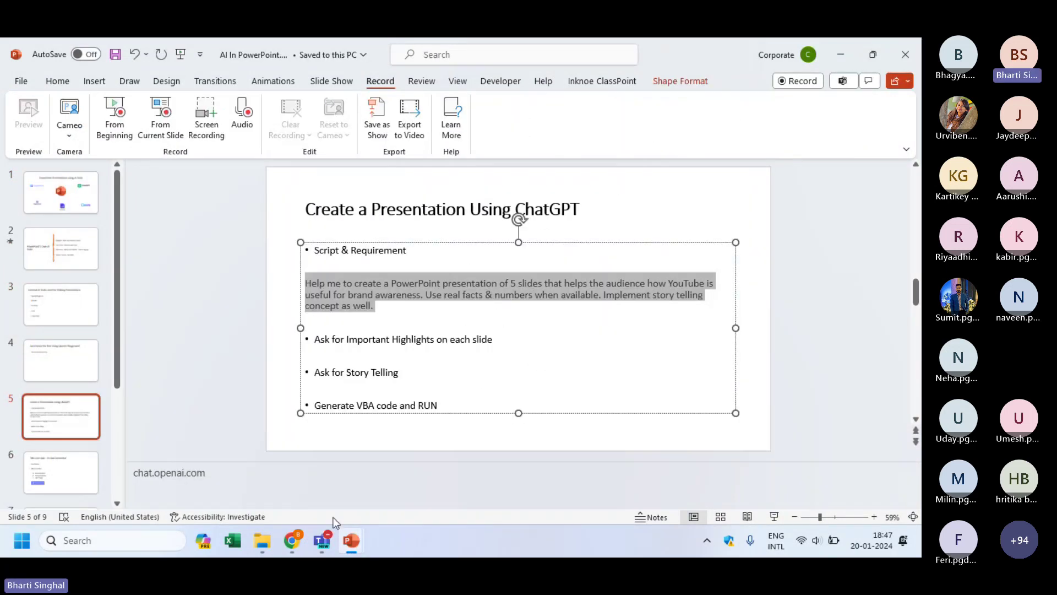
pyautogui.click(287, 543)
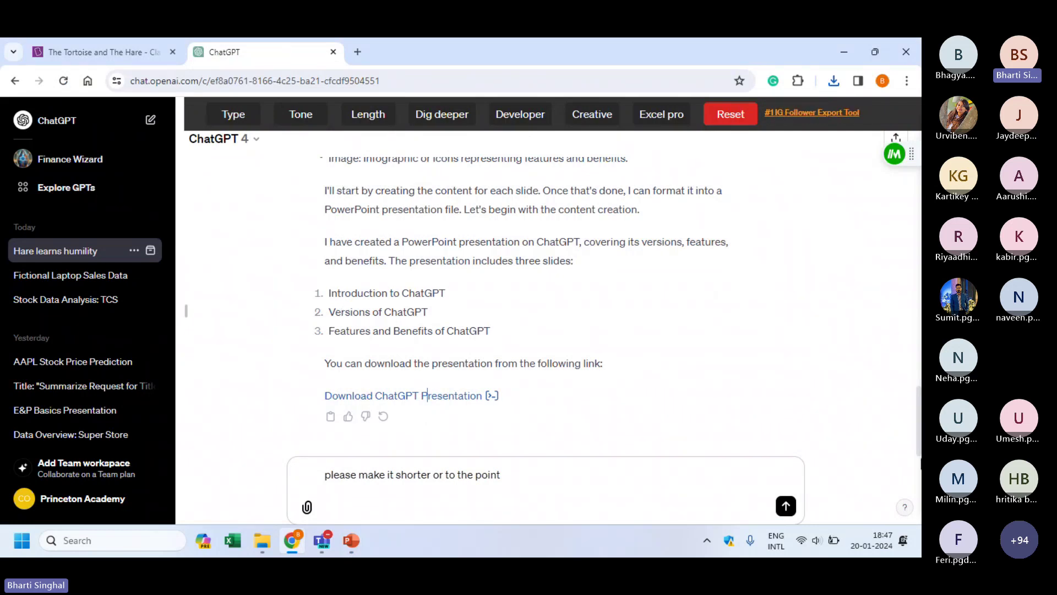
# Send the 'please make it shorter or to the point' message and review the concise three-point reply
pyautogui.moveTo(919, 442); pyautogui.dragTo(920, 411)
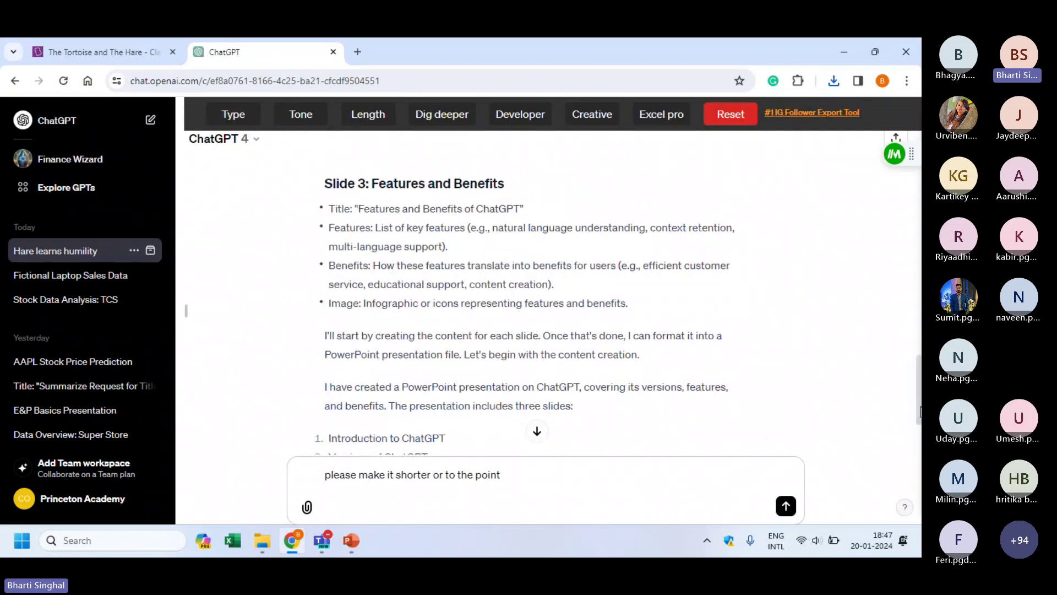
pyautogui.scroll(-3, 920, 412)
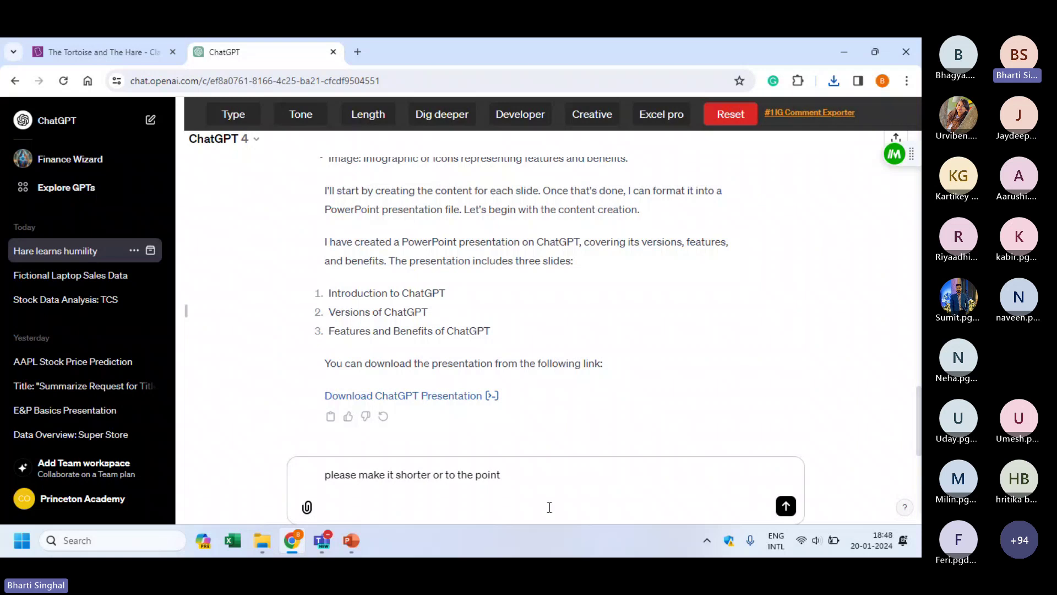
pyautogui.hotkey('ctrl', 'a')
pyautogui.click(734, 510)
pyautogui.press('Return')
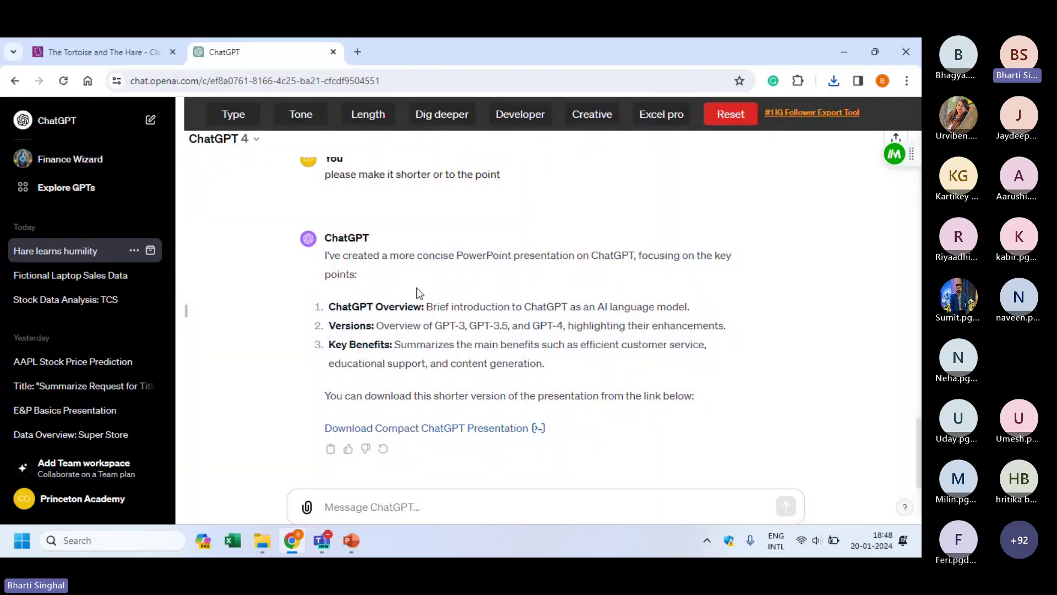
pyautogui.scroll(4, 545, 308)
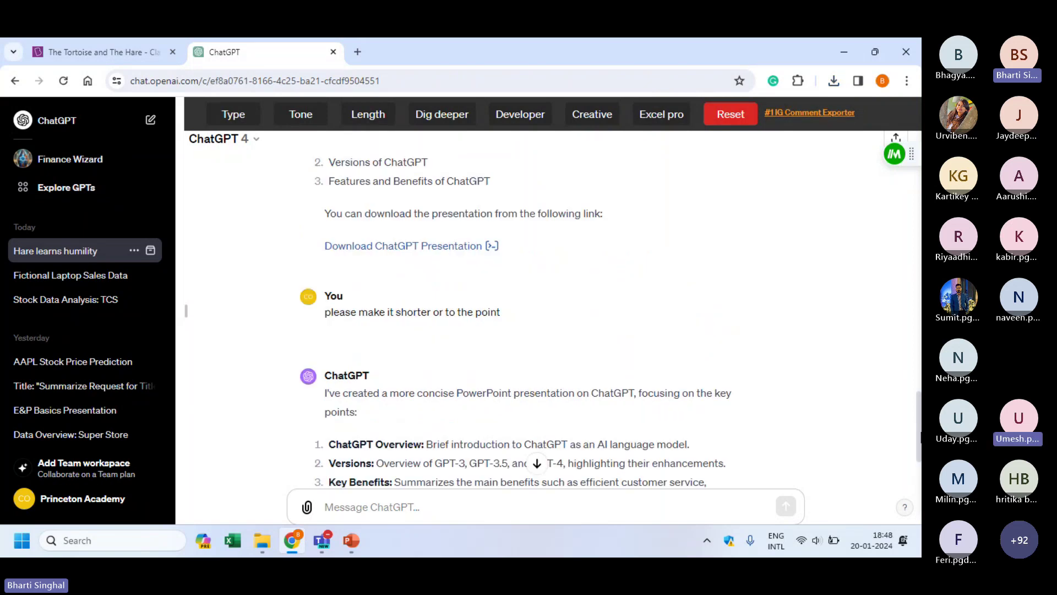
# Ask ChatGPT: 'please generate a VBA code for the first presentation'
pyautogui.click(405, 514)
pyautogui.write('p')
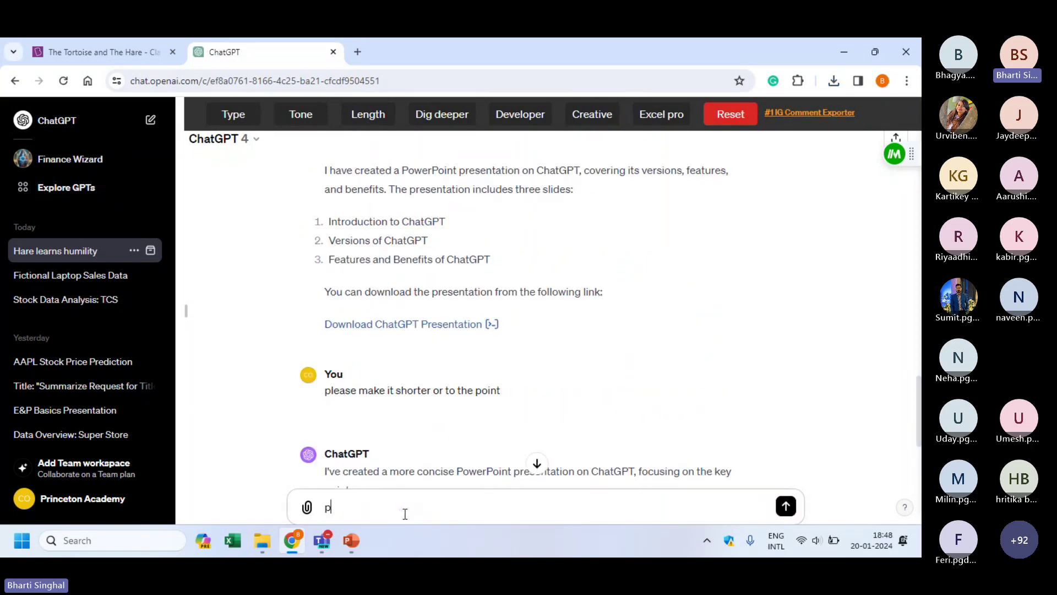
pyautogui.write('lease')
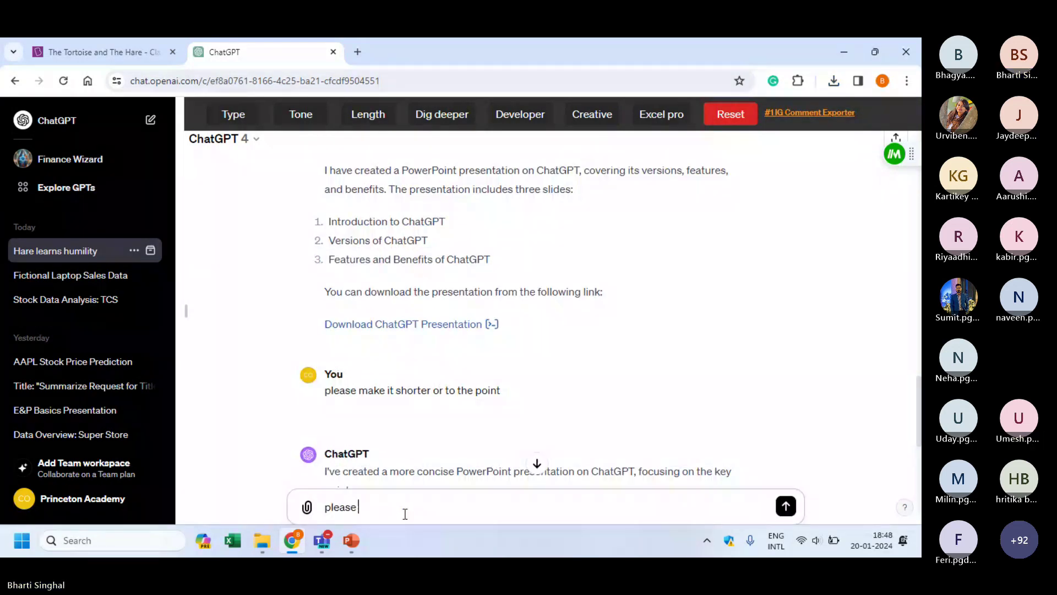
pyautogui.write(' generate a VBA ')
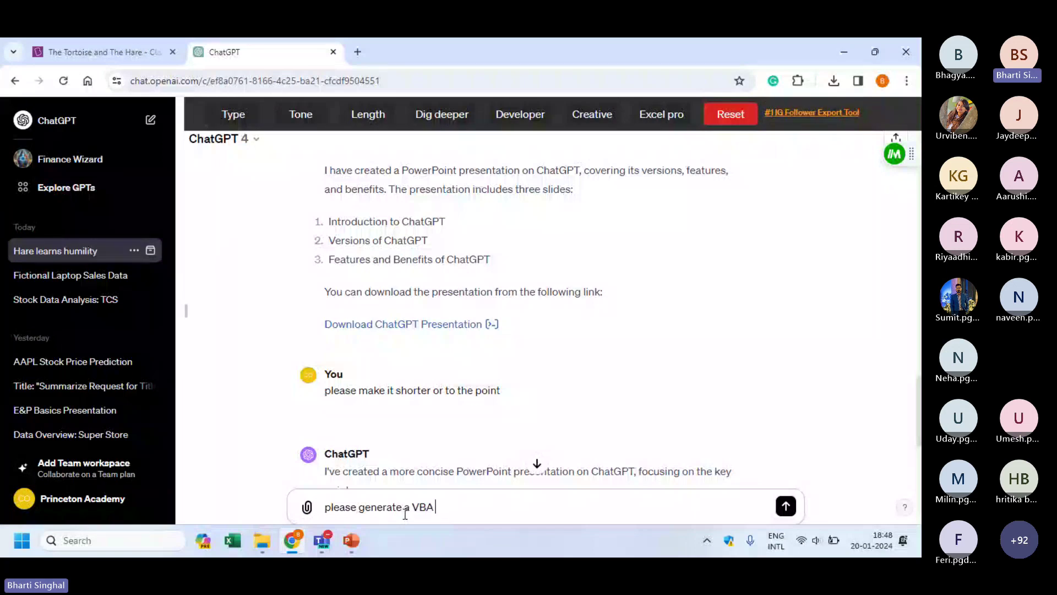
pyautogui.write('code')
pyautogui.write('for the firs')
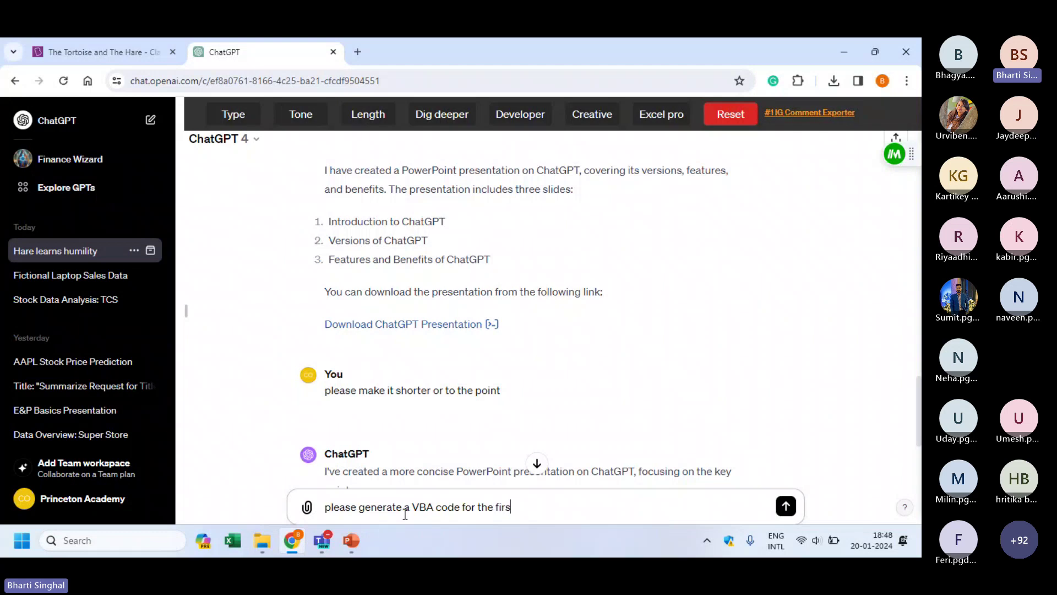
pyautogui.write('t presenta')
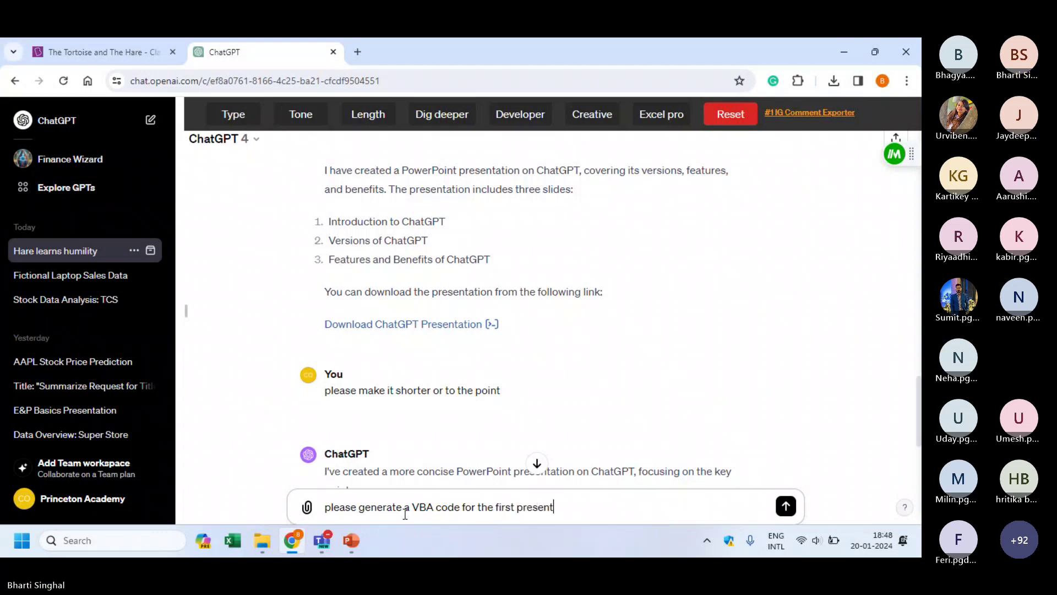
pyautogui.write('tion')
pyautogui.press('Return')
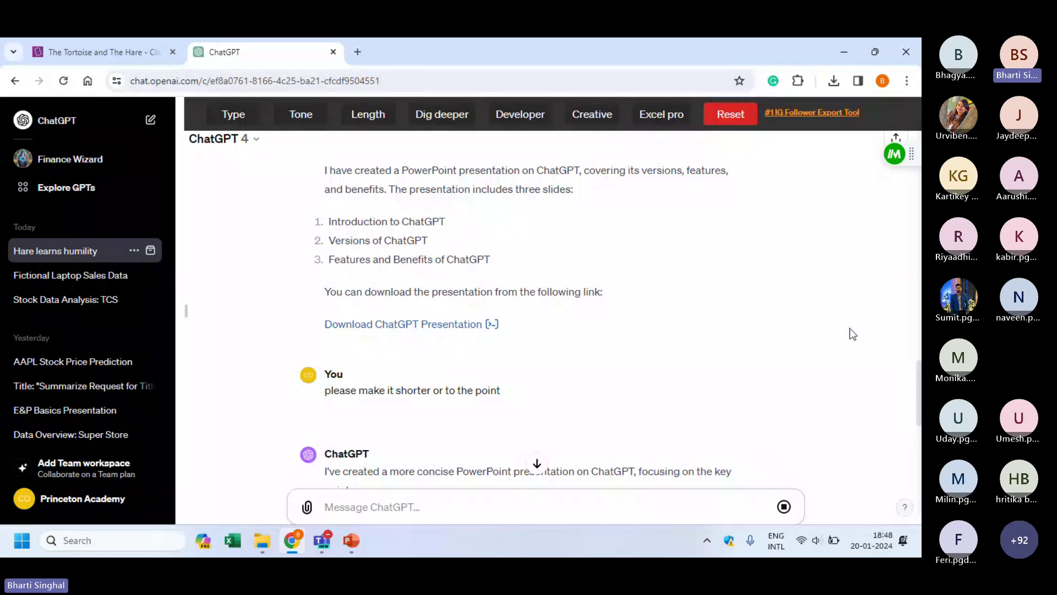
# Scroll through the returned VBA macro and copy the code block
pyautogui.scroll(-2, 850, 329)
pyautogui.scroll(-5, 826, 386)
pyautogui.scroll(-1, 798, 440)
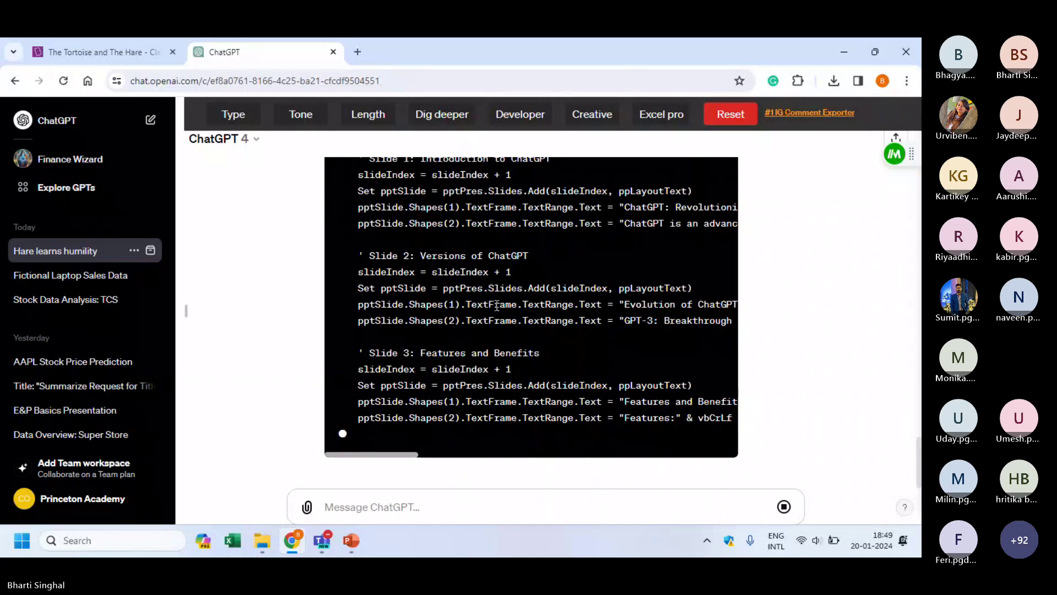
pyautogui.scroll(1, 567, 332)
pyautogui.scroll(-1, 567, 337)
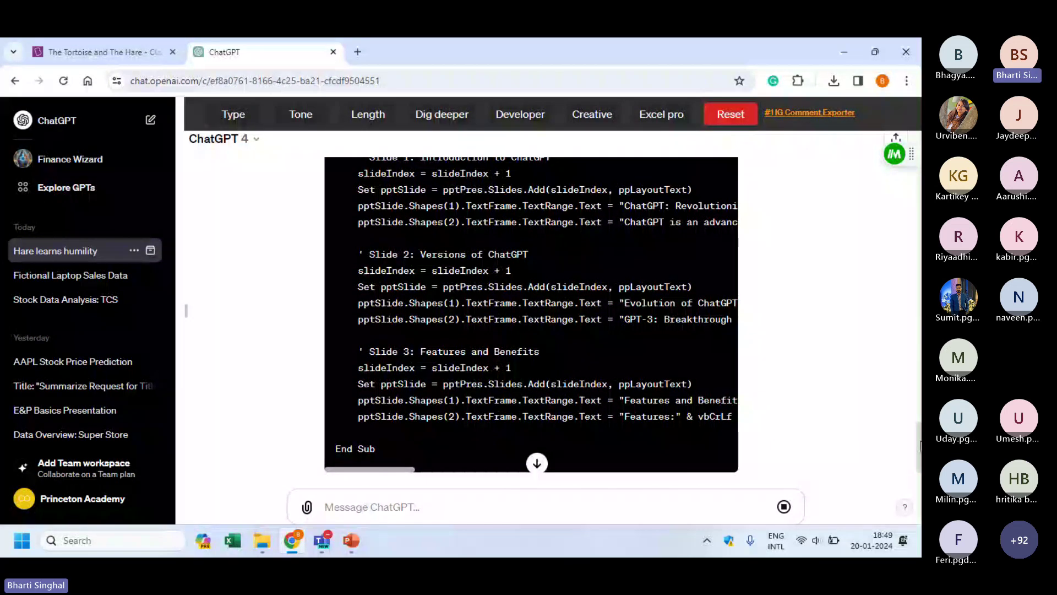
pyautogui.scroll(5, 920, 445)
pyautogui.click(710, 376)
pyautogui.moveTo(351, 540)
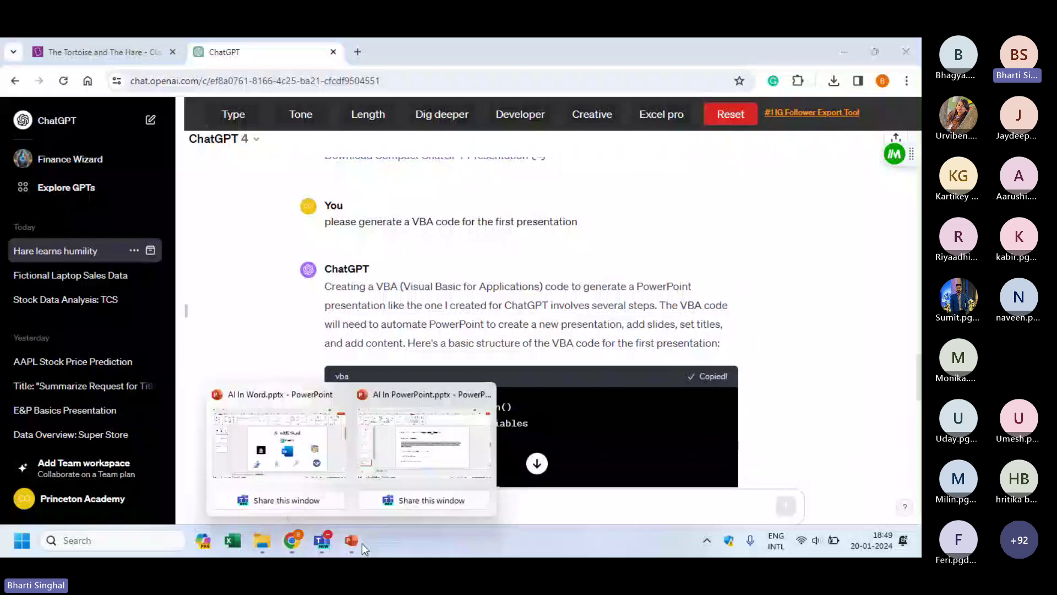
# In the AI In PowerPoint deck, paste the macro into a new VBA Module and run it to generate Presentation1
pyautogui.click(419, 473)
pyautogui.click(502, 81)
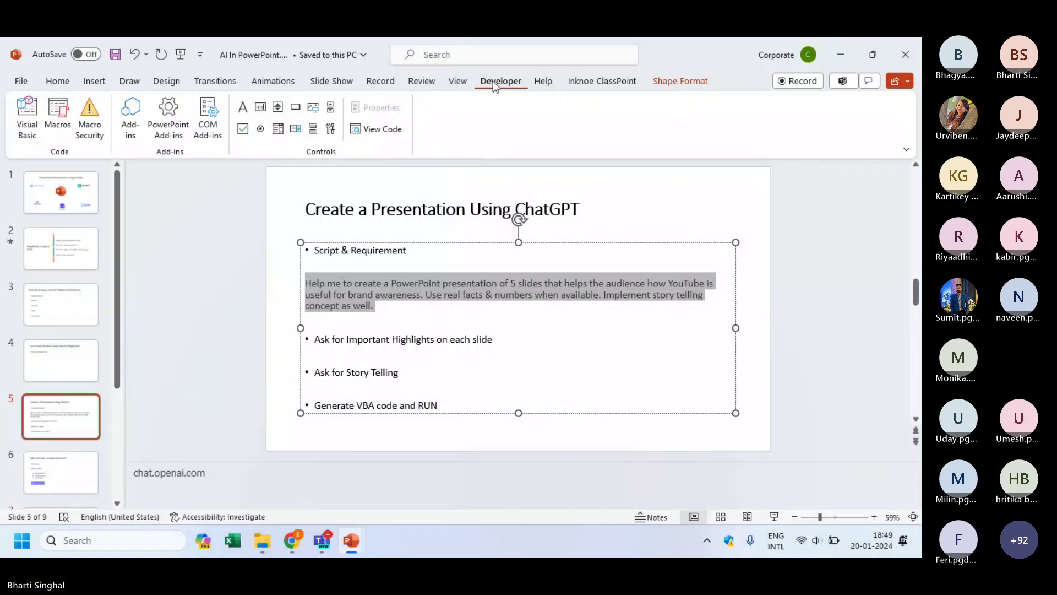
pyautogui.click(502, 213)
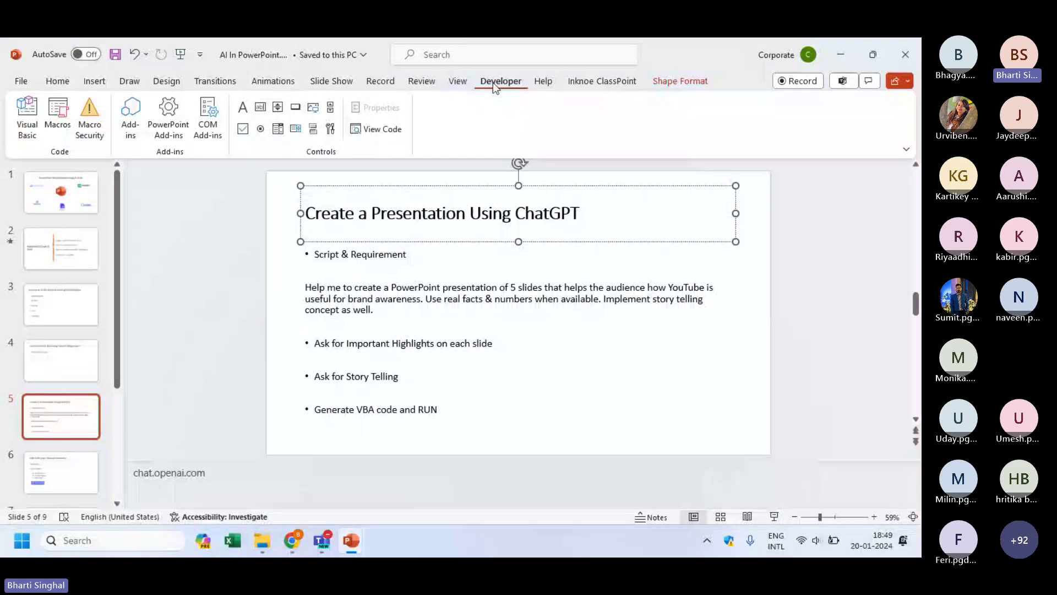
pyautogui.hotkey('alt', 'F11')
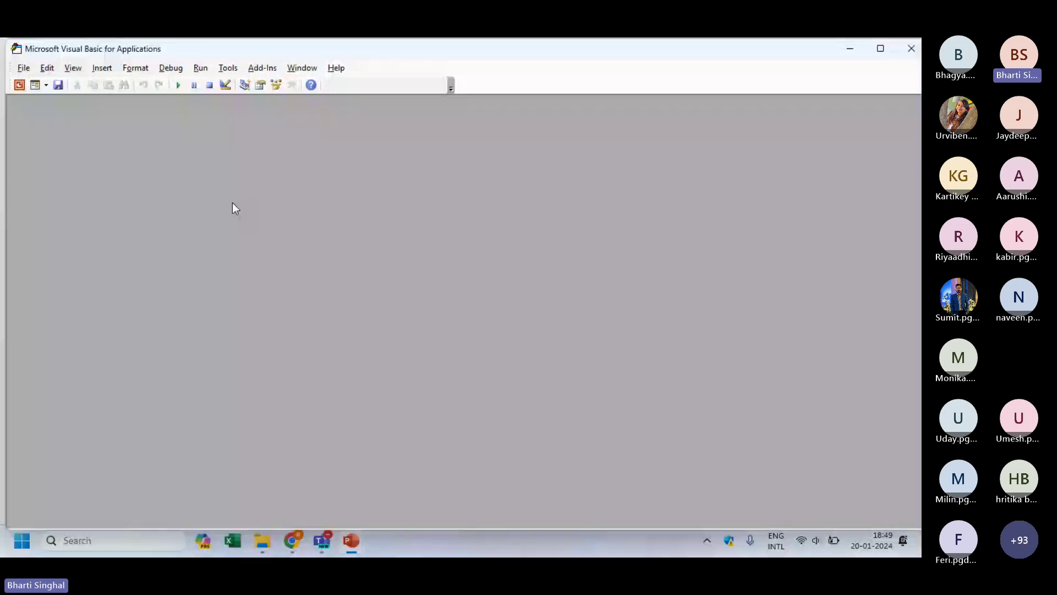
pyautogui.click(106, 68)
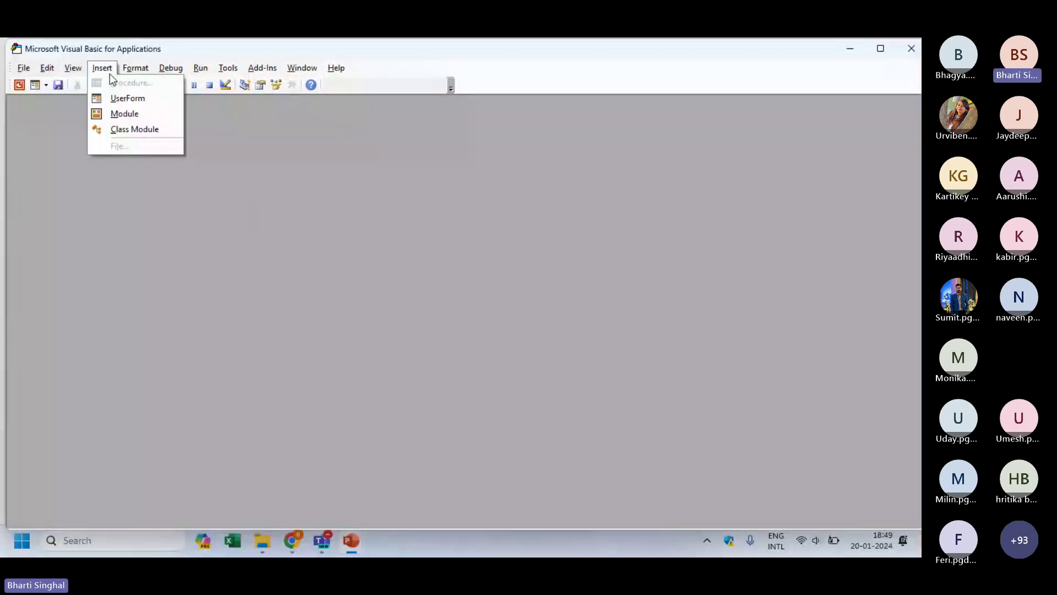
pyautogui.click(123, 111)
pyautogui.hotkey('ctrl', 'v')
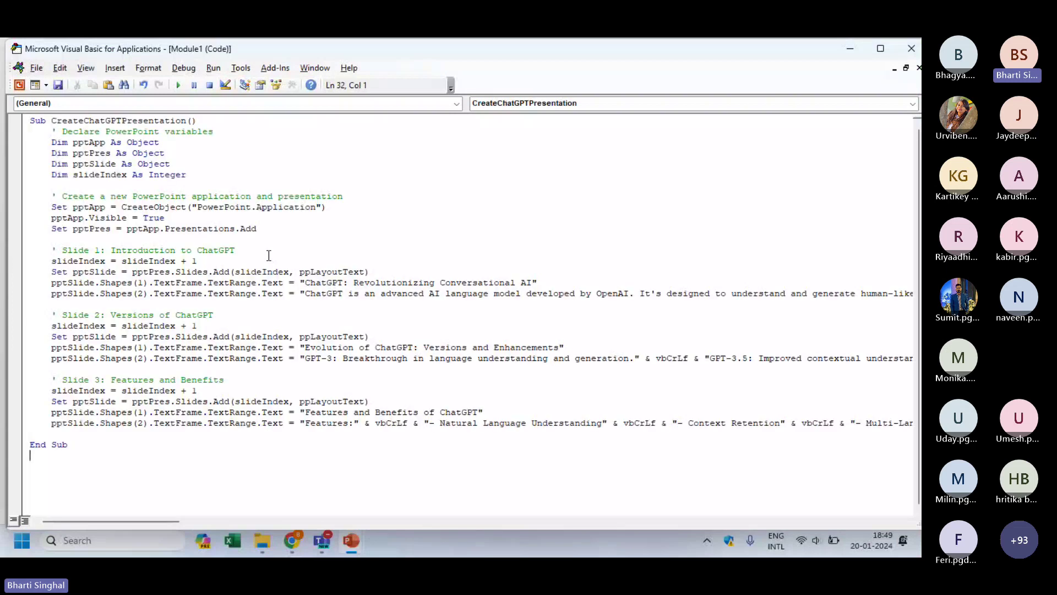
pyautogui.hotkey('ctrl', 'a')
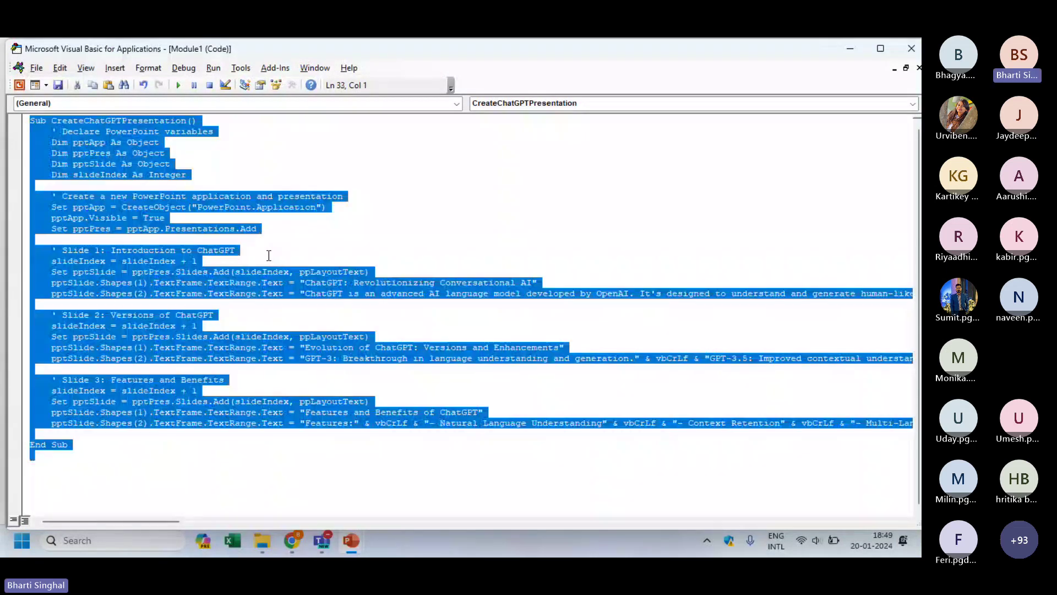
pyautogui.click(179, 86)
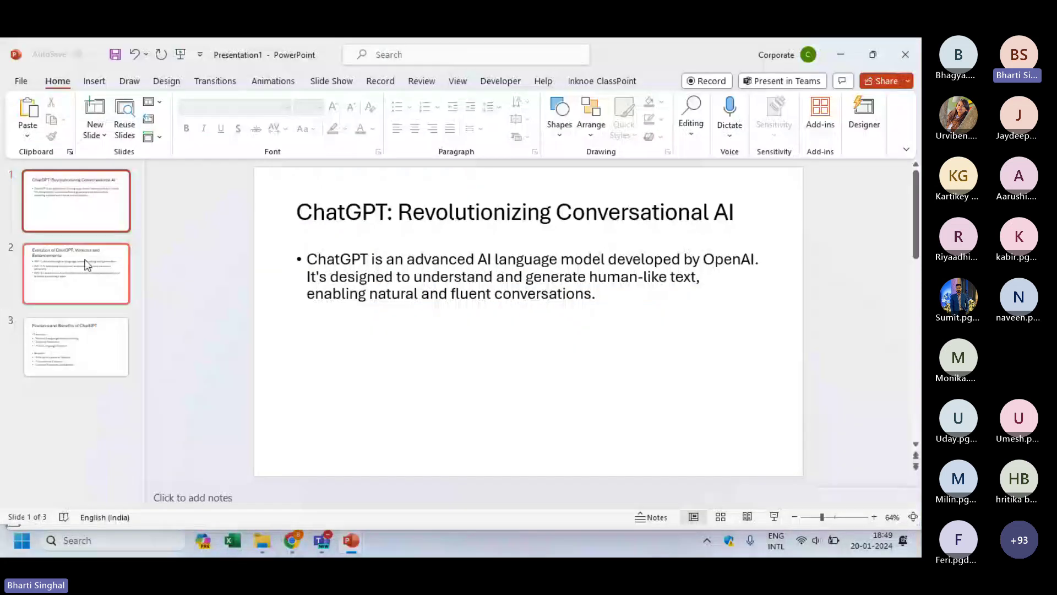
# Review the three generated slides, then apply the green speech-bubble Designer idea to slide 1
pyautogui.click(82, 220)
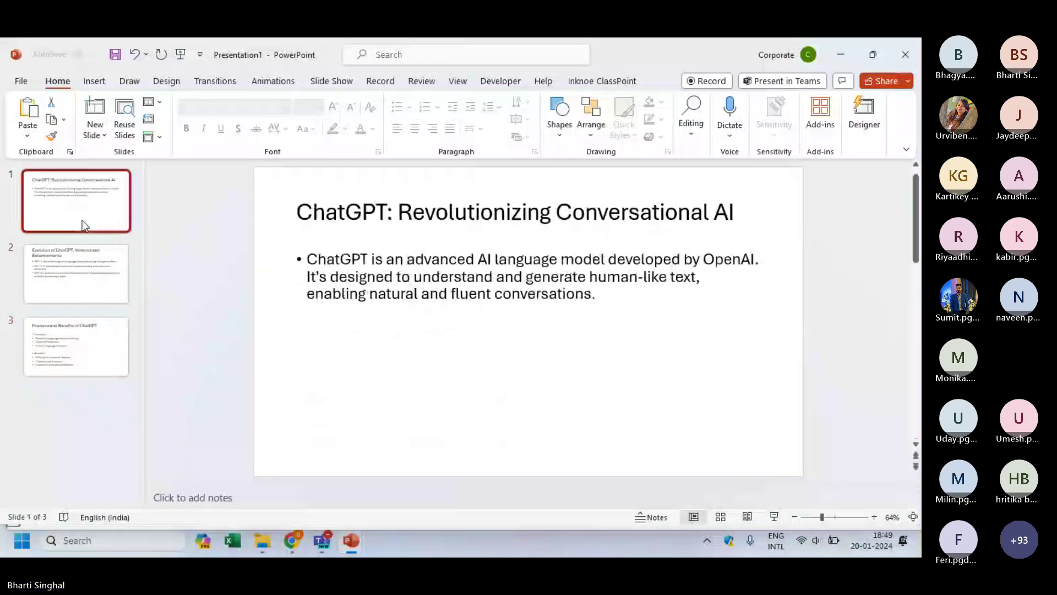
pyautogui.click(82, 251)
pyautogui.click(95, 319)
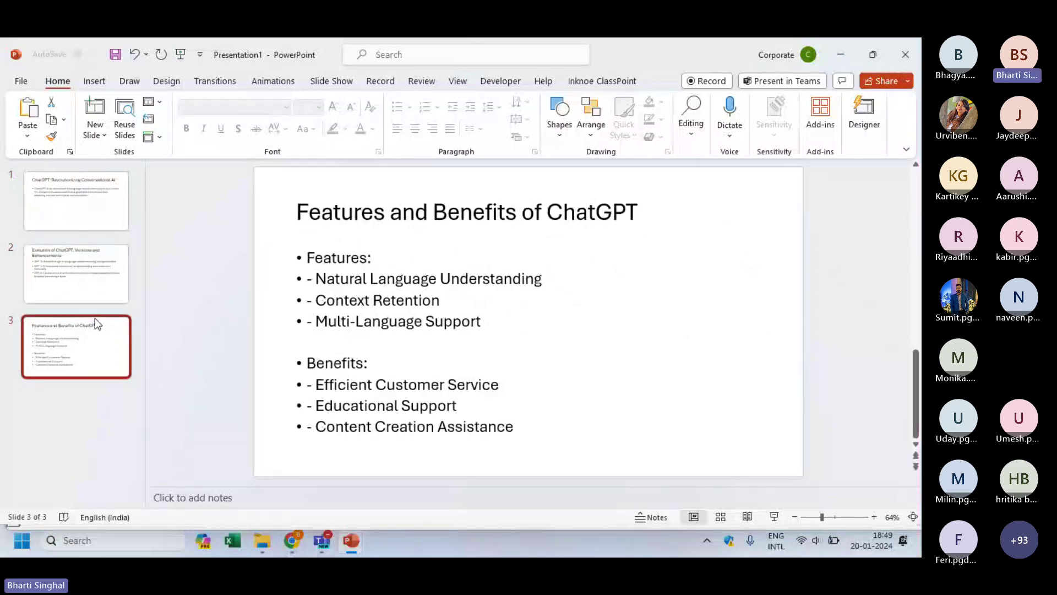
pyautogui.click(77, 186)
pyautogui.click(864, 116)
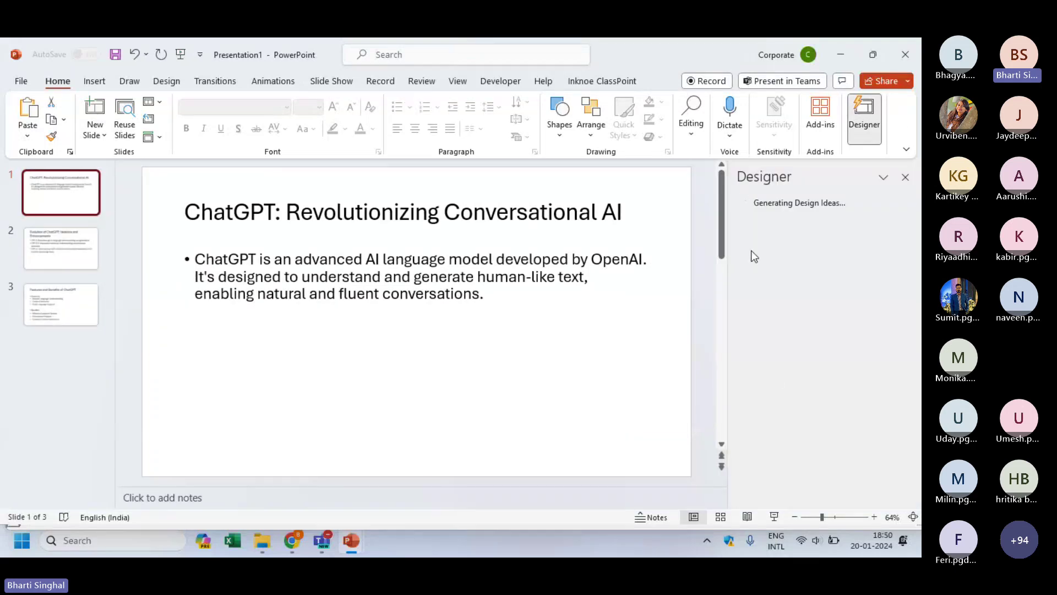
pyautogui.click(774, 279)
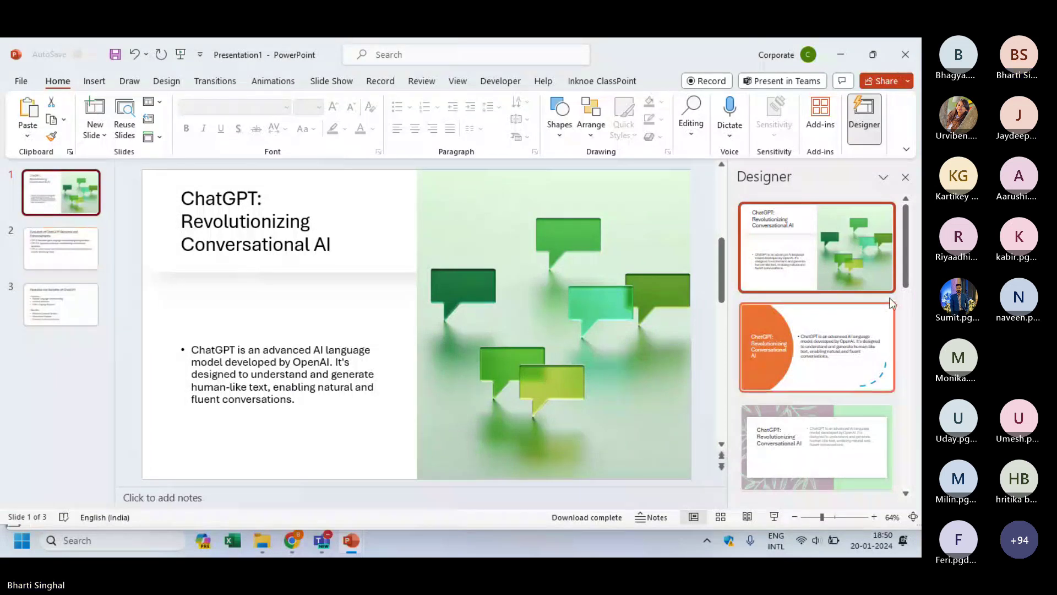
pyautogui.scroll(-2, 893, 260)
pyautogui.scroll(-5, 907, 341)
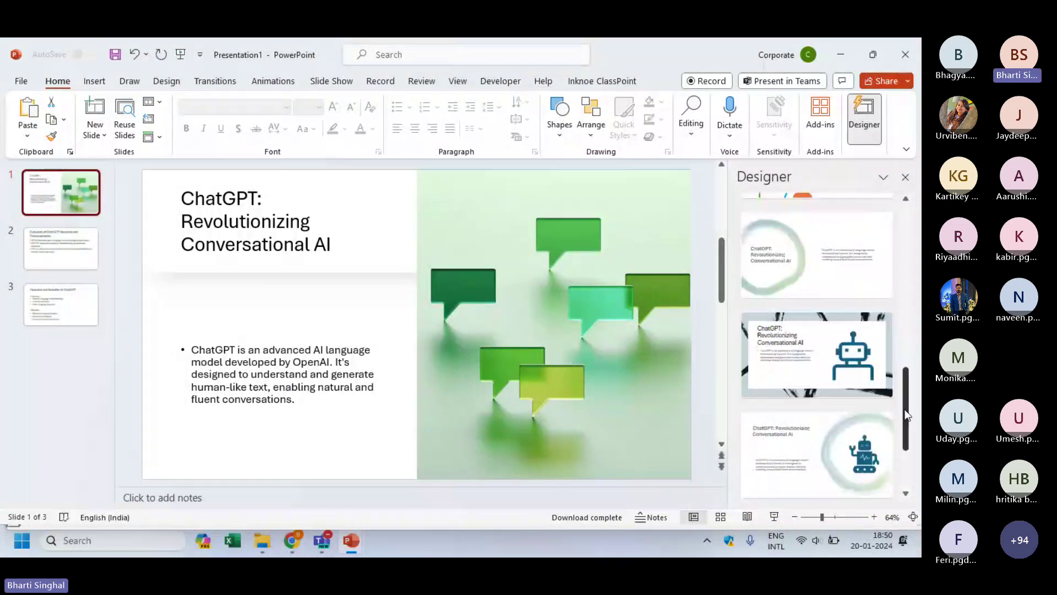
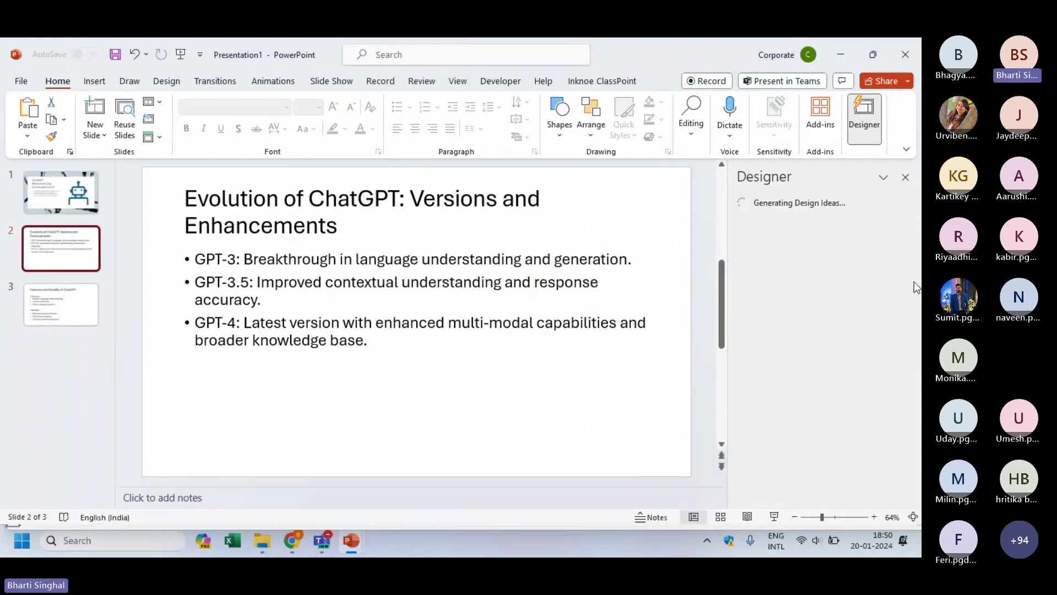
# Apply the first Designer idea to slides 2 and 3, then return to Presentation1
pyautogui.click(843, 287)
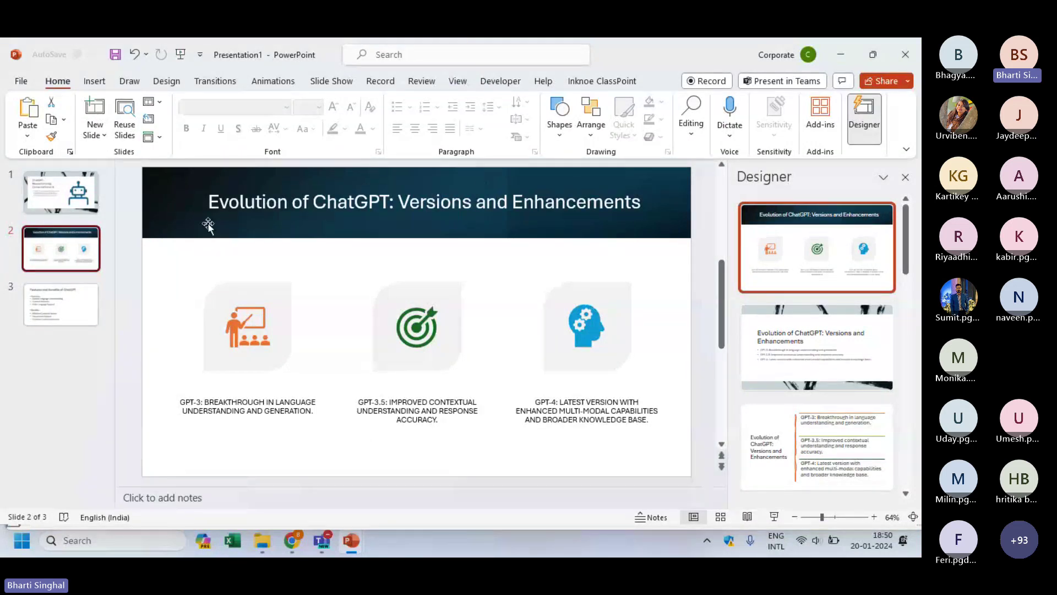
pyautogui.scroll(-1, 543, 323)
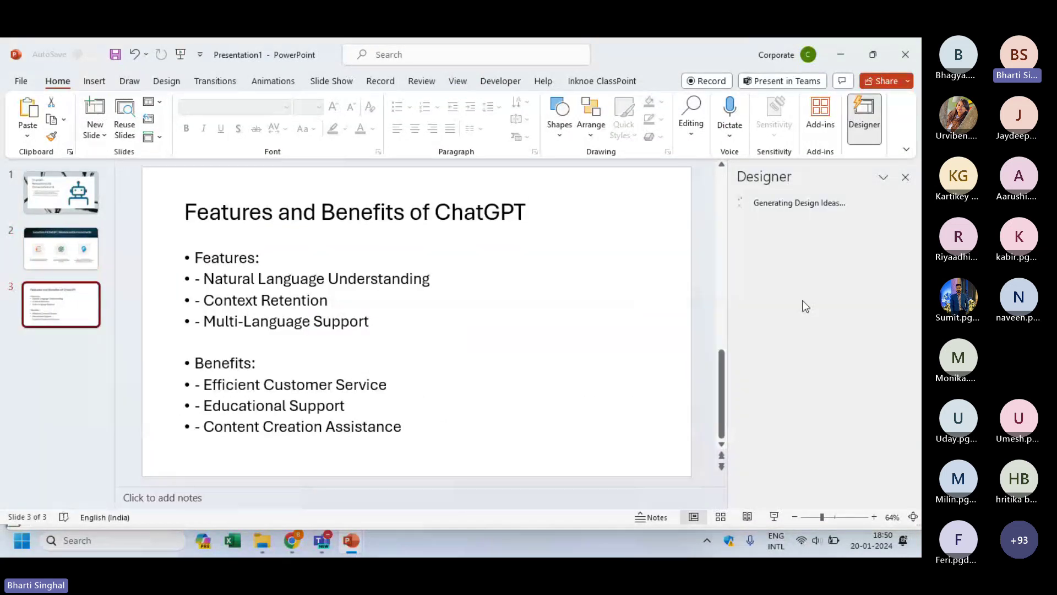
pyautogui.click(875, 264)
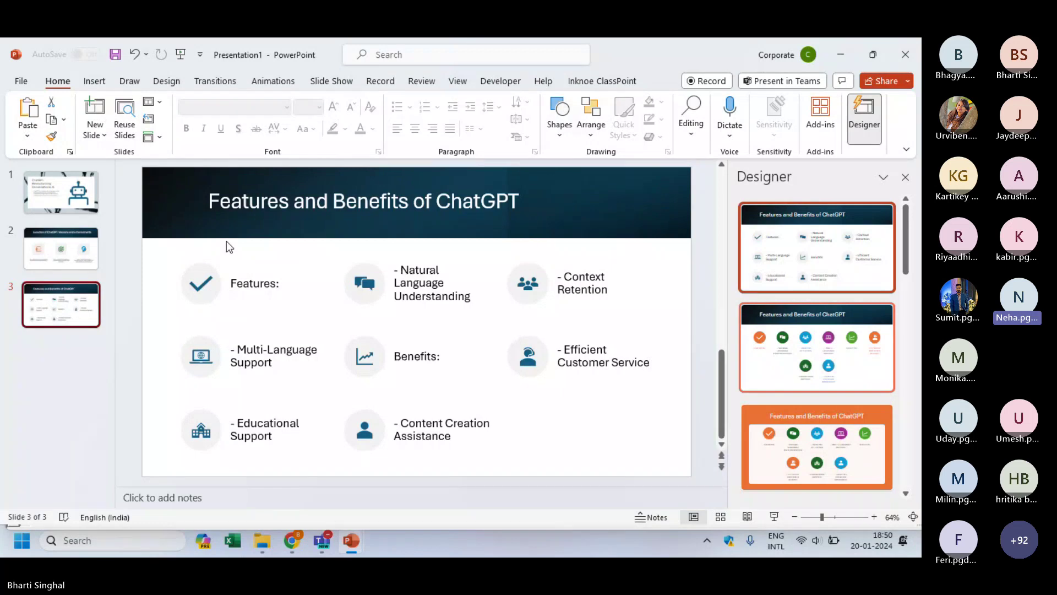
pyautogui.click(330, 435)
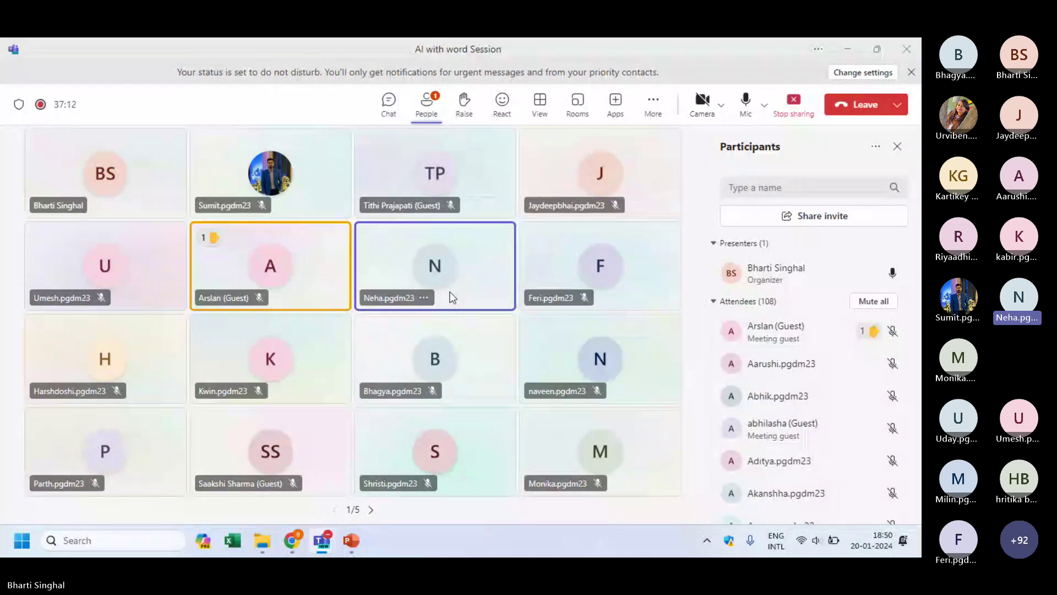
pyautogui.moveTo(352, 541)
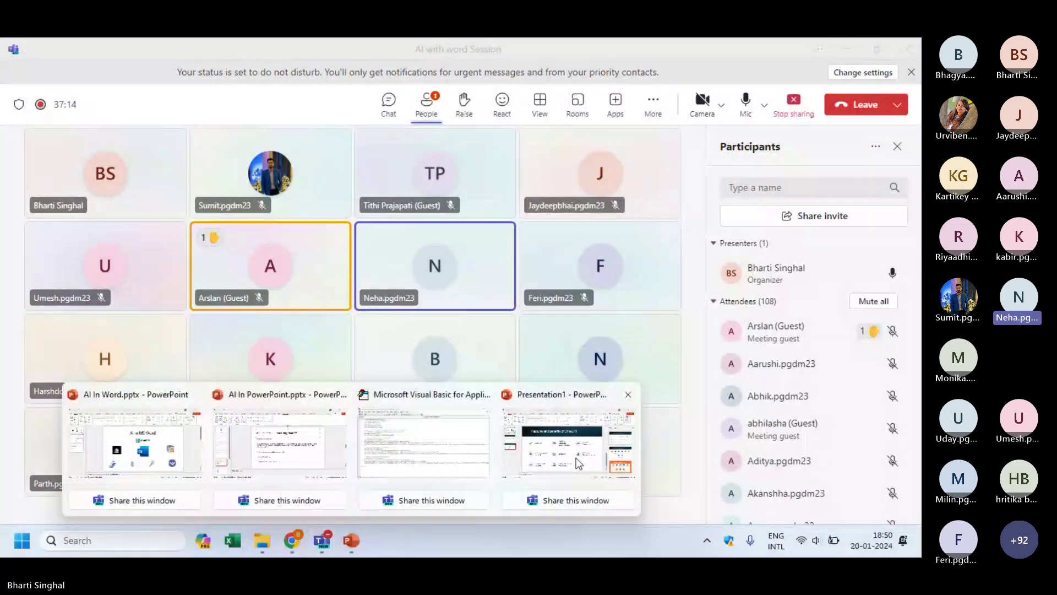
pyautogui.click(577, 458)
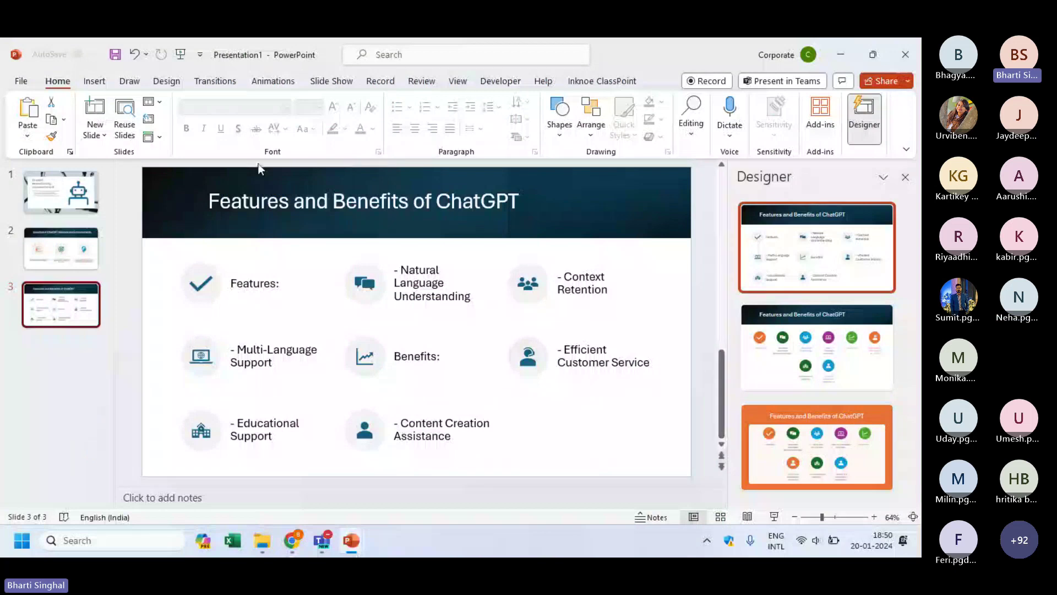
pyautogui.click(19, 82)
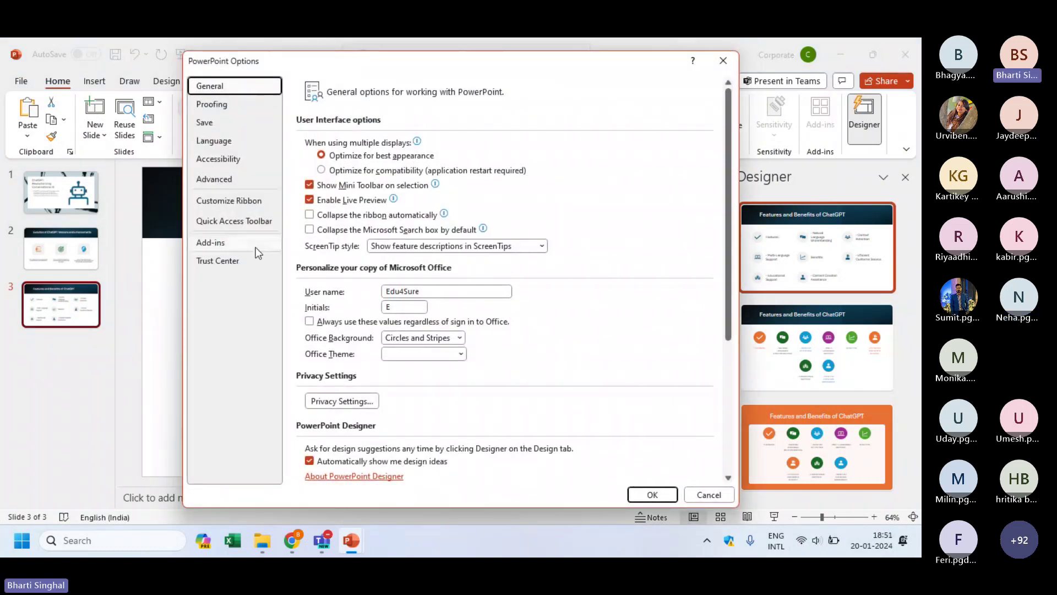
pyautogui.click(247, 201)
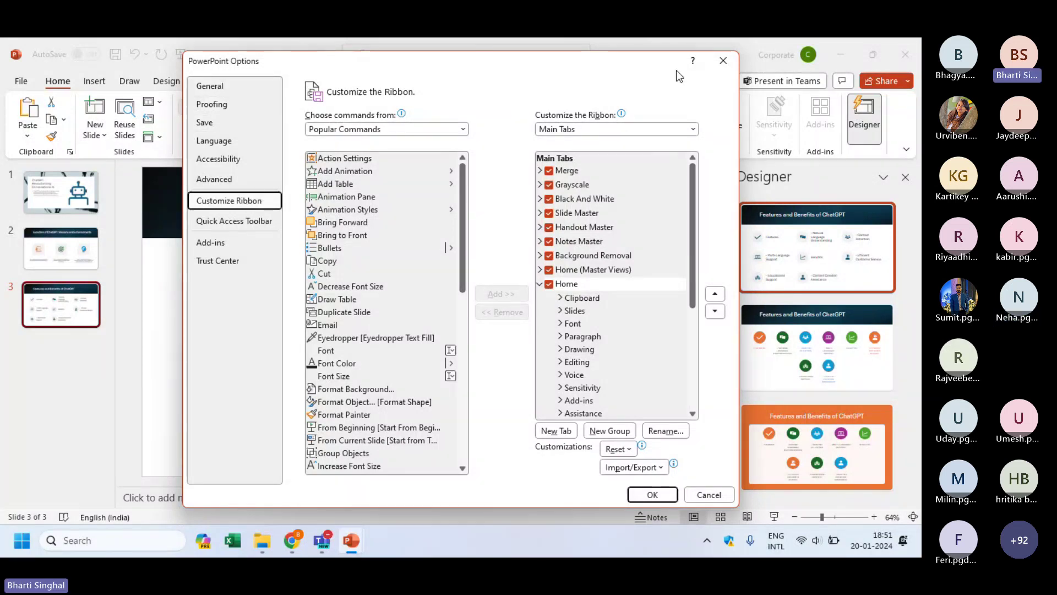
pyautogui.click(724, 60)
pyautogui.click(19, 83)
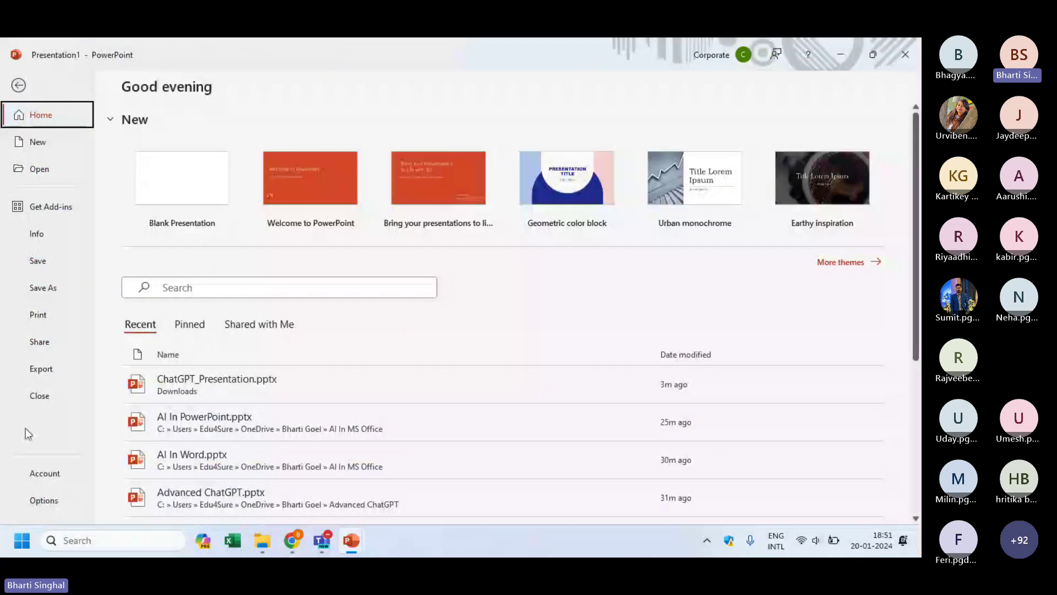
pyautogui.click(44, 500)
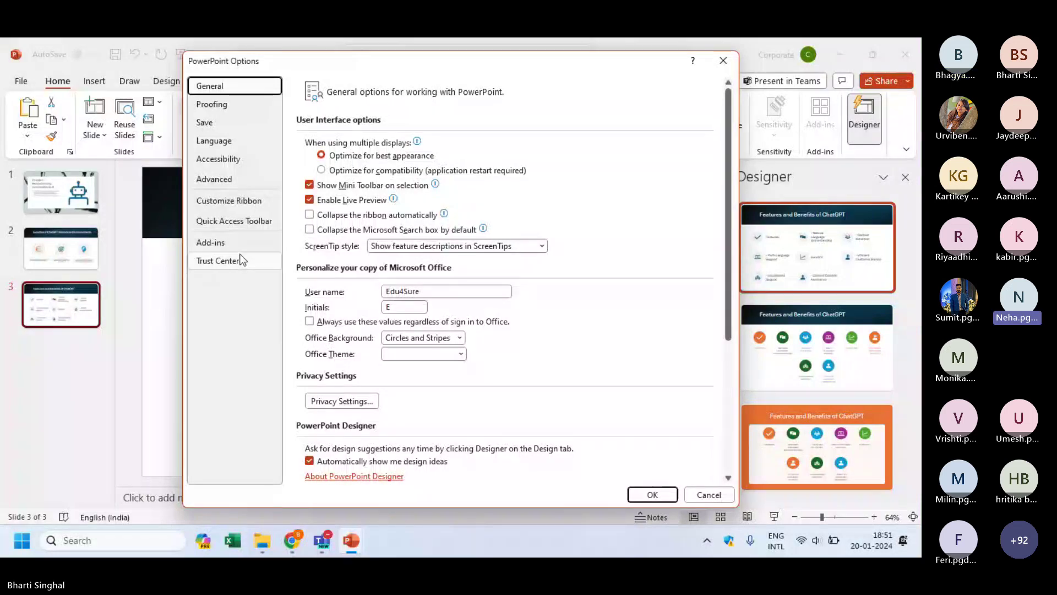
pyautogui.click(723, 60)
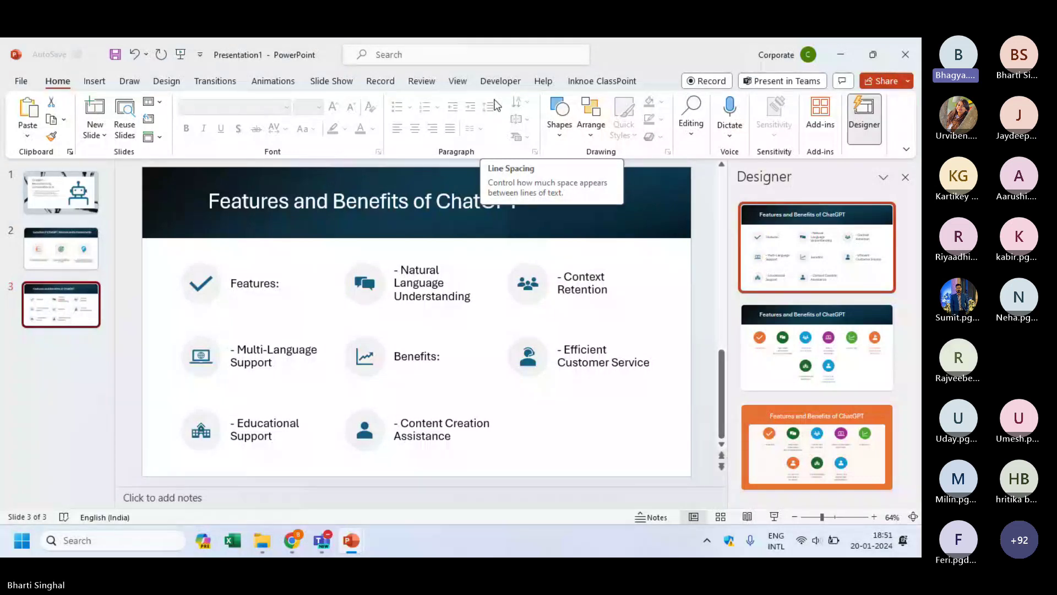
pyautogui.moveTo(322, 541)
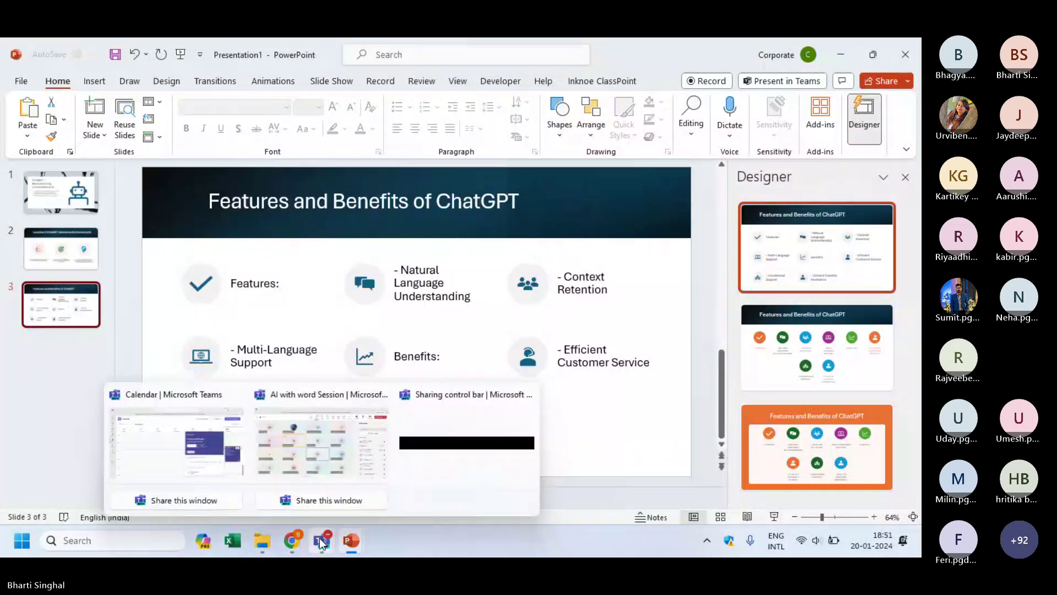
pyautogui.click(292, 540)
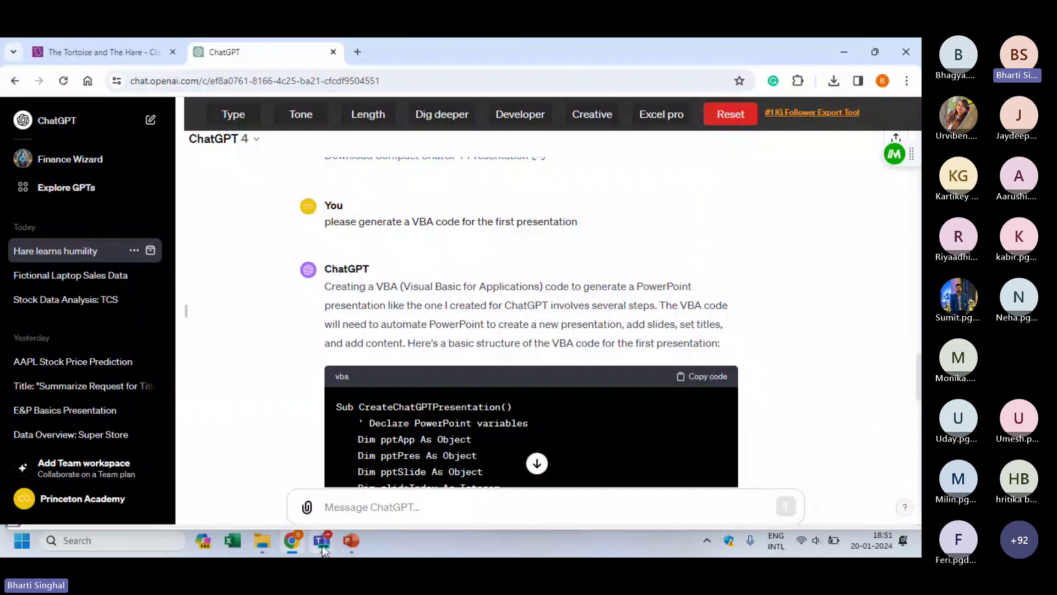
pyautogui.click(290, 540)
pyautogui.click(291, 541)
pyautogui.click(291, 539)
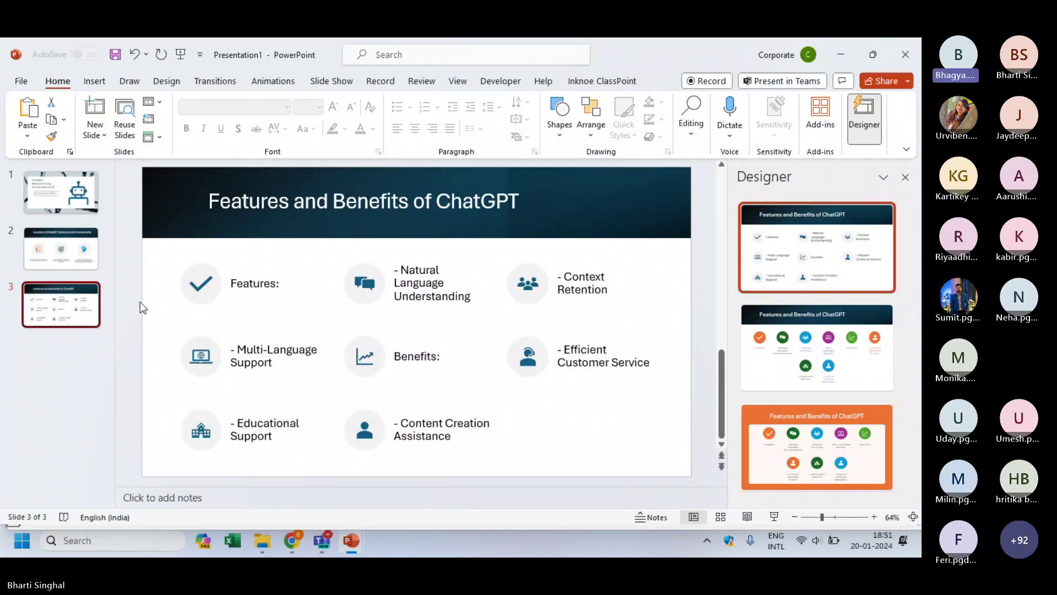
pyautogui.click(23, 83)
pyautogui.click(36, 504)
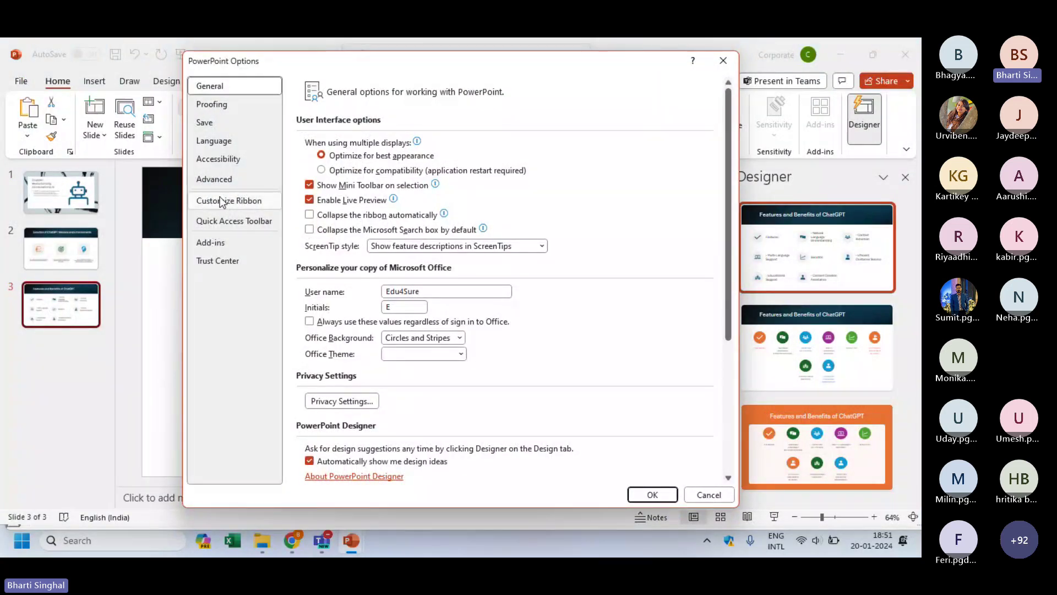
pyautogui.click(221, 201)
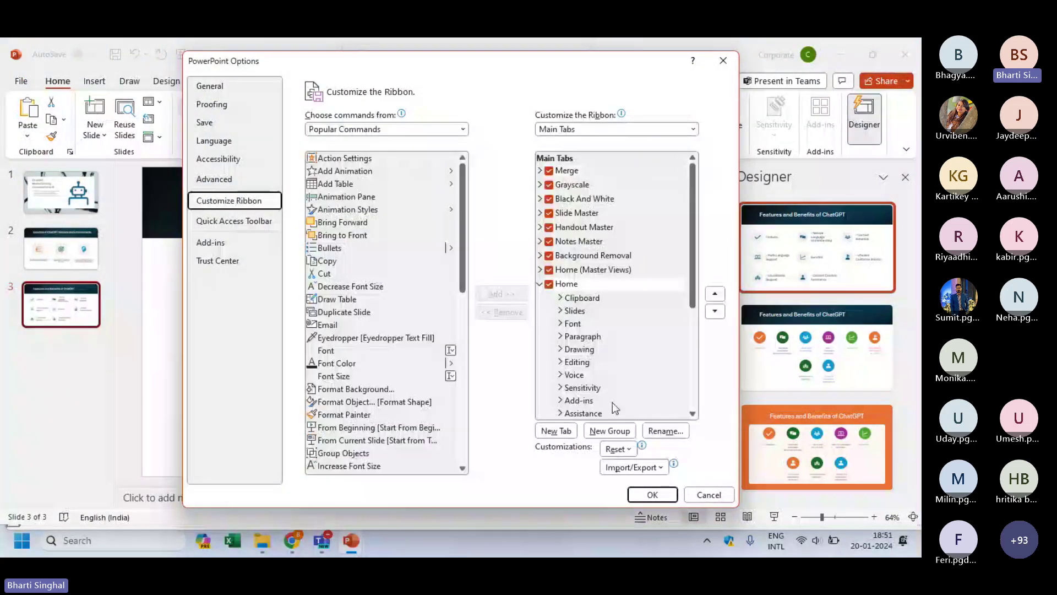
pyautogui.moveTo(690, 179); pyautogui.dragTo(692, 278)
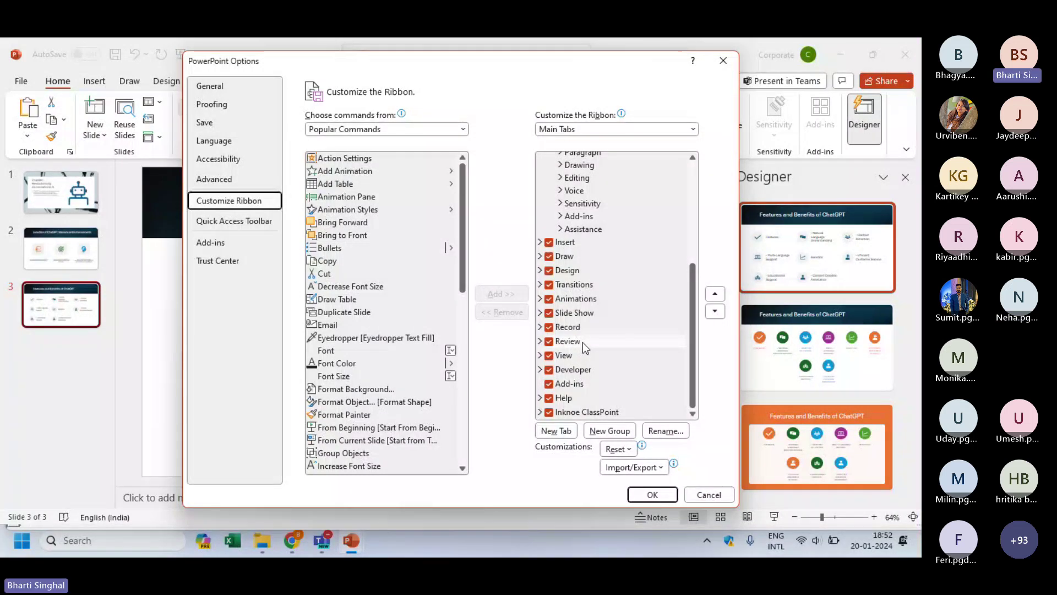
pyautogui.click(723, 61)
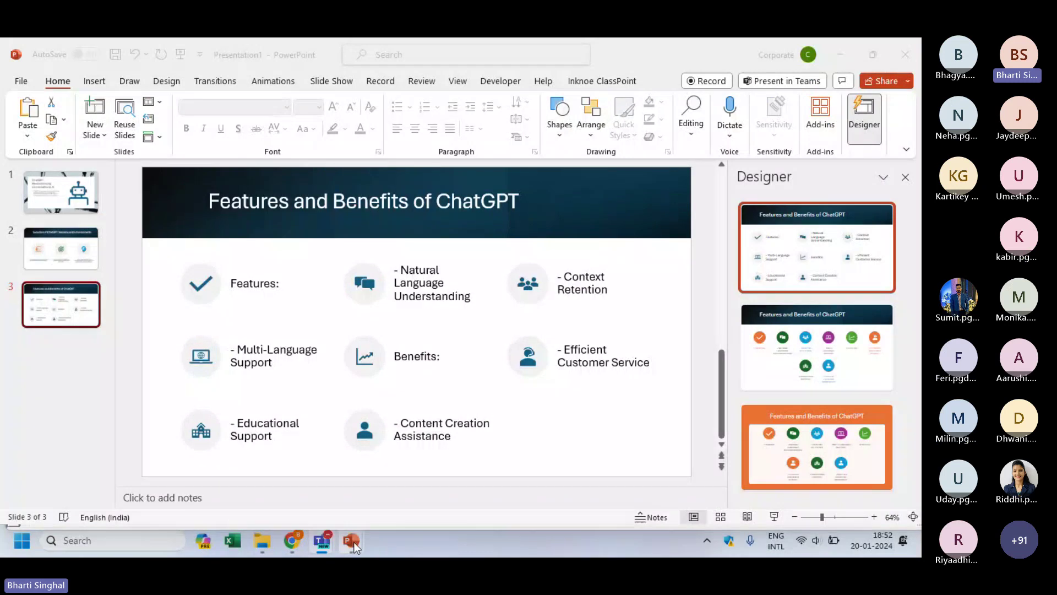
pyautogui.moveTo(352, 540)
pyautogui.moveTo(567, 444)
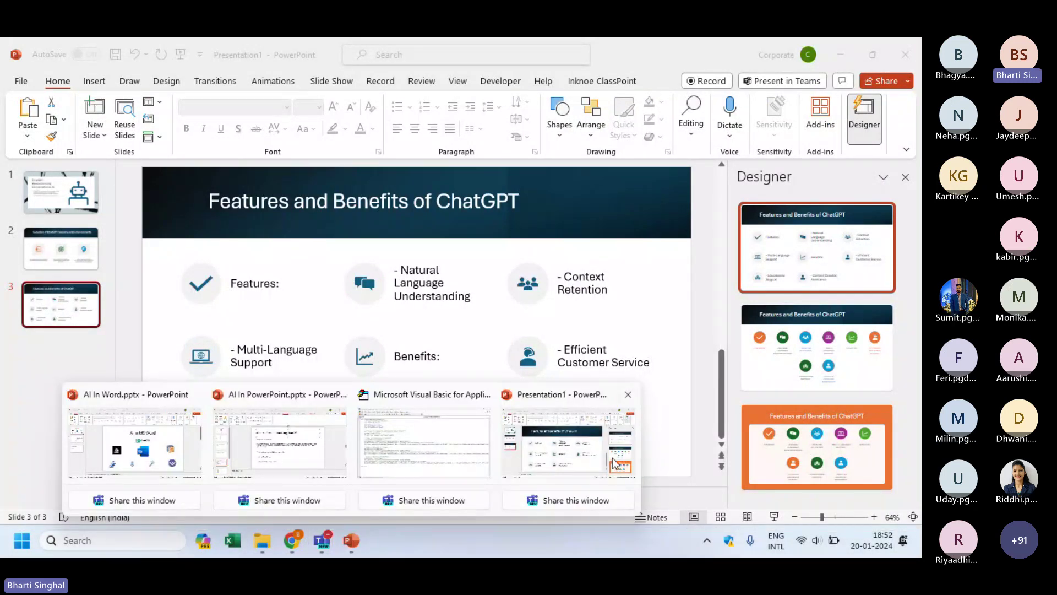
# Close Presentation1 without saving, then leave the VBA editor with Alt+F11
pyautogui.click(608, 460)
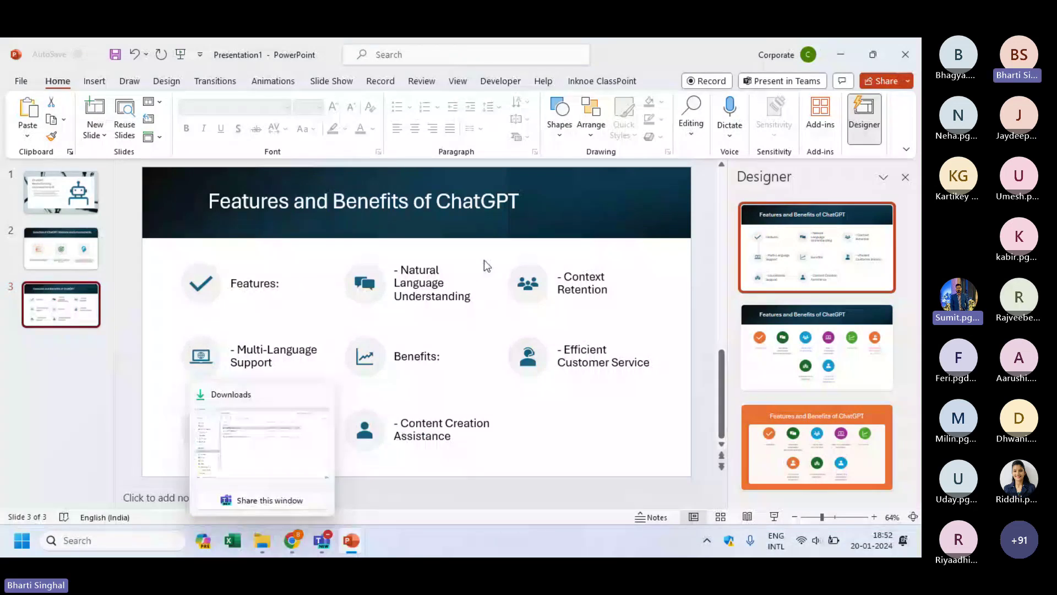
pyautogui.click(912, 52)
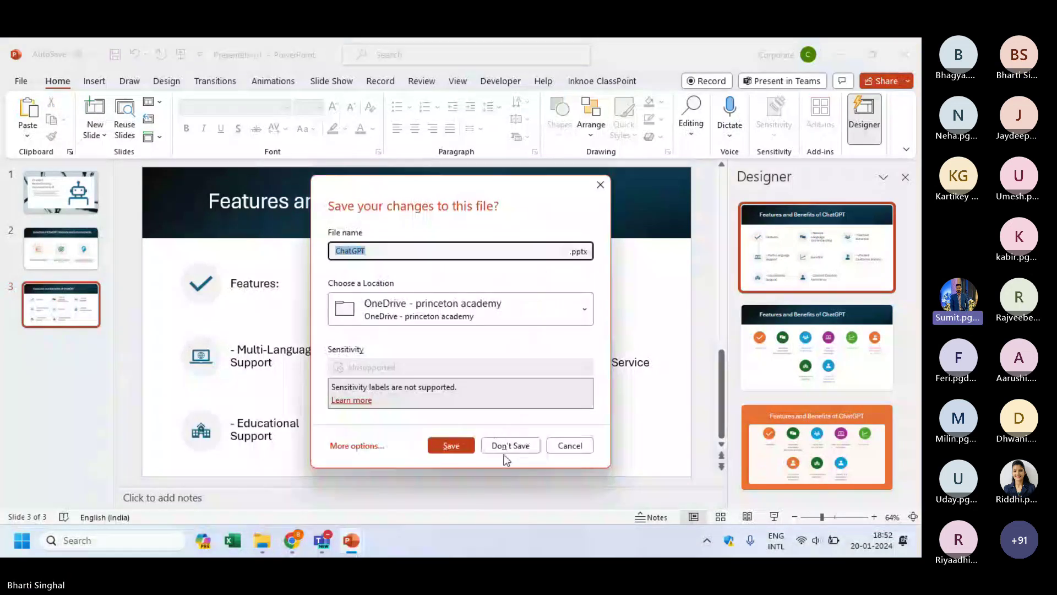
pyautogui.click(514, 444)
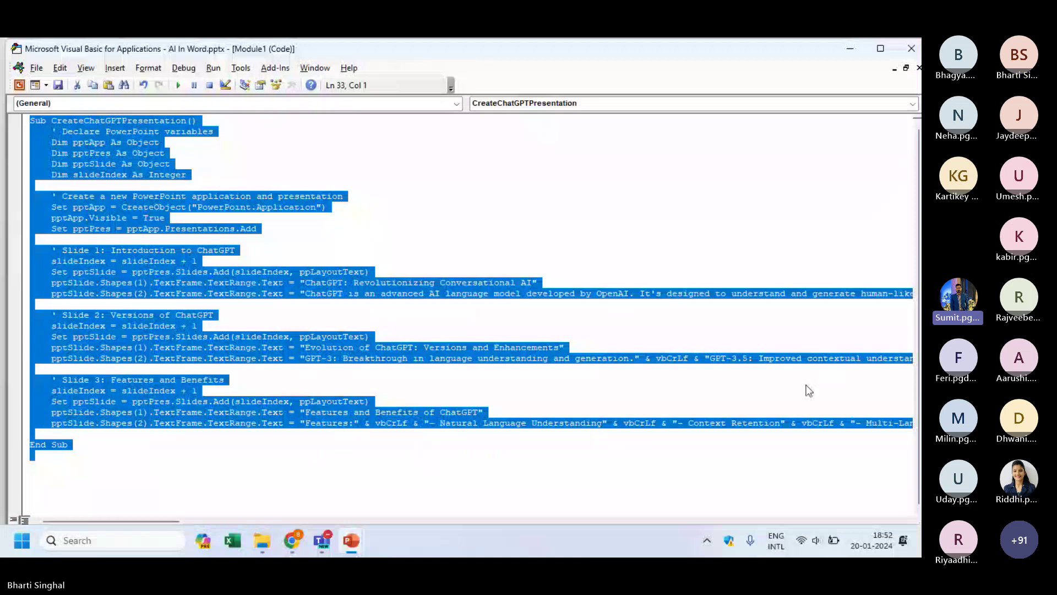
pyautogui.click(511, 365)
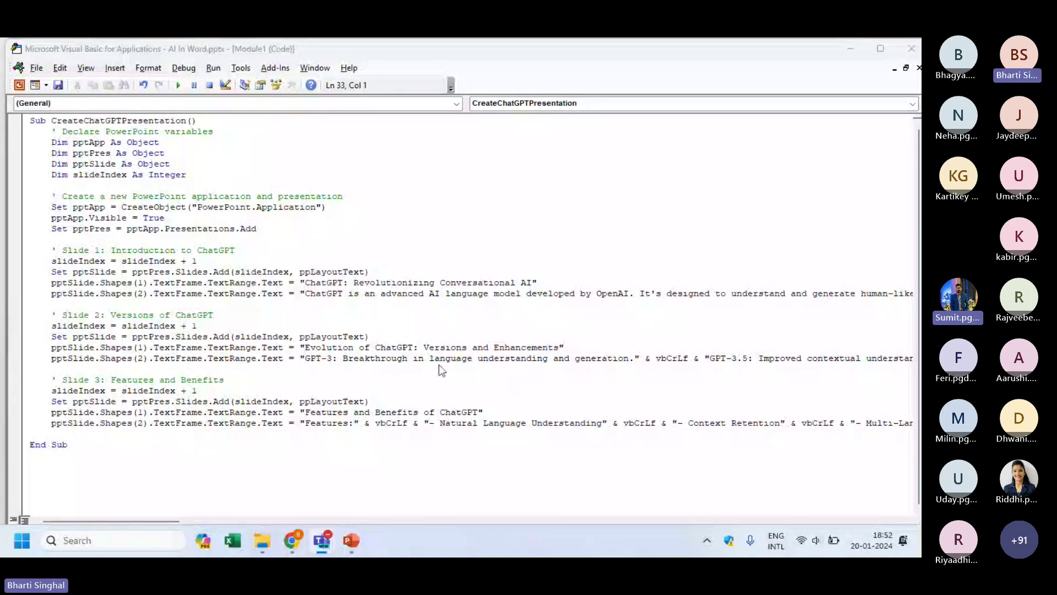
pyautogui.hotkey('alt', 'F11')
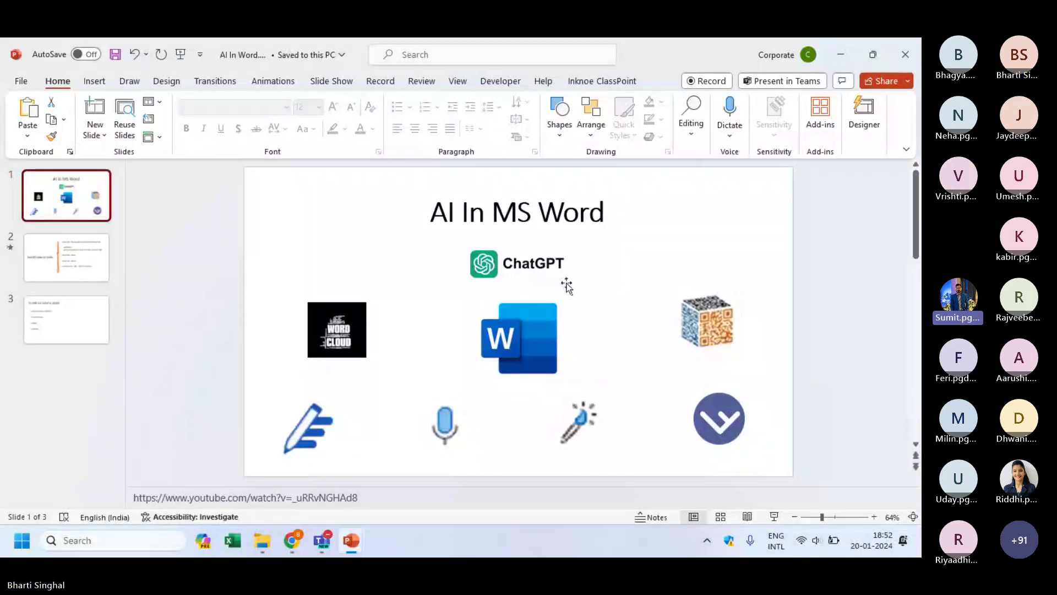
pyautogui.moveTo(351, 540)
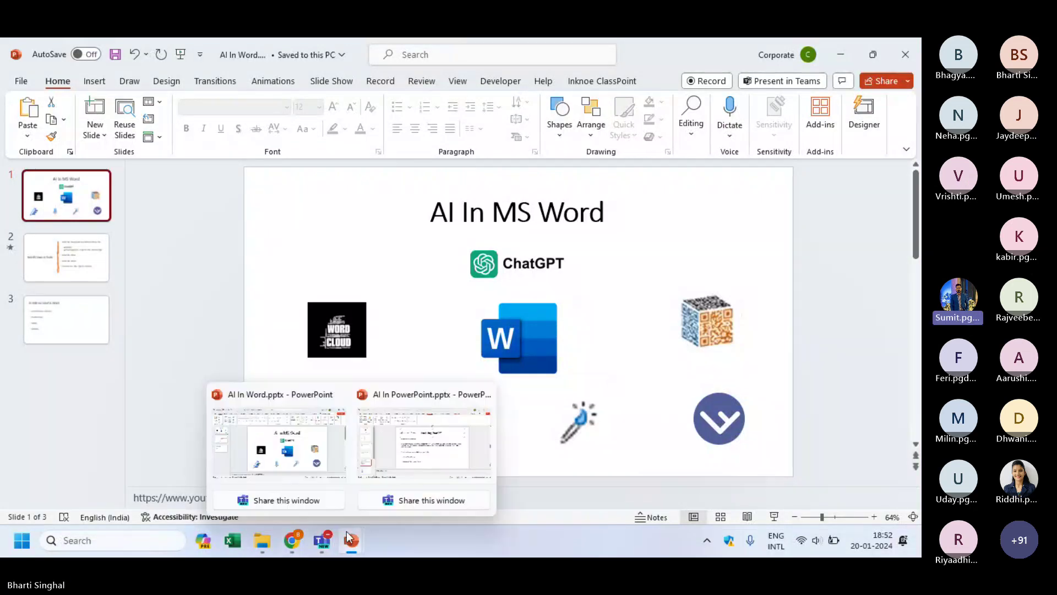
# Open slide 6, 'Take Live Quiz - AI Quiz Generator', in the AI In PowerPoint deck
pyautogui.click(463, 441)
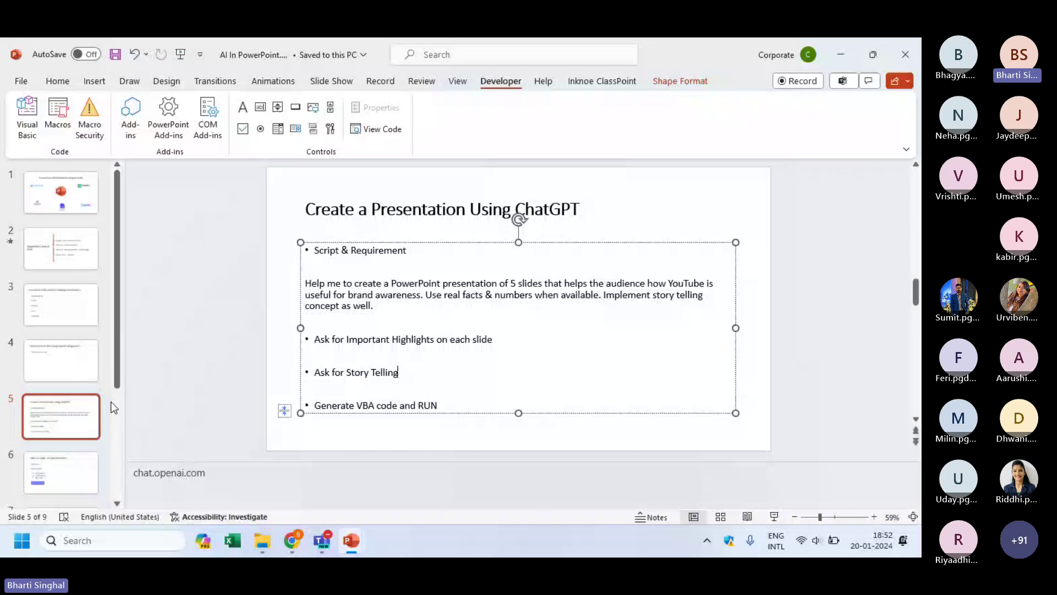
pyautogui.click(75, 482)
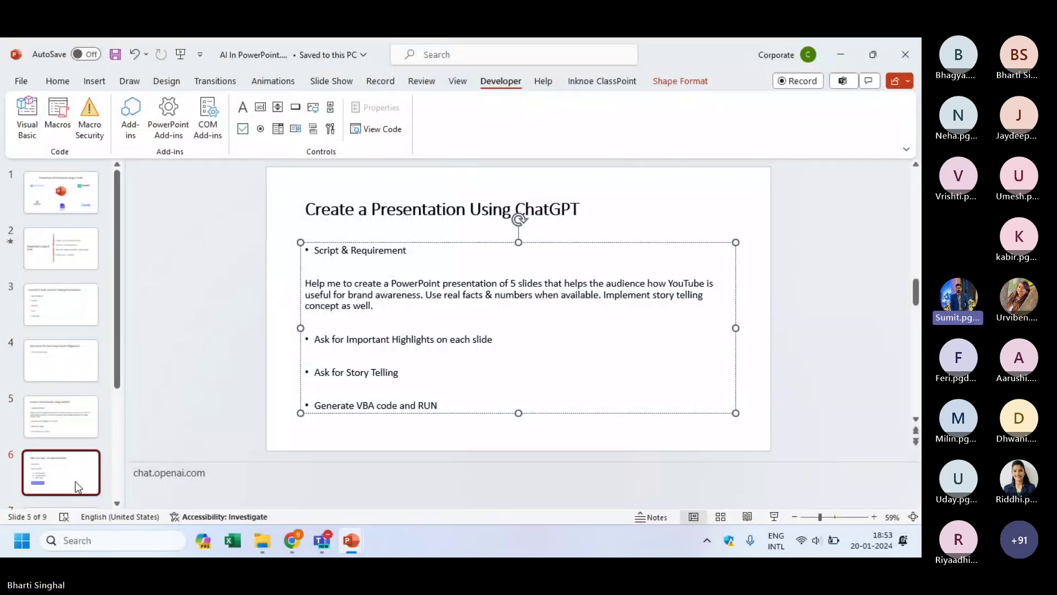
pyautogui.moveTo(117, 323); pyautogui.dragTo(128, 447)
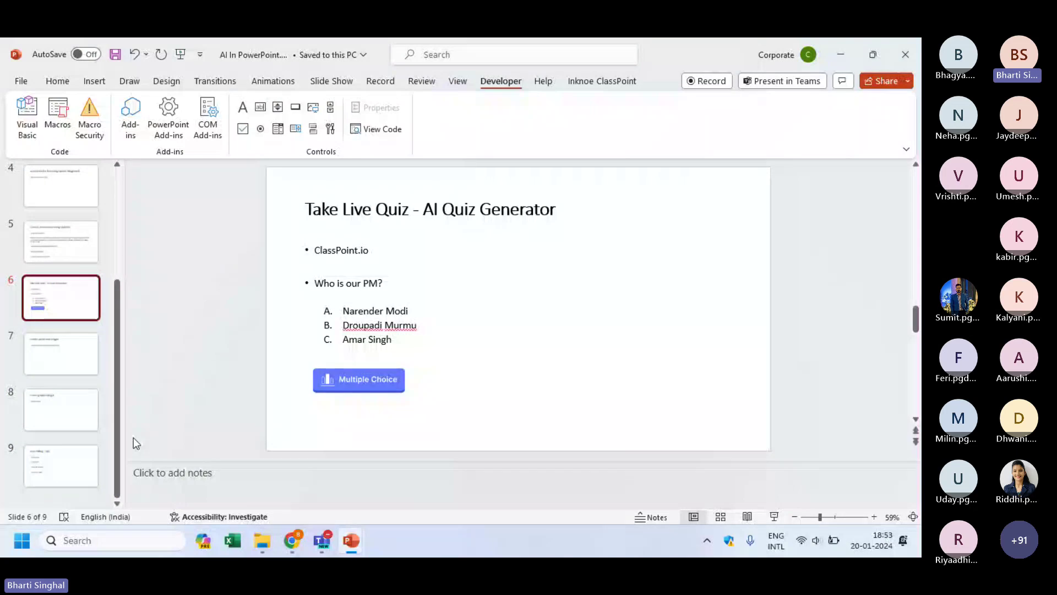
pyautogui.click(553, 210)
pyautogui.click(583, 330)
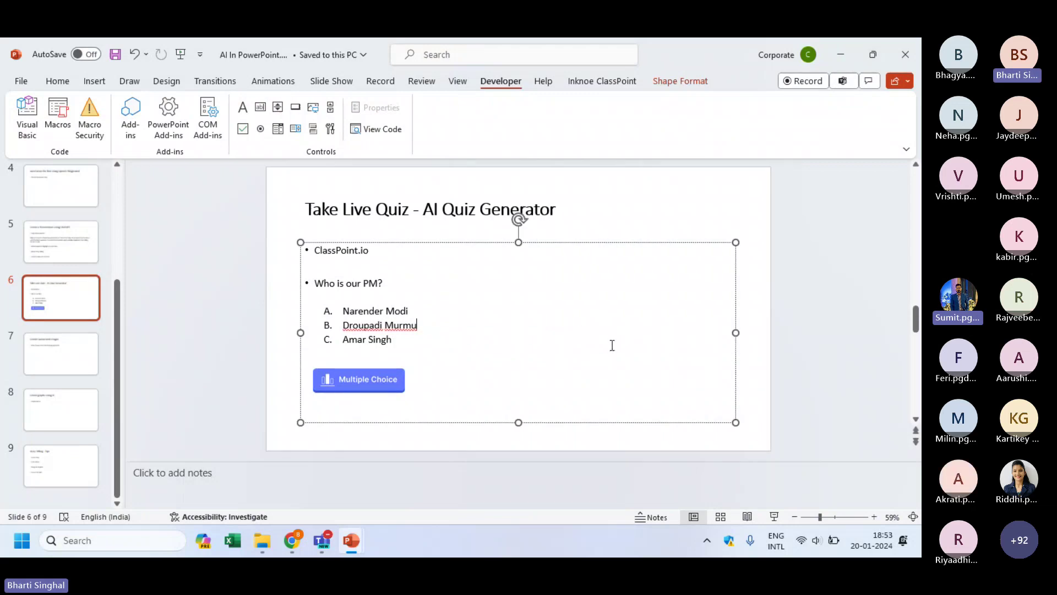
pyautogui.click(749, 353)
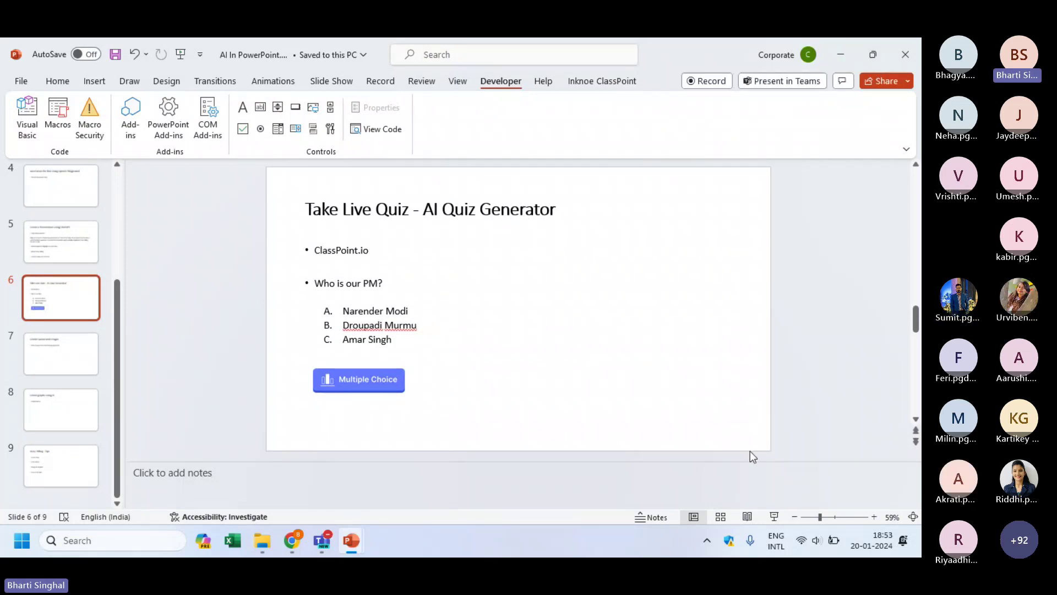
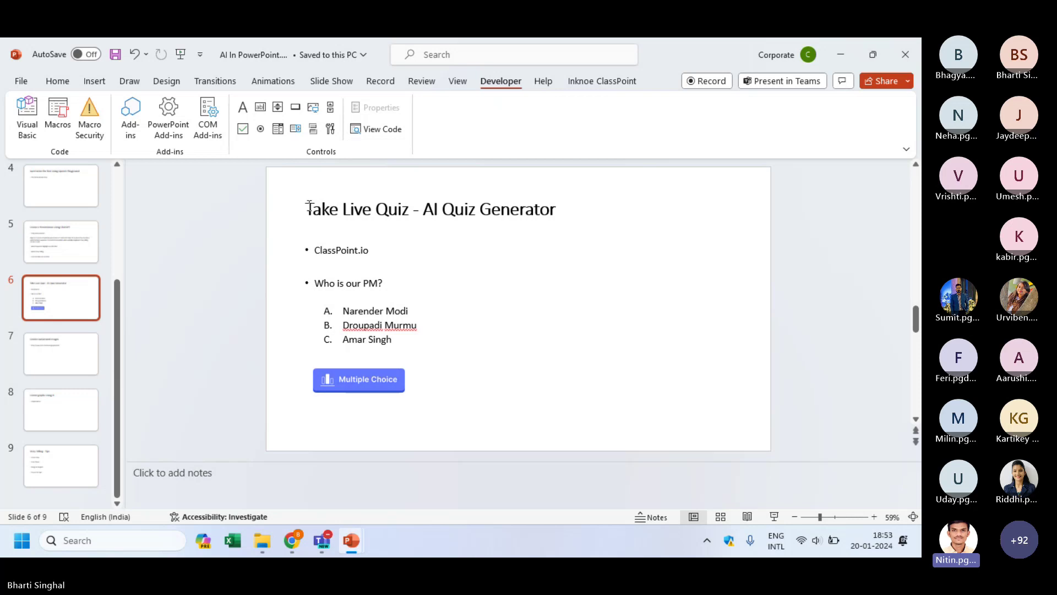
# Check the quiz slide's title and answer text, then bring ChatGPT in Chrome forward
pyautogui.moveTo(306, 213); pyautogui.dragTo(562, 218)
pyautogui.click(577, 311)
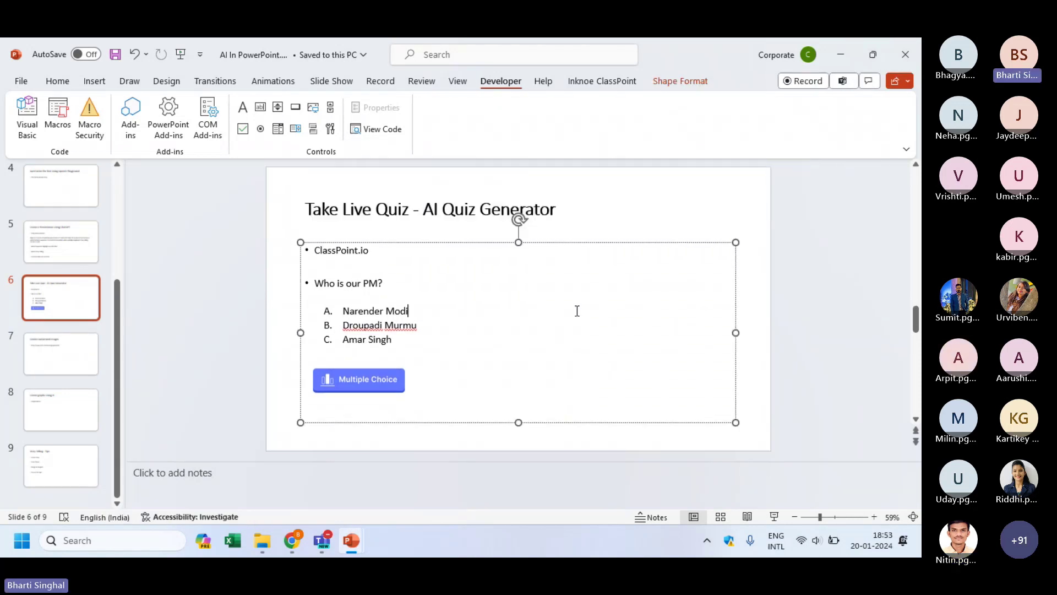
pyautogui.click(553, 439)
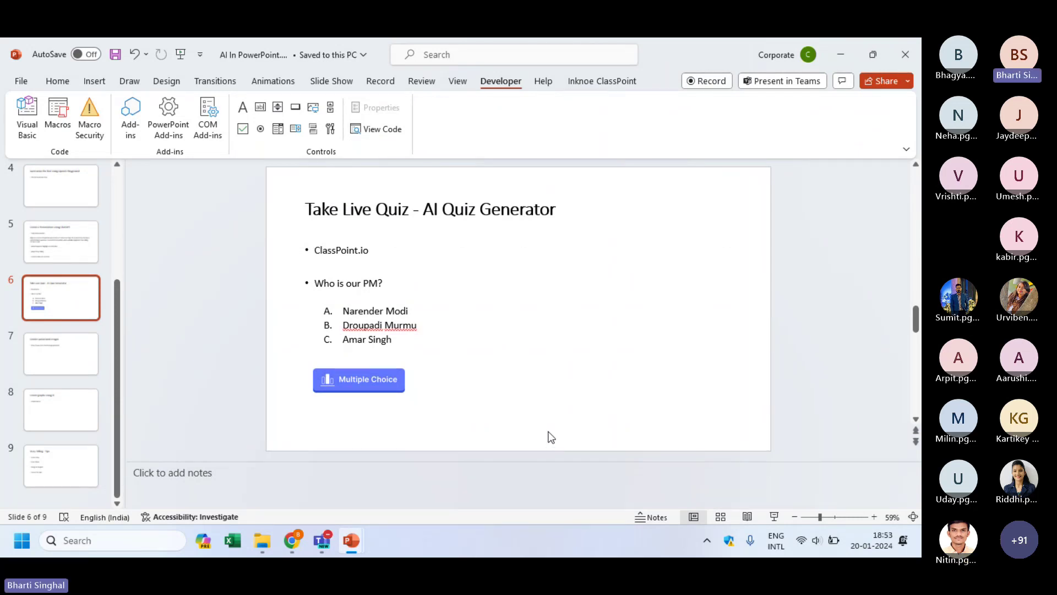
pyautogui.moveTo(322, 541)
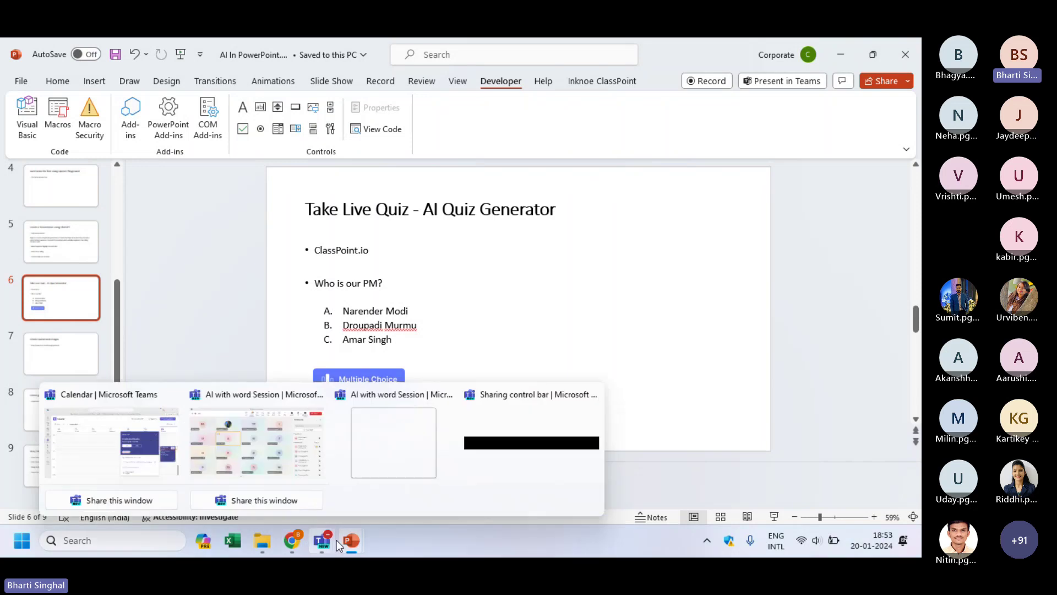
pyautogui.click(296, 541)
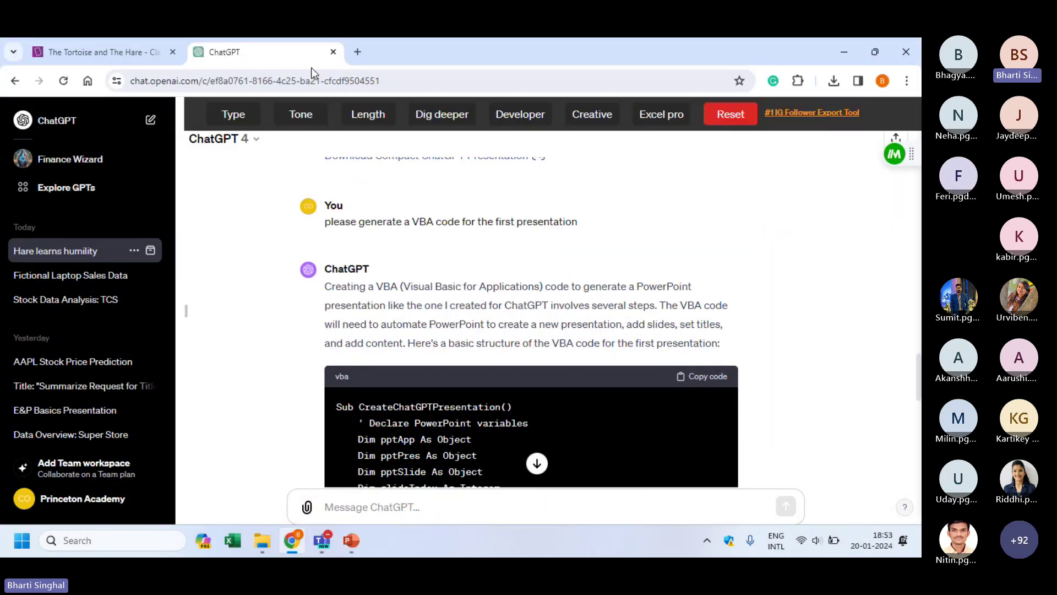
pyautogui.hotkey('ctrl', 't')
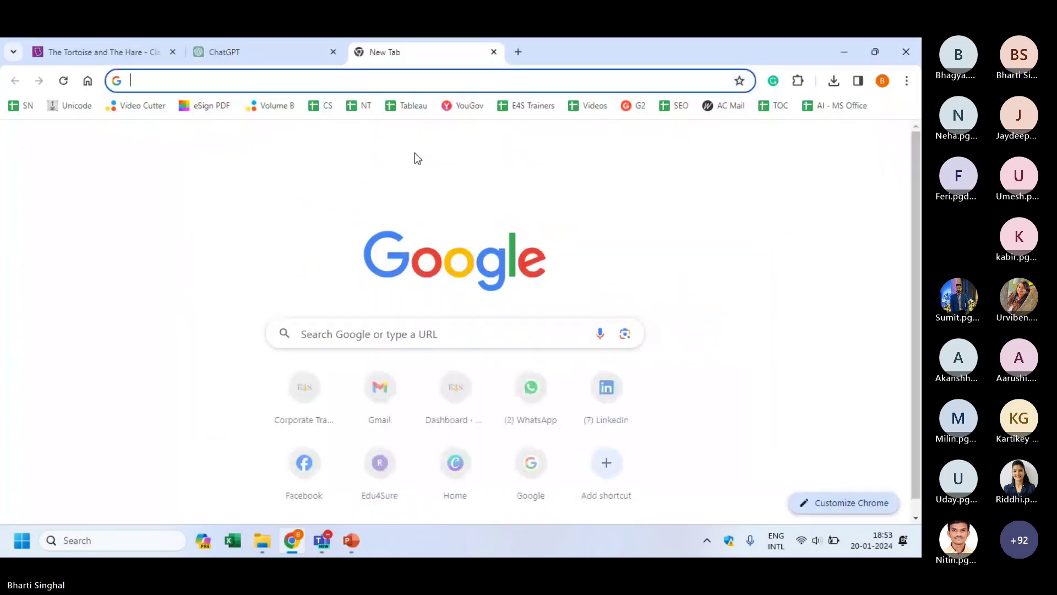
pyautogui.write('MSoffice for')
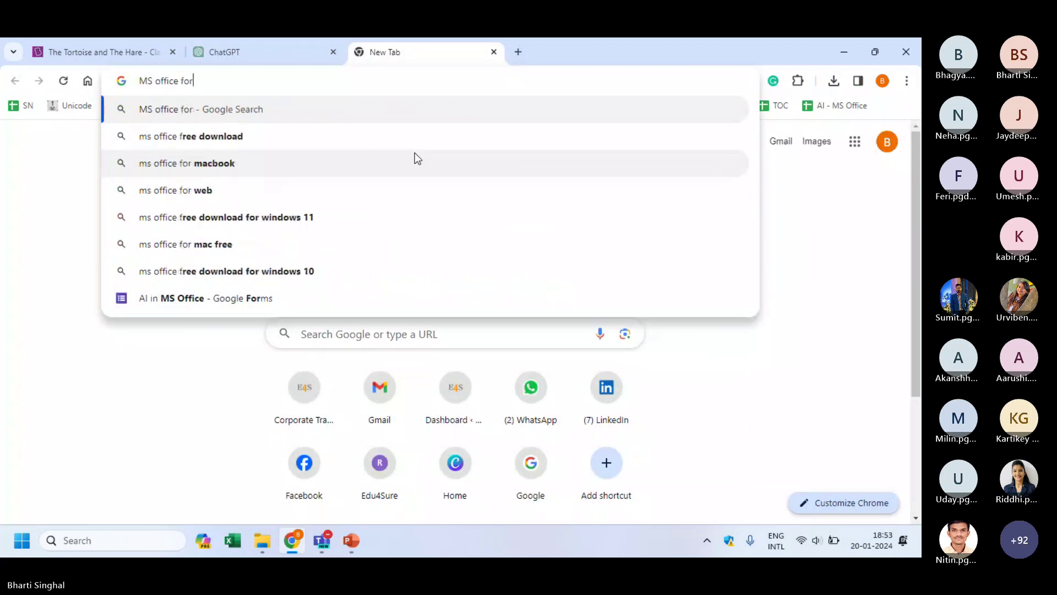
pyautogui.write(' free')
pyautogui.press('Return')
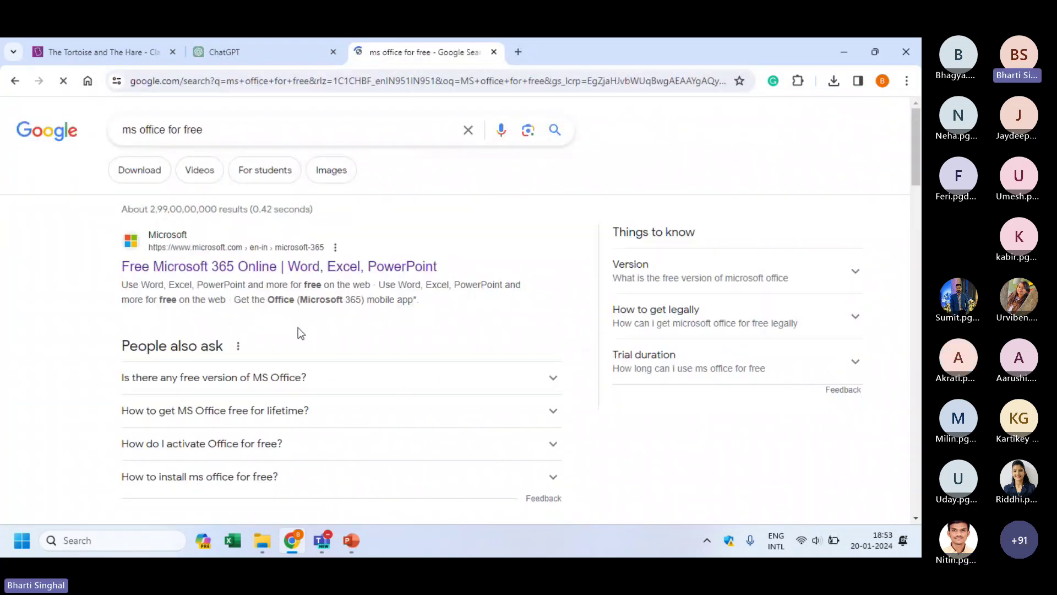
pyautogui.click(276, 269)
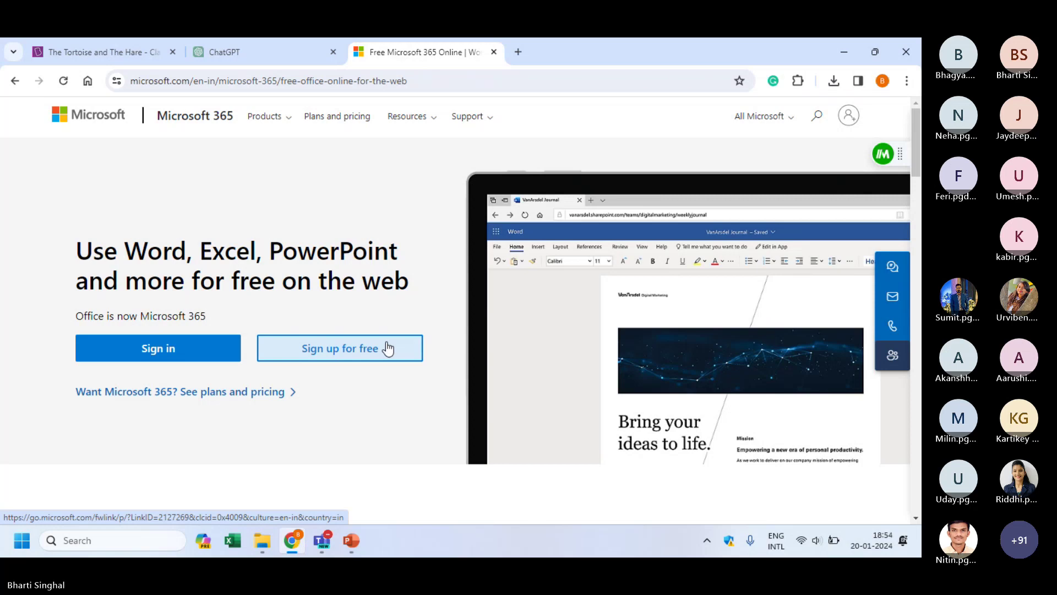
pyautogui.moveTo(915, 169); pyautogui.dragTo(914, 207)
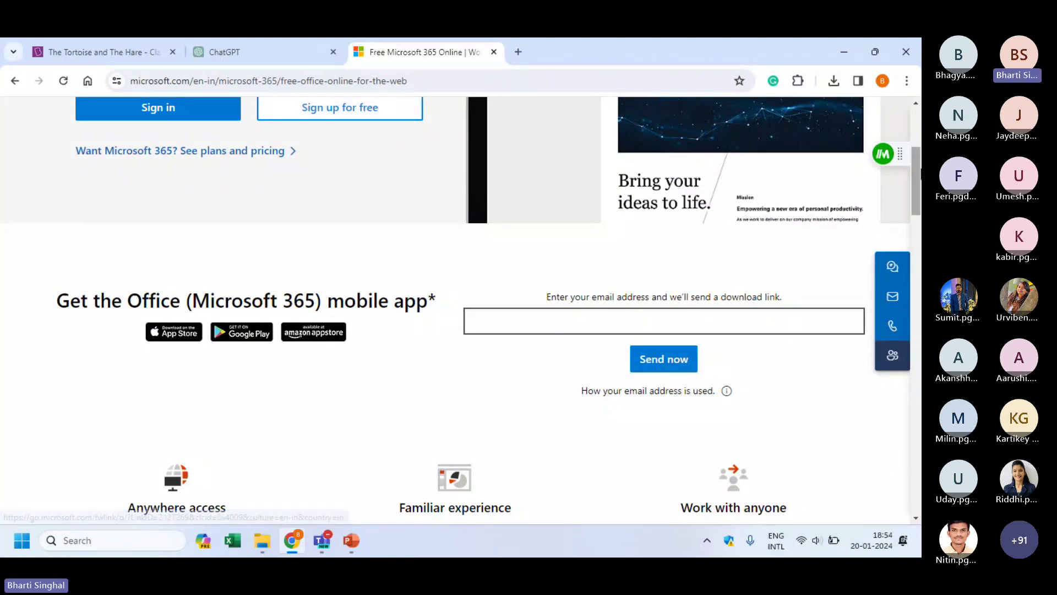
pyautogui.moveTo(919, 193); pyautogui.dragTo(916, 153)
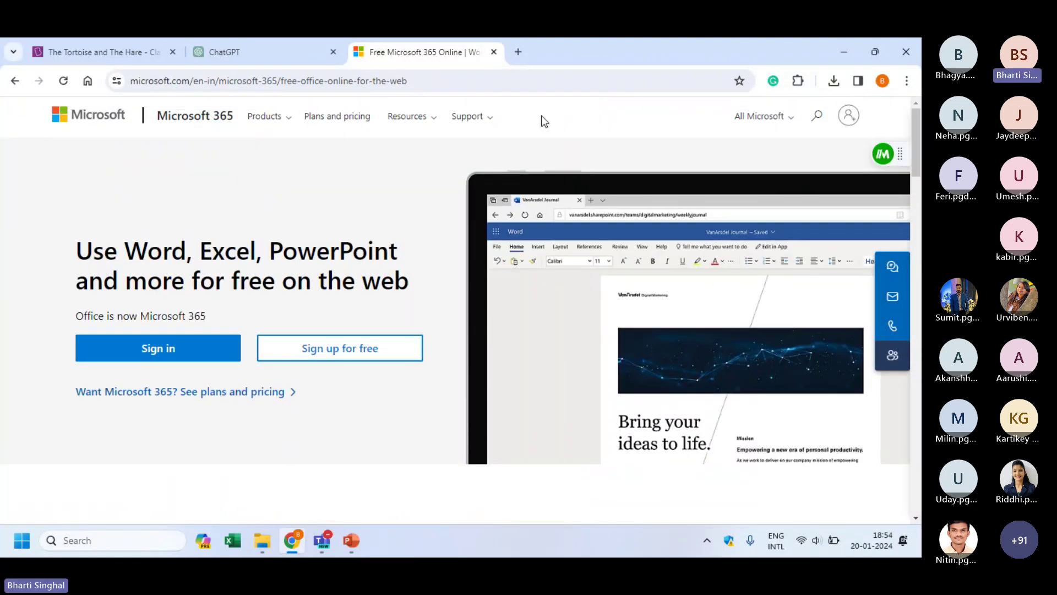
pyautogui.click(494, 51)
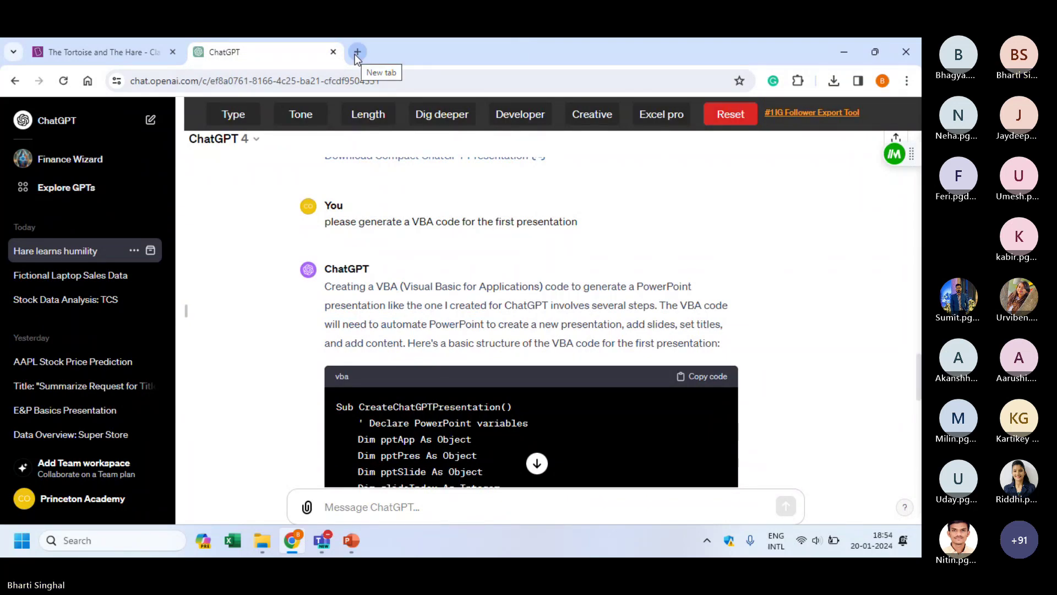
# Go to office.com in a new tab and create a blank Presentation from Create
pyautogui.click(356, 52)
pyautogui.write('o')
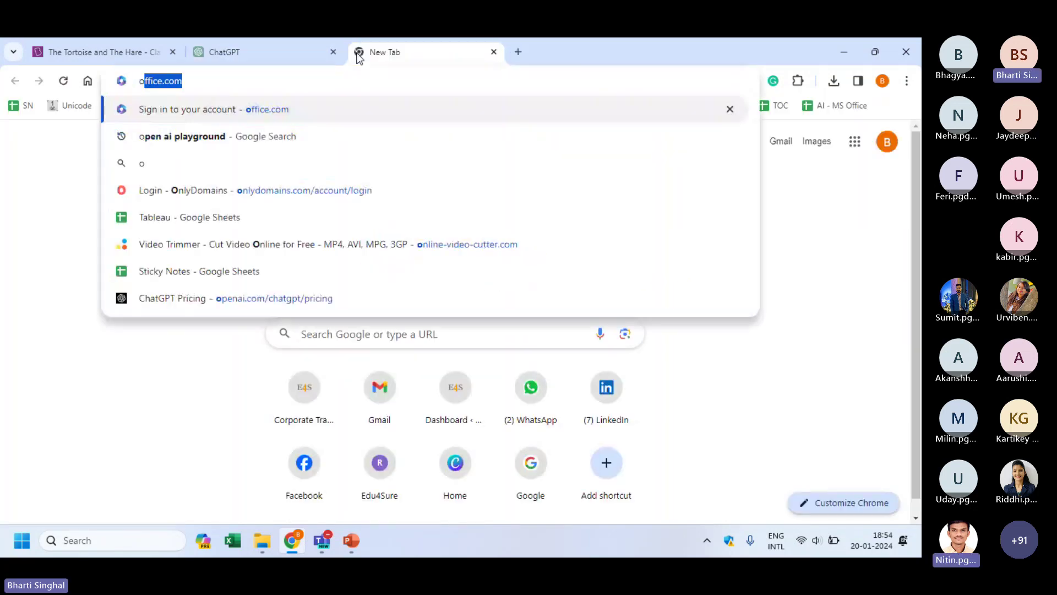
pyautogui.write('ffice.com')
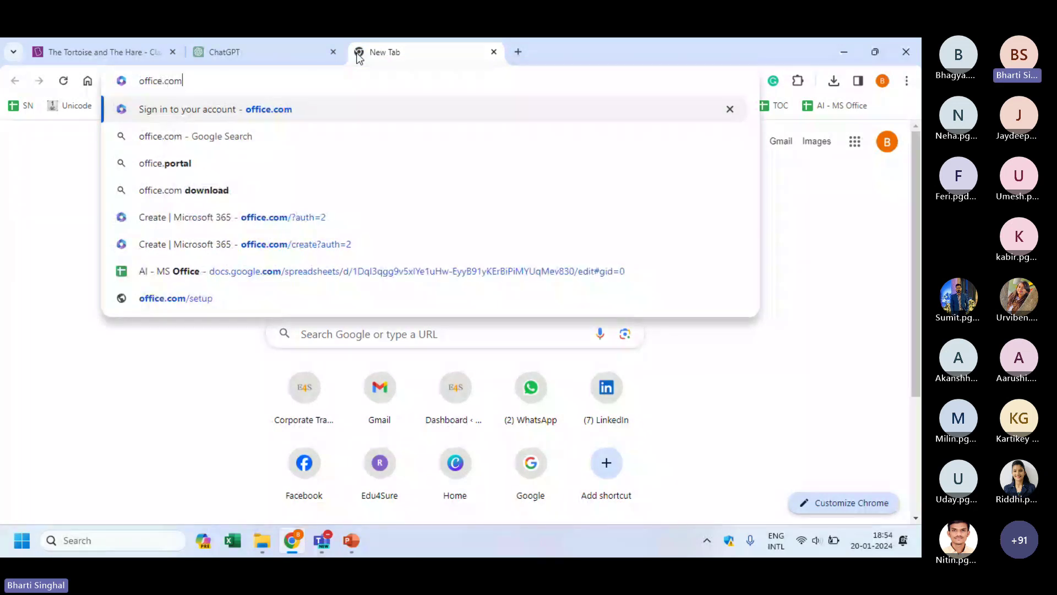
pyautogui.press('Return')
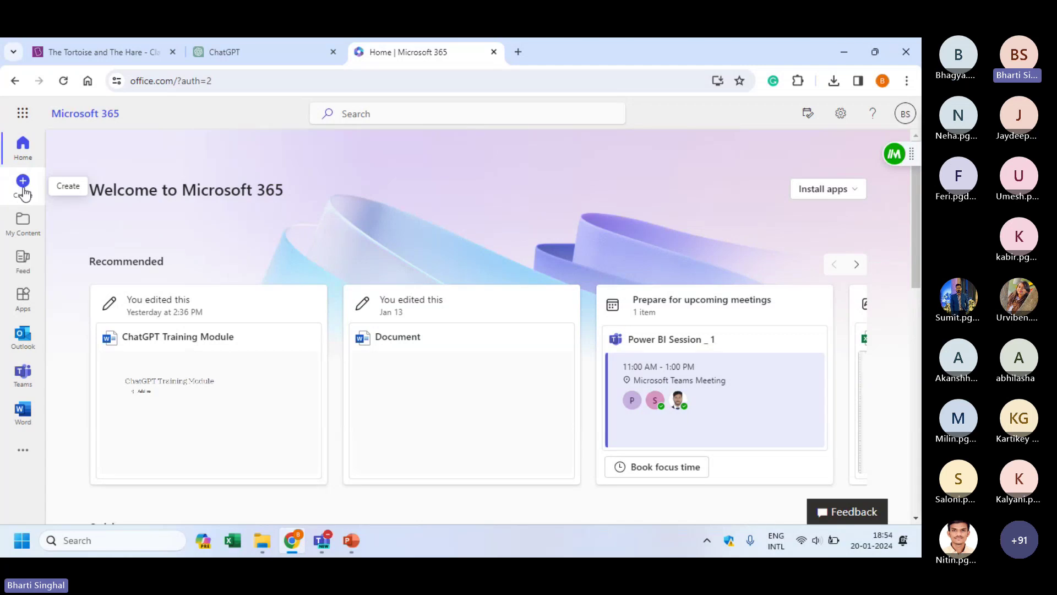
pyautogui.click(22, 187)
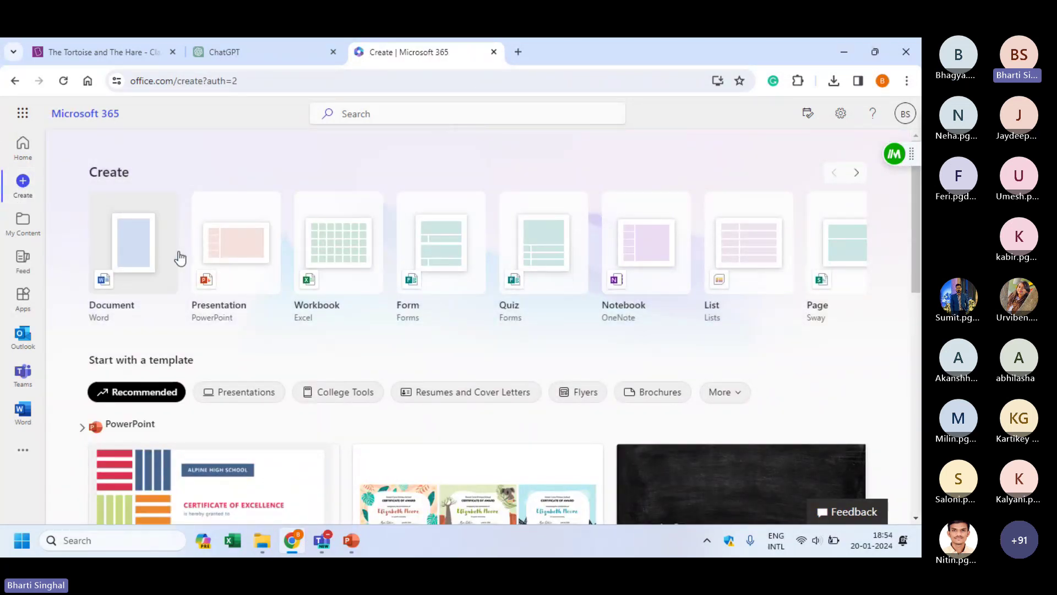
pyautogui.click(239, 253)
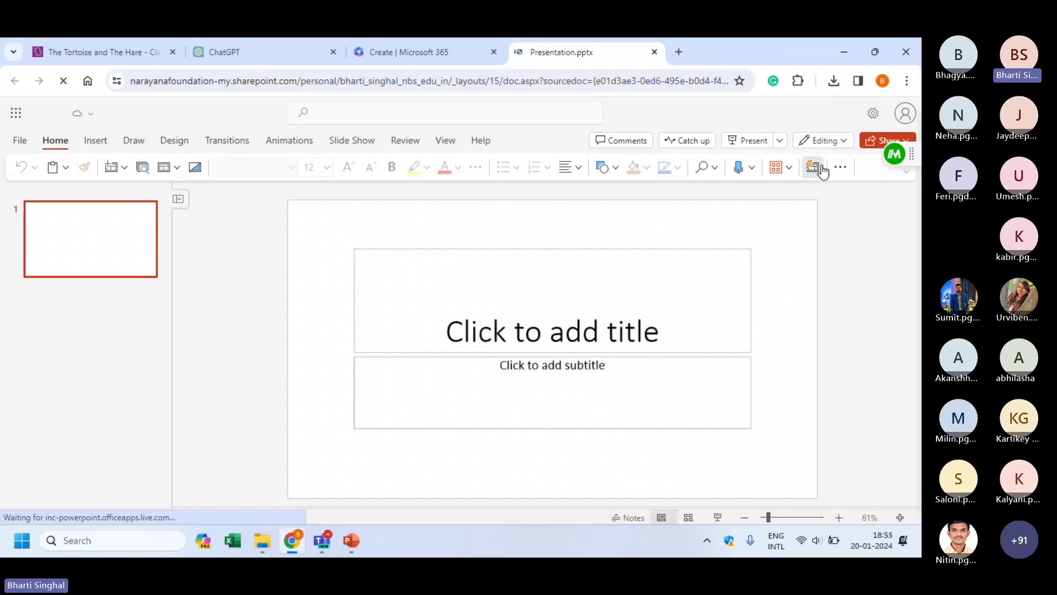
# Show Designer ideas for the blank title slide and select its title placeholder
pyautogui.click(813, 169)
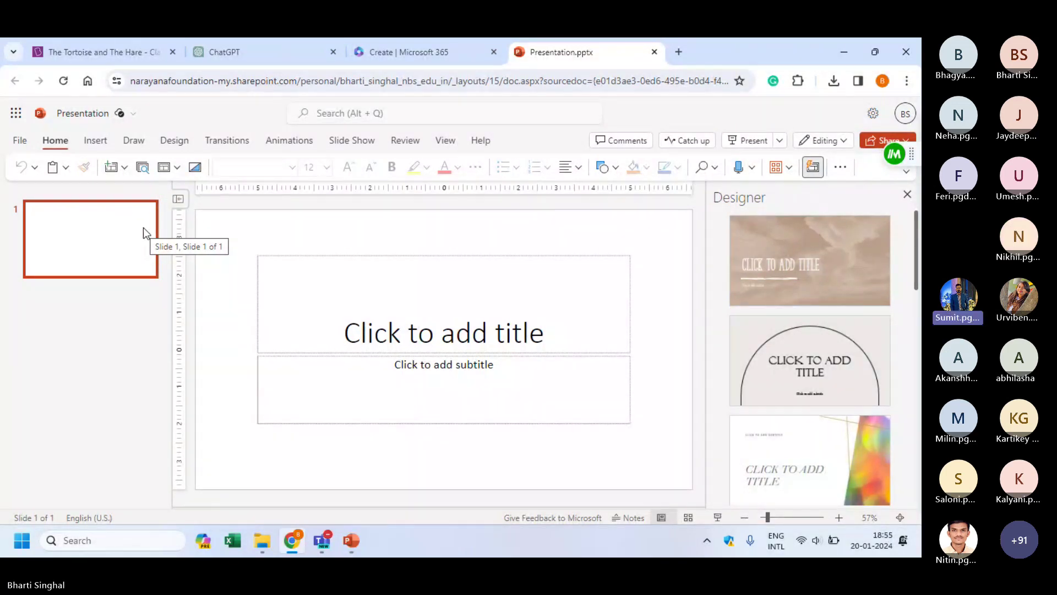
pyautogui.click(809, 175)
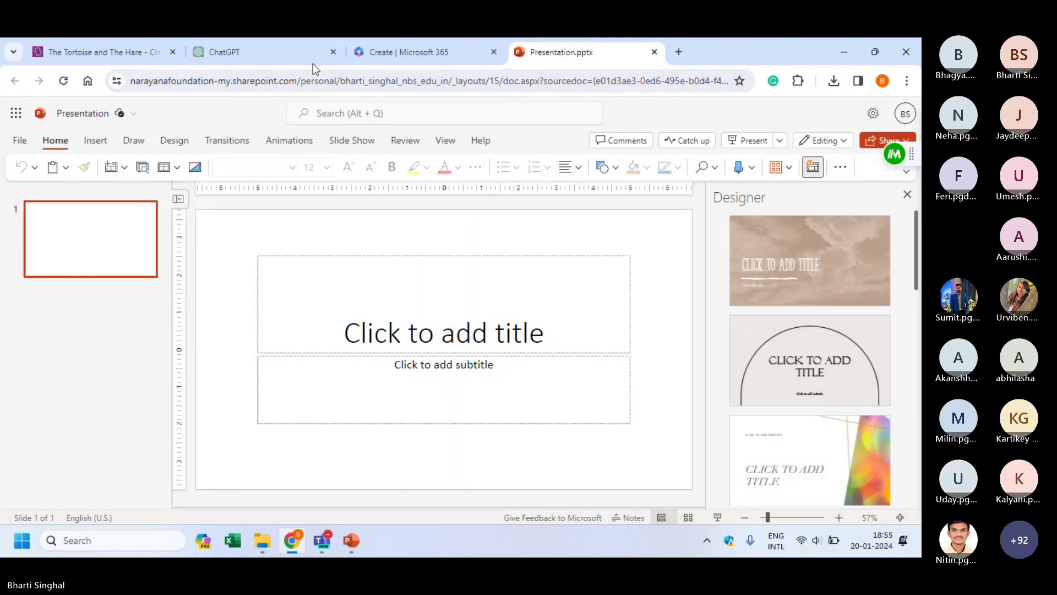
pyautogui.click(490, 353)
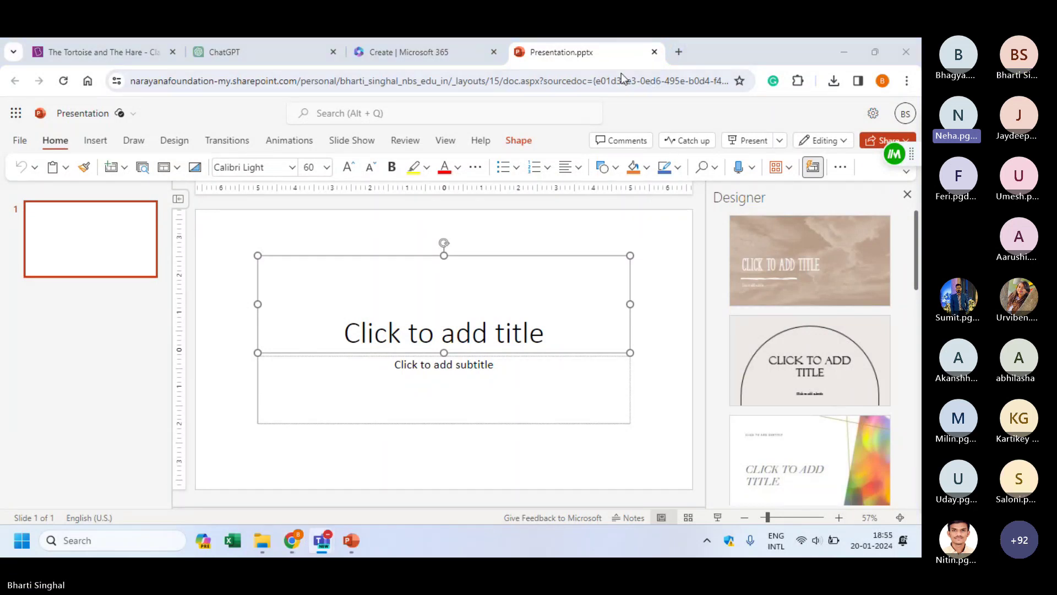
# Look over the File options and the Editing mode menu, then dismiss both
pyautogui.click(823, 171)
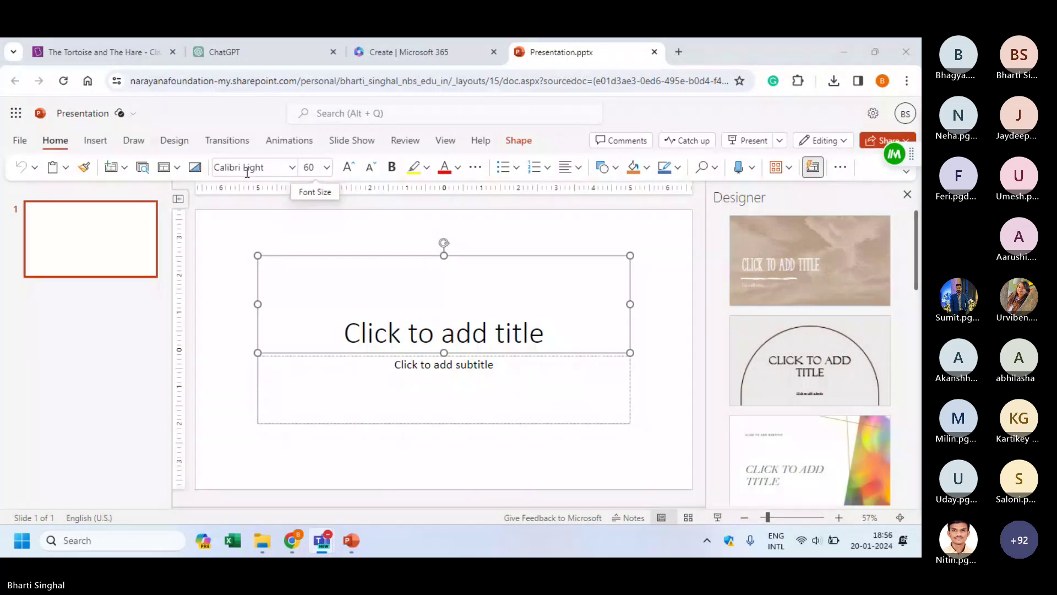
pyautogui.click(24, 141)
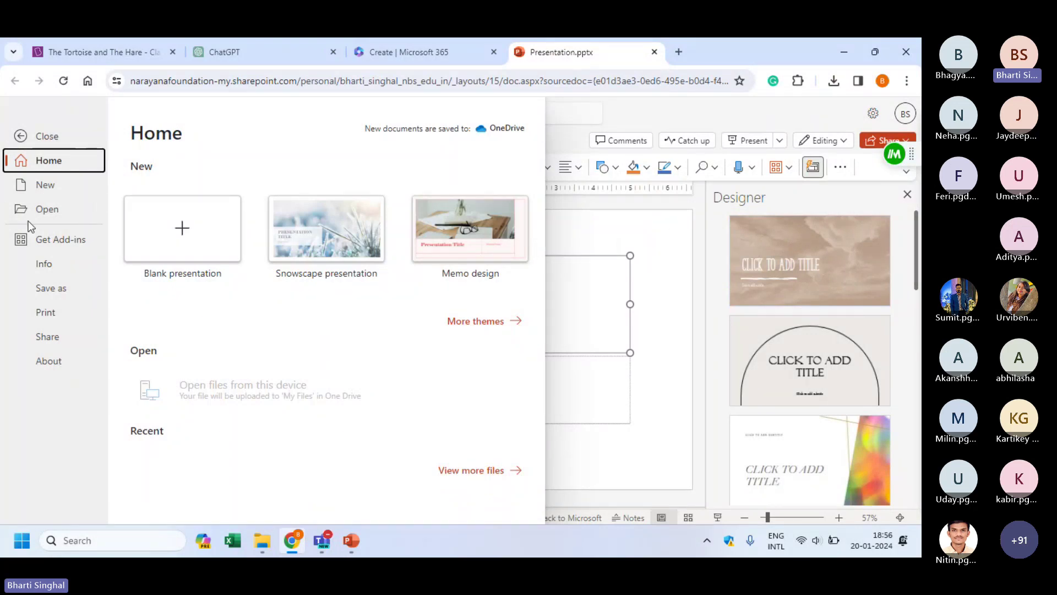
pyautogui.click(694, 210)
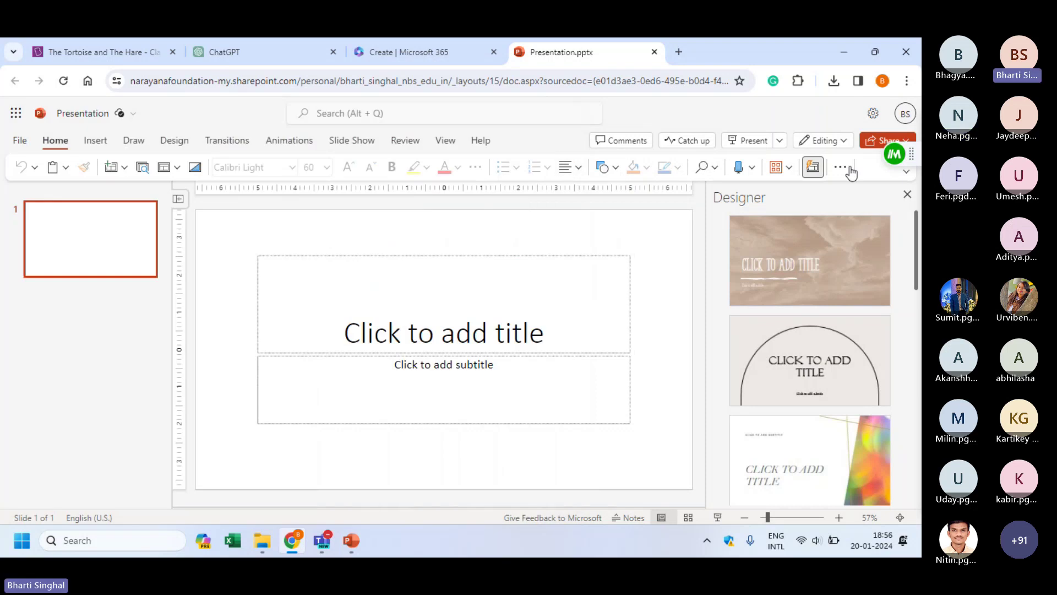
pyautogui.click(844, 141)
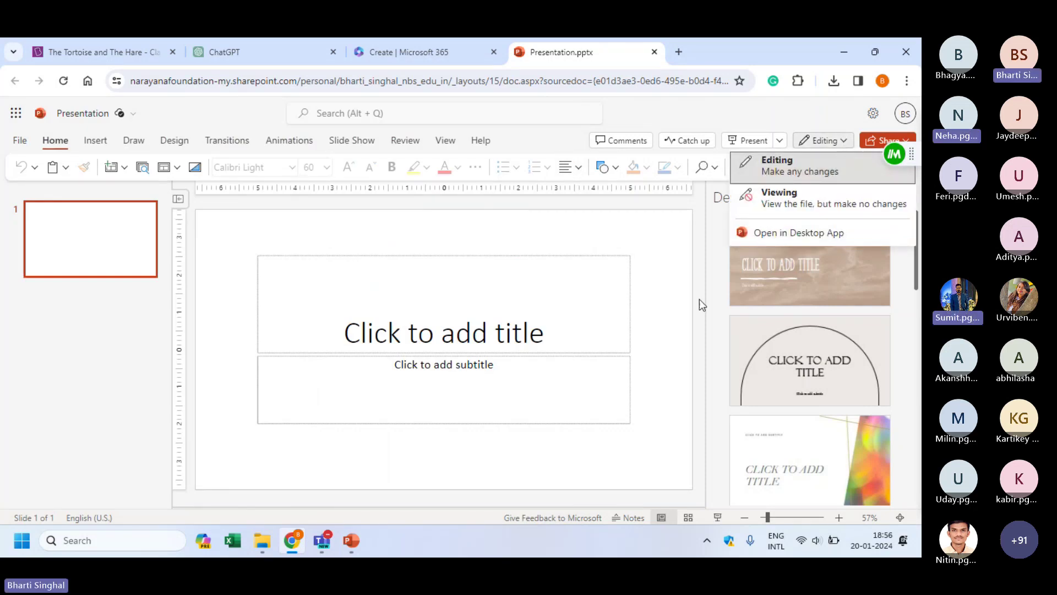
pyautogui.click(706, 229)
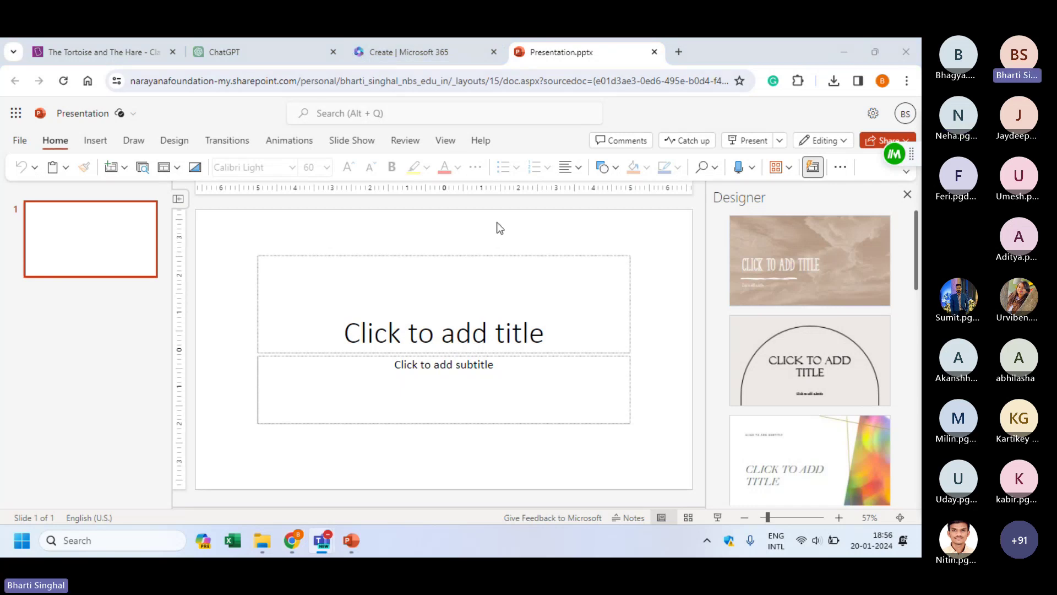
# Close The Tortoise and The Hare, ChatGPT and Microsoft 365 Create browser tabs
pyautogui.click(172, 53)
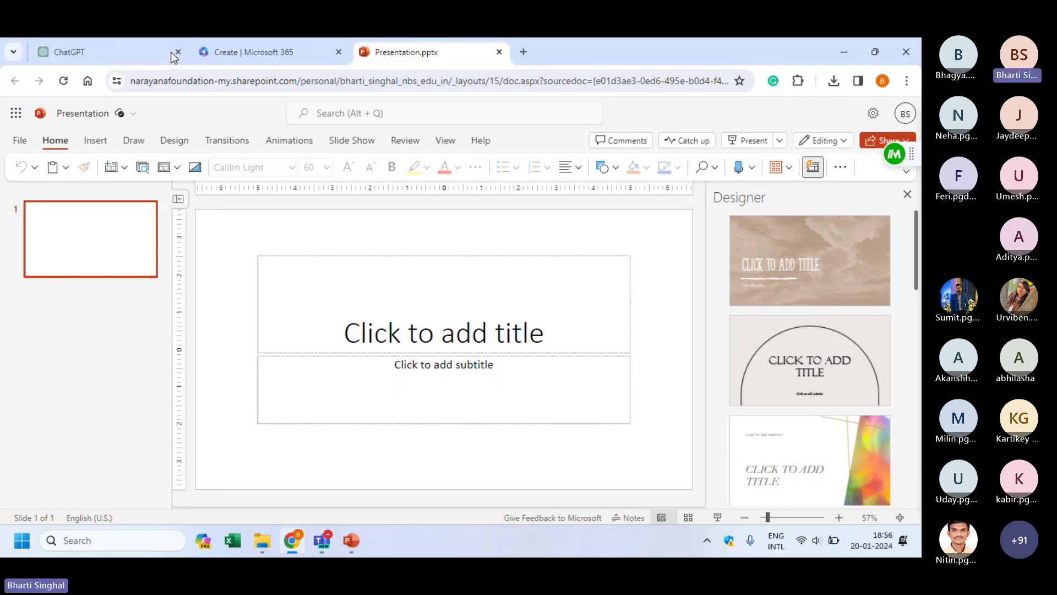
pyautogui.click(176, 52)
pyautogui.click(130, 52)
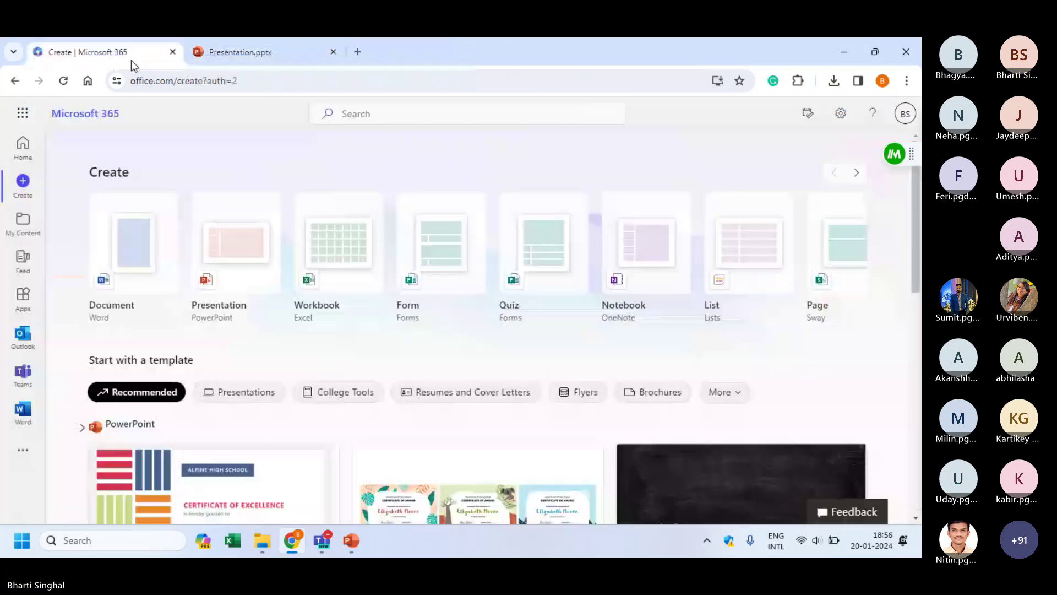
pyautogui.click(172, 52)
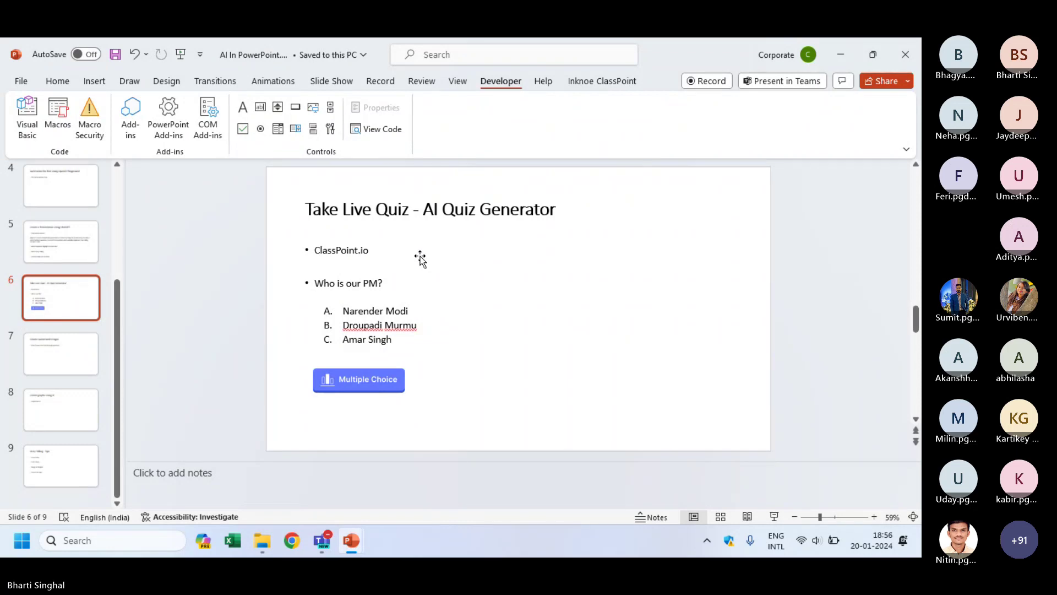
pyautogui.click(554, 212)
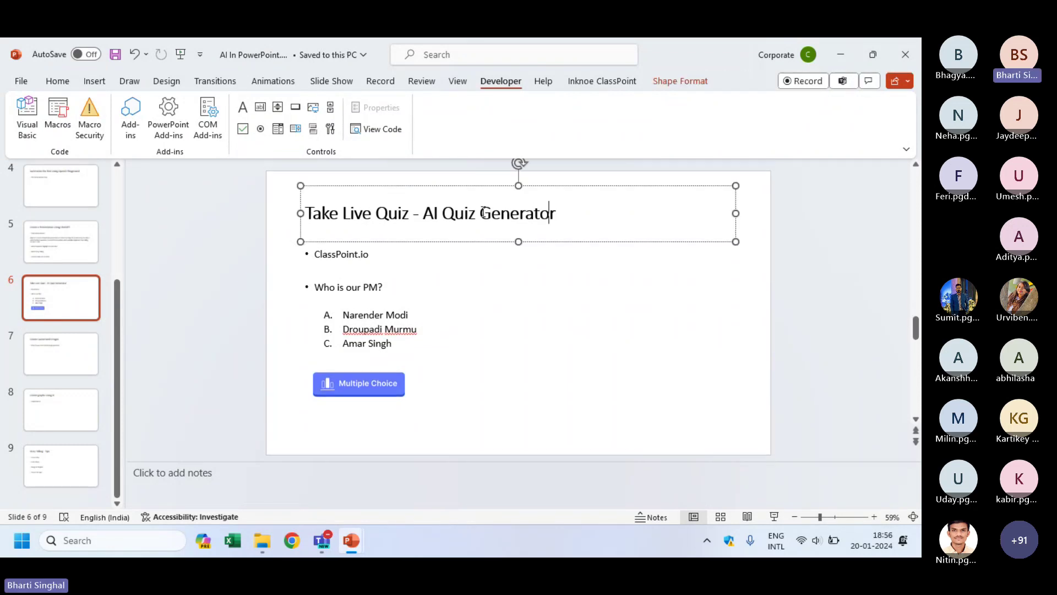
pyautogui.moveTo(556, 213); pyautogui.dragTo(306, 213)
pyautogui.click(516, 347)
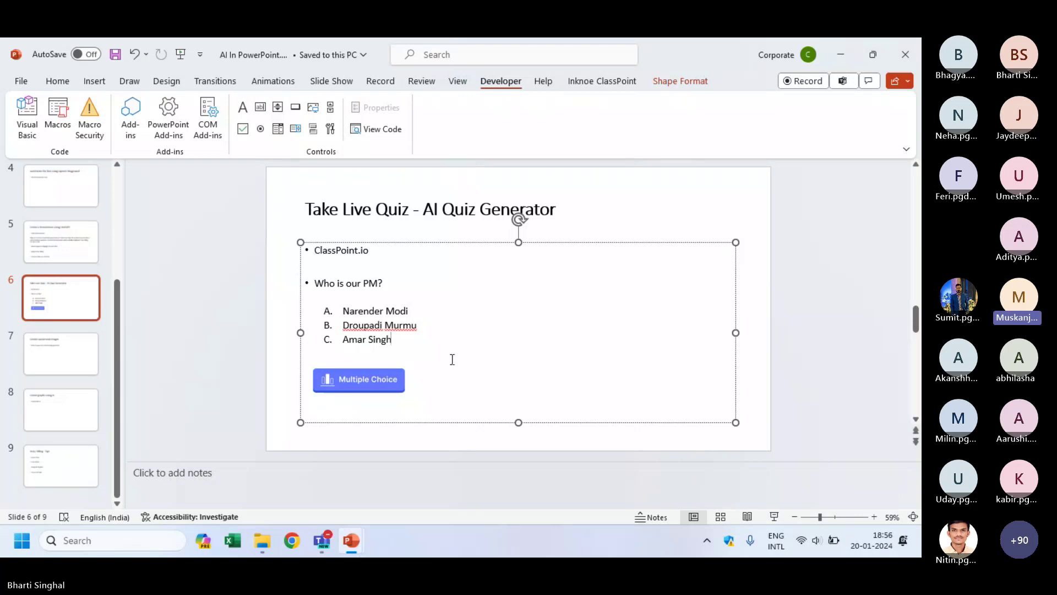
pyautogui.click(519, 423)
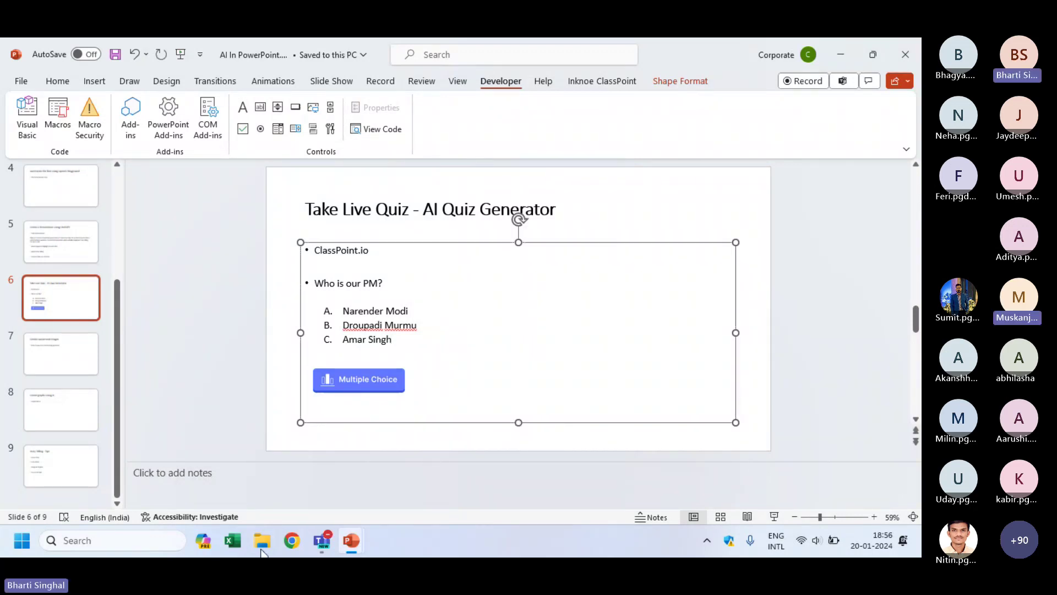
# Search Google in Chrome for 'download classpoint'
pyautogui.click(293, 538)
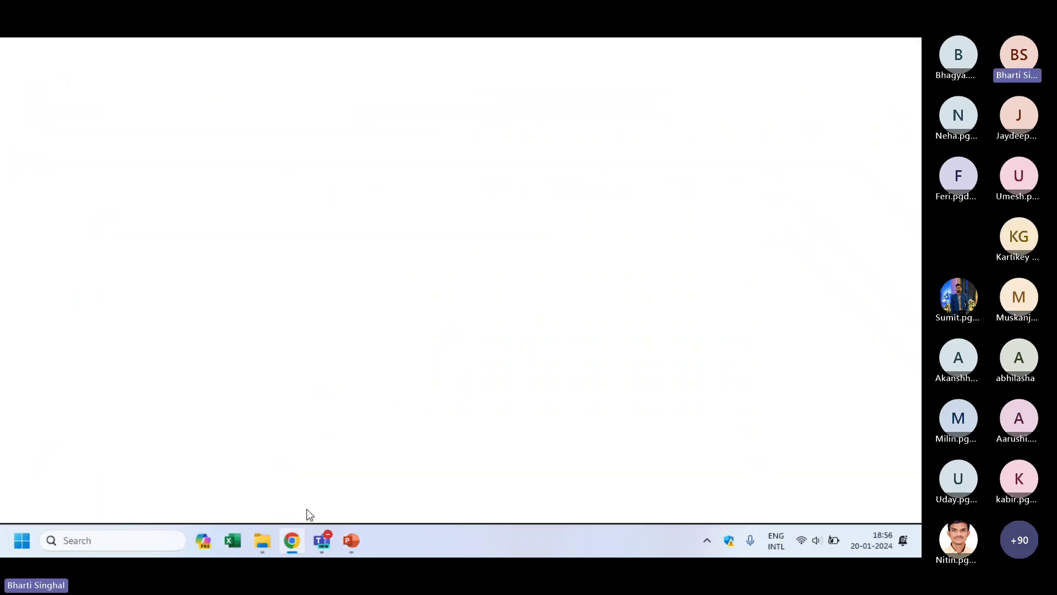
pyautogui.write('down')
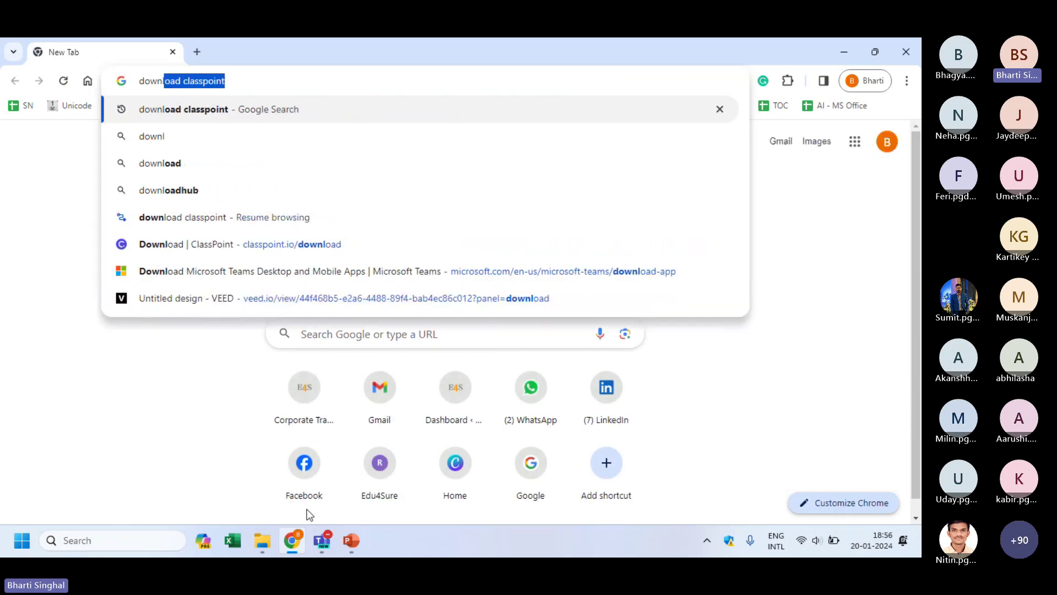
pyautogui.write('la')
pyautogui.press('BackSpace')
pyautogui.write('oad')
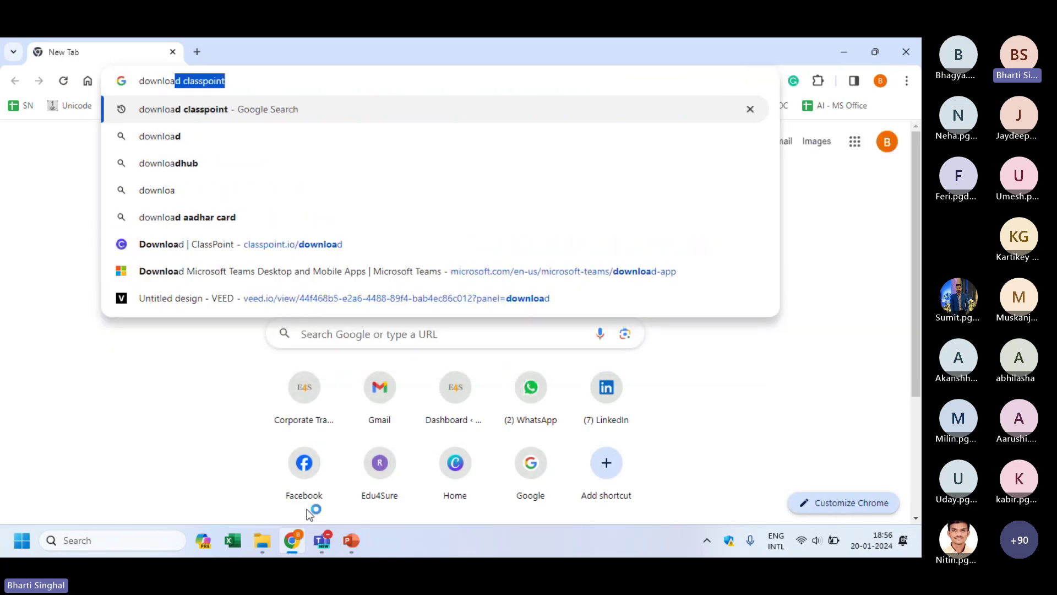
pyautogui.click(278, 113)
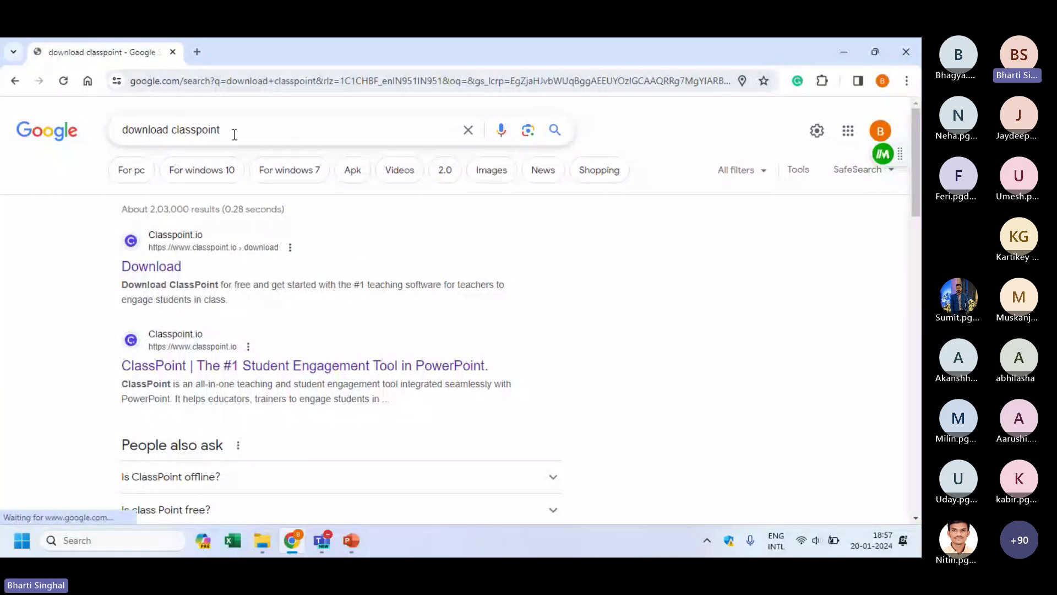
# Open the classpoint.io Download result and scroll down to its Windows installer
pyautogui.click(165, 269)
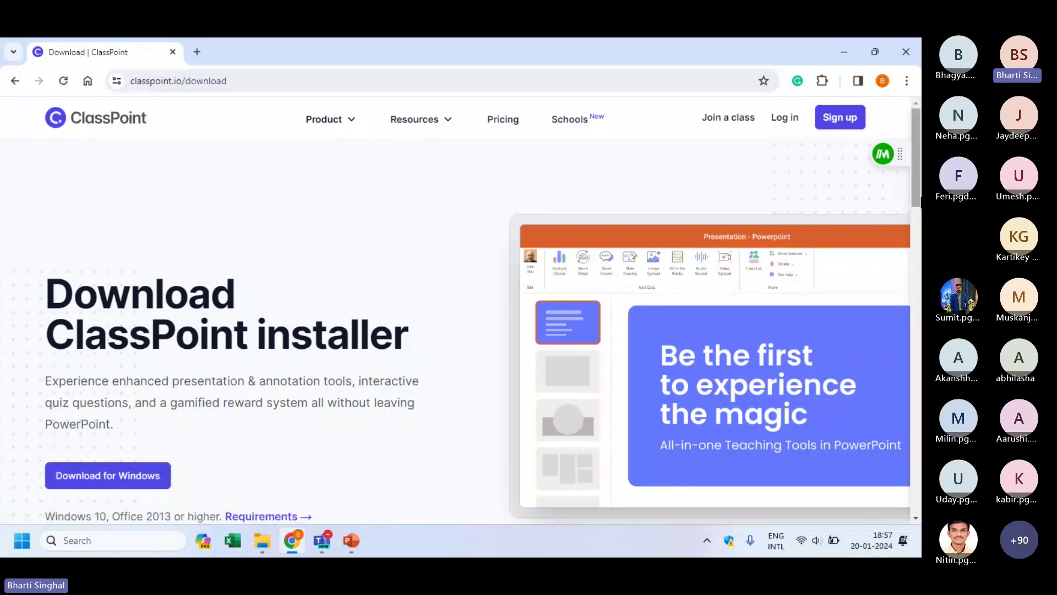
pyautogui.scroll(-2, 89, 364)
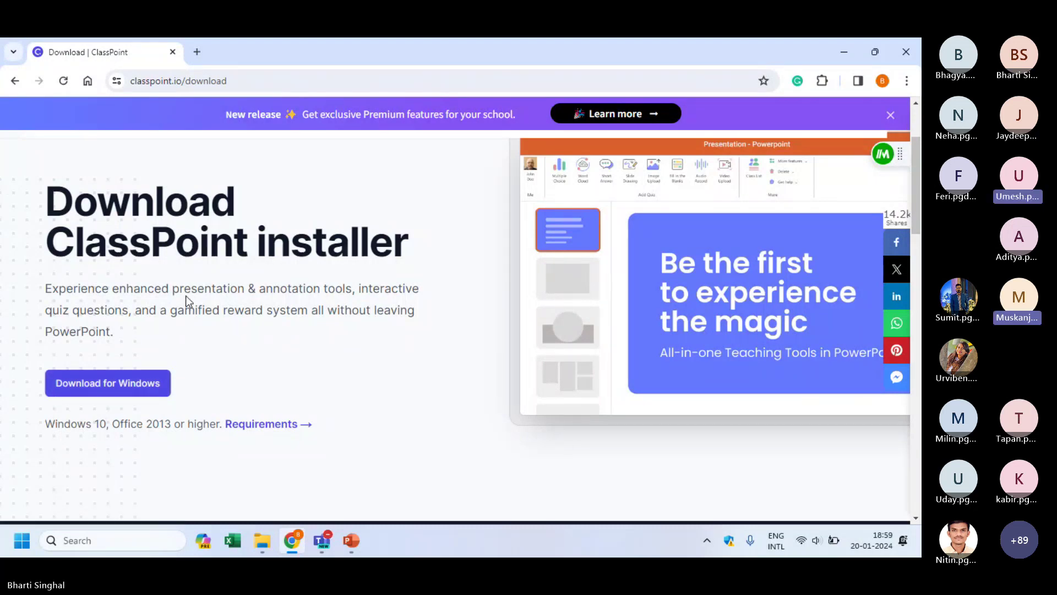
# Glance at the Downloads folder, then return to the AI In PowerPoint presentation window
pyautogui.click(262, 540)
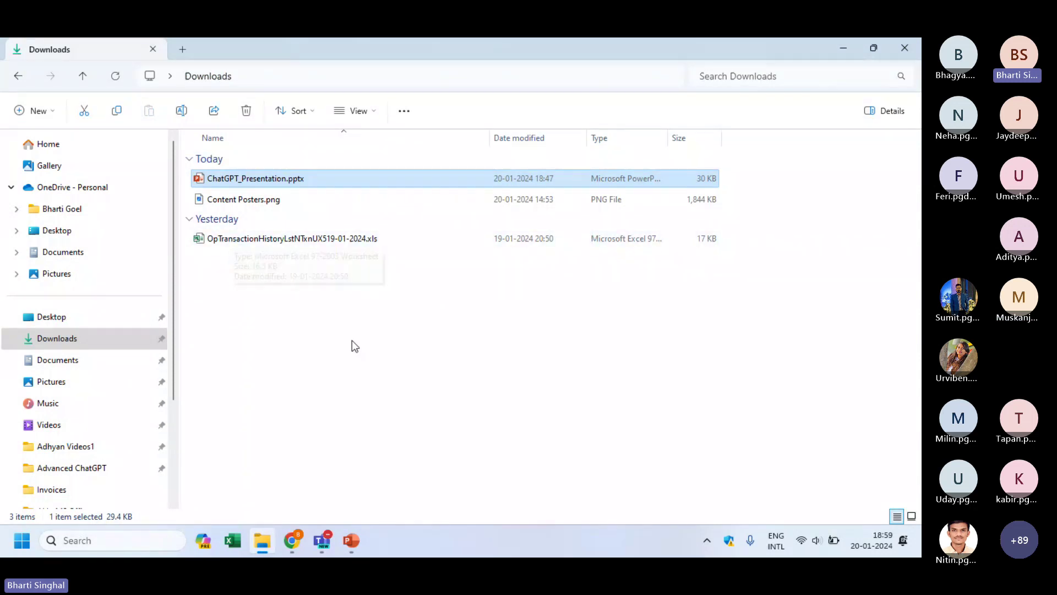
pyautogui.click(351, 540)
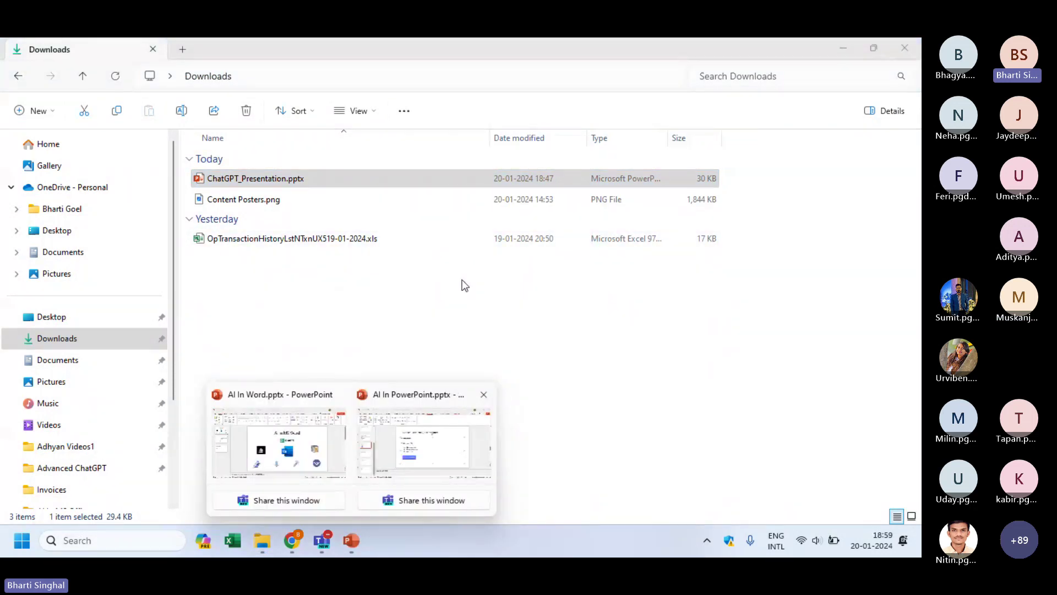
pyautogui.click(418, 460)
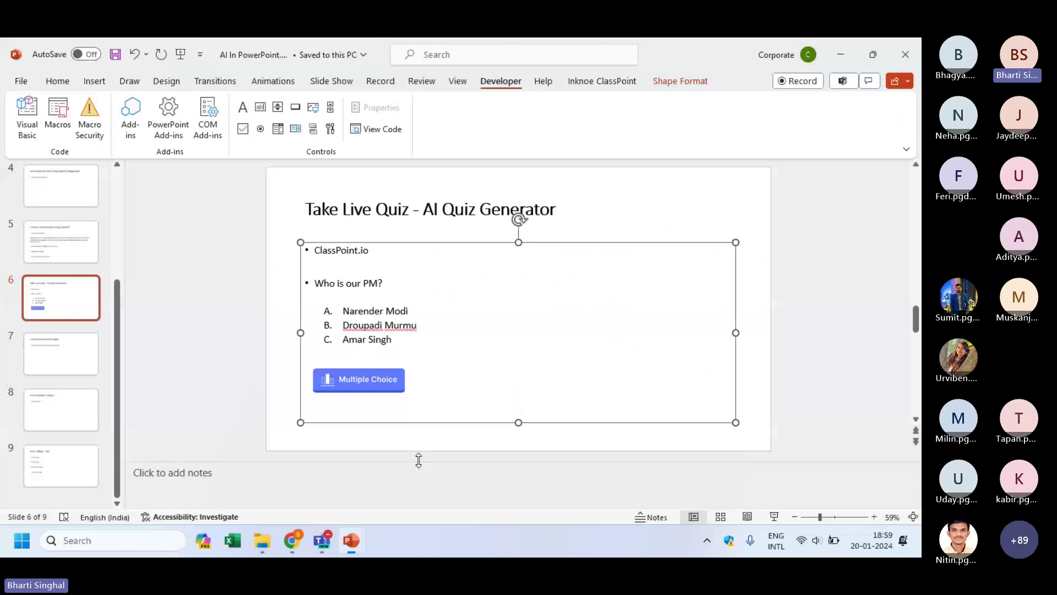
# Open the Inknoe ClassPoint ribbon tab to reveal its quiz-building tools
pyautogui.click(600, 81)
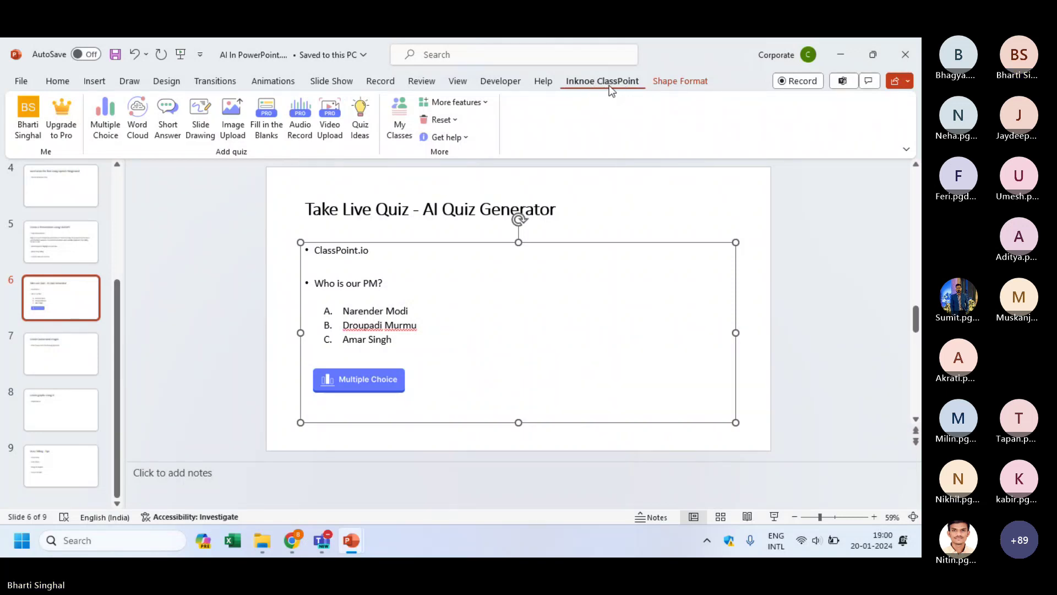
pyautogui.click(612, 200)
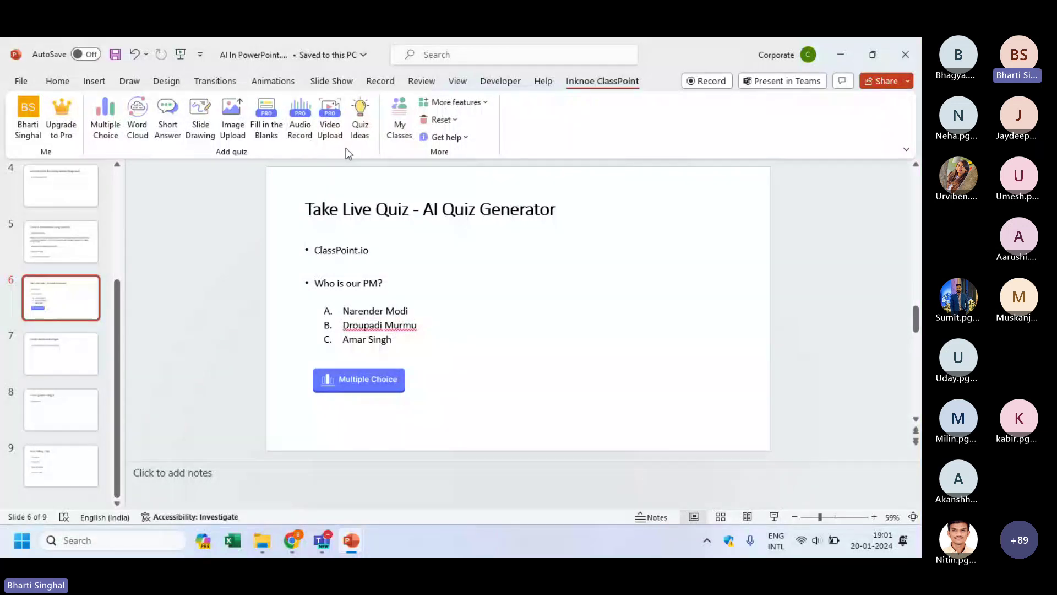
# Insert a new slide after slide 6 and place a ClassPoint Multiple Choice button on it
pyautogui.rightClick(64, 301)
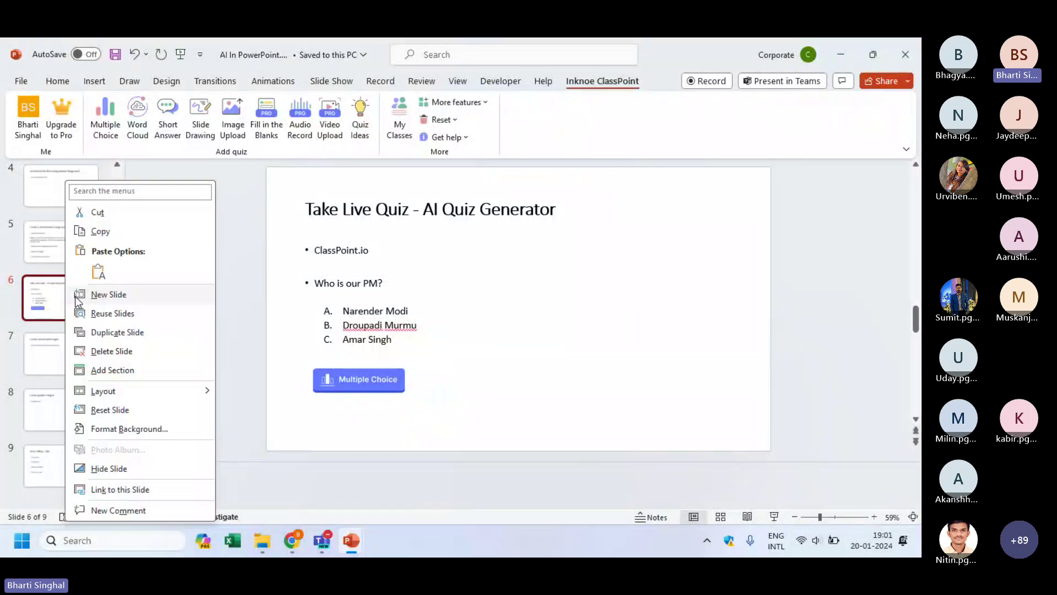
pyautogui.click(93, 295)
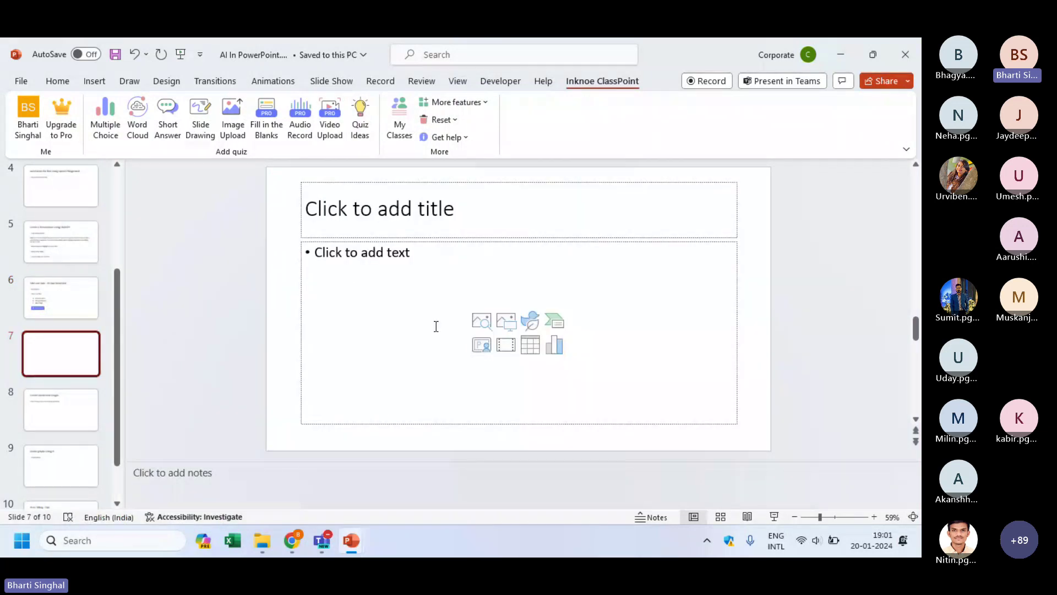
pyautogui.click(102, 120)
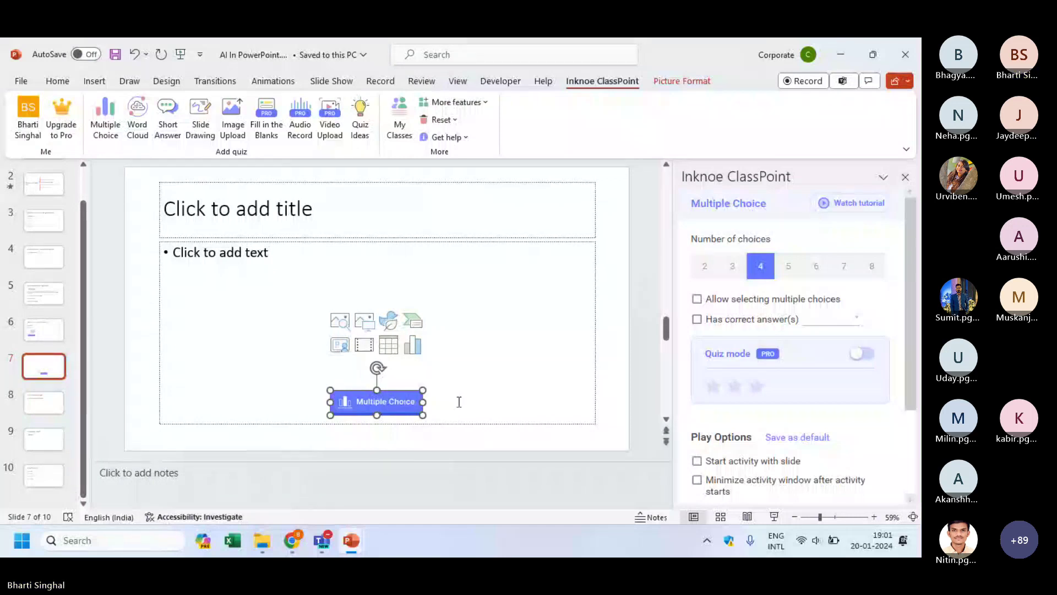
pyautogui.moveTo(422, 397)
pyautogui.mouseDown()
pyautogui.moveTo(468, 381)
pyautogui.moveTo(573, 277)
pyautogui.mouseUp()
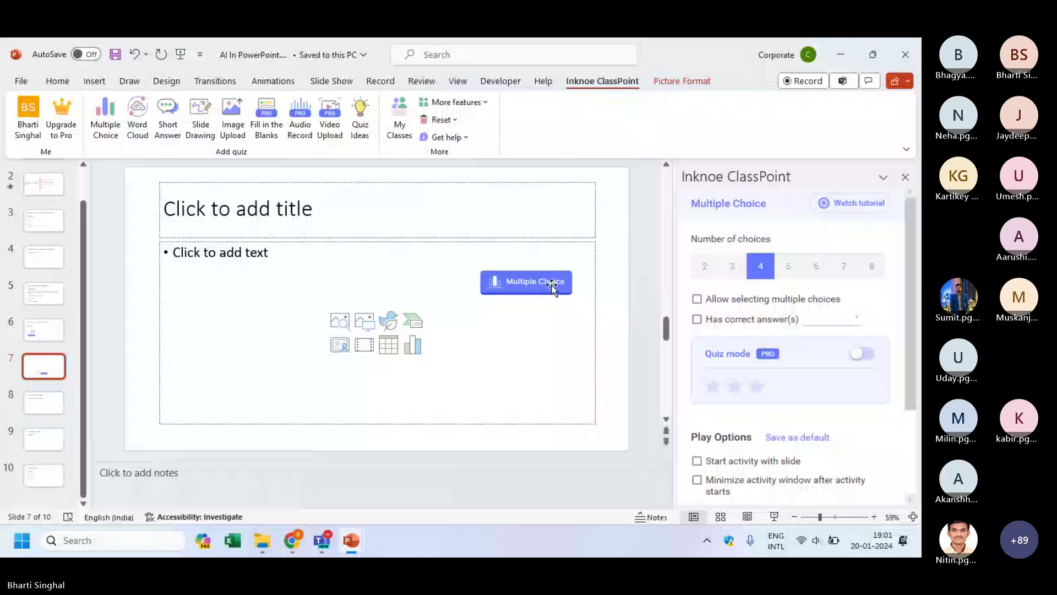
# Title the slide 'Who won CWC 2023?' with numbered answers Aus, NZ and India
pyautogui.click(248, 208)
pyautogui.write('Won')
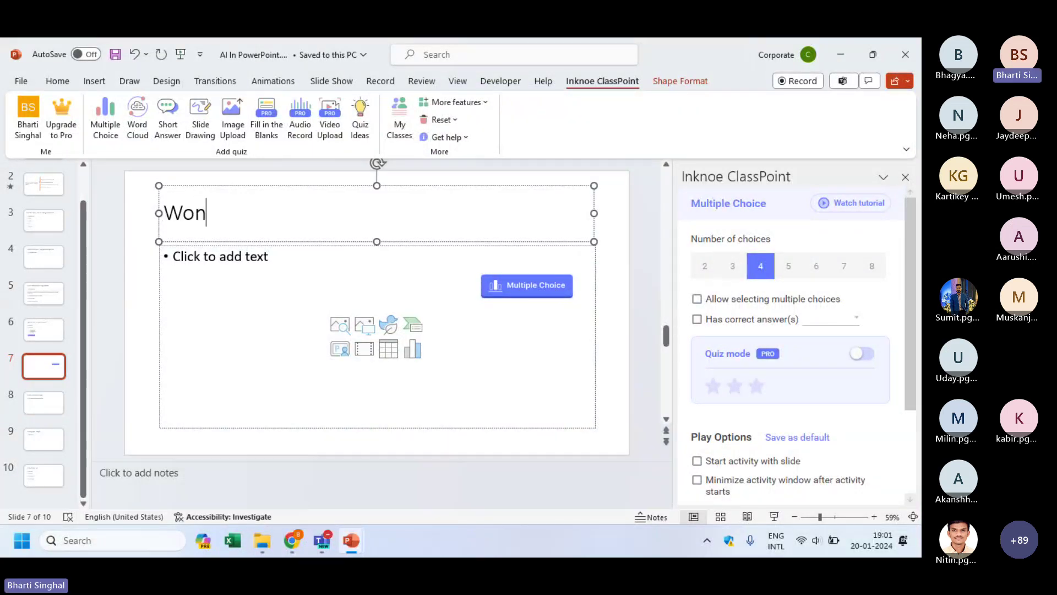
pyautogui.press('BackSpace')
pyautogui.press('BackSpace')
pyautogui.press('BackSpace')
pyautogui.write('ho')
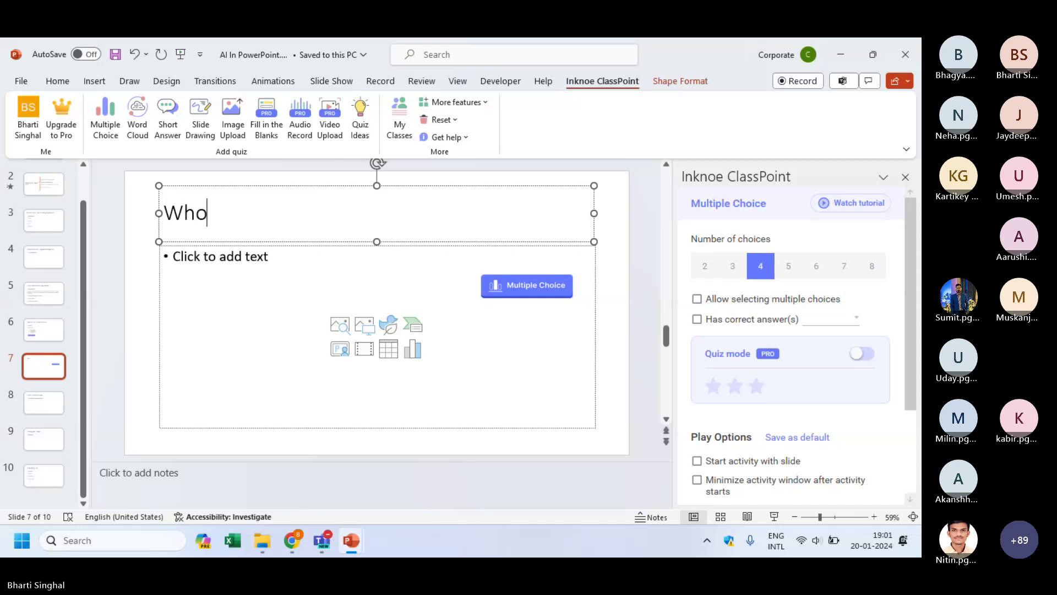
pyautogui.write(' won C')
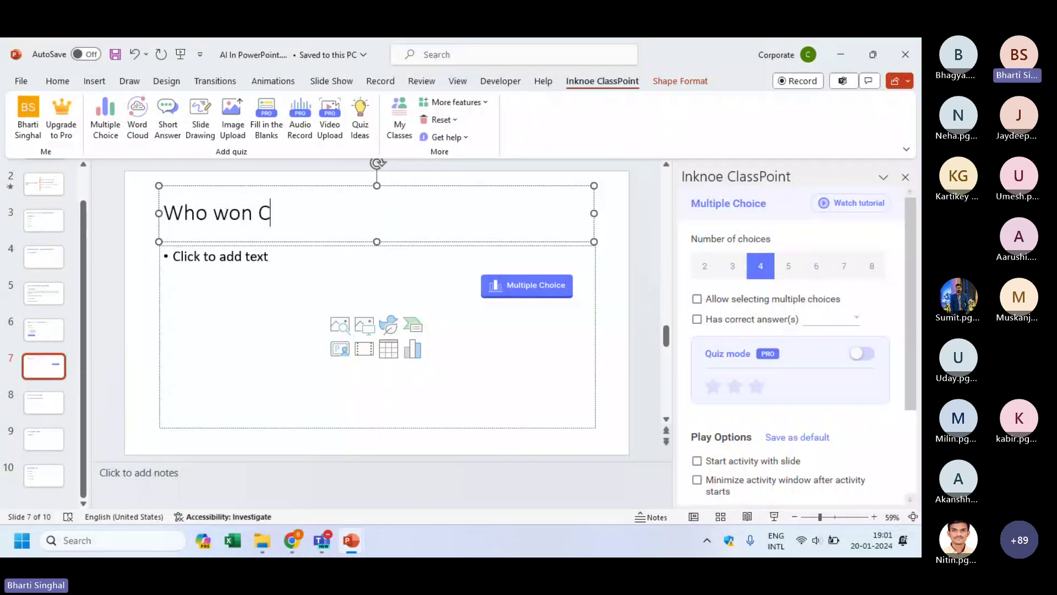
pyautogui.write('WC 2023')
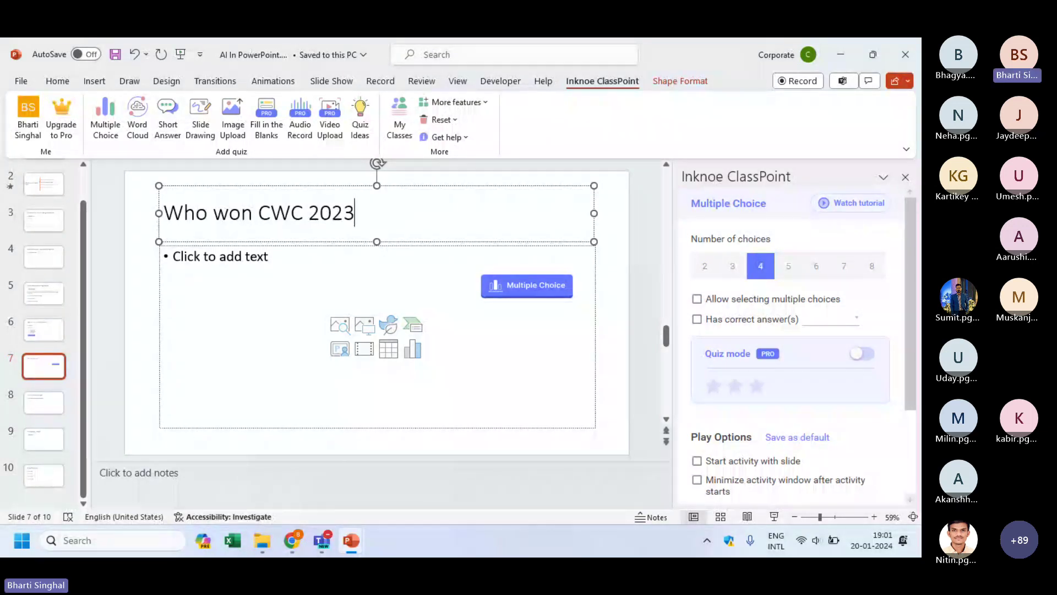
pyautogui.write('?')
pyautogui.click(259, 262)
pyautogui.write('1) ')
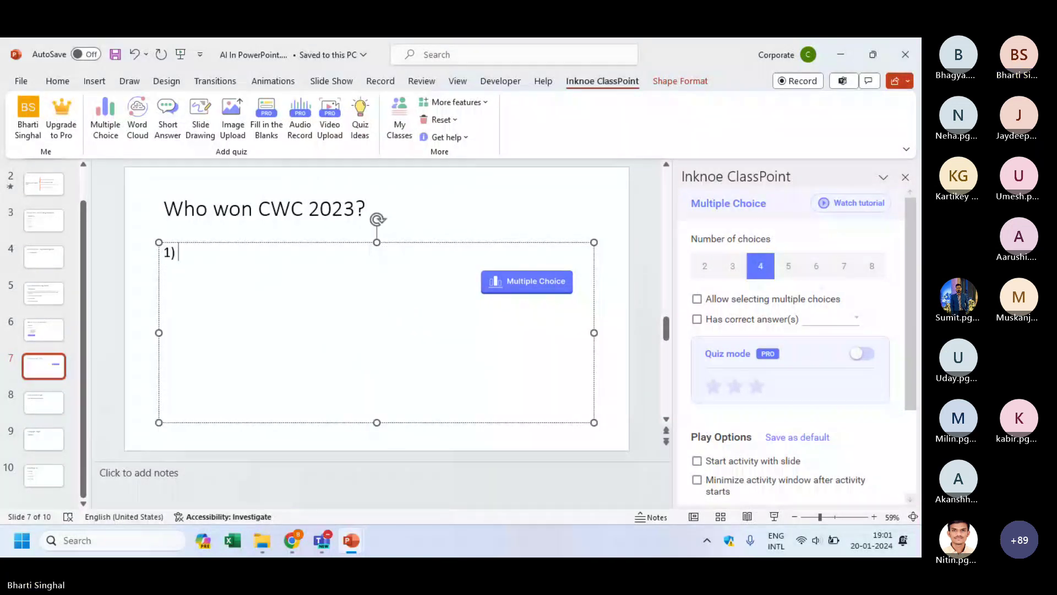
pyautogui.write('Aus')
pyautogui.press('Return')
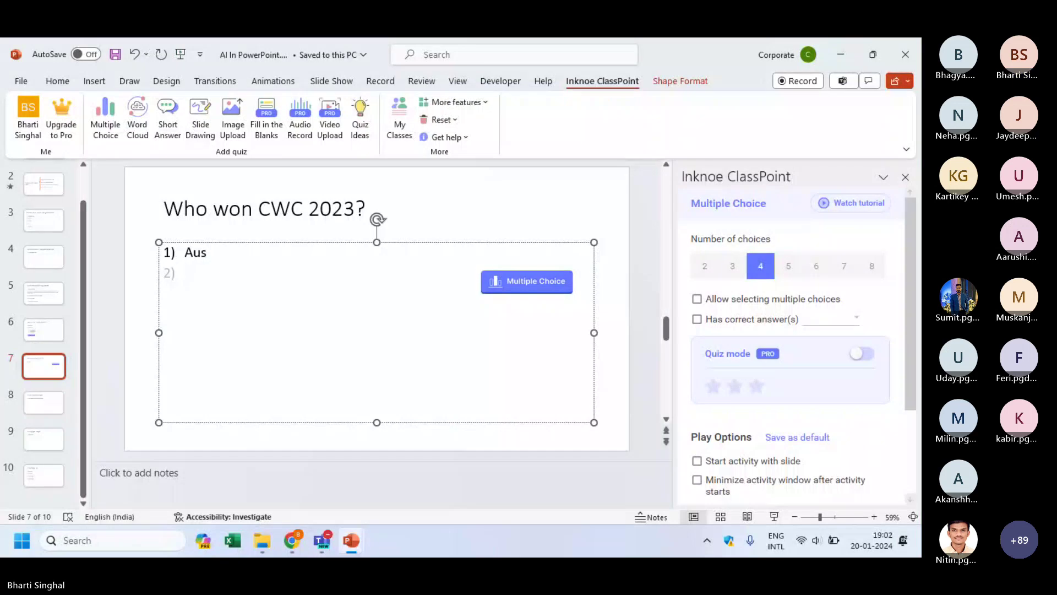
pyautogui.write('NZ')
pyautogui.press('Return')
pyautogui.write('Ind')
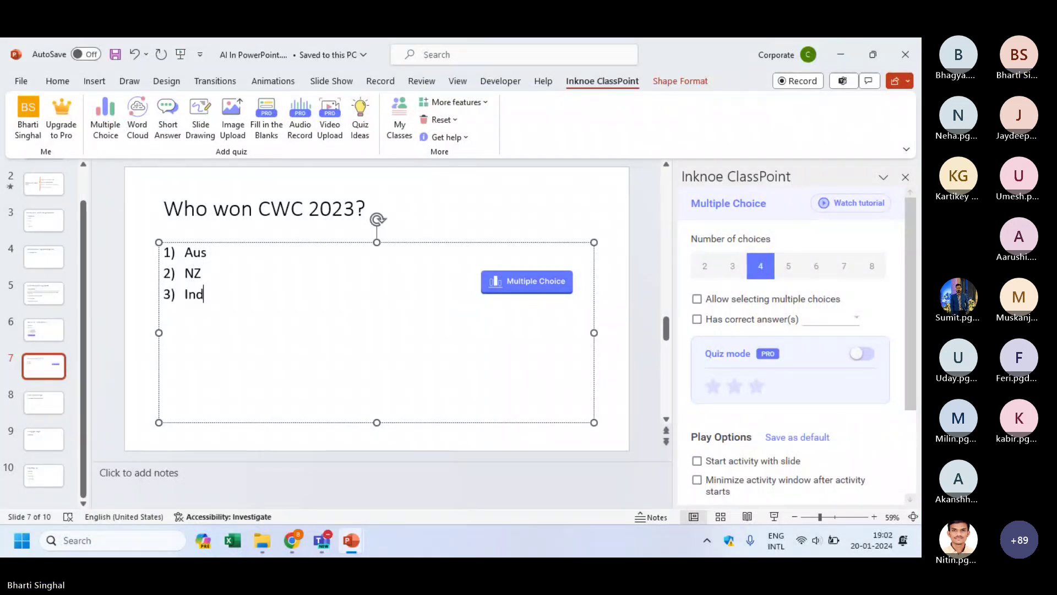
pyautogui.write('ia')
pyautogui.click(469, 204)
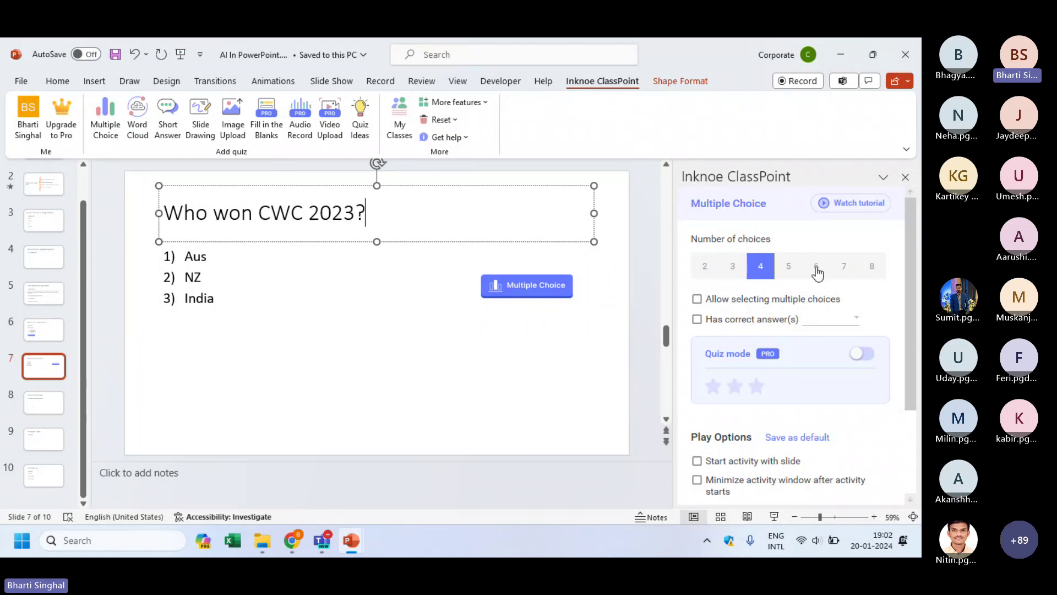
# Set the question to 3 choices, enable Has correct answer(s) and pick A (Aus)
pyautogui.click(732, 266)
pyautogui.click(697, 319)
pyautogui.click(845, 321)
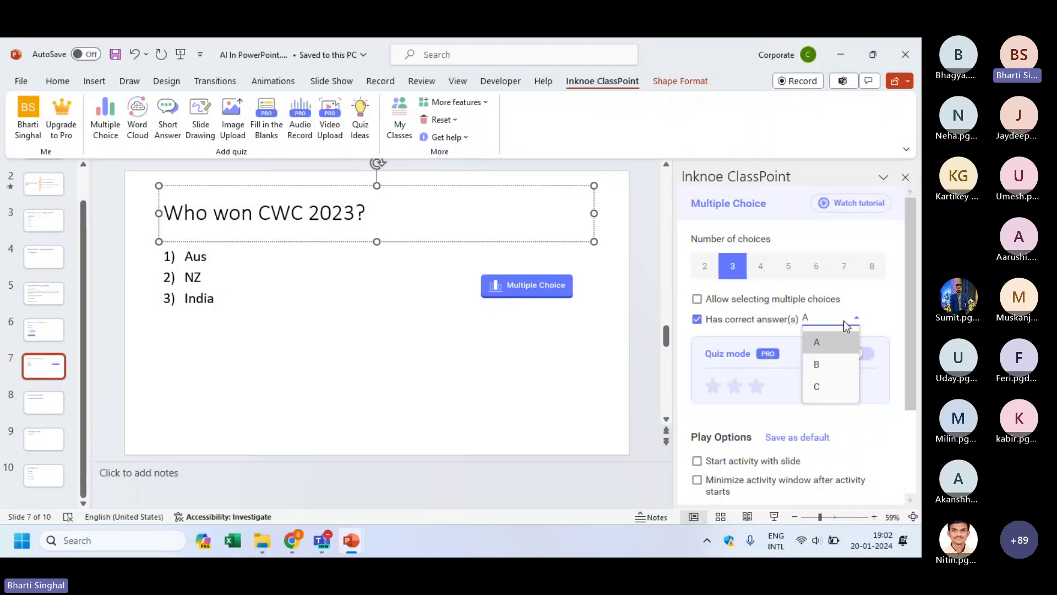
pyautogui.click(844, 321)
pyautogui.click(844, 316)
pyautogui.click(834, 341)
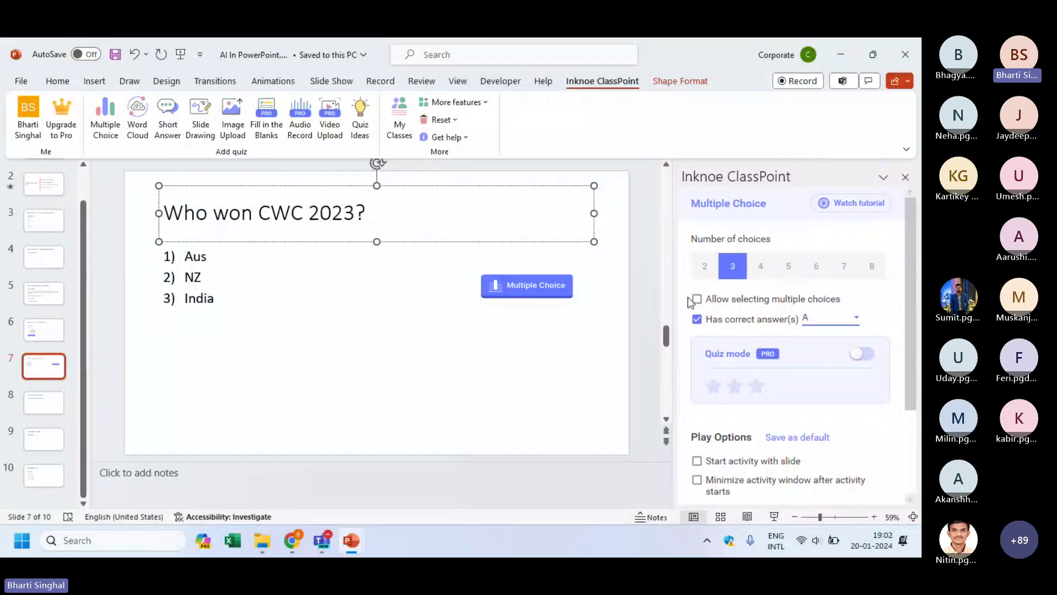
pyautogui.scroll(-3, 910, 302)
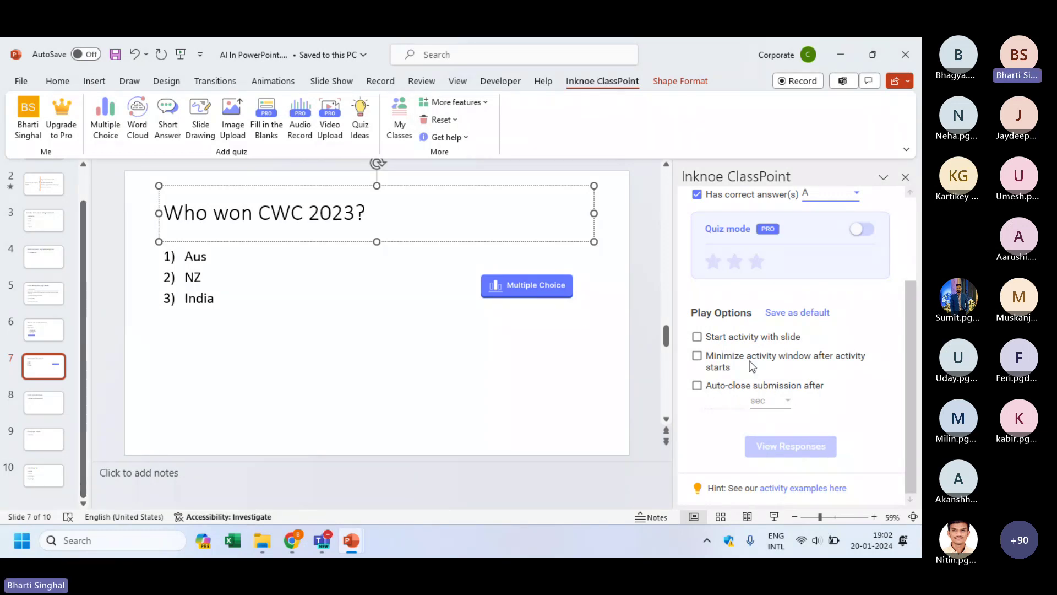
pyautogui.click(464, 367)
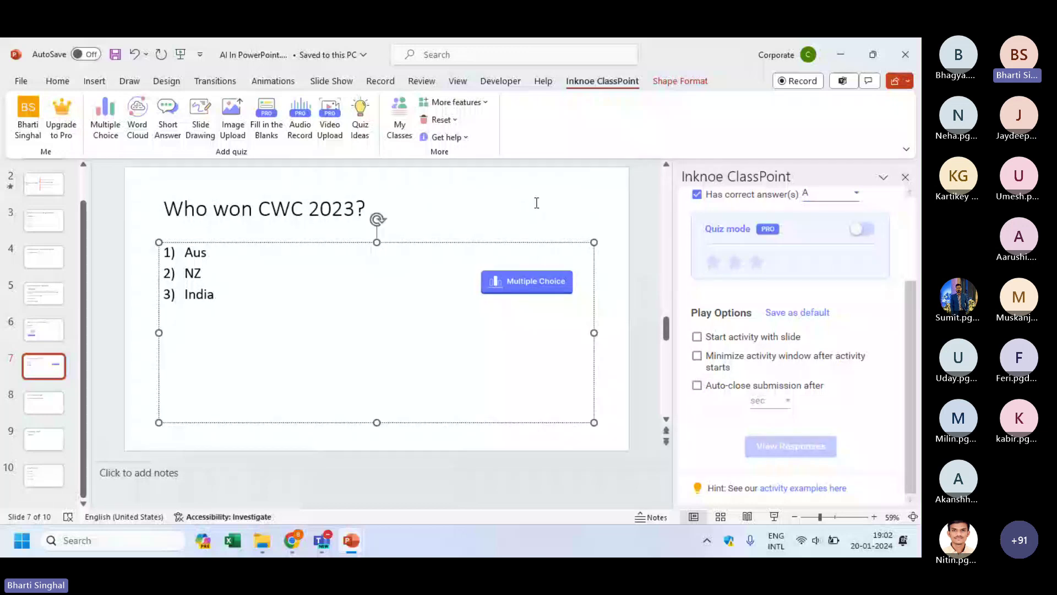
# Load classpoint.app in a new Chrome tab
pyautogui.hotkey('alt', 'Tab')
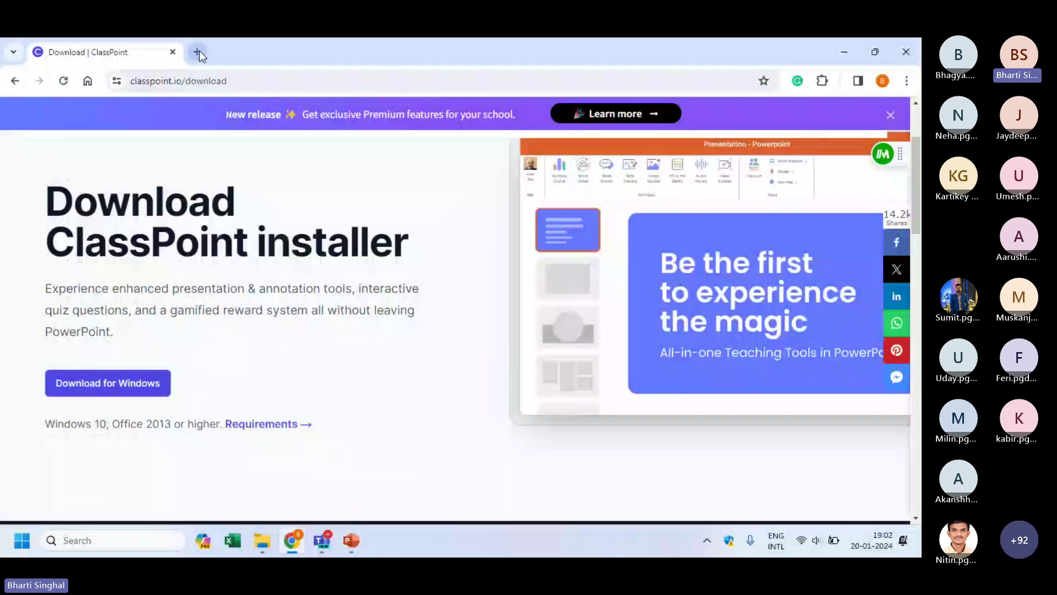
pyautogui.click(197, 53)
pyautogui.write('c')
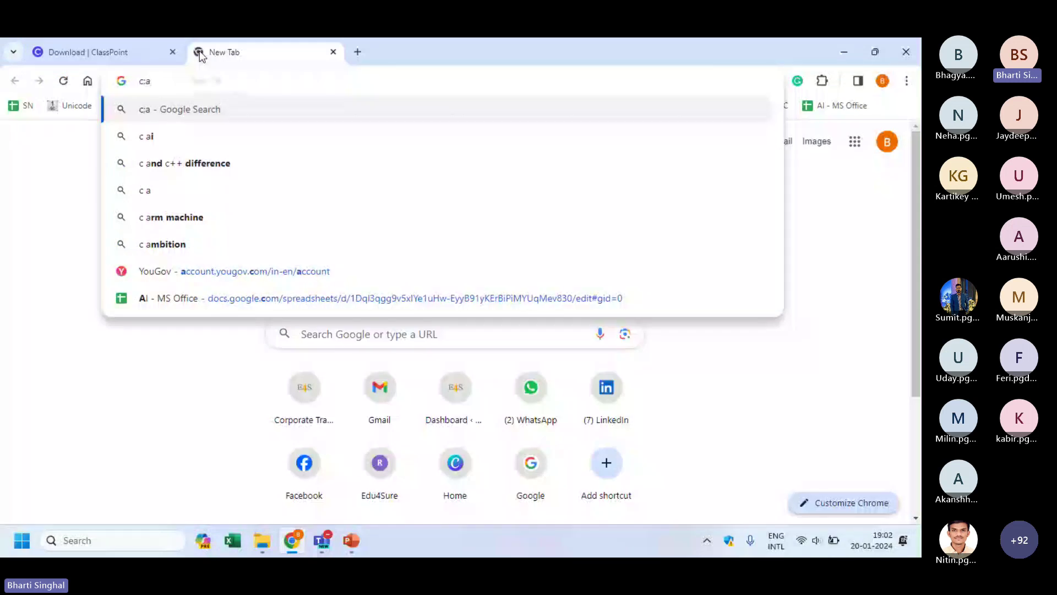
pyautogui.write('lasspo')
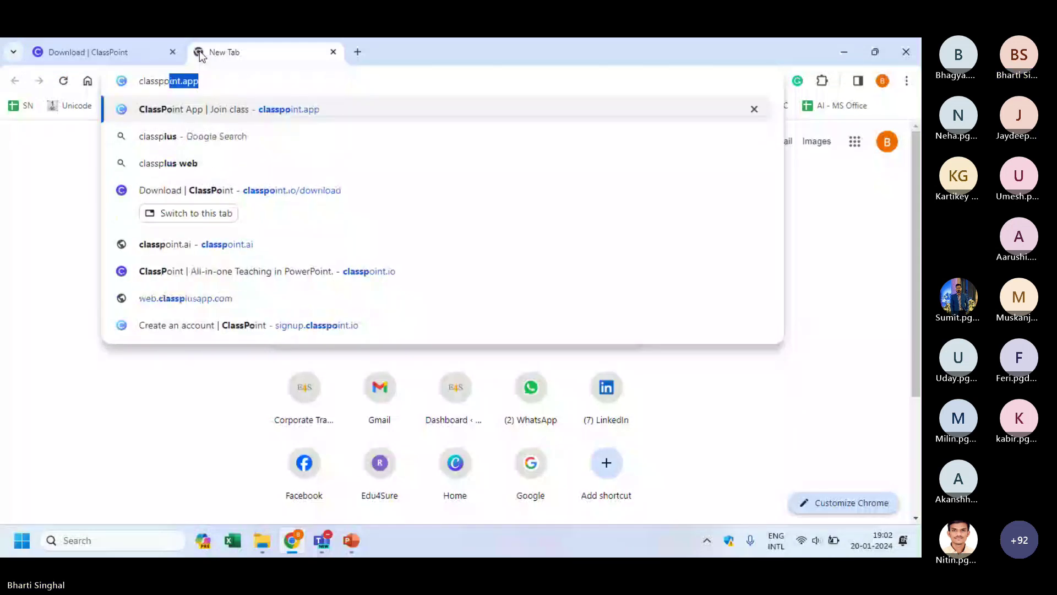
pyautogui.write('int.app')
pyautogui.press('Return')
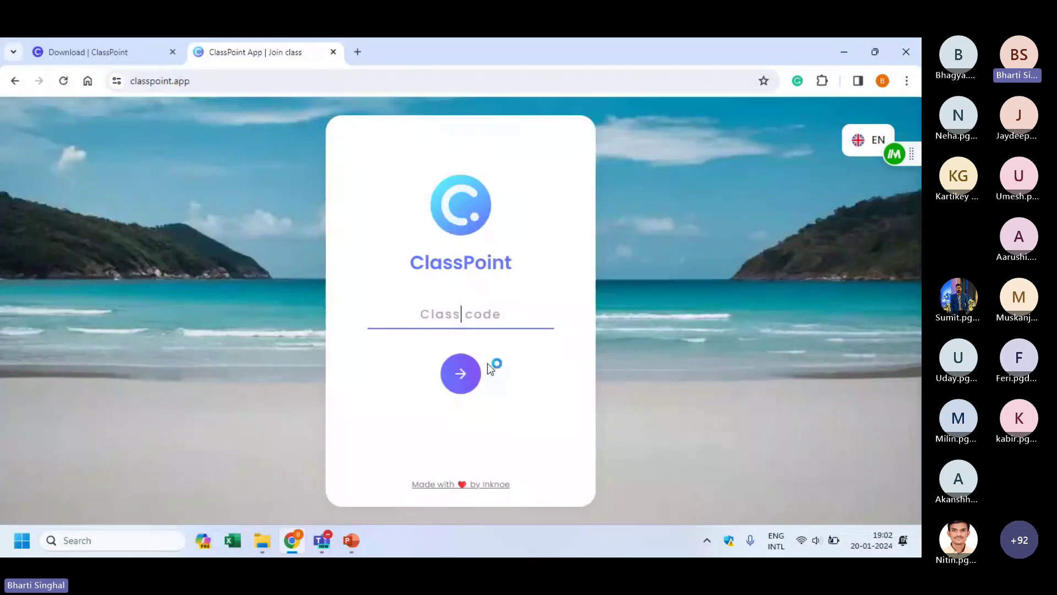
pyautogui.moveTo(352, 540)
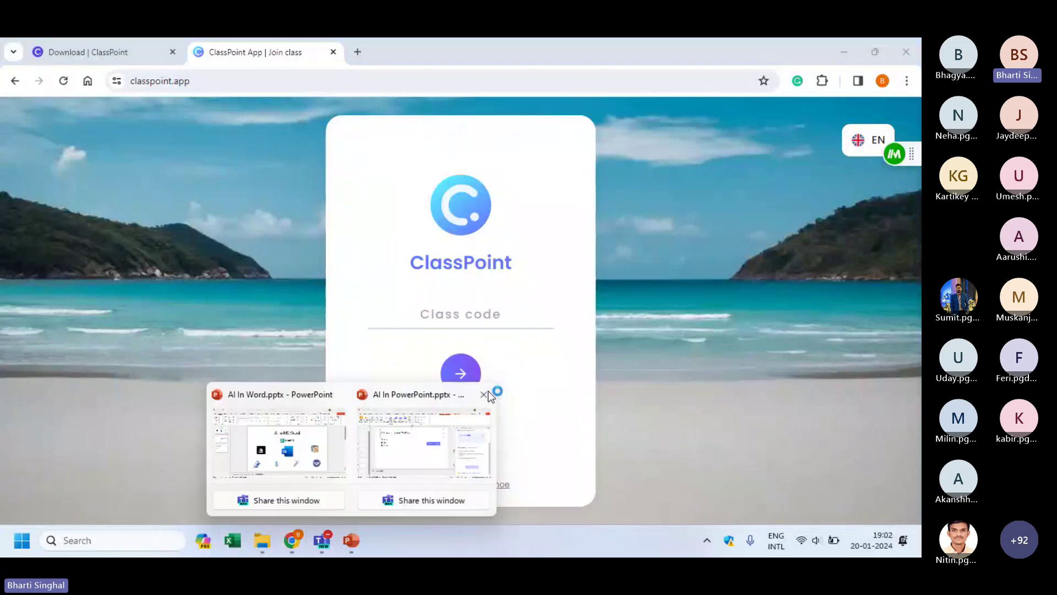
# Go back to the AI In PowerPoint deck and bring up the Slide Show options
pyautogui.click(425, 441)
pyautogui.click(514, 379)
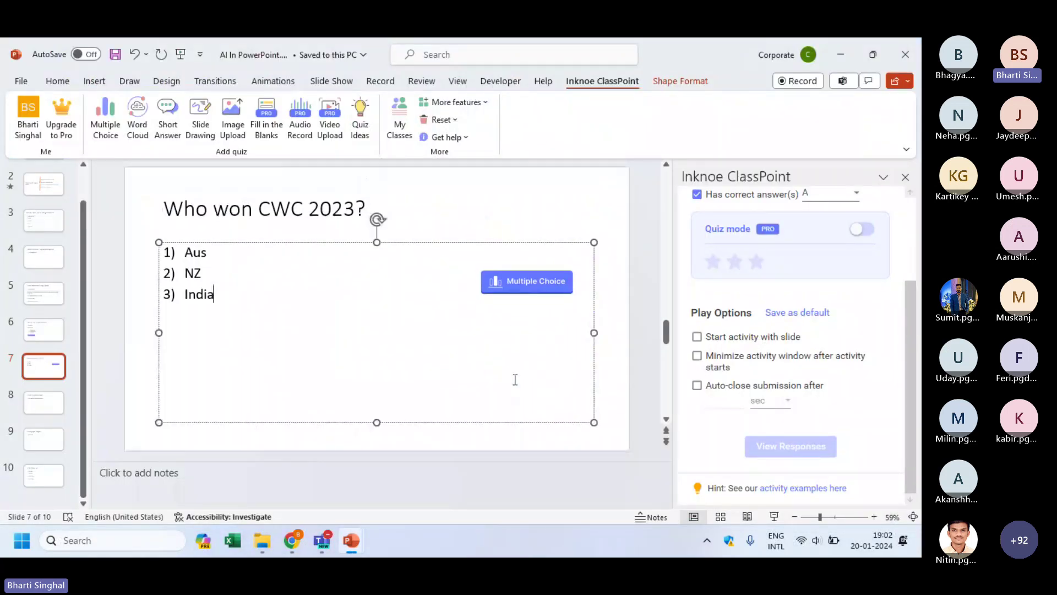
pyautogui.click(331, 81)
pyautogui.moveTo(291, 540)
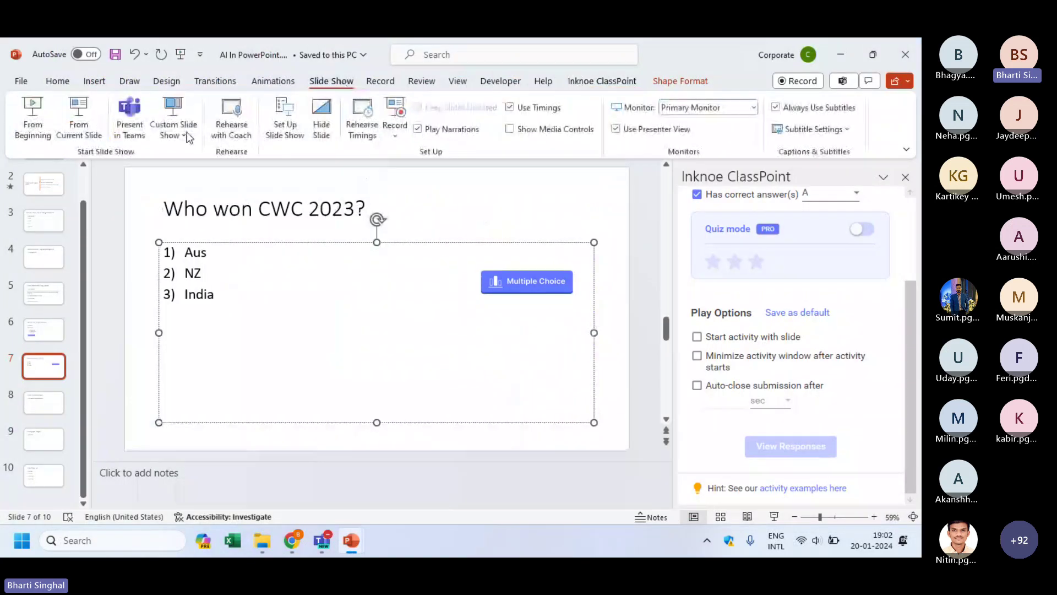
# On the ClassPoint join page, highlight the classpoint.app address and focus the empty Class code field
pyautogui.click(298, 544)
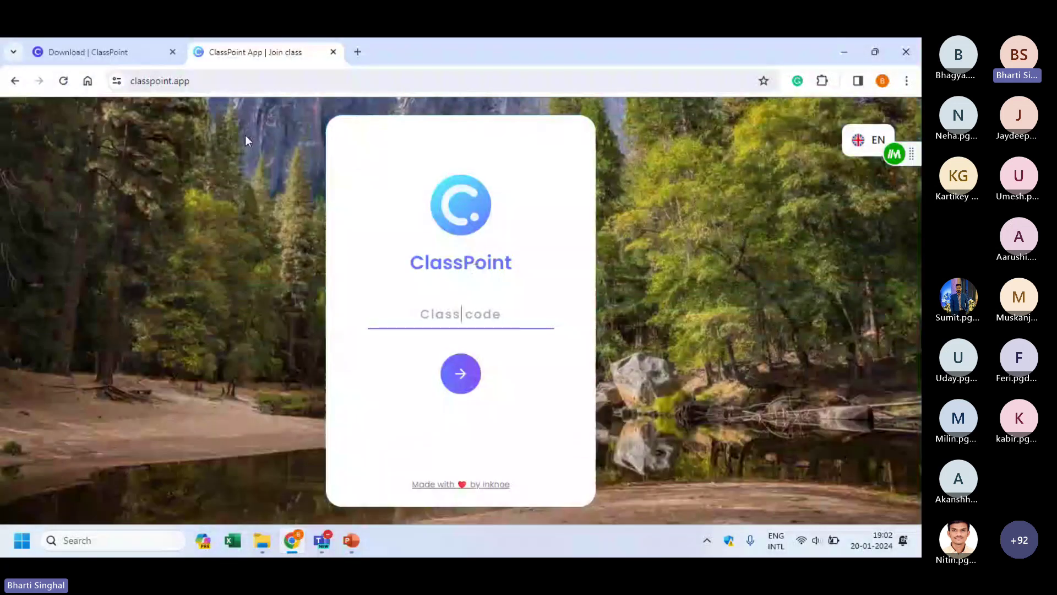
pyautogui.click(103, 81)
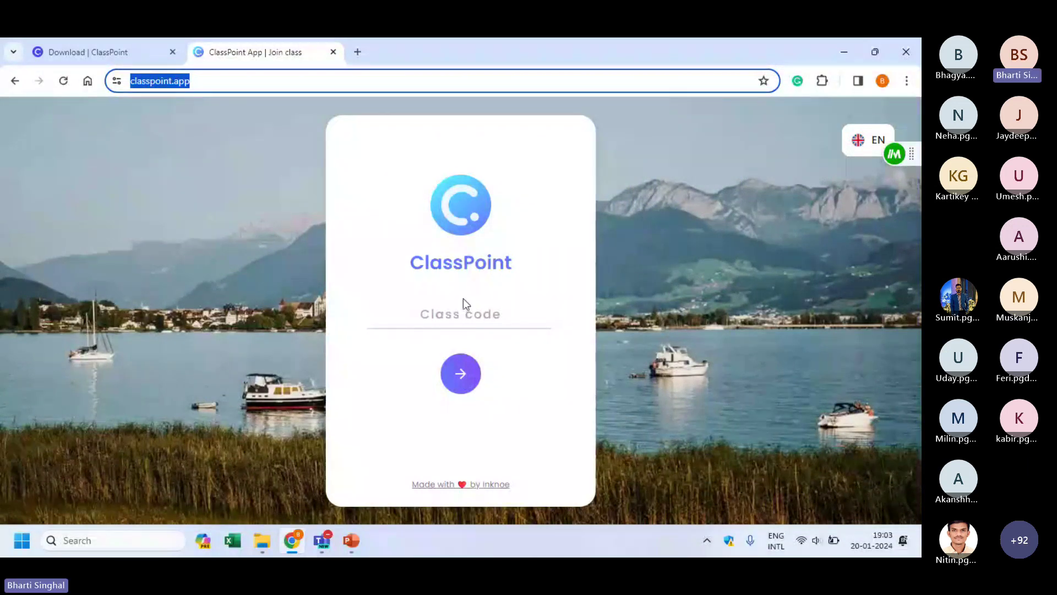
pyautogui.click(462, 314)
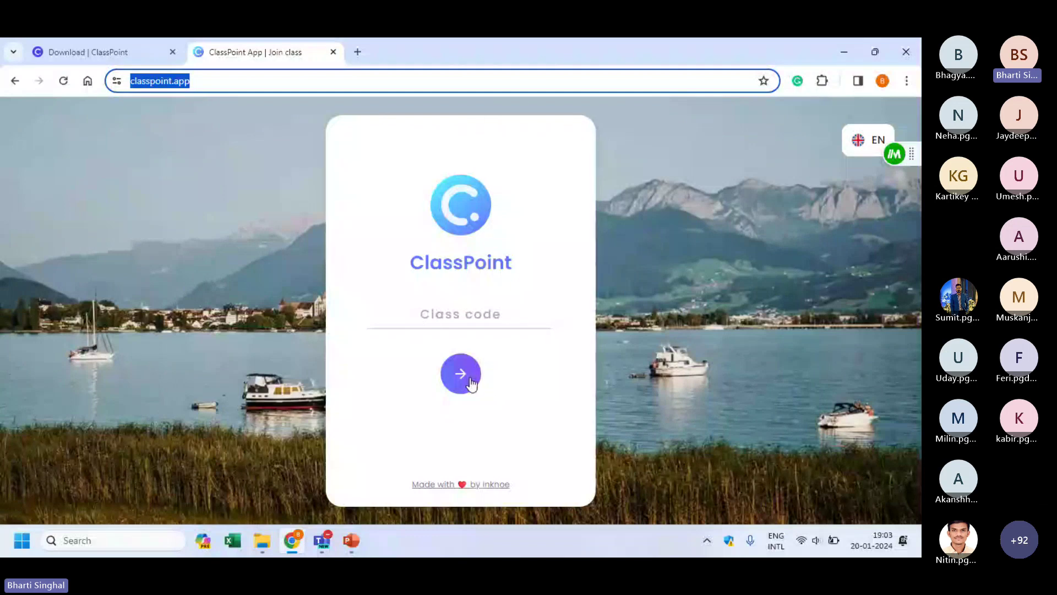
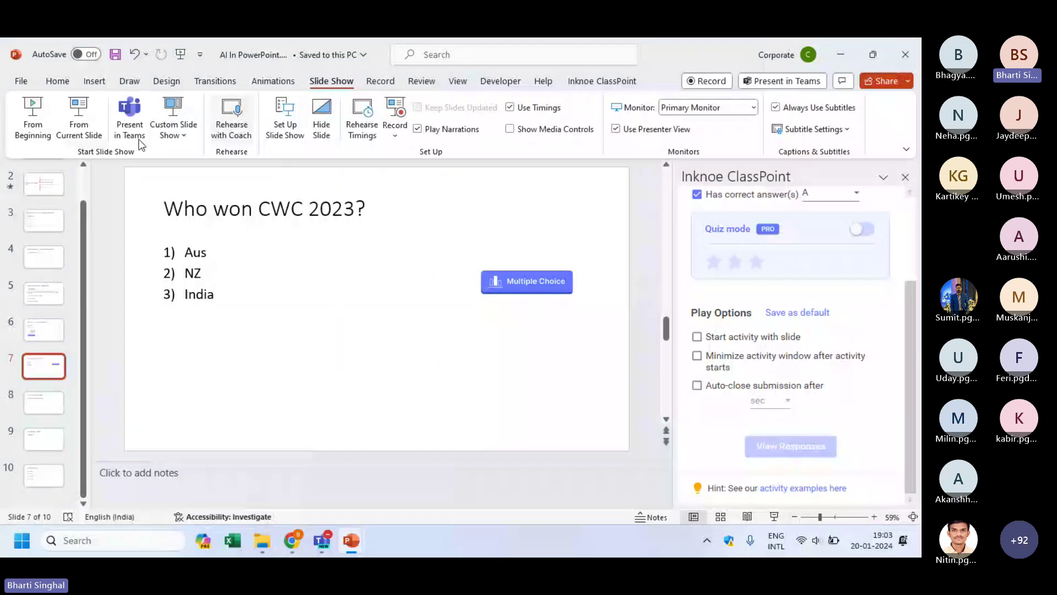
# Run the CWC 2023 quiz live, close submissions, reveal A as correct, then exit the slide show
pyautogui.click(79, 124)
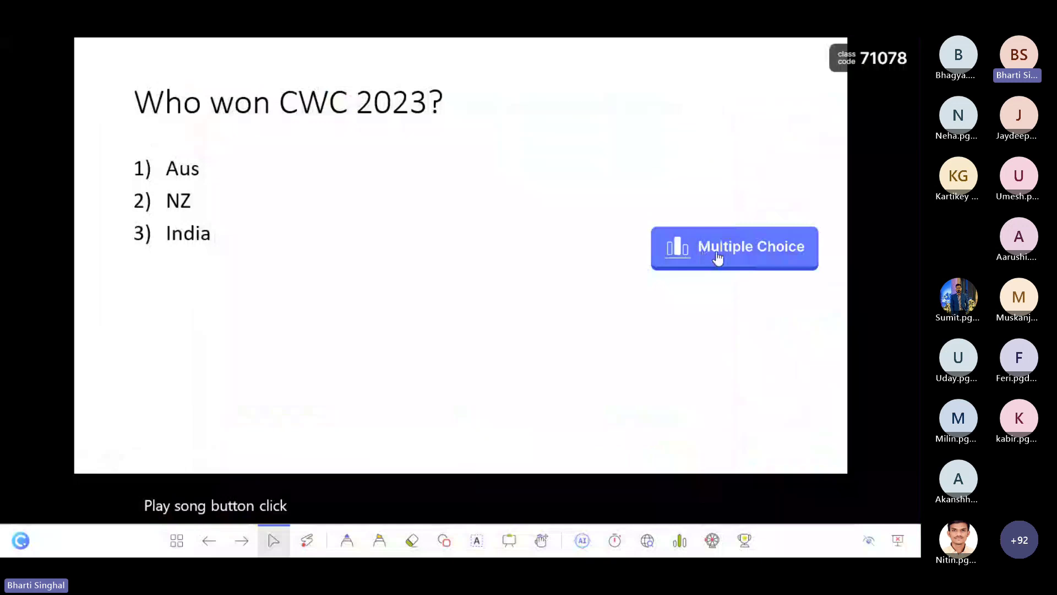
pyautogui.click(713, 255)
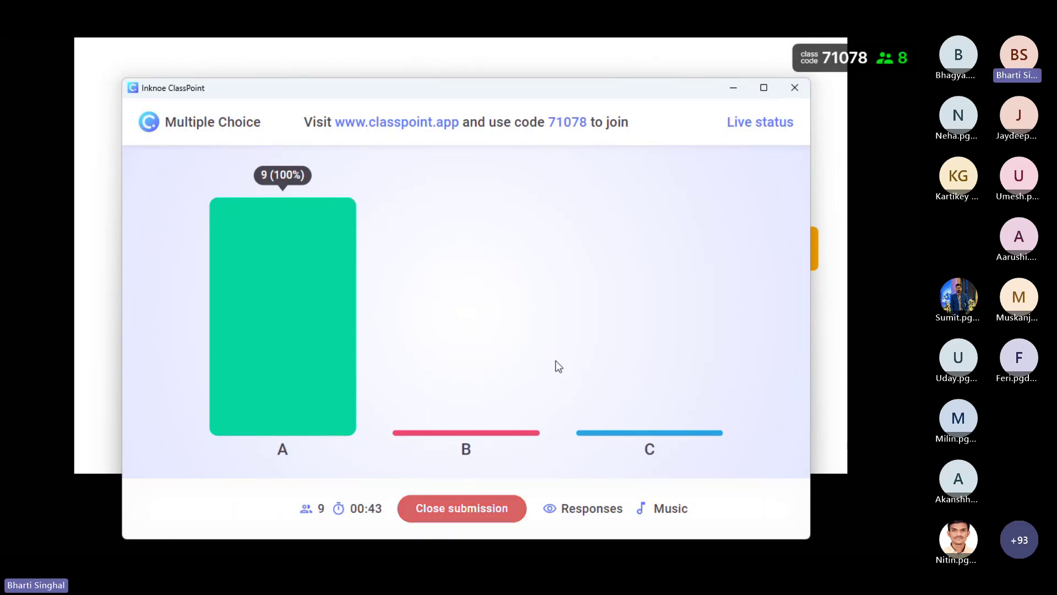
pyautogui.click(487, 507)
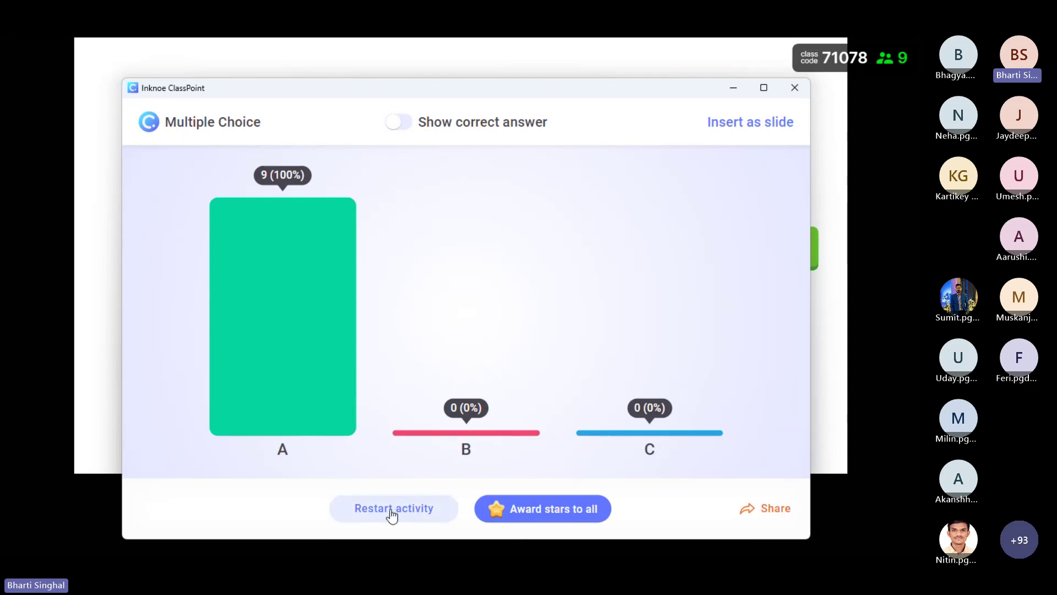
pyautogui.click(400, 124)
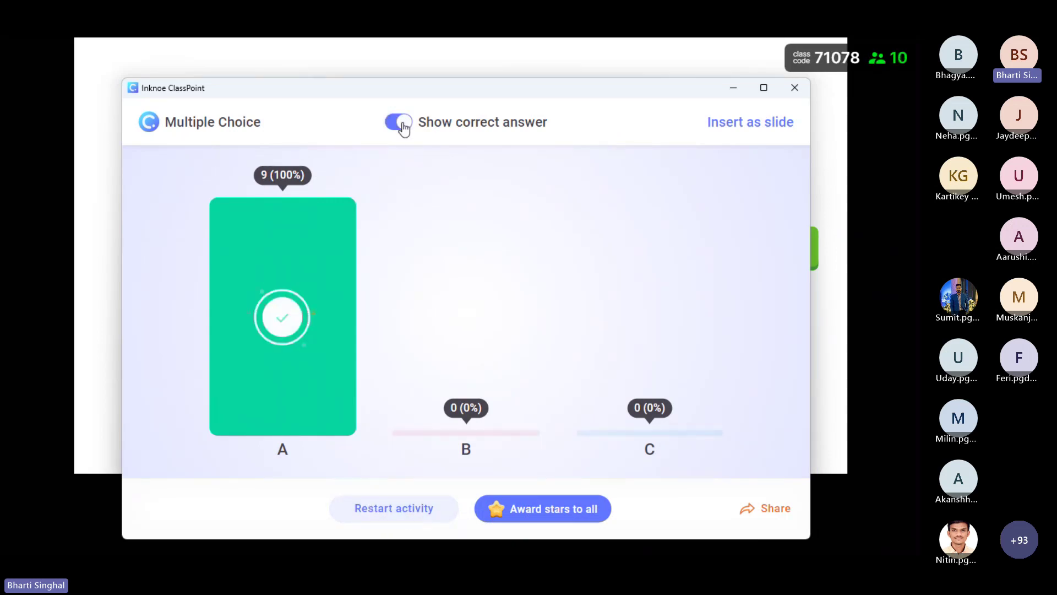
pyautogui.click(811, 83)
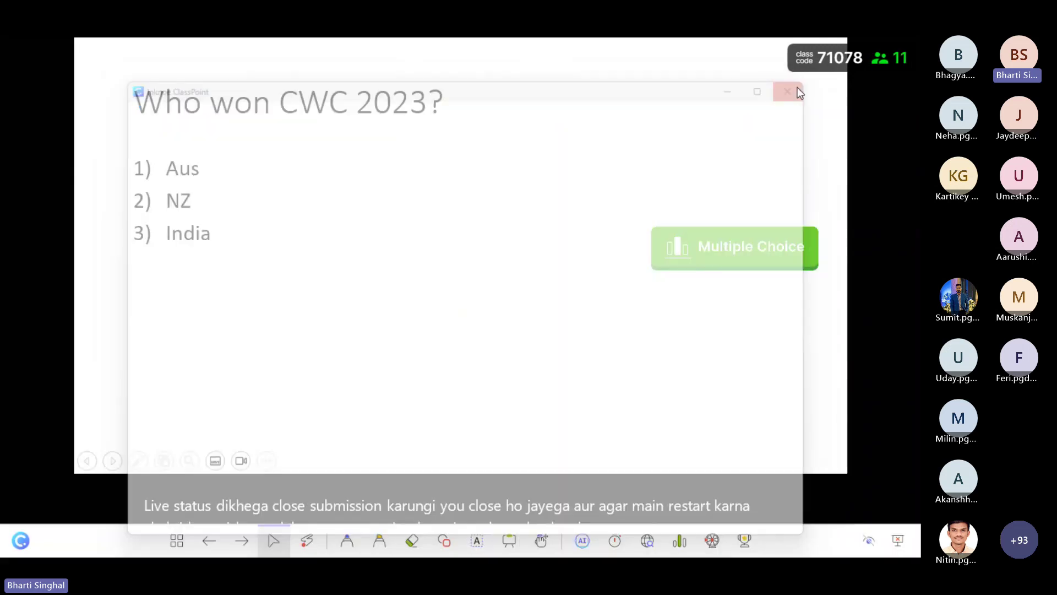
pyautogui.press('Escape')
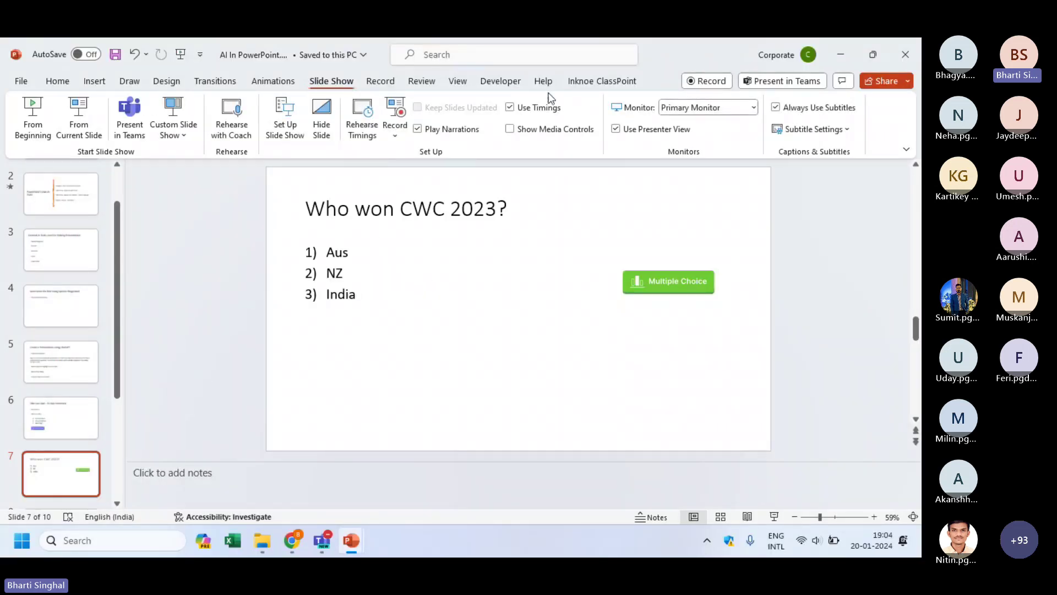
# Delete the 'Who won CWC 2023?' quiz slide (slide 7)
pyautogui.click(594, 81)
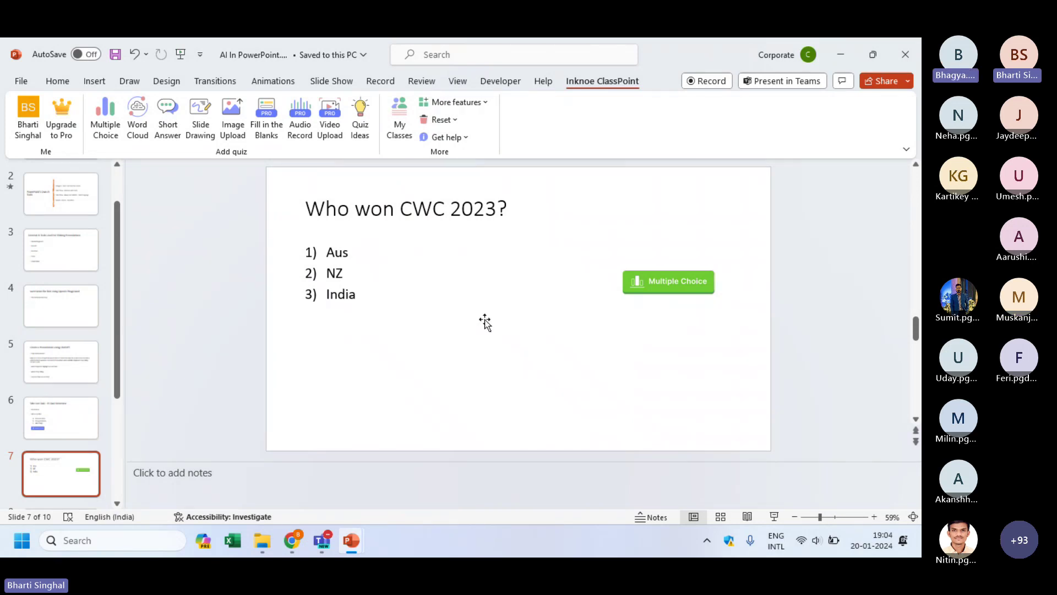
pyautogui.rightClick(69, 474)
pyautogui.click(134, 302)
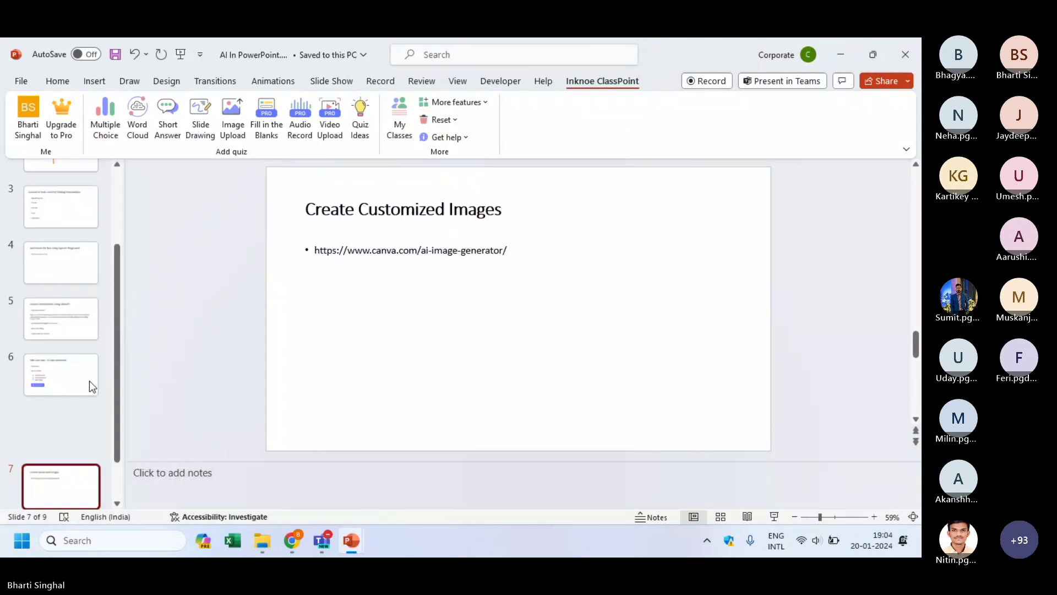
# Shrink the Canva link text box on the Create Customized Images slide, then go to slide 8
pyautogui.click(73, 370)
pyautogui.click(57, 419)
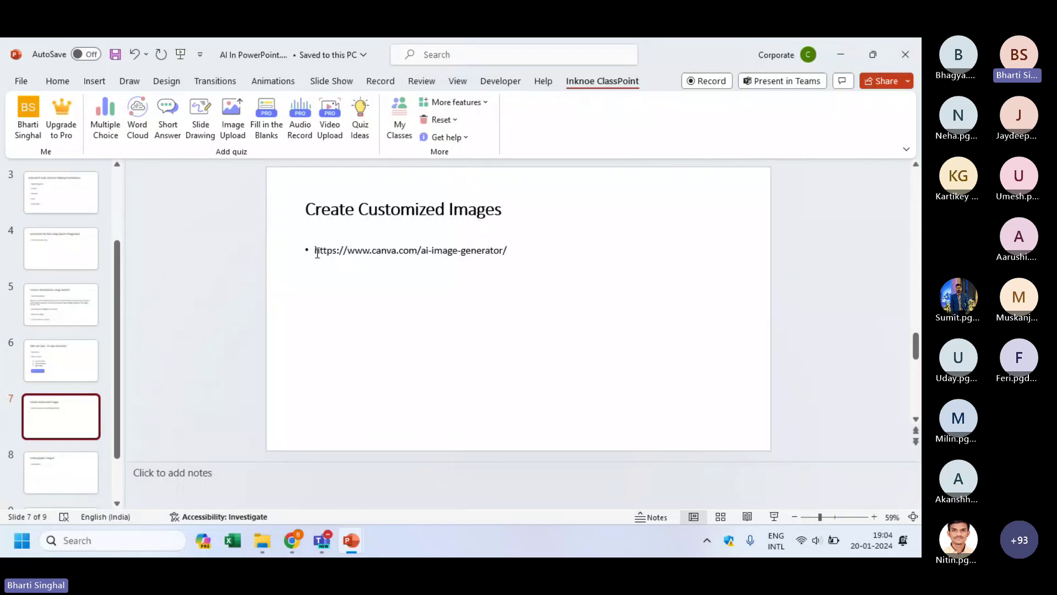
pyautogui.moveTo(317, 253); pyautogui.dragTo(502, 251)
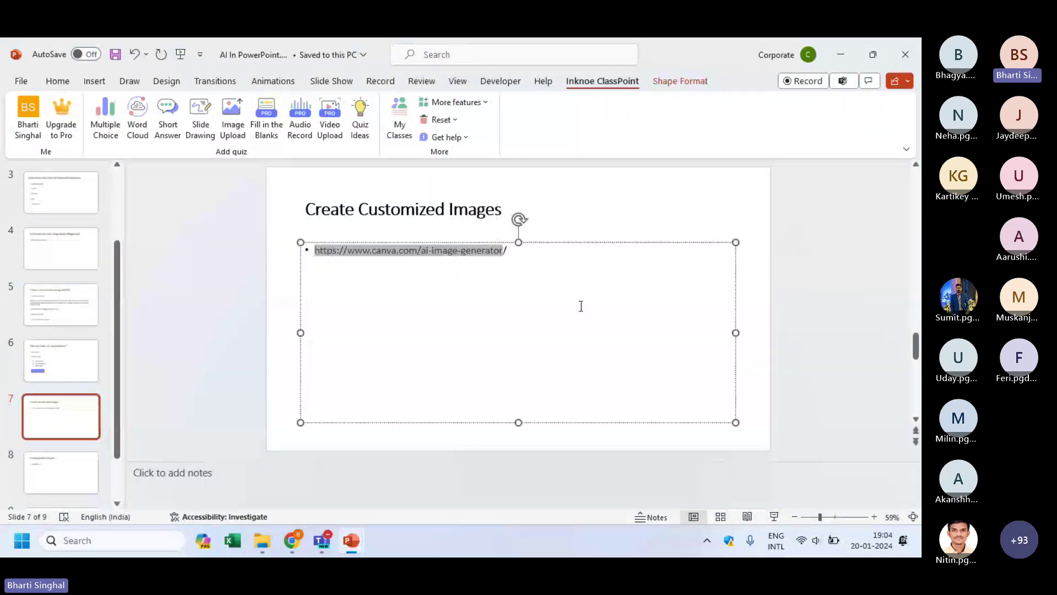
pyautogui.moveTo(517, 420); pyautogui.dragTo(517, 309)
pyautogui.click(517, 377)
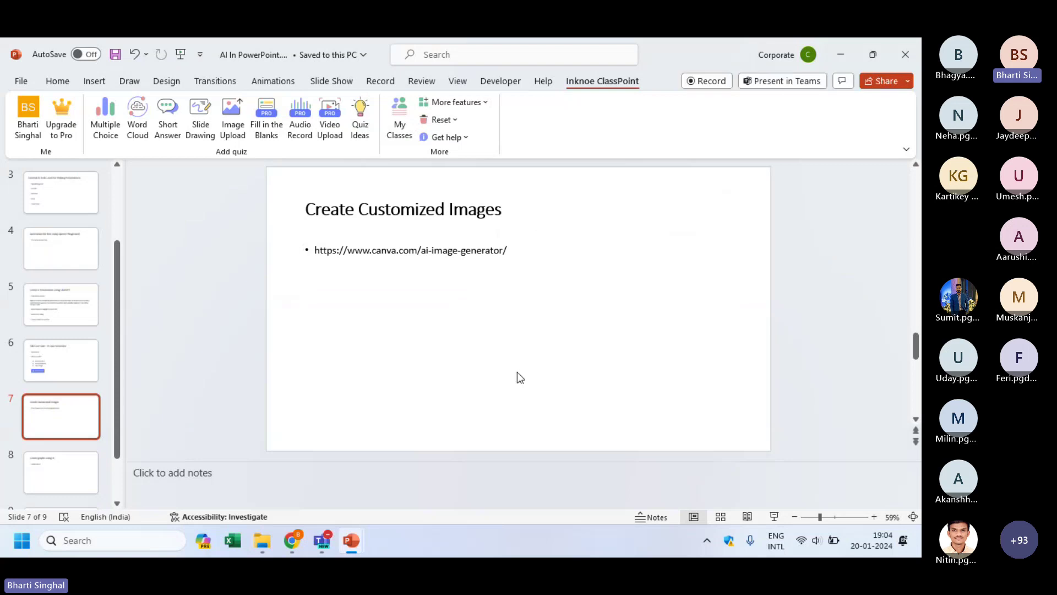
pyautogui.click(47, 479)
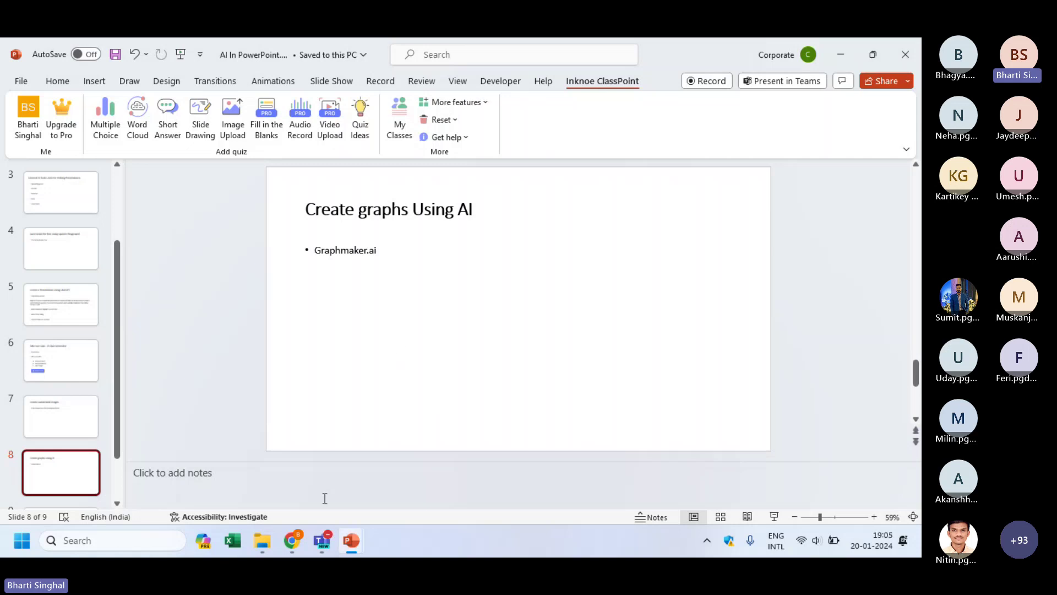
# Open graphmaker.ai in Chrome
pyautogui.click(298, 548)
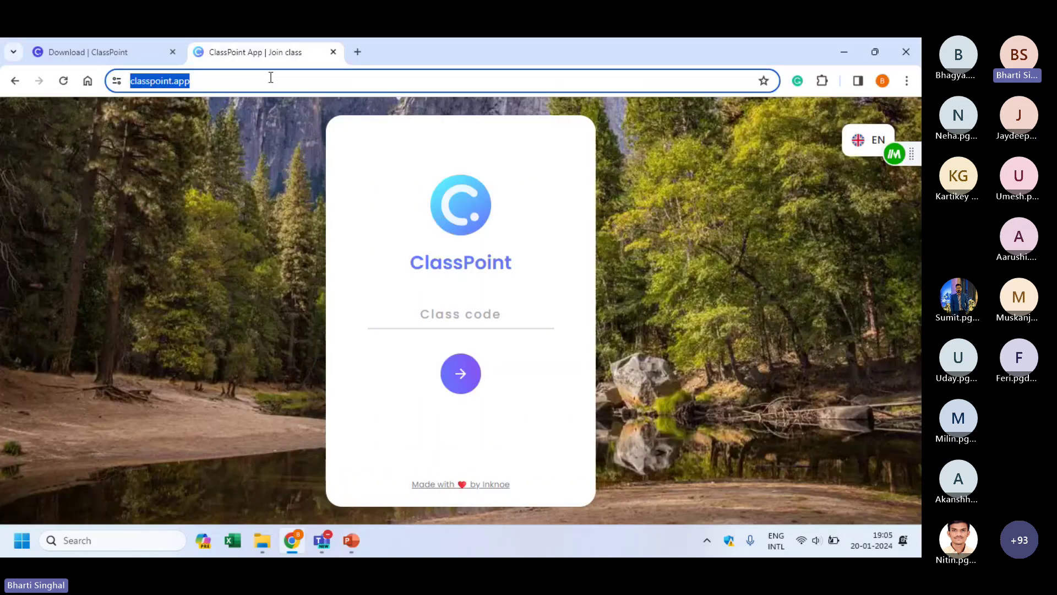
pyautogui.write('graphmak')
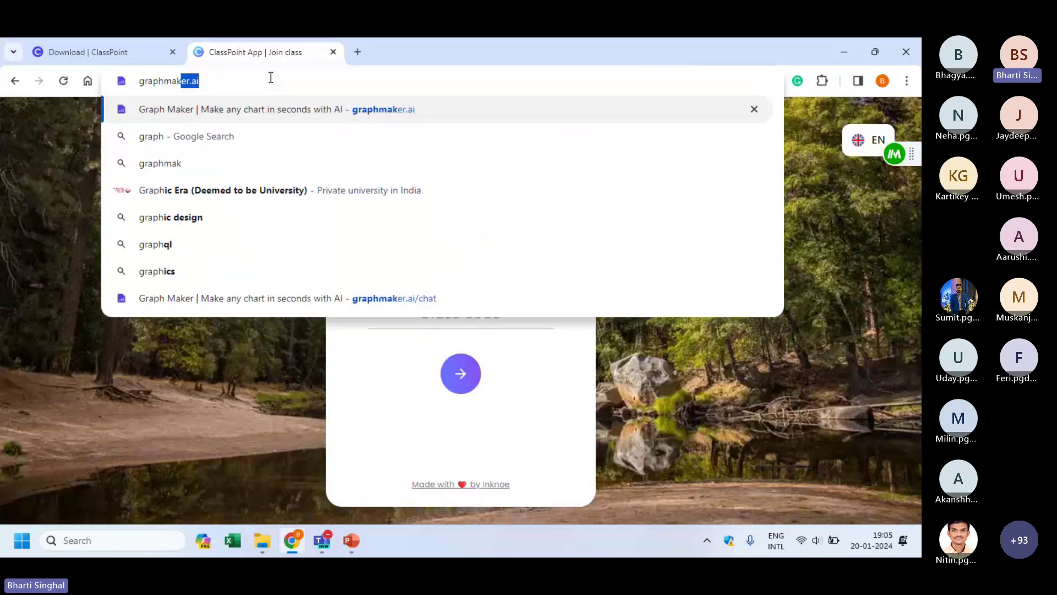
pyautogui.press('Return')
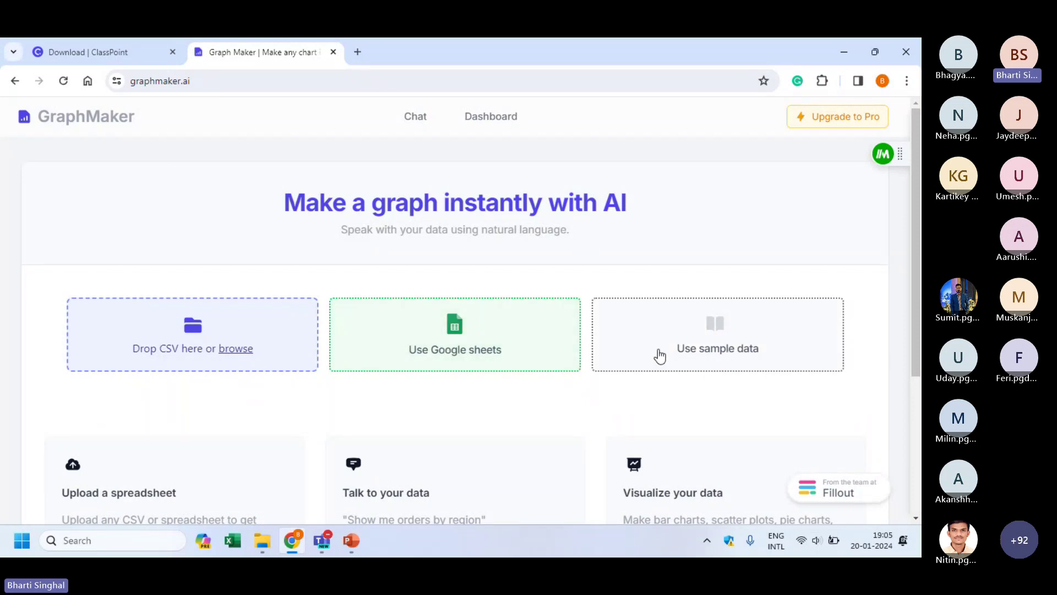
# Browse OneDrive to internship > Marketing and select Sales.csv for upload
pyautogui.click(234, 350)
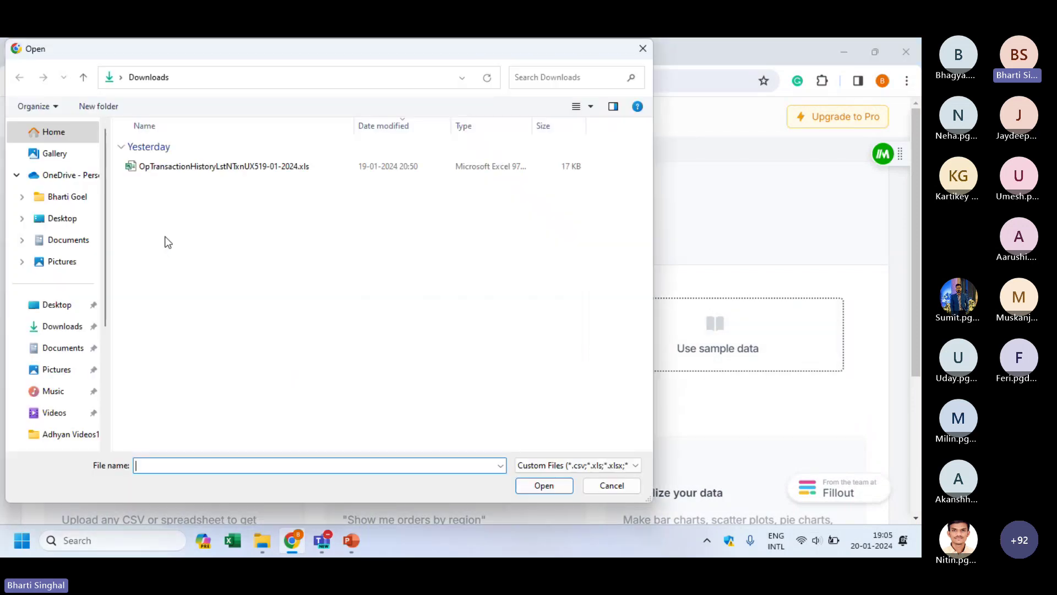
pyautogui.click(66, 197)
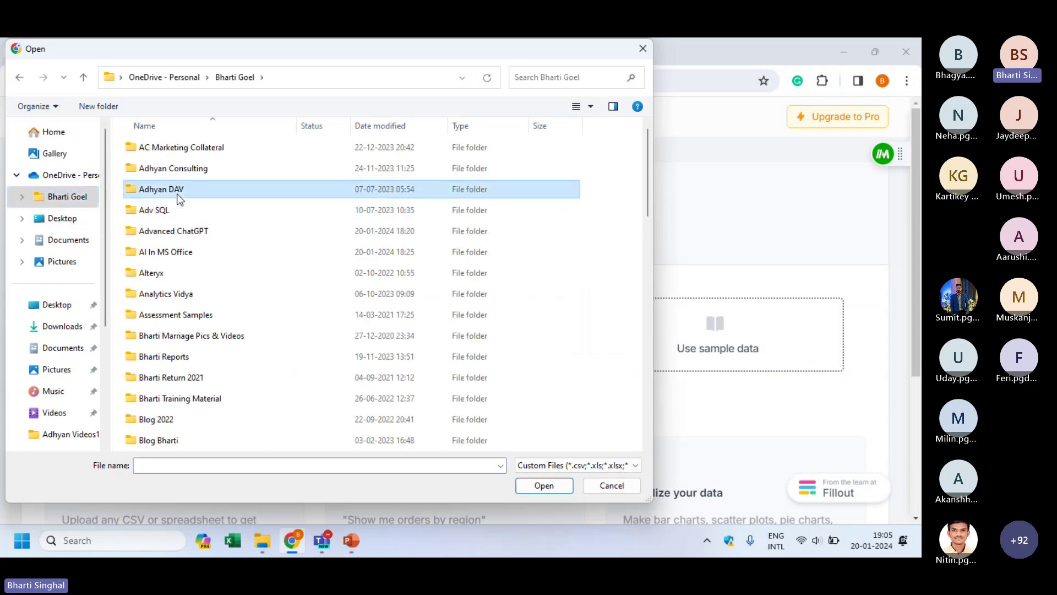
pyautogui.scroll(-15, 187, 187)
pyautogui.doubleClick(200, 147)
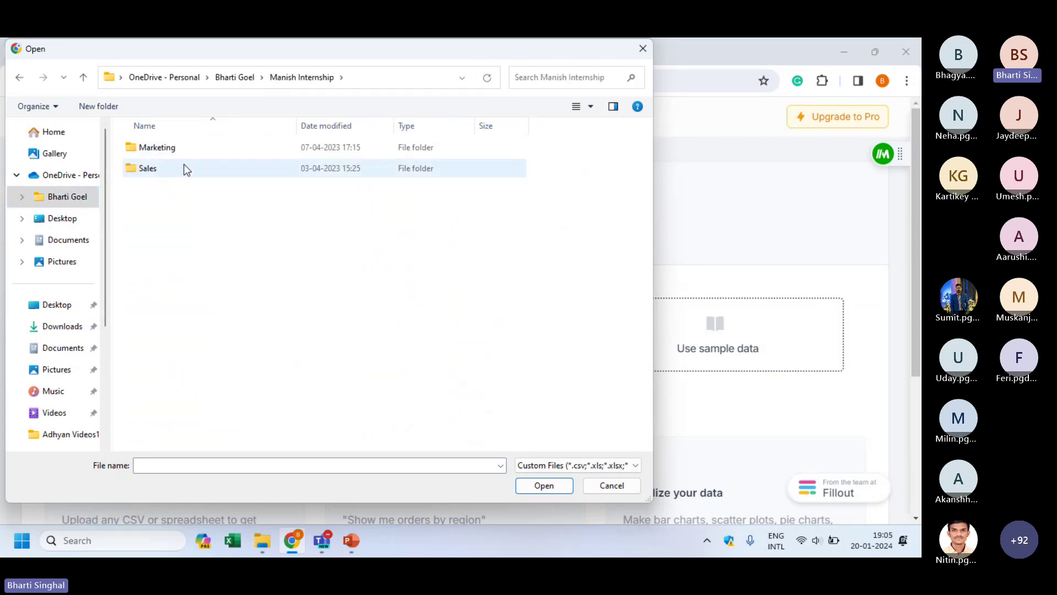
pyautogui.doubleClick(189, 155)
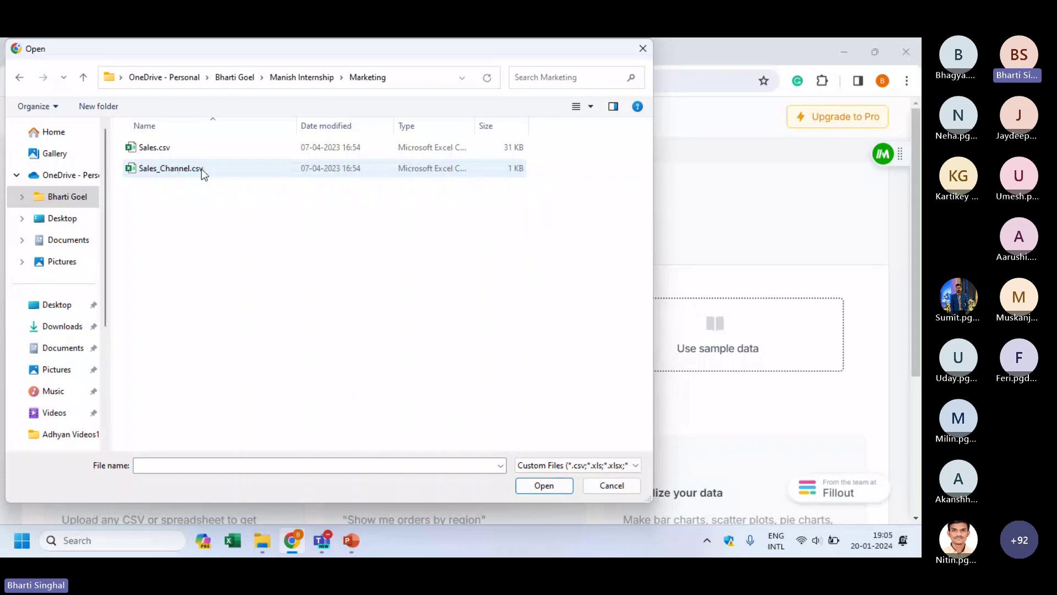
pyautogui.click(157, 149)
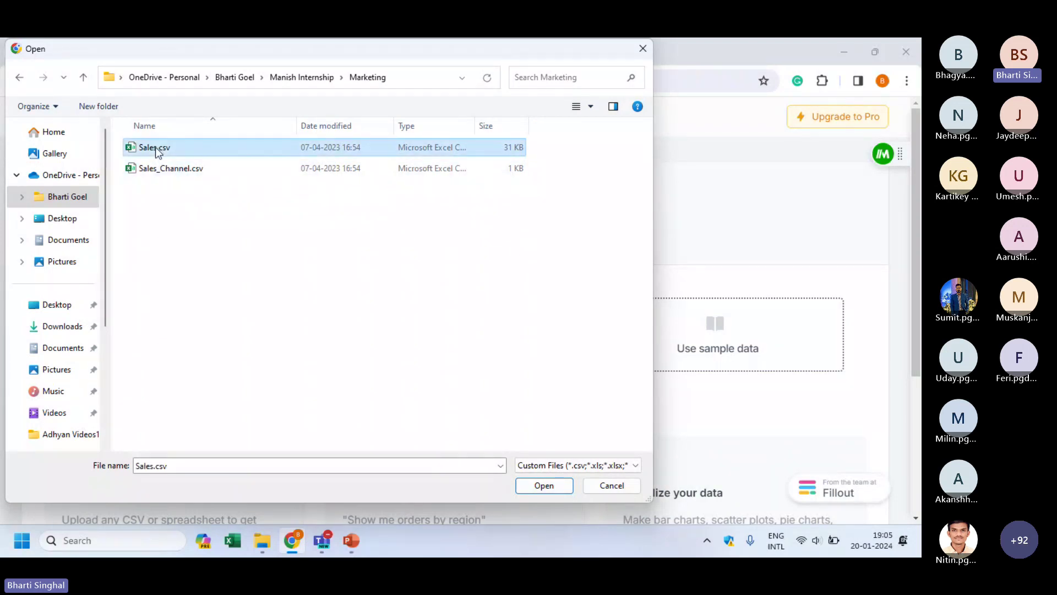
# Upload Sales.csv and send 'please create a line chart for year wise sales'
pyautogui.click(553, 487)
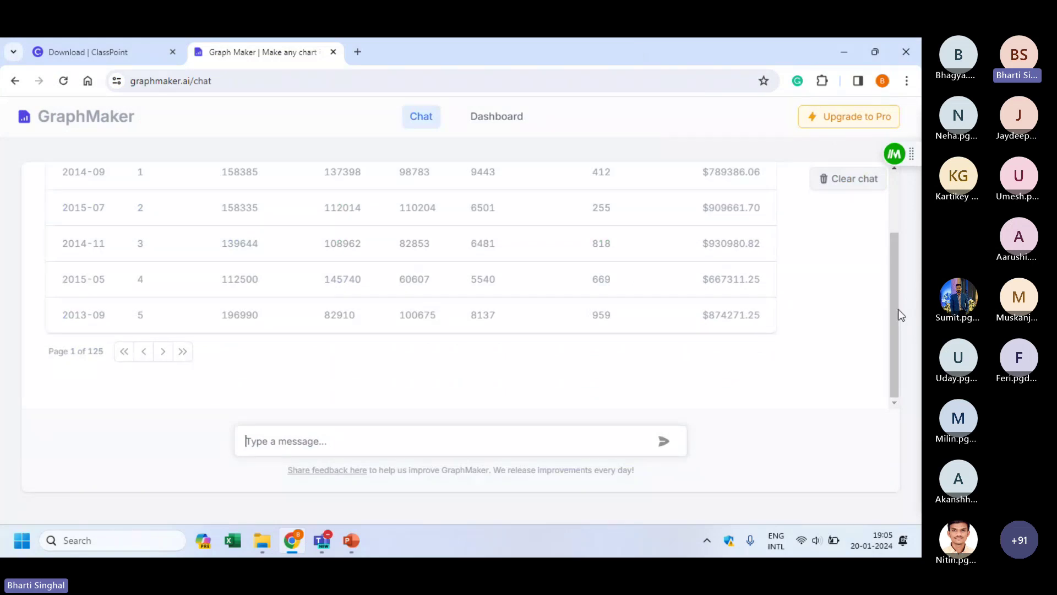
pyautogui.moveTo(894, 303); pyautogui.dragTo(895, 258)
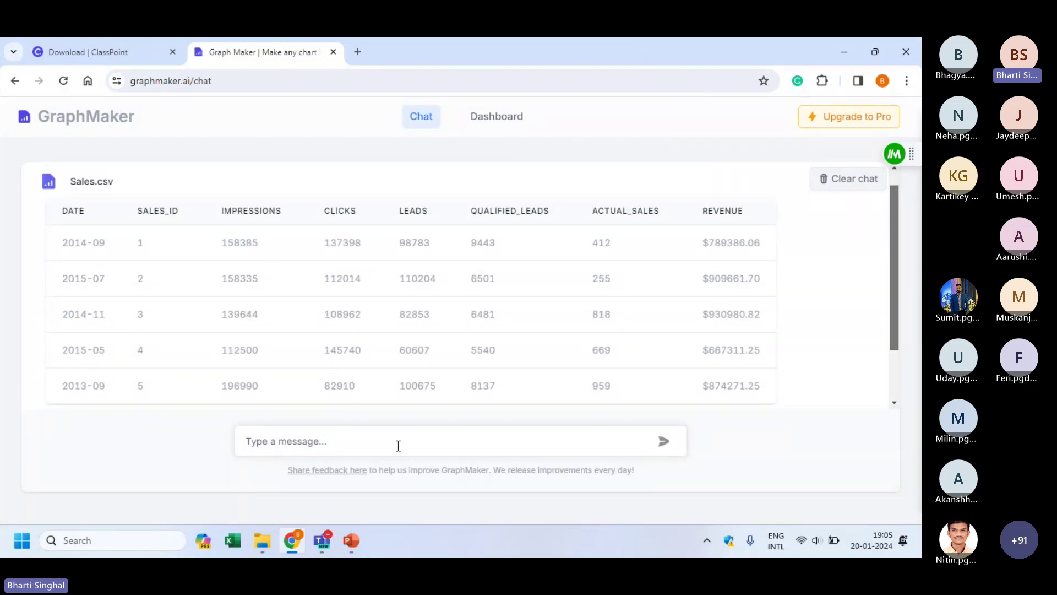
pyautogui.write('please ')
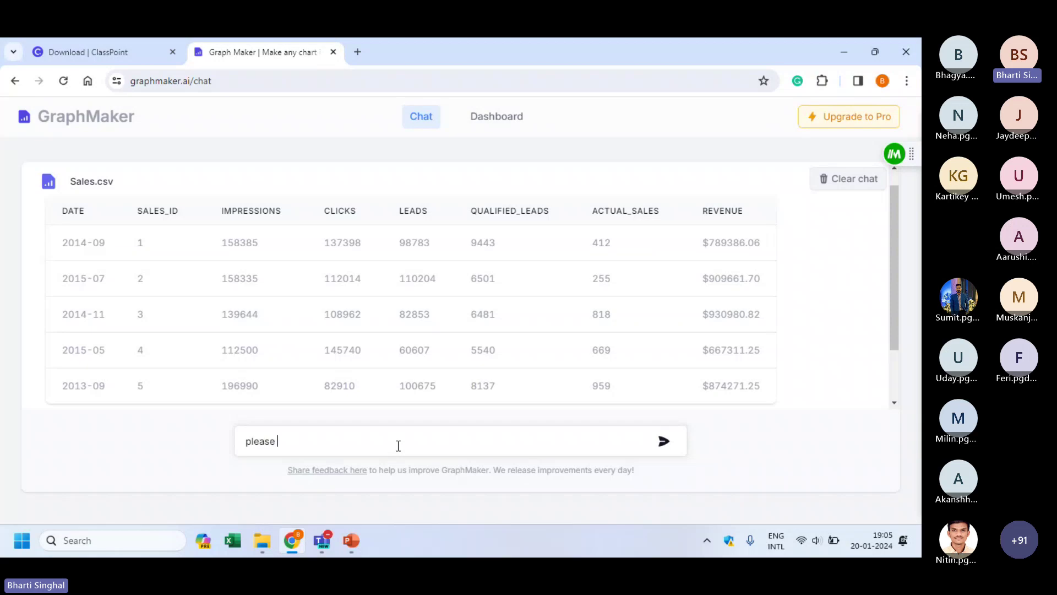
pyautogui.write('create a ')
pyautogui.write('line chart')
pyautogui.write(' for y')
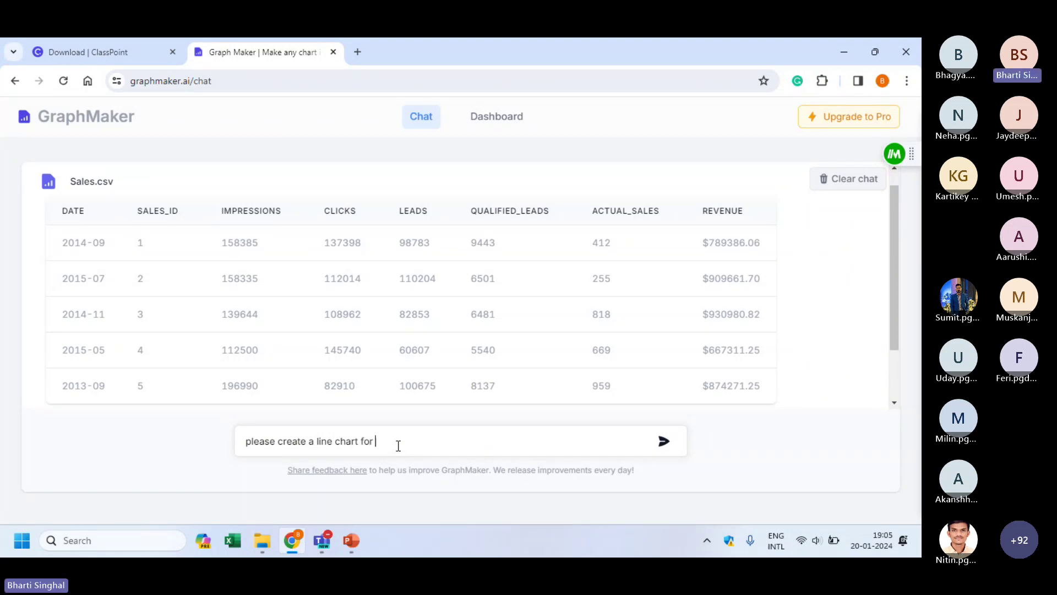
pyautogui.write('ear wise s')
pyautogui.write('ales')
pyautogui.press('Return')
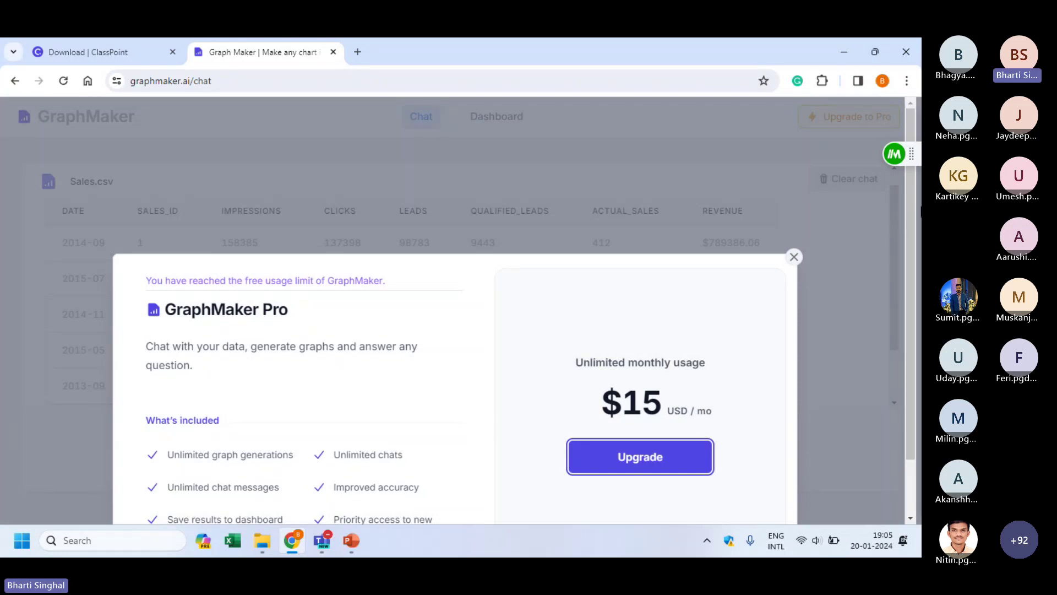
# Dismiss the GraphMaker Pro $15 USD/mo upgrade popup, then bring up Chrome's menu
pyautogui.scroll(-2, 920, 286)
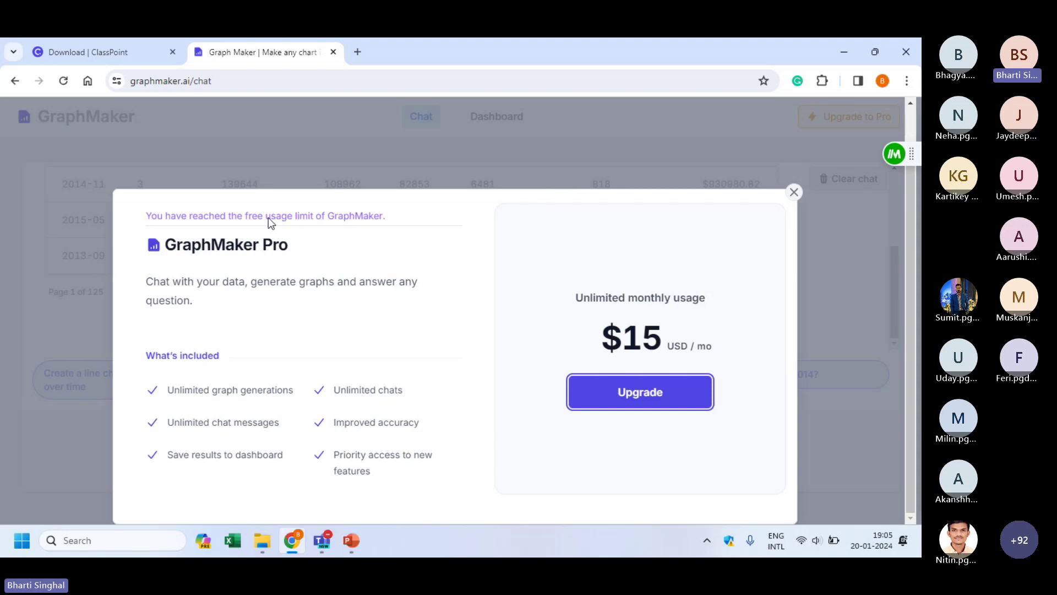
pyautogui.click(794, 191)
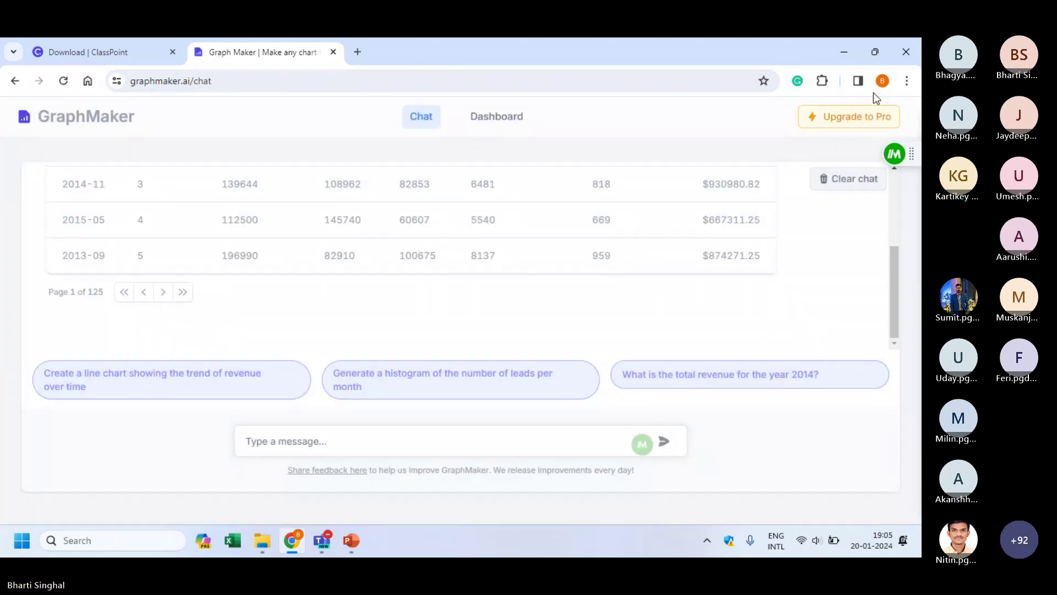
pyautogui.click(906, 80)
# Open a Chrome Incognito window and load graphmaker.ai
pyautogui.click(738, 155)
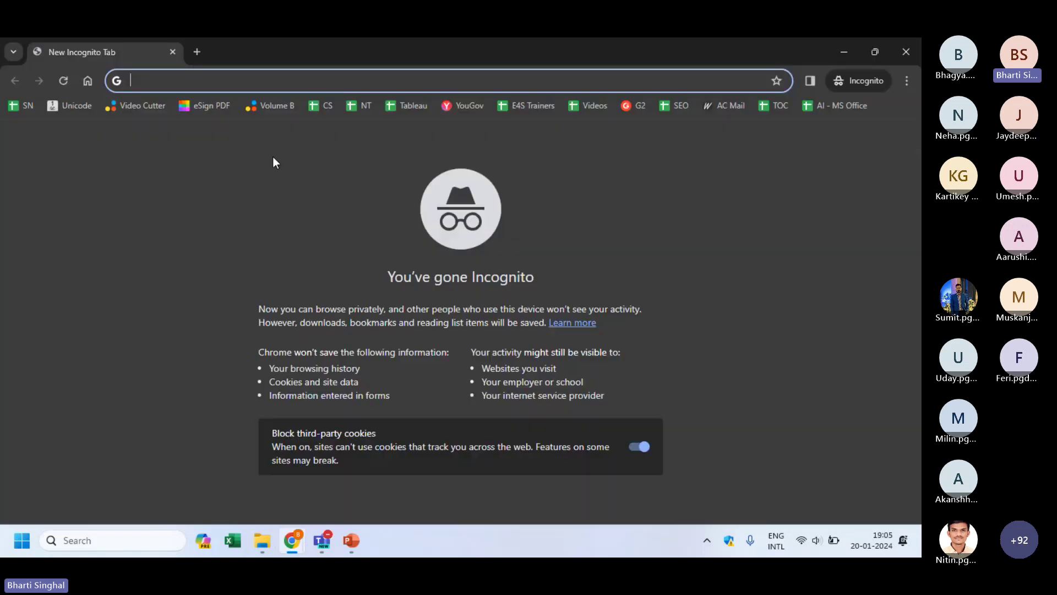
pyautogui.write('ra')
pyautogui.press('BackSpace')
pyautogui.press('BackSpace')
pyautogui.press('BackSpace')
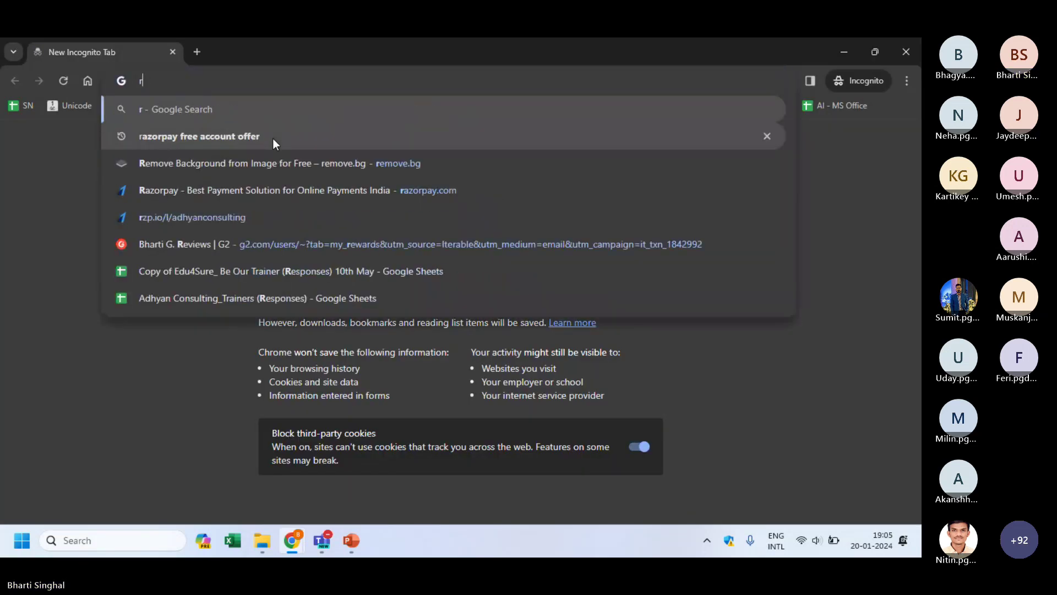
pyautogui.write('graphmaker.ai')
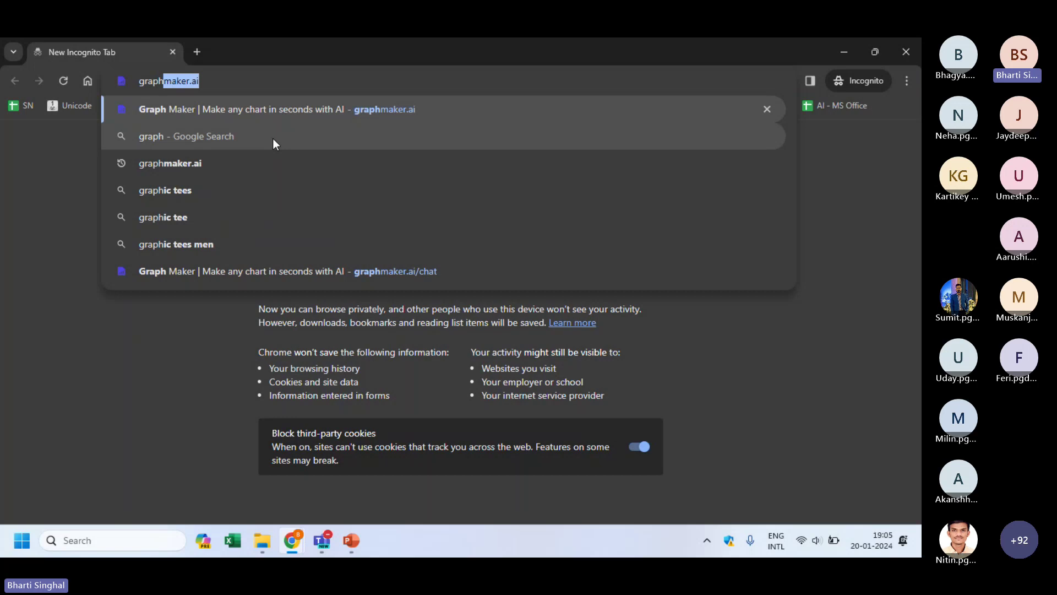
pyautogui.press('Return')
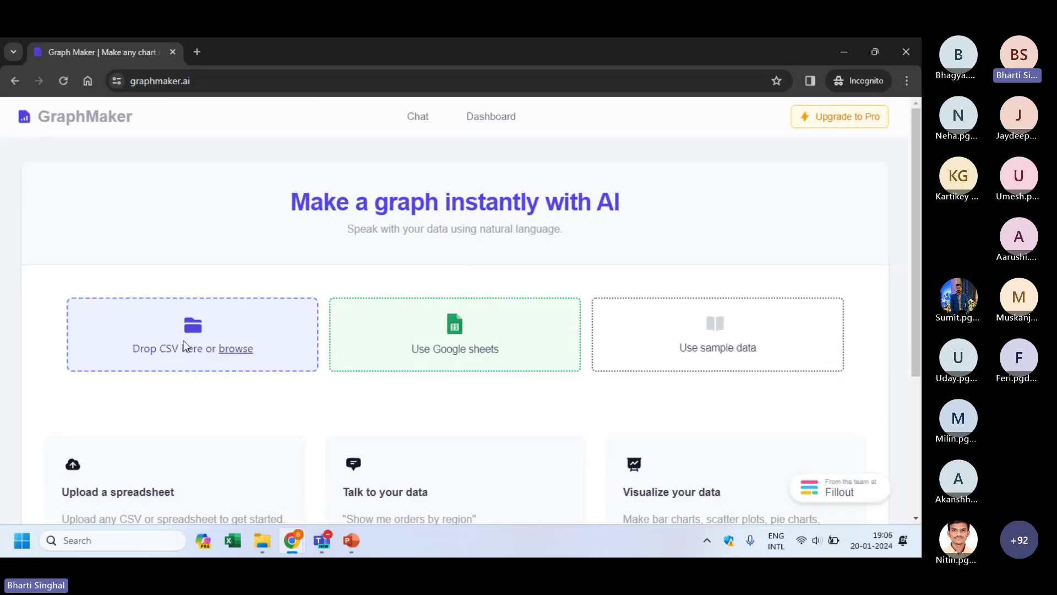
# Upload Sales.csv from the Marketing folder and complete sign-up with an email address
pyautogui.click(245, 349)
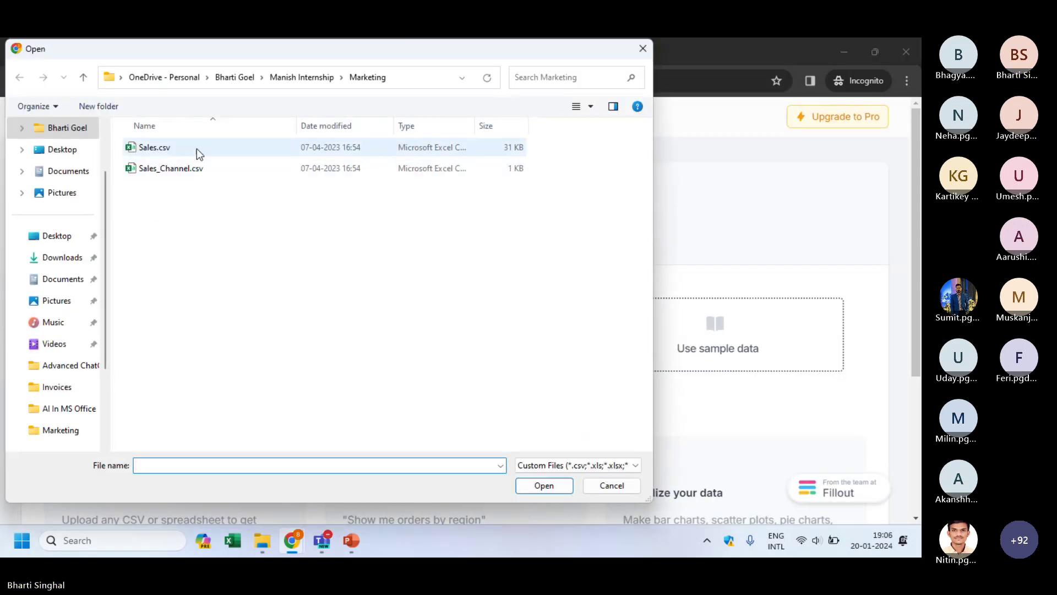
pyautogui.click(198, 148)
pyautogui.click(561, 485)
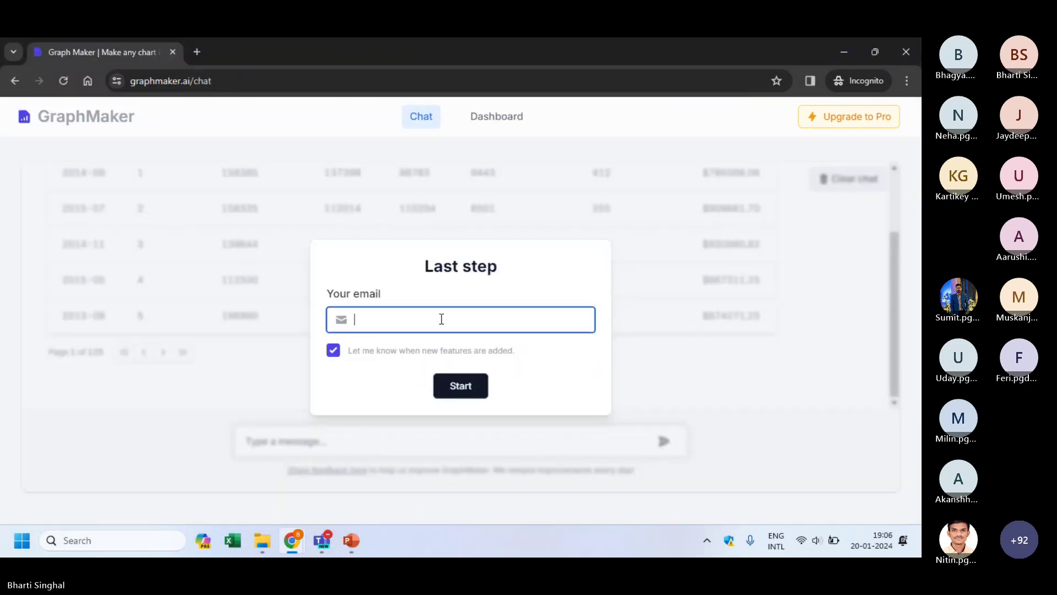
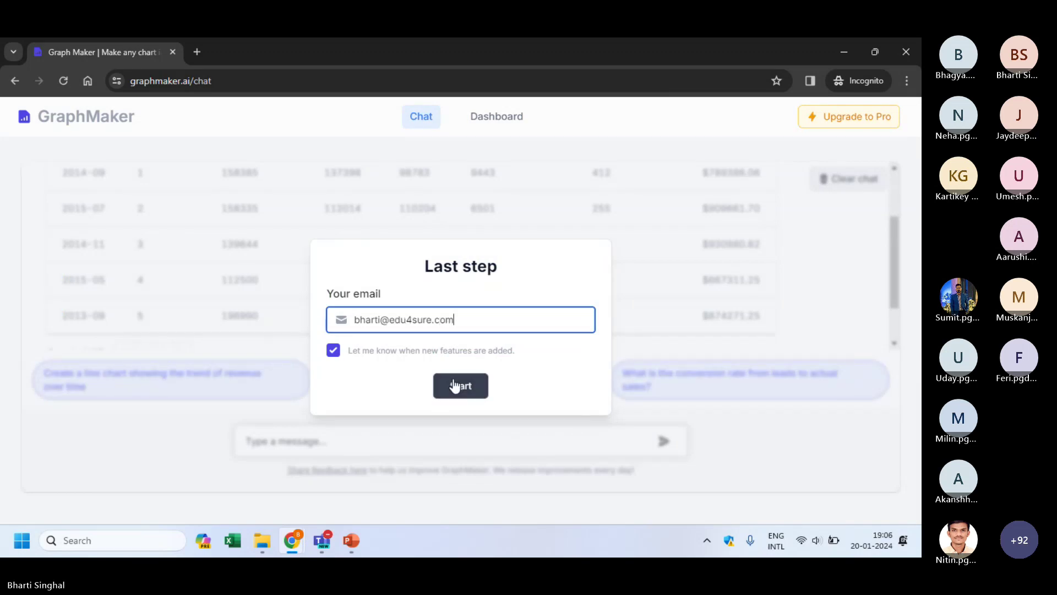
pyautogui.click(455, 385)
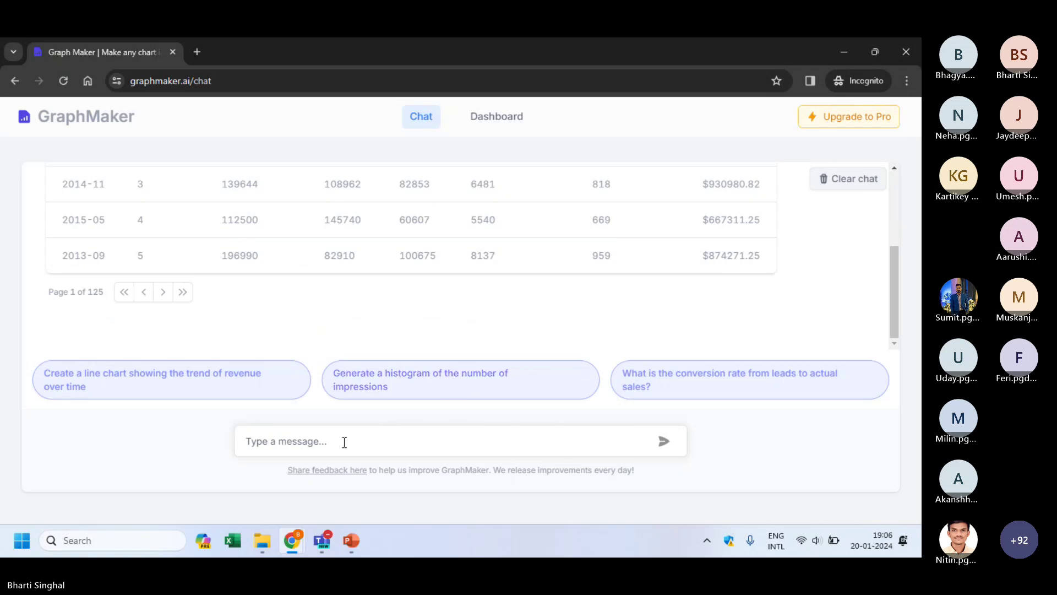
# Send the prompt 'please create a line chart showing year wise sales'
pyautogui.write('please c')
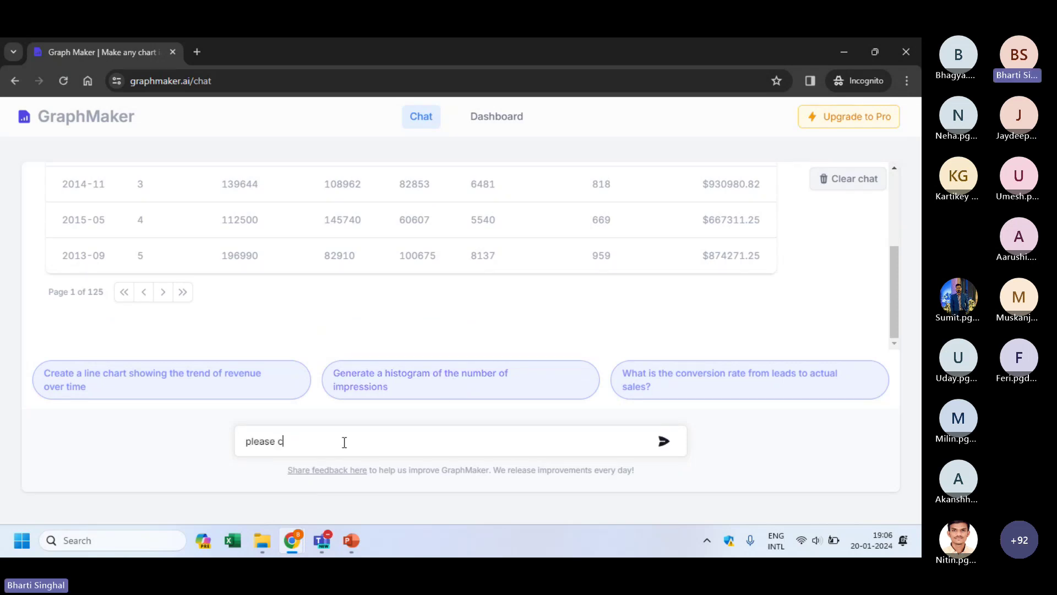
pyautogui.write('reate a line ch')
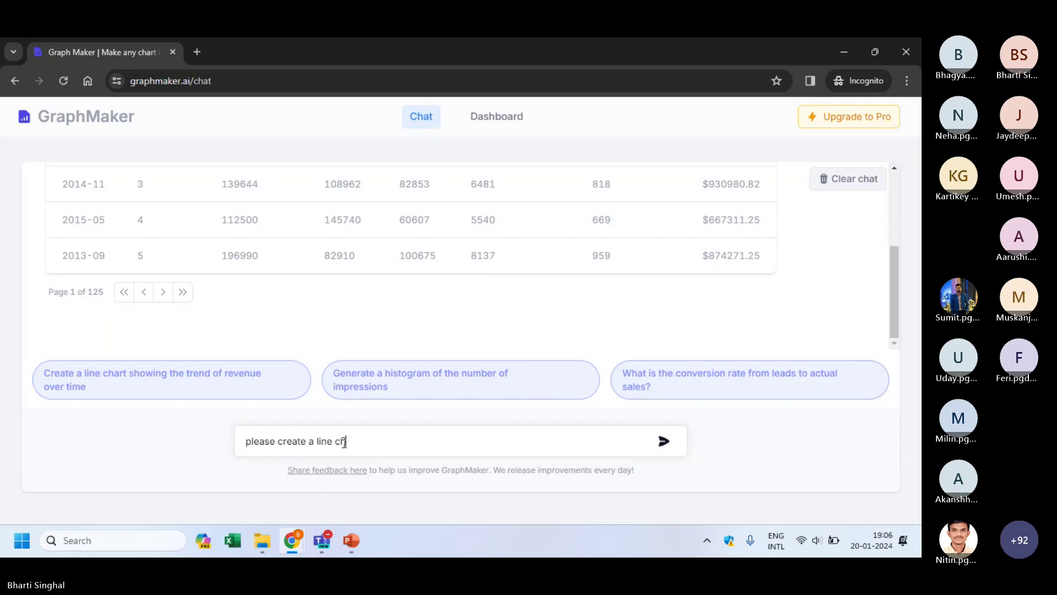
pyautogui.write('art showin')
pyautogui.write('g year w')
pyautogui.write('ise sales')
pyautogui.press('Return')
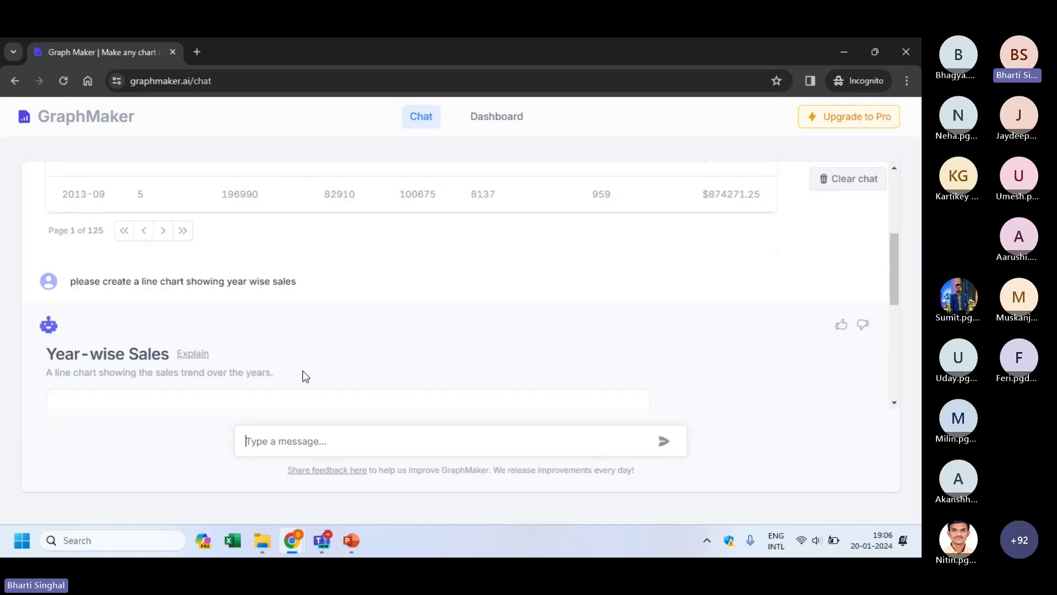
# Review the Year-wise Sales line chart, scrolling to see its year axis
pyautogui.moveTo(893, 363); pyautogui.dragTo(892, 317)
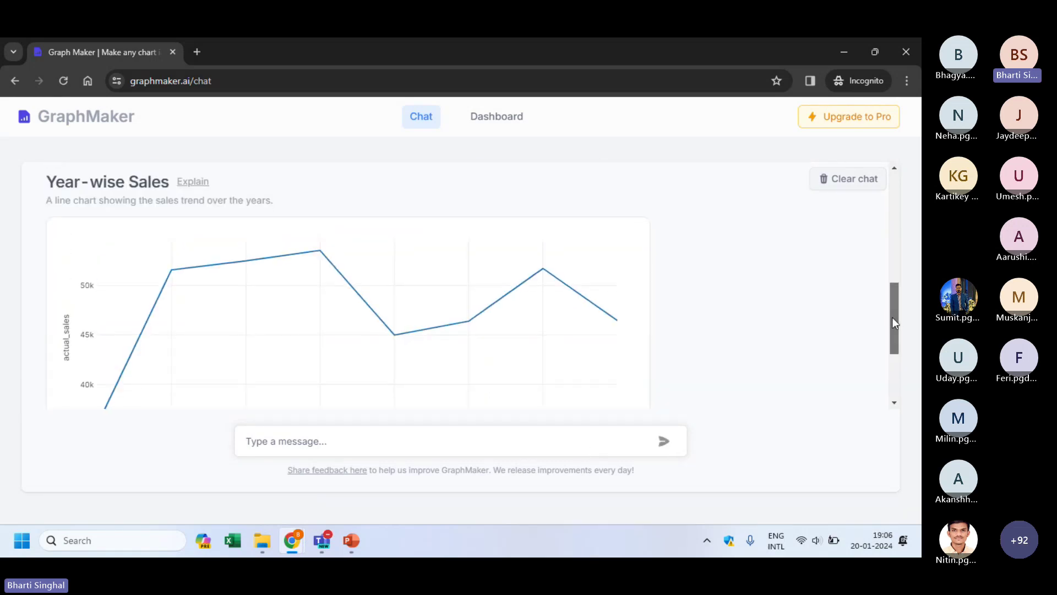
pyautogui.rightClick(323, 322)
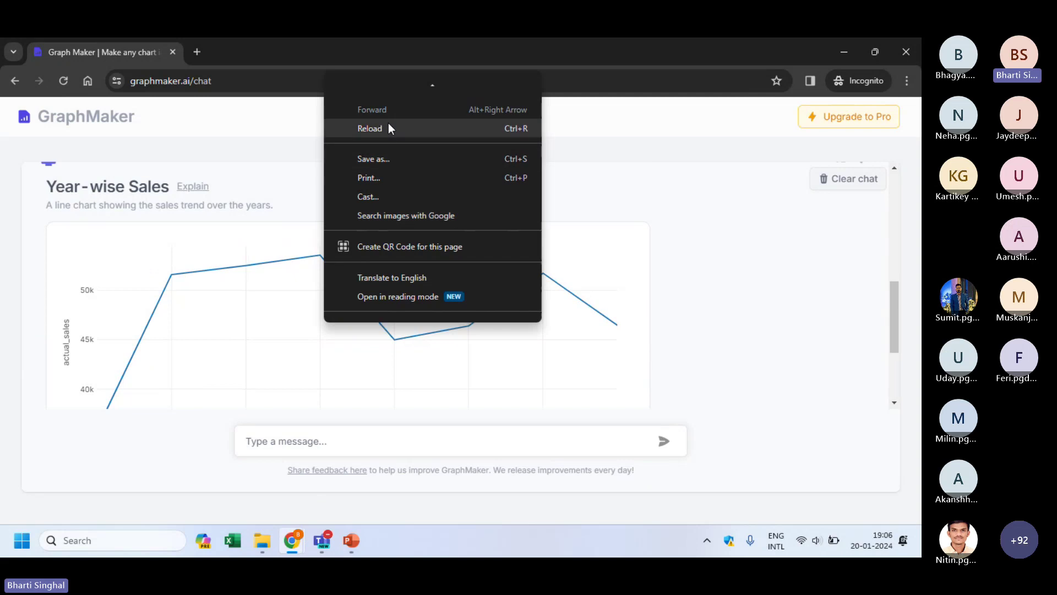
pyautogui.click(400, 343)
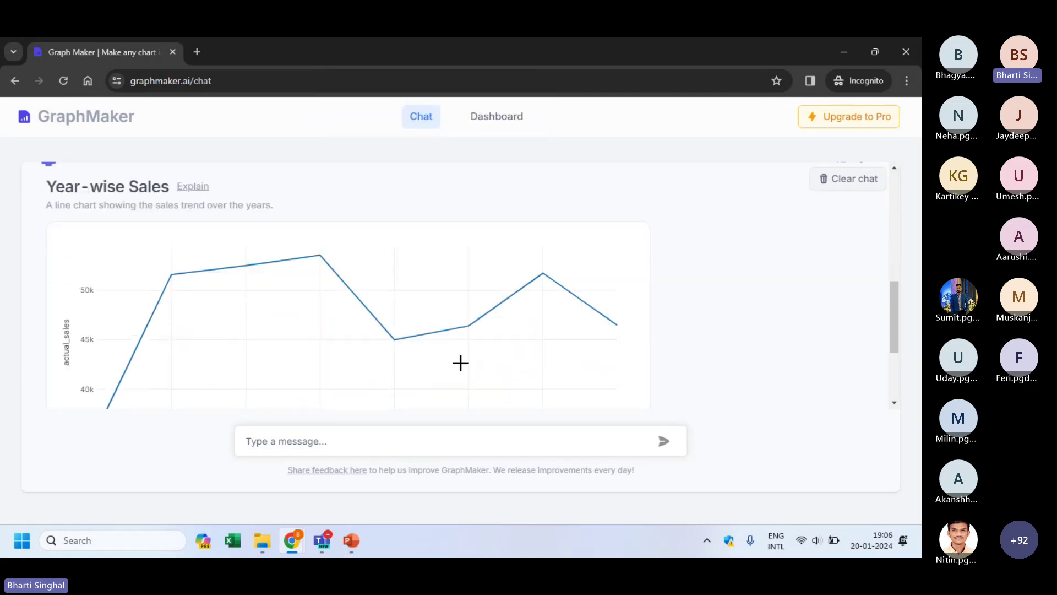
pyautogui.rightClick(319, 276)
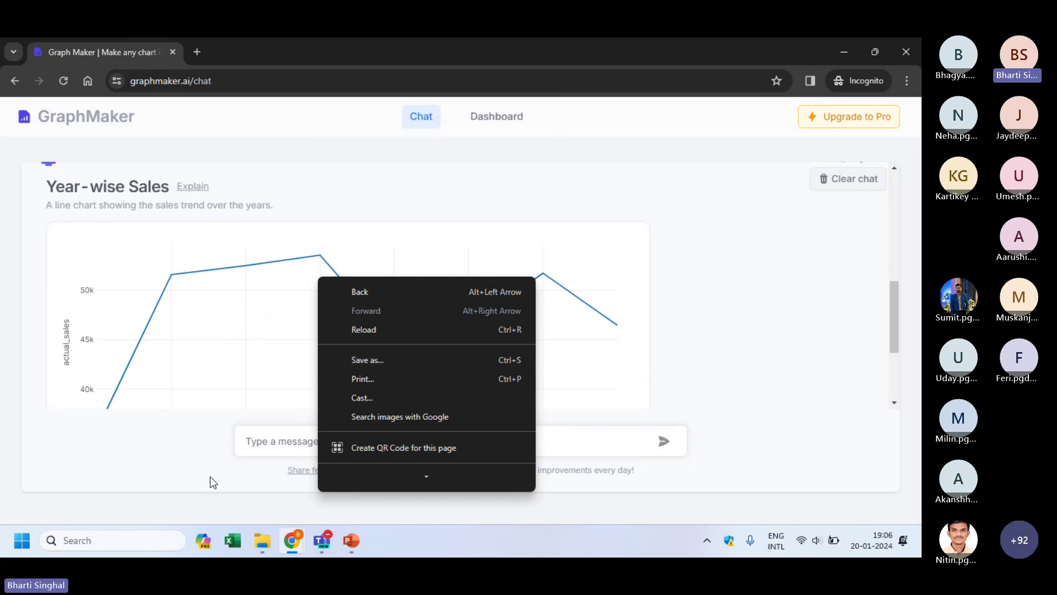
pyautogui.click(717, 312)
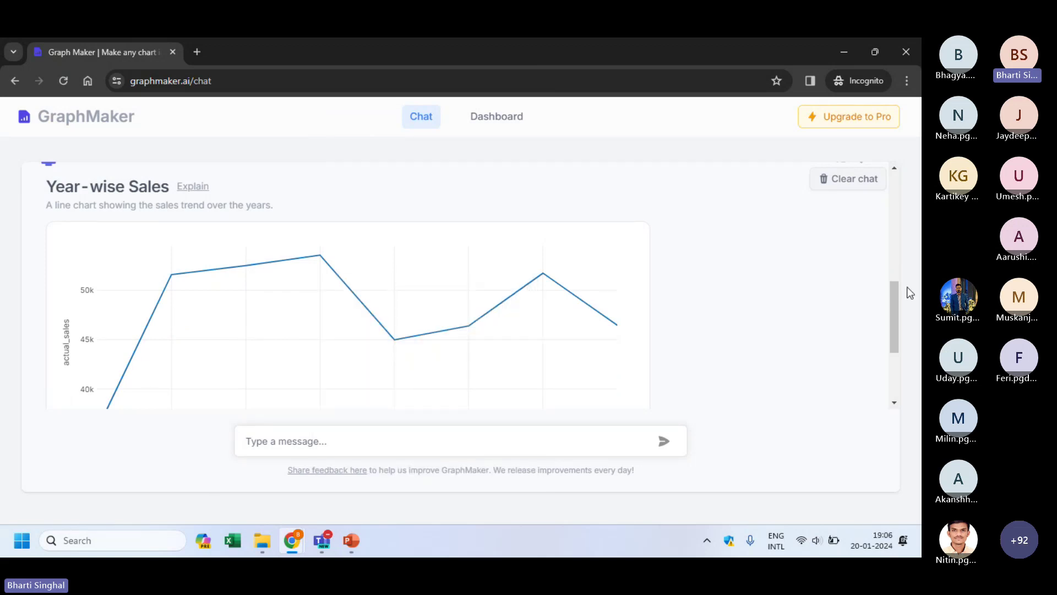
pyautogui.moveTo(891, 308); pyautogui.dragTo(891, 345)
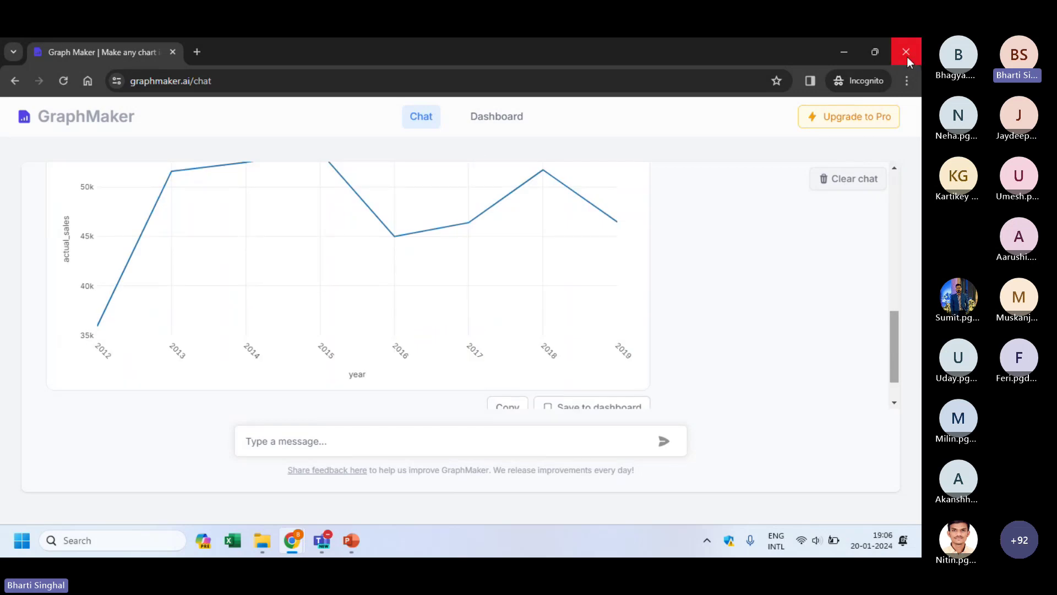
# Close the Incognito window, the GraphMaker tab and Chrome to return to PowerPoint
pyautogui.click(173, 51)
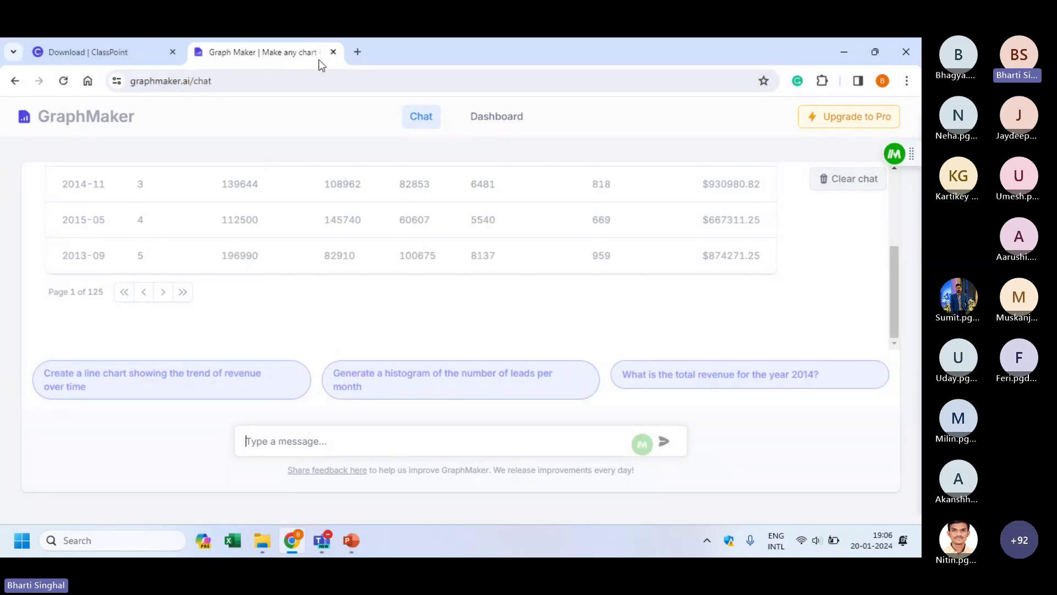
pyautogui.click(333, 52)
pyautogui.click(173, 52)
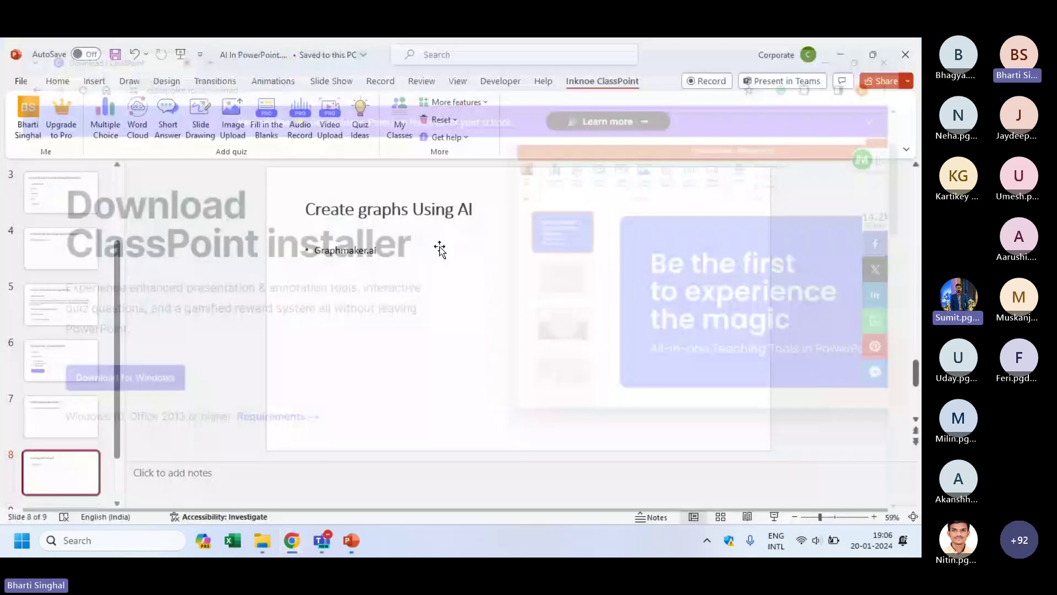
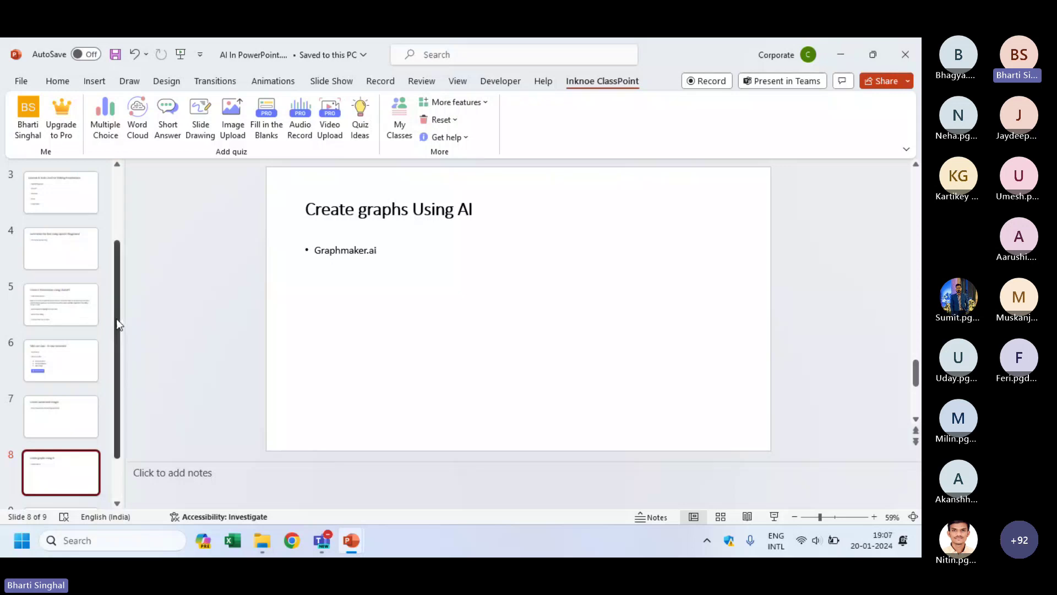
# Close the AI In PowerPoint presentation, discarding its unsaved changes
pyautogui.scroll(-2, 119, 347)
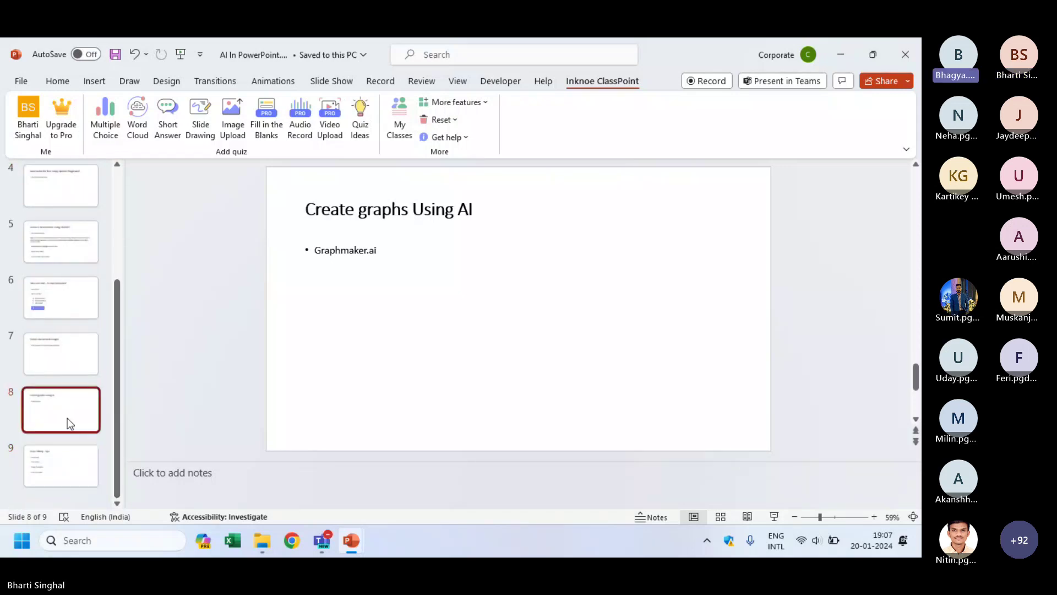
pyautogui.click(905, 54)
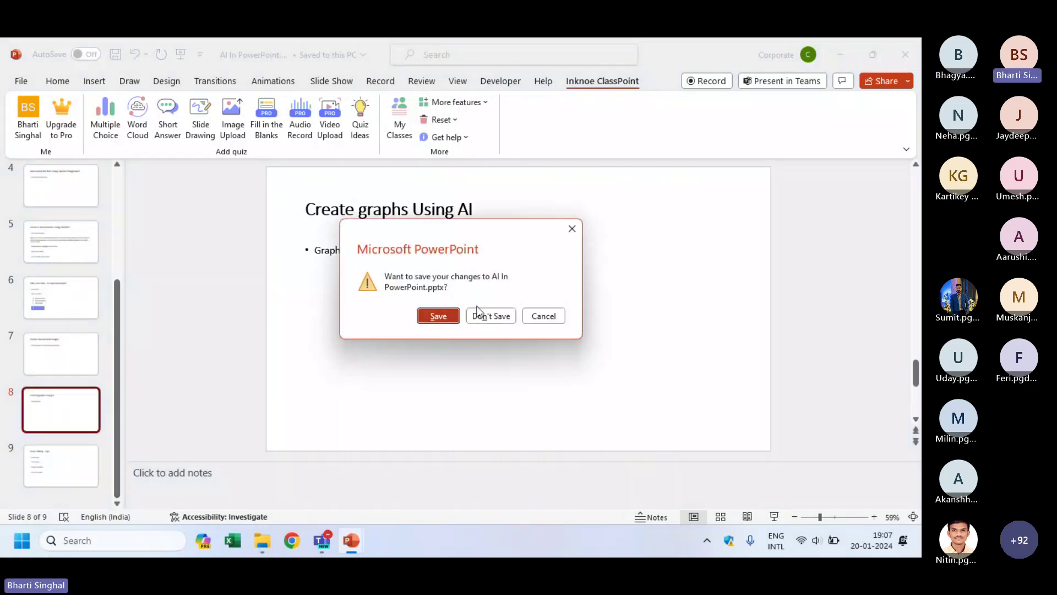
pyautogui.click(491, 318)
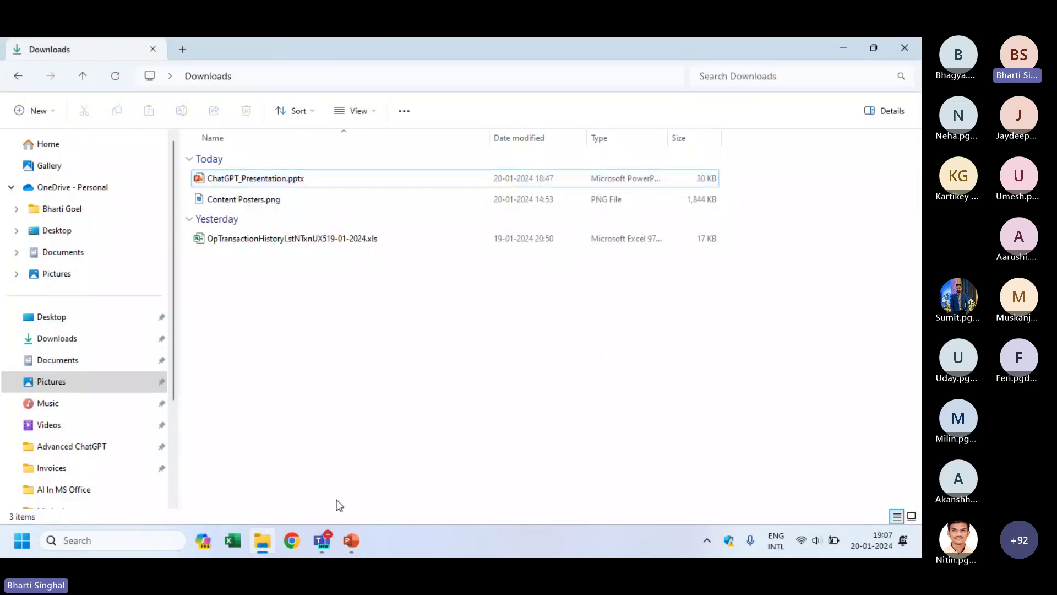
# Bring the AI In MS Word presentation window to the front
pyautogui.moveTo(351, 540)
pyautogui.click(364, 472)
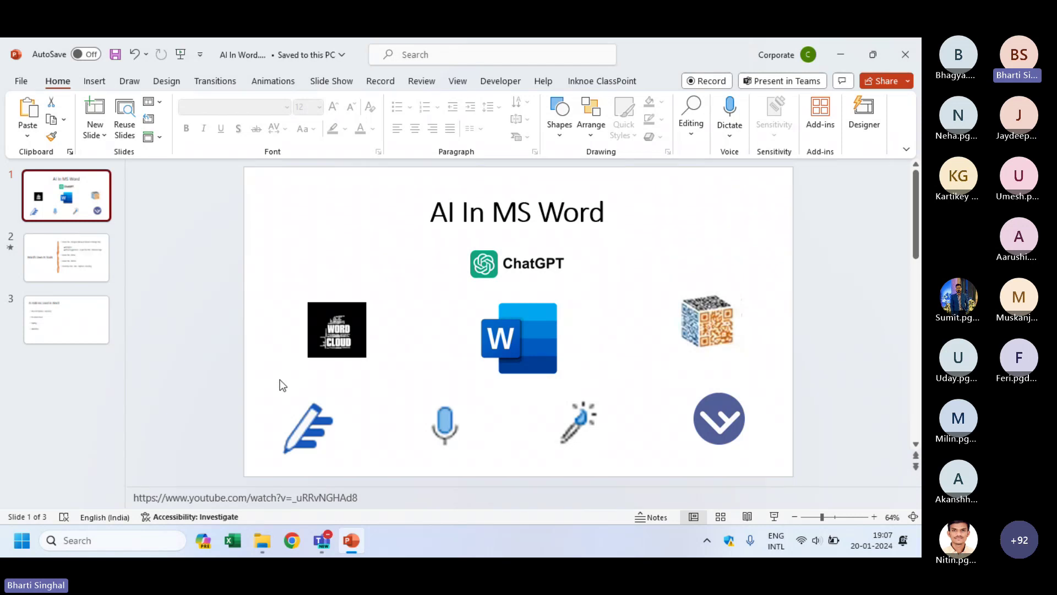
# Show the Word's Own AI Tools slide and launch Word from a taskbar search for 'word'
pyautogui.click(77, 249)
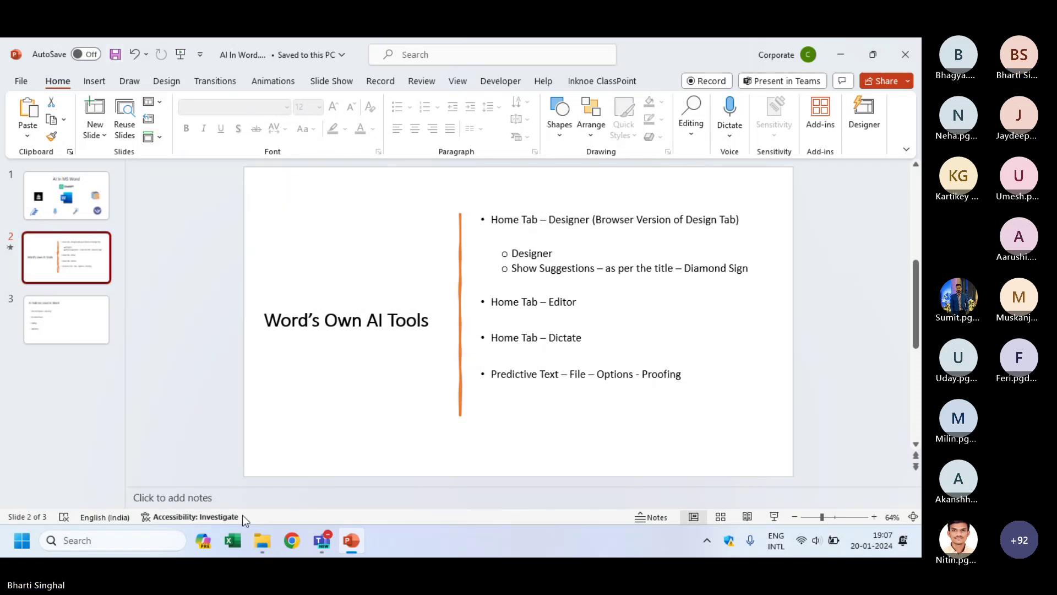
pyautogui.click(140, 542)
pyautogui.write('word')
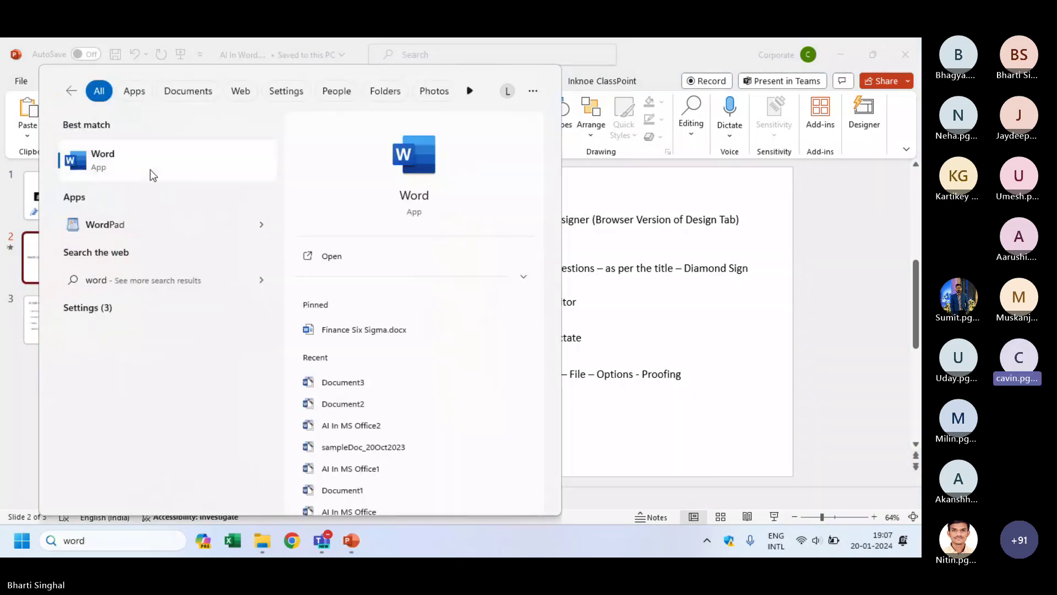
pyautogui.click(426, 375)
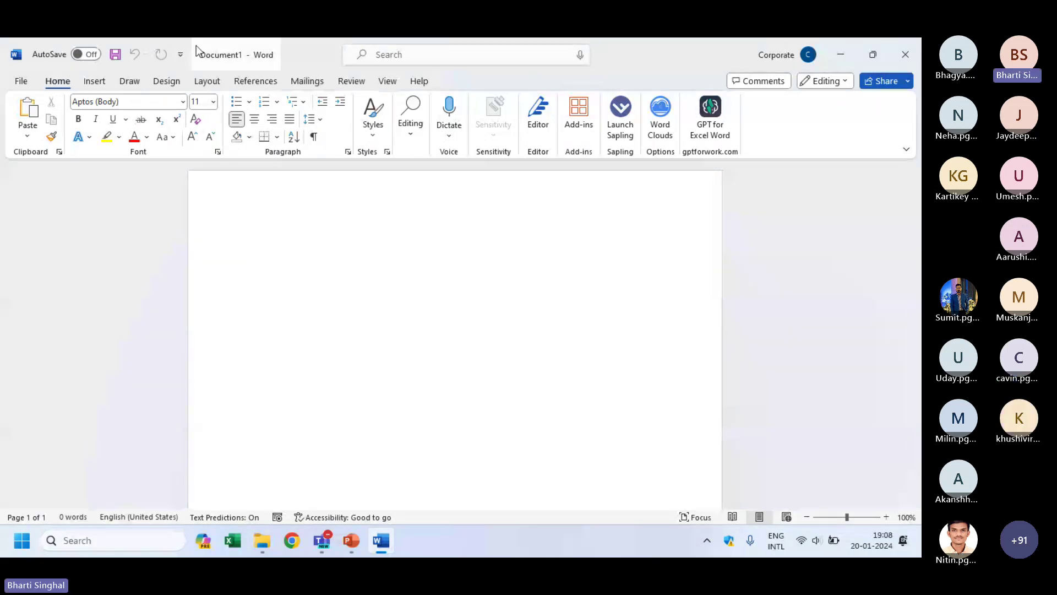
pyautogui.moveTo(916, 247)
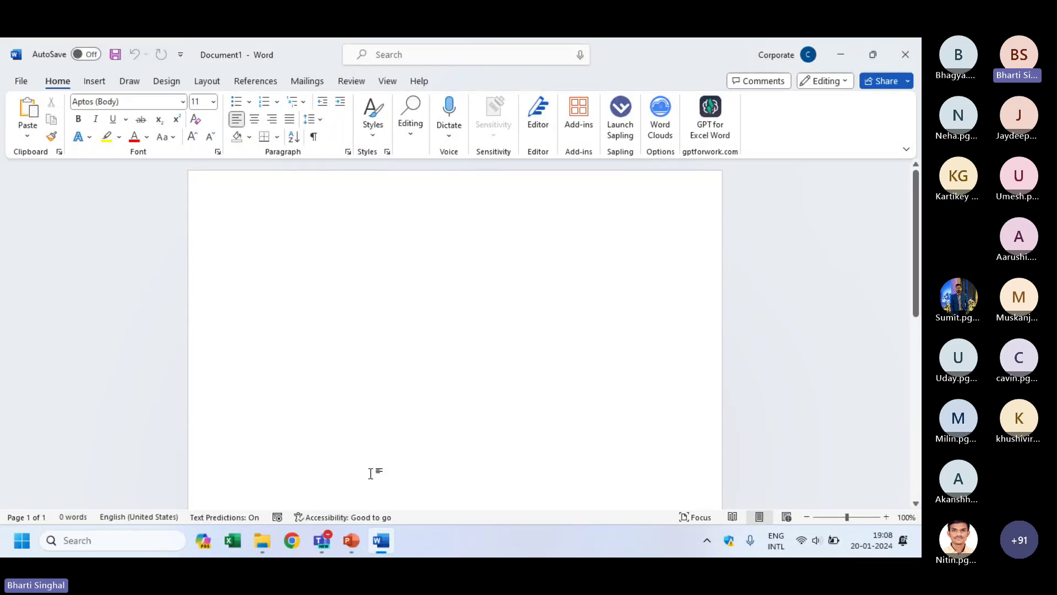
# Glance at the AI Add-Ins Used In Word slide, return to slide 2, then bring Document1 forward
pyautogui.click(351, 540)
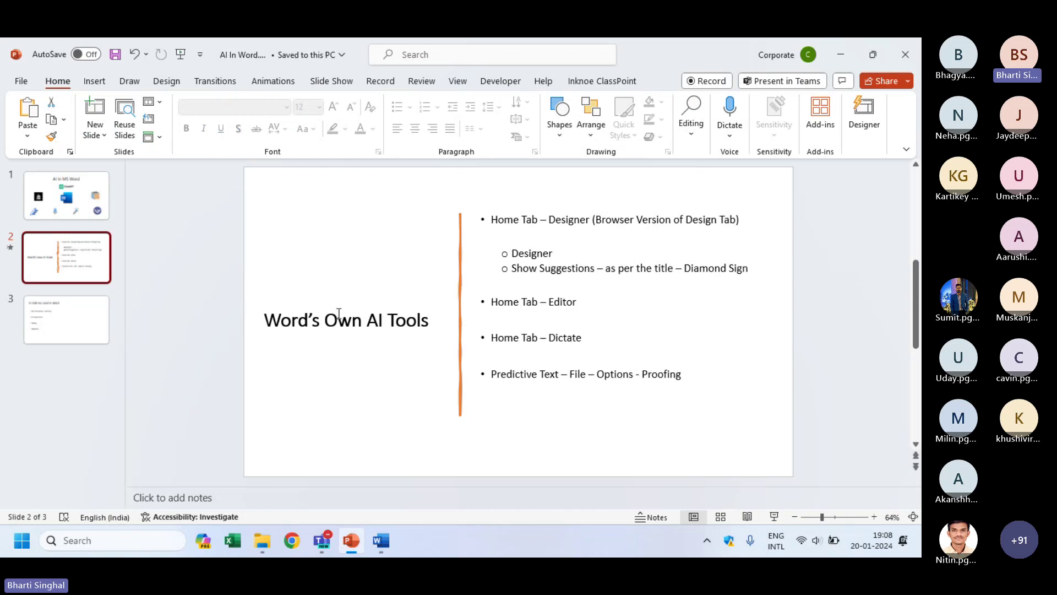
pyautogui.click(74, 303)
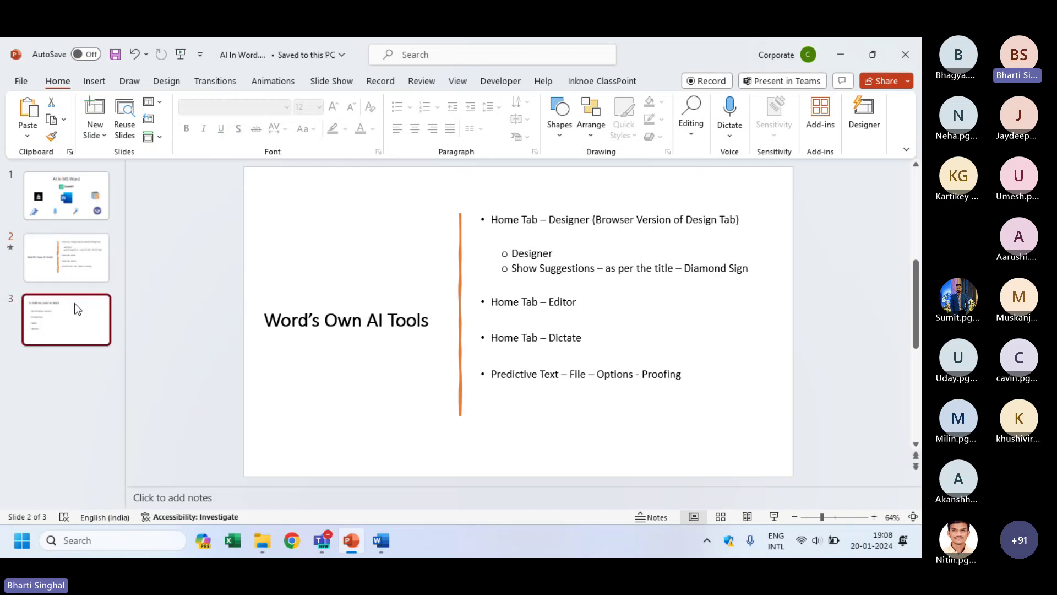
pyautogui.click(65, 247)
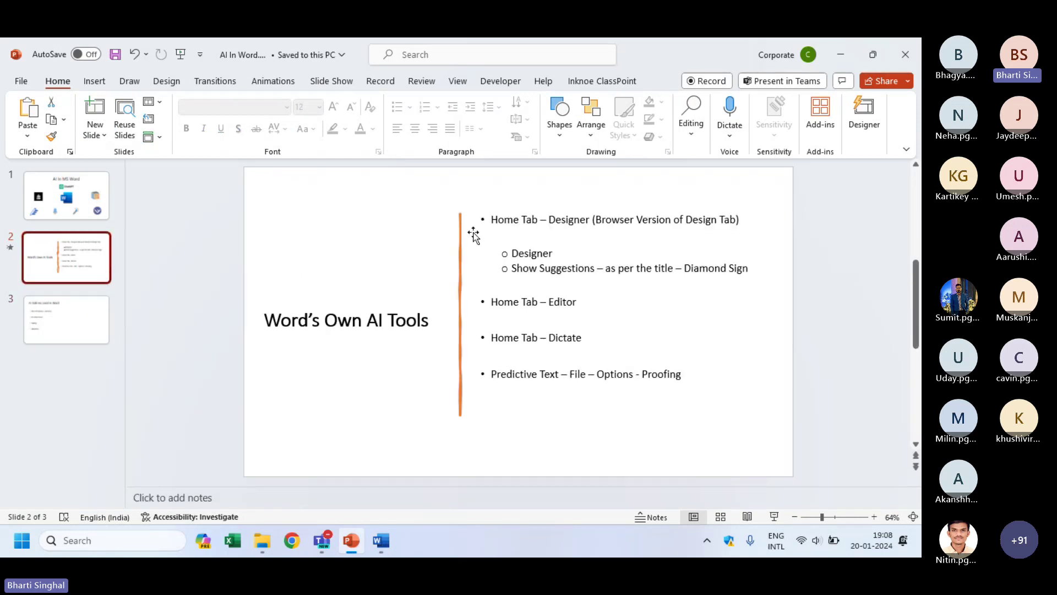
pyautogui.click(380, 541)
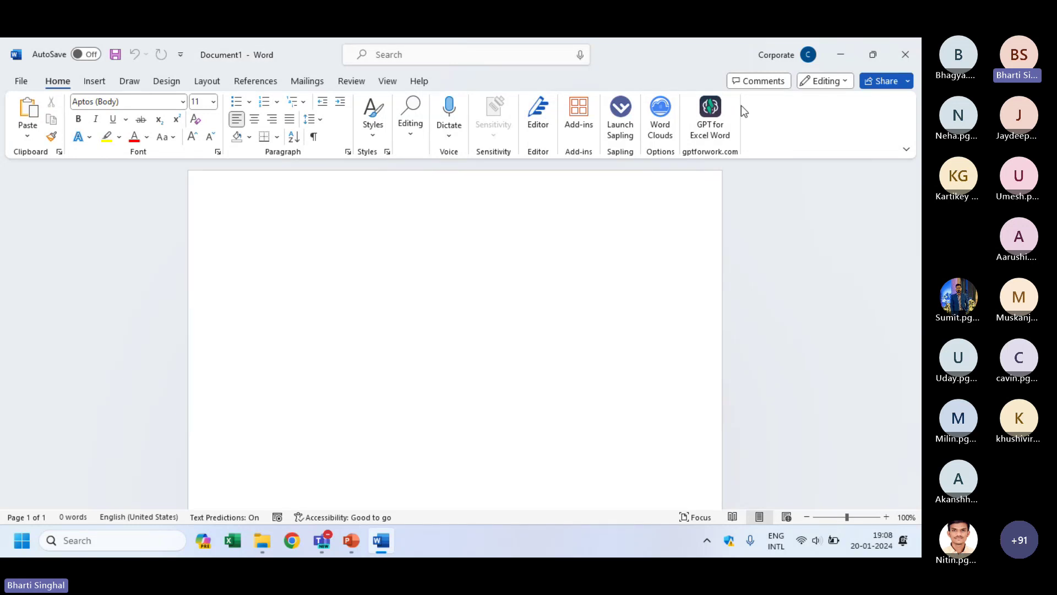
# Go to office.com in Chrome and create a new blank Word document from the Create page
pyautogui.click(291, 540)
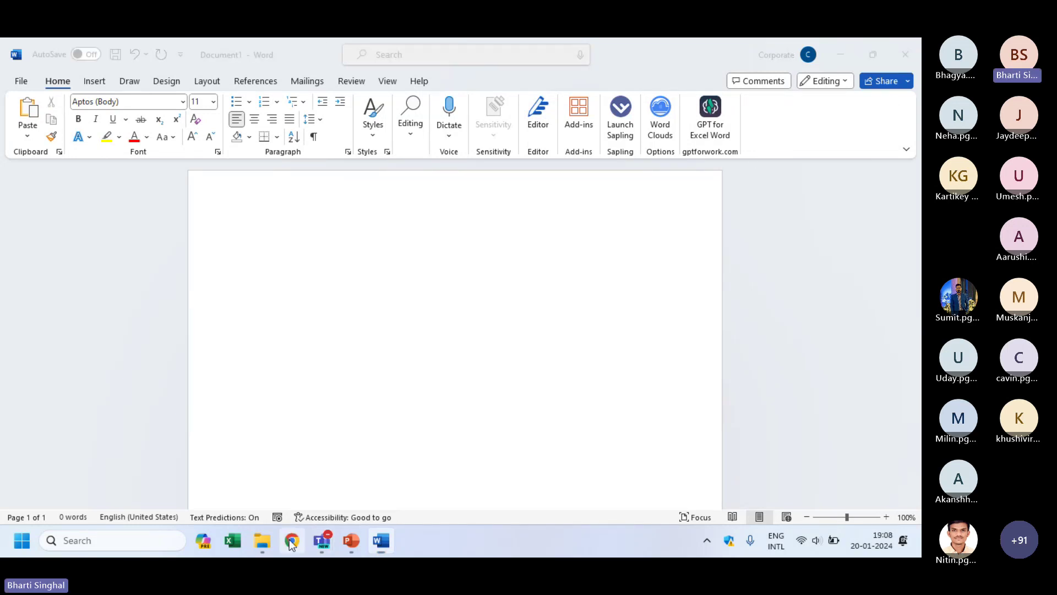
pyautogui.write('off')
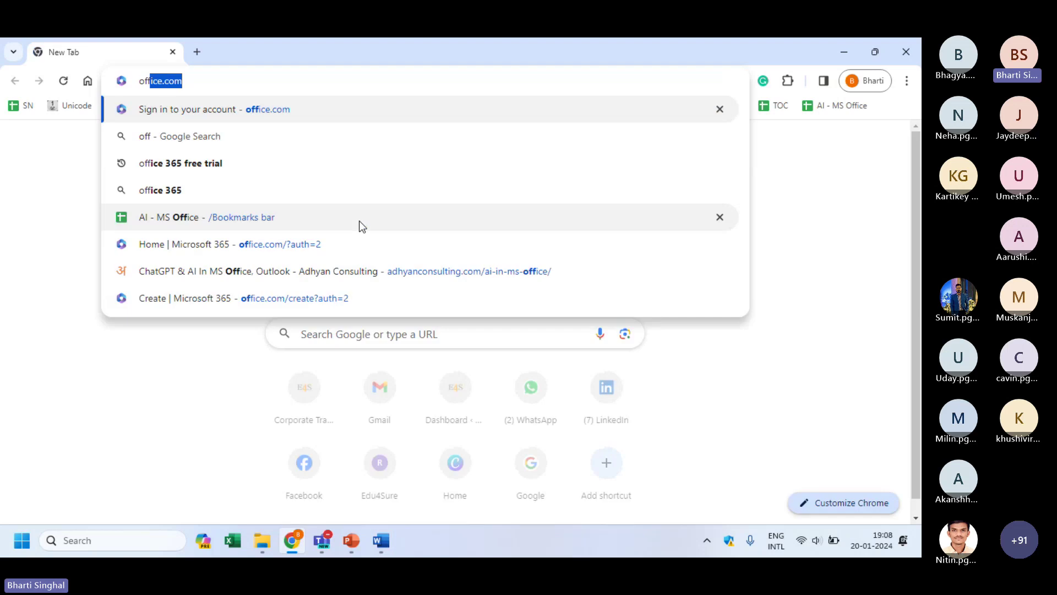
pyautogui.press('Return')
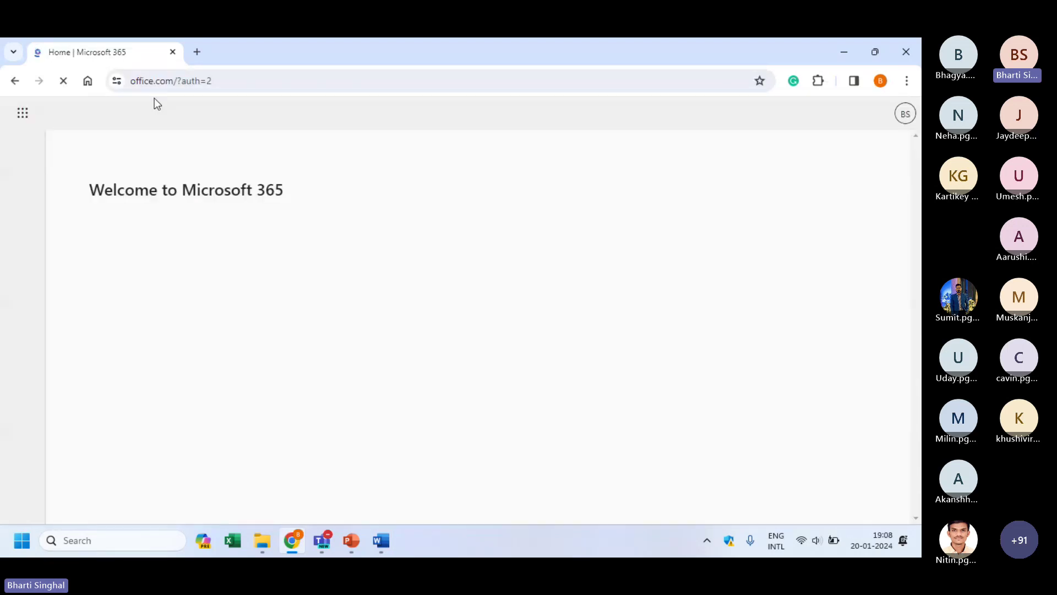
pyautogui.click(22, 186)
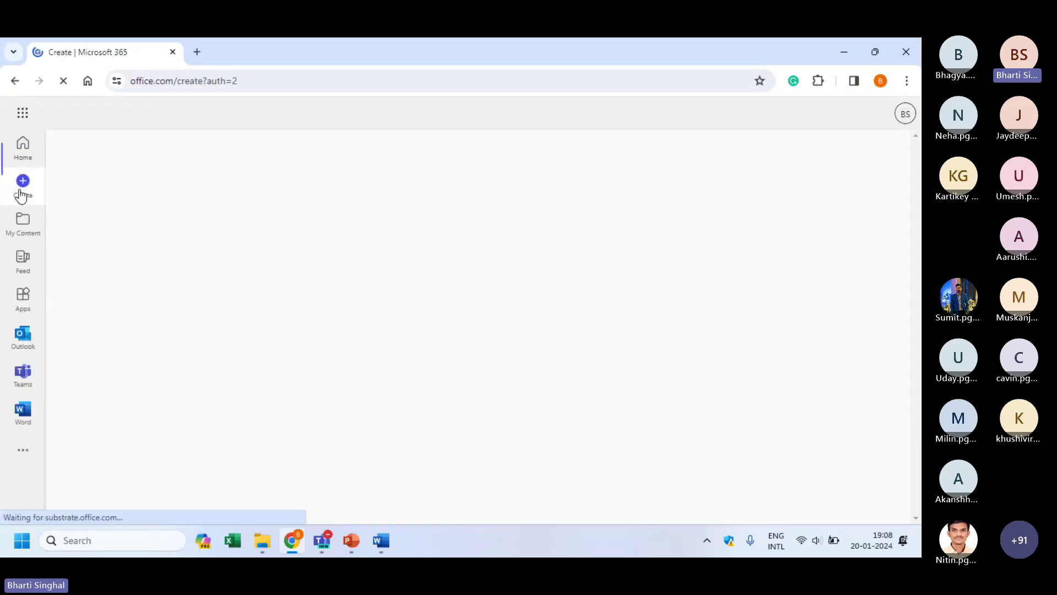
pyautogui.click(132, 252)
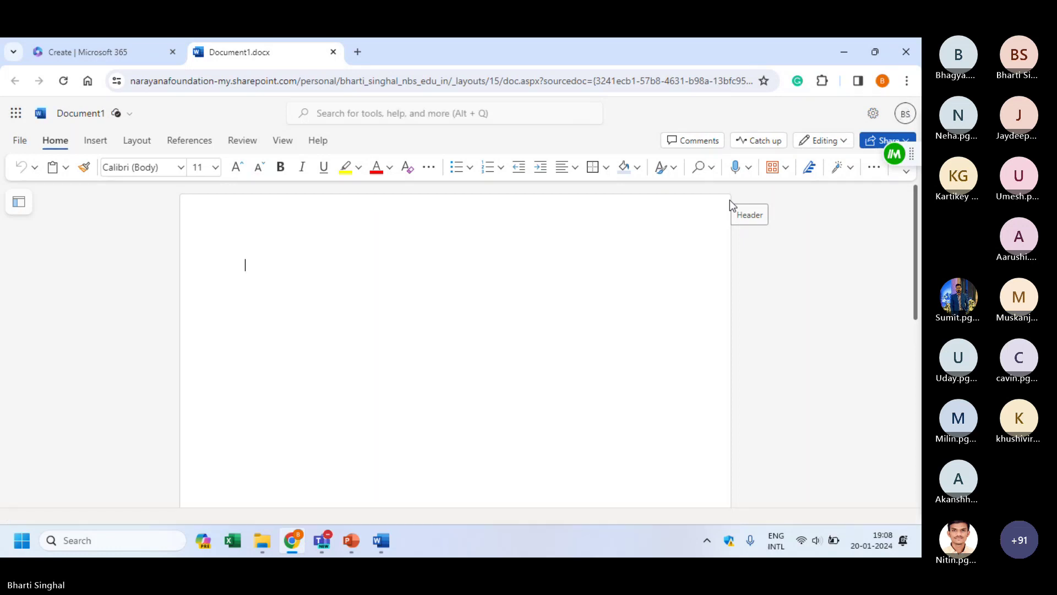
# Google 'hare story' in a new tab and open the Wikipedia article The Tortoise and the Hare
pyautogui.click(359, 53)
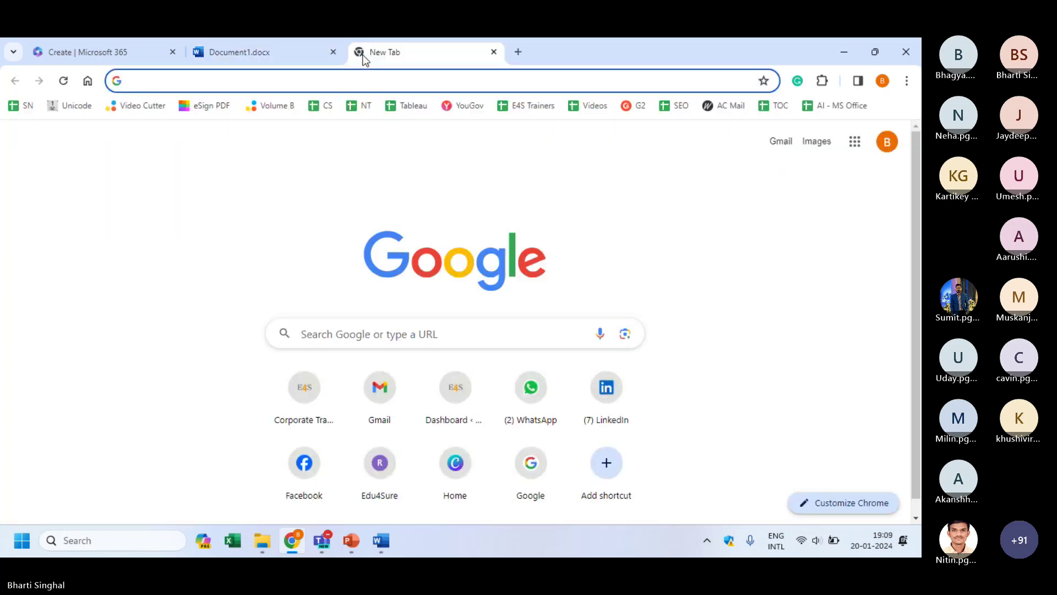
pyautogui.write('hare stor')
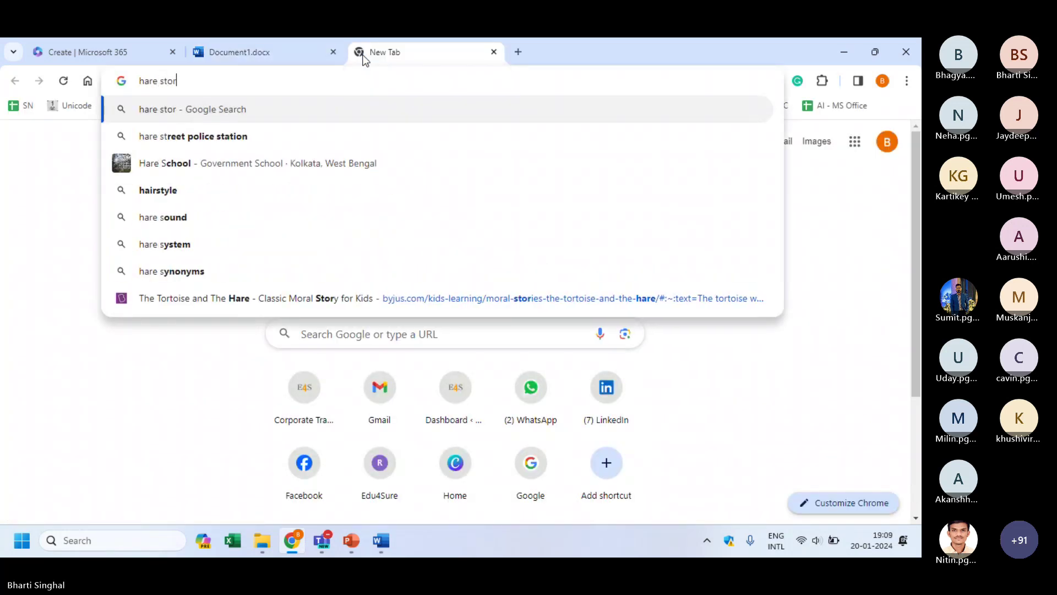
pyautogui.write('y')
pyautogui.press('Return')
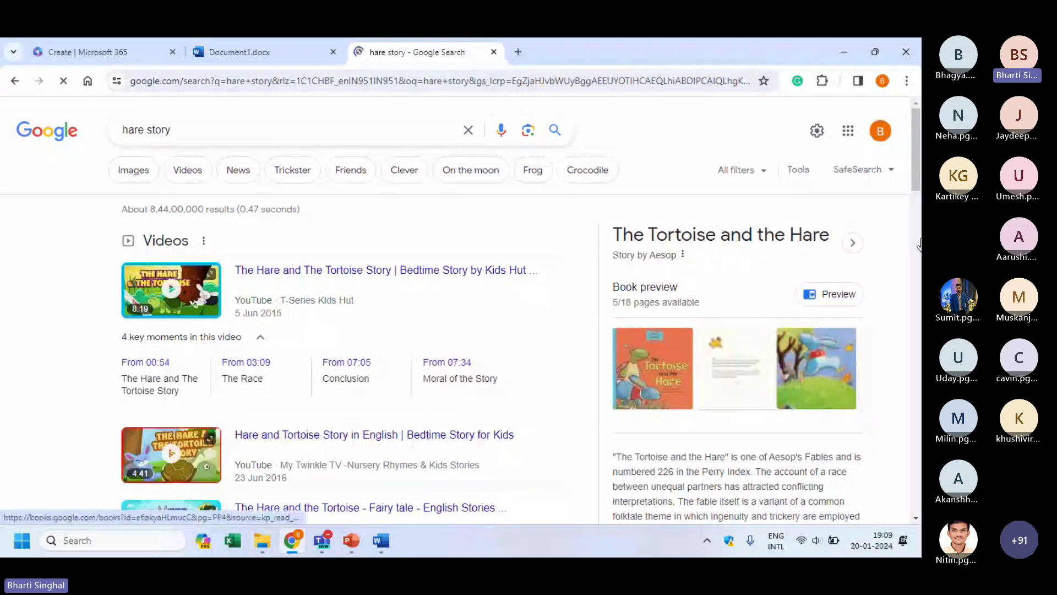
pyautogui.moveTo(914, 173); pyautogui.dragTo(920, 226)
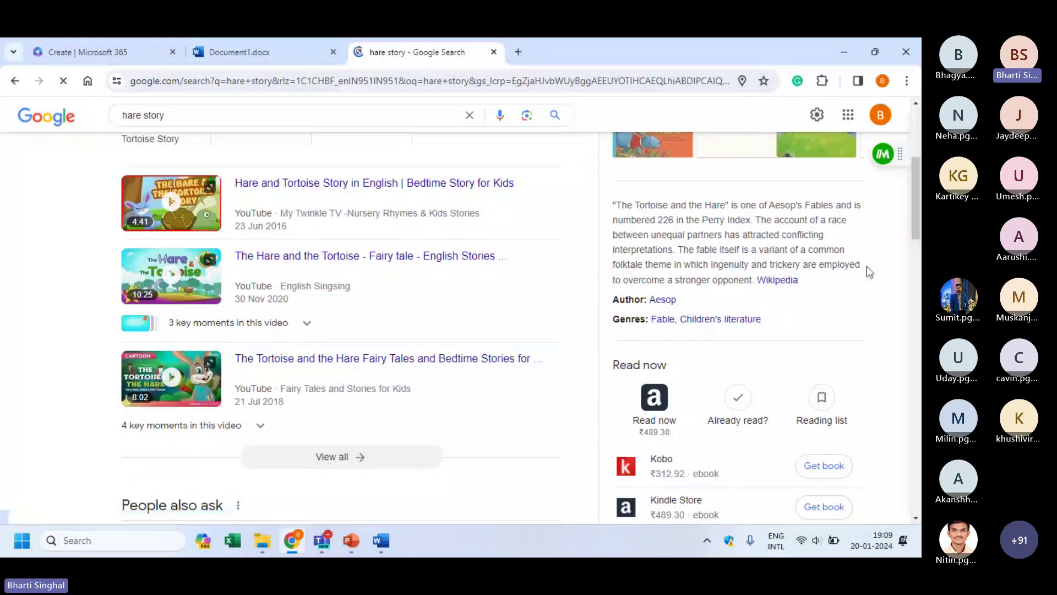
pyautogui.click(788, 281)
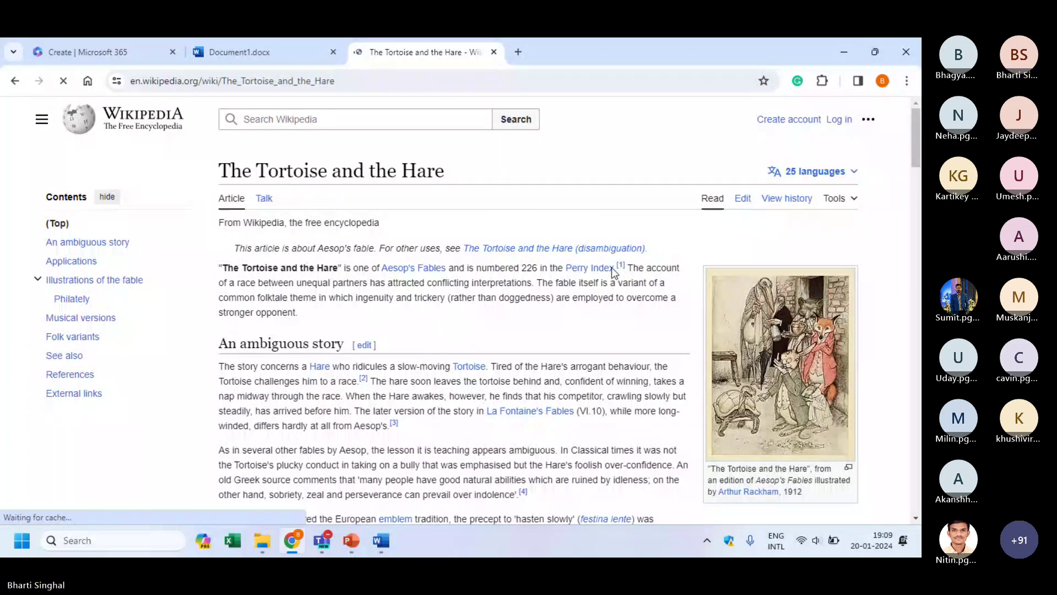
# Select the article text from the 'An ambiguous story' heading downward
pyautogui.scroll(-7, 613, 271)
pyautogui.scroll(-1, 484, 286)
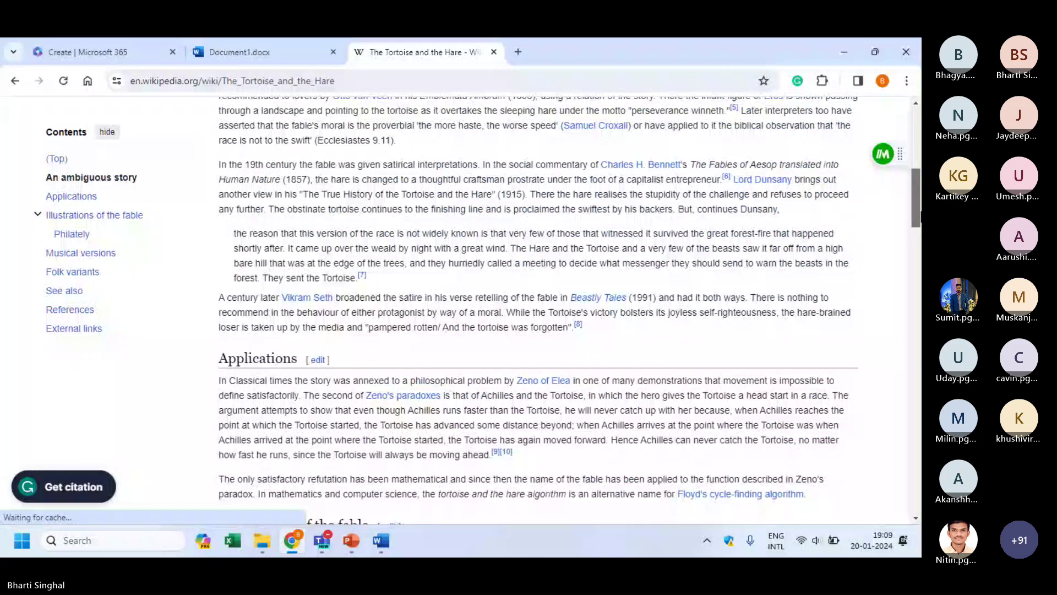
pyautogui.moveTo(408, 193); pyautogui.dragTo(206, 96)
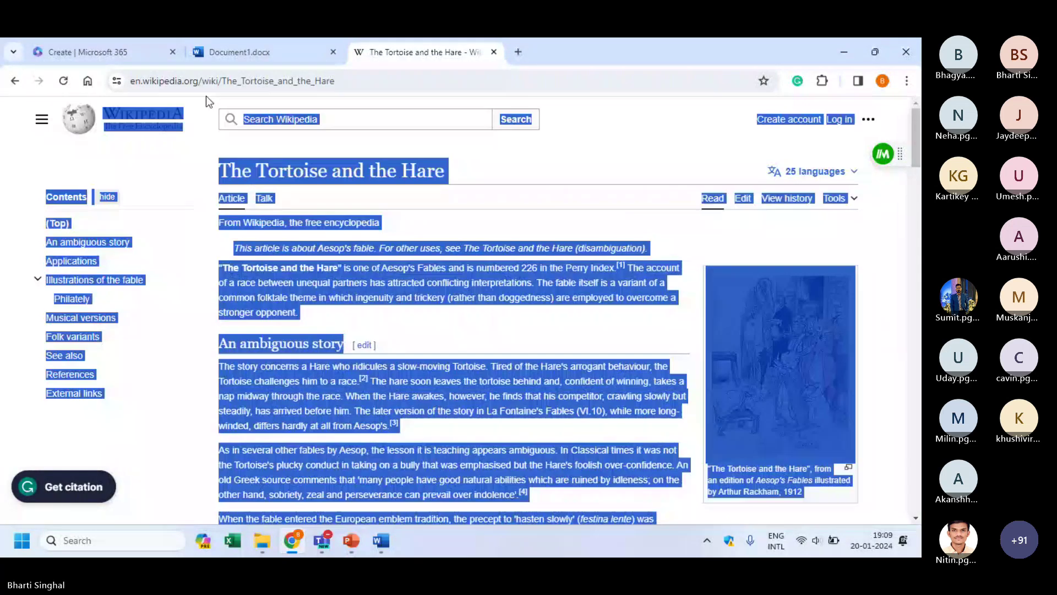
pyautogui.moveTo(206, 96); pyautogui.dragTo(265, 349)
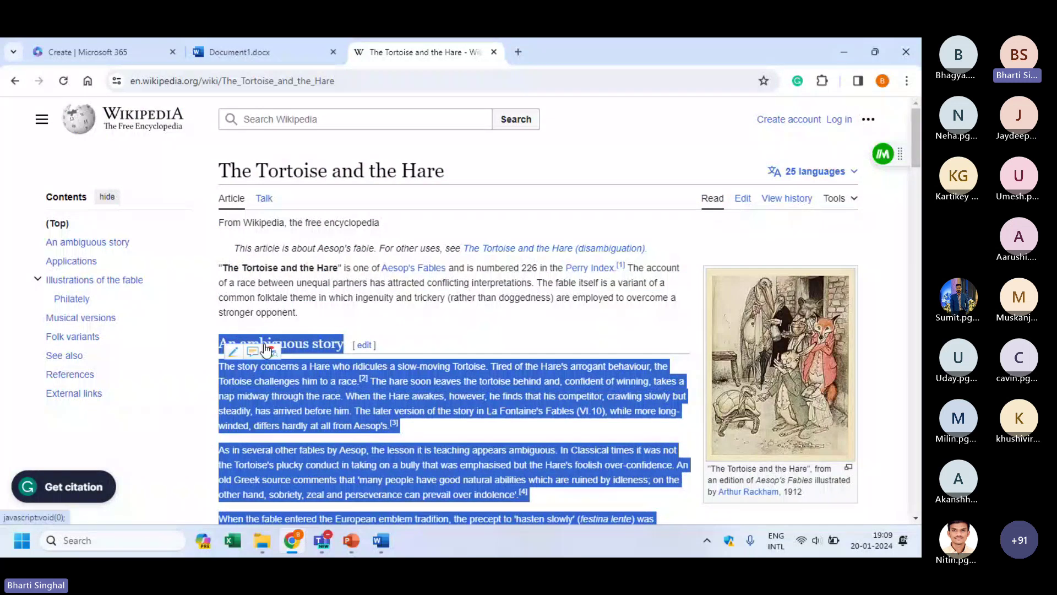
# Paste the copied Wikipedia text into the online Document1.docx and scroll back to page 1
pyautogui.click(381, 540)
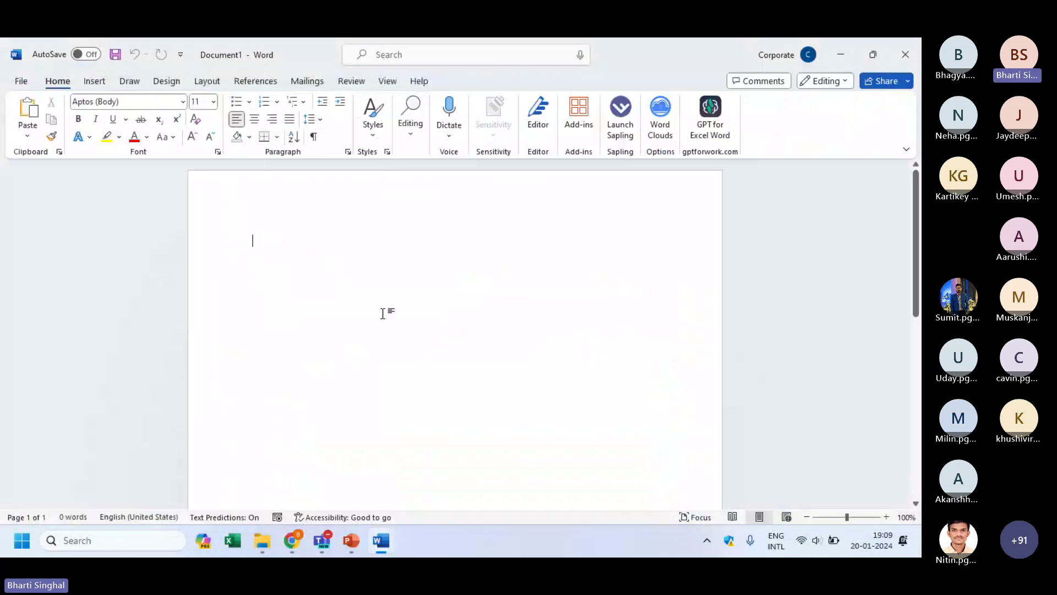
pyautogui.hotkey('ctrl', 'v')
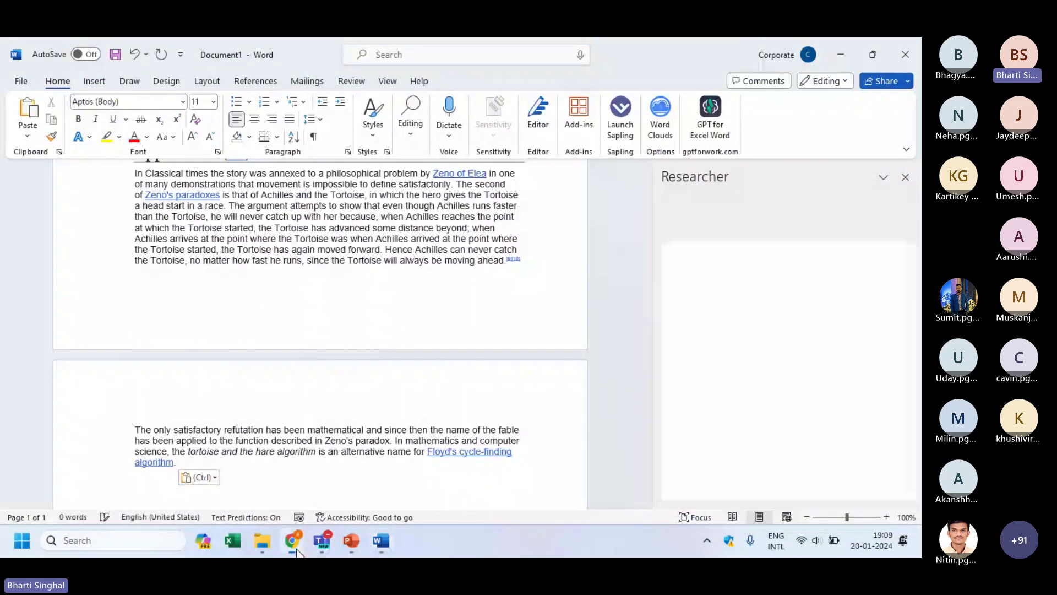
pyautogui.hotkey('alt', 'Tab')
pyautogui.click(239, 52)
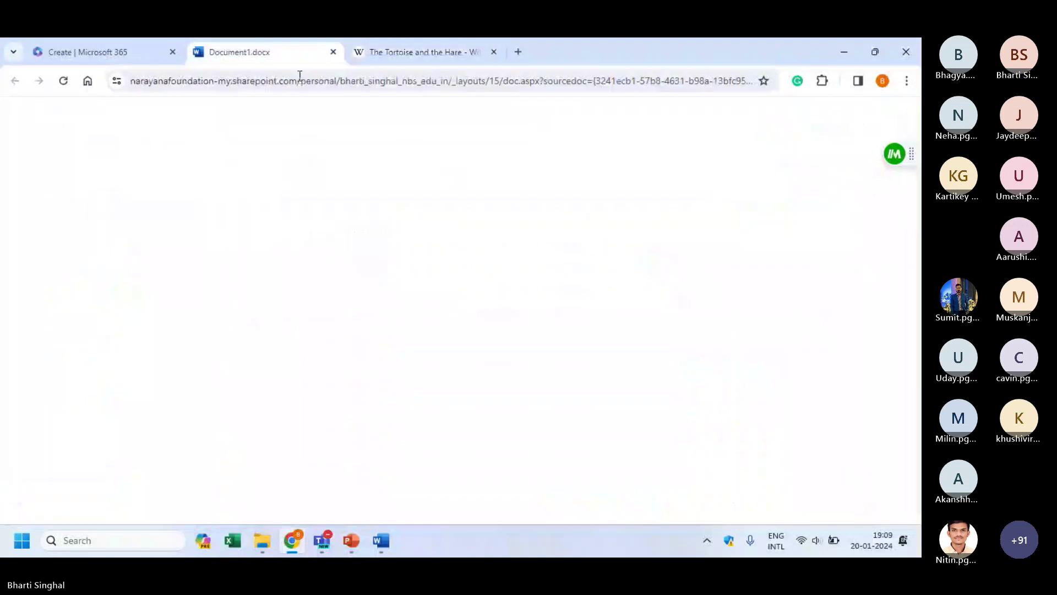
pyautogui.hotkey('ctrl', 'v')
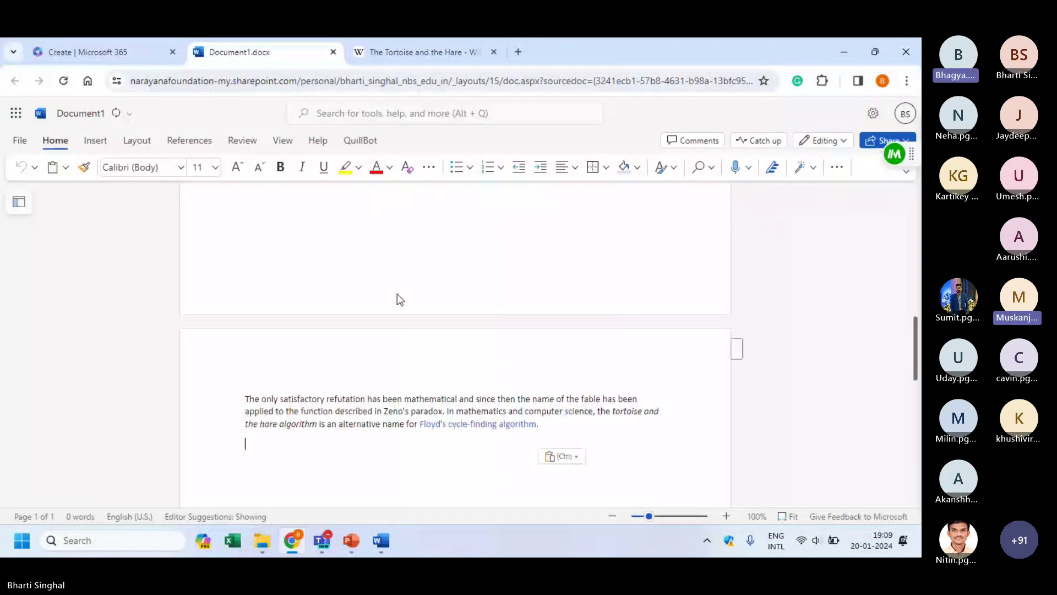
pyautogui.moveTo(916, 358); pyautogui.dragTo(920, 236)
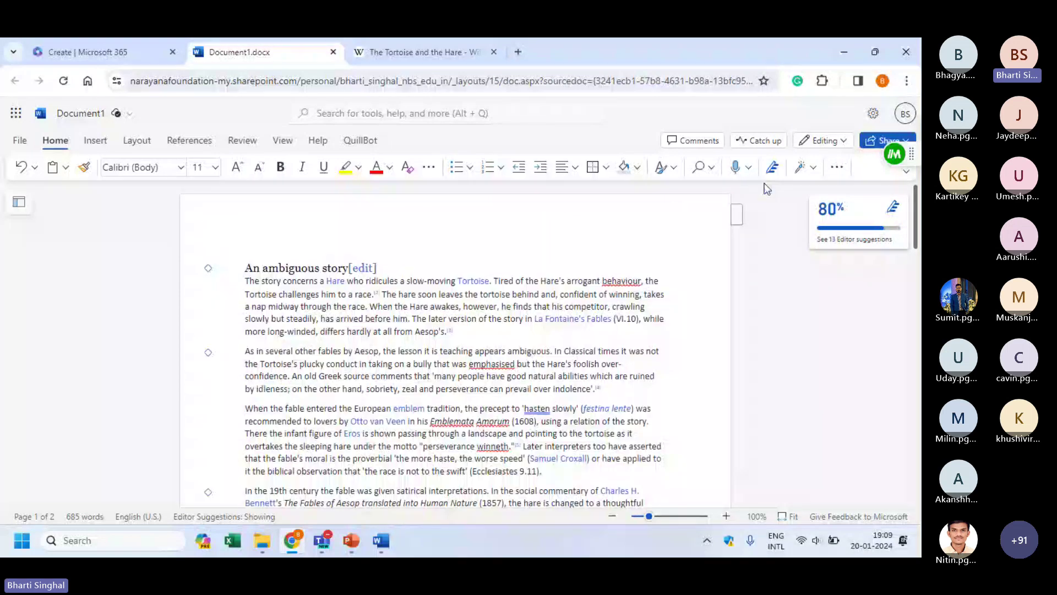
# Open the Designer pane and accept both of its suggested formatting fixes
pyautogui.click(813, 166)
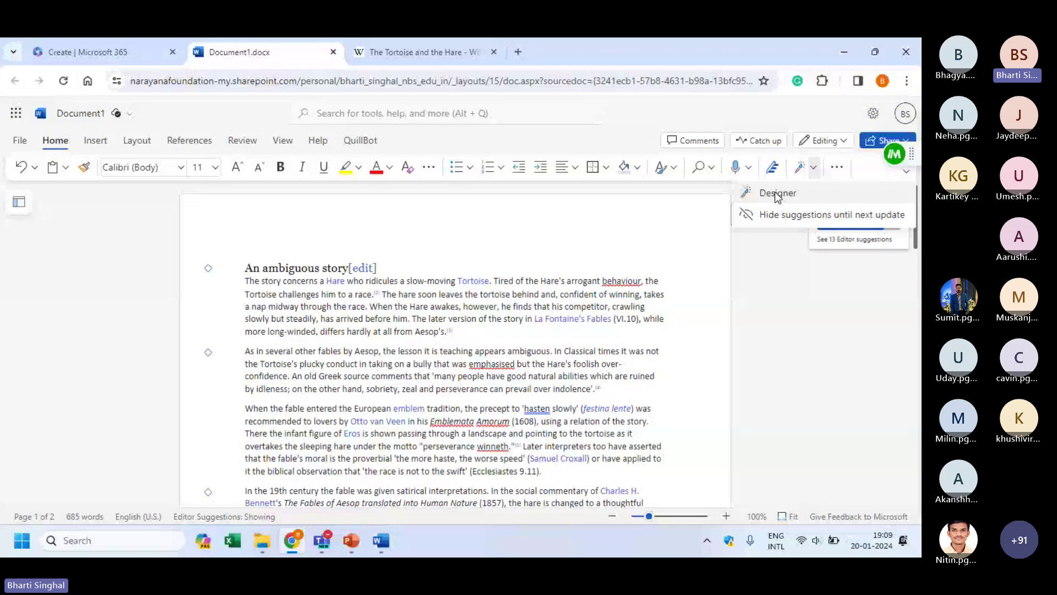
pyautogui.click(778, 193)
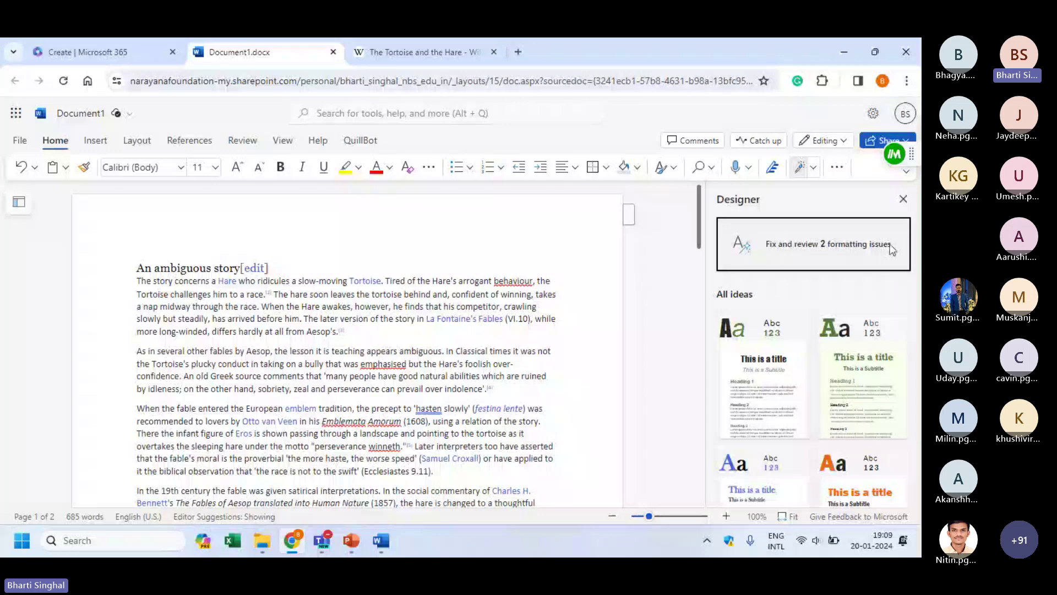
pyautogui.click(827, 249)
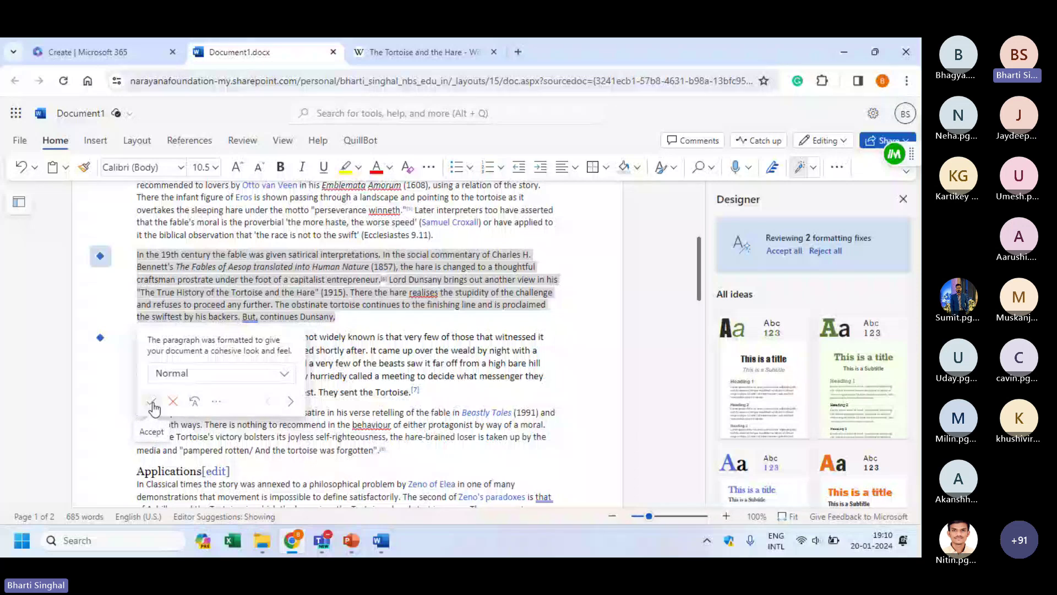
pyautogui.click(155, 407)
pyautogui.click(153, 394)
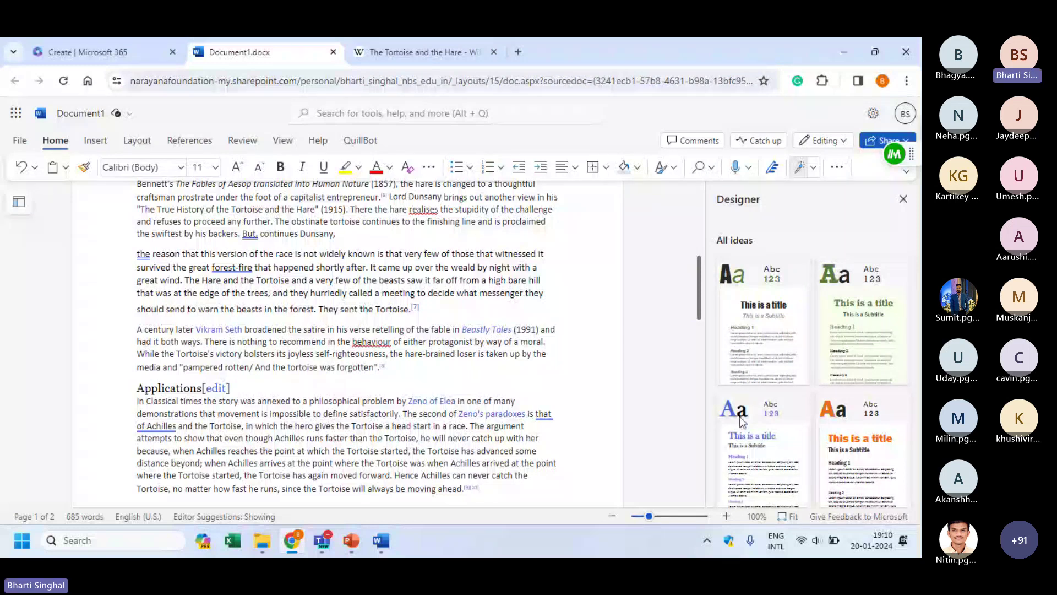
# Preview the Designer idea with green serif headings on the article
pyautogui.click(848, 311)
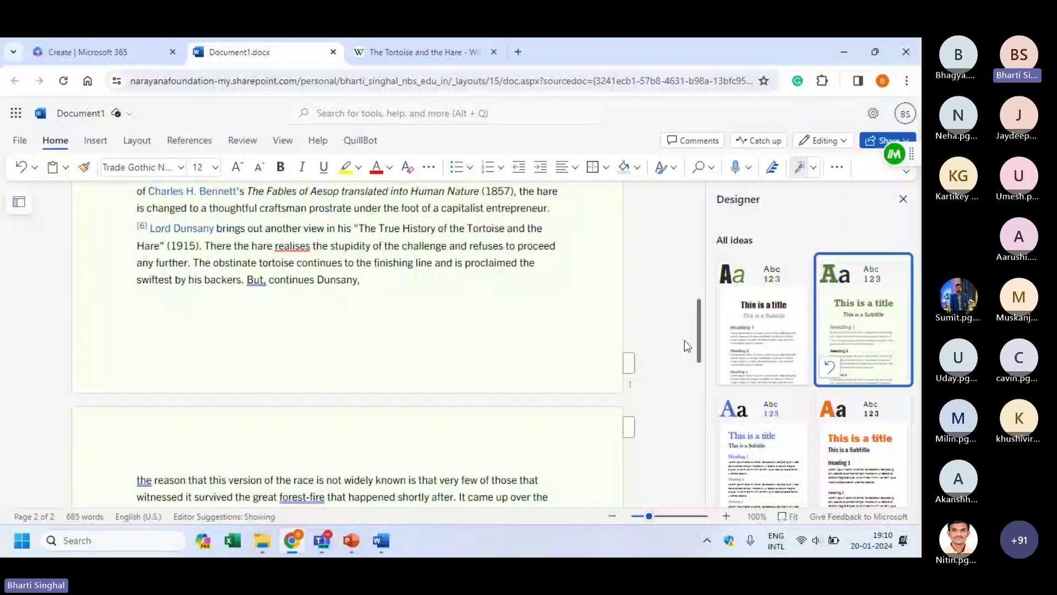
pyautogui.moveTo(697, 335); pyautogui.dragTo(703, 195)
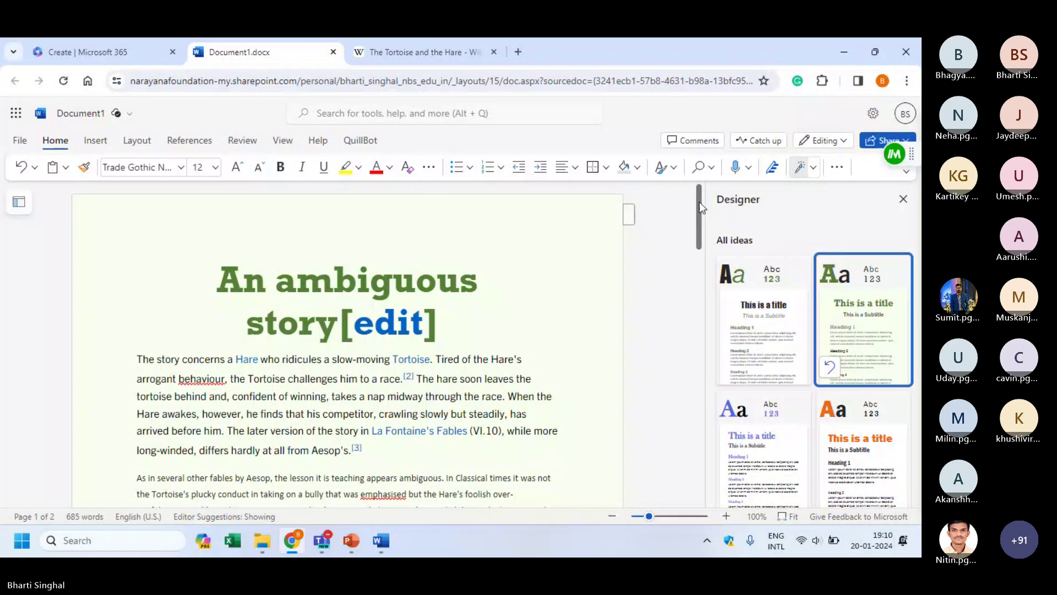
pyautogui.moveTo(699, 202); pyautogui.dragTo(700, 276)
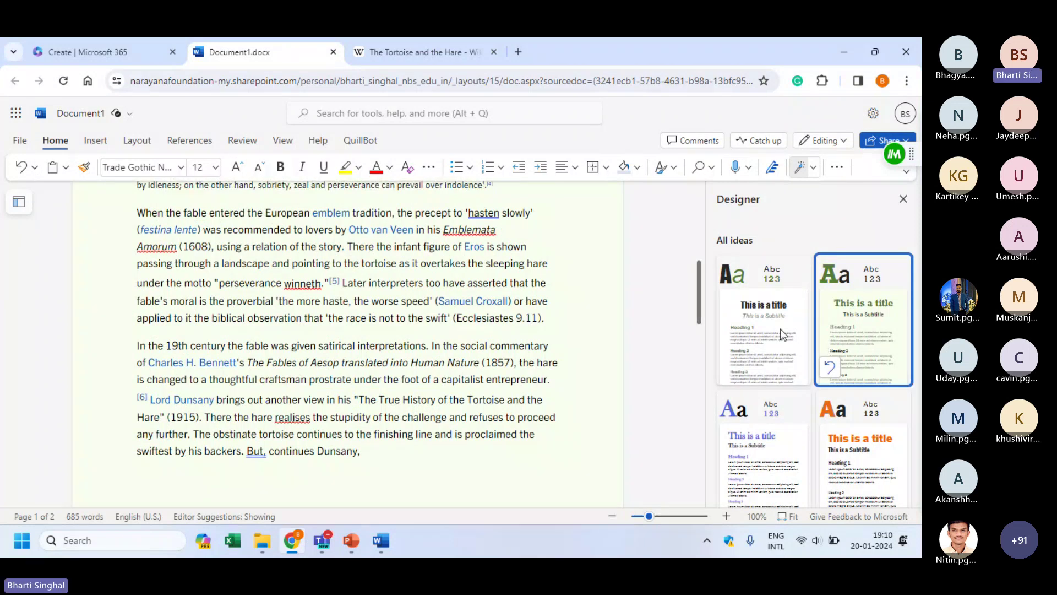
# Try the orange-heading idea, then apply the blue serif heading design
pyautogui.click(781, 329)
pyautogui.click(891, 479)
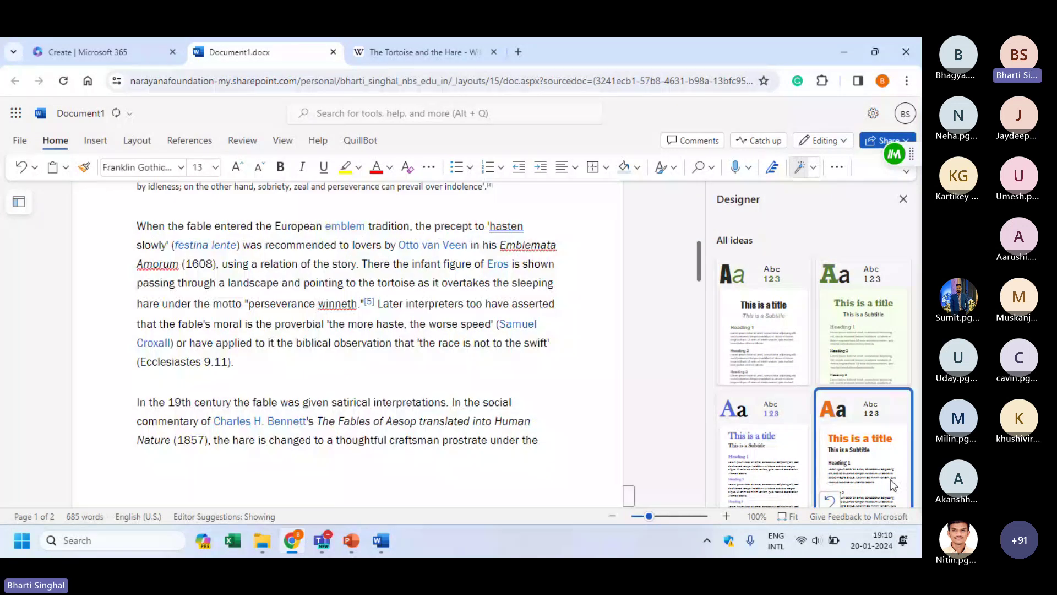
pyautogui.click(759, 449)
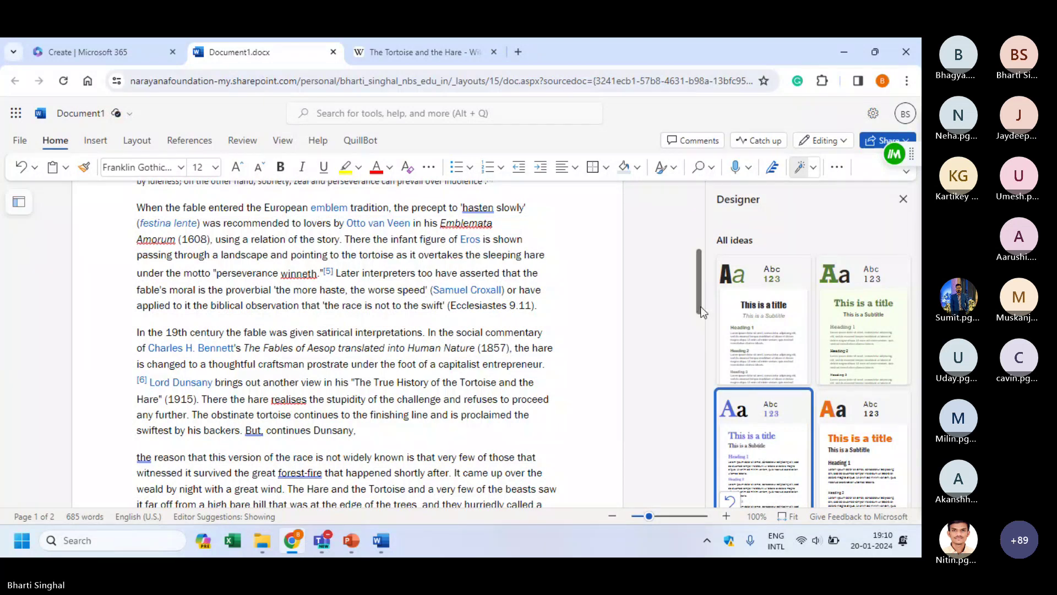
pyautogui.moveTo(701, 307); pyautogui.dragTo(704, 228)
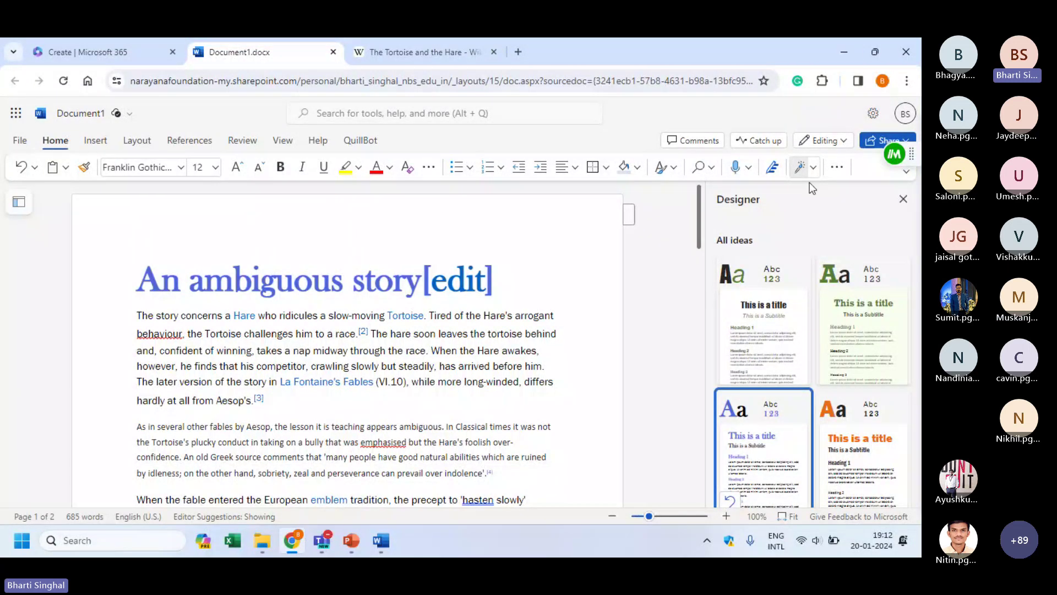
# Close and reopen Designer, then reapply the blue serif heading design
pyautogui.click(801, 167)
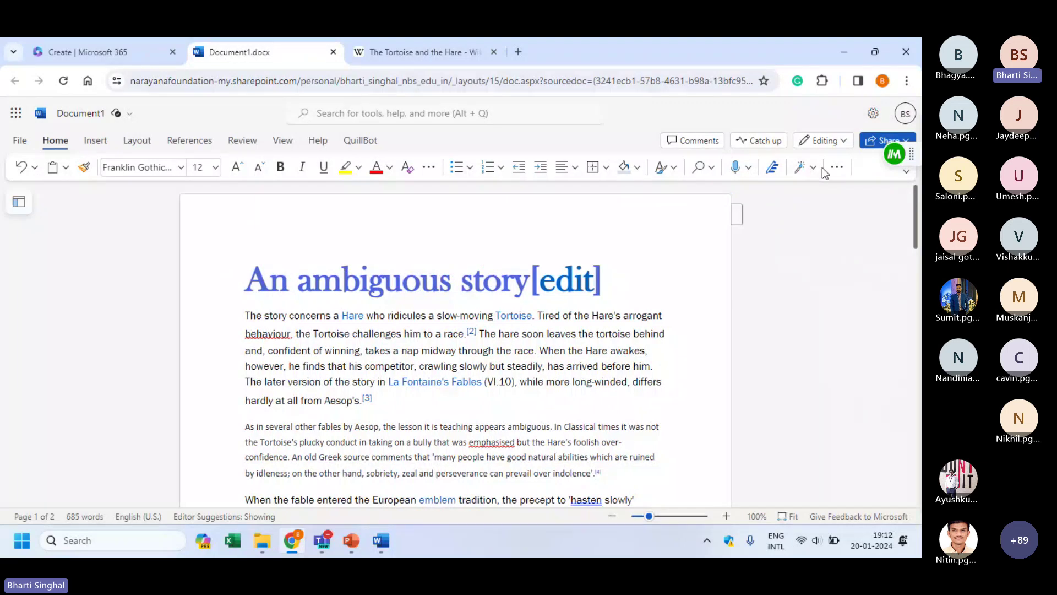
pyautogui.click(801, 167)
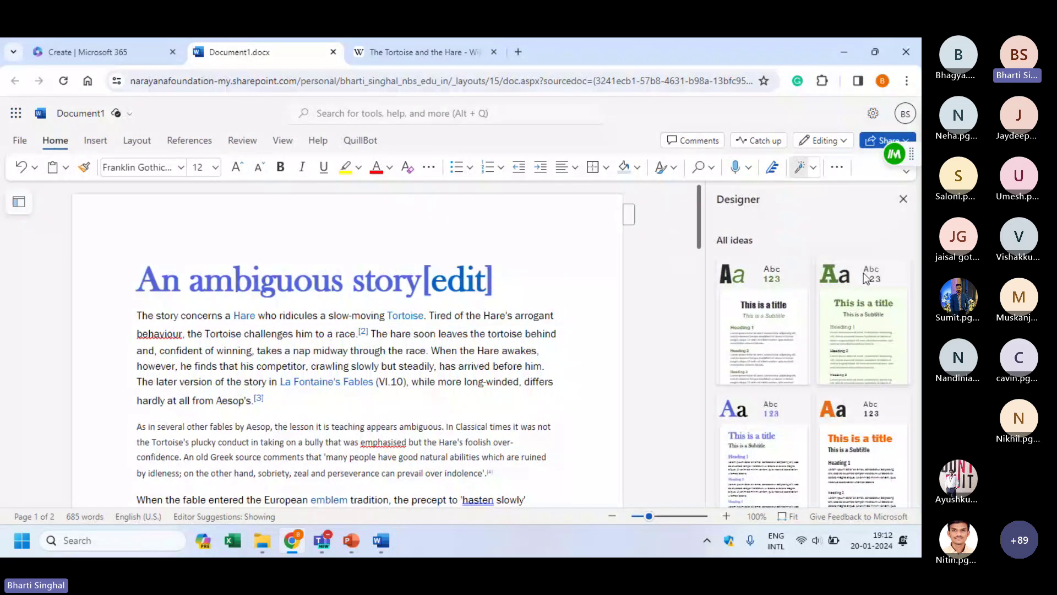
pyautogui.click(774, 458)
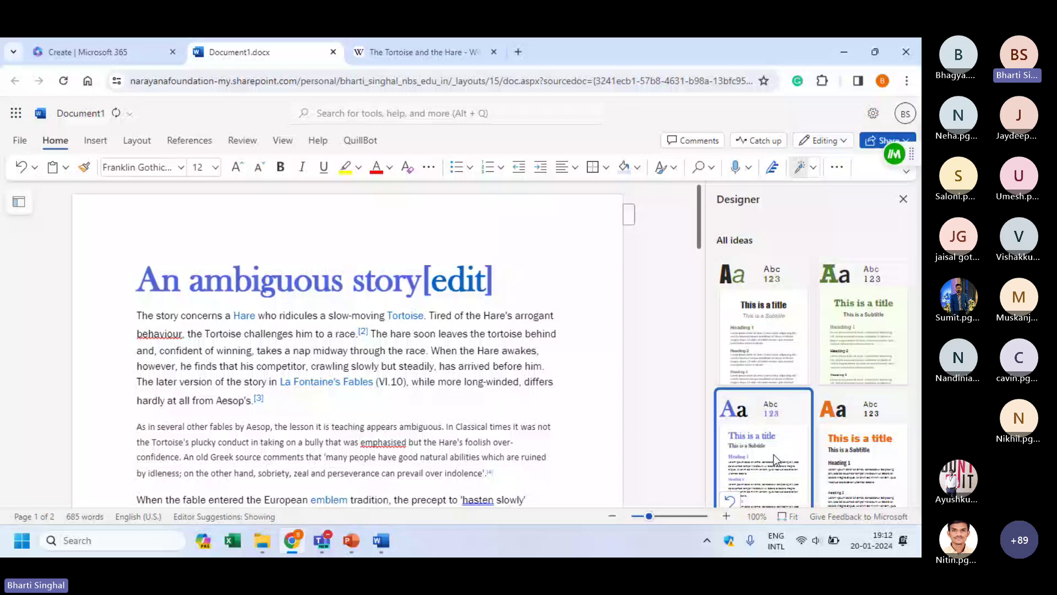
# Delete the '[edit]' tag so the heading reads 'An ambiguous story'
pyautogui.scroll(-5, 386, 341)
pyautogui.scroll(-5, 386, 342)
pyautogui.scroll(-5, 386, 342)
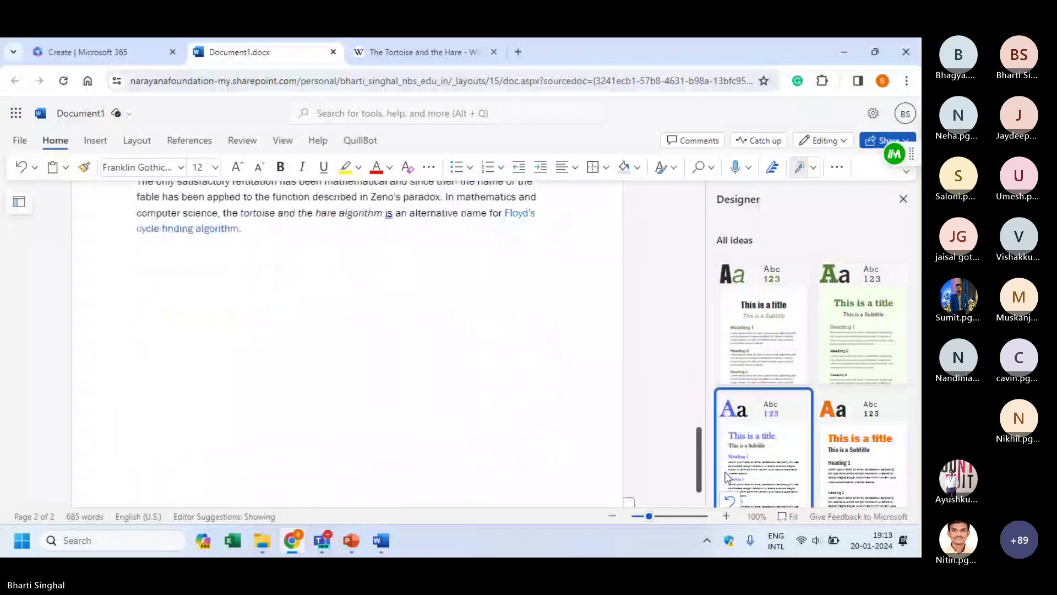
pyautogui.scroll(-3, 385, 342)
pyautogui.scroll(10, 385, 341)
pyautogui.scroll(8, 385, 342)
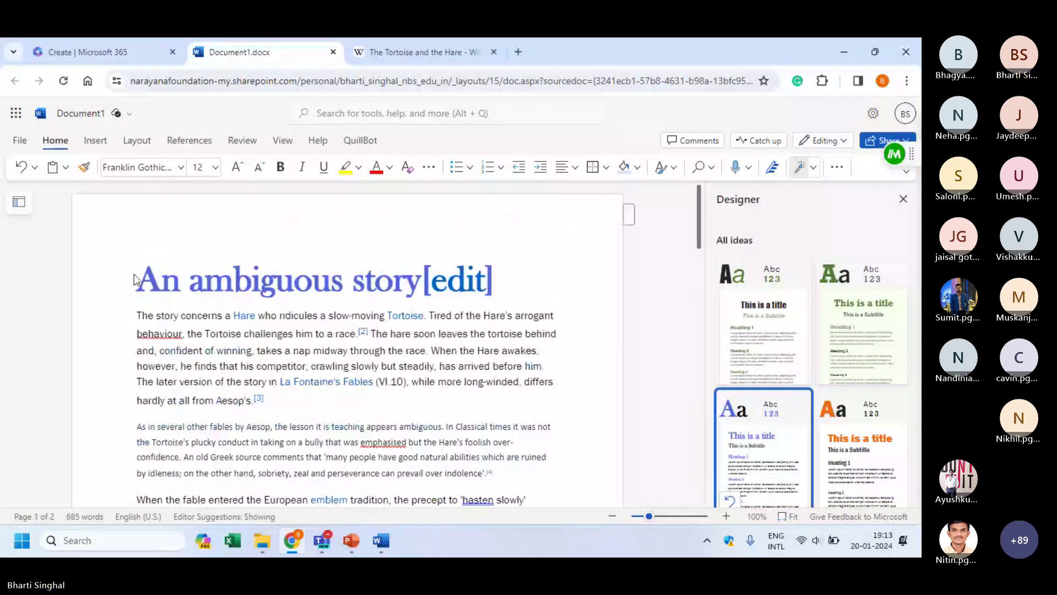
pyautogui.moveTo(494, 278); pyautogui.dragTo(421, 282)
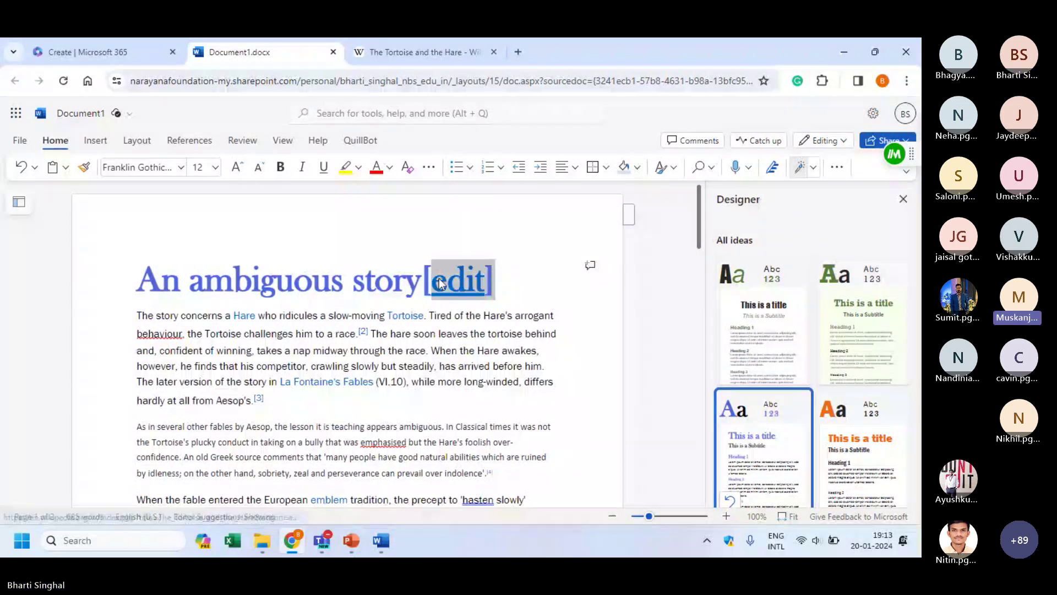
pyautogui.press('Delete')
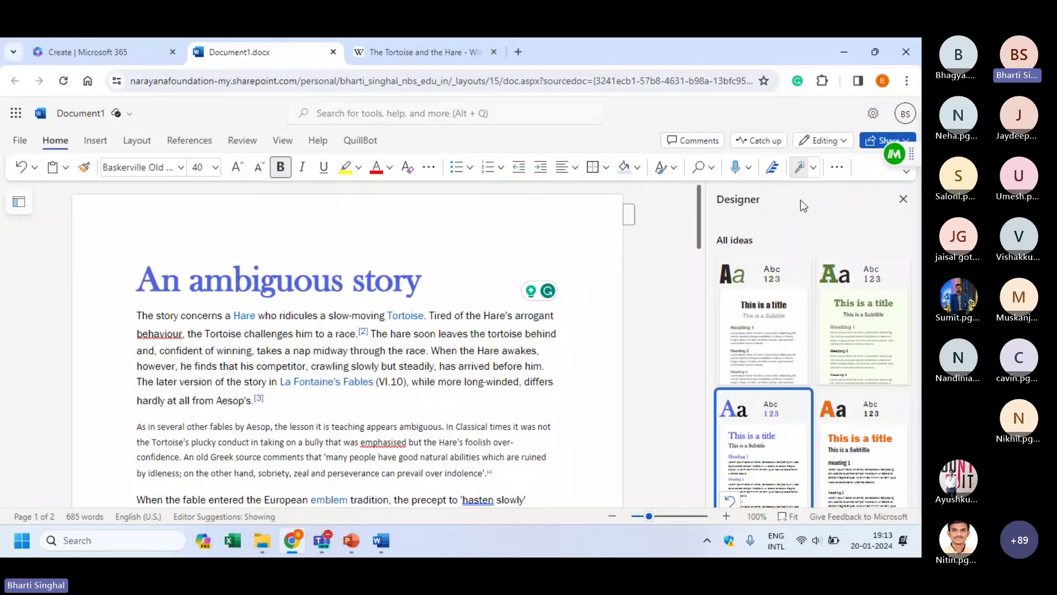
# Look through the Designer dropdown options on the Home ribbon
pyautogui.click(814, 167)
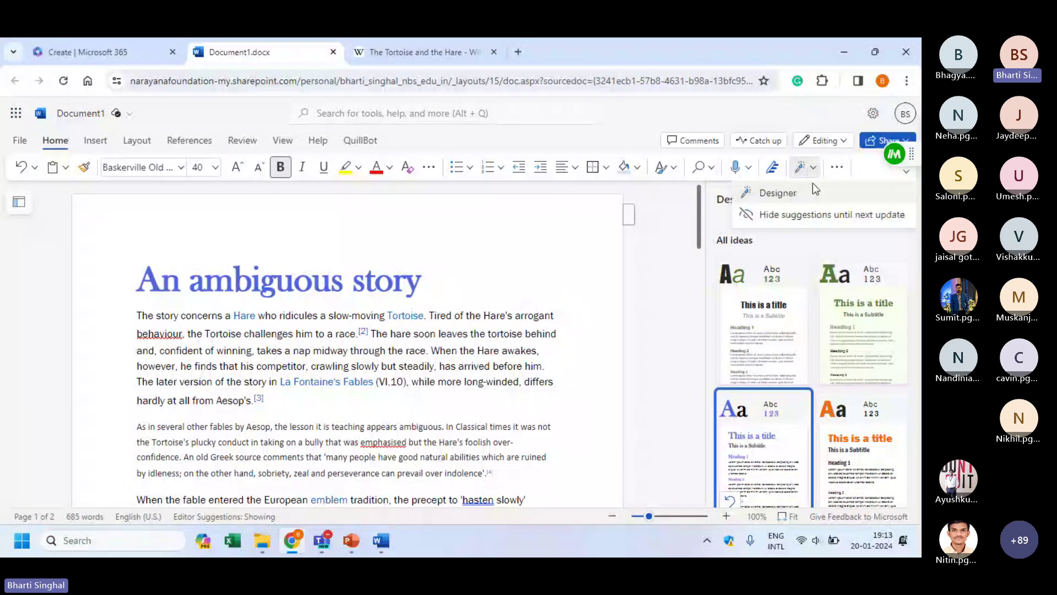
pyautogui.click(792, 218)
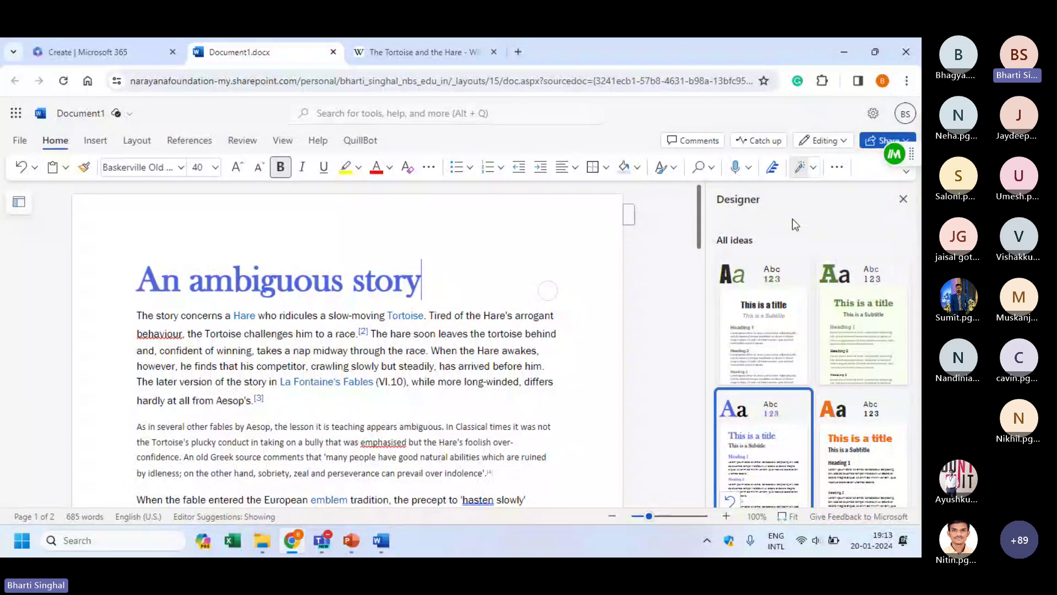
pyautogui.click(818, 171)
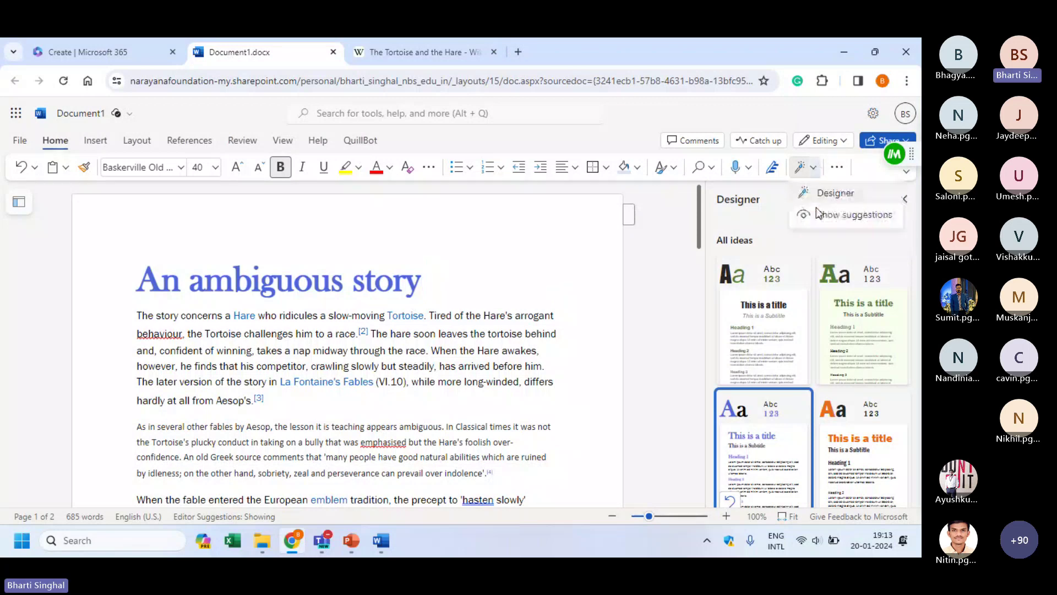
pyautogui.click(817, 207)
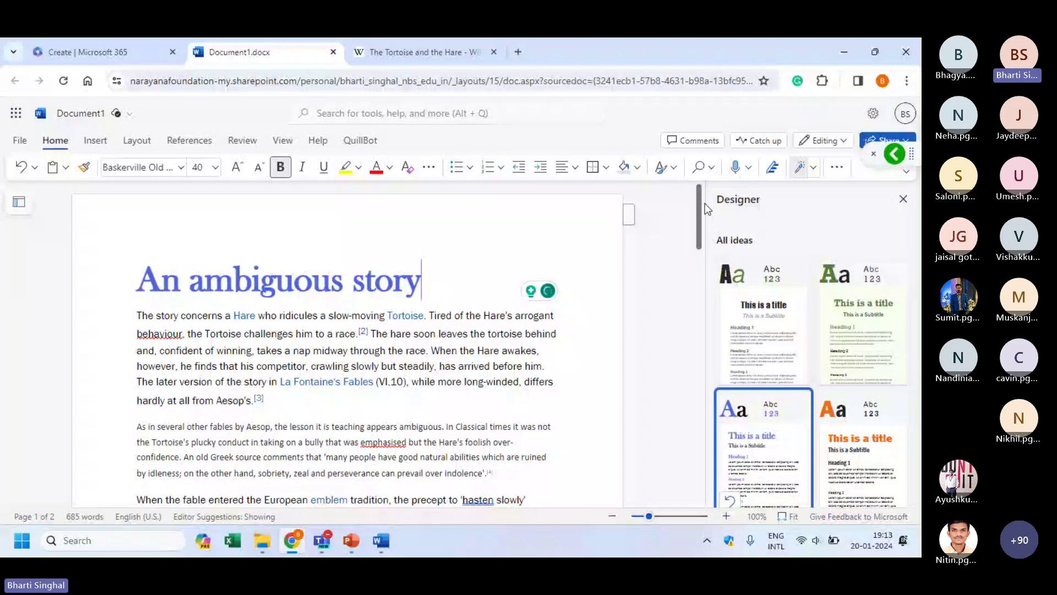
pyautogui.moveTo(699, 210)
pyautogui.mouseDown()
pyautogui.moveTo(725, 401)
pyautogui.moveTo(212, 257)
pyautogui.mouseUp()
# Choose 'Hide suggestions until next update' in the Designer dropdown
pyautogui.click(813, 168)
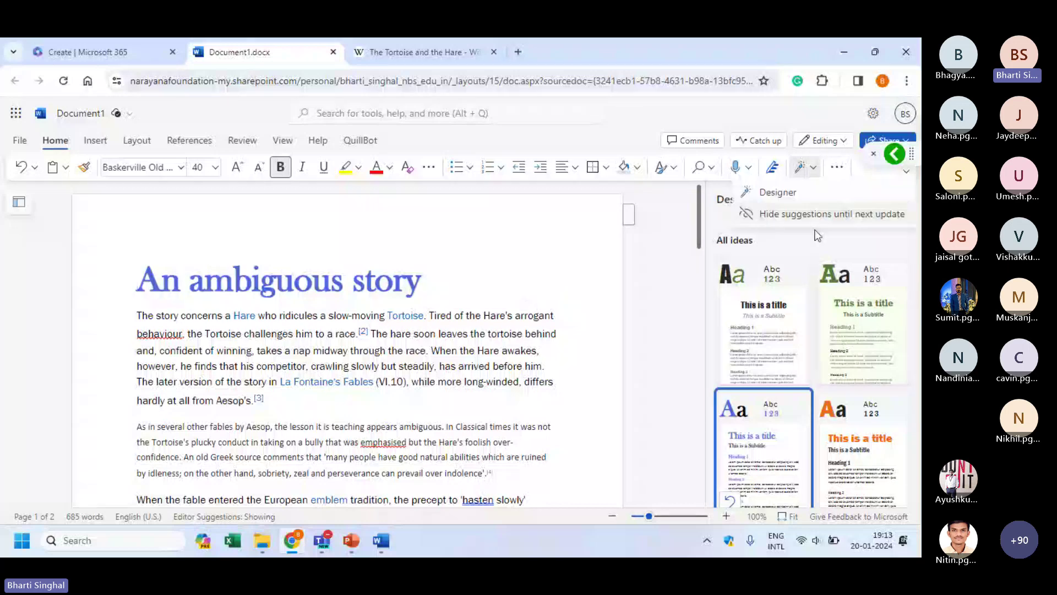
pyautogui.click(821, 214)
pyautogui.click(813, 176)
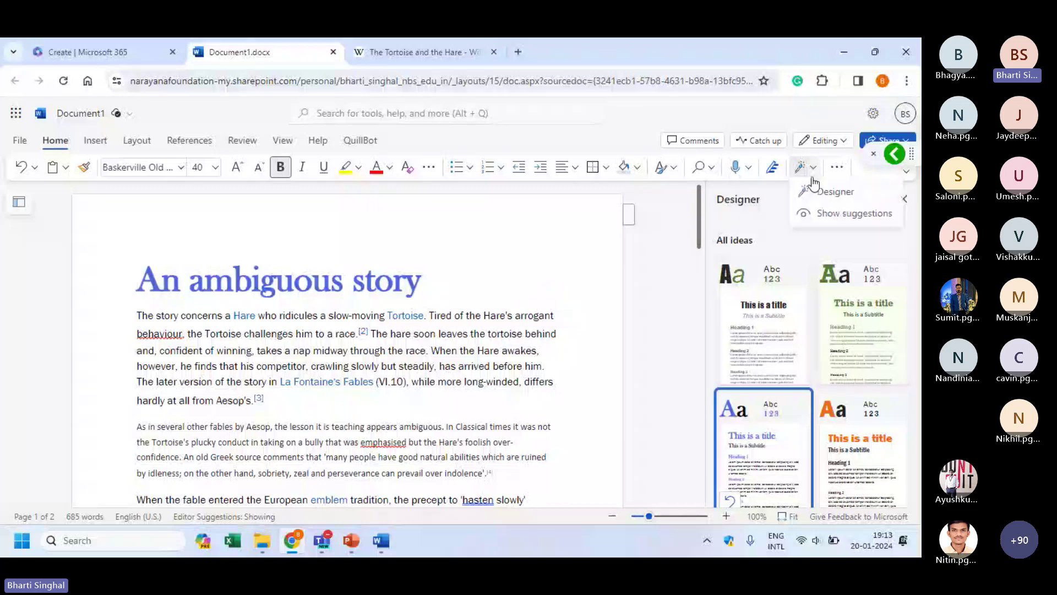
pyautogui.click(826, 191)
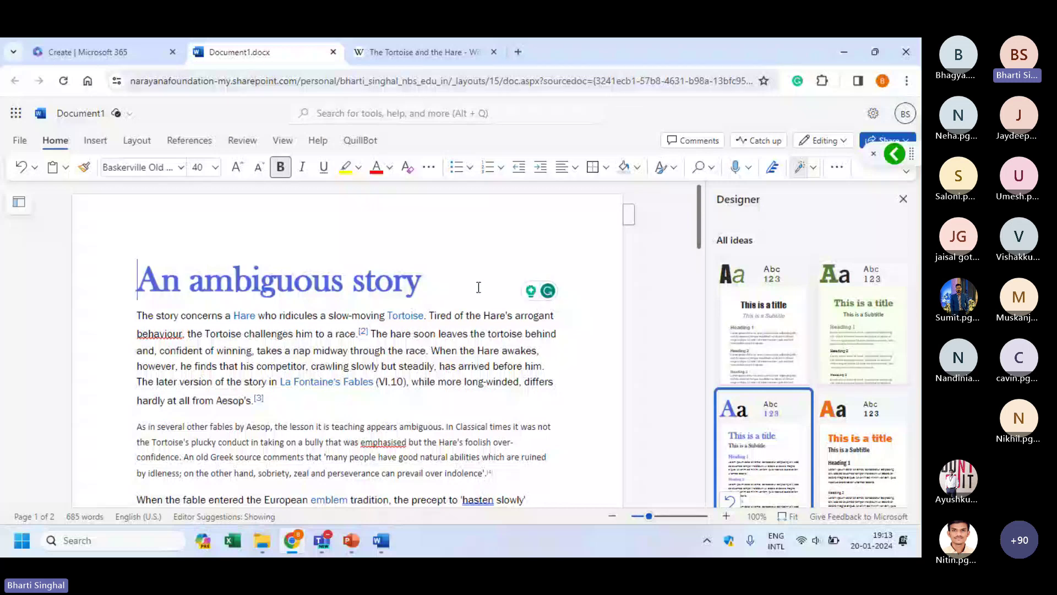
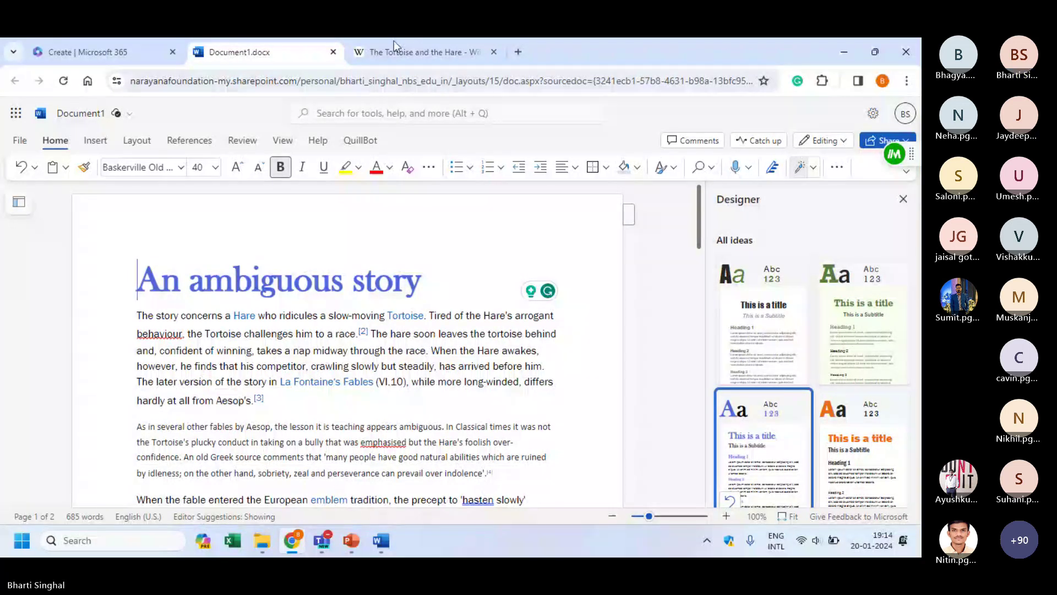
# Bring the Teams meeting window to the front over the Word story document
pyautogui.click(324, 551)
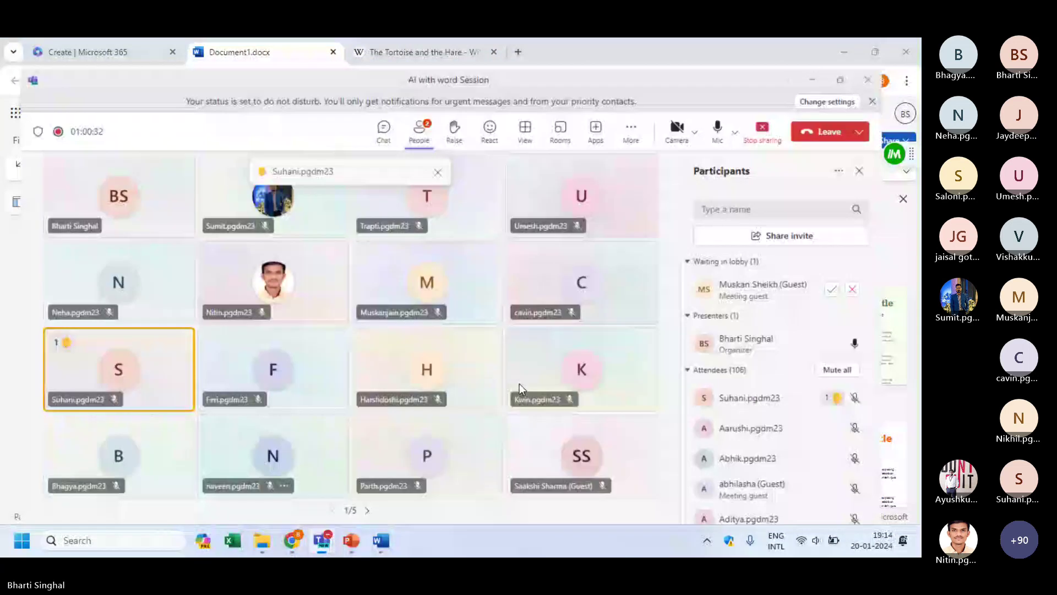
# Admit the guest waiting in the meeting lobby, then minimize Teams to return to the Word document
pyautogui.click(889, 272)
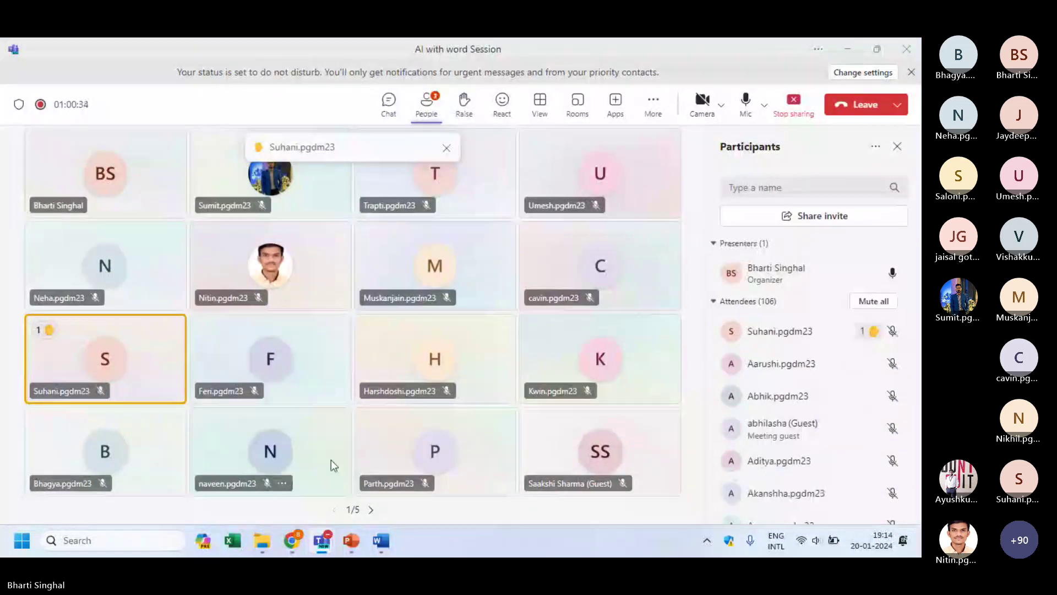
pyautogui.click(311, 543)
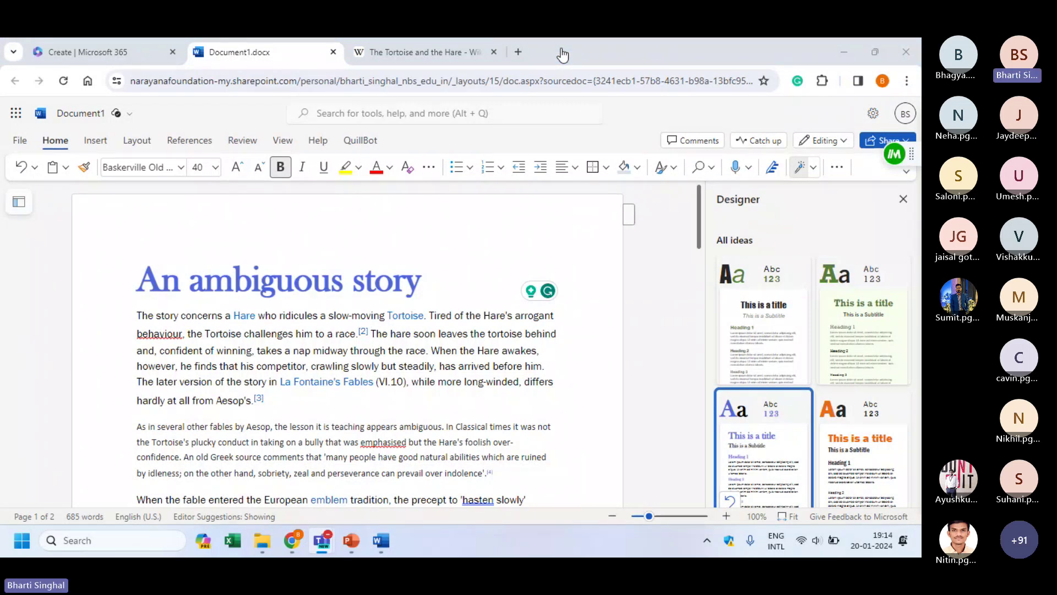
pyautogui.click(563, 54)
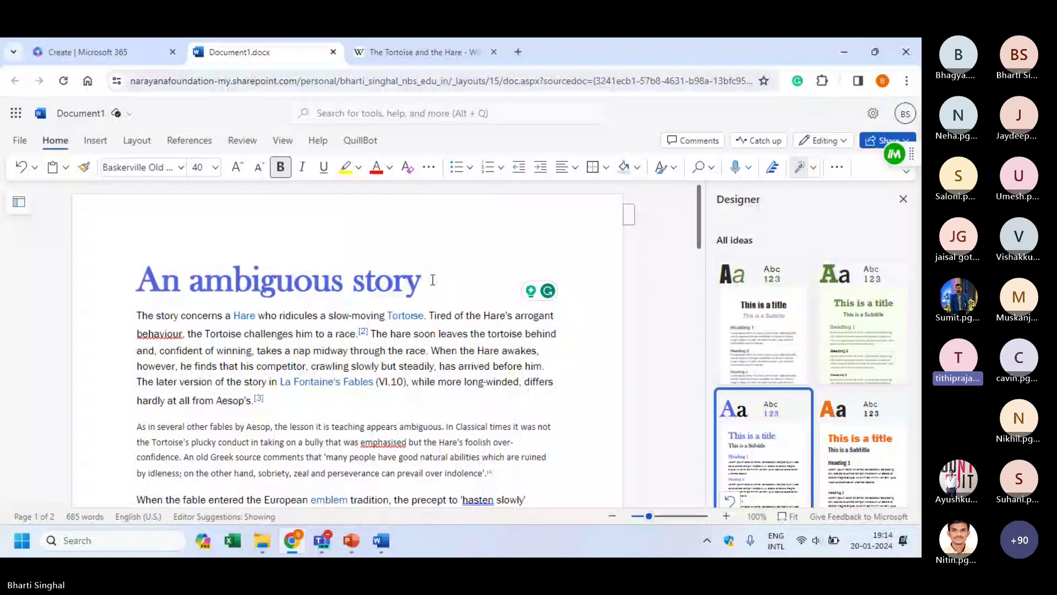
pyautogui.moveTo(433, 280); pyautogui.dragTo(139, 283)
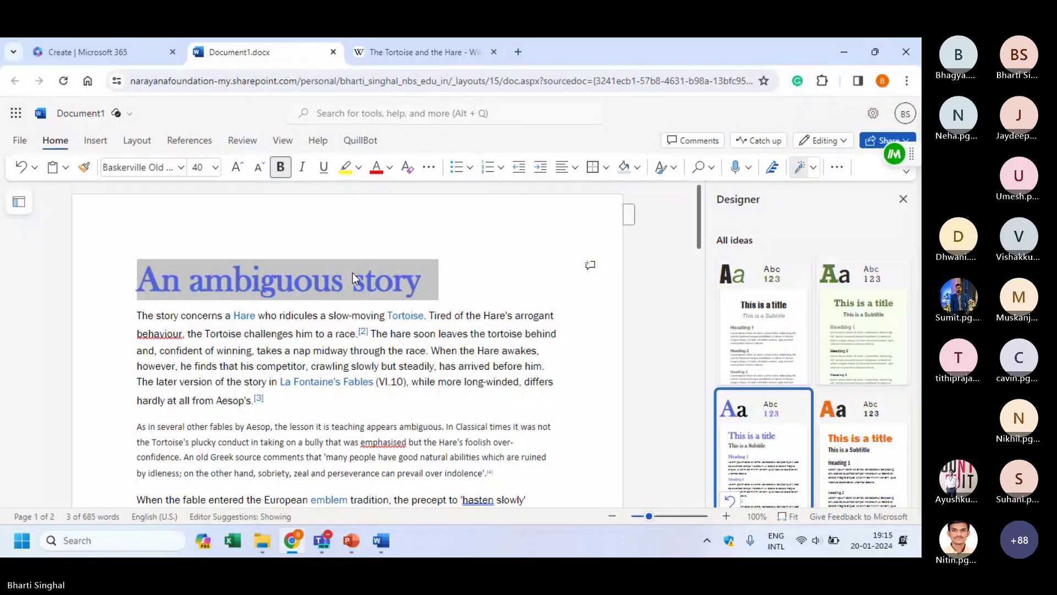
pyautogui.click(462, 313)
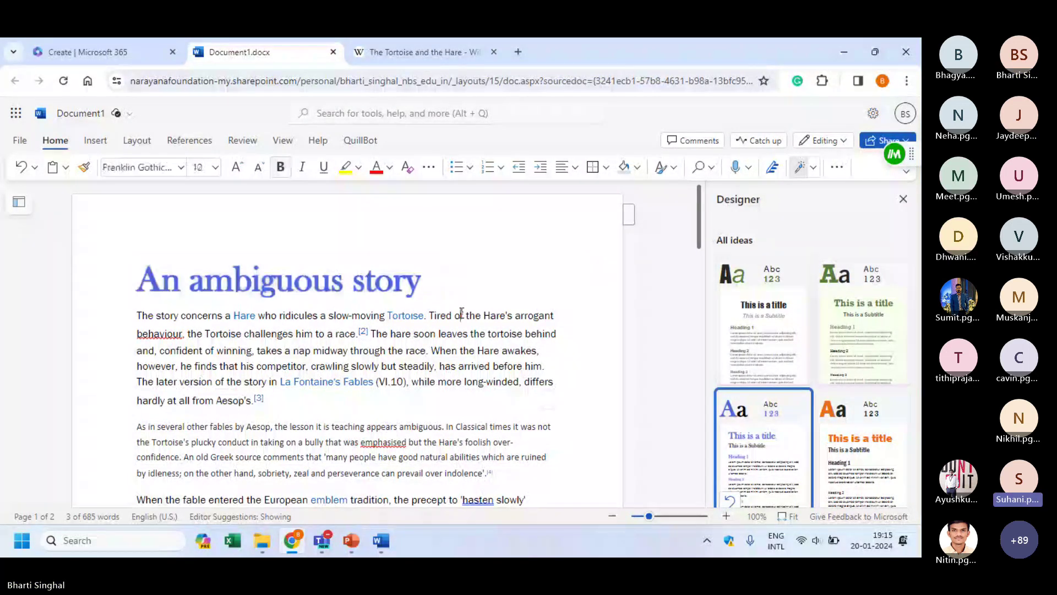
pyautogui.click(475, 275)
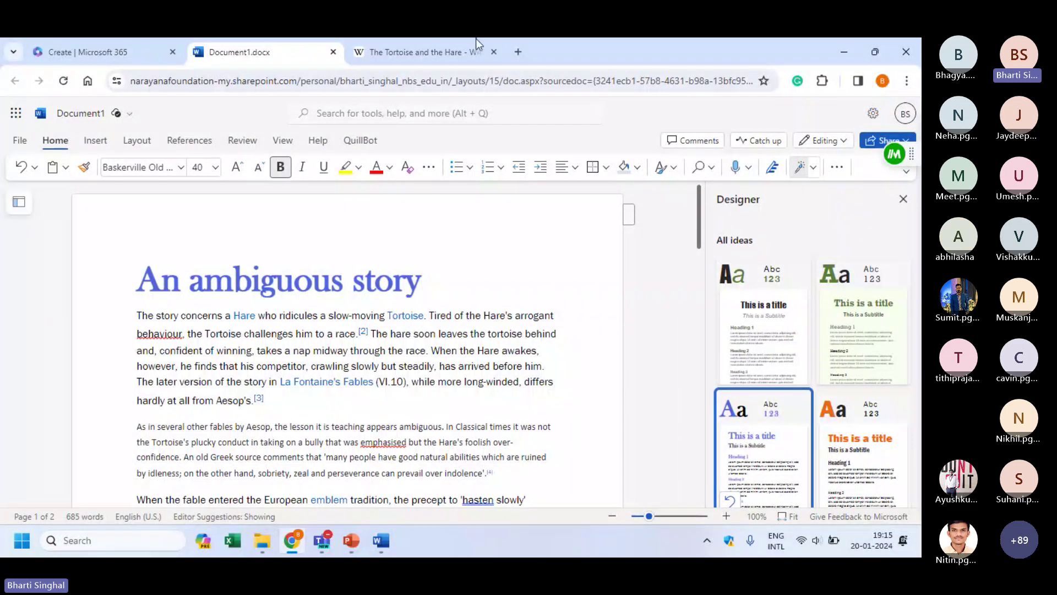
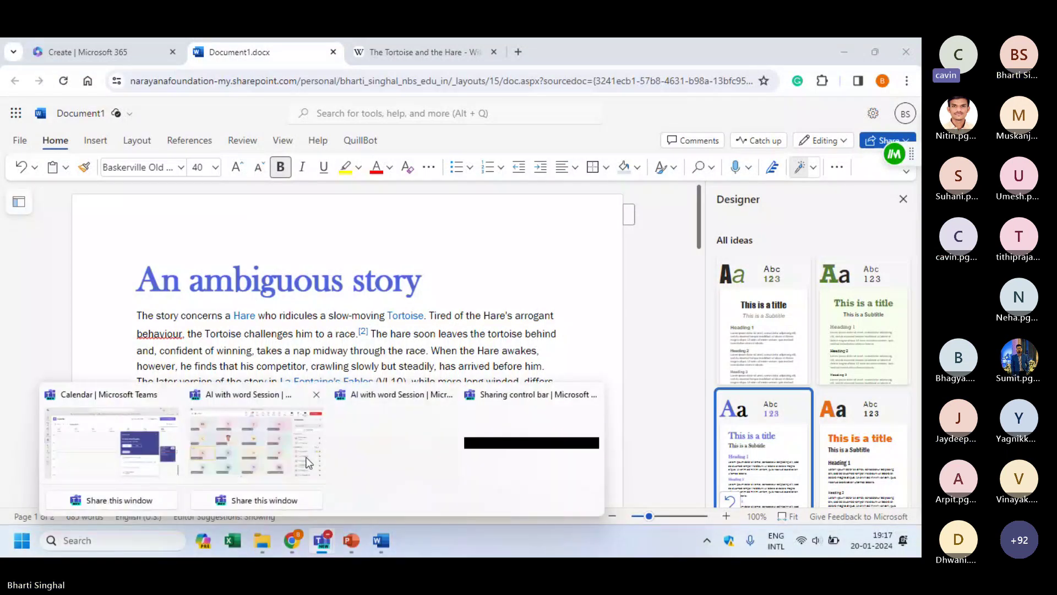
# Bring the 'AI with word Session' Teams meeting window forward from its taskbar preview
pyautogui.click(307, 462)
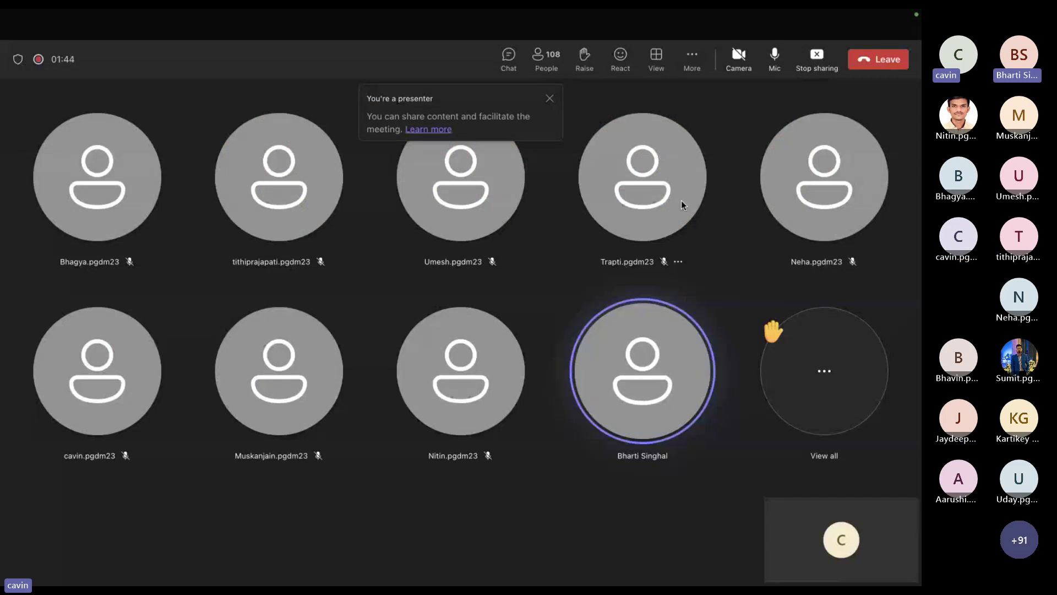
# Switch desktops to the Chrome window and bring up the Document1.docx story tab
pyautogui.hotkey('ctrl', 'Left')
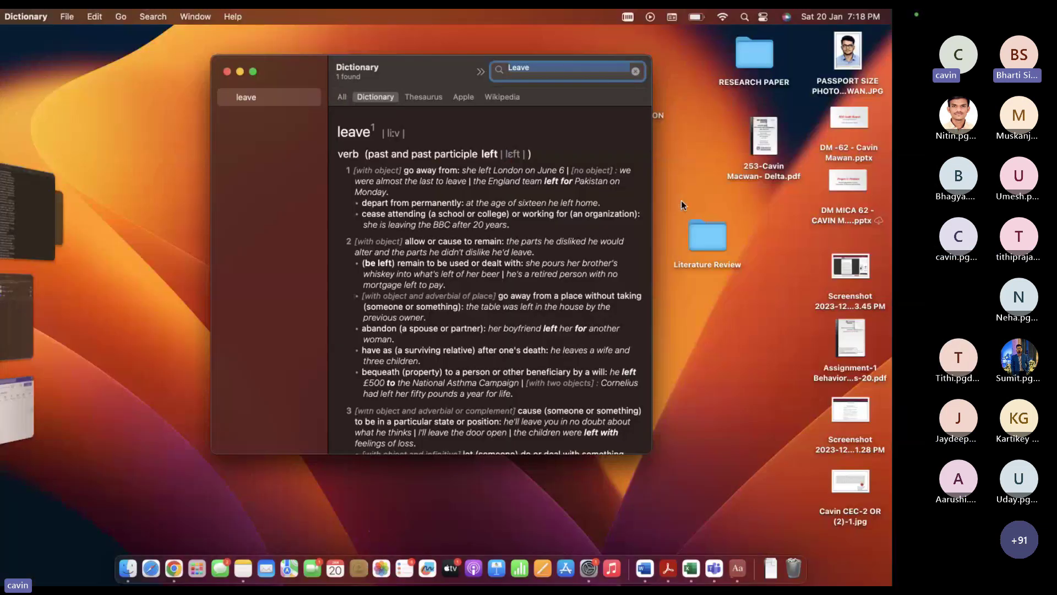
pyautogui.hotkey('ctrl', 'Left')
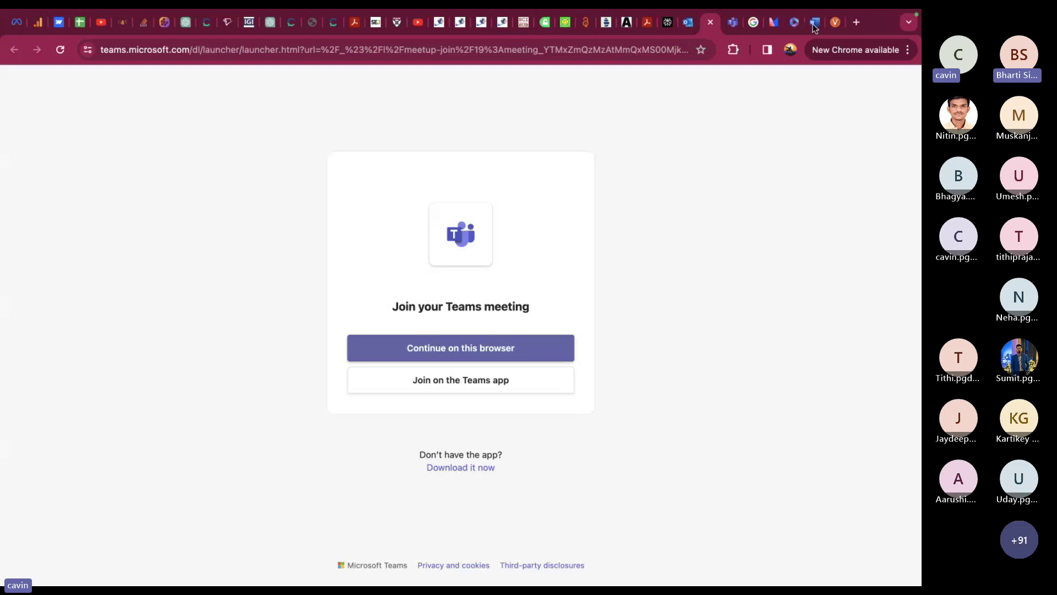
pyautogui.click(817, 23)
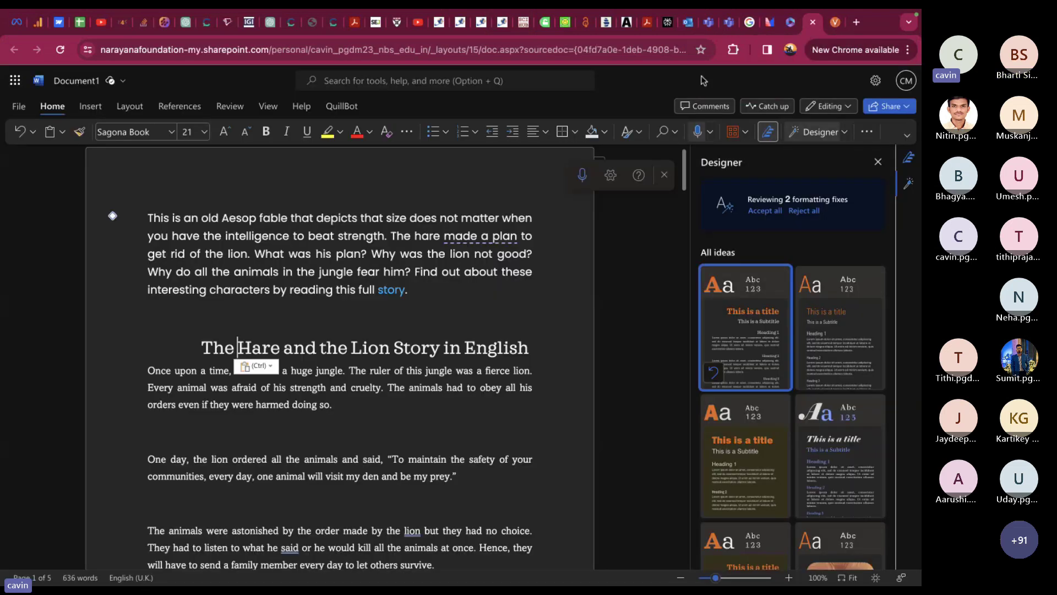
# Accept Designer's suggested formatting fix on the opening Aesop fable paragraph
pyautogui.click(113, 216)
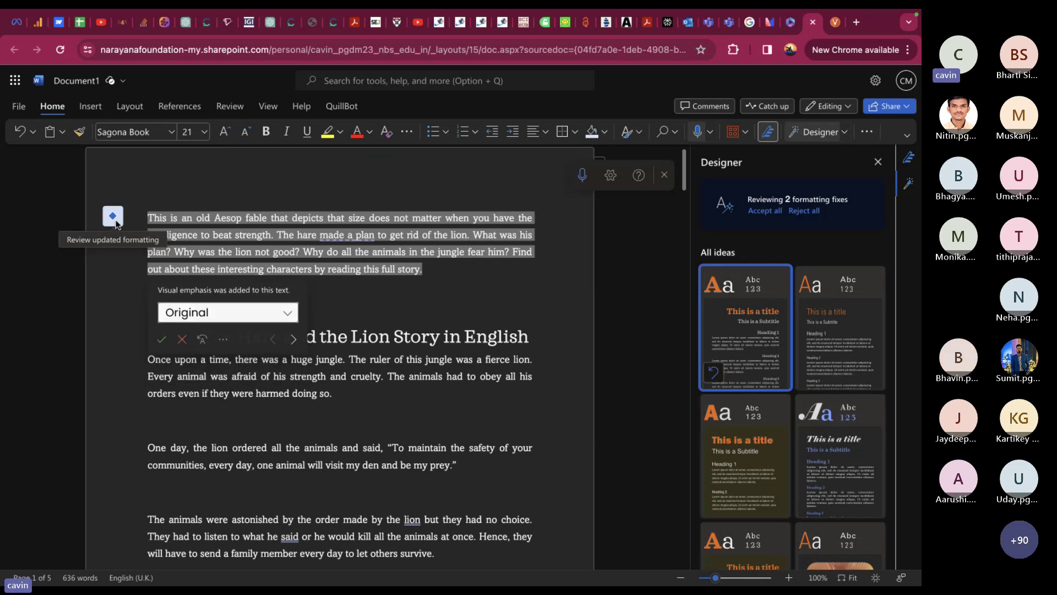
pyautogui.click(113, 216)
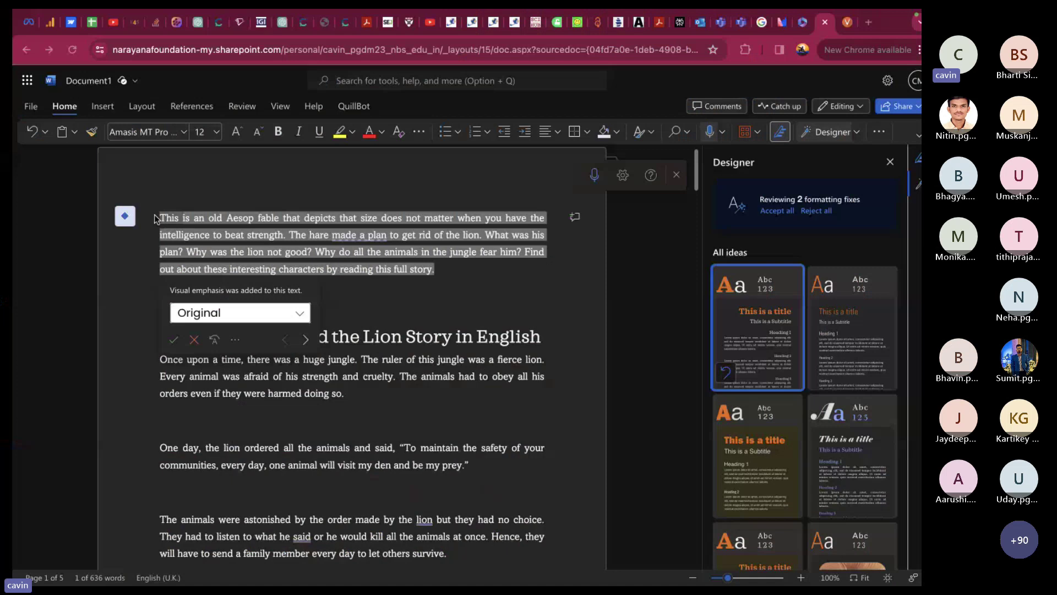
pyautogui.click(113, 216)
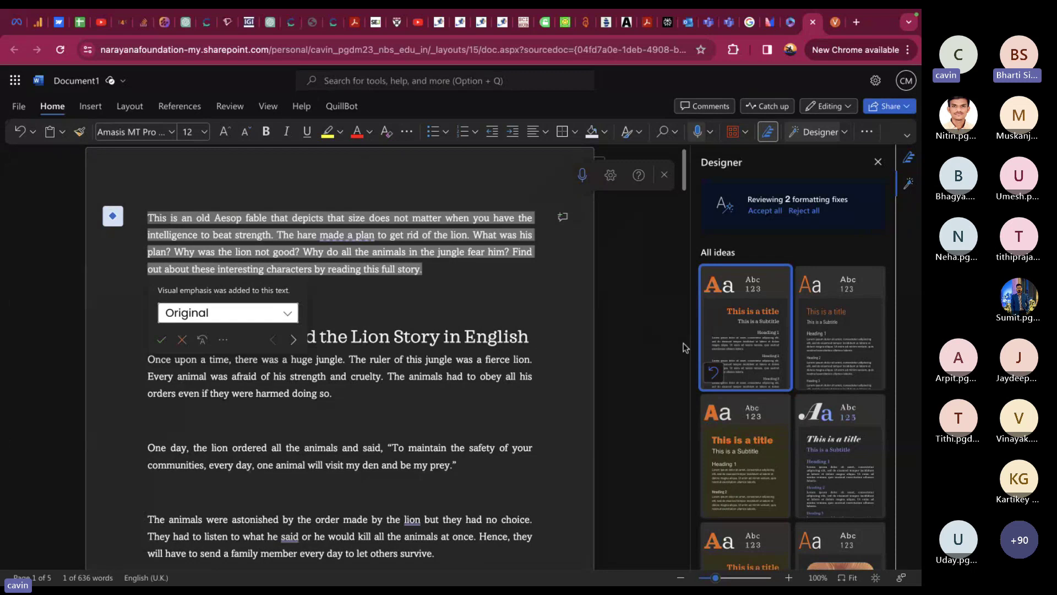
# Check the Editor score, try the brown sans-serif design idea, then keep the first dark serif design
pyautogui.scroll(-3, 856, 369)
pyautogui.scroll(-3, 856, 369)
pyautogui.click(881, 163)
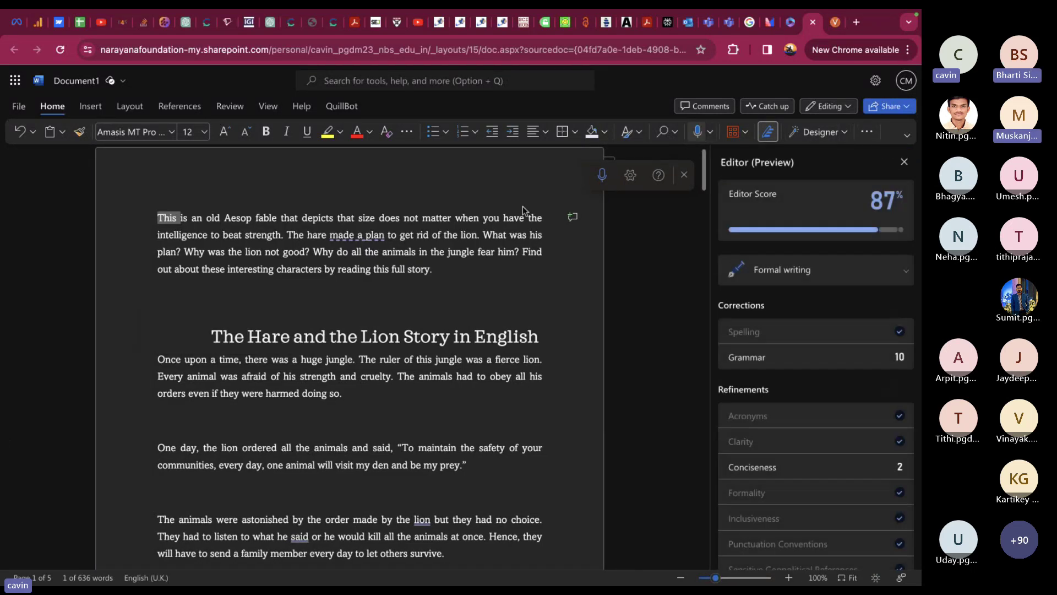
pyautogui.click(830, 131)
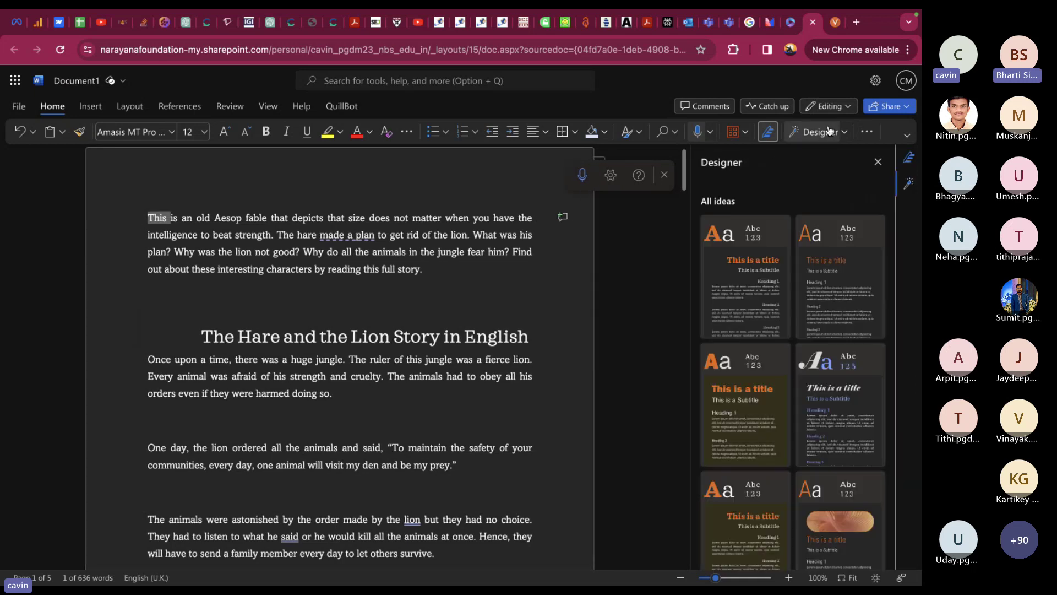
pyautogui.click(735, 289)
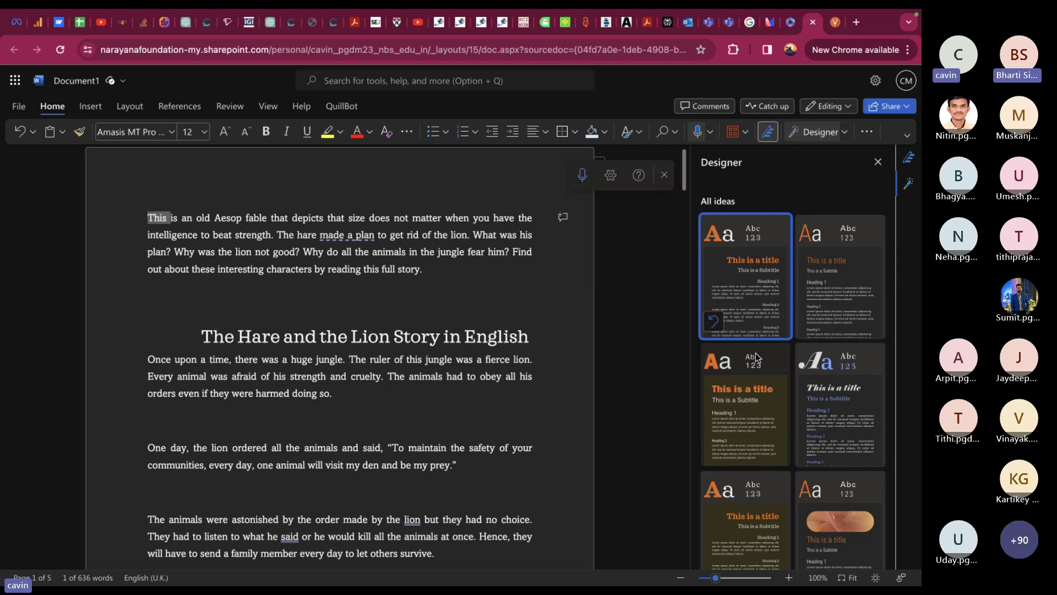
pyautogui.click(757, 386)
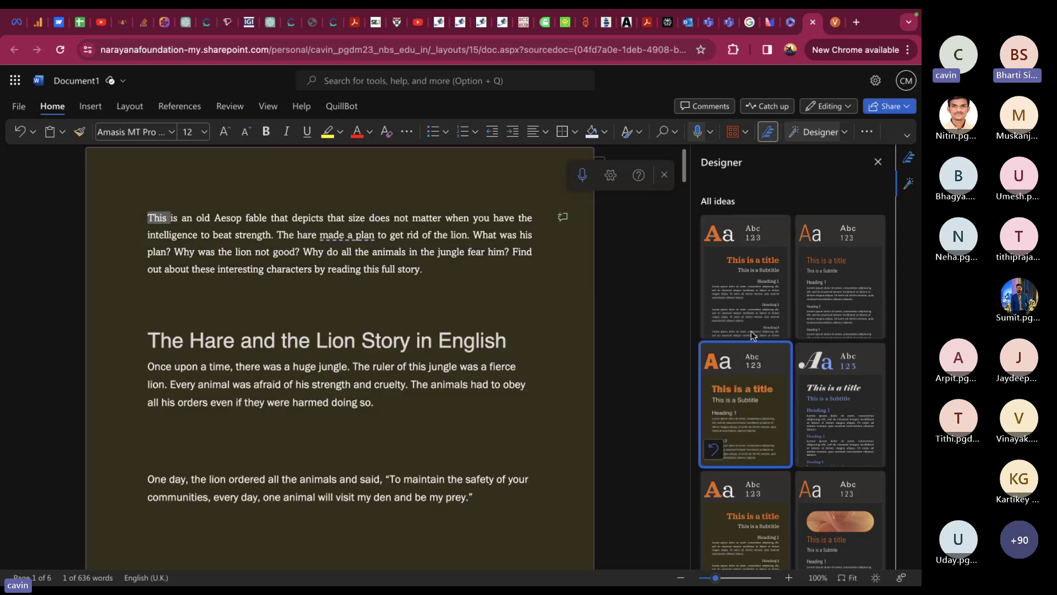
pyautogui.click(748, 301)
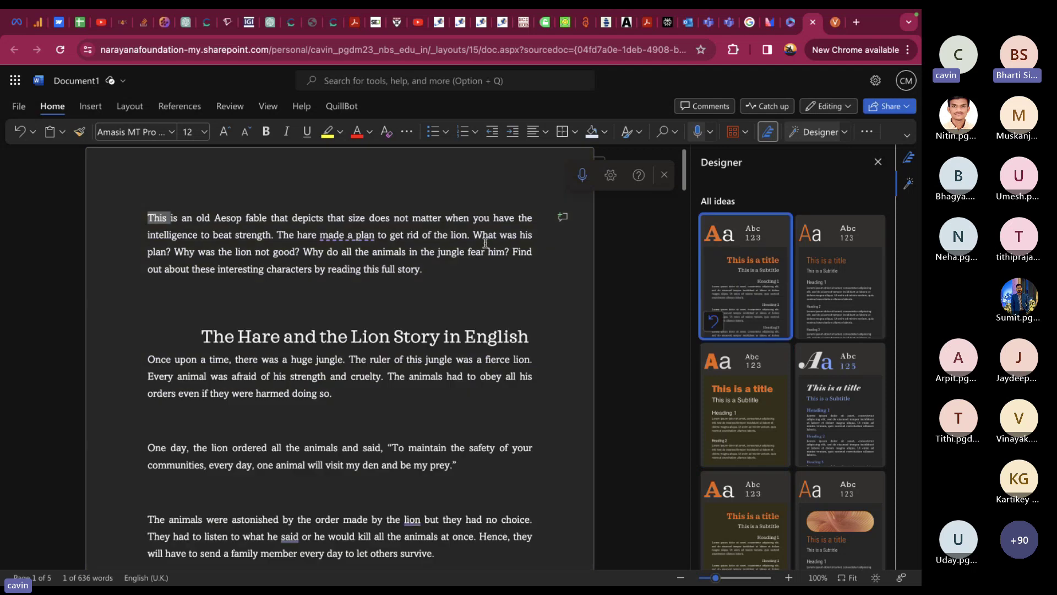
# Switch back to the Teams meeting and change its meeting view layout
pyautogui.hotkey('alt', 'Tab')
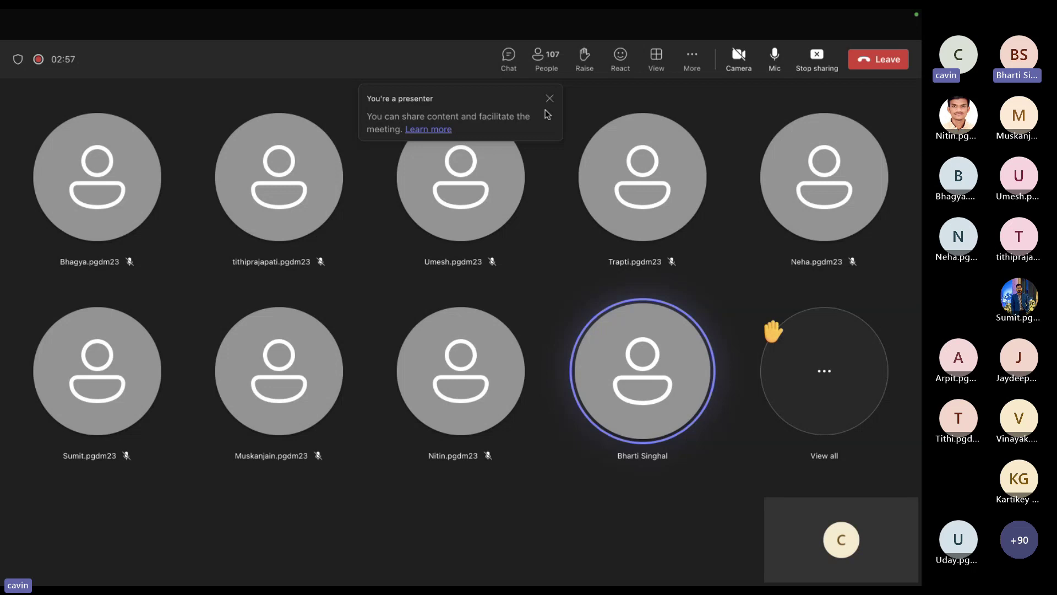
pyautogui.hotkey('alt', 'Tab')
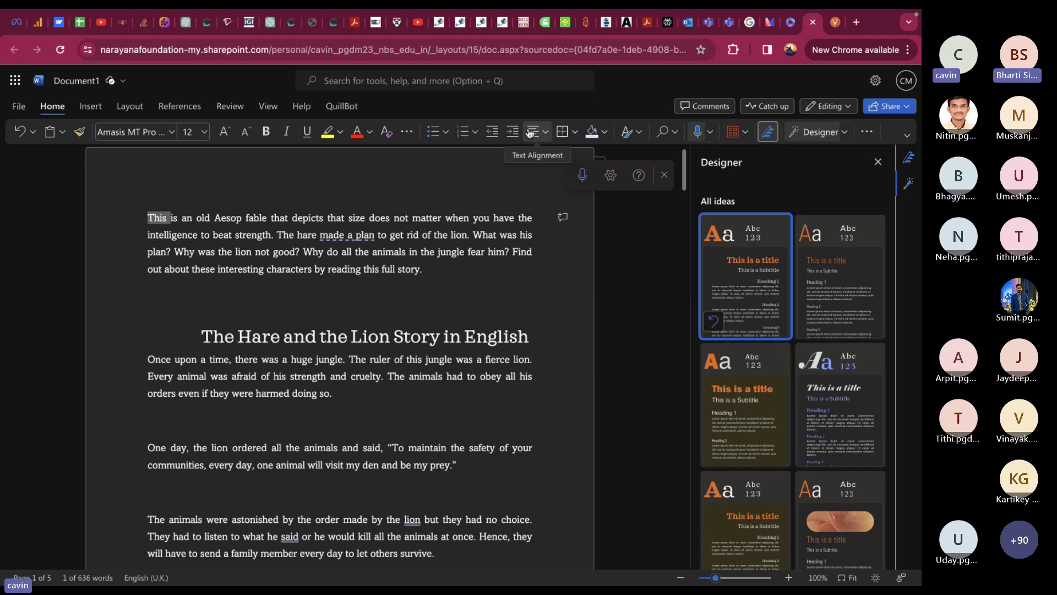
pyautogui.hotkey('alt', 'Tab')
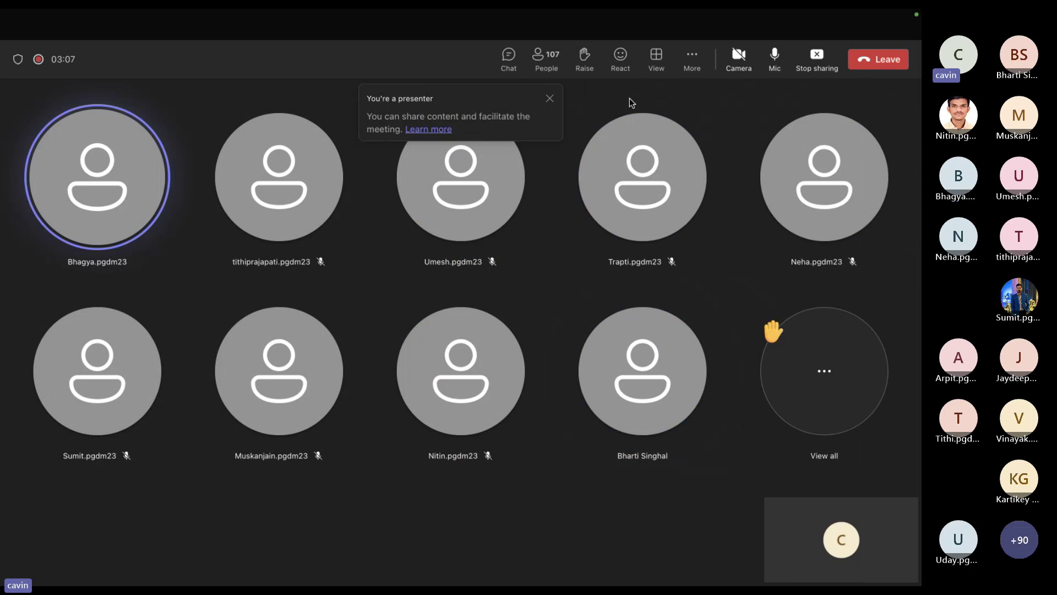
pyautogui.click(817, 65)
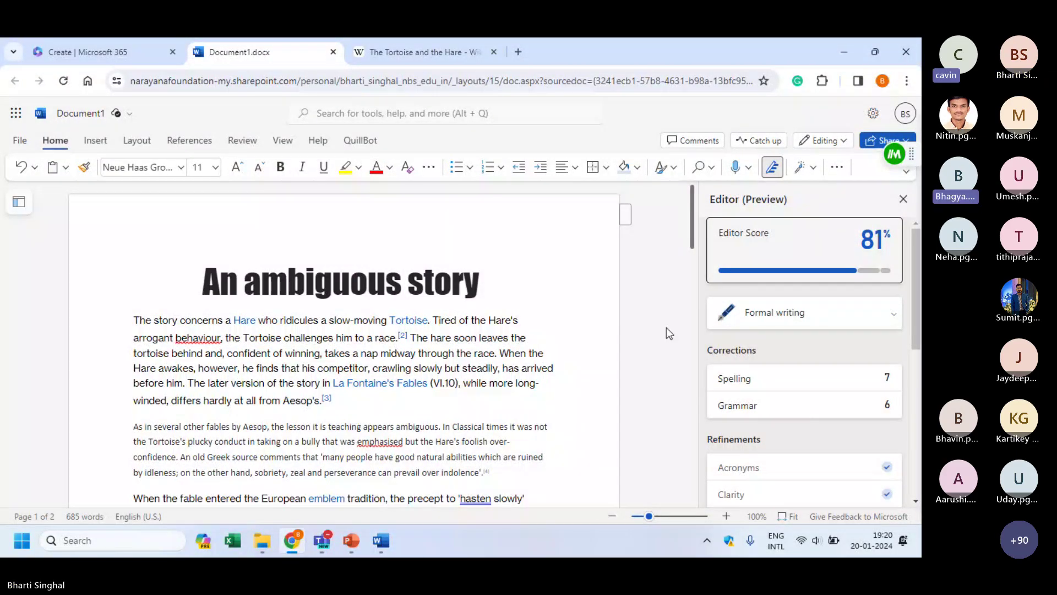
# Reopen the Editor pane and scroll down to the Insights section's Document stats entry
pyautogui.click(903, 199)
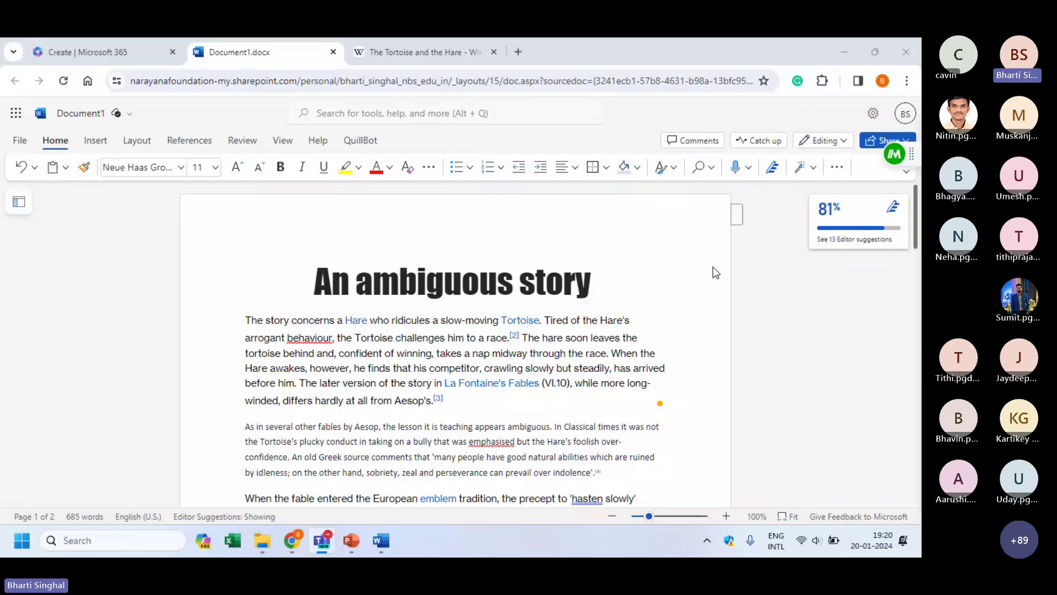
pyautogui.click(772, 170)
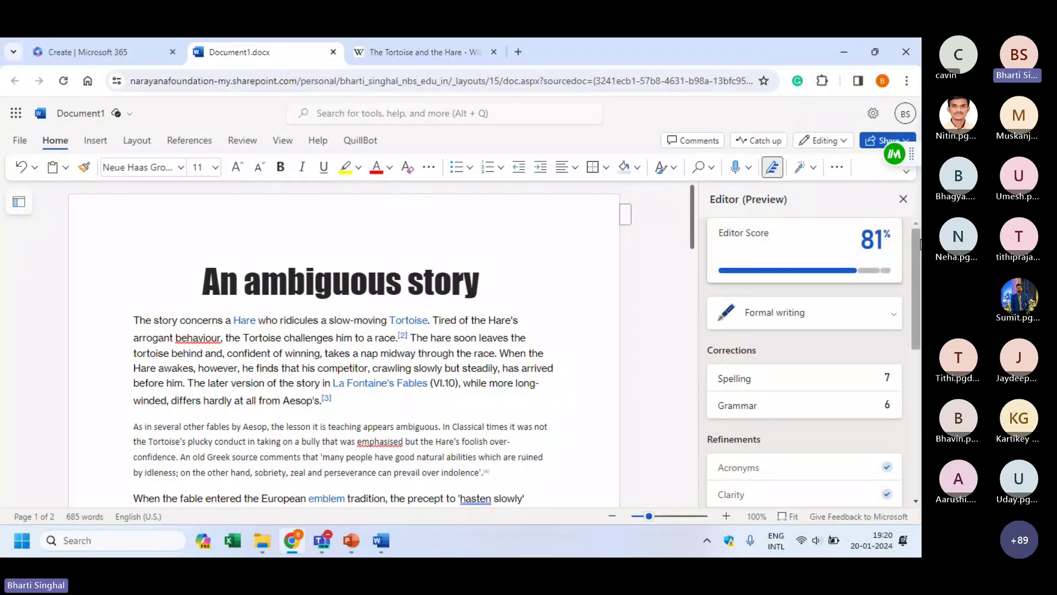
pyautogui.moveTo(916, 341)
pyautogui.mouseDown()
pyautogui.moveTo(918, 497)
pyautogui.moveTo(909, 291)
pyautogui.mouseUp()
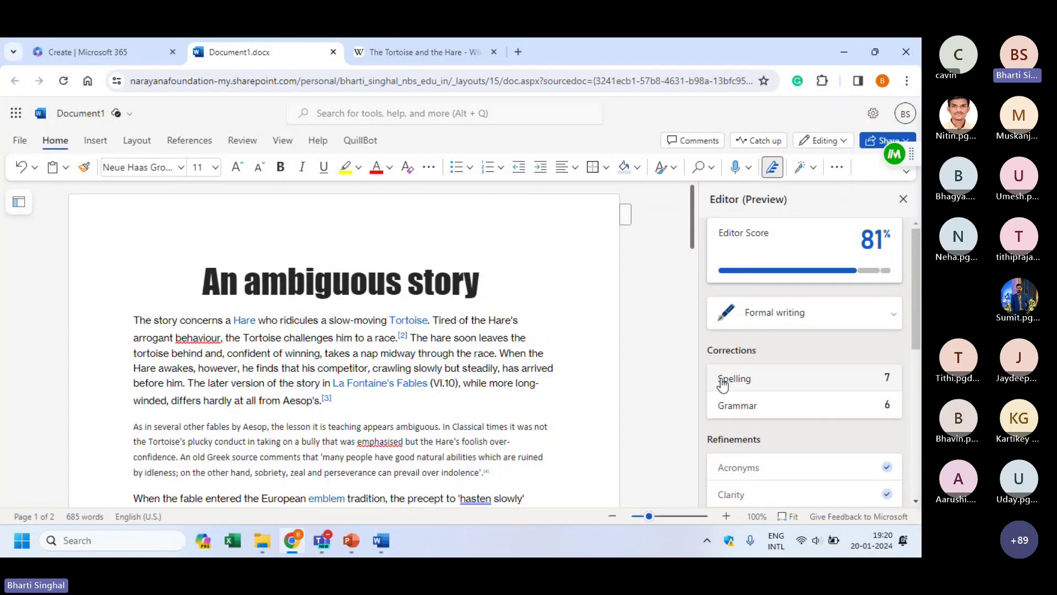
pyautogui.scroll(-2, 915, 331)
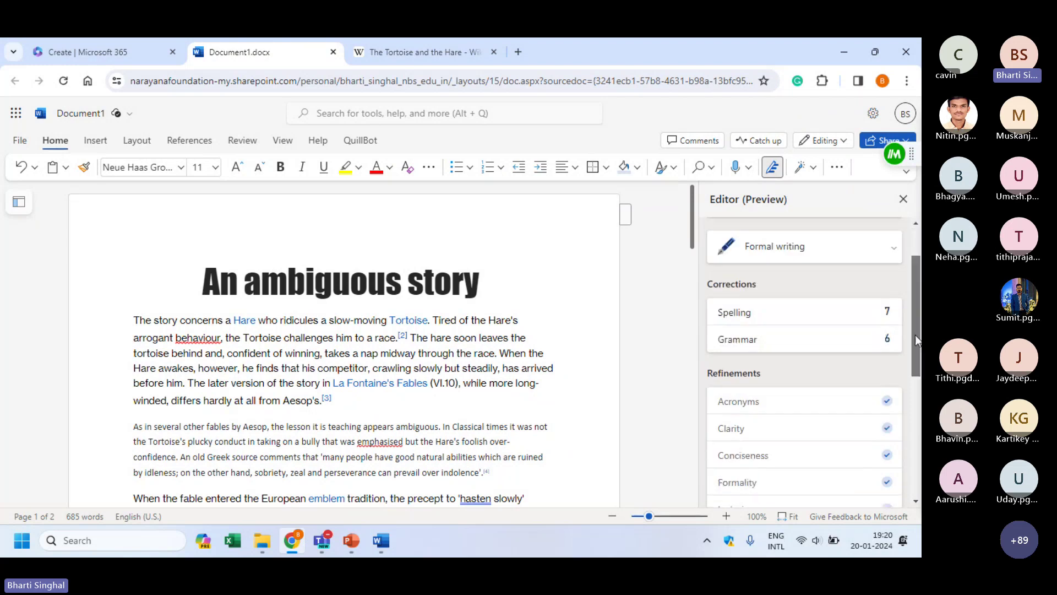
pyautogui.scroll(-2, 916, 307)
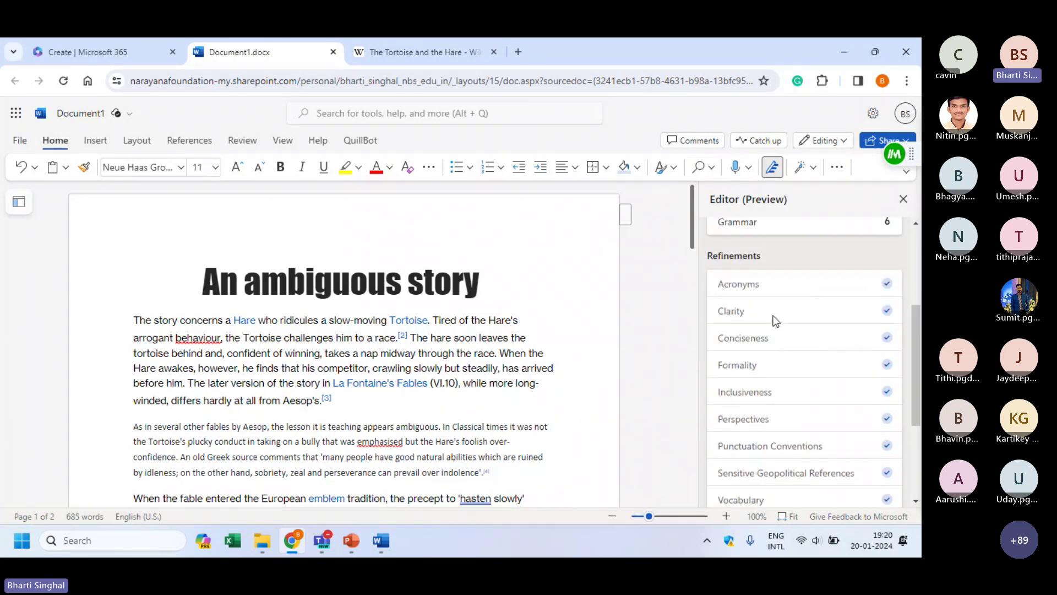
pyautogui.moveTo(914, 345); pyautogui.dragTo(917, 418)
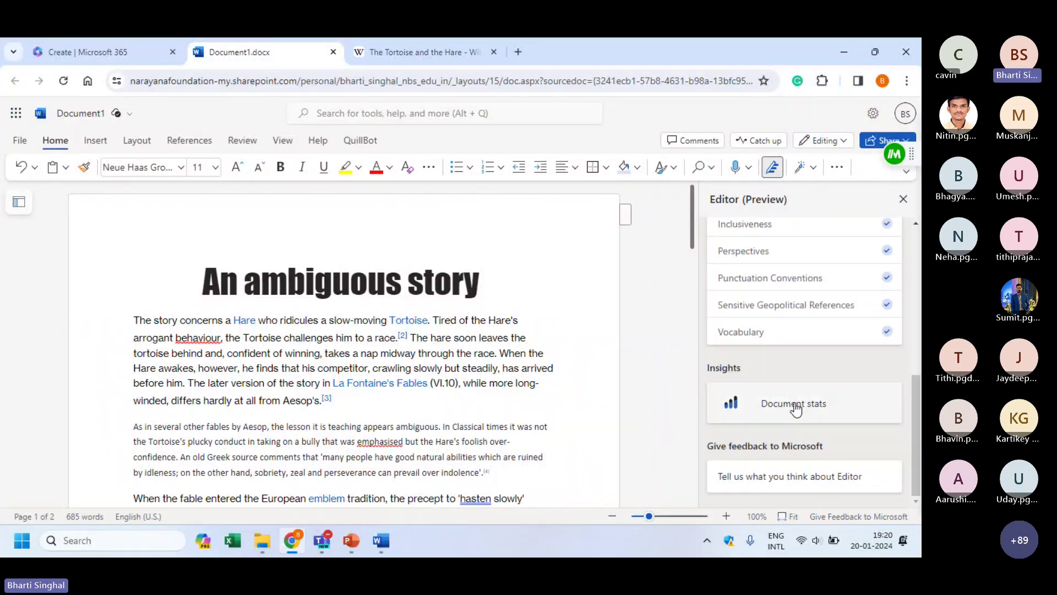
# Review Document stats (685 words, Flesch-Kincaid 47, Editor score 81%) and close the summary
pyautogui.click(795, 405)
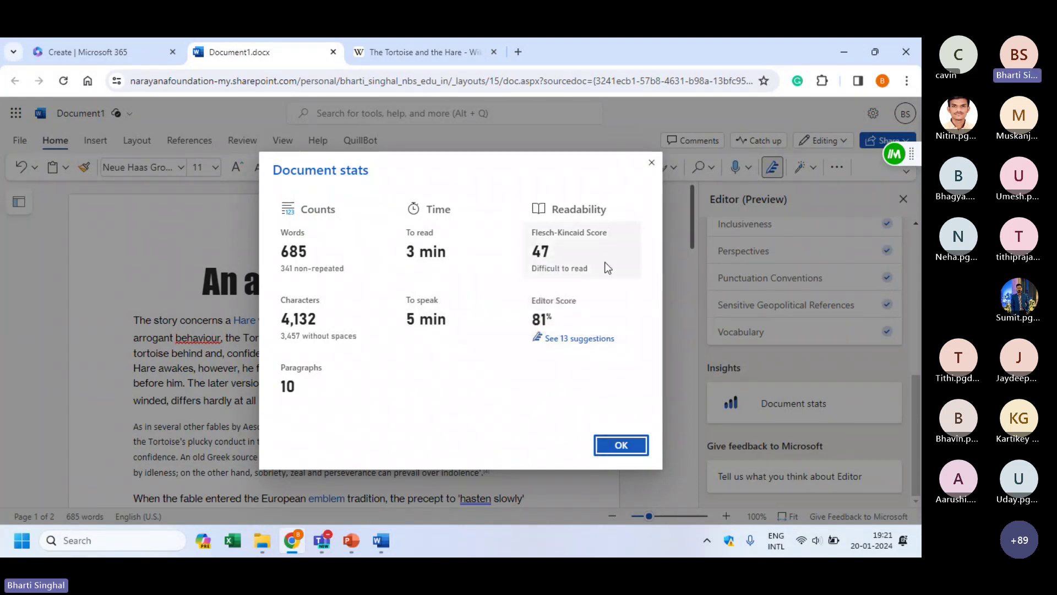
pyautogui.moveTo(554, 320)
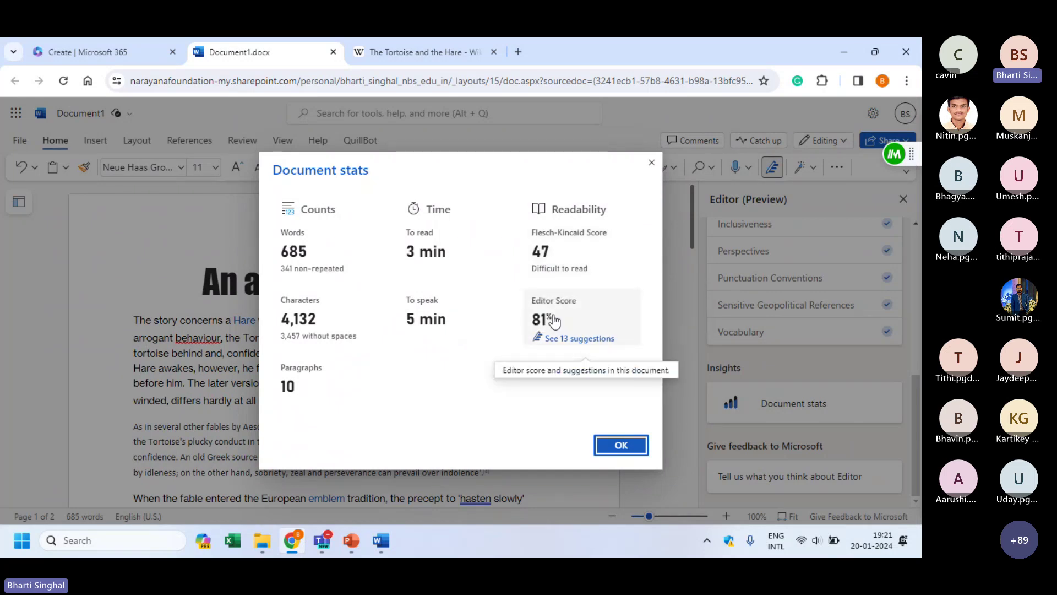
pyautogui.click(579, 341)
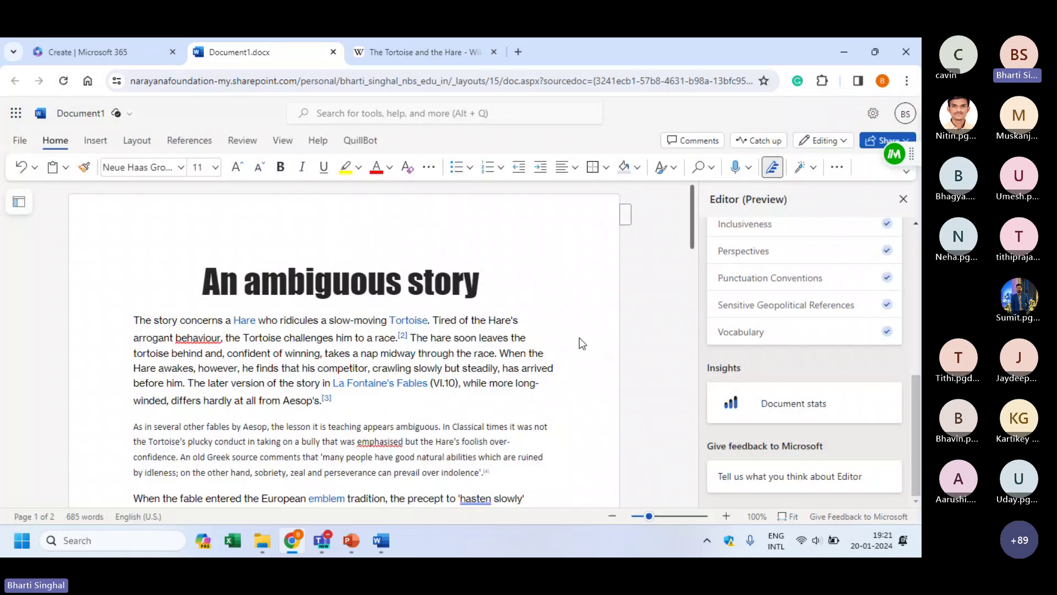
# Look over the writing style options unchanged, then correct 'behaviour' to 'behavior'
pyautogui.moveTo(915, 393); pyautogui.dragTo(913, 246)
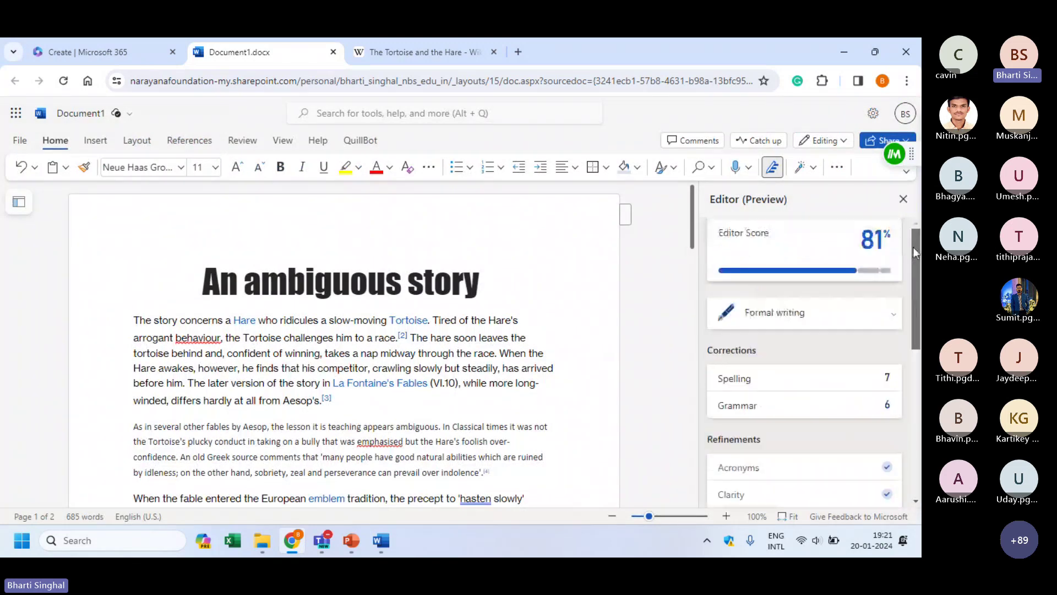
pyautogui.click(893, 314)
pyautogui.click(867, 286)
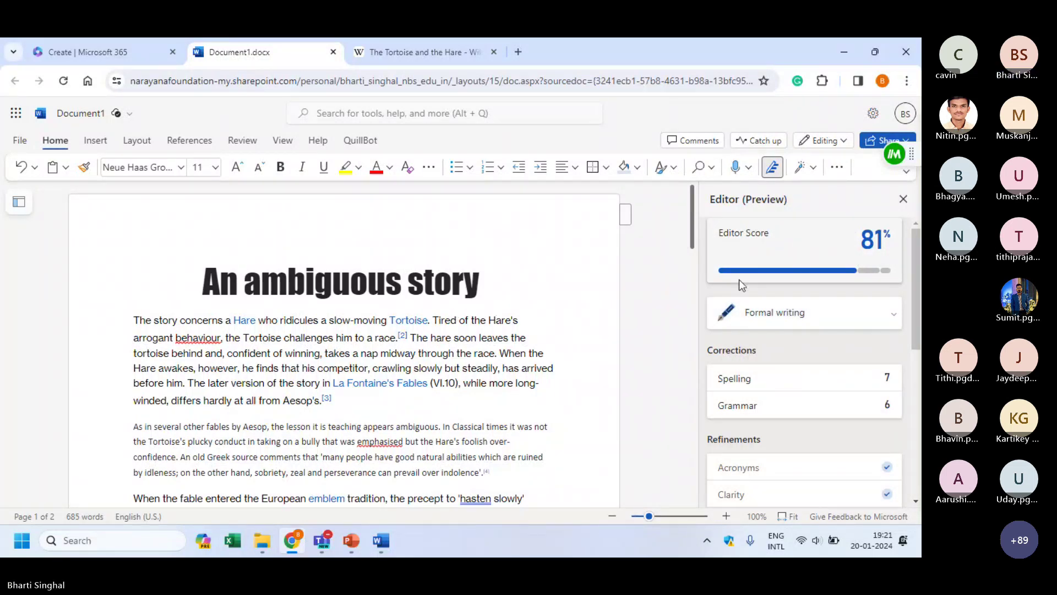
pyautogui.moveTo(868, 269)
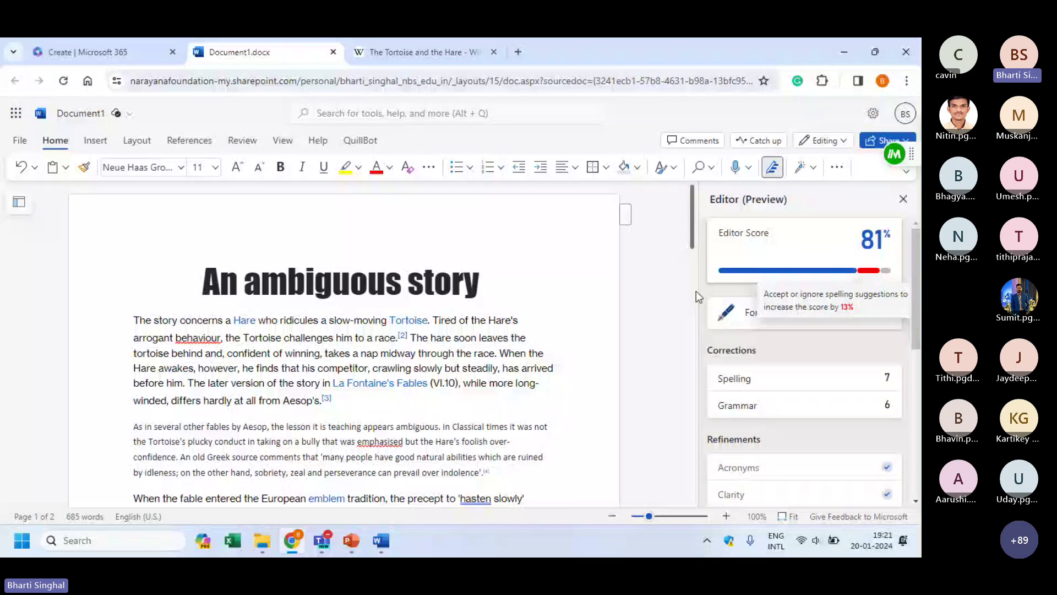
pyautogui.click(582, 295)
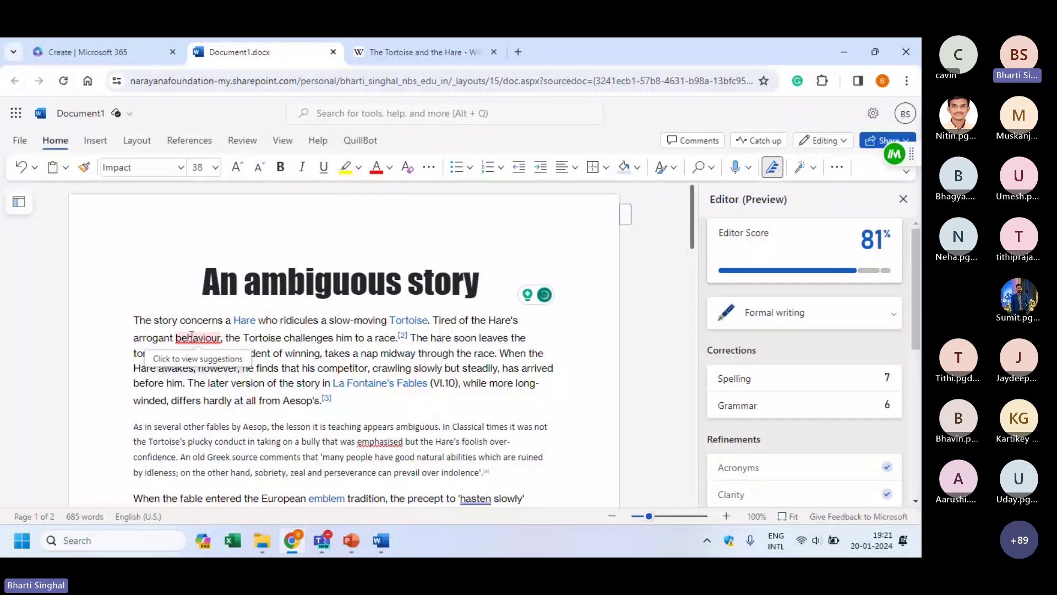
pyautogui.rightClick(191, 339)
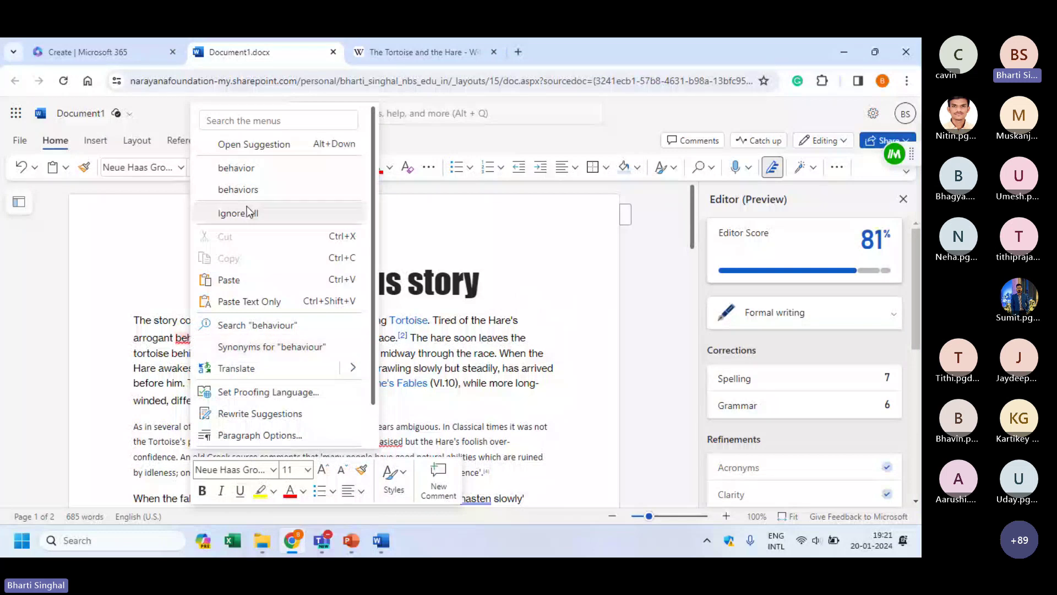
pyautogui.click(259, 168)
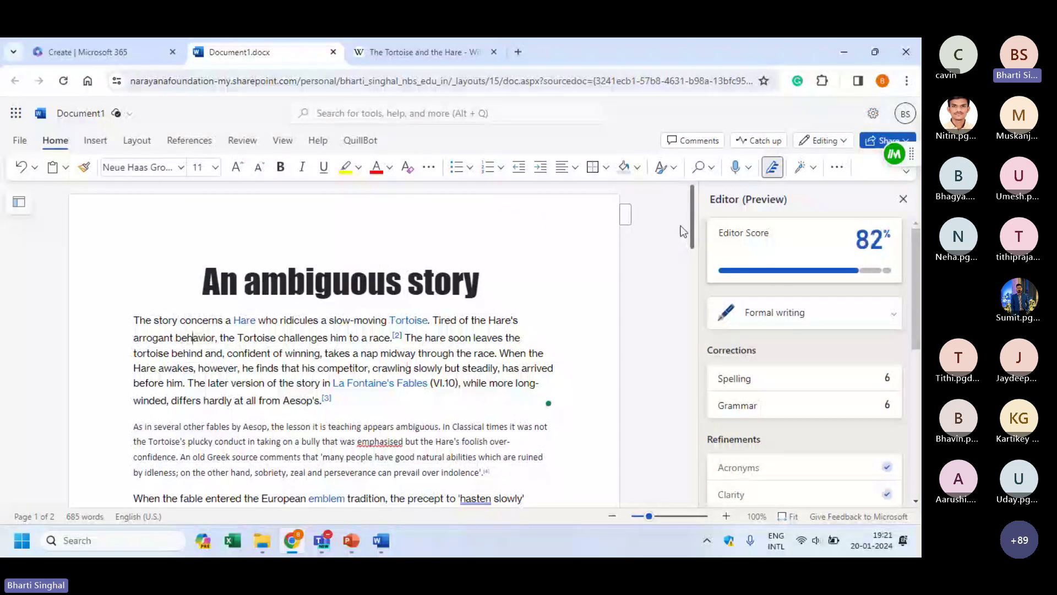
# Correct 'emphasised' to 'emphasized' from the spelling suggestions
pyautogui.moveTo(690, 220); pyautogui.dragTo(693, 230)
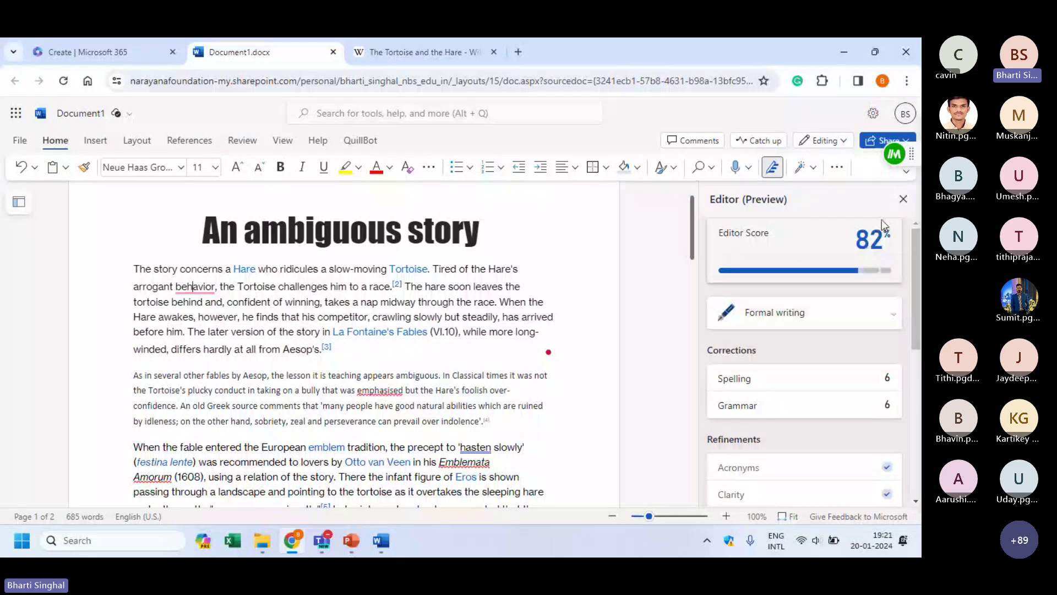
pyautogui.rightClick(193, 285)
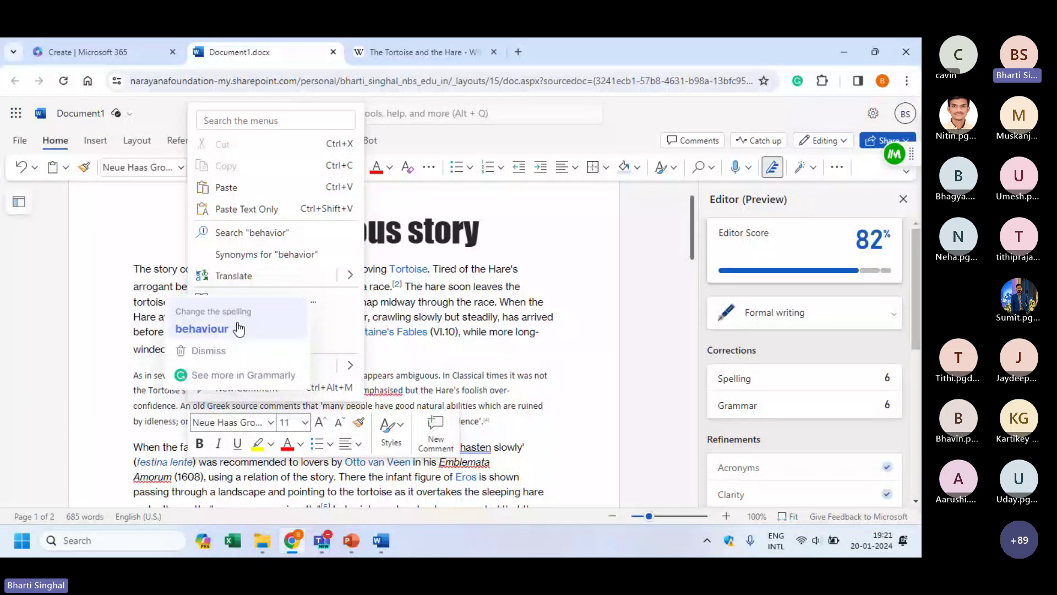
pyautogui.press('Escape')
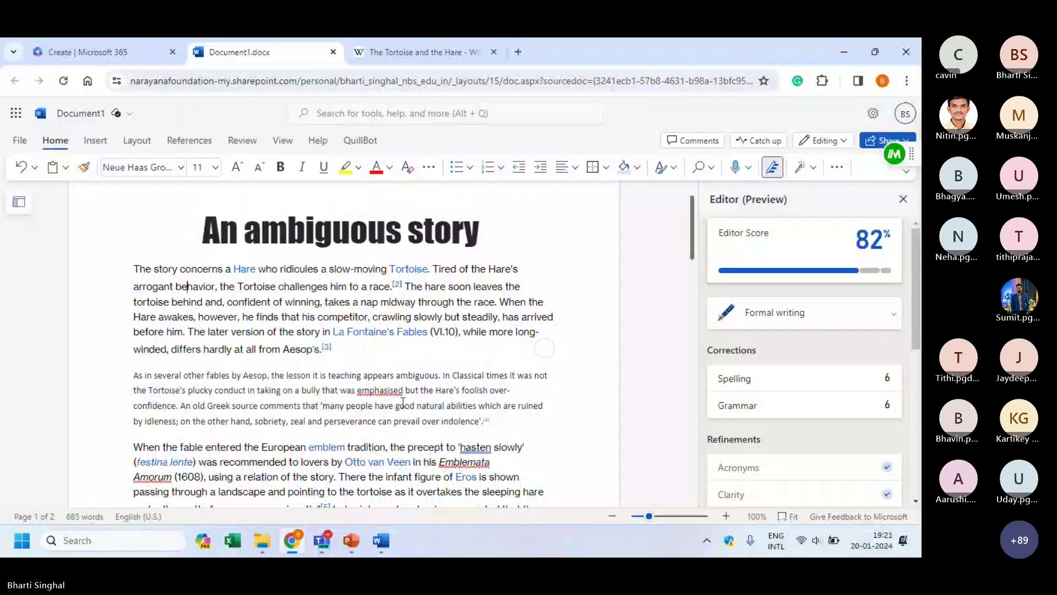
pyautogui.rightClick(386, 391)
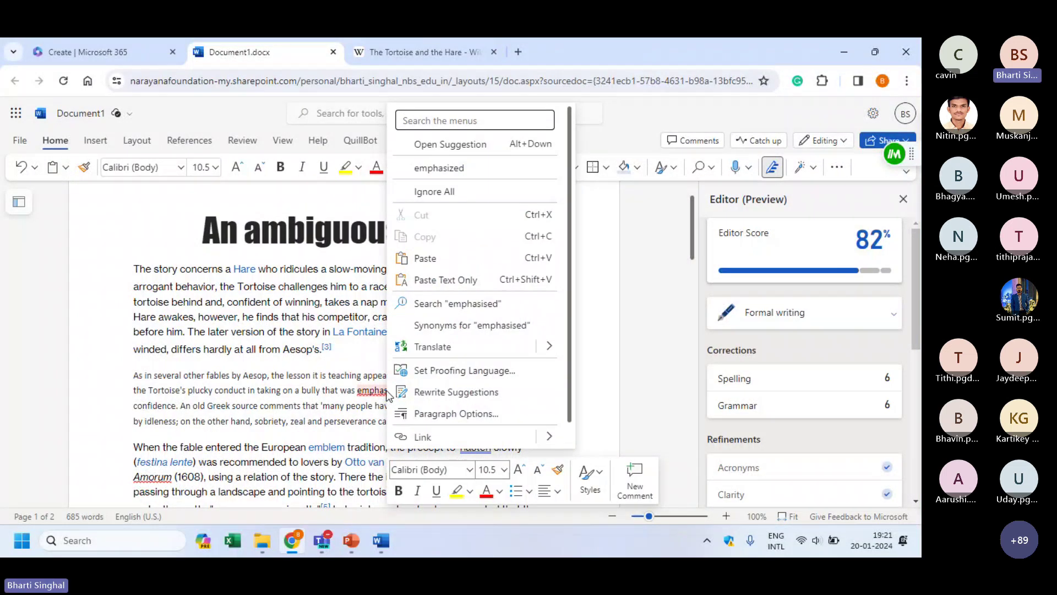
pyautogui.click(488, 170)
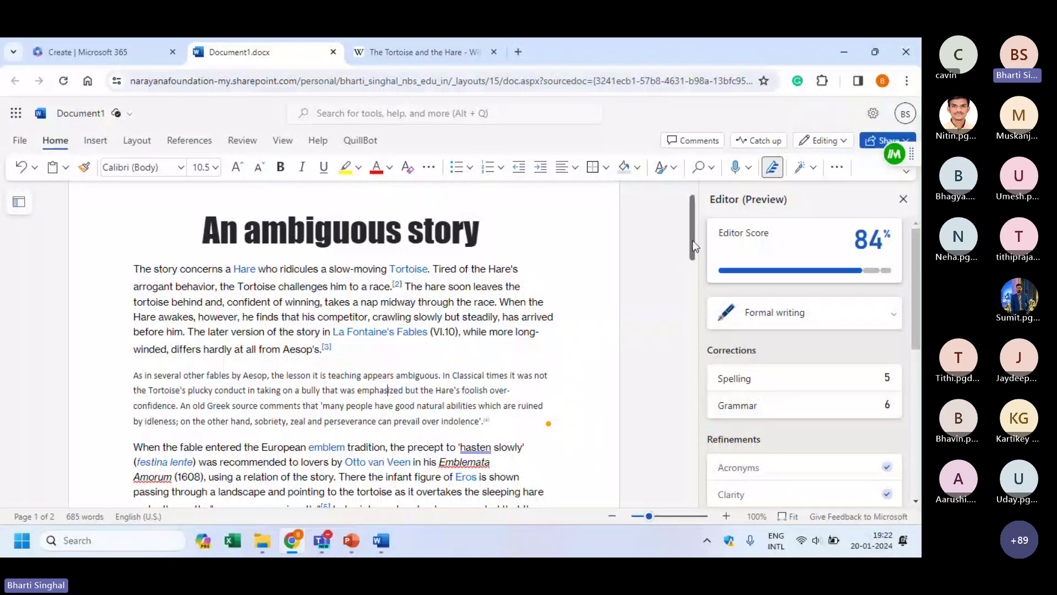
# Replace the flagged 'that of' with 'Achilles' in the Applications section, then scroll back up
pyautogui.moveTo(695, 246); pyautogui.dragTo(723, 429)
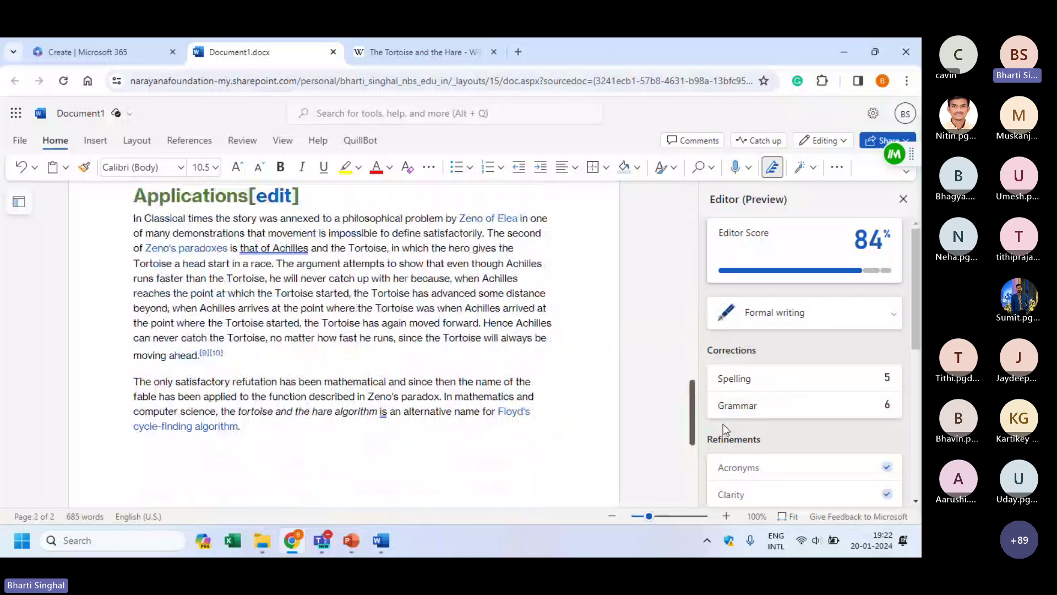
pyautogui.rightClick(274, 257)
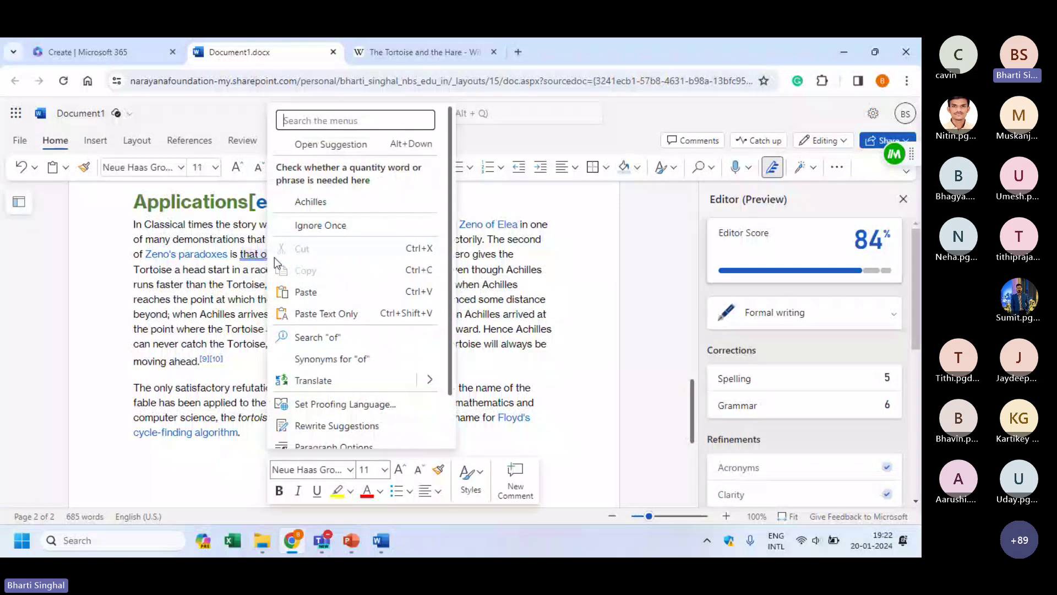
pyautogui.click(352, 199)
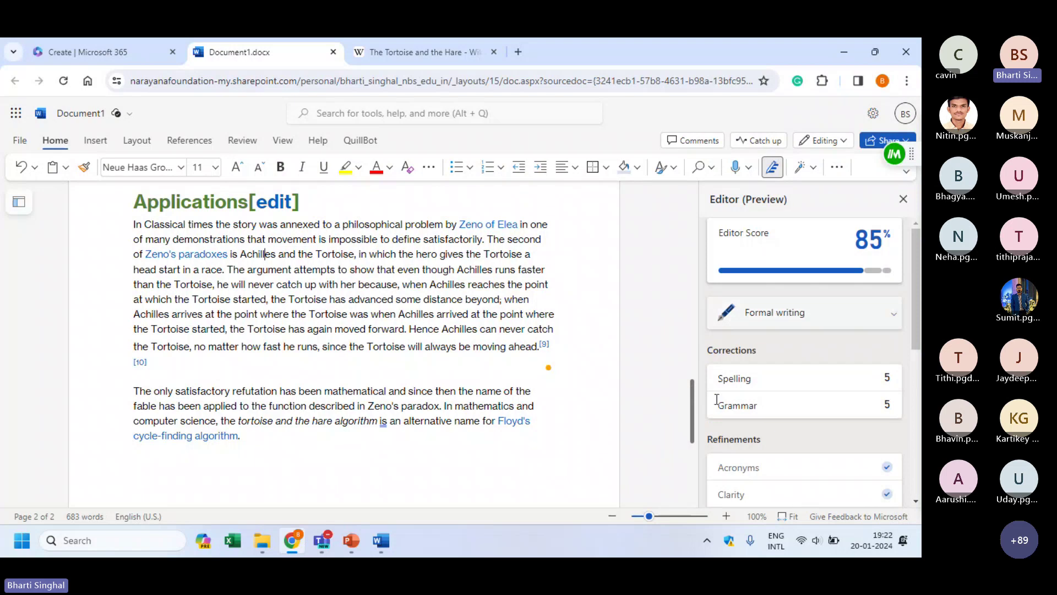
pyautogui.moveTo(693, 406); pyautogui.dragTo(700, 200)
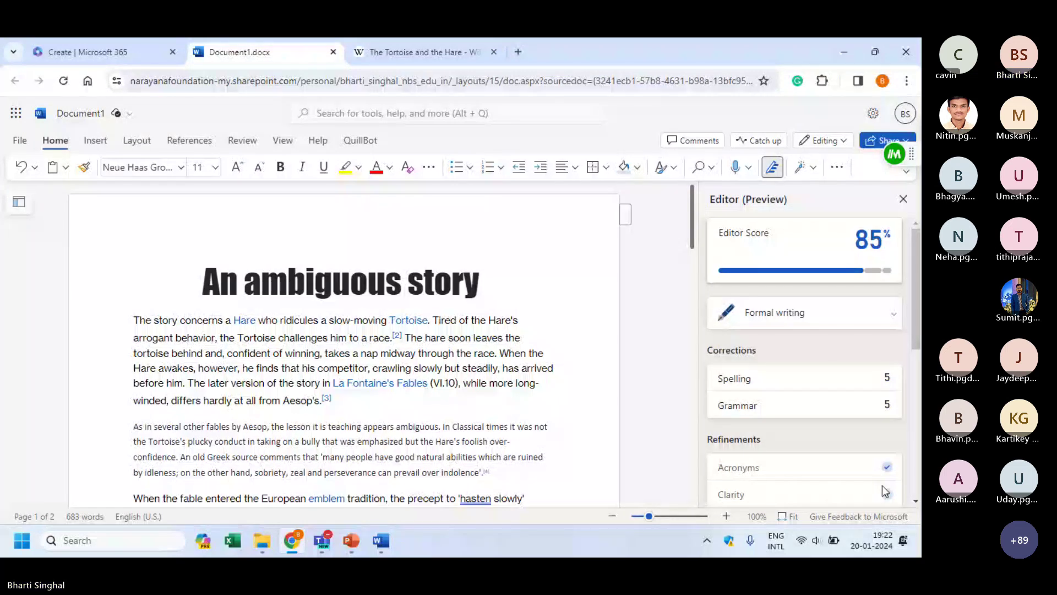
# Clear the pending Windows notifications and return to the document
pyautogui.click(905, 545)
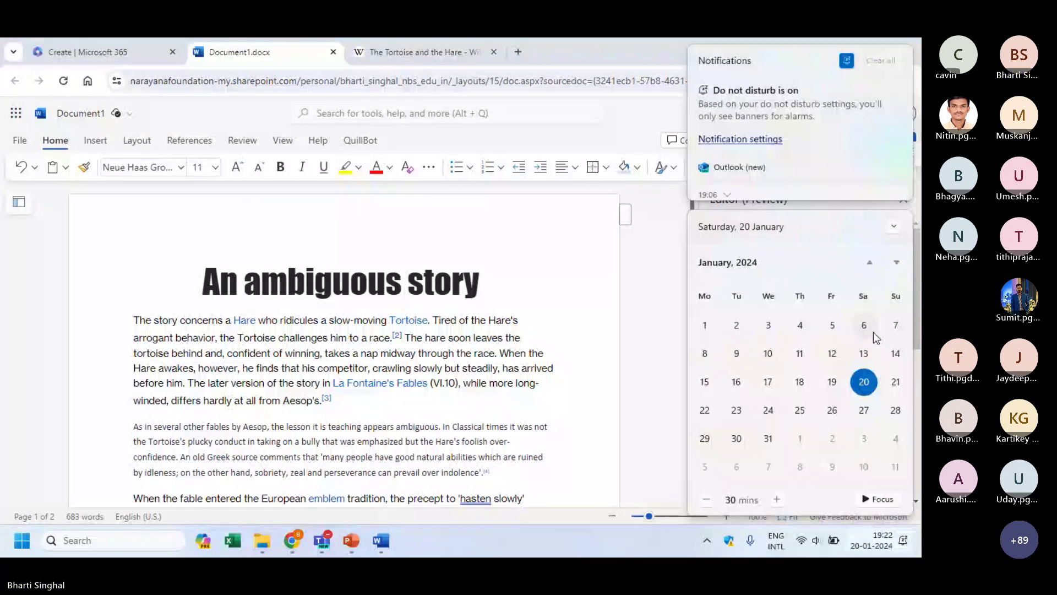
pyautogui.click(883, 60)
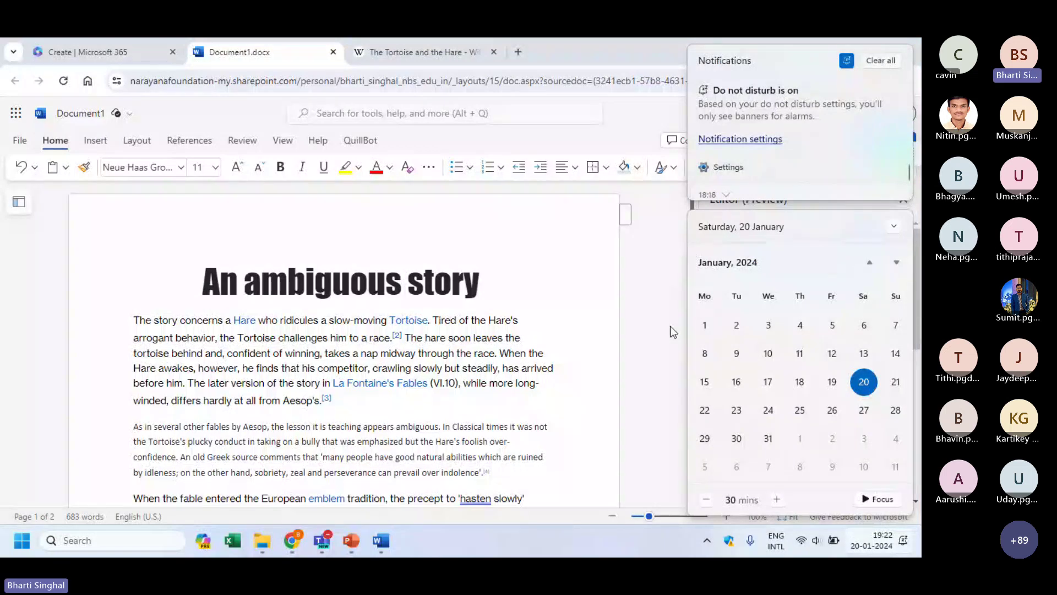
pyautogui.click(573, 271)
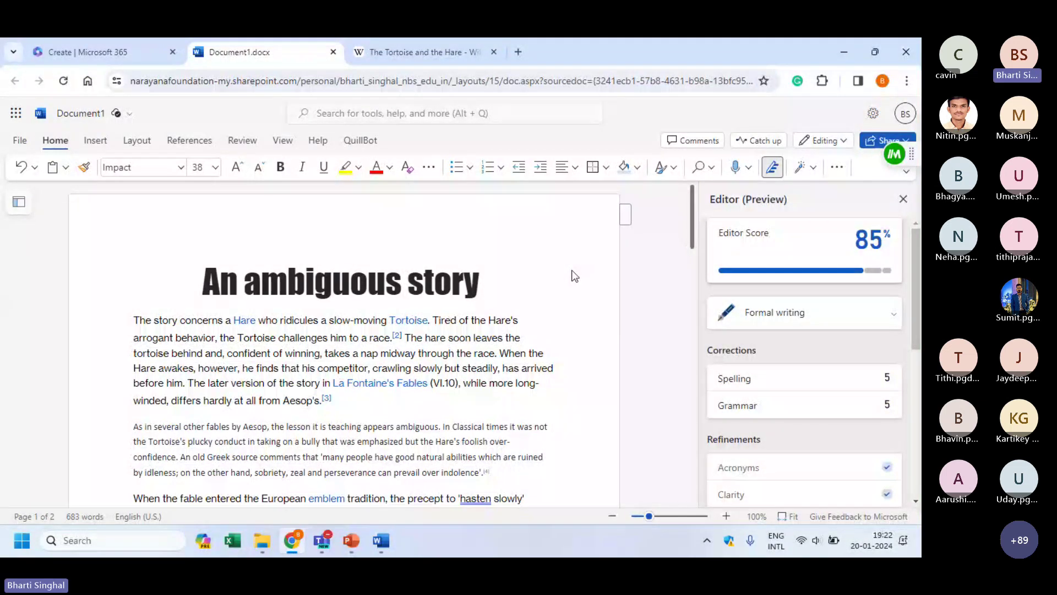
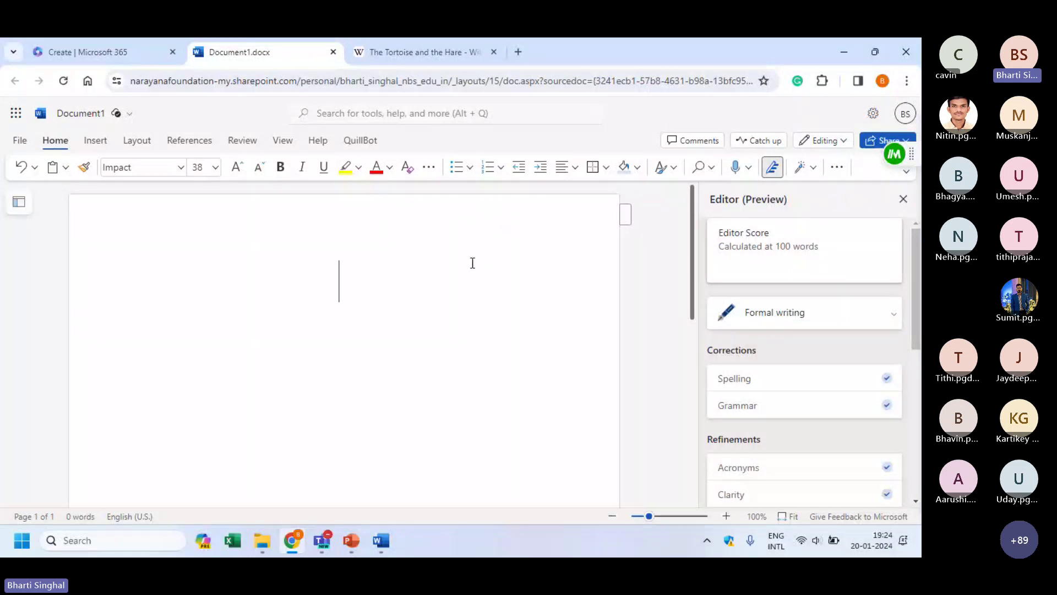
# Turn on Dictate, allow microphone access, and start dictating a sentence into Document1
pyautogui.click(735, 167)
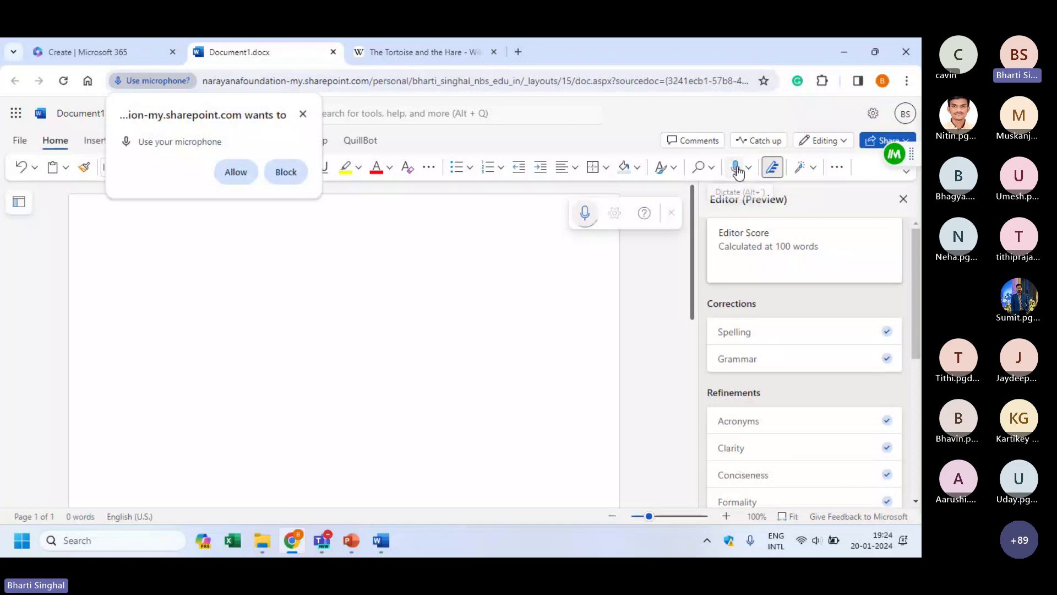
pyautogui.click(236, 173)
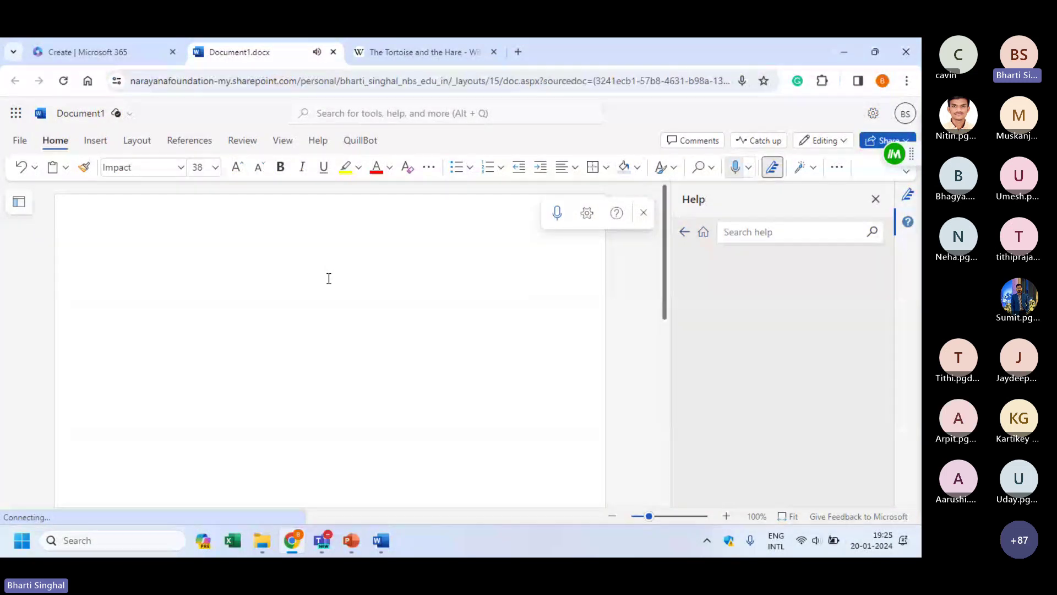
pyautogui.click(557, 215)
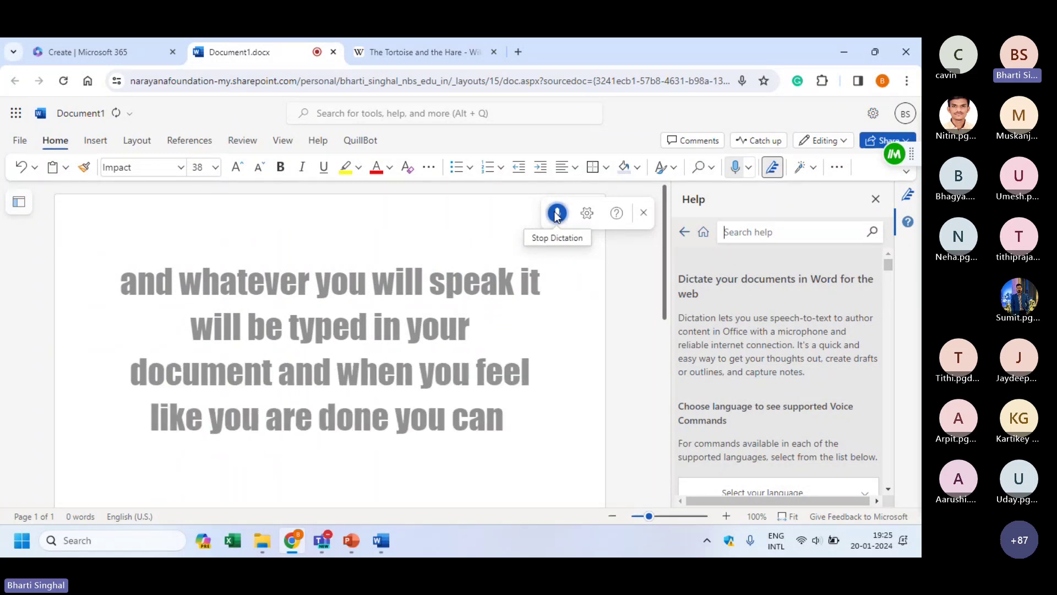
# Stop dictation to commit the 22 words, close the Help pane, and show Editor suggestions
pyautogui.click(558, 214)
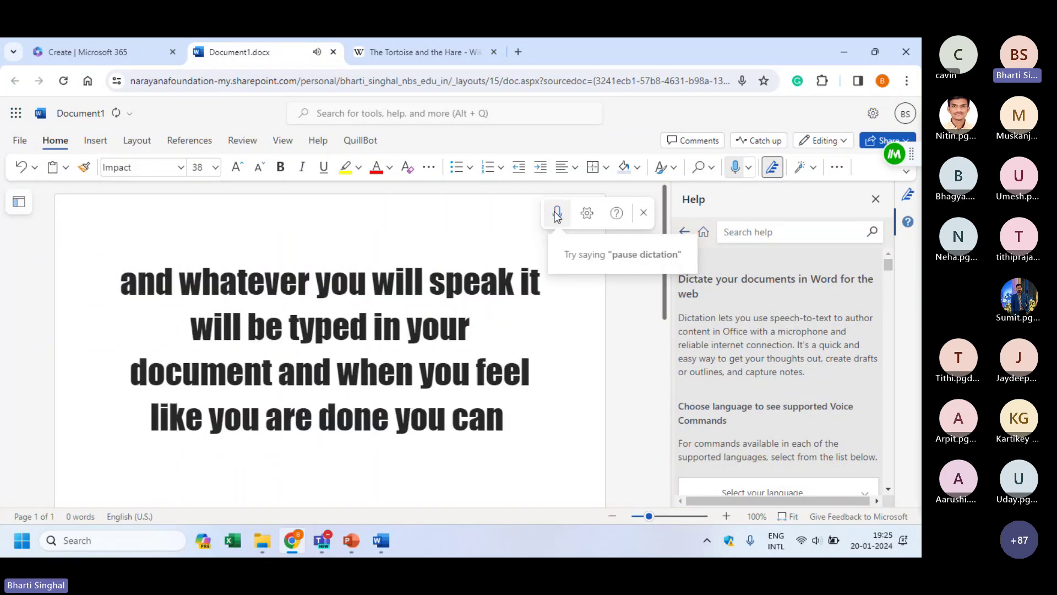
pyautogui.click(876, 198)
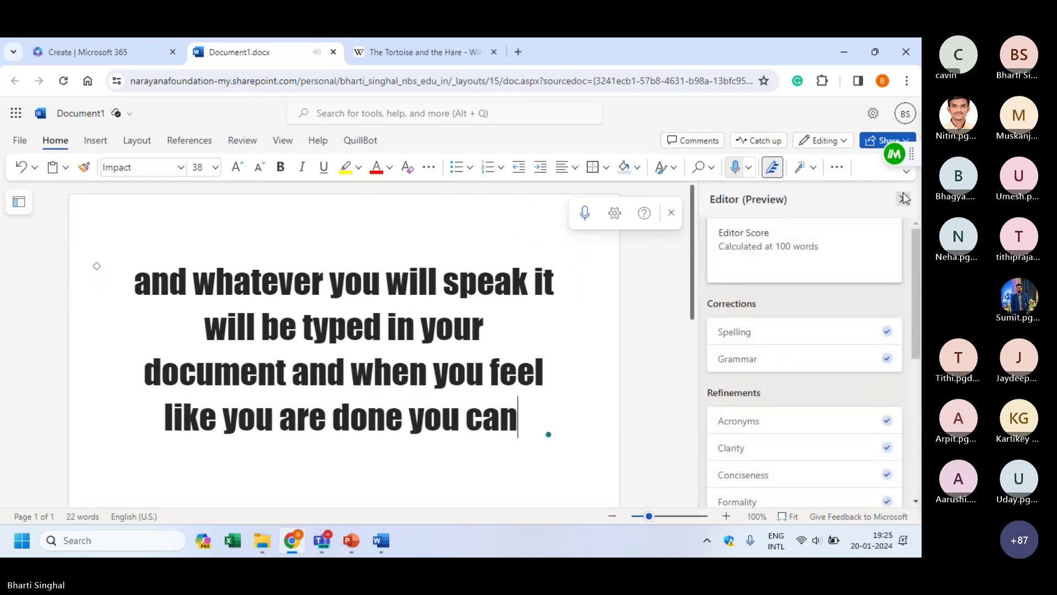
pyautogui.click(905, 198)
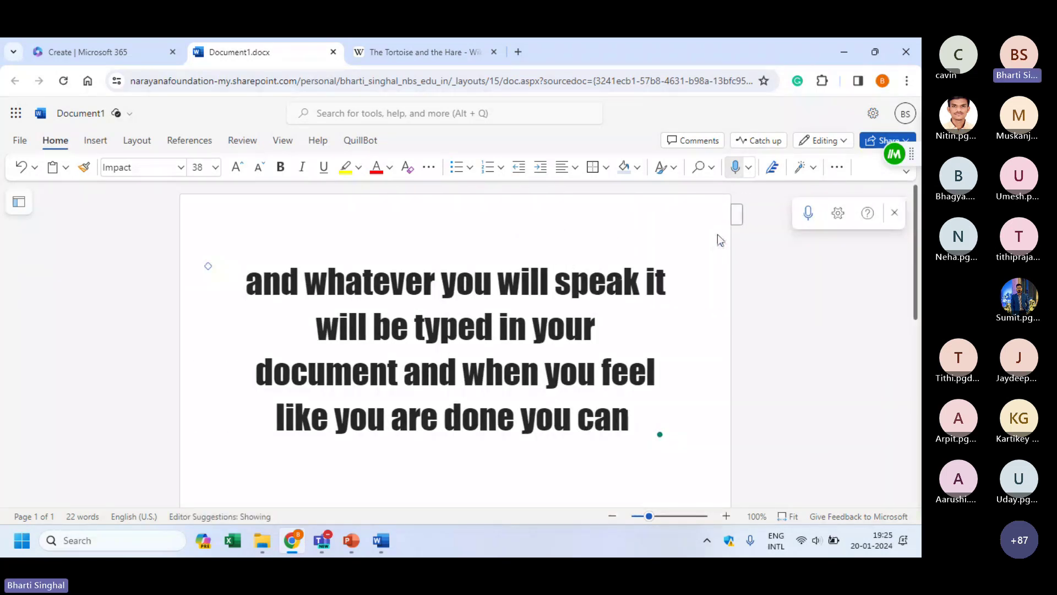
pyautogui.click(774, 176)
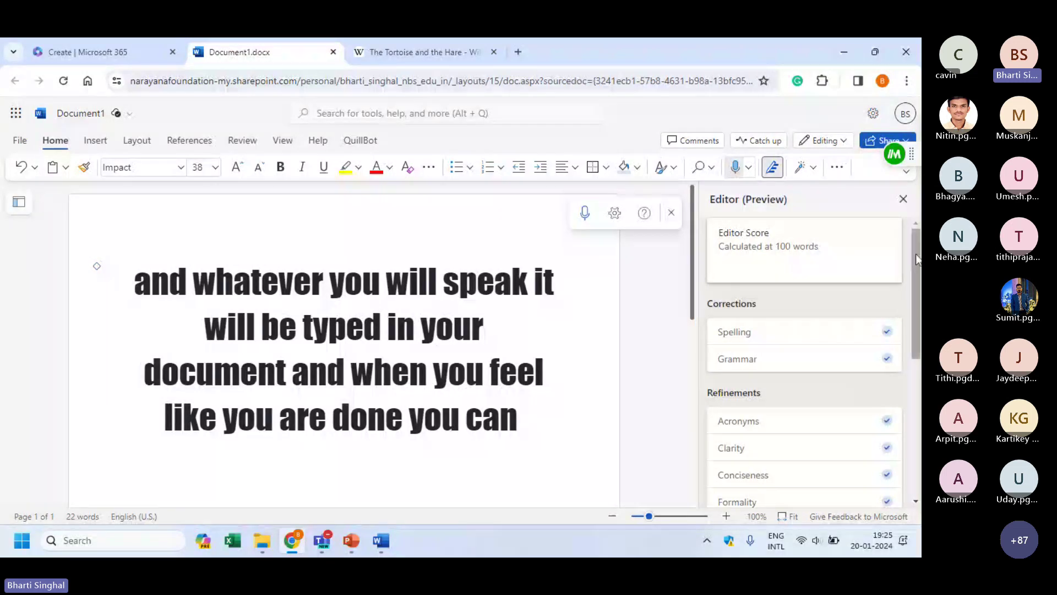
pyautogui.moveTo(918, 258); pyautogui.dragTo(920, 197)
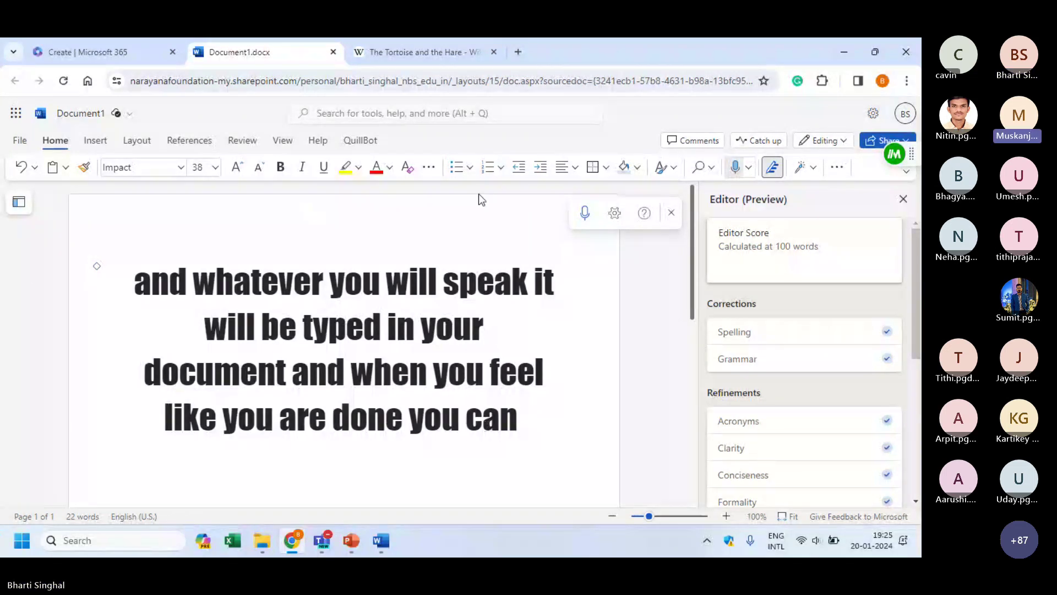
# Close the dictation toolbar and return to the Word document in the browser
pyautogui.click(671, 212)
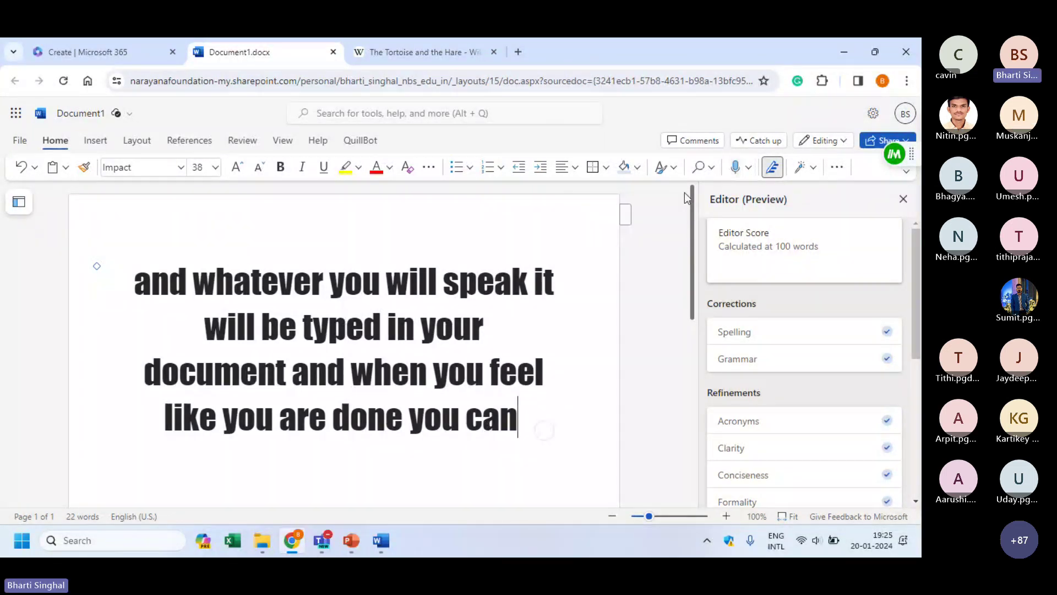
pyautogui.click(348, 542)
pyautogui.hotkey('alt', 'Tab')
# Close the Document1.docx and Tortoise and the Hare browser tabs
pyautogui.click(20, 140)
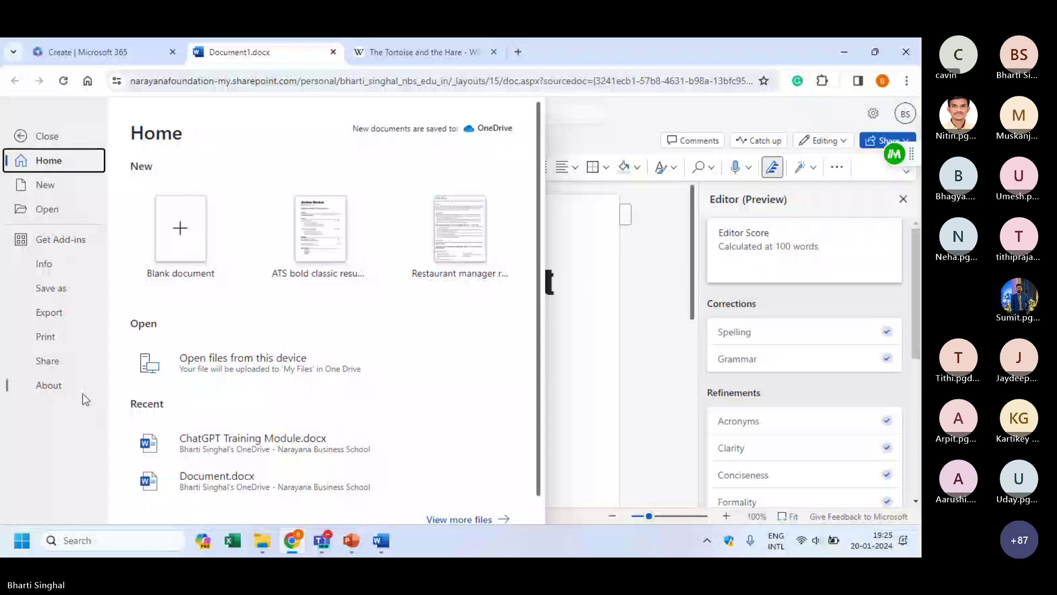
pyautogui.press('Escape')
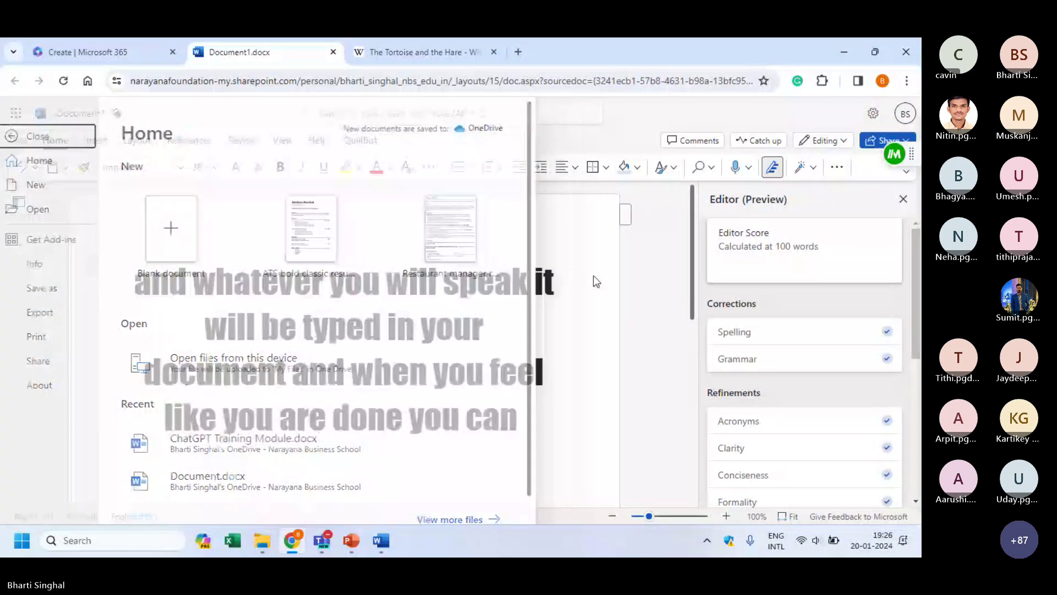
pyautogui.click(332, 51)
pyautogui.click(332, 51)
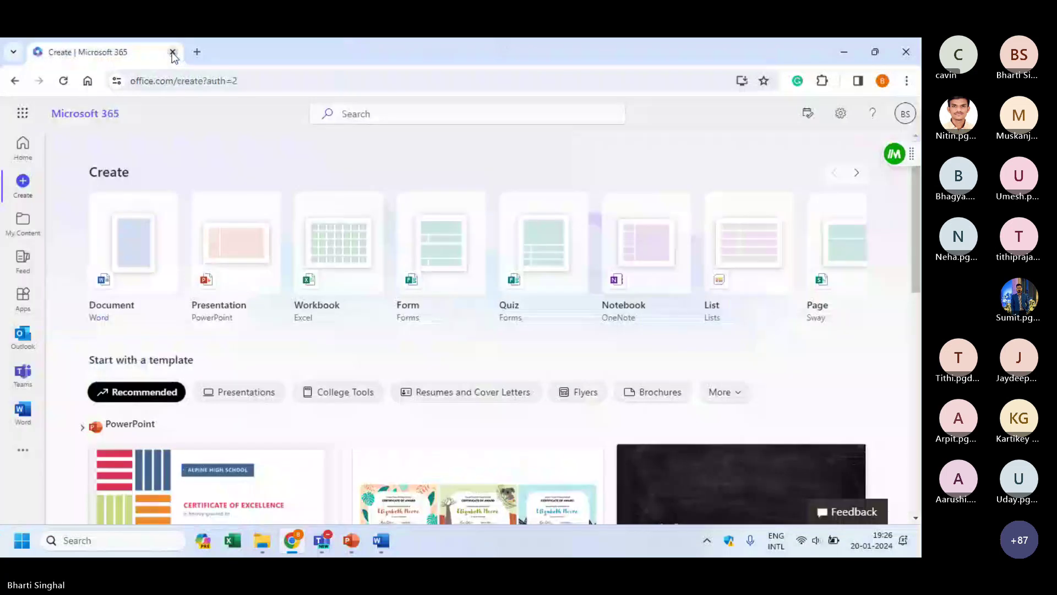
# Close the remaining Microsoft 365 browser window and the Downloads folder
pyautogui.click(262, 540)
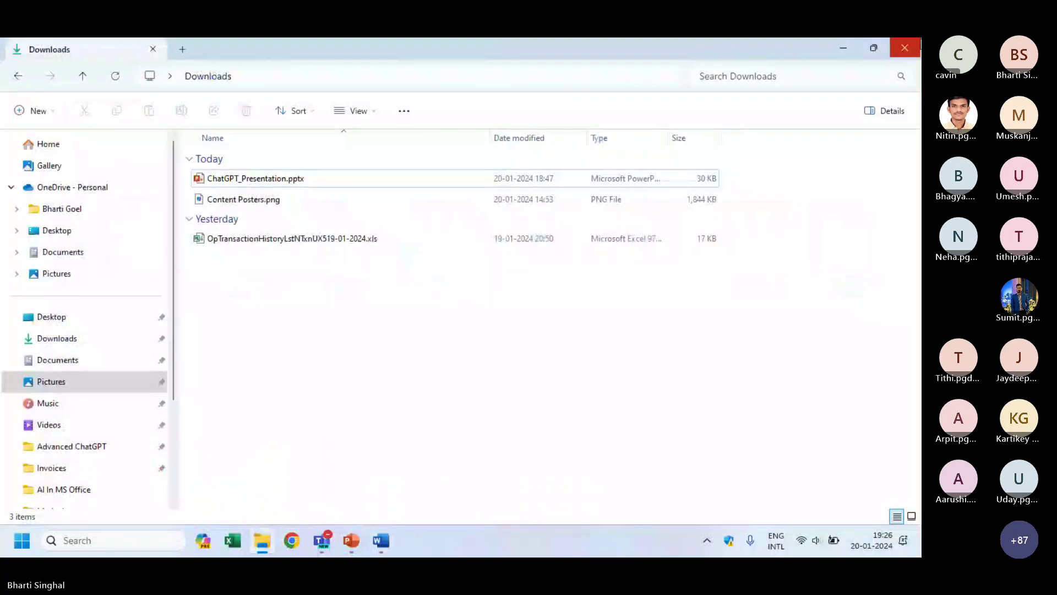
pyautogui.click(905, 48)
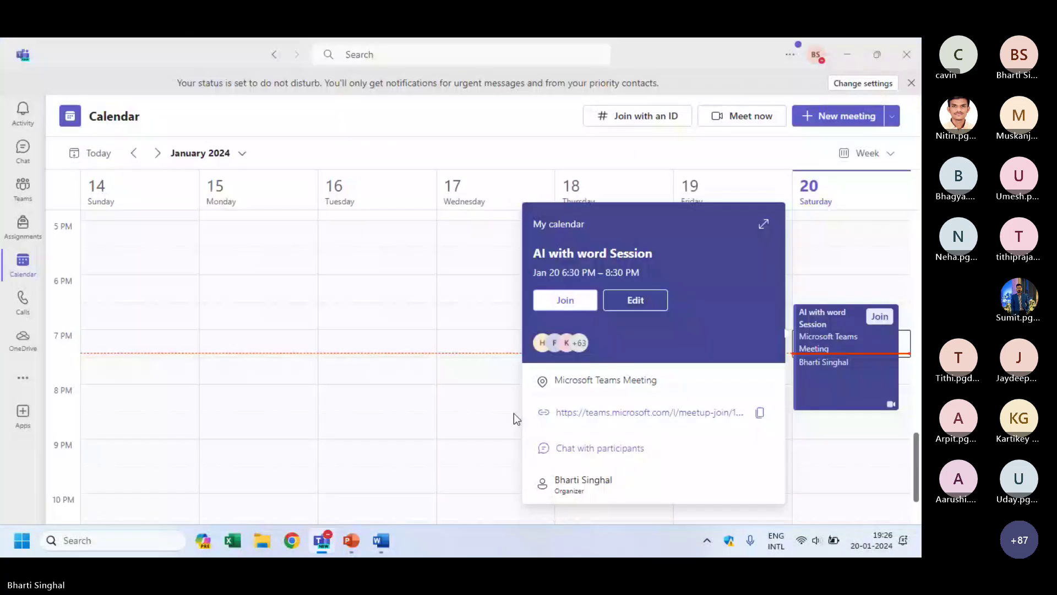
pyautogui.click(899, 58)
# In desktop Word, select and delete all the Tortoise and the Hare text, leaving 0 words
pyautogui.click(381, 540)
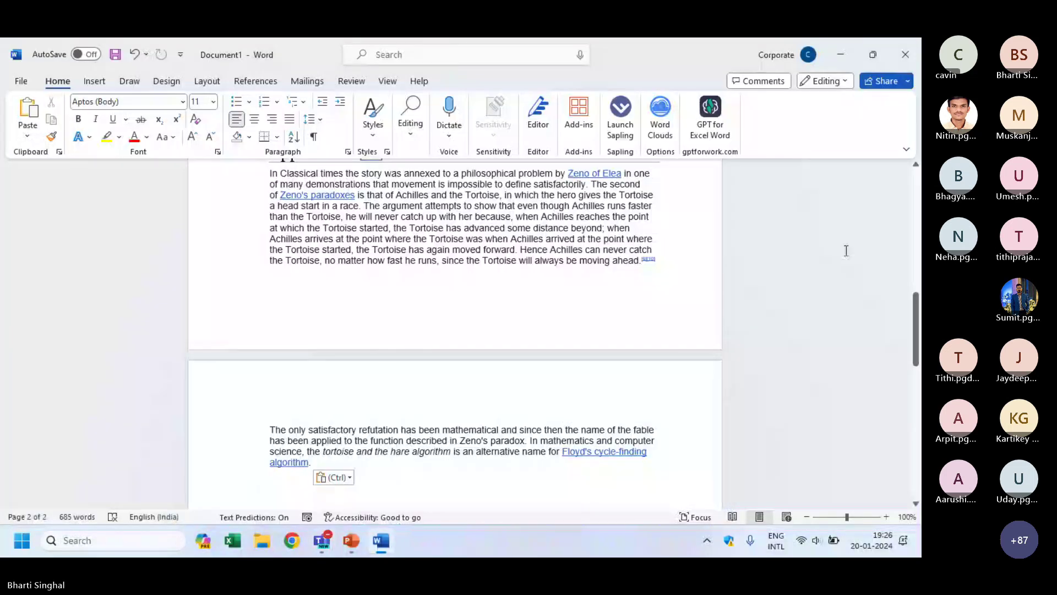
pyautogui.moveTo(916, 347); pyautogui.dragTo(918, 212)
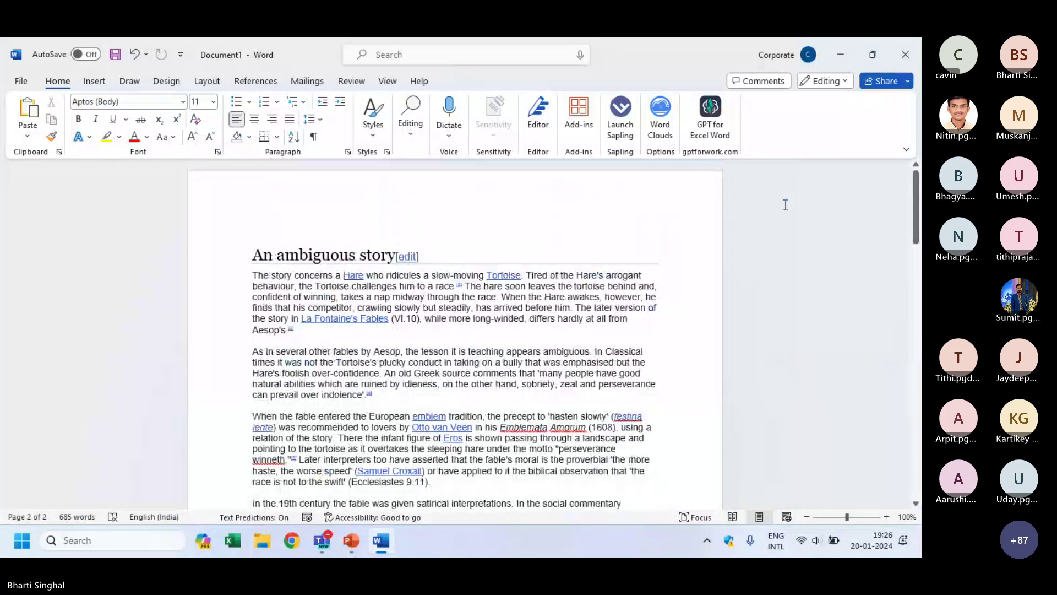
pyautogui.click(394, 256)
pyautogui.hotkey('ctrl', 'a')
pyautogui.press('Delete')
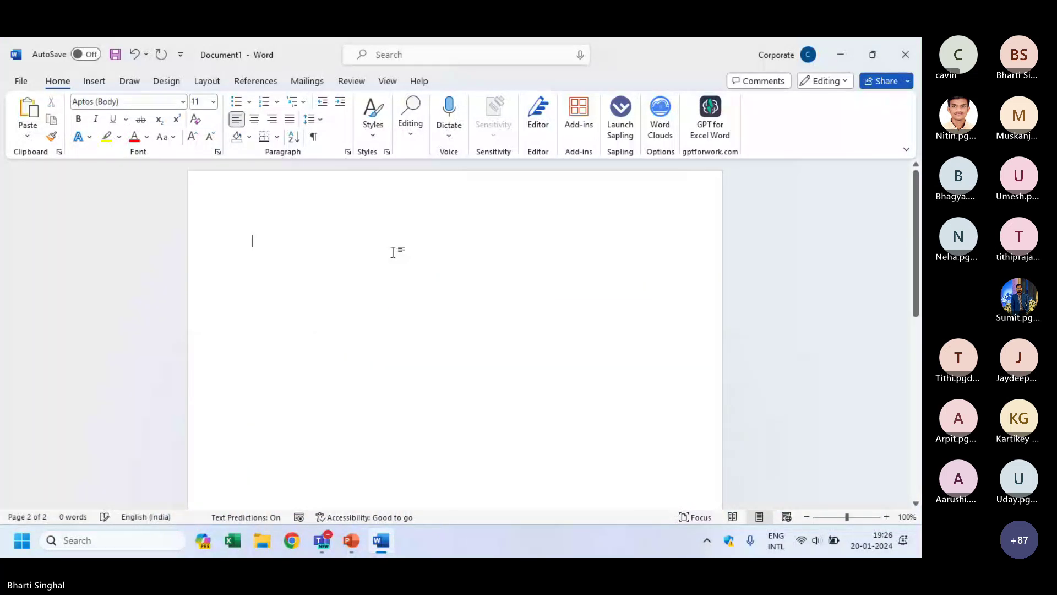
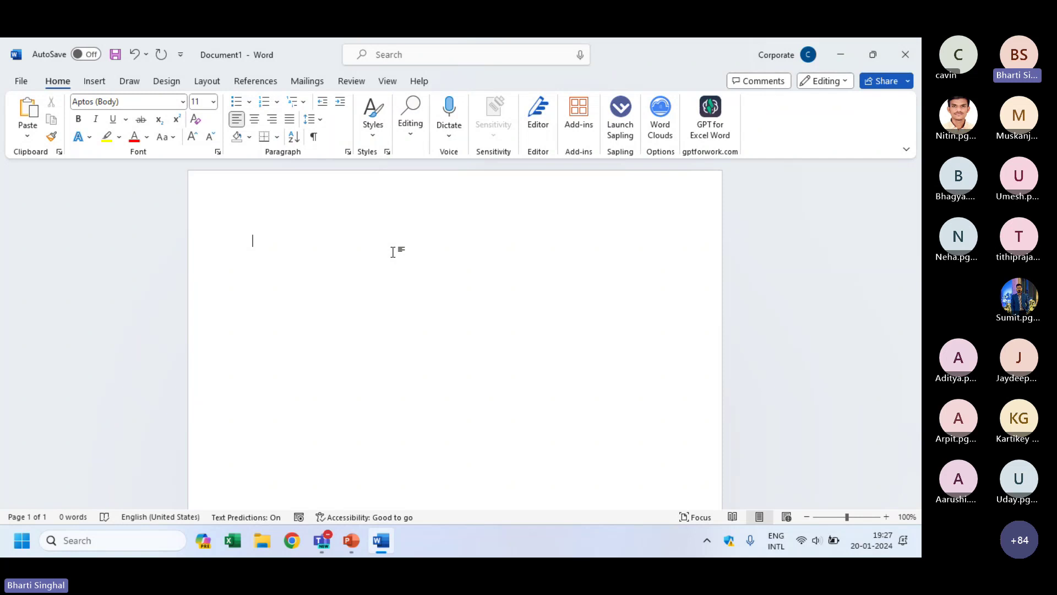
# Type the sample 'I like dogs. monday', then select all and delete it, leaving the page blank
pyautogui.write('I like')
pyautogui.write(' dogs')
pyautogui.write('.')
pyautogui.write(' mond')
pyautogui.write('ay')
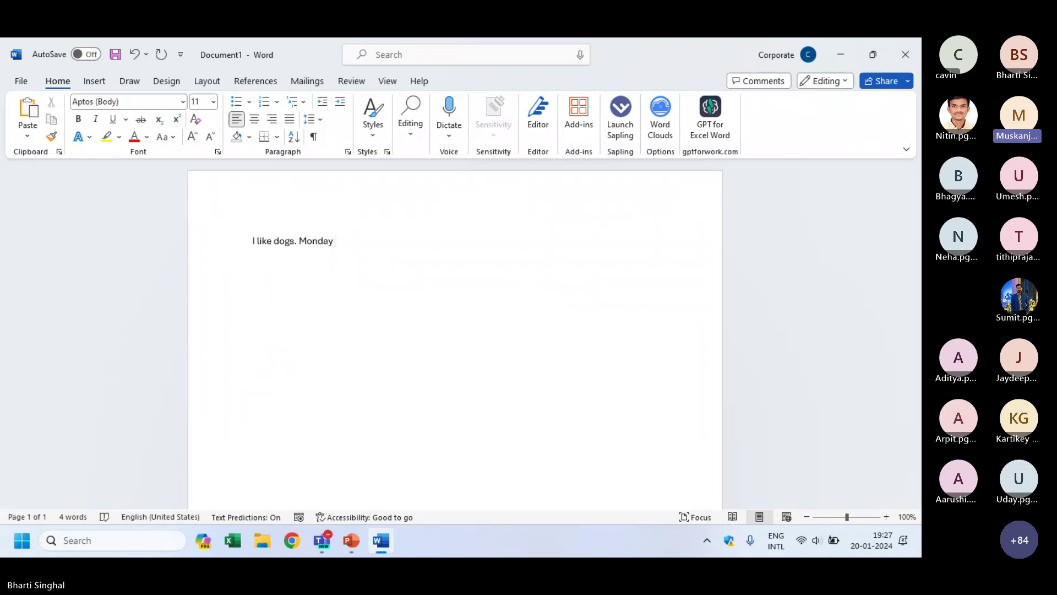
pyautogui.hotkey('ctrl', 'a')
pyautogui.press('BackSpace')
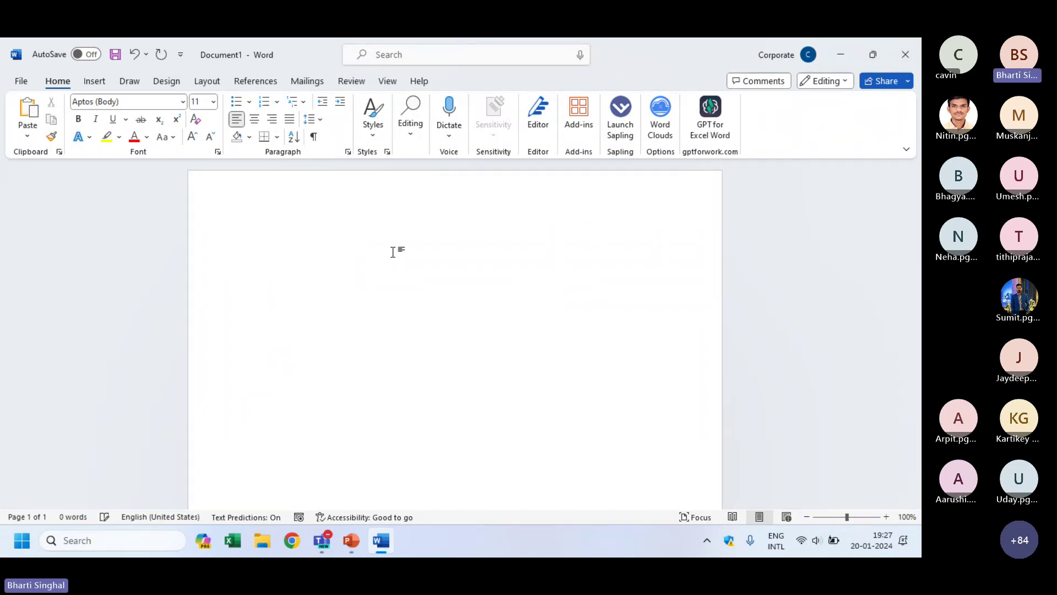
# Open Word Options at the Proofing page and launch AutoCorrect Options for English (United States)
pyautogui.click(21, 81)
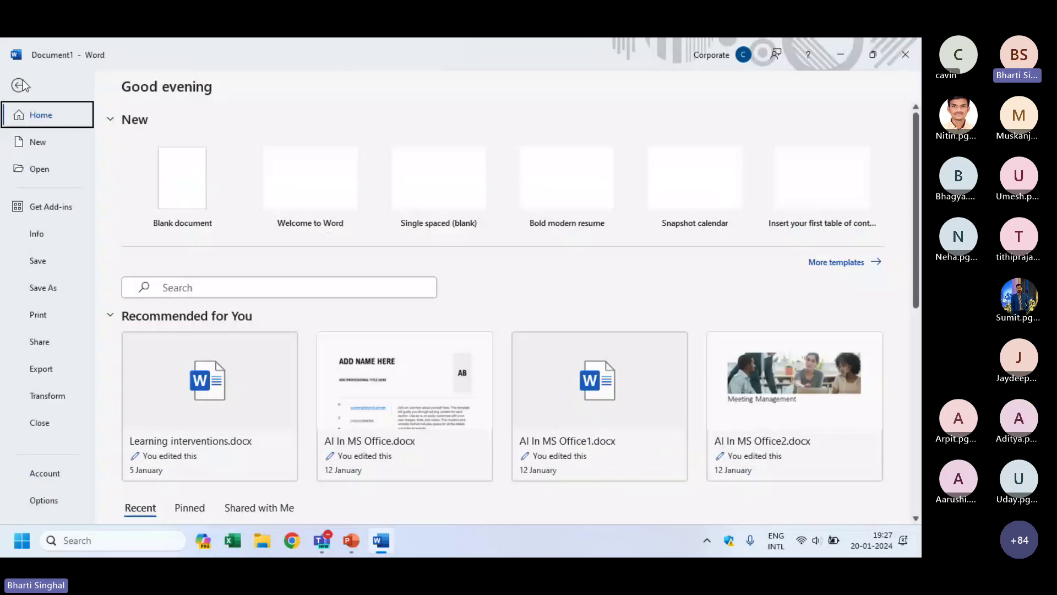
pyautogui.click(44, 501)
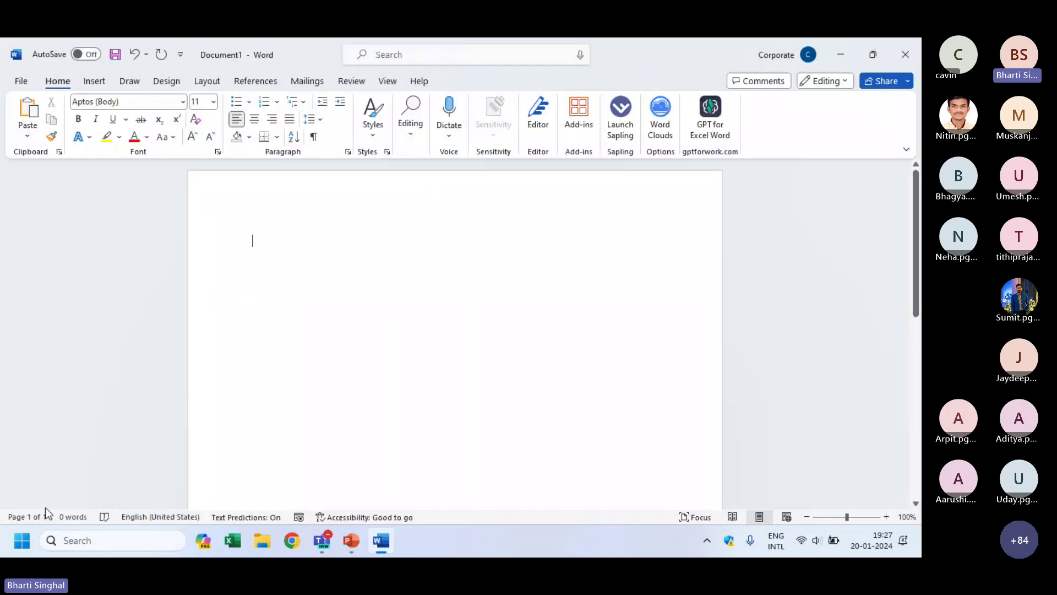
pyautogui.click(221, 124)
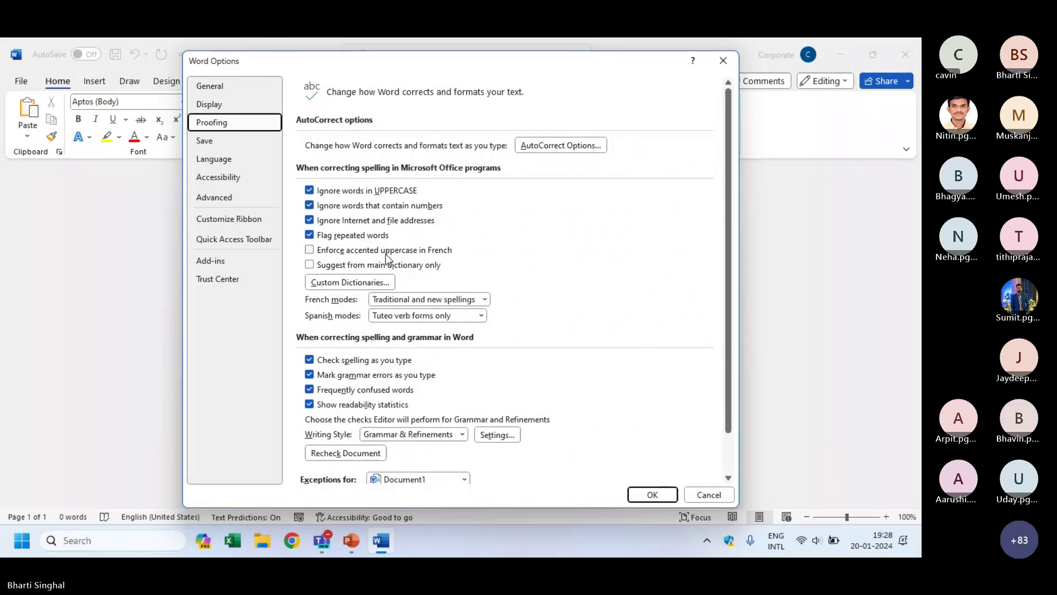
pyautogui.click(553, 146)
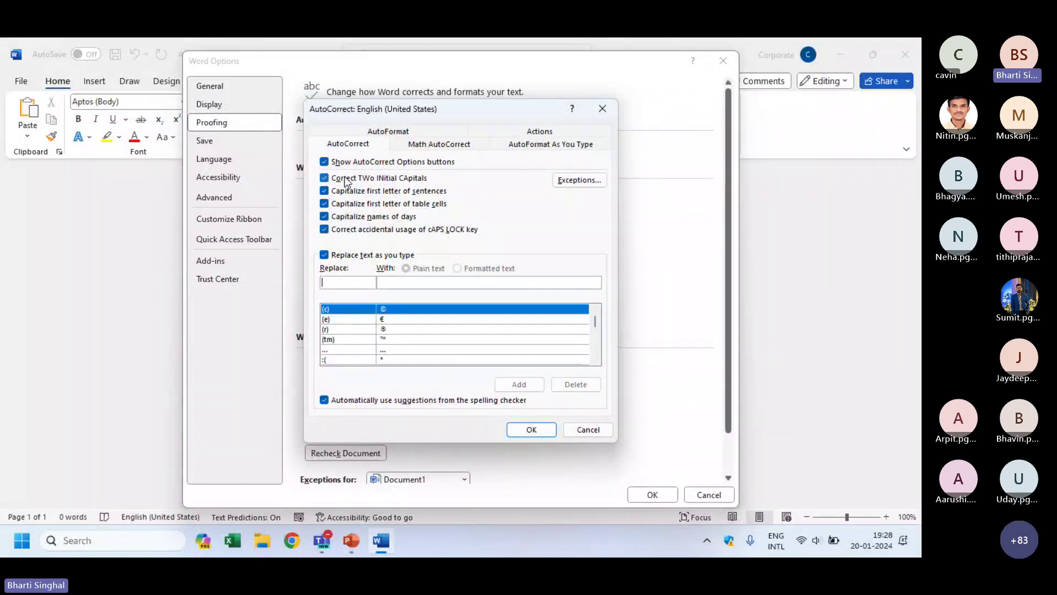
# Switch to the Teams meeting, mute all attendees, and come back to Word's AutoCorrect dialog
pyautogui.click(330, 541)
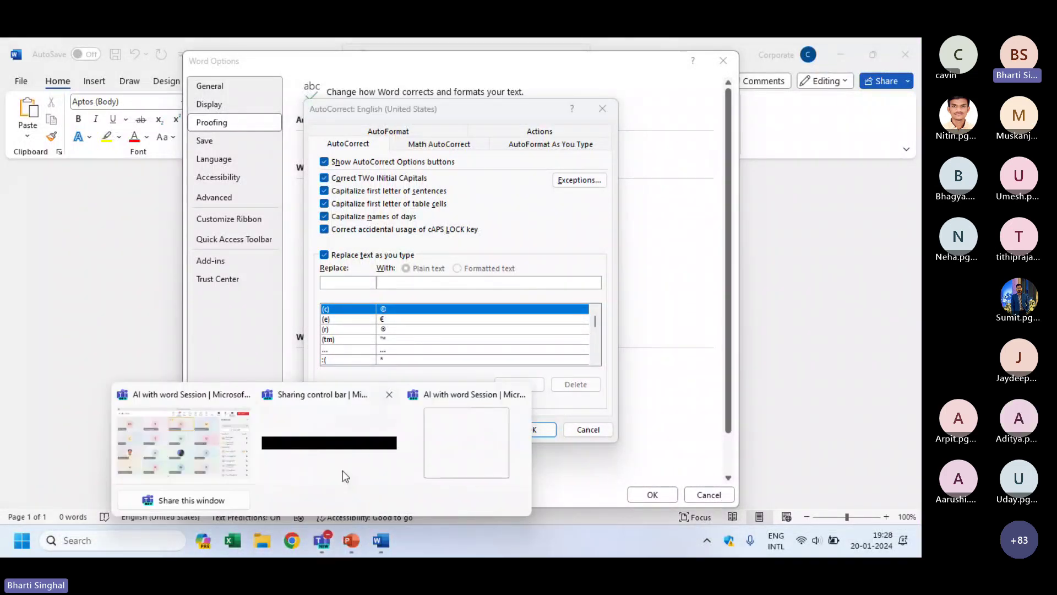
pyautogui.click(343, 470)
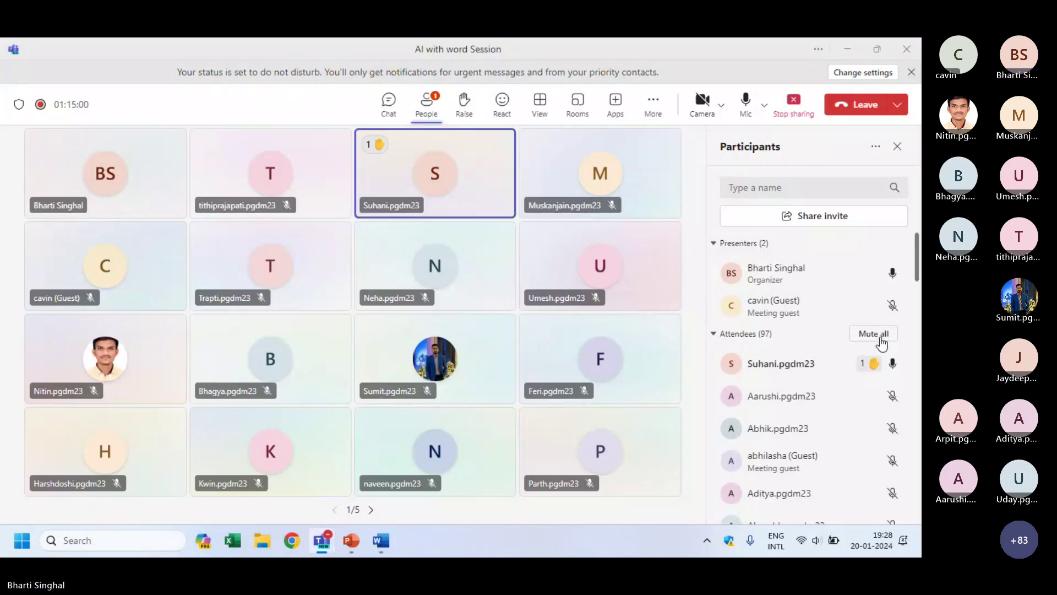
pyautogui.click(880, 337)
pyautogui.click(545, 309)
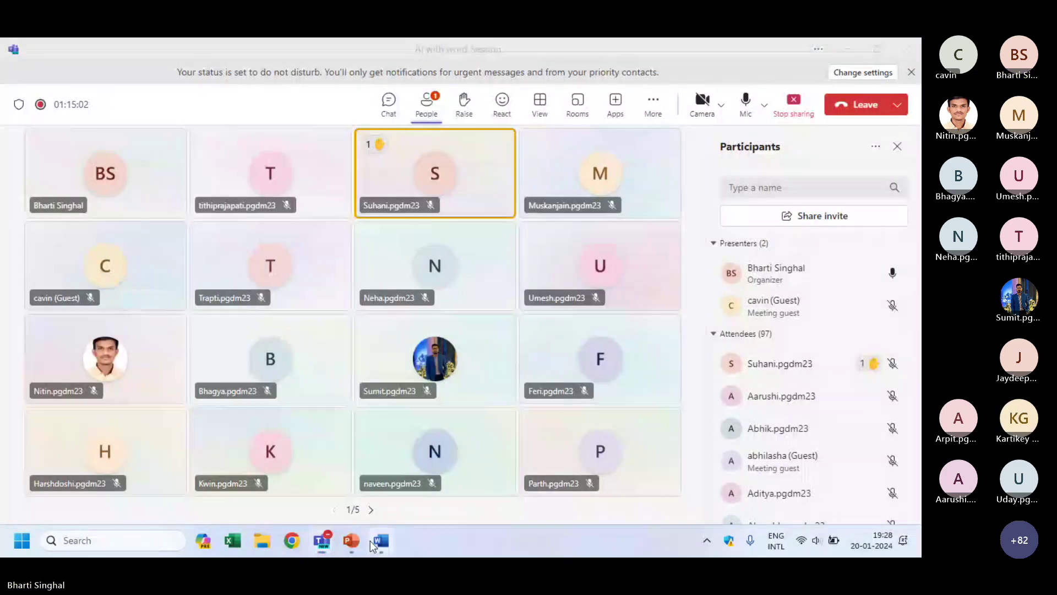
pyautogui.click(372, 540)
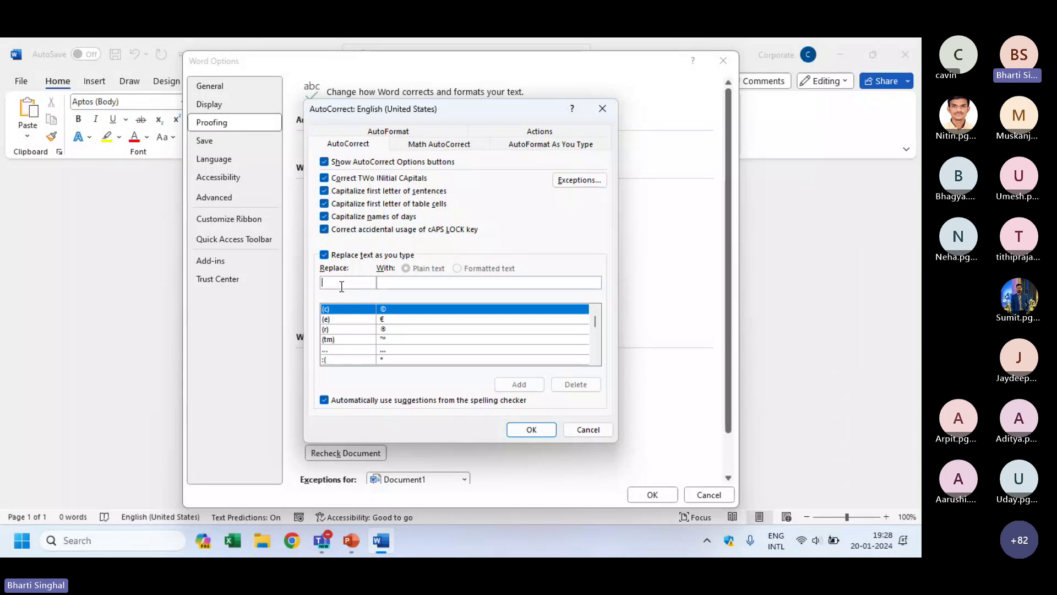
# Add an AutoCorrect entry replacing PB with Power BI, then OK both AutoCorrect and Word Options
pyautogui.write('PB')
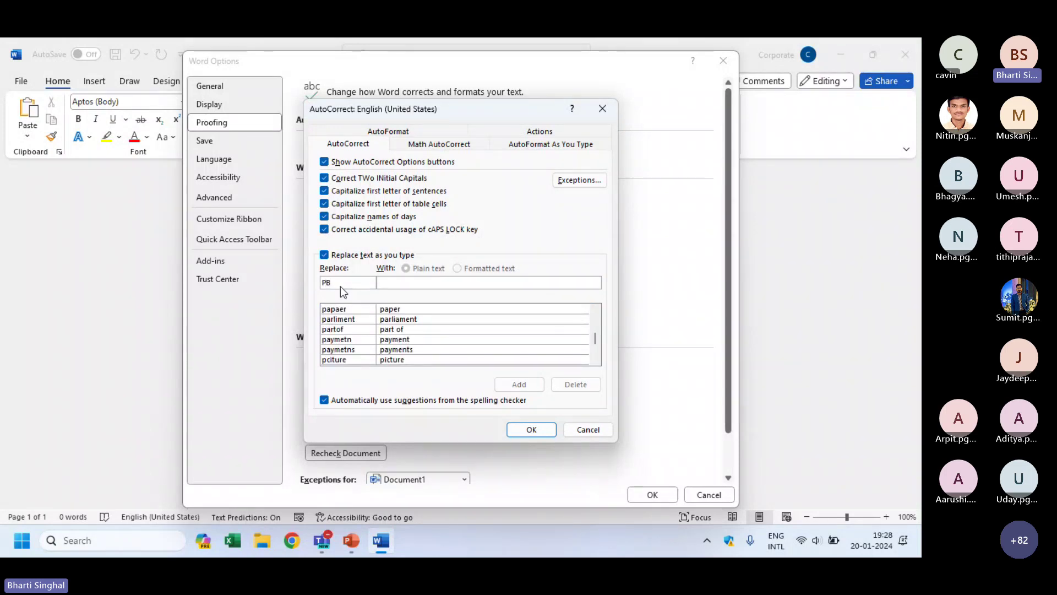
pyautogui.click(400, 284)
pyautogui.write('Power BI')
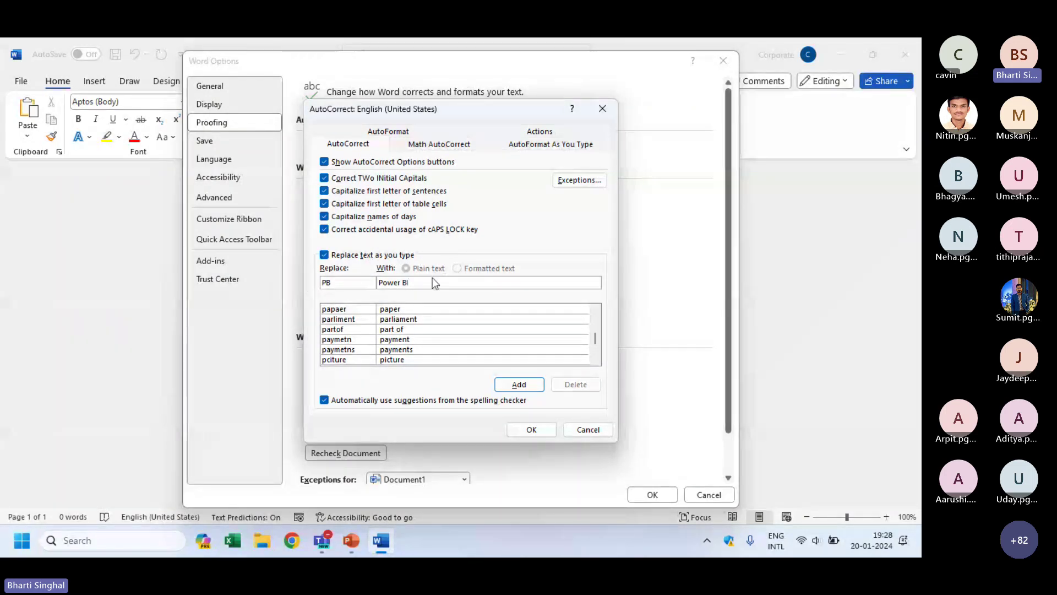
pyautogui.moveTo(436, 282); pyautogui.dragTo(369, 282)
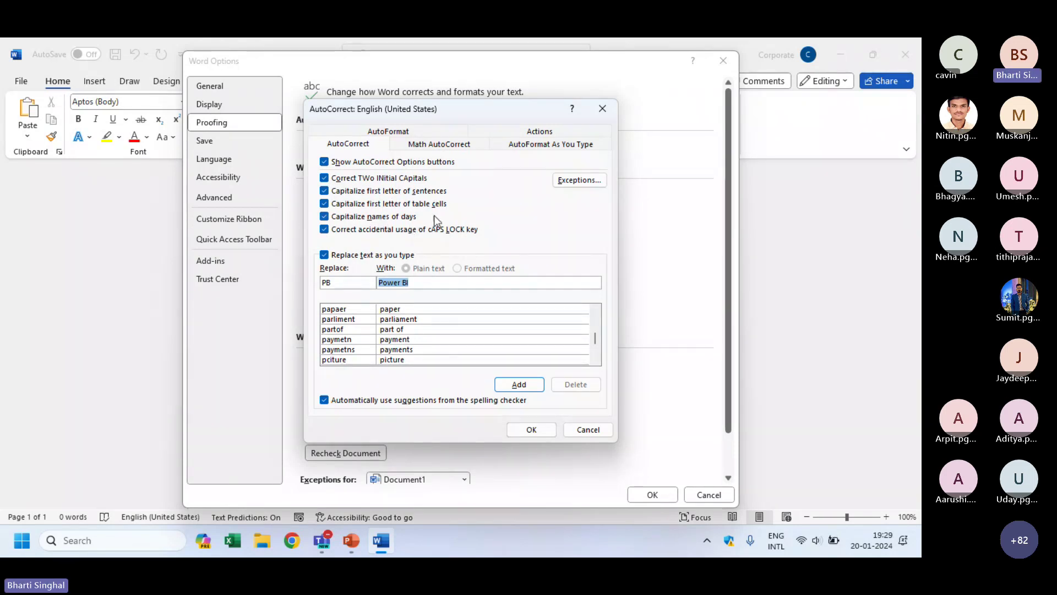
pyautogui.click(540, 430)
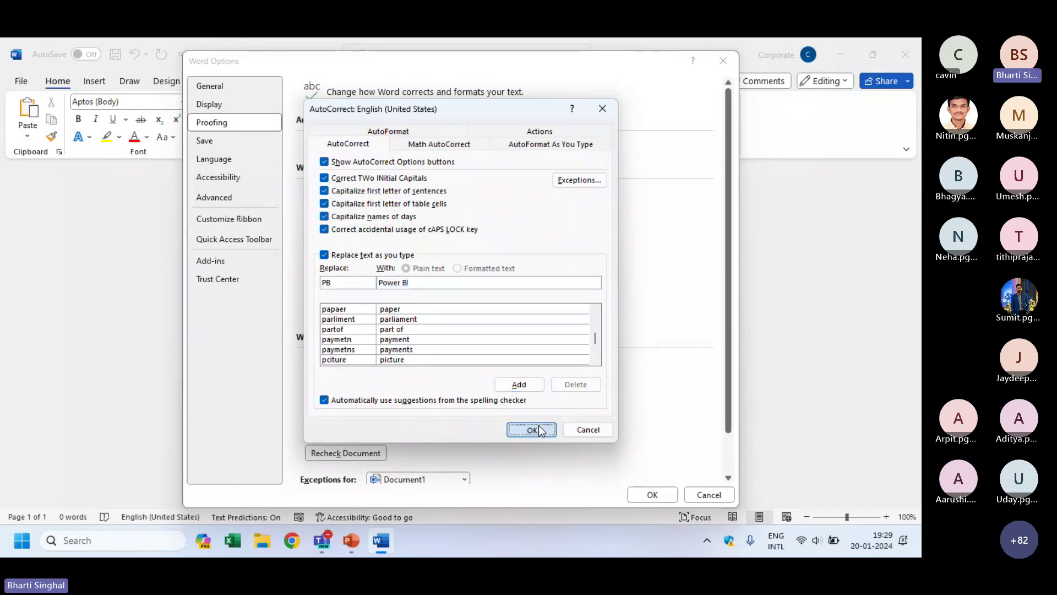
pyautogui.click(652, 495)
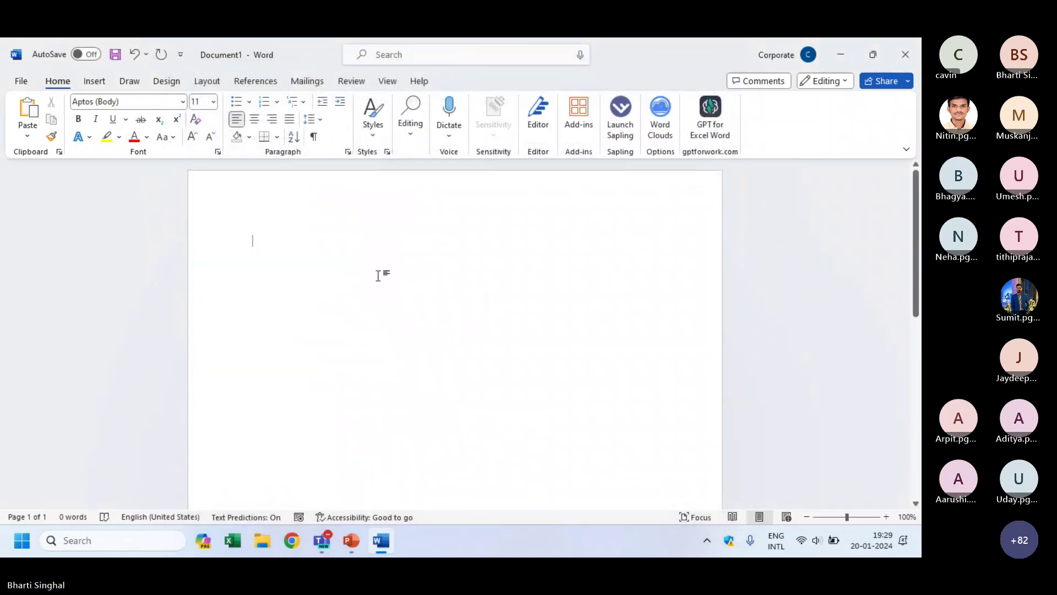
# Type 'I like dogs. Monday' using the Monday AutoComplete, with Power BI on the next line
pyautogui.write('Ilike ')
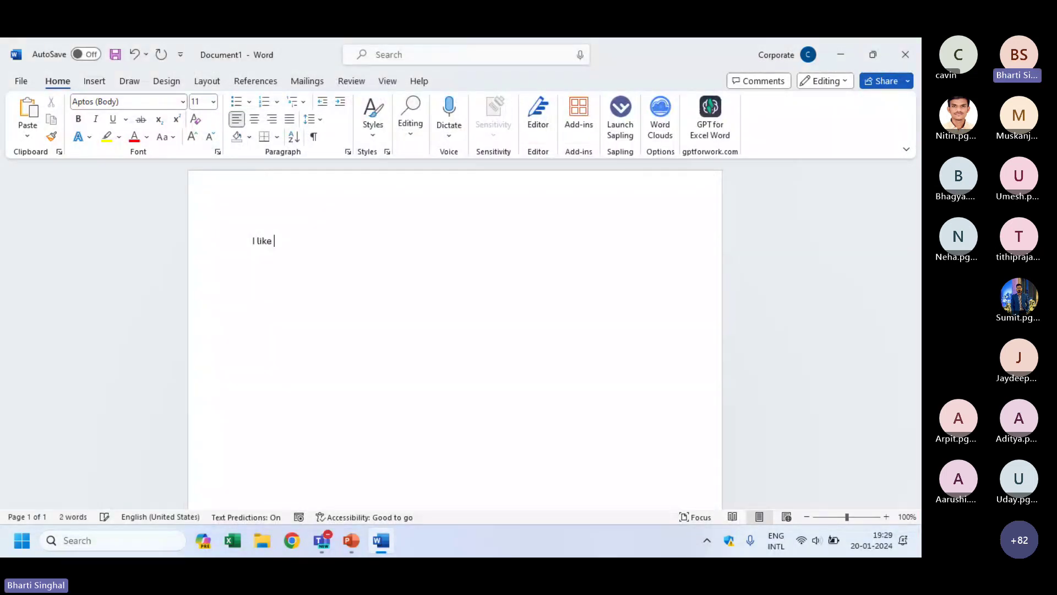
pyautogui.write('dogs.')
pyautogui.write(' Mond')
pyautogui.press('Return')
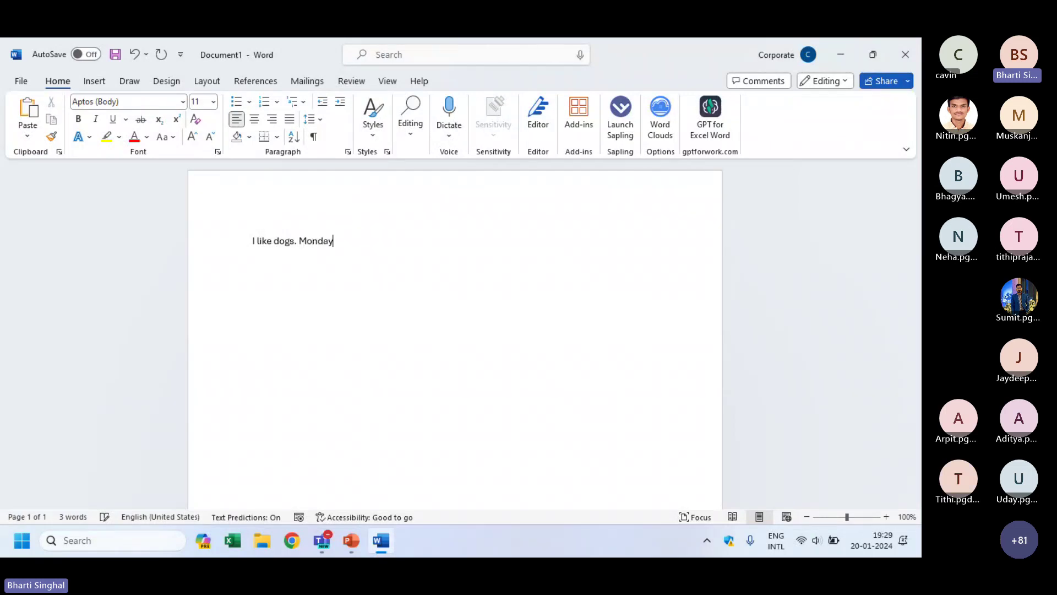
pyautogui.press('Return')
pyautogui.press('Return')
pyautogui.write('P')
pyautogui.write('ower BI')
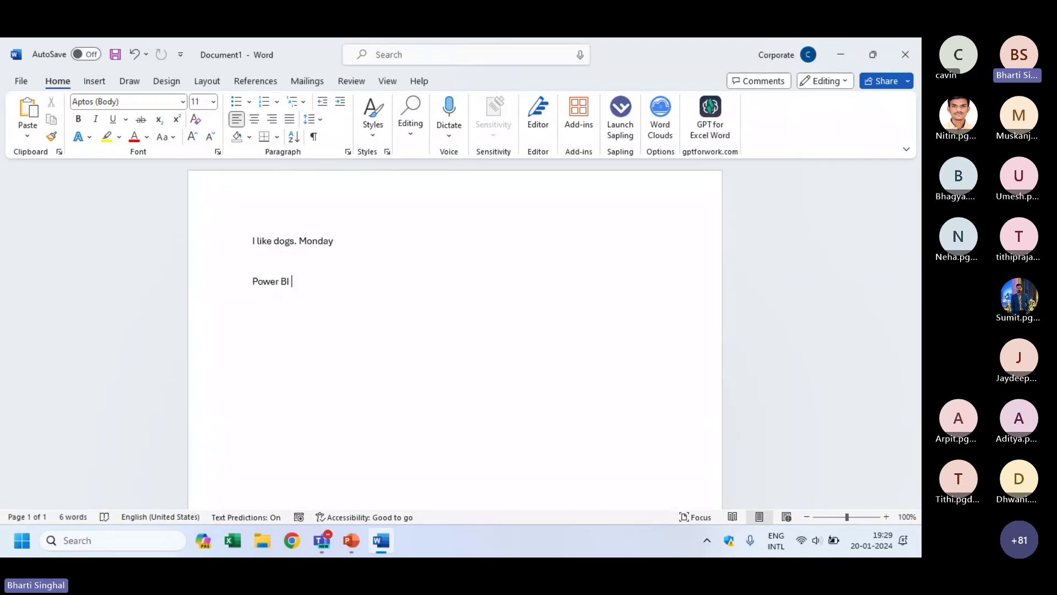
pyautogui.click(21, 81)
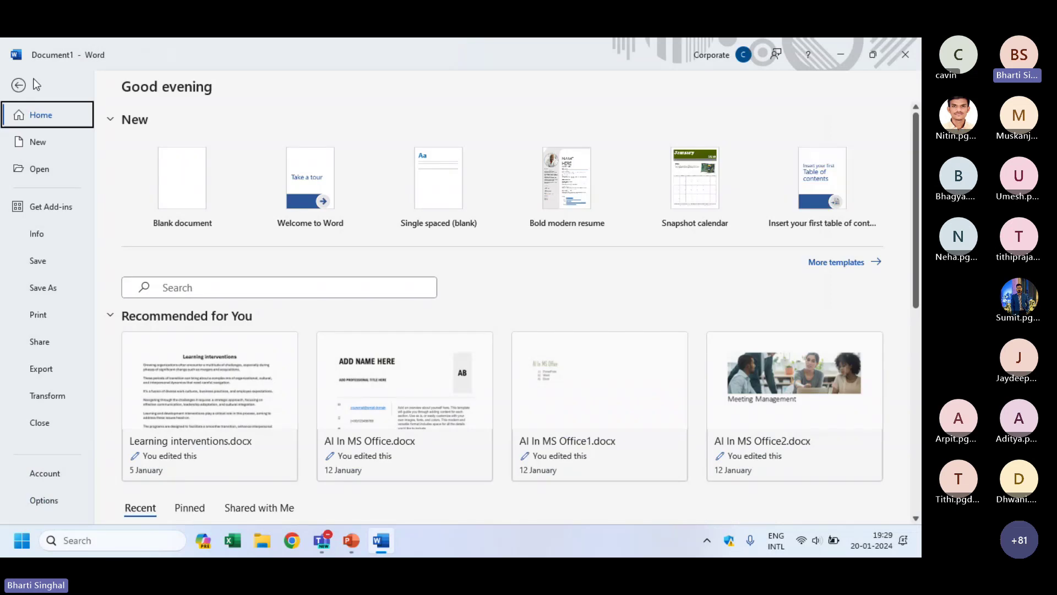
# Review the Proofing page of Word Options, then close the dialog without changes
pyautogui.click(71, 502)
pyautogui.click(230, 122)
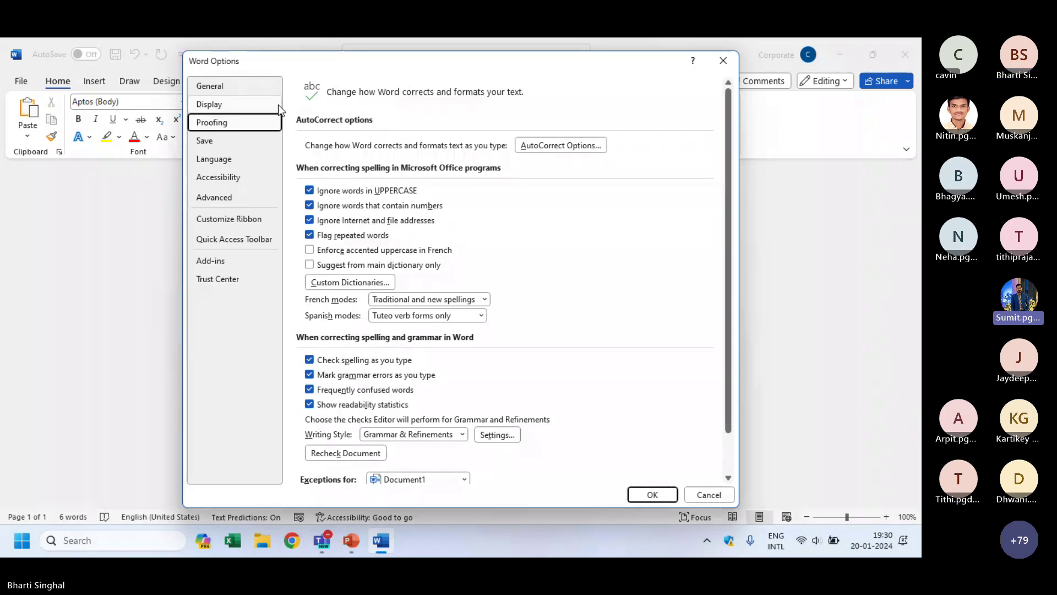
pyautogui.click(723, 62)
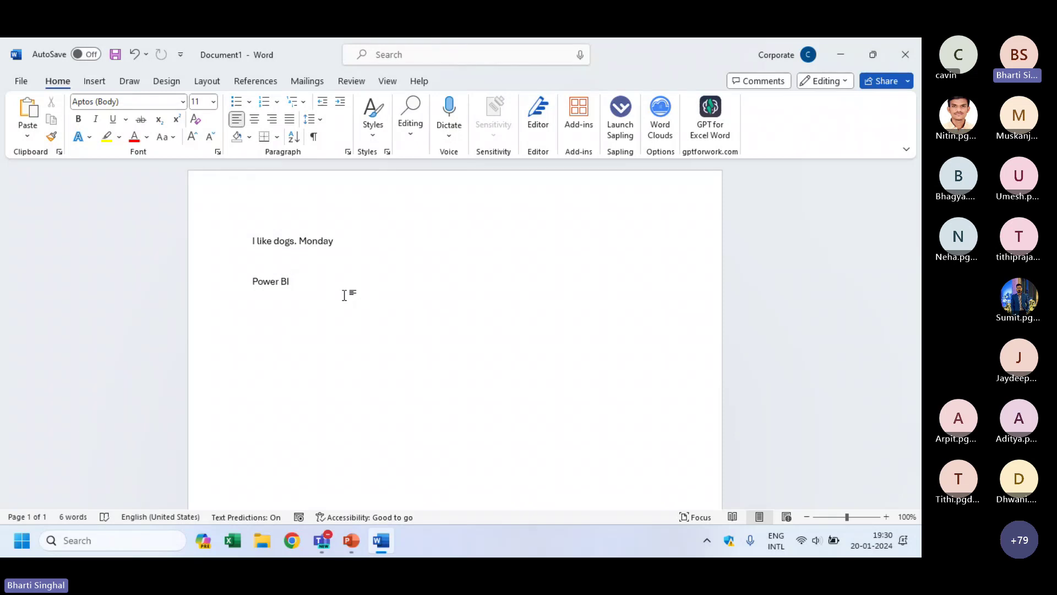
# Change the second line from Power BI to PB, then minimize Word to reveal the presentation
pyautogui.press('BackSpace')
pyautogui.press('BackSpace')
pyautogui.press('BackSpace')
pyautogui.press('BackSpace')
pyautogui.press('BackSpace')
pyautogui.write('B')
pyautogui.click(382, 542)
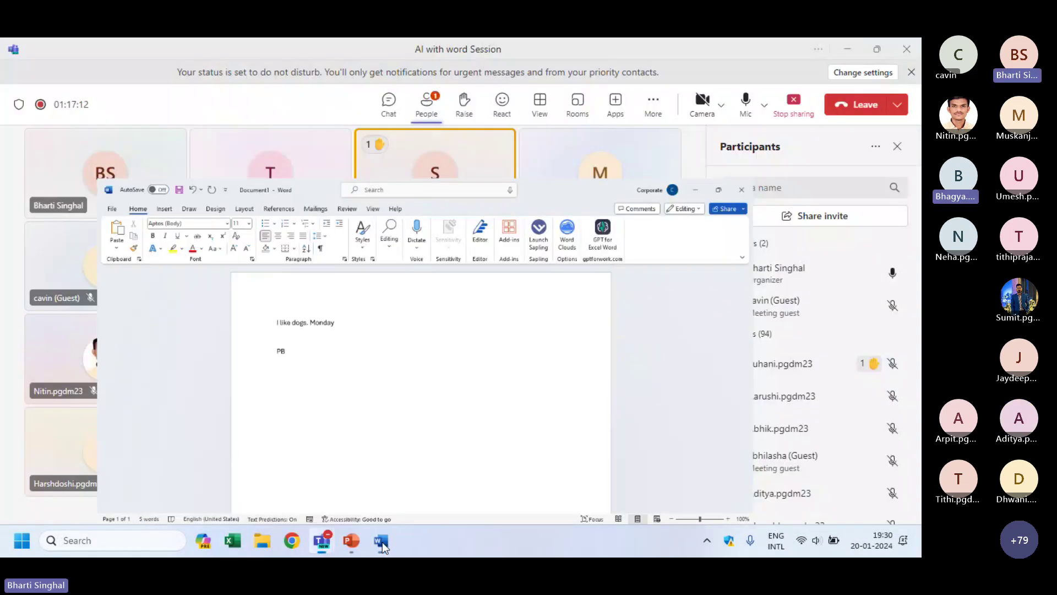
pyautogui.click(383, 542)
# Bring PowerPoint forward and display slide 3, 'AI Add-Ins Used In Word'
pyautogui.click(351, 540)
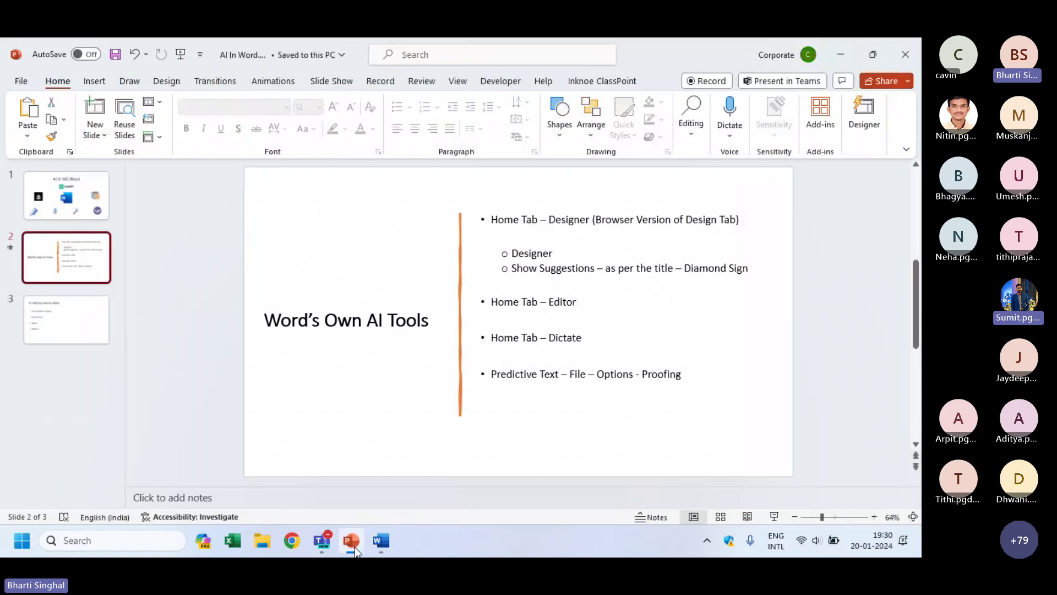
pyautogui.click(73, 305)
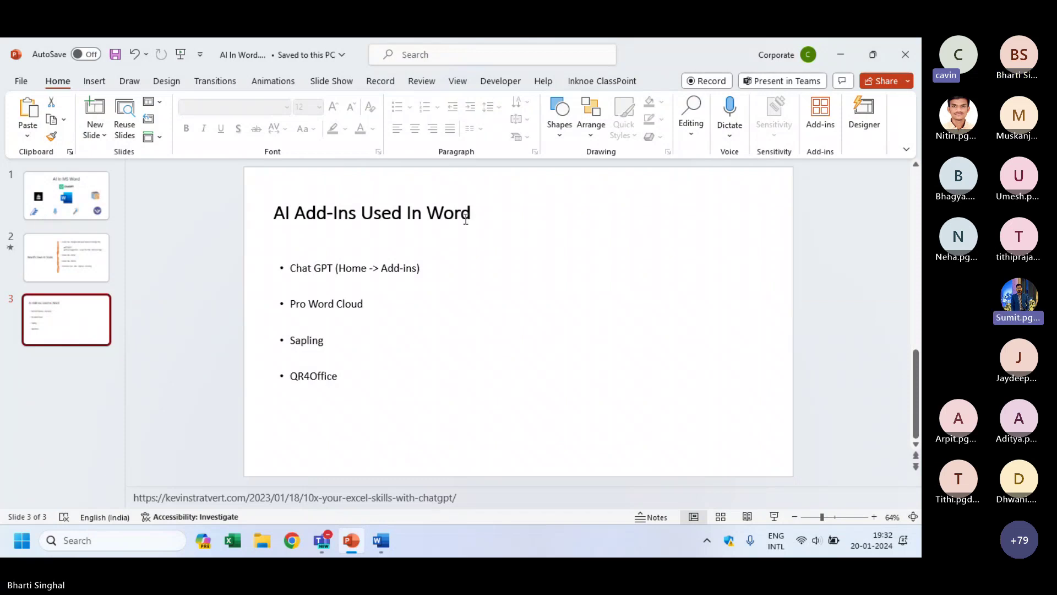
# Shrink slide 3's title box so the title sits higher, check slide 2, then switch back to Word
pyautogui.click(470, 216)
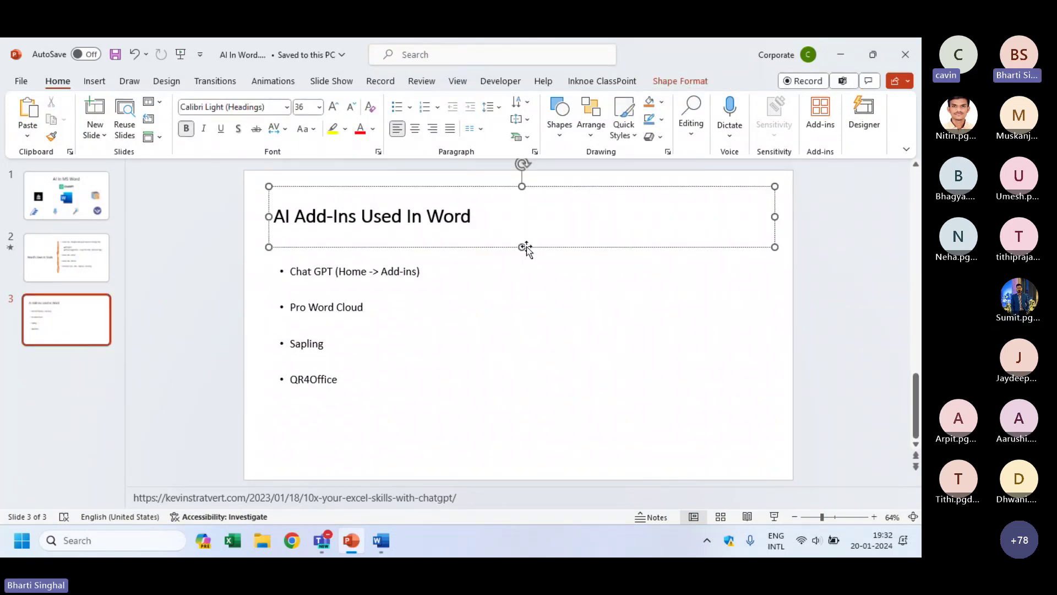
pyautogui.moveTo(522, 247); pyautogui.dragTo(522, 231)
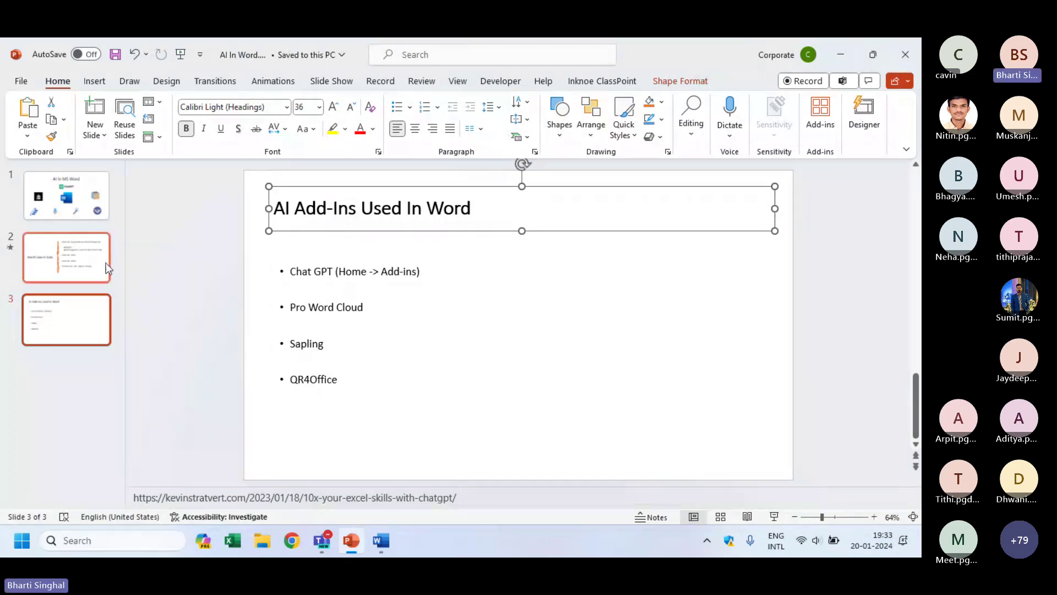
pyautogui.click(108, 278)
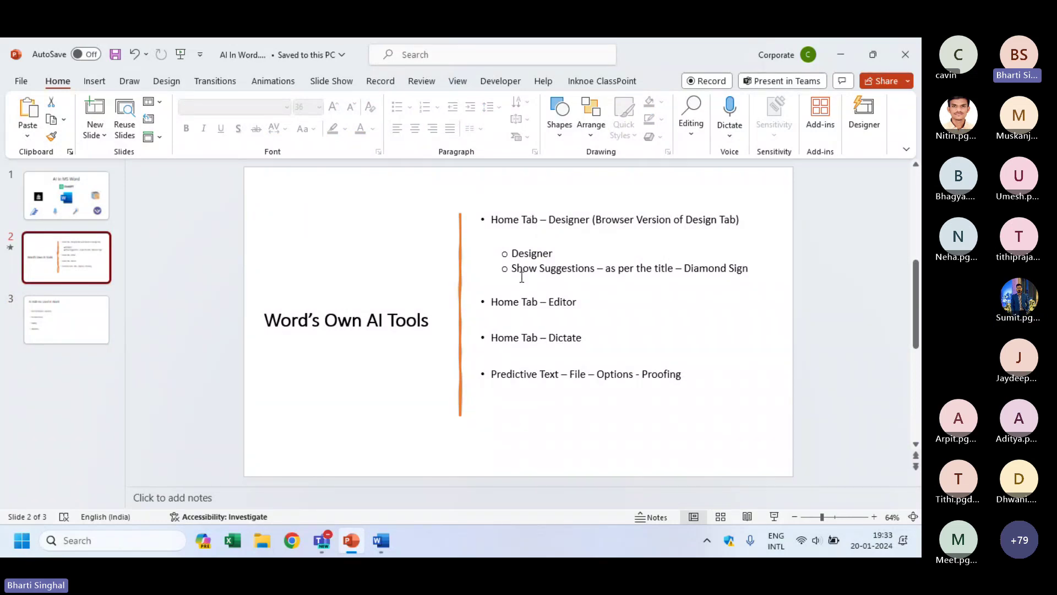
pyautogui.click(41, 314)
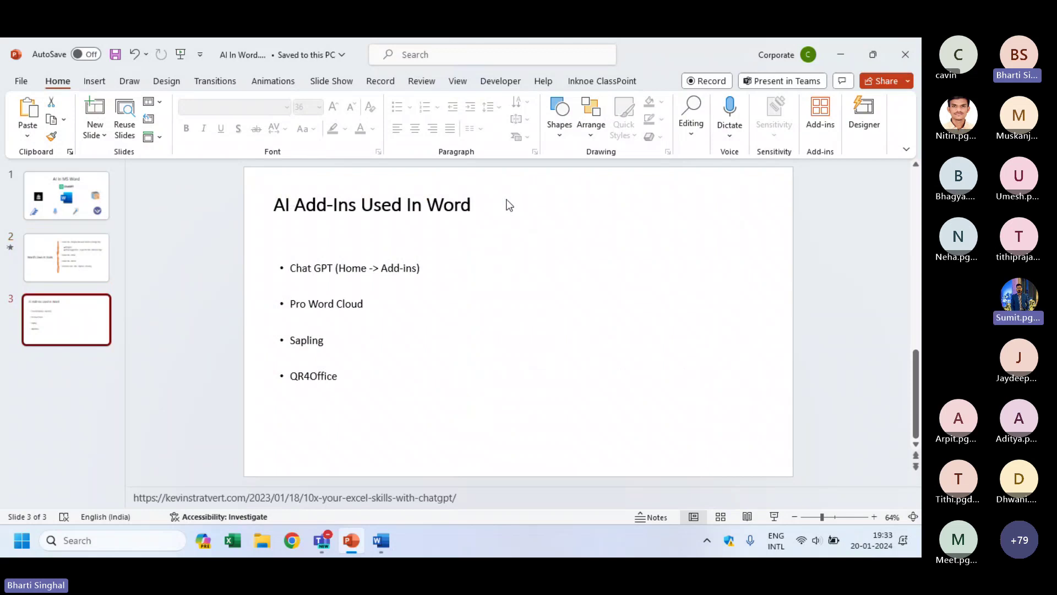
pyautogui.click(381, 540)
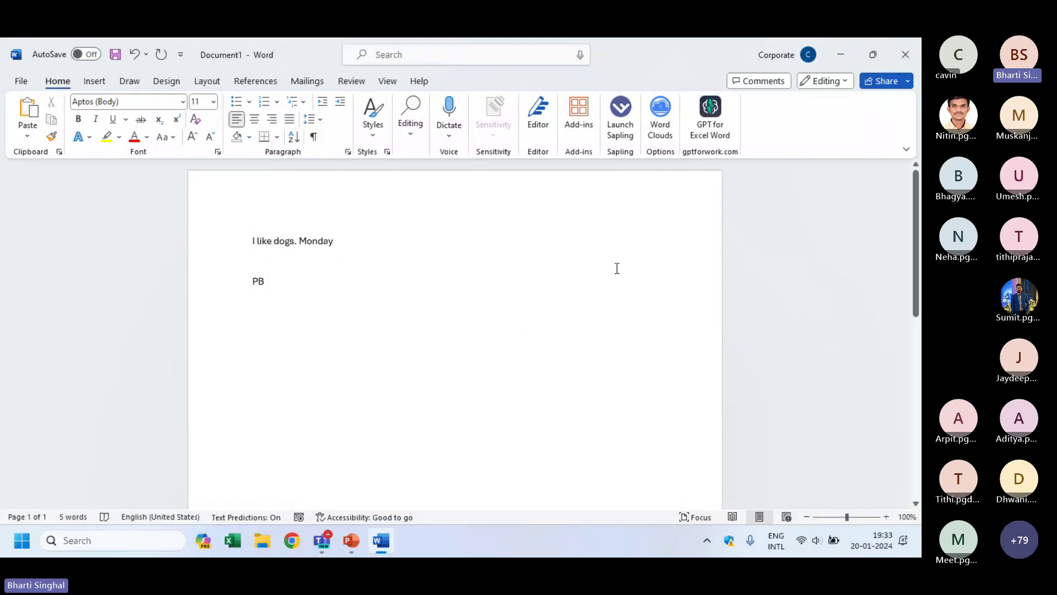
# Open the Home tab's Add-ins list showing Bjorn's Word, GPT for Excel, DeepL, QuillBot and Mendeley Cite
pyautogui.click(580, 125)
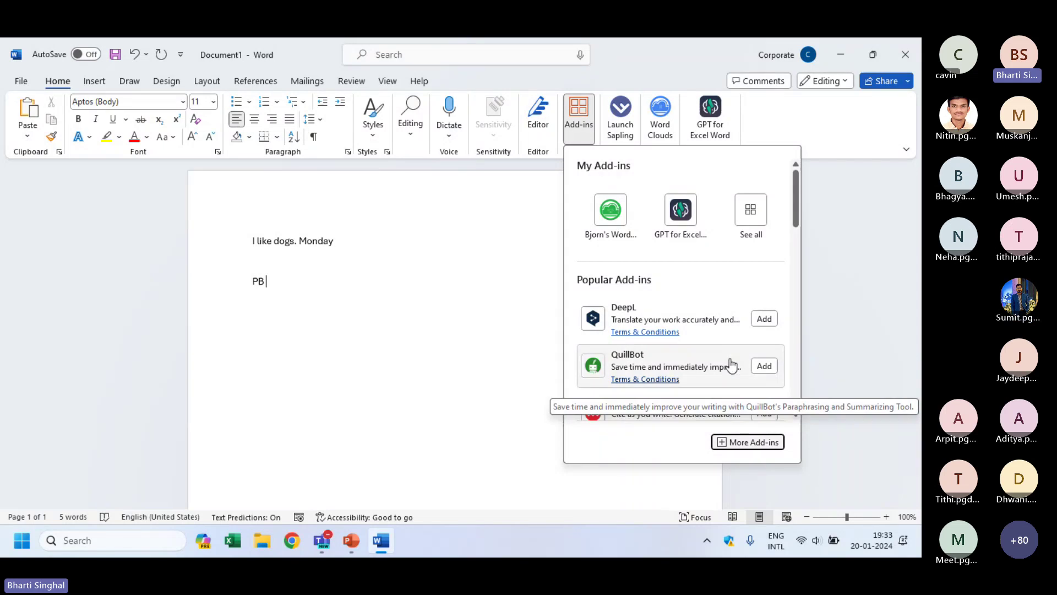
# Open the Office Add-ins Store from the Add-ins flyout via More Add-ins
pyautogui.click(749, 444)
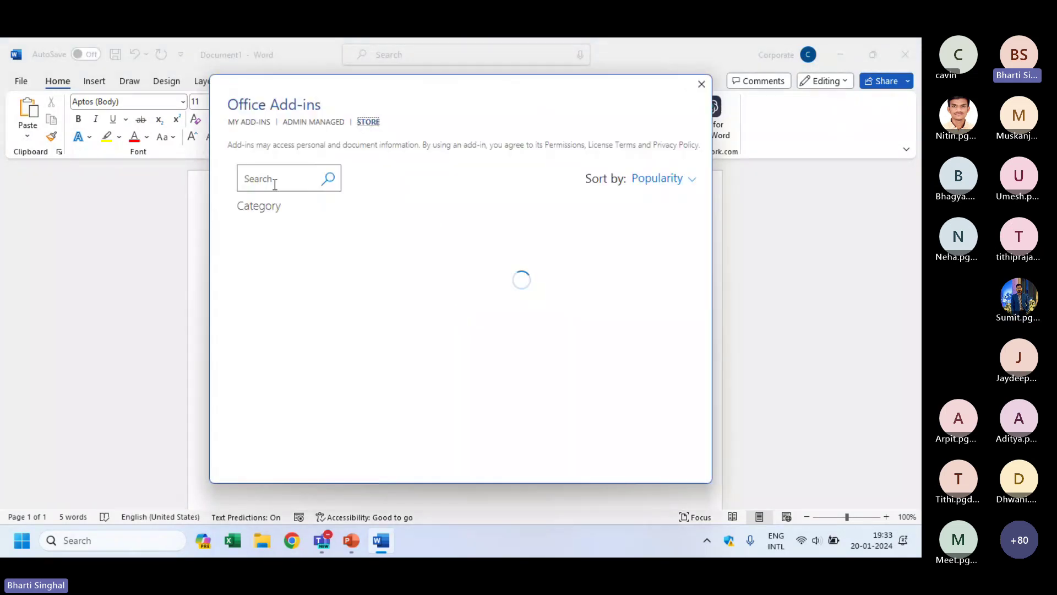
# Search the Office Add-ins store for 'chatgpt'
pyautogui.click(276, 179)
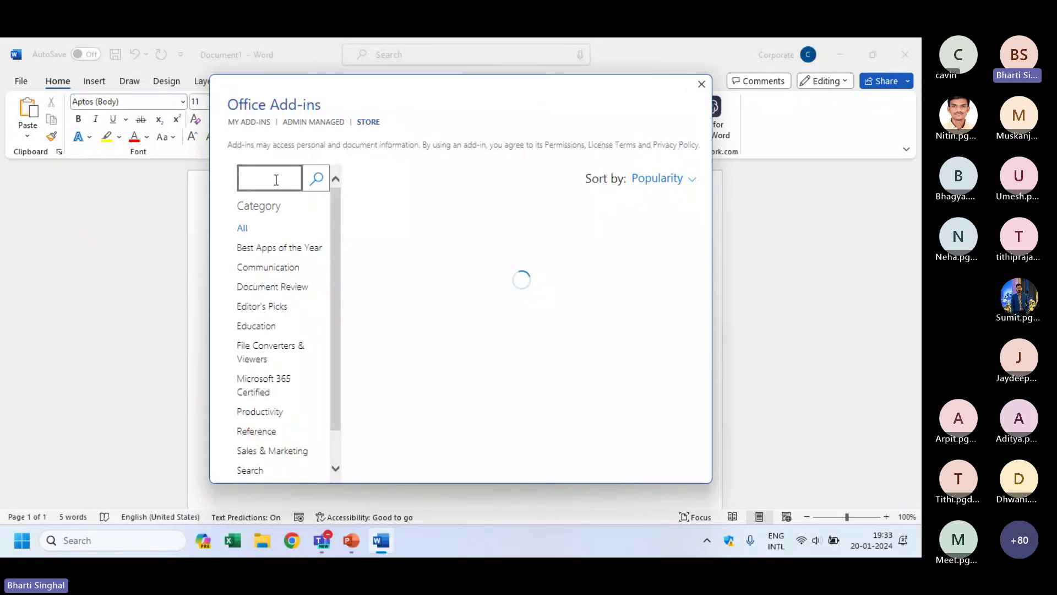
pyautogui.write('chatgpt')
pyautogui.press('Return')
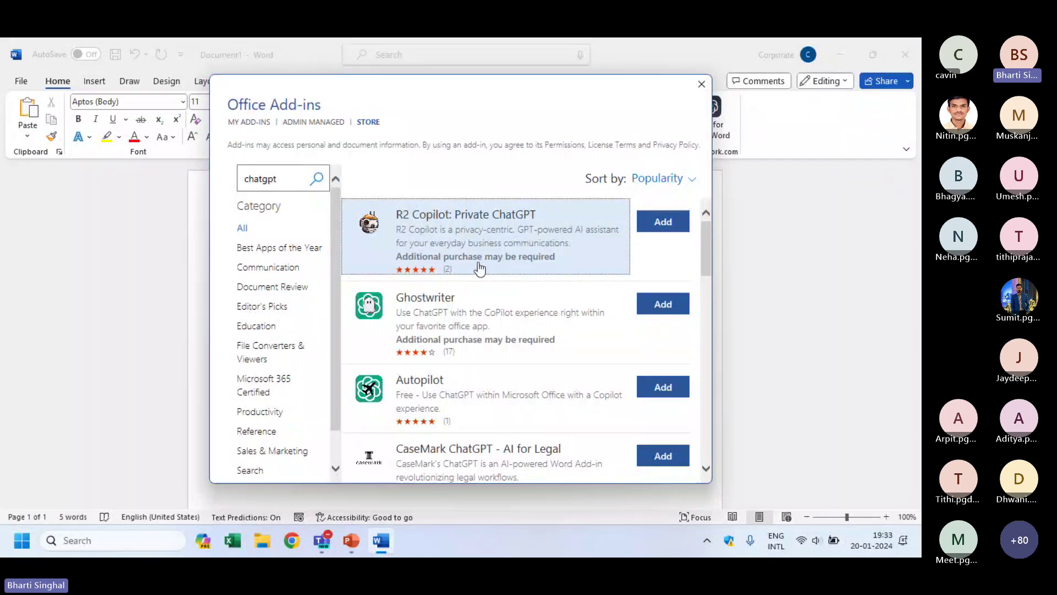
pyautogui.moveTo(706, 242)
pyautogui.mouseDown()
pyautogui.moveTo(711, 421)
pyautogui.moveTo(706, 252)
pyautogui.mouseUp()
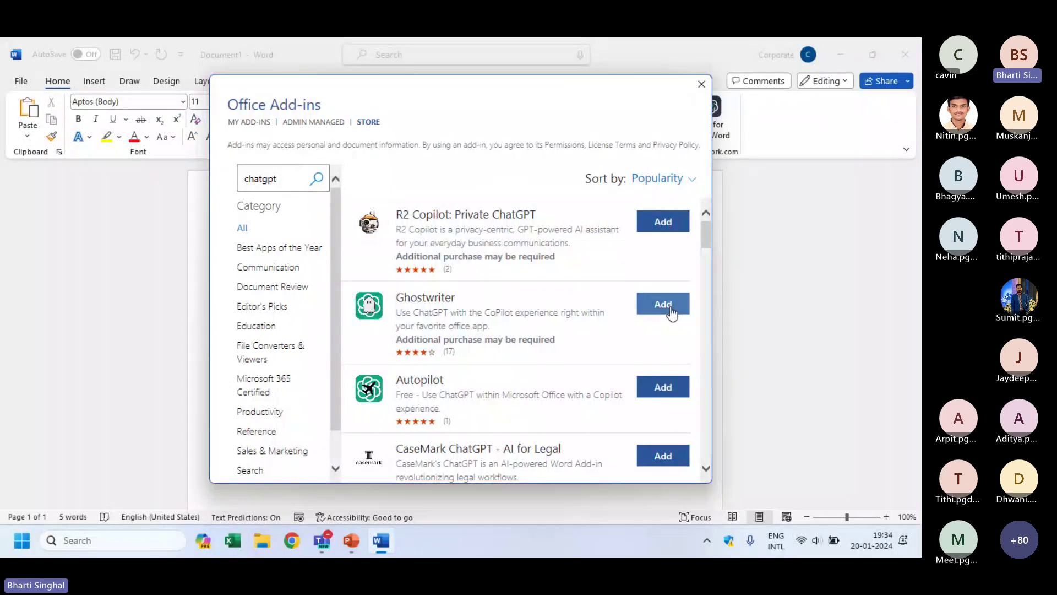
# Add the Ghostwriter add-in to Word and accept its license terms
pyautogui.moveTo(664, 101); pyautogui.dragTo(488, 137)
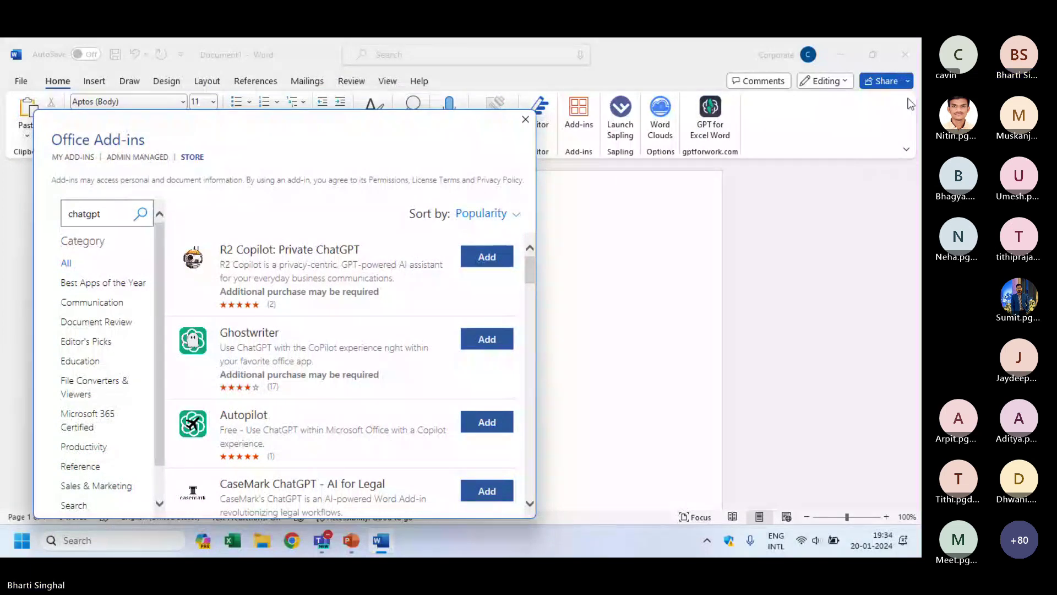
pyautogui.tripleClick(354, 143)
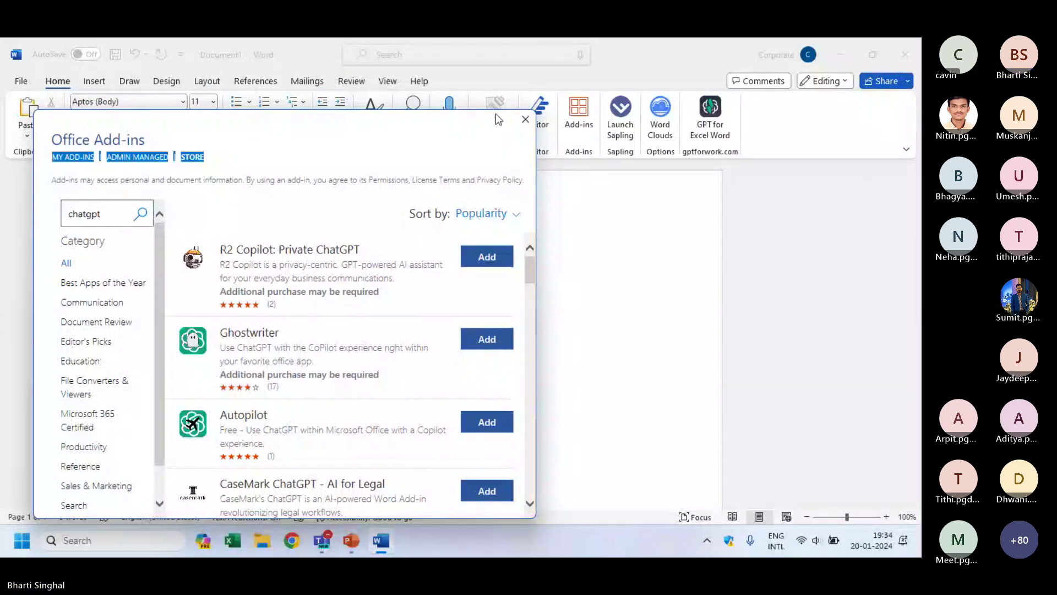
pyautogui.moveTo(322, 132); pyautogui.dragTo(469, 106)
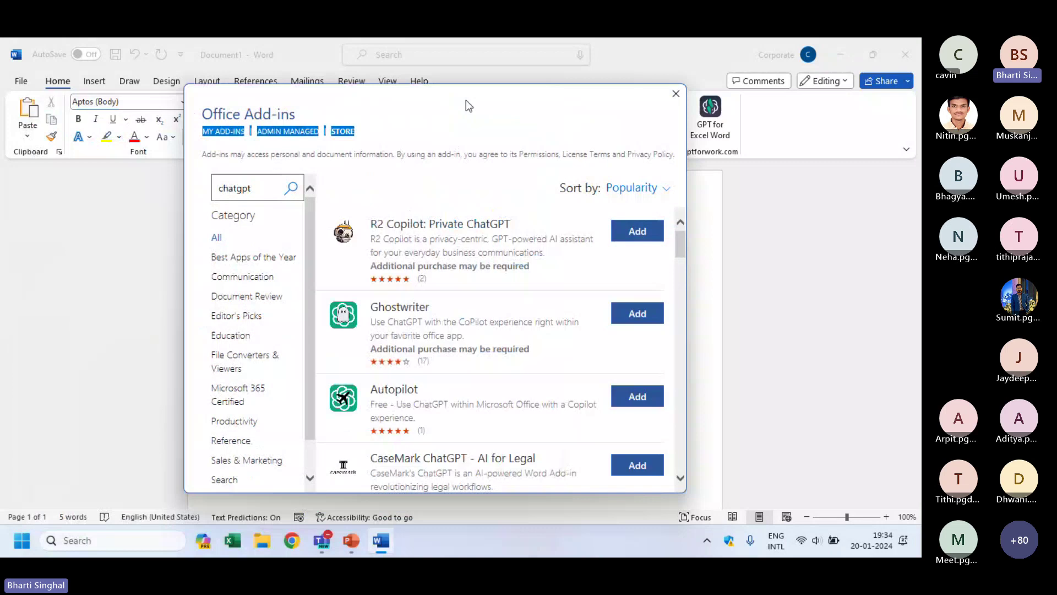
pyautogui.click(645, 315)
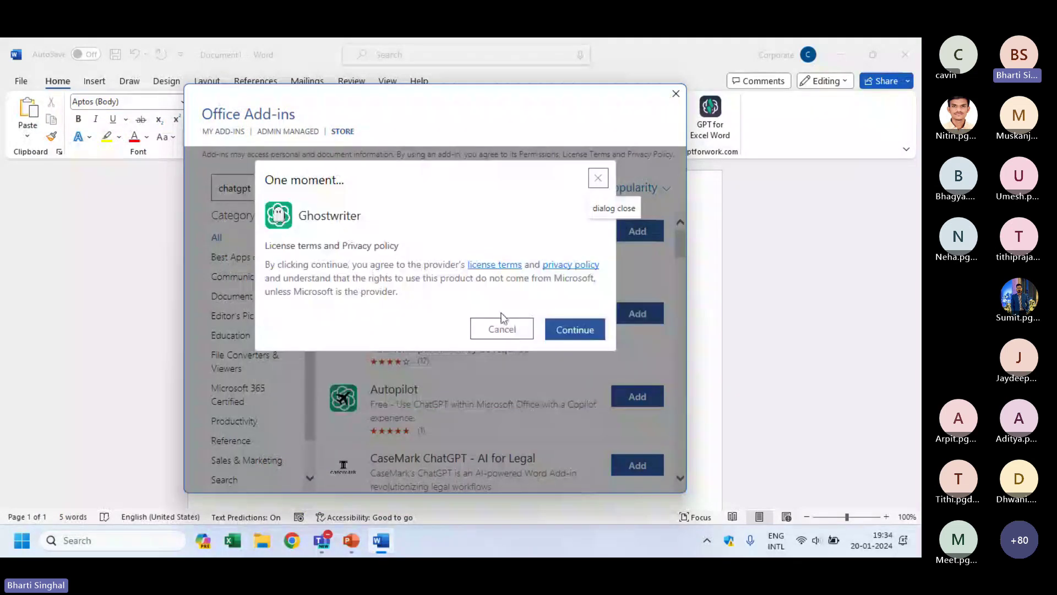
pyautogui.click(573, 326)
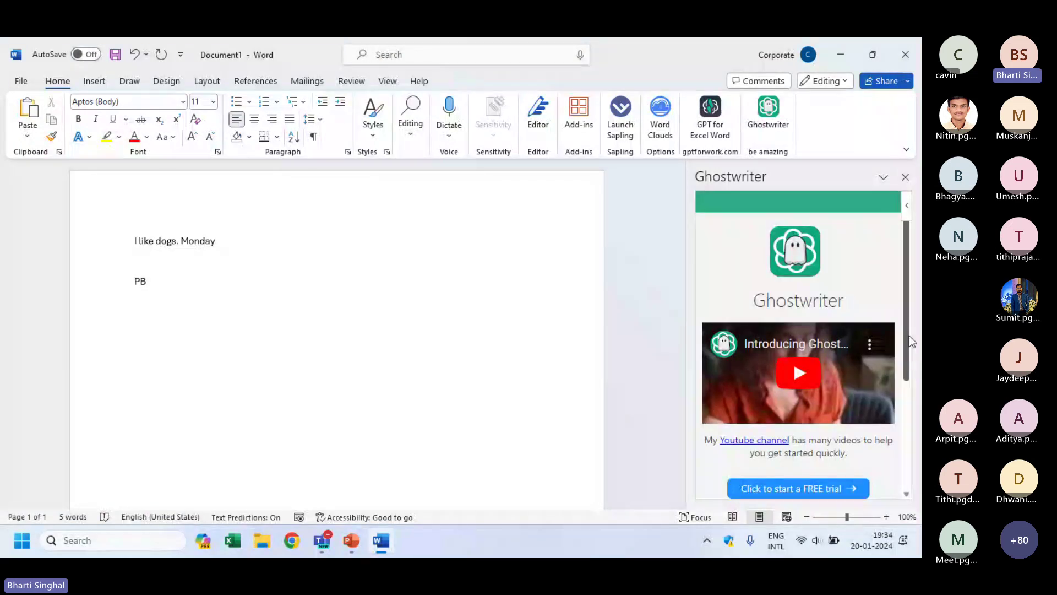
# Move past Ghostwriter's welcome screen to its request form and select the document's text
pyautogui.scroll(-1, 910, 336)
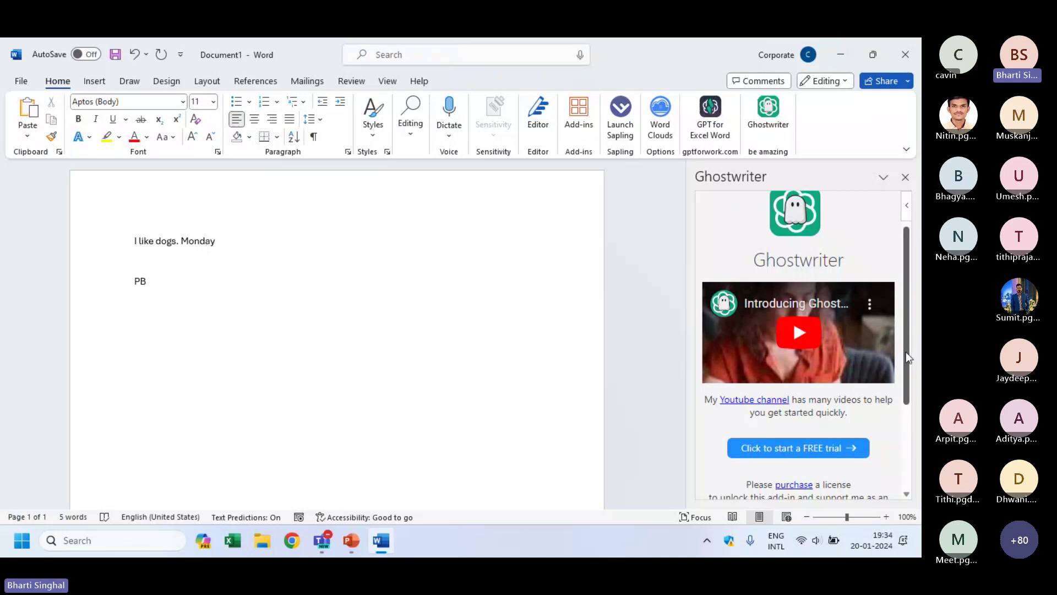
pyautogui.scroll(-1, 908, 357)
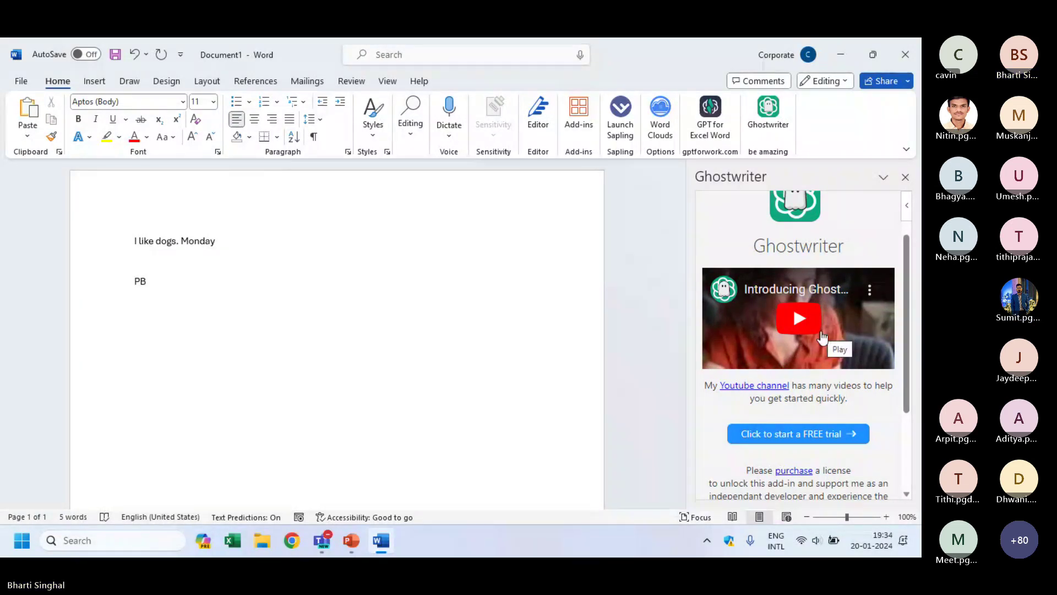
pyautogui.click(812, 443)
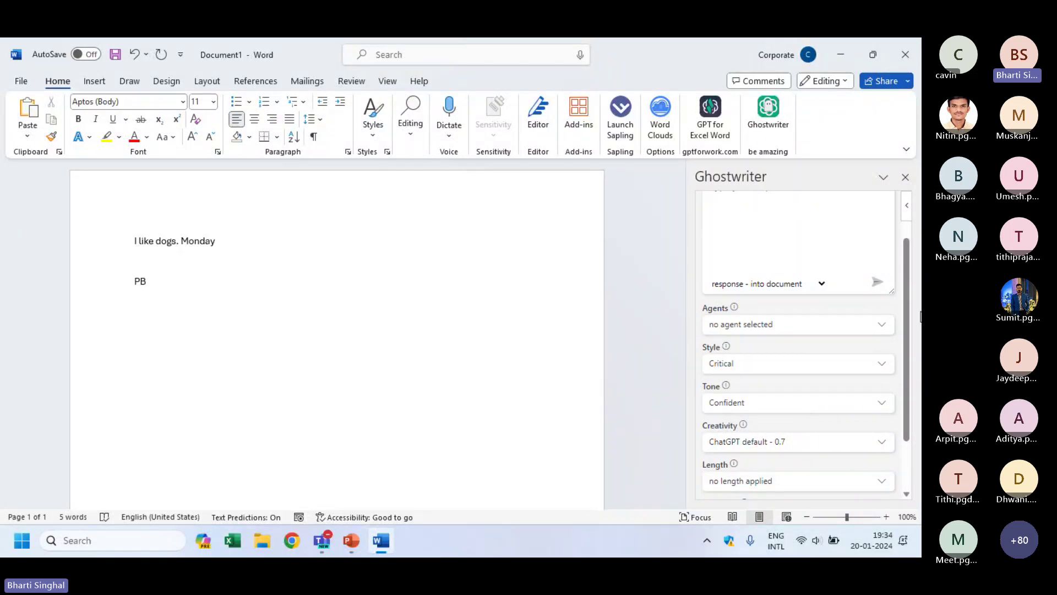
pyautogui.moveTo(907, 309); pyautogui.dragTo(907, 285)
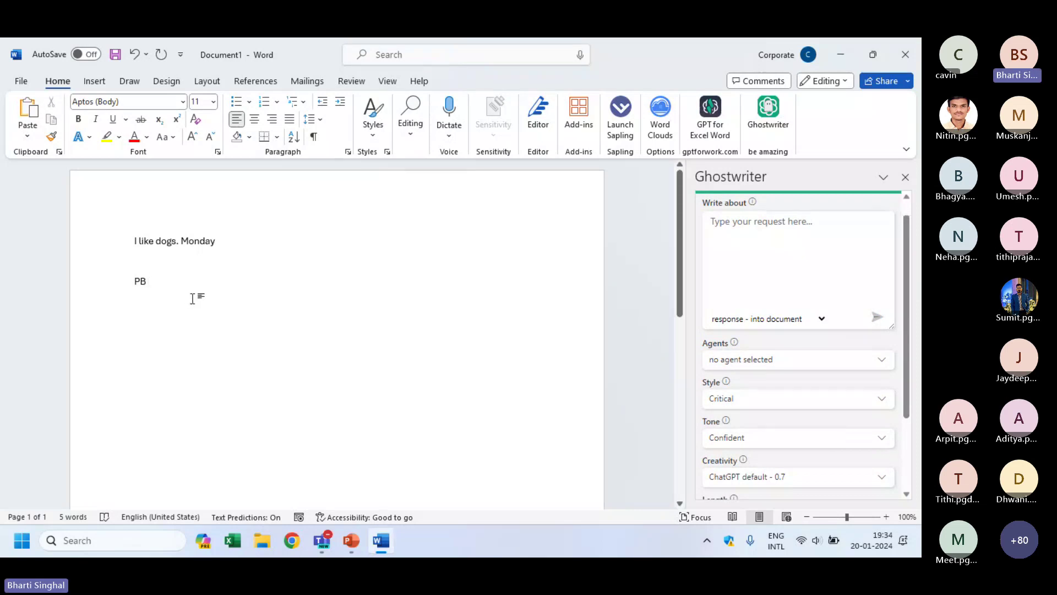
pyautogui.moveTo(215, 299); pyautogui.dragTo(95, 229)
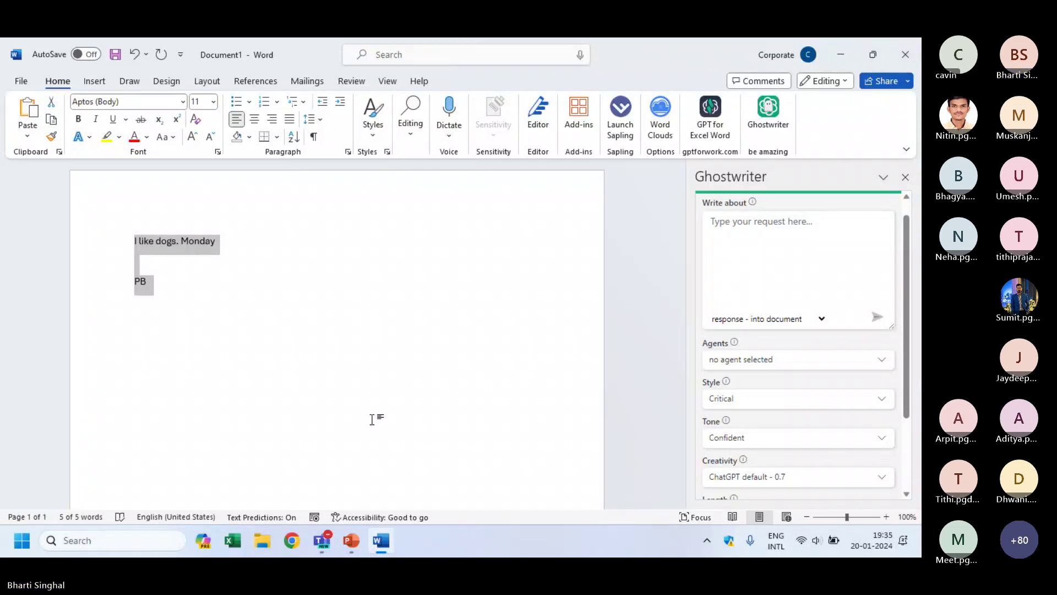
# Type 'After so many reminders, you have again written a bad and lengthy mail…listen to me?' and select it
pyautogui.write('After g')
pyautogui.press('BackSpace')
pyautogui.press('BackSpace')
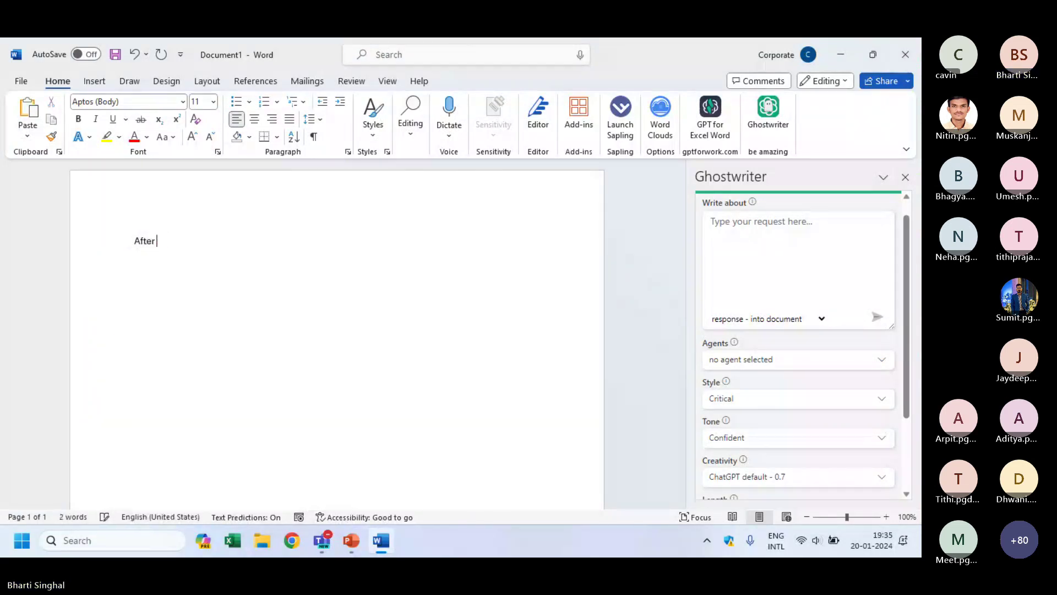
pyautogui.write('o many reminders')
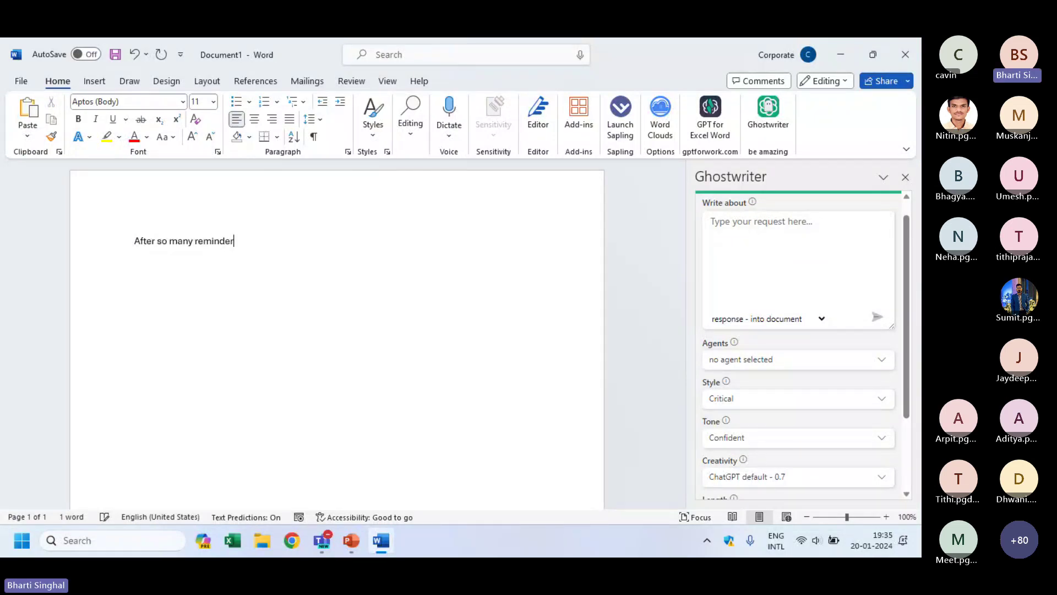
pyautogui.write(', you h')
pyautogui.write('ave again writt')
pyautogui.write('en a ba')
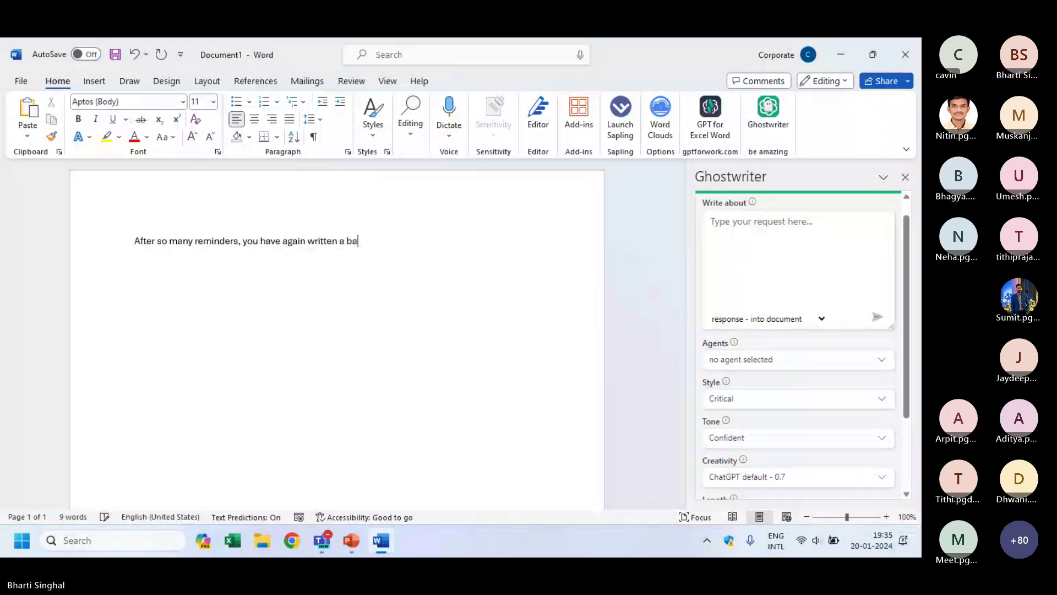
pyautogui.write('d and lengt')
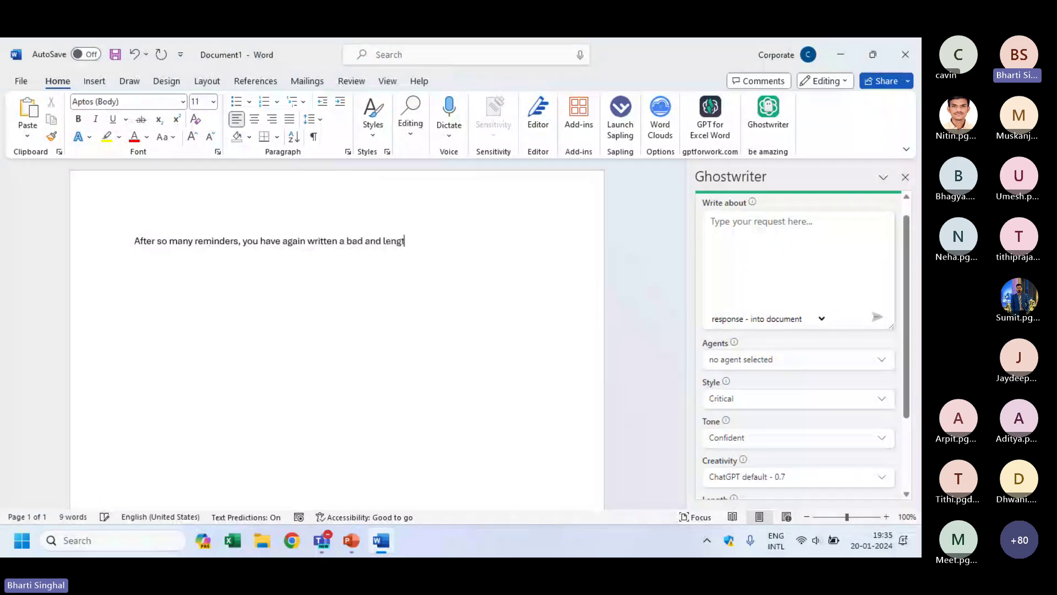
pyautogui.write('hy mail. ')
pyautogui.write('When will')
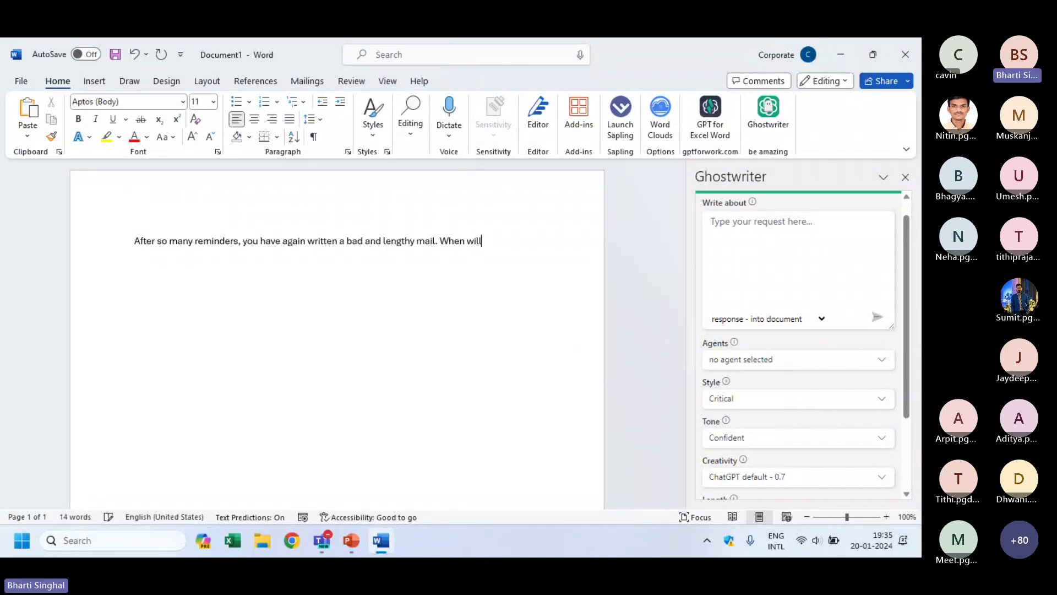
pyautogui.write(' you improve')
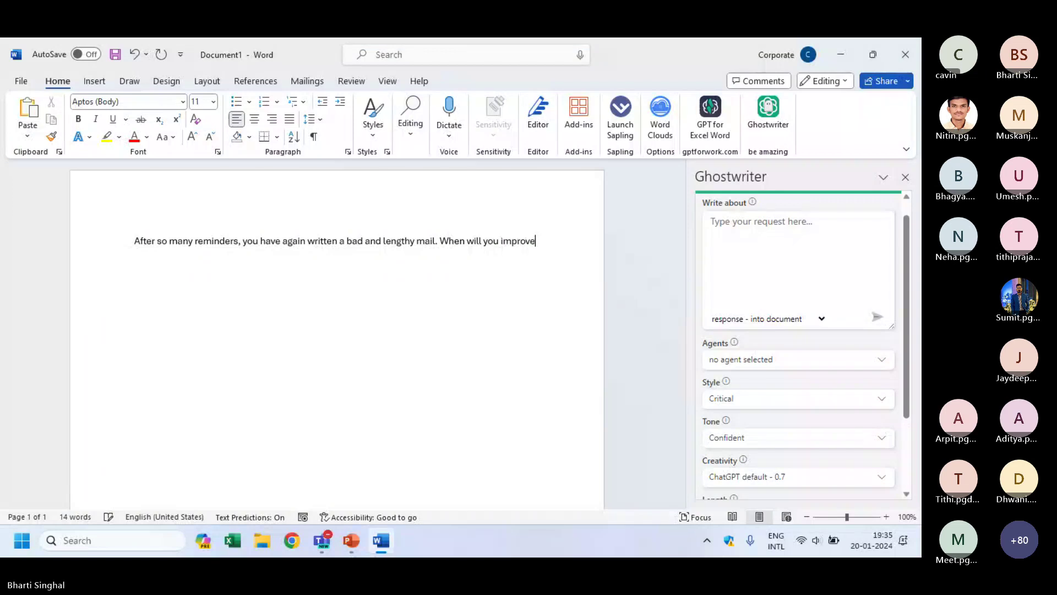
pyautogui.write(' and ls')
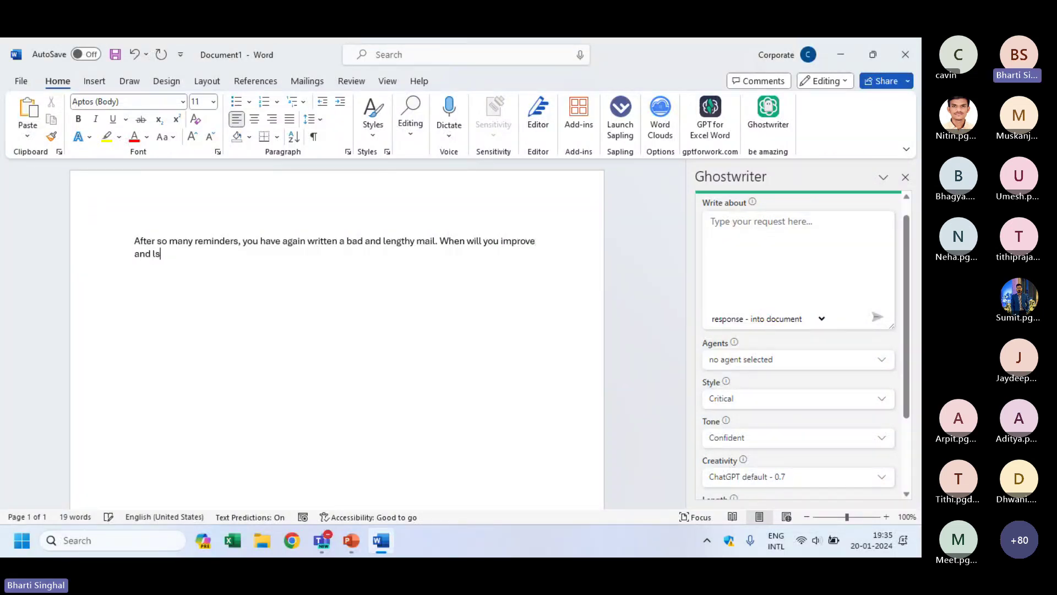
pyautogui.press('BackSpace')
pyautogui.press('BackSpace')
pyautogui.write('list')
pyautogui.write('en to me')
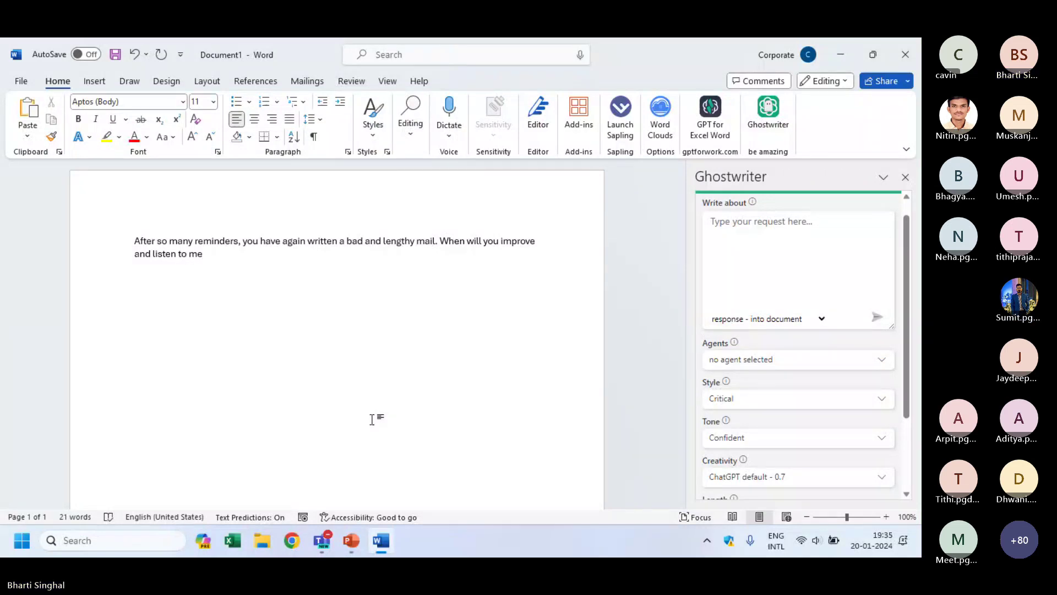
pyautogui.write('?')
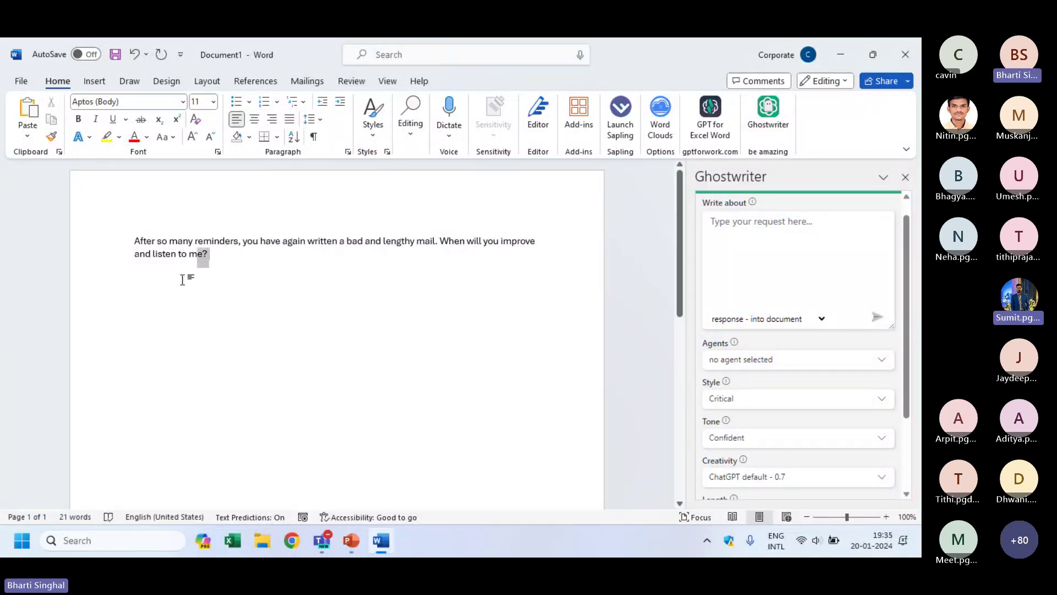
pyautogui.moveTo(183, 280); pyautogui.dragTo(94, 243)
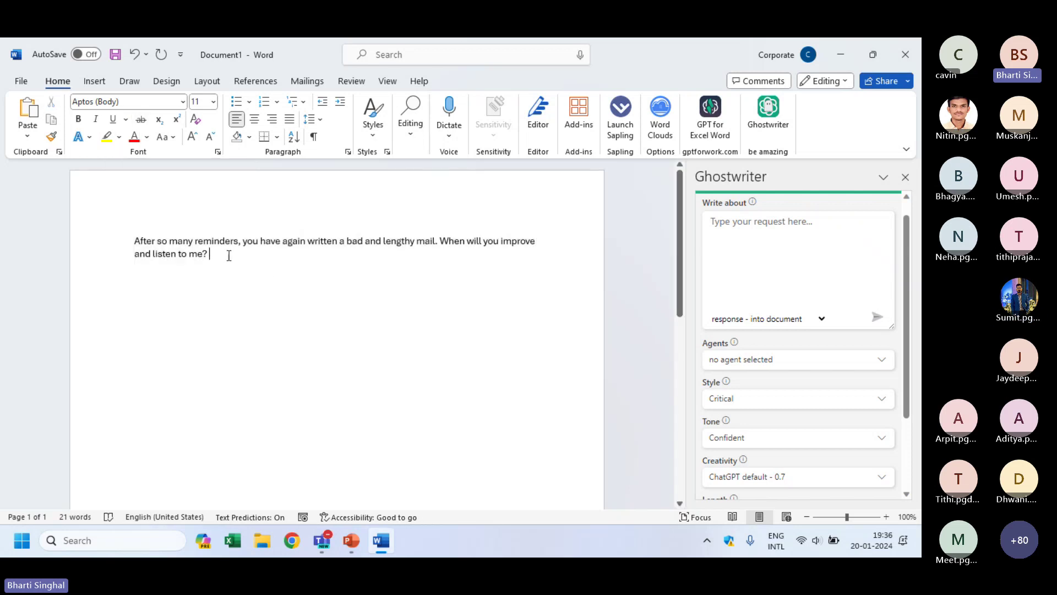
# Reselect the complaint paragraph and set Ghostwriter's output to 'response - into response box'
pyautogui.moveTo(229, 253); pyautogui.dragTo(120, 235)
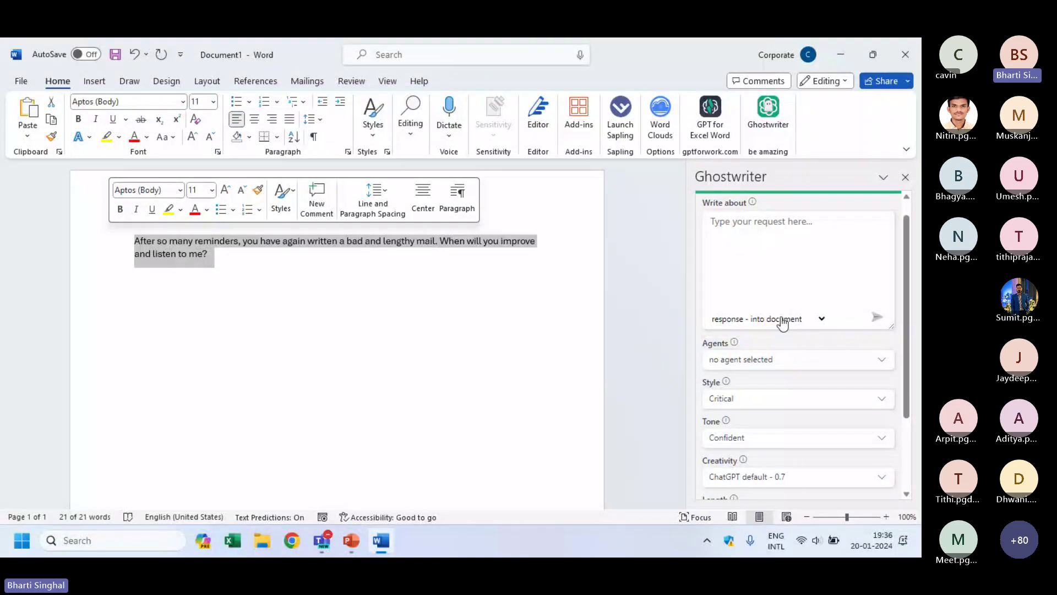
pyautogui.click(819, 320)
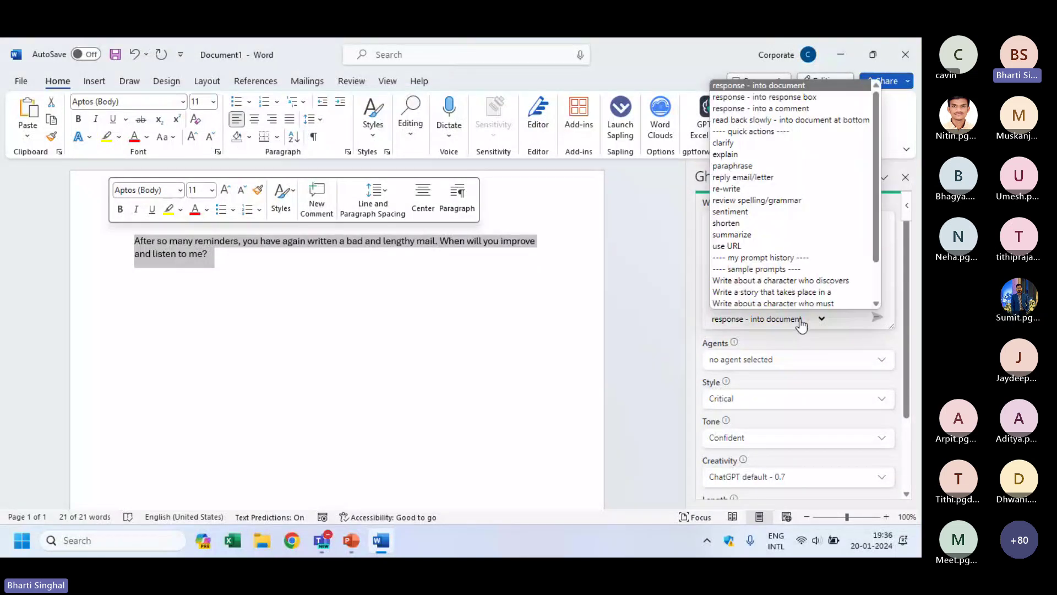
pyautogui.click(733, 100)
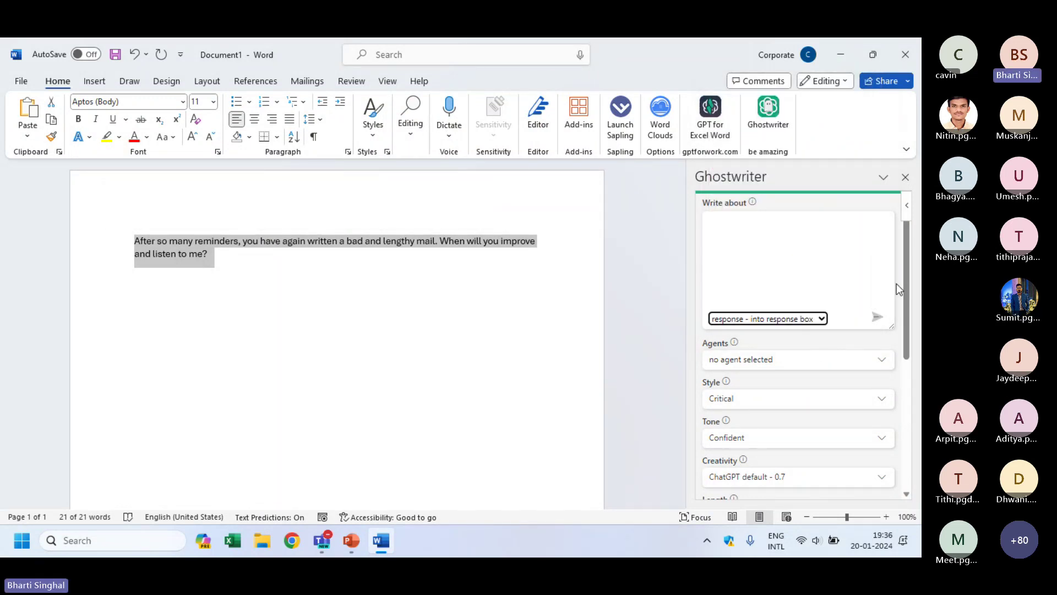
pyautogui.scroll(-3, 904, 282)
pyautogui.click(778, 288)
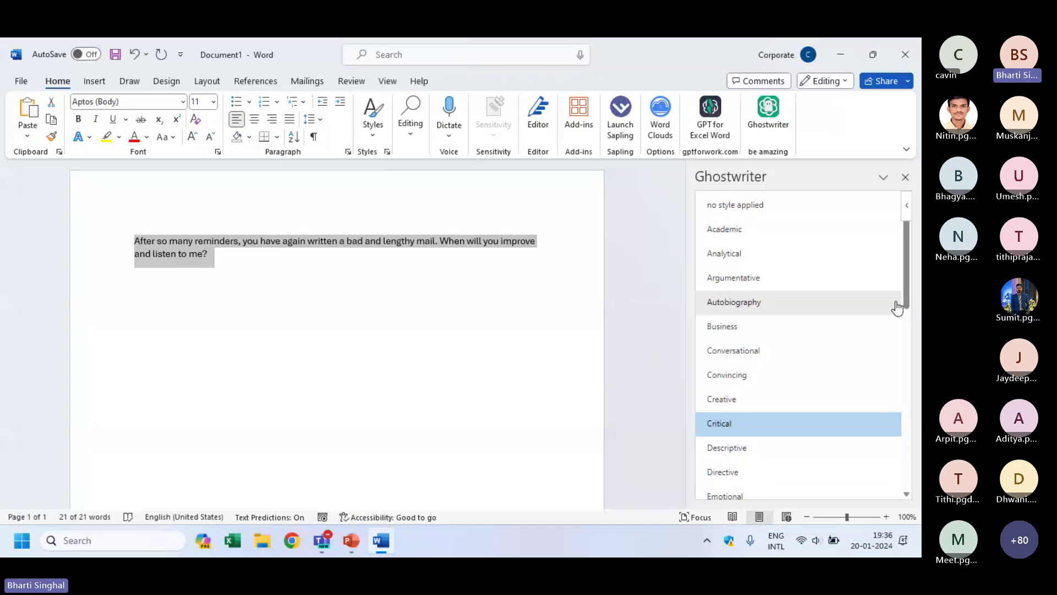
# In the Ghostwriter pane pick Style Business, Tone Friendly, Length 'Medium, multi-paragraph response'
pyautogui.scroll(-3, 901, 317)
pyautogui.scroll(3, 904, 281)
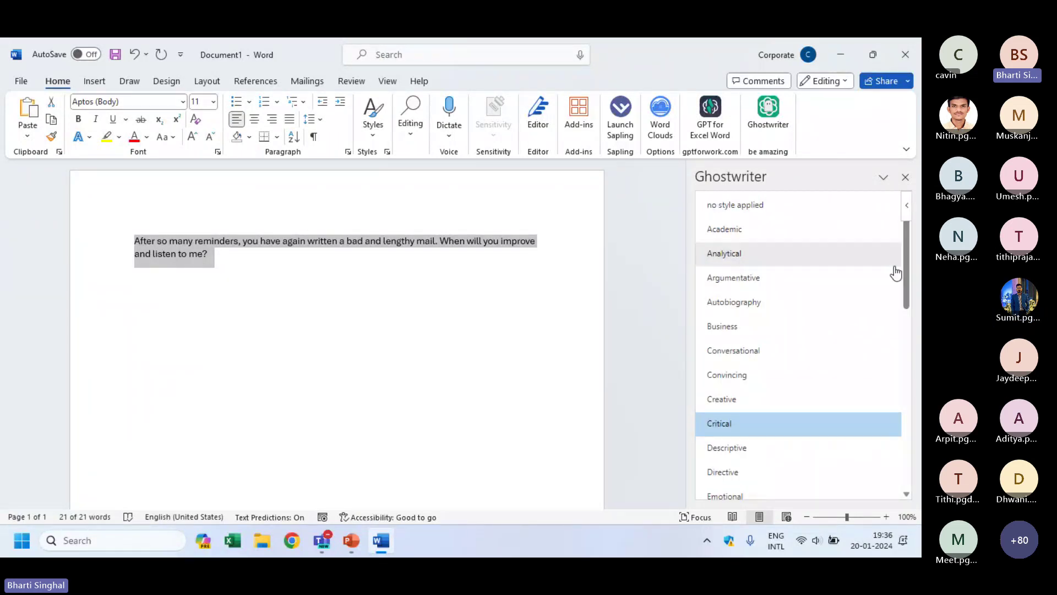
pyautogui.click(777, 328)
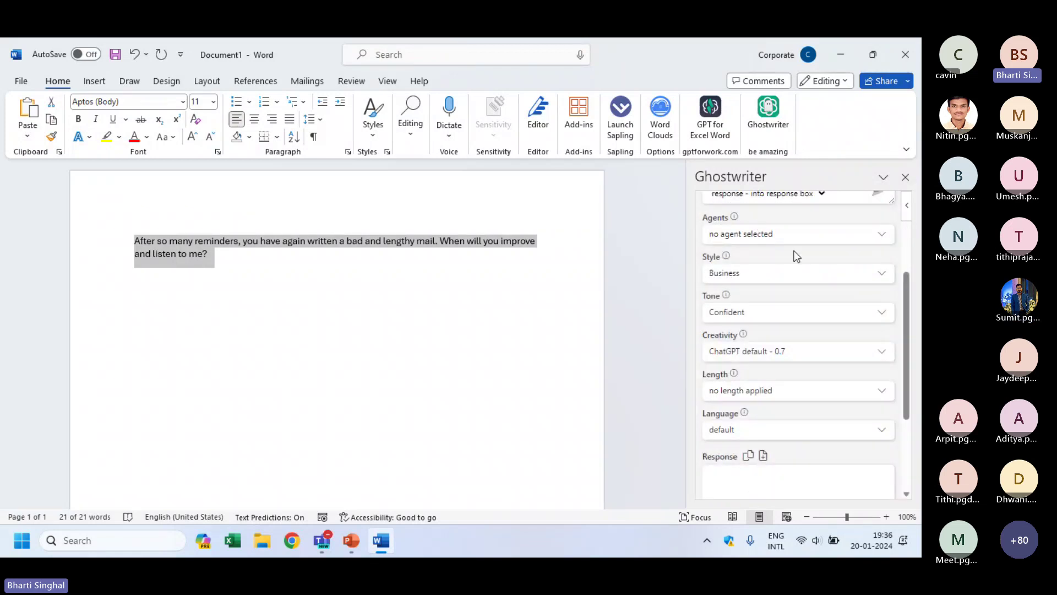
pyautogui.click(755, 315)
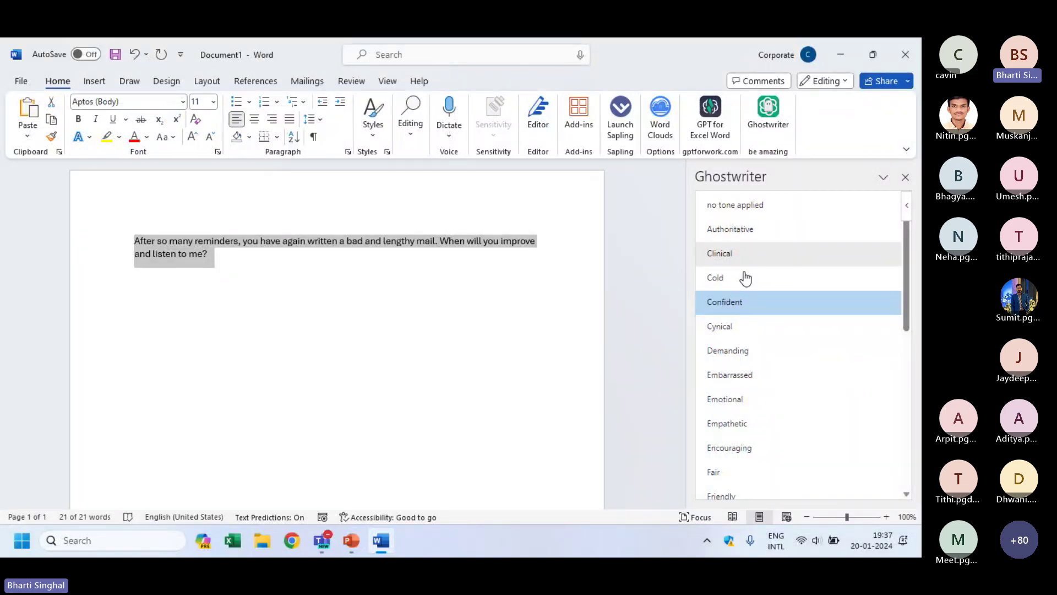
pyautogui.scroll(-2, 904, 293)
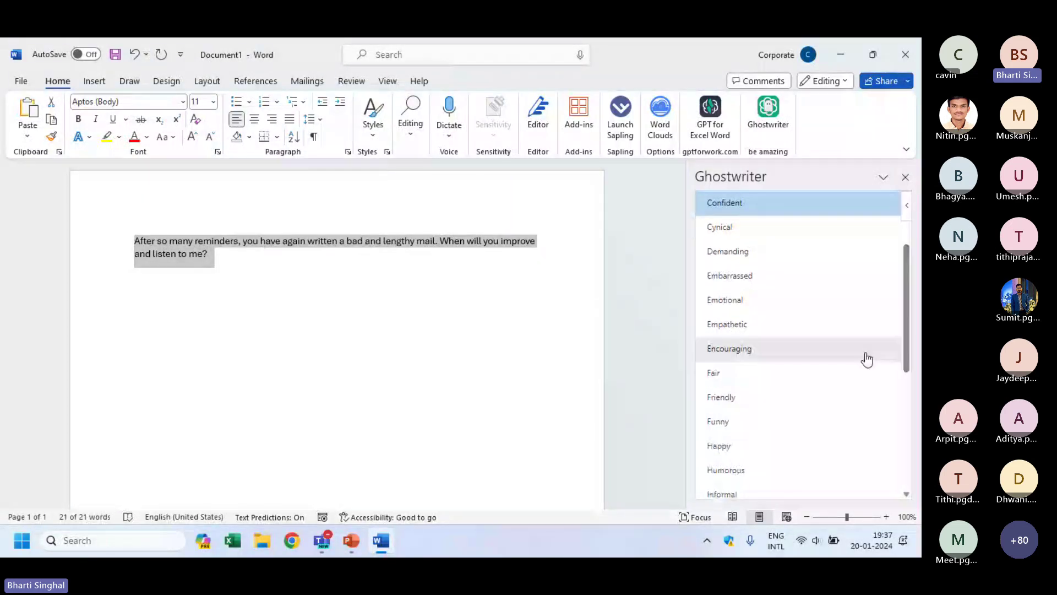
pyautogui.click(736, 399)
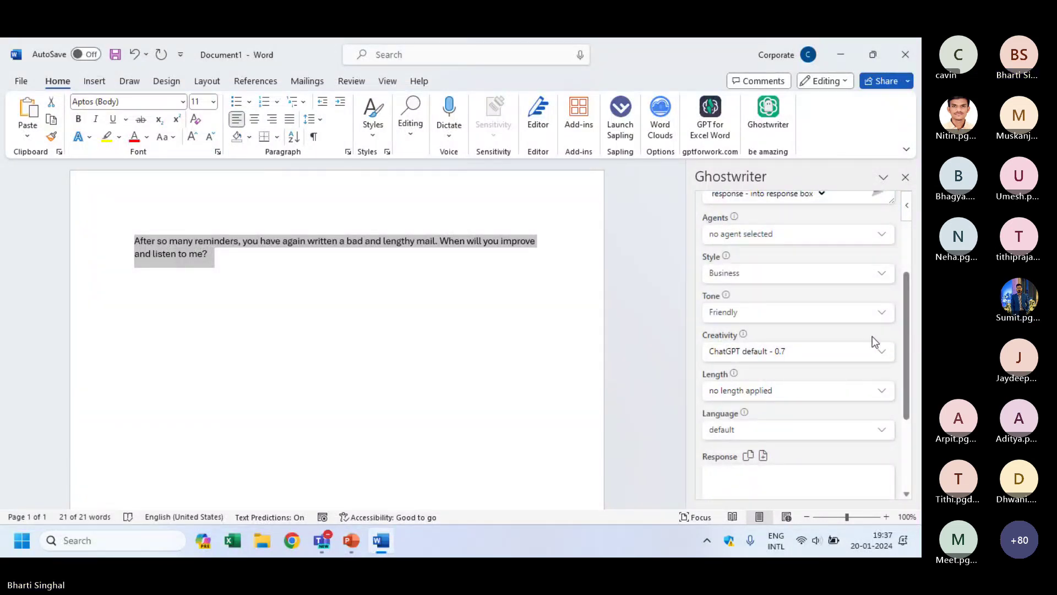
pyautogui.click(771, 392)
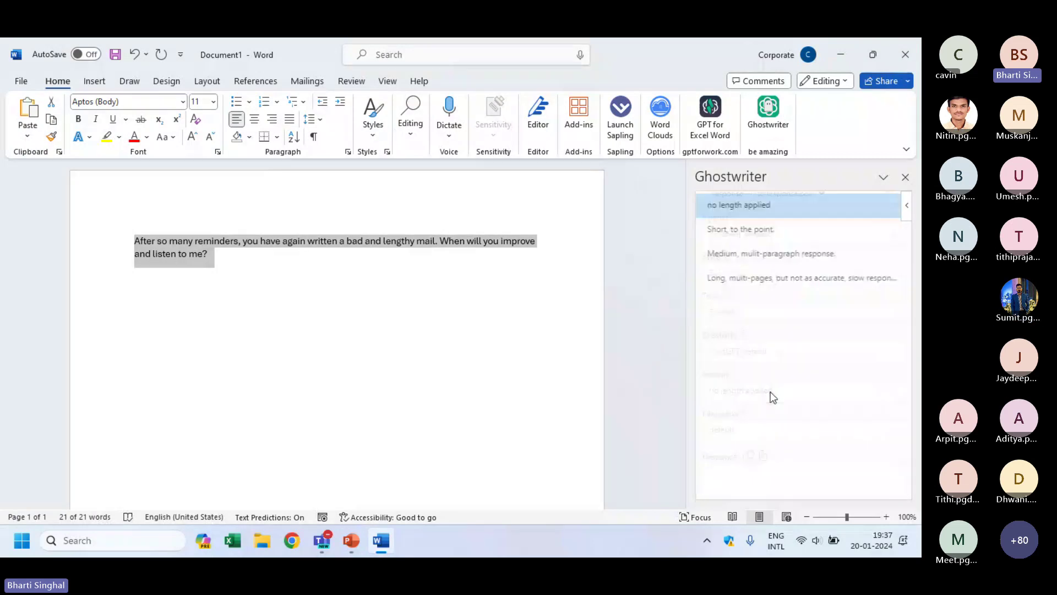
pyautogui.click(766, 253)
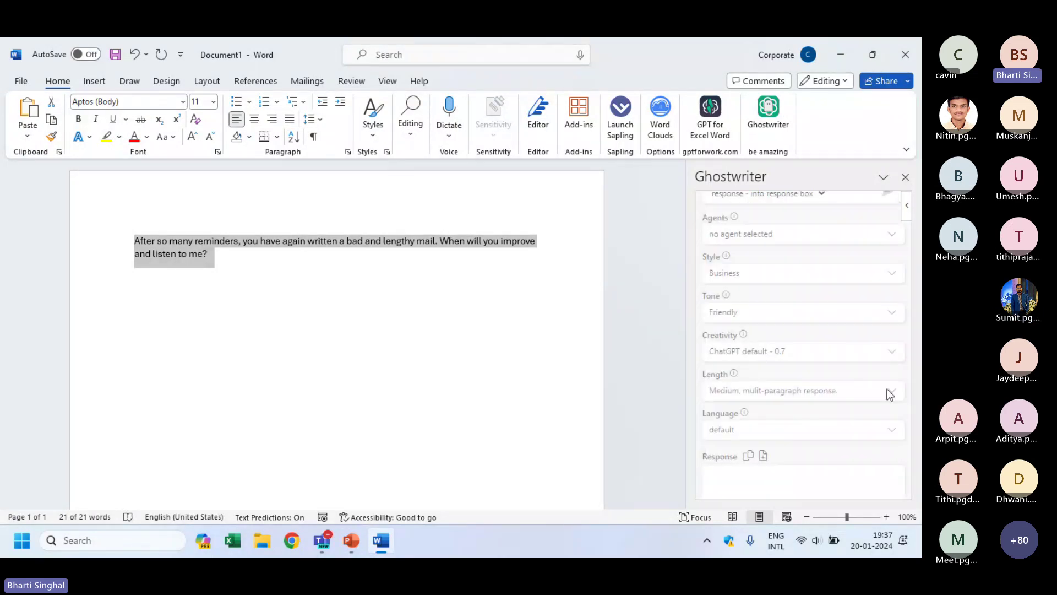
pyautogui.moveTo(908, 351); pyautogui.dragTo(908, 415)
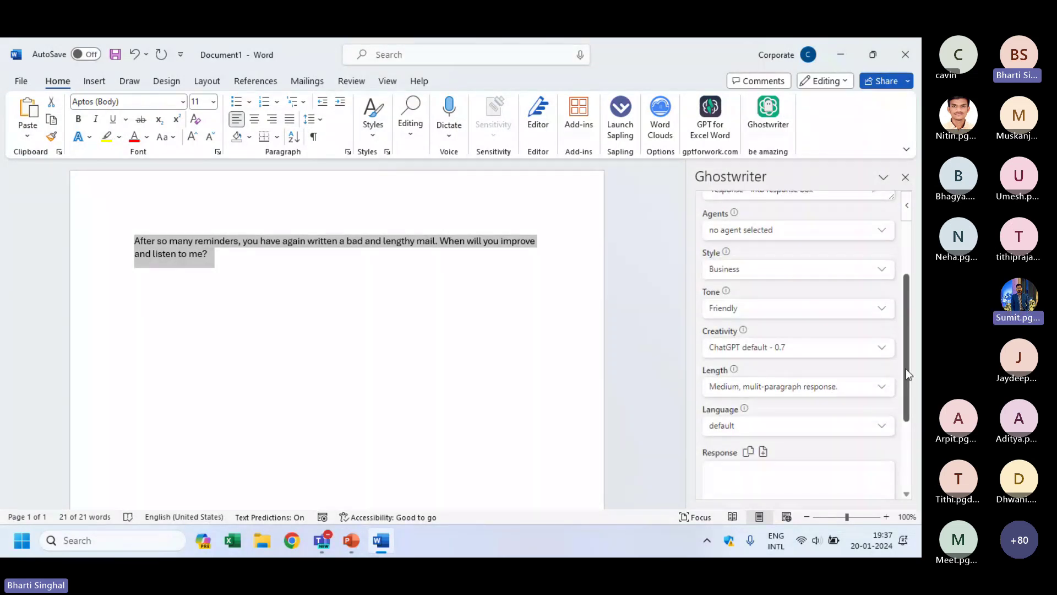
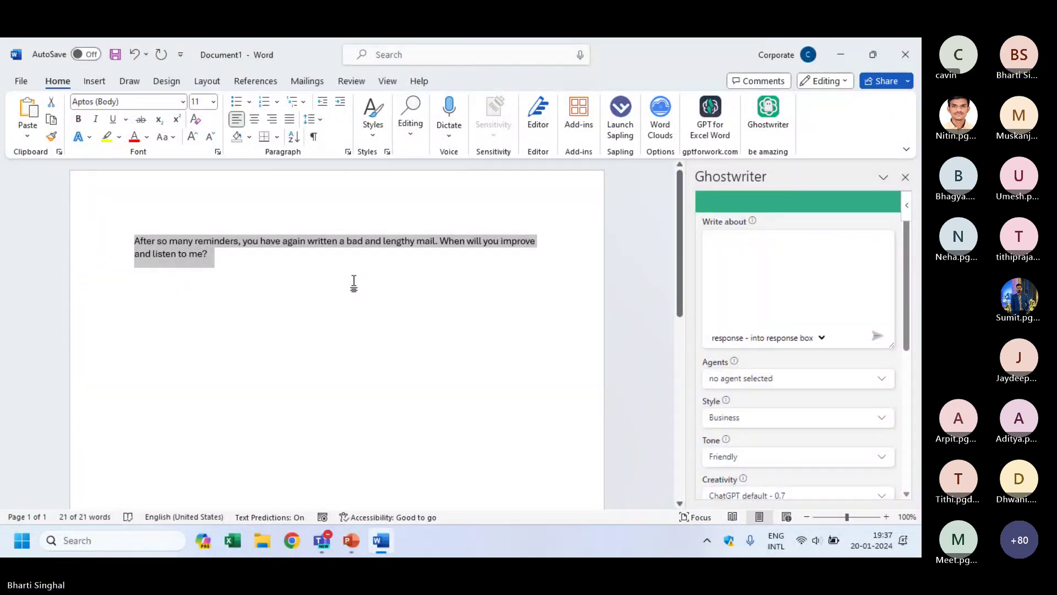
# Paste the selected complaint message into Ghostwriter's Write about box and generate an apology reply
pyautogui.moveTo(201, 253); pyautogui.dragTo(71, 236)
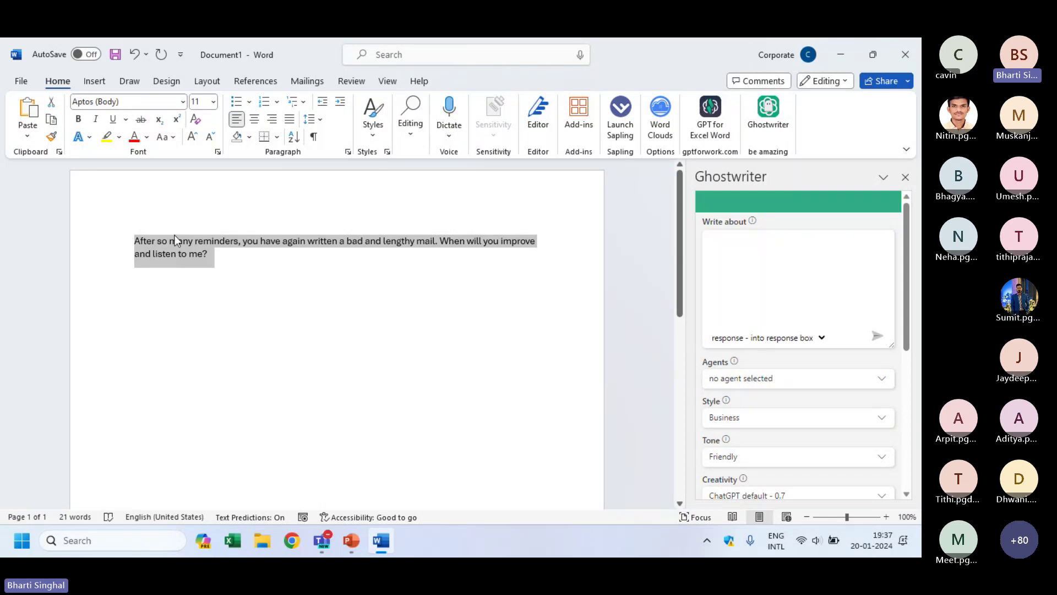
pyautogui.click(797, 287)
pyautogui.write('After so many reminders, you have again written a bad and lengthy mail. When will you improve and listen to me?')
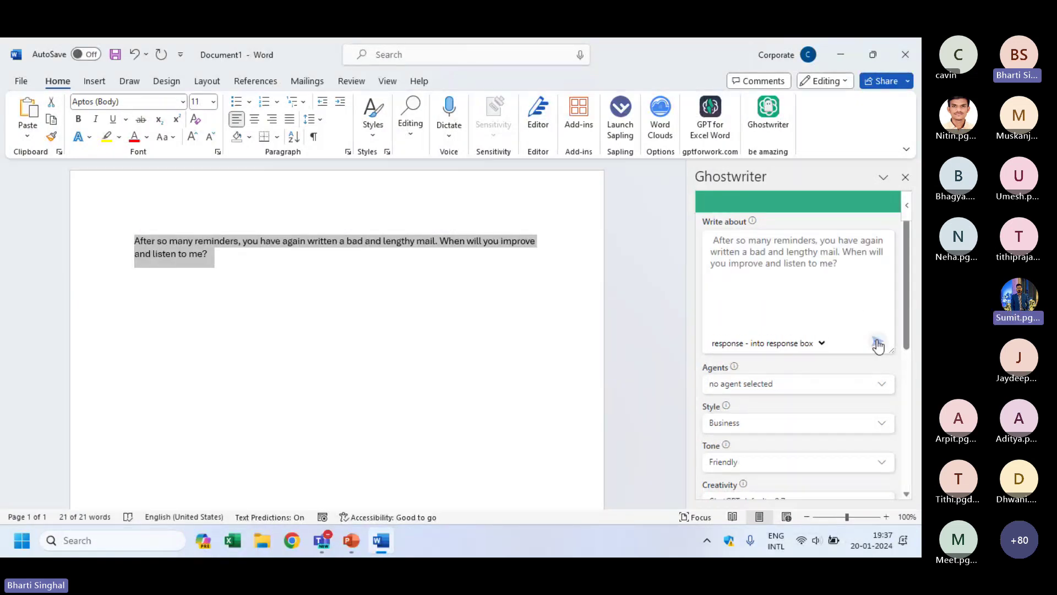
pyautogui.click(879, 344)
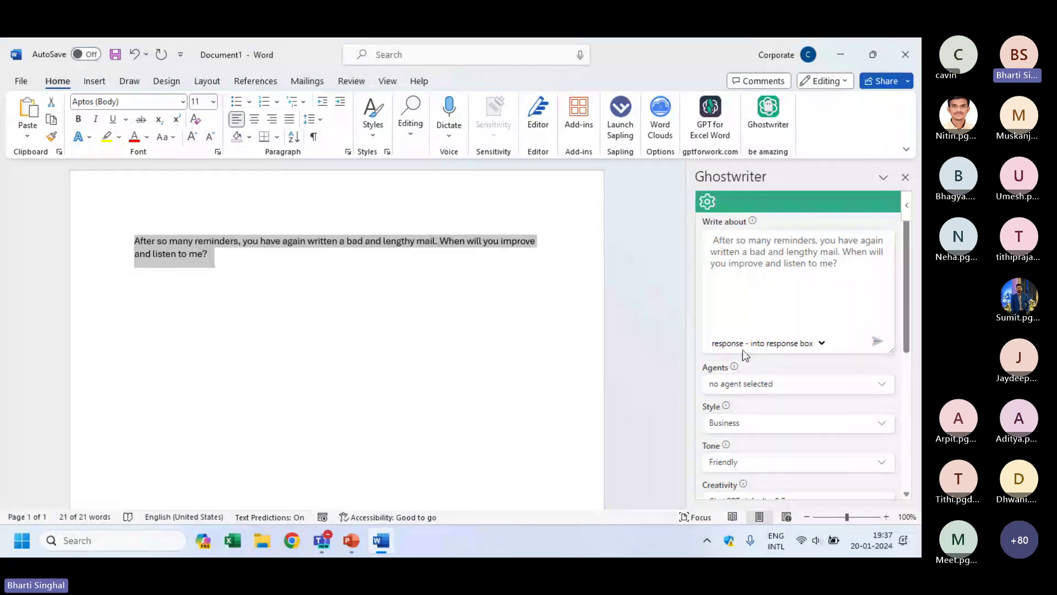
pyautogui.moveTo(906, 322); pyautogui.dragTo(921, 421)
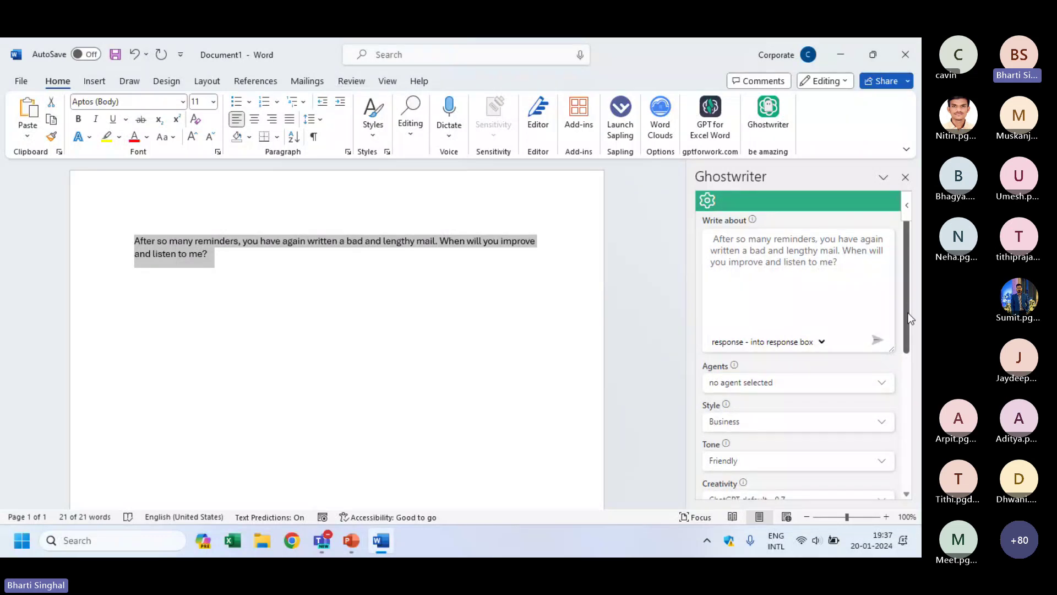
pyautogui.scroll(-1, 720, 446)
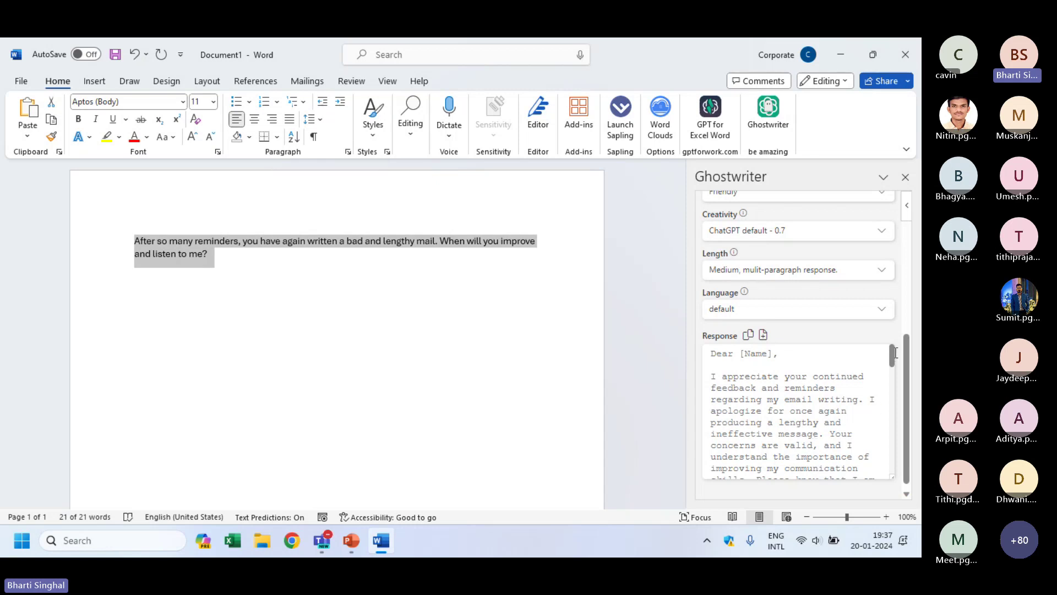
pyautogui.scroll(-1, 796, 413)
pyautogui.scroll(-1, 795, 413)
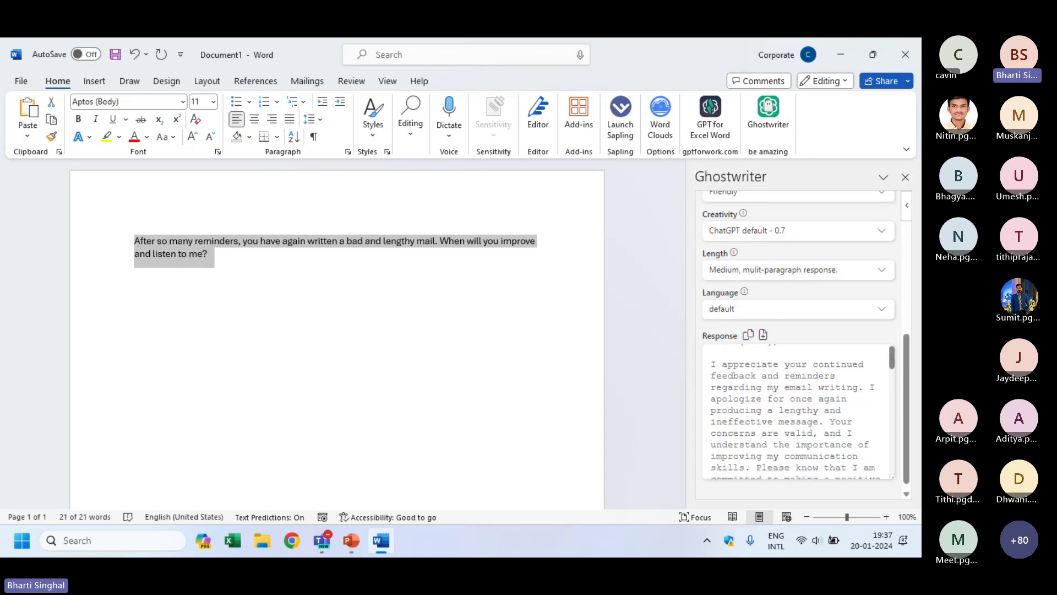
pyautogui.scroll(-1, 795, 413)
pyautogui.scroll(-1, 796, 413)
pyautogui.scroll(-1, 889, 367)
pyautogui.scroll(-1, 889, 368)
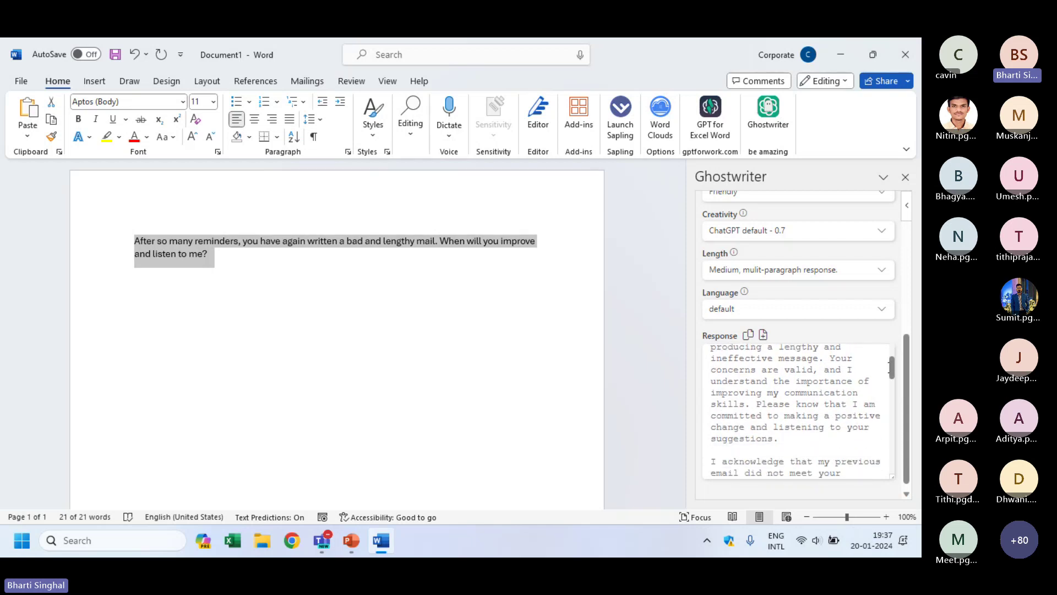
pyautogui.scroll(-1, 890, 368)
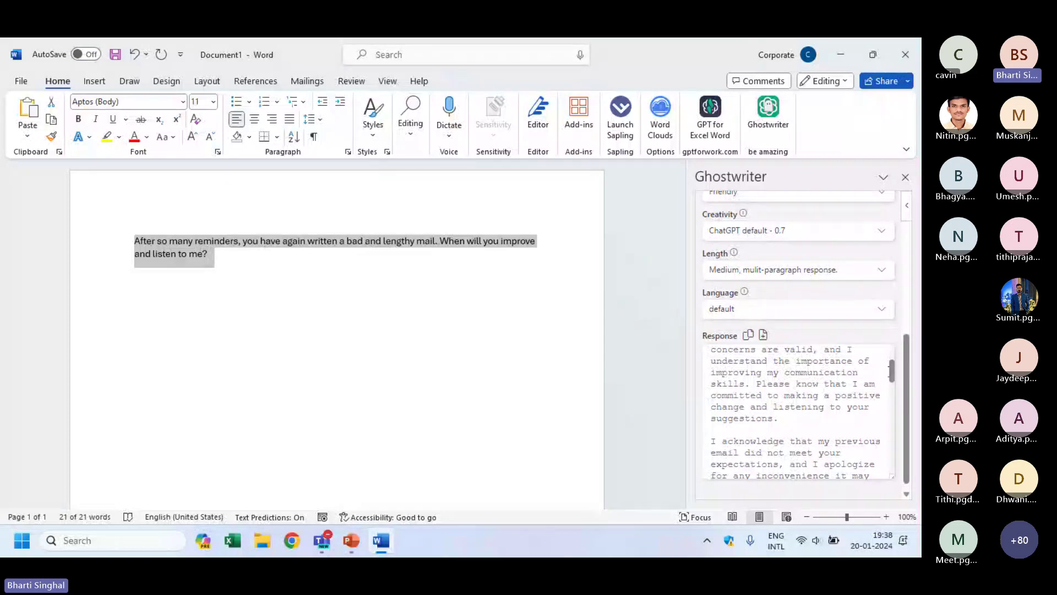
pyautogui.moveTo(711, 367); pyautogui.dragTo(793, 463)
pyautogui.click(833, 411)
pyautogui.scroll(-1, 859, 364)
pyautogui.scroll(-2, 831, 359)
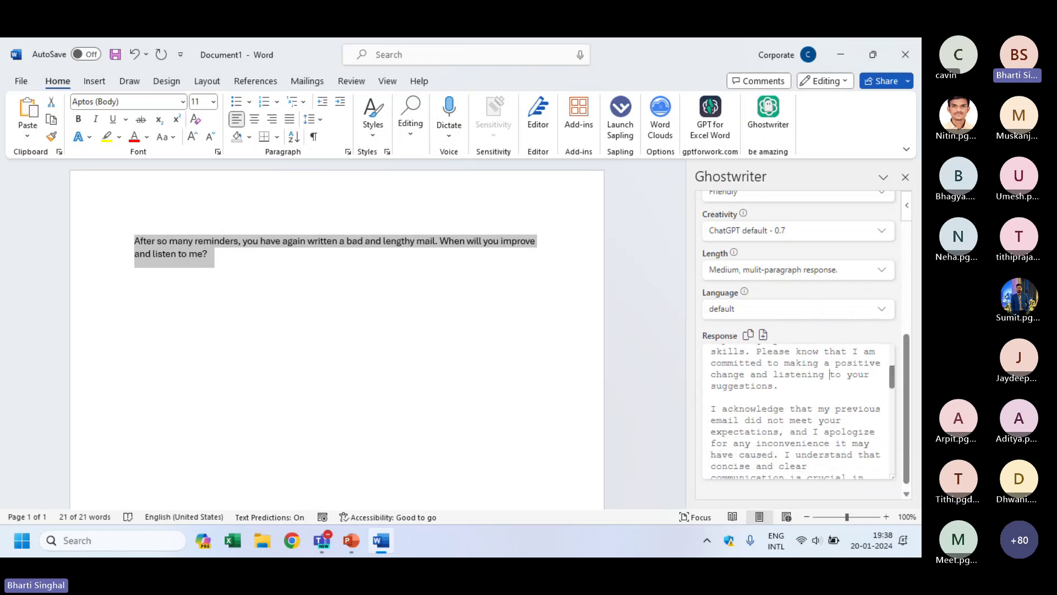
pyautogui.scroll(-2, 831, 359)
pyautogui.scroll(-1, 831, 359)
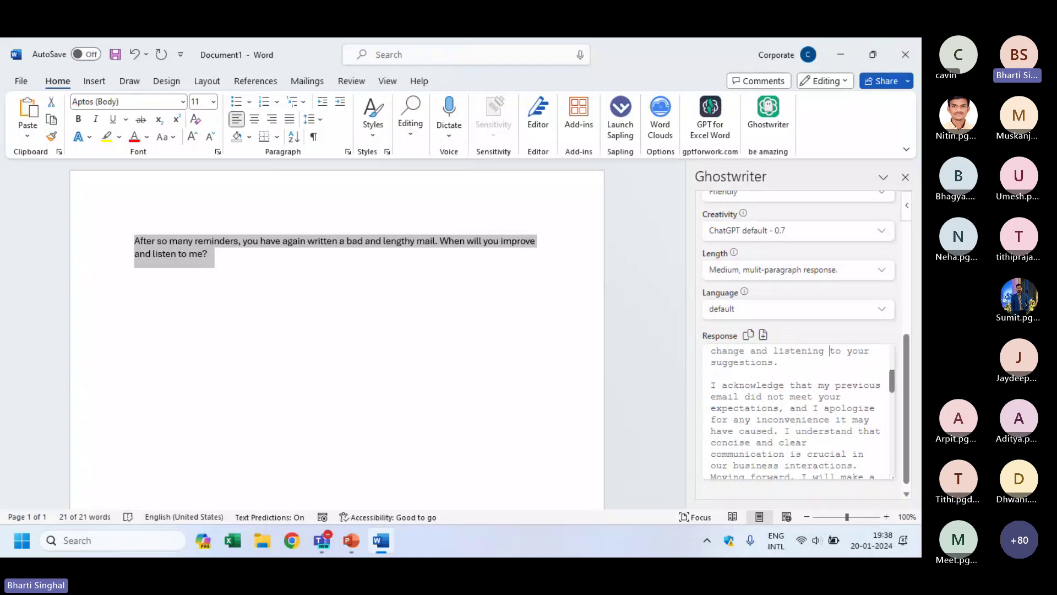
pyautogui.scroll(-1, 831, 351)
pyautogui.scroll(-1, 831, 351)
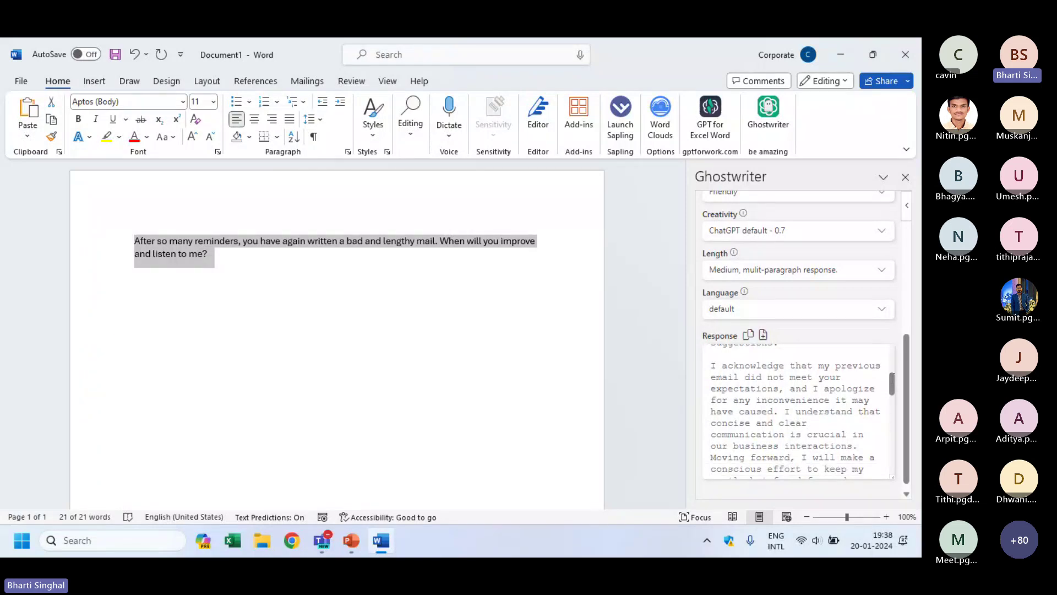
pyautogui.scroll(-2, 889, 424)
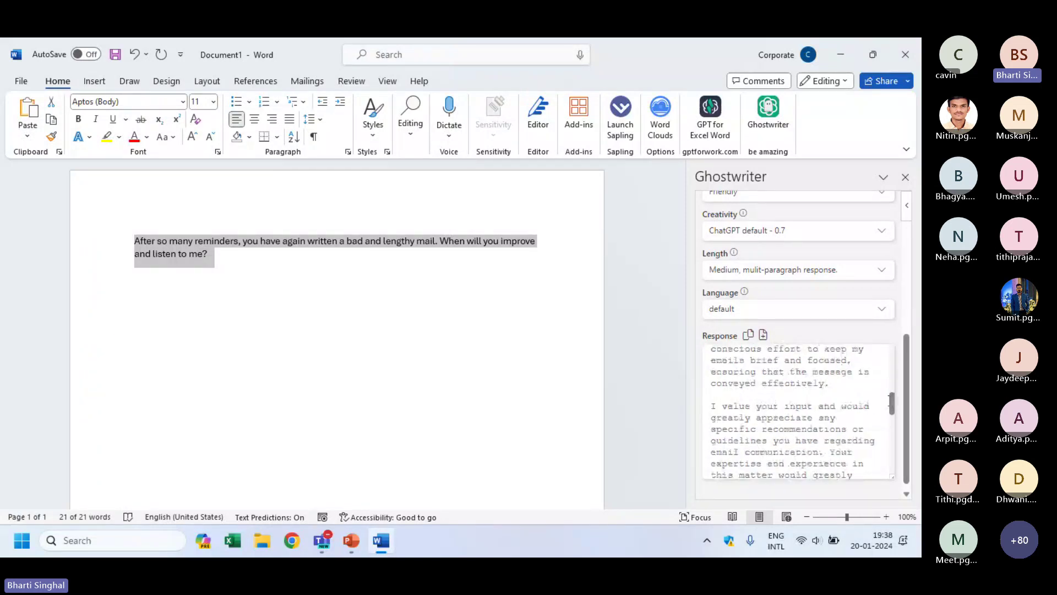
pyautogui.scroll(-3, 889, 424)
pyautogui.moveTo(890, 417); pyautogui.dragTo(896, 471)
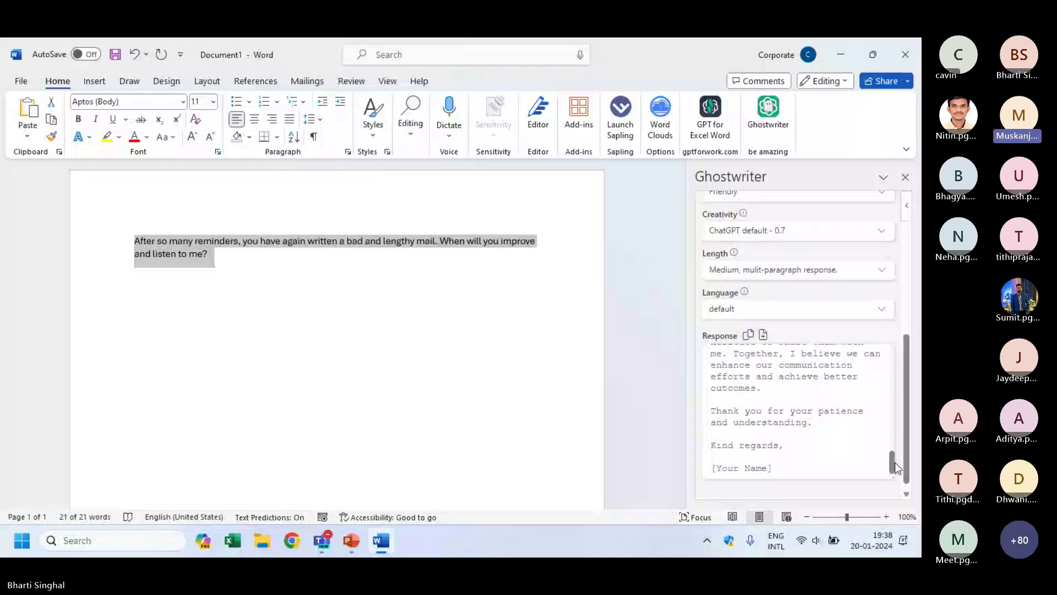
pyautogui.scroll(2, 888, 460)
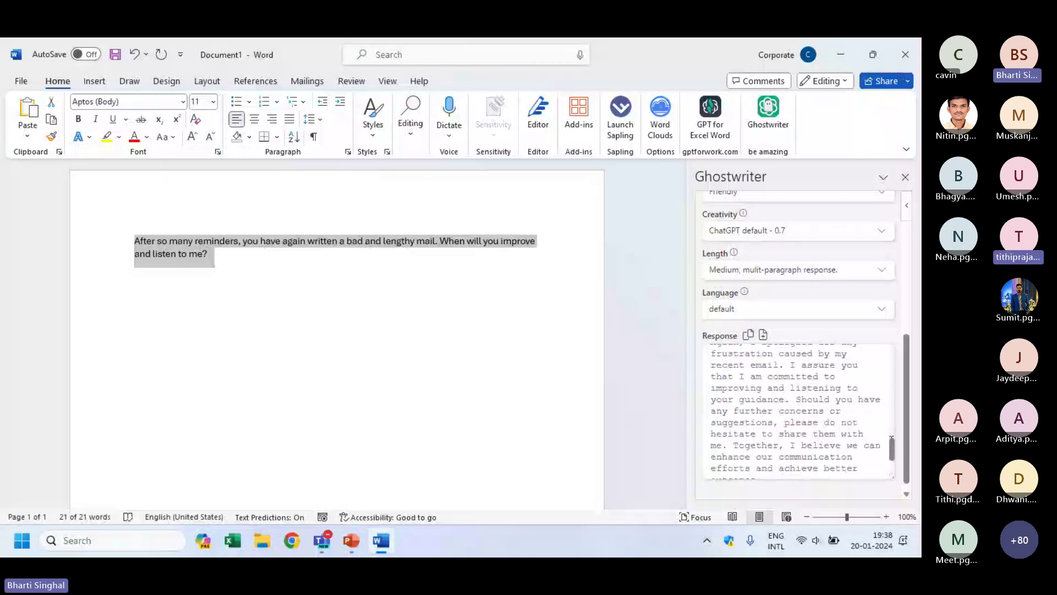
pyautogui.scroll(3, 888, 460)
pyautogui.scroll(2, 888, 460)
pyautogui.scroll(3, 888, 460)
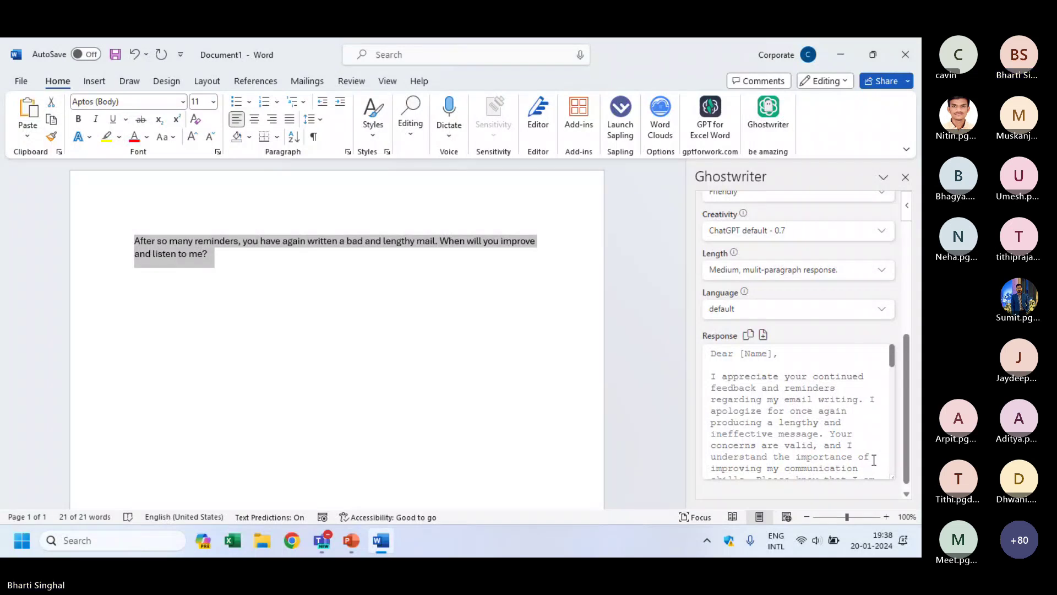
# Set Ghostwriter's length to 'Short, to the point' and delete the old reply
pyautogui.click(741, 272)
pyautogui.click(743, 227)
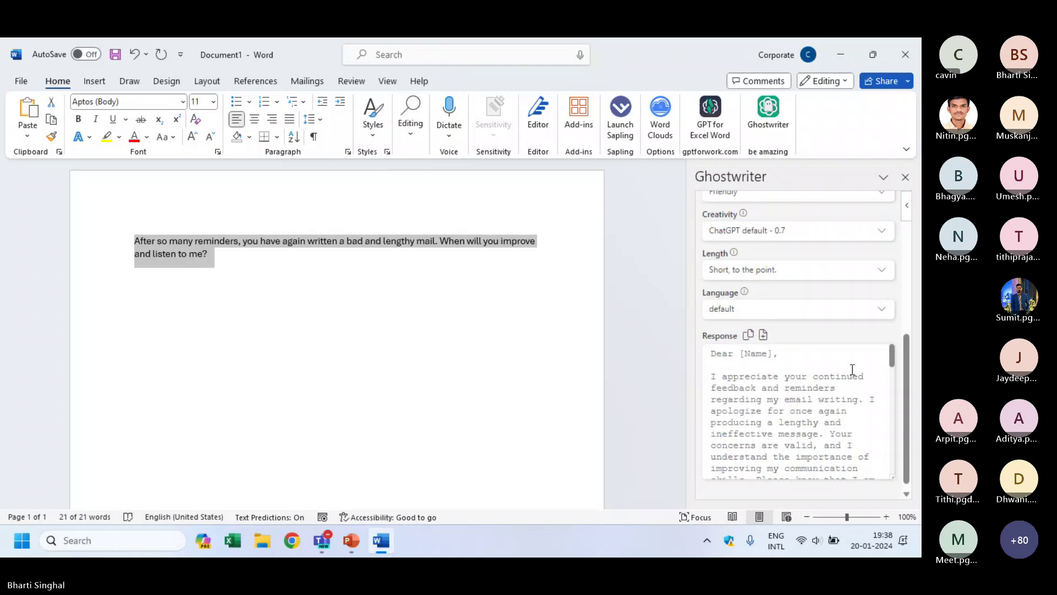
pyautogui.click(845, 389)
pyautogui.hotkey('ctrl', 'a')
pyautogui.press('BackSpace')
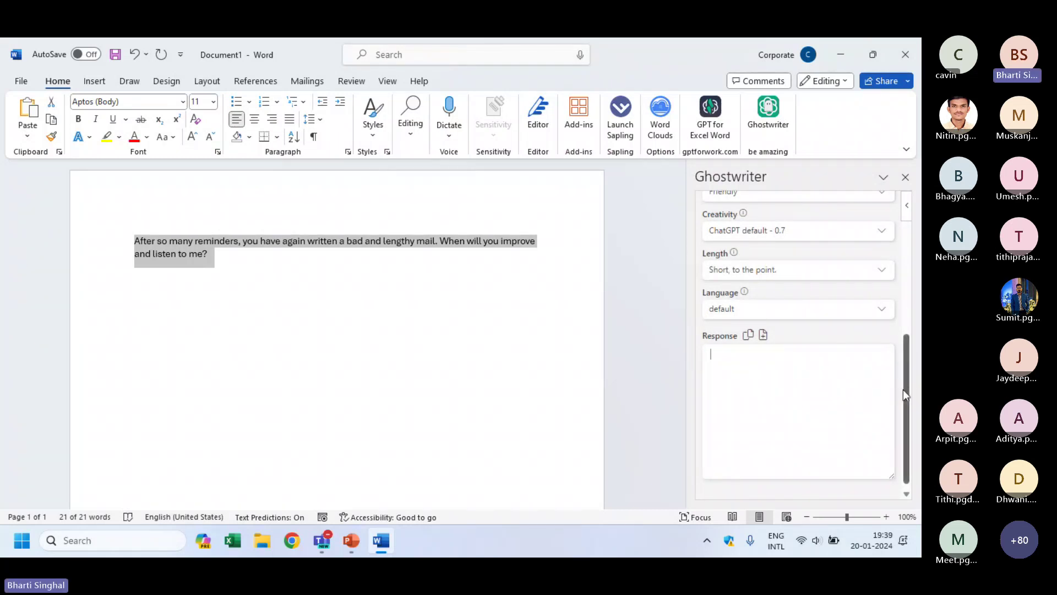
# Scroll through the Ghostwriter pane to check the Short, Business and Friendly settings
pyautogui.moveTo(906, 392); pyautogui.dragTo(906, 278)
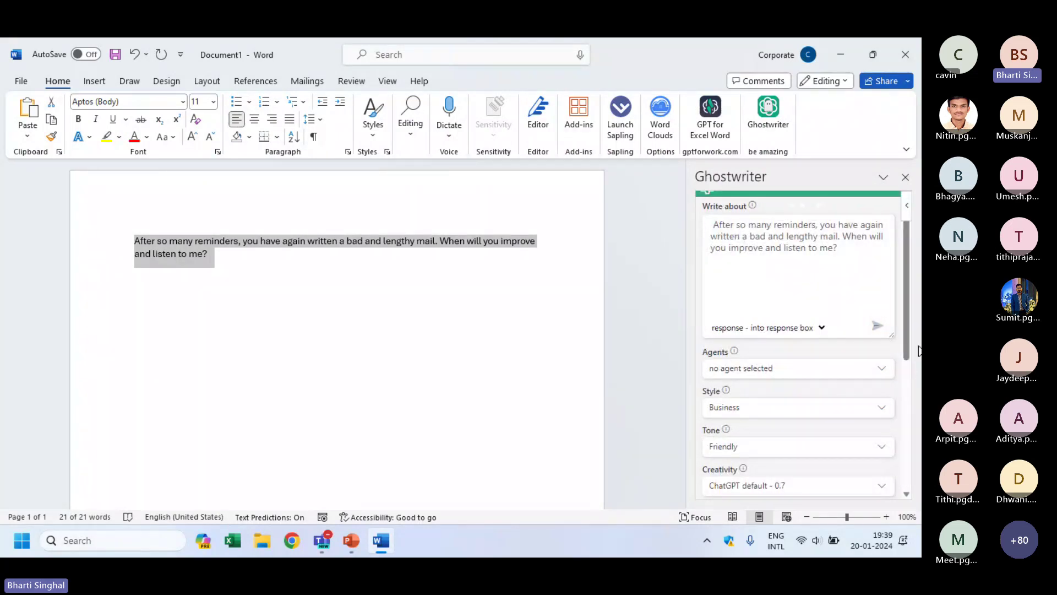
pyautogui.moveTo(909, 256)
pyautogui.mouseDown()
pyautogui.moveTo(919, 380)
pyautogui.moveTo(910, 487)
pyautogui.mouseUp()
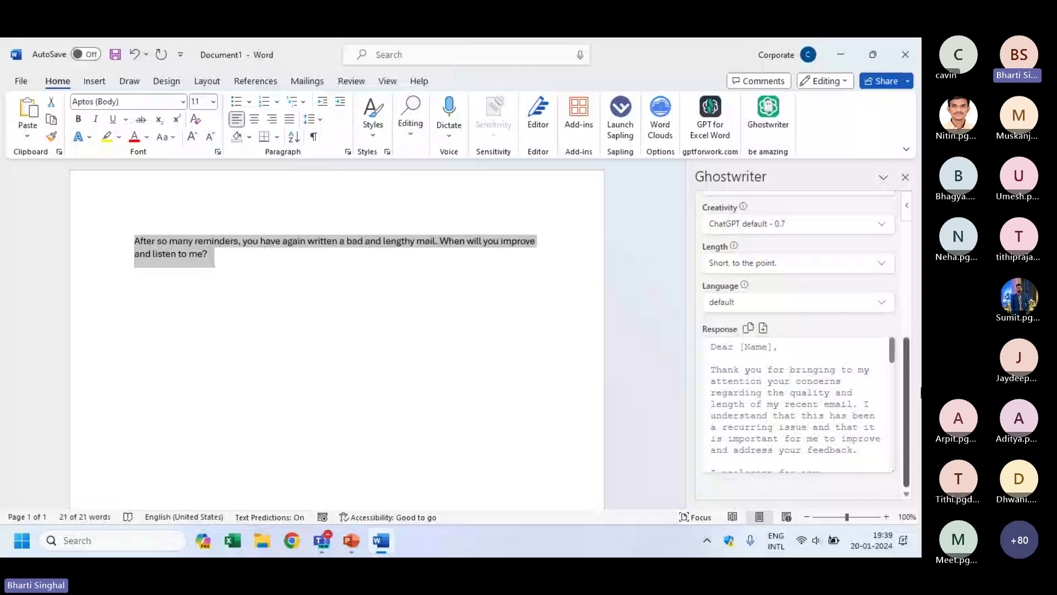
pyautogui.scroll(-5, 798, 413)
pyautogui.scroll(5, 887, 404)
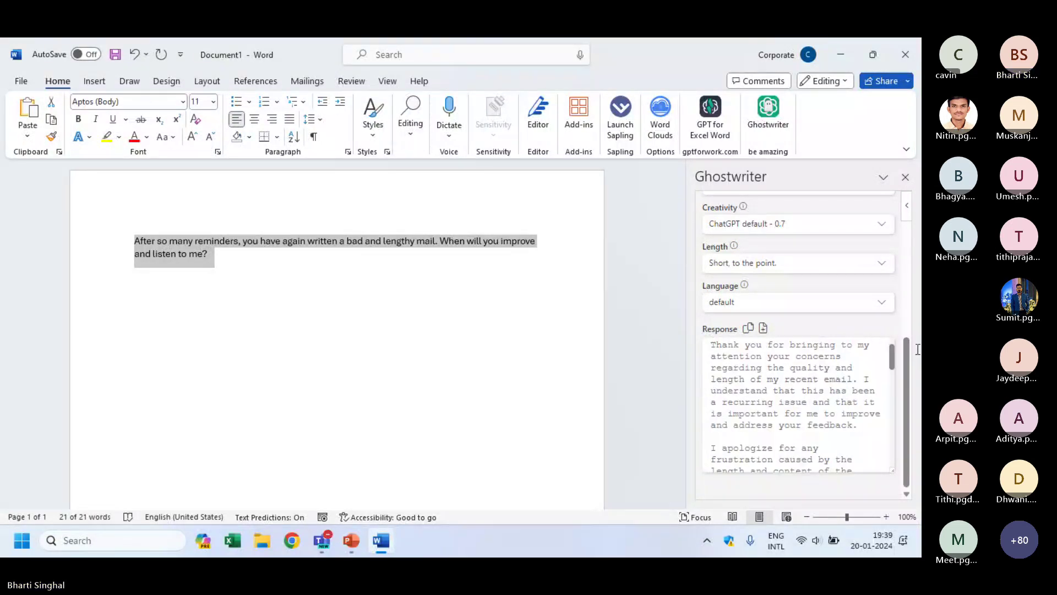
pyautogui.scroll(5, 906, 408)
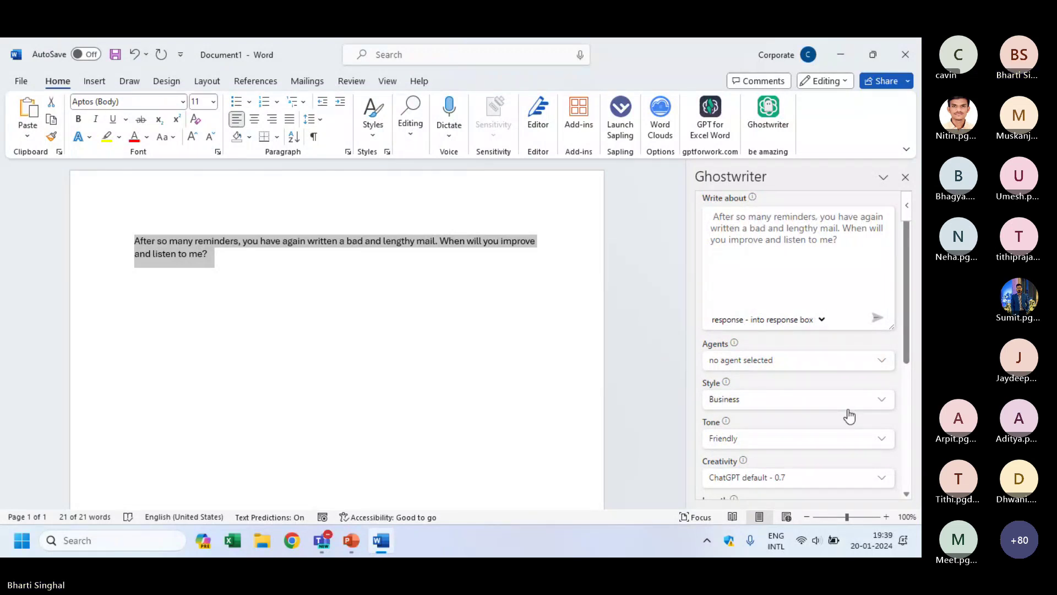
pyautogui.scroll(-5, 908, 330)
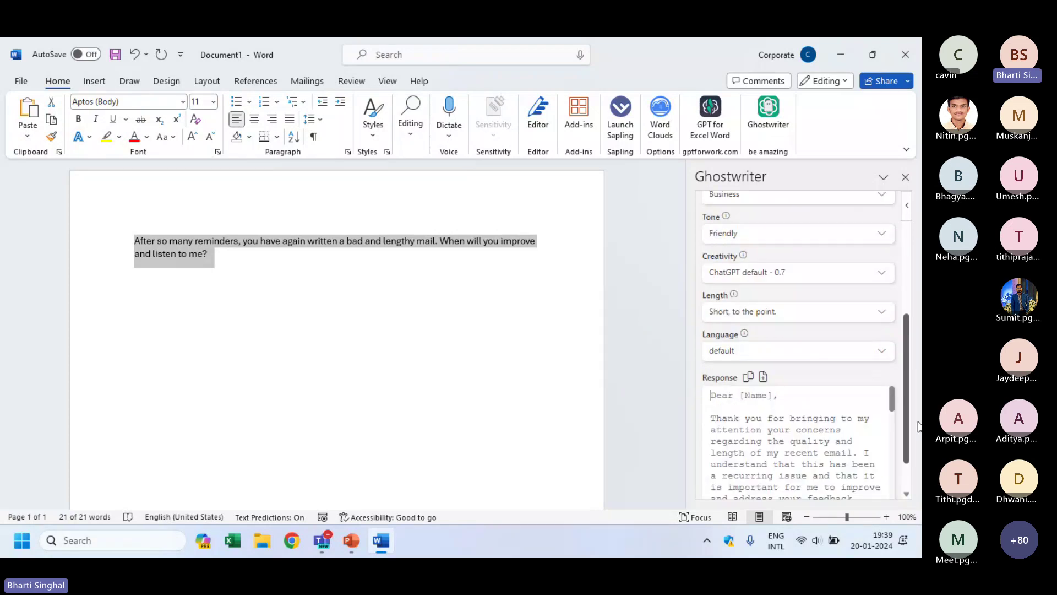
pyautogui.moveTo(893, 339); pyautogui.dragTo(893, 357)
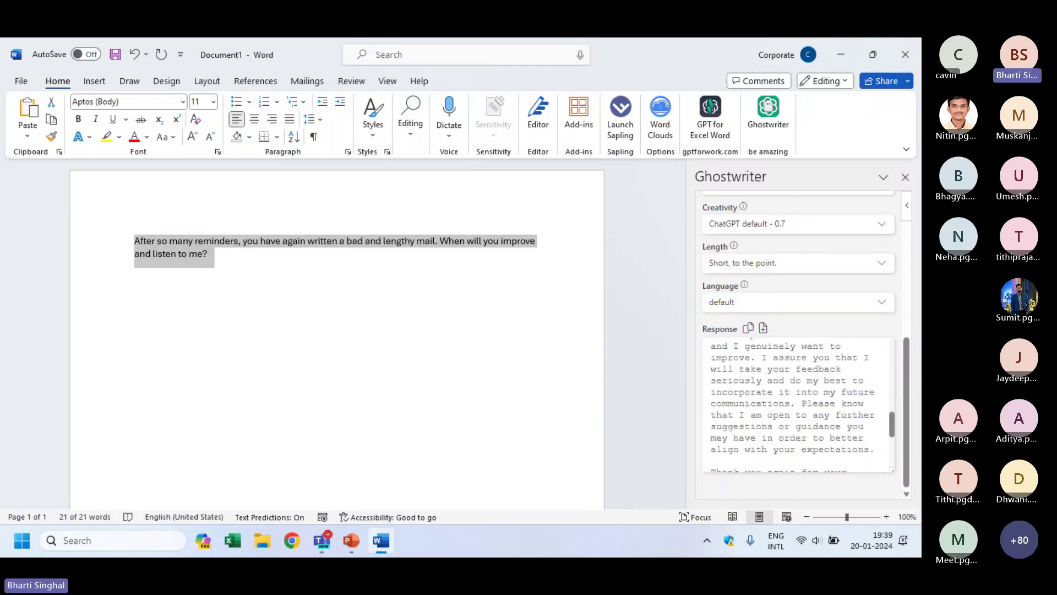
pyautogui.moveTo(893, 366)
pyautogui.mouseDown()
pyautogui.moveTo(884, 463)
pyautogui.moveTo(886, 344)
pyautogui.moveTo(779, 196)
pyautogui.mouseUp()
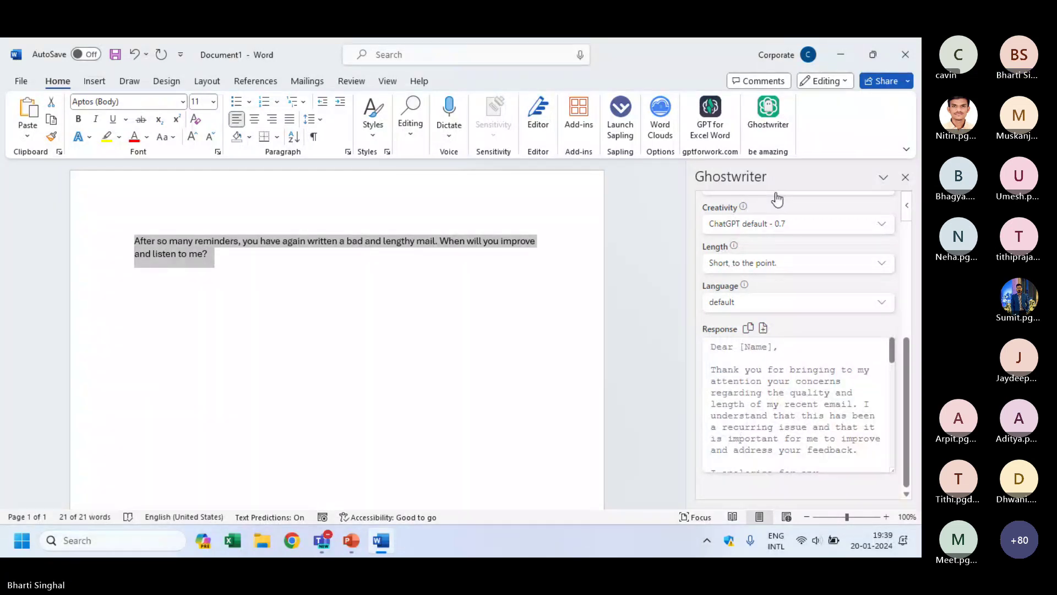
pyautogui.moveTo(907, 352); pyautogui.dragTo(759, 322)
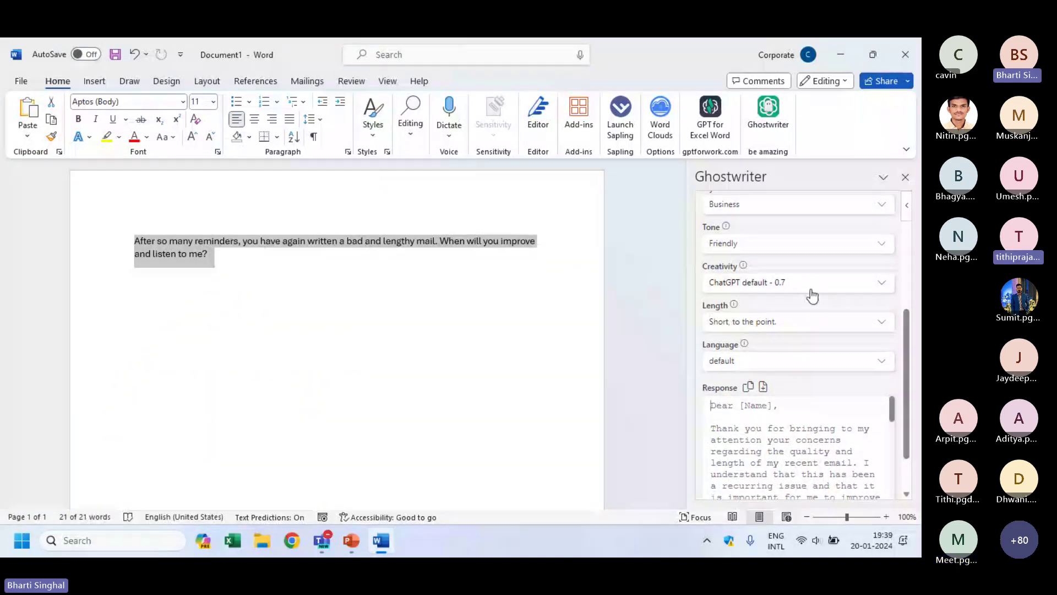
pyautogui.moveTo(904, 364); pyautogui.dragTo(903, 262)
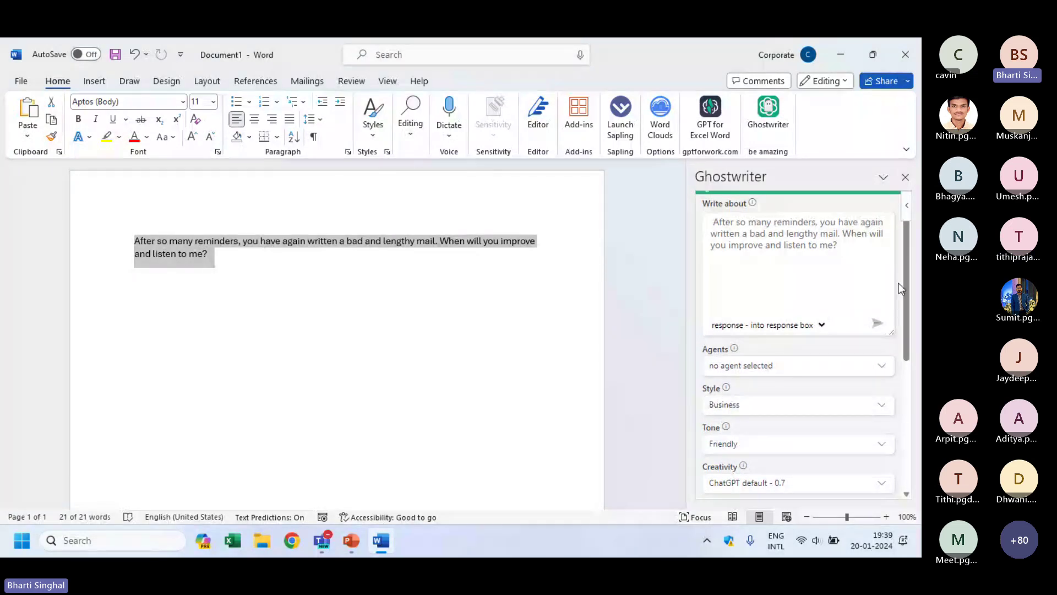
# Select the complaint paragraph in the document and drop down Ghostwriter's response modes list
pyautogui.scroll(1, 868, 267)
pyautogui.hotkey('ctrl', 'a')
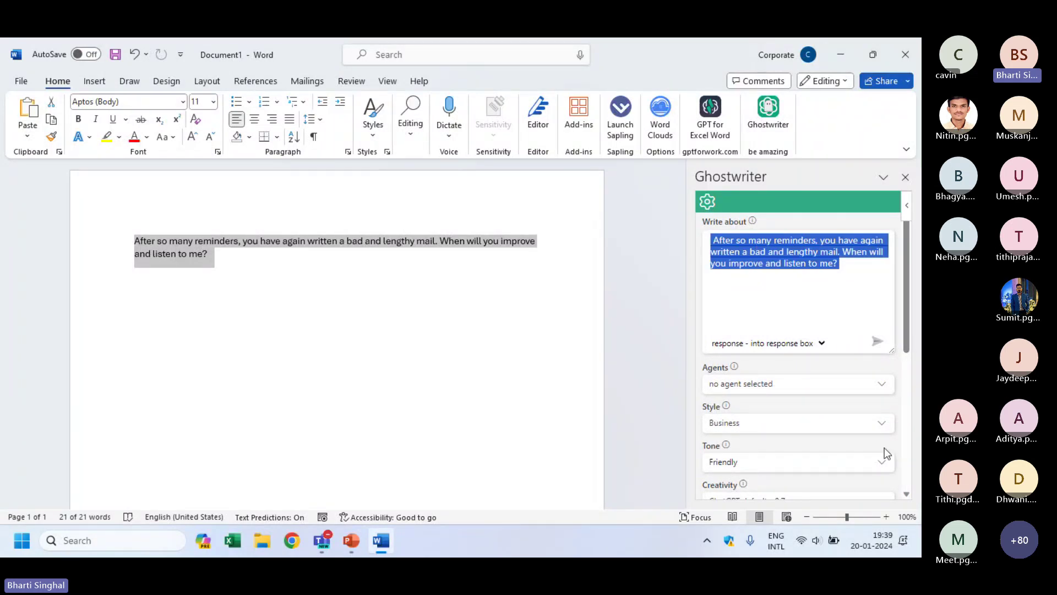
pyautogui.click(820, 344)
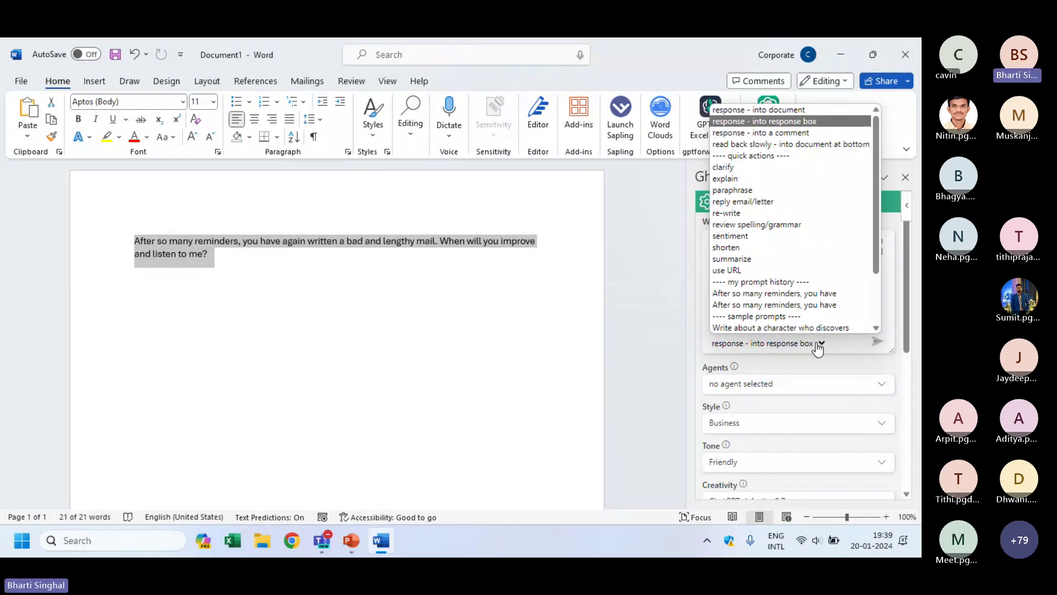
pyautogui.click(371, 319)
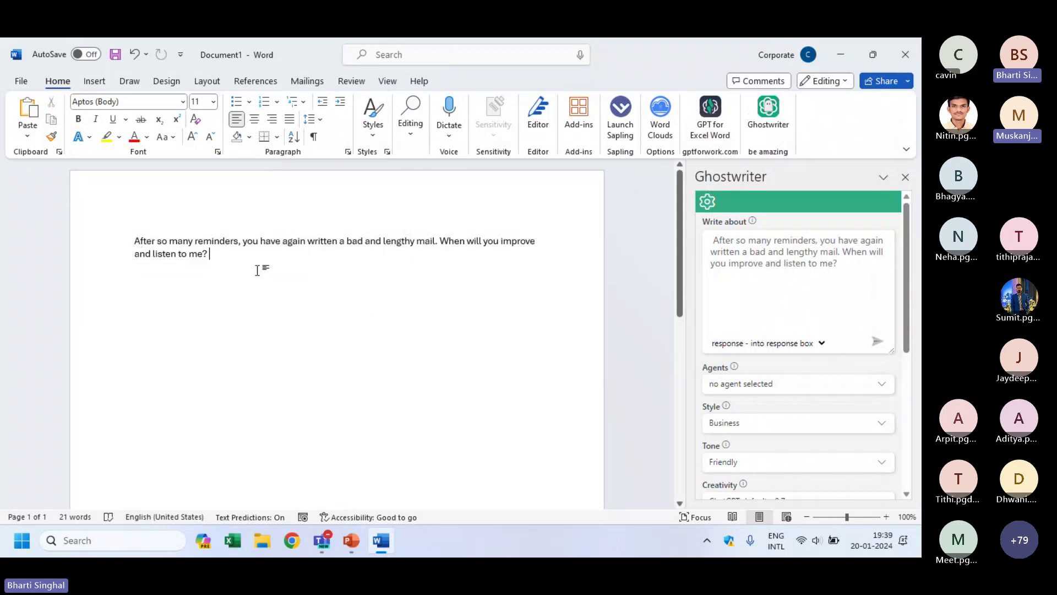
pyautogui.moveTo(235, 260); pyautogui.dragTo(109, 231)
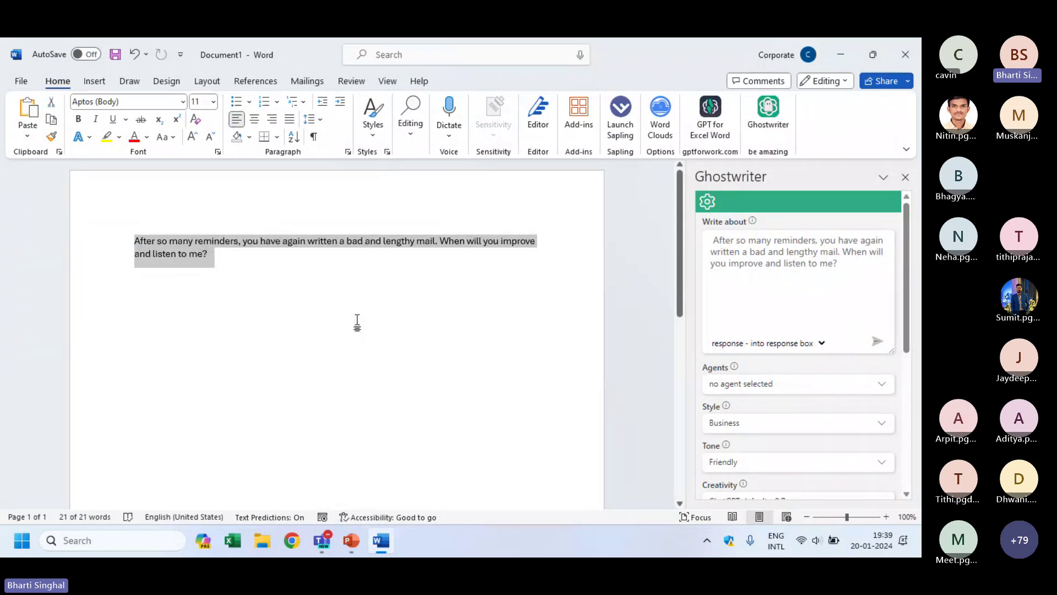
pyautogui.click(823, 343)
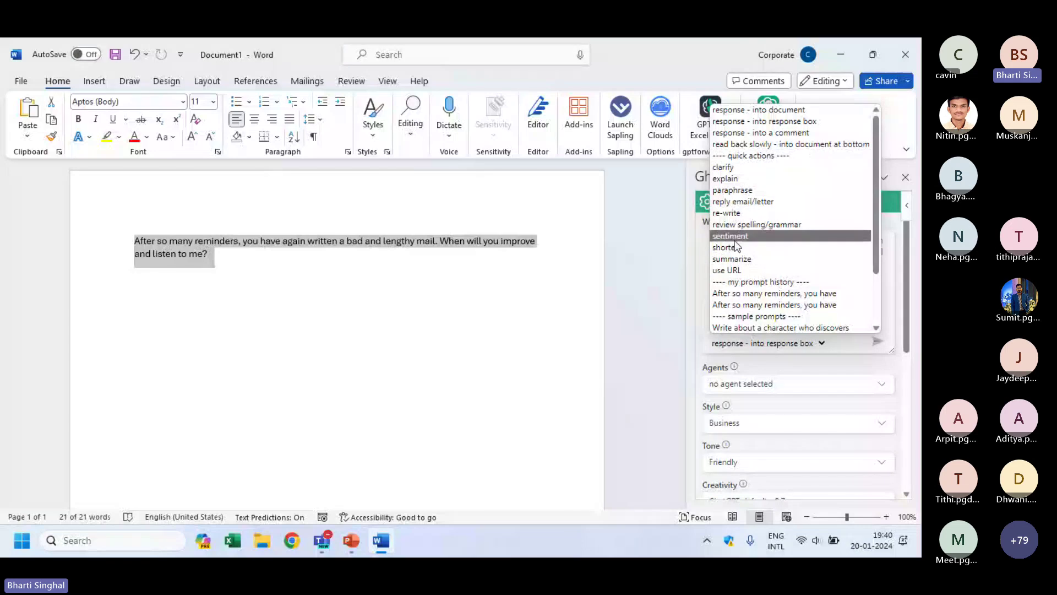
# Choose summarize, paste the complaint message into Write about, and send it
pyautogui.click(735, 260)
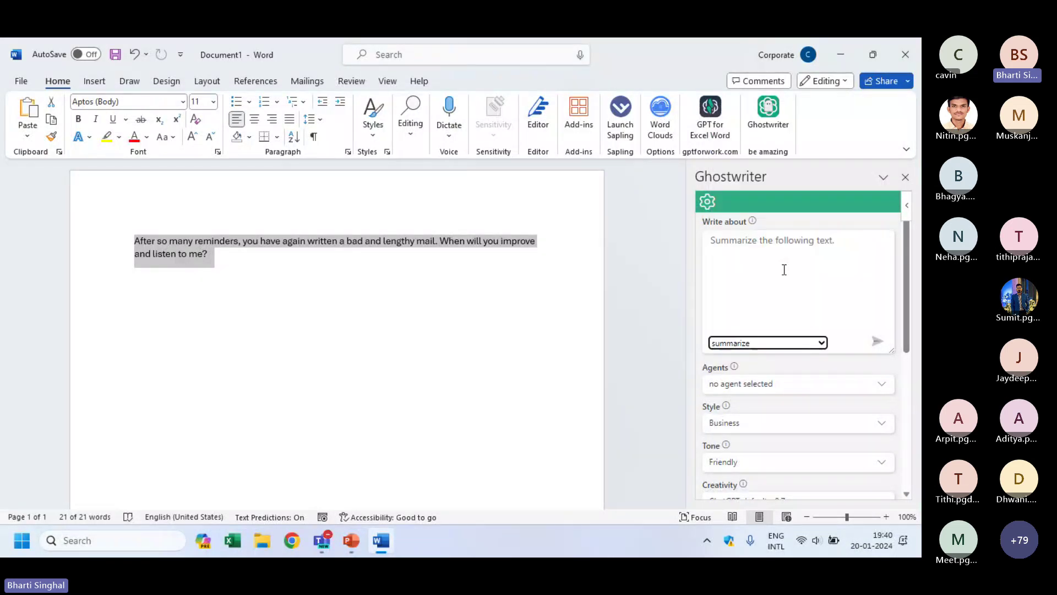
pyautogui.click(262, 277)
pyautogui.moveTo(261, 277); pyautogui.dragTo(88, 236)
pyautogui.hotkey('ctrl', 'c')
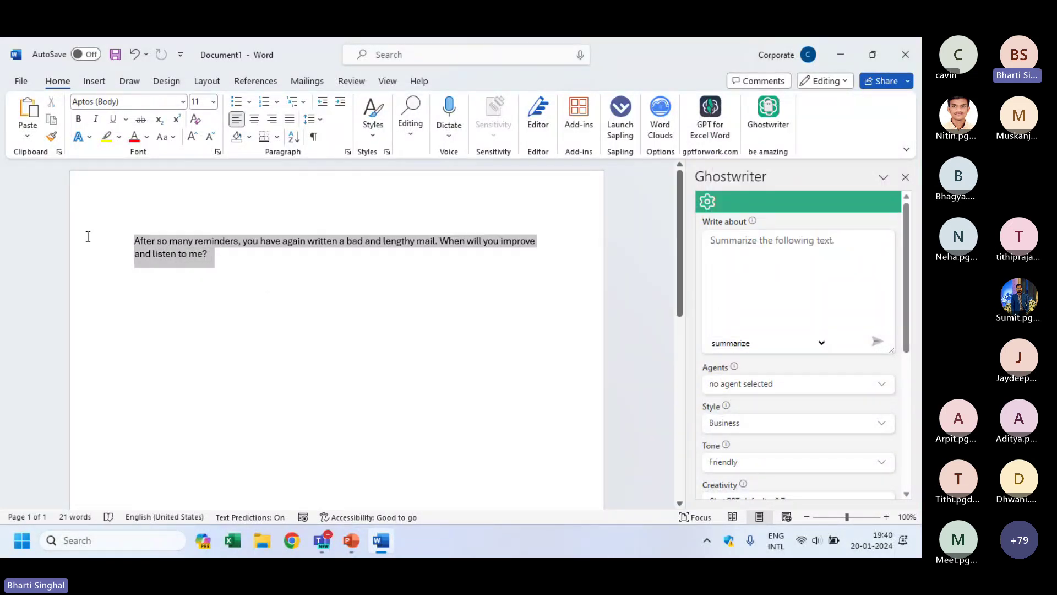
pyautogui.hotkey('ctrl', 'a')
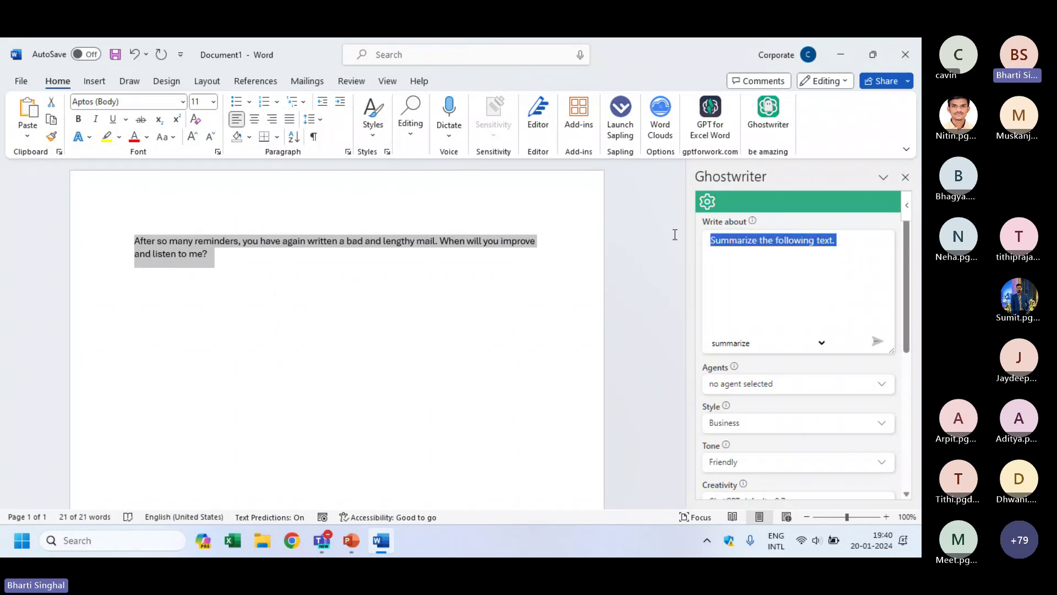
pyautogui.hotkey('ctrl', 'v')
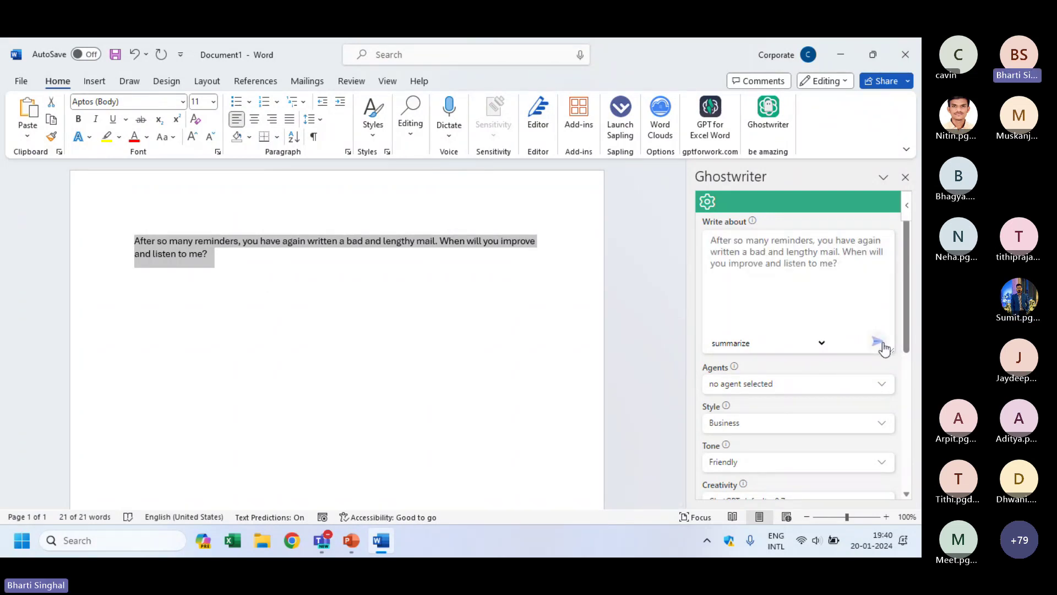
pyautogui.click(878, 343)
# Clear the generated email, add an empty line below the message, and resend the prompt
pyautogui.moveTo(904, 267); pyautogui.dragTo(913, 360)
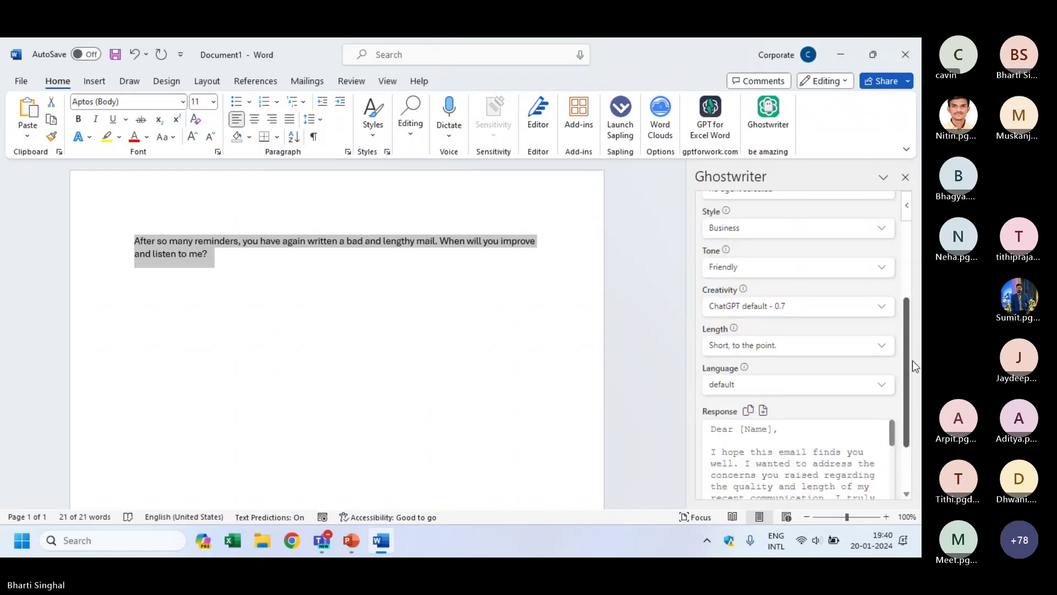
pyautogui.moveTo(913, 360); pyautogui.dragTo(915, 401)
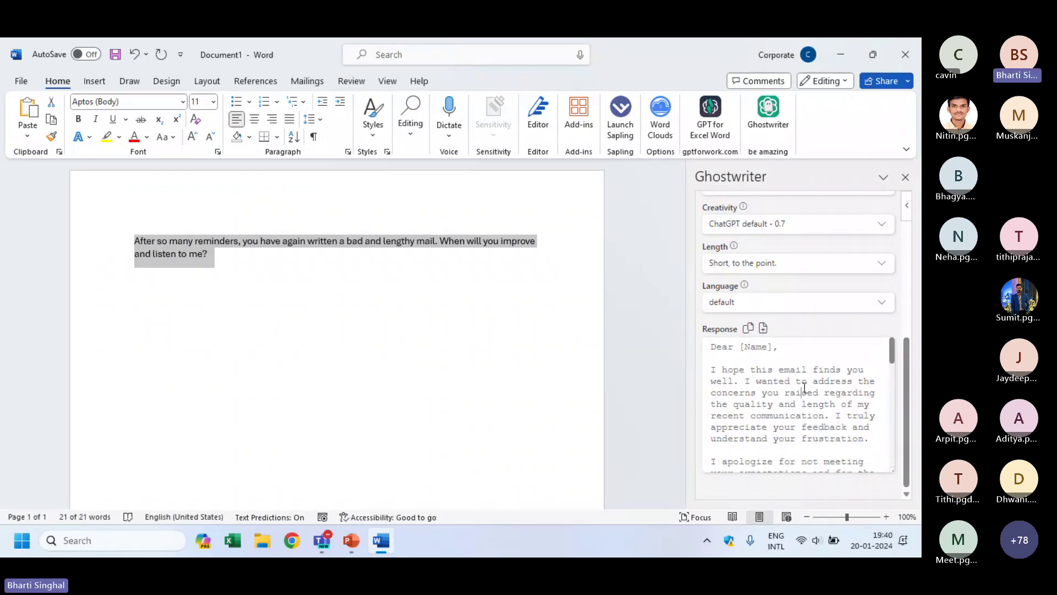
pyautogui.hotkey('ctrl', 'a')
pyautogui.press('Delete')
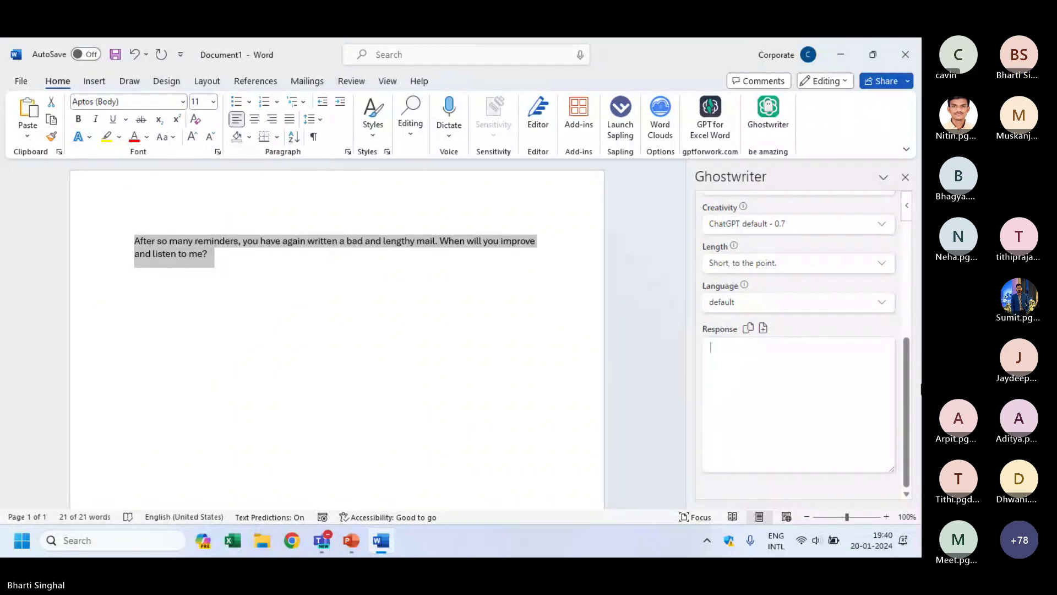
pyautogui.moveTo(904, 394); pyautogui.dragTo(904, 360)
pyautogui.click(304, 302)
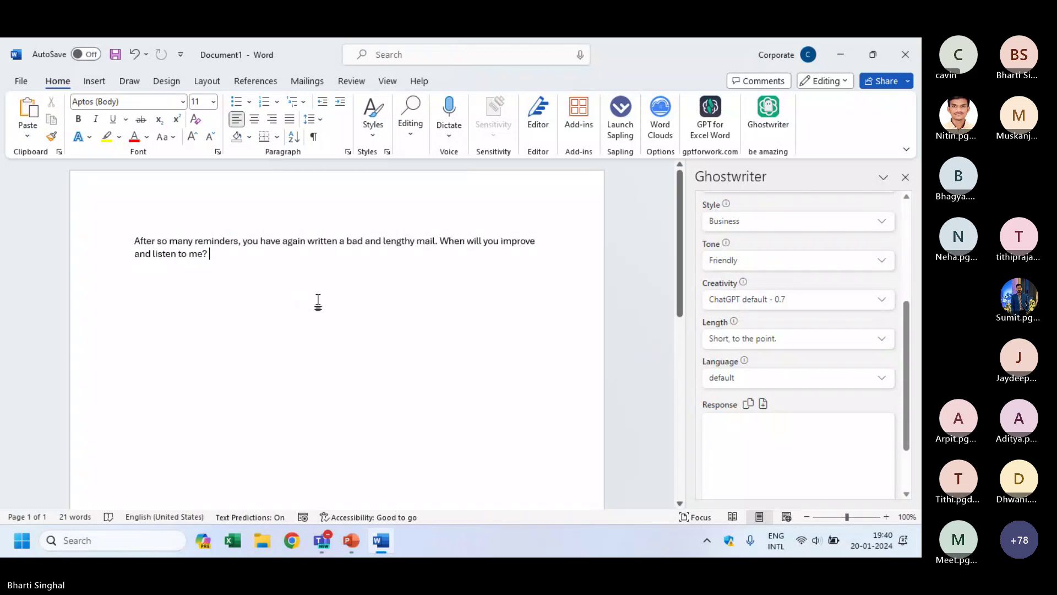
pyautogui.press('Return')
pyautogui.press('Return')
pyautogui.moveTo(906, 385); pyautogui.dragTo(901, 291)
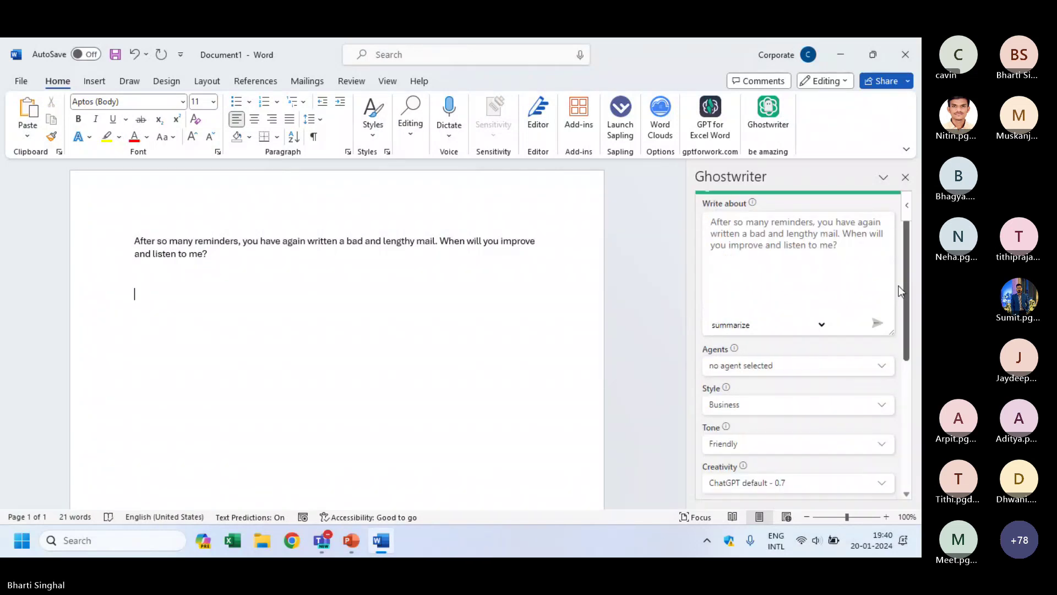
pyautogui.click(880, 343)
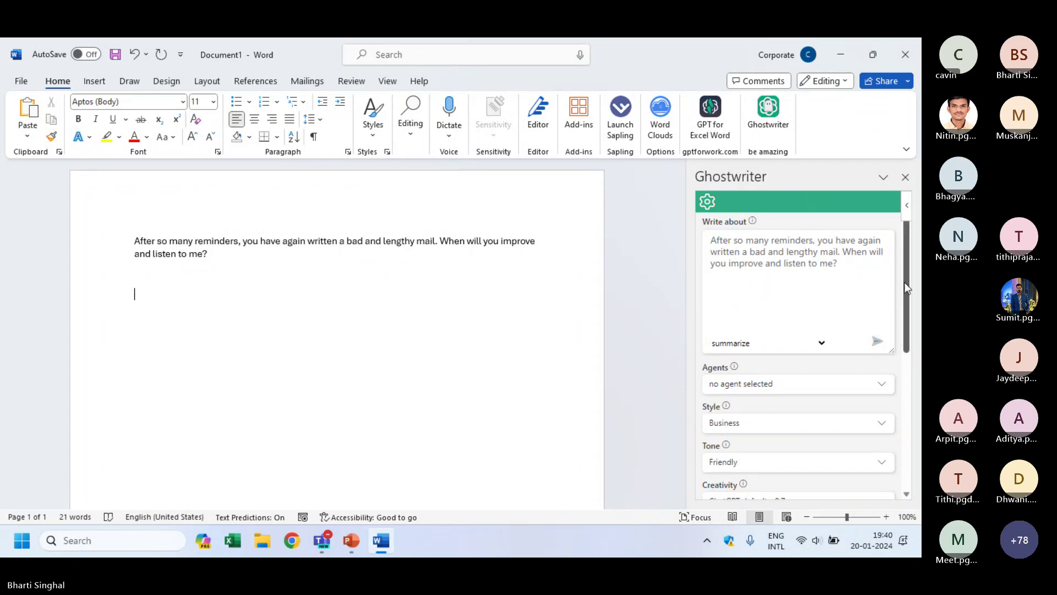
# Review the new response and confirm summarize remains the chosen action
pyautogui.moveTo(904, 282); pyautogui.dragTo(906, 424)
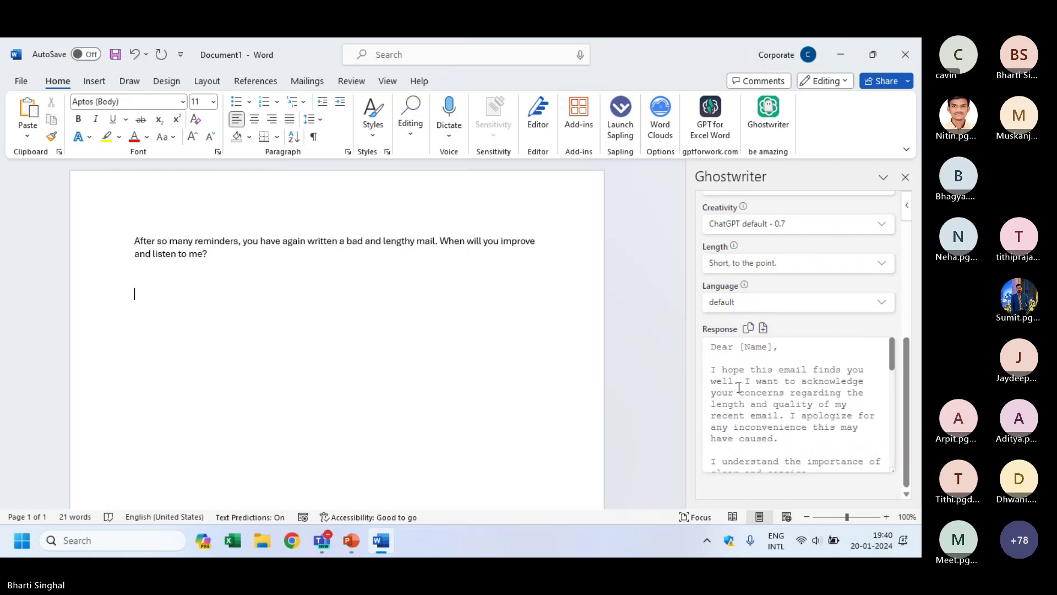
pyautogui.scroll(-1, 891, 364)
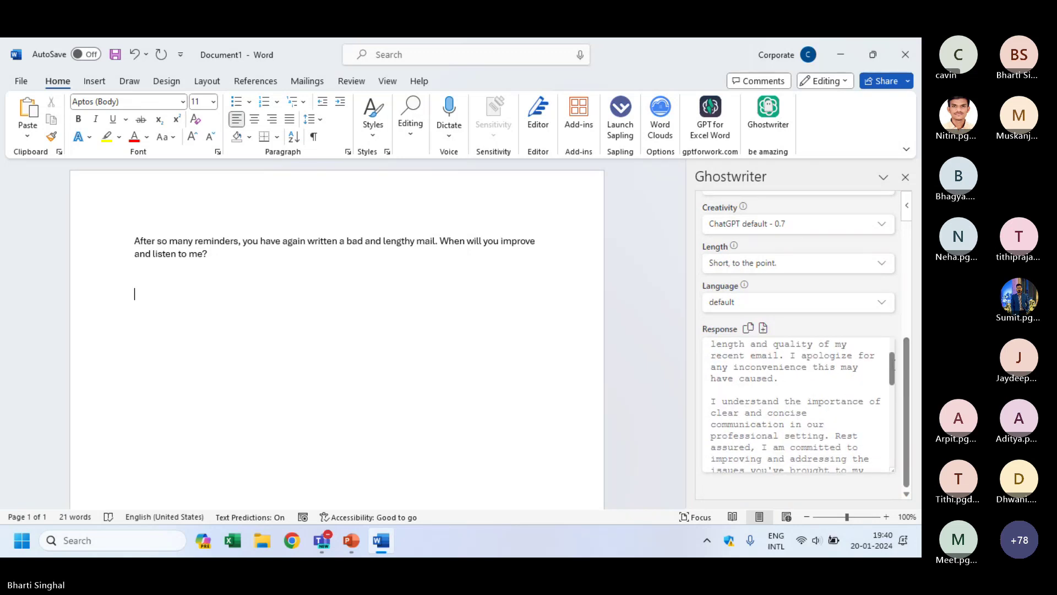
pyautogui.moveTo(893, 361); pyautogui.dragTo(896, 467)
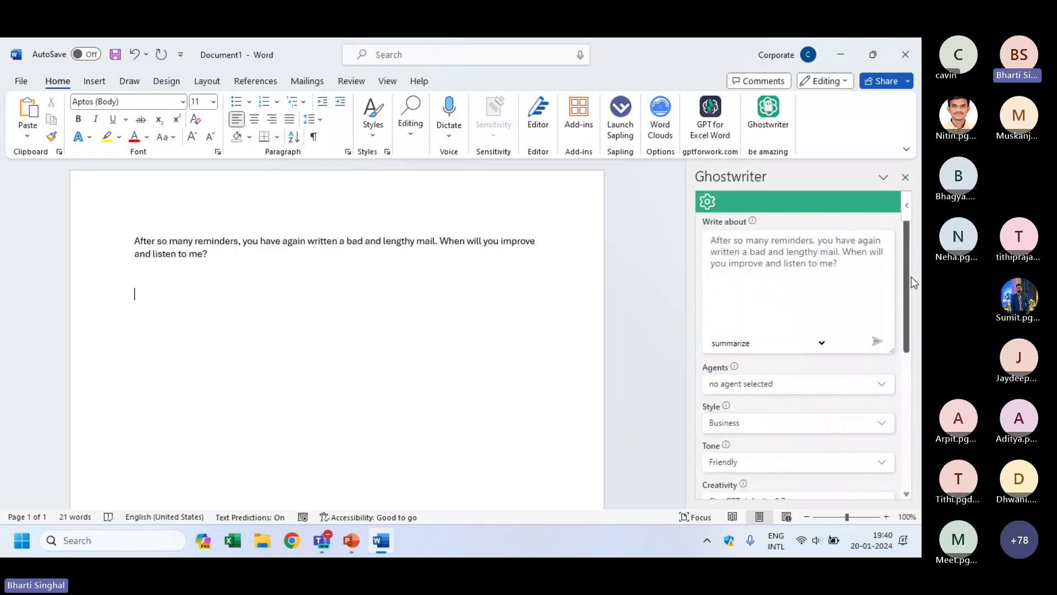
pyautogui.moveTo(907, 413); pyautogui.dragTo(911, 277)
pyautogui.click(821, 344)
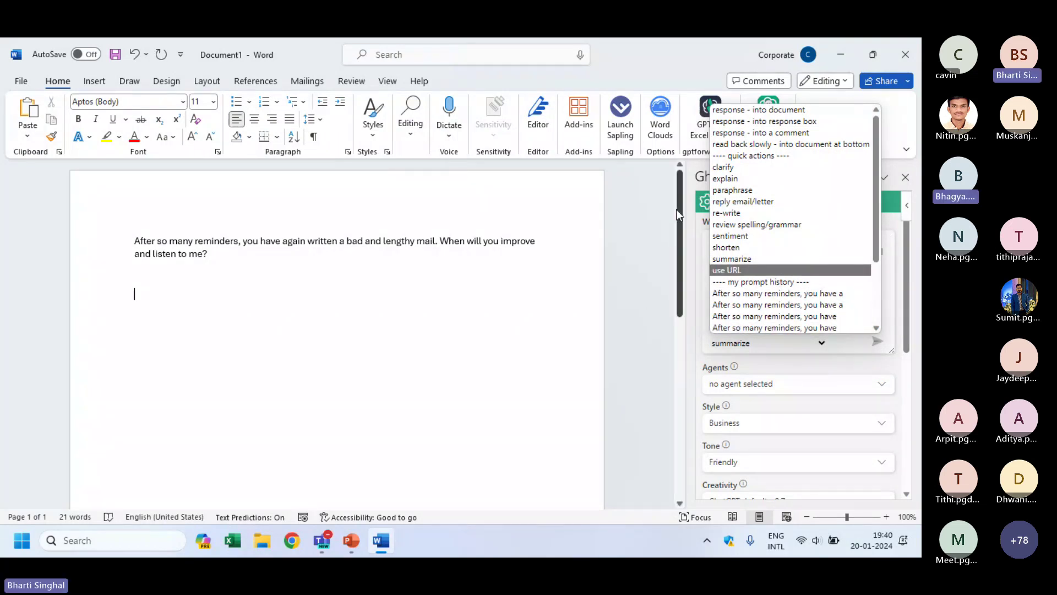
pyautogui.click(589, 294)
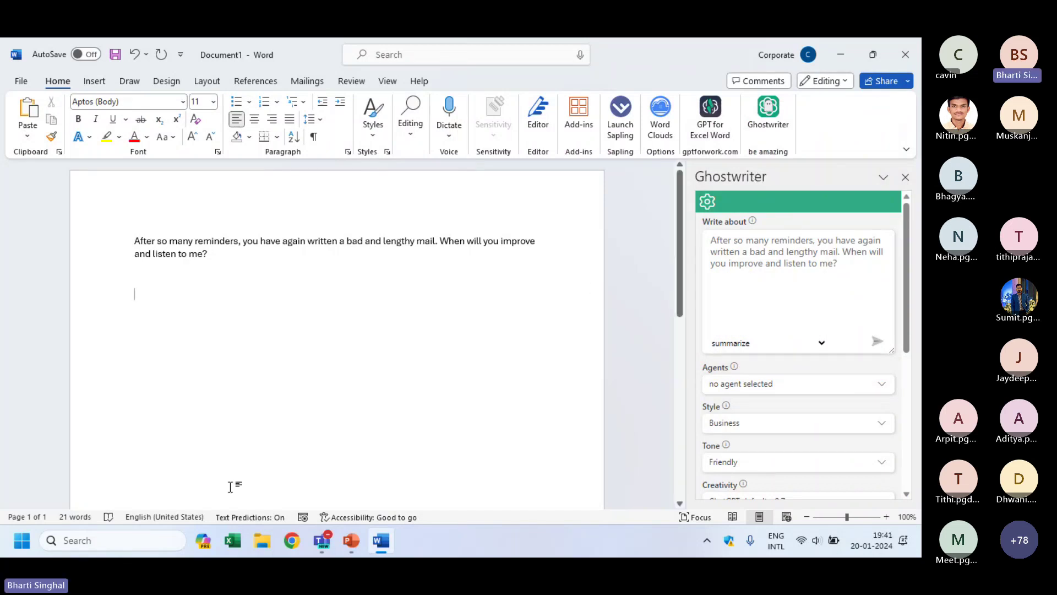
pyautogui.click(292, 541)
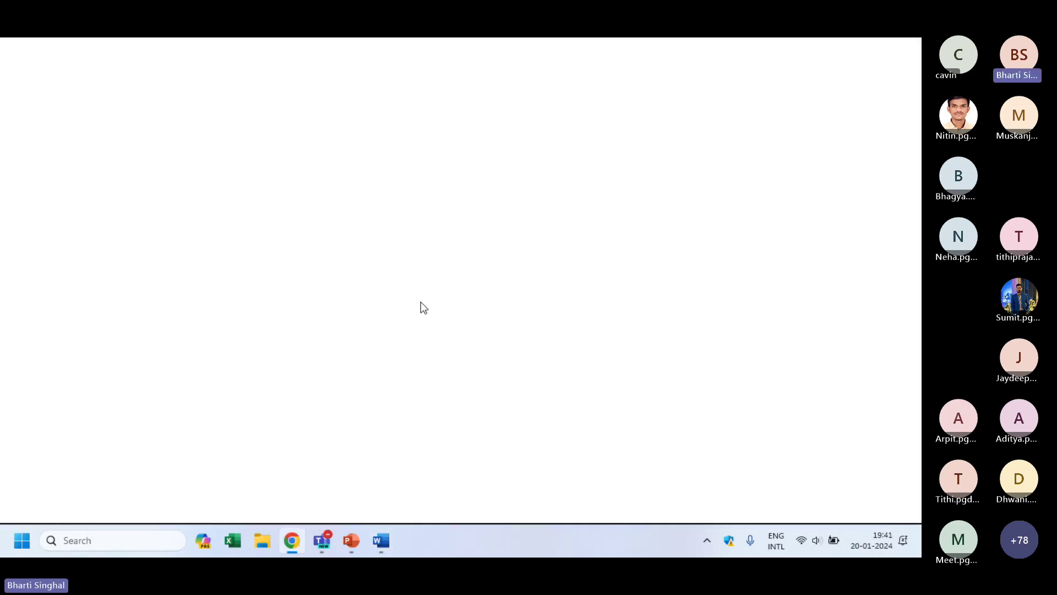
# Search for 'ghostwriter add ins' from Chrome's address bar
pyautogui.write('d')
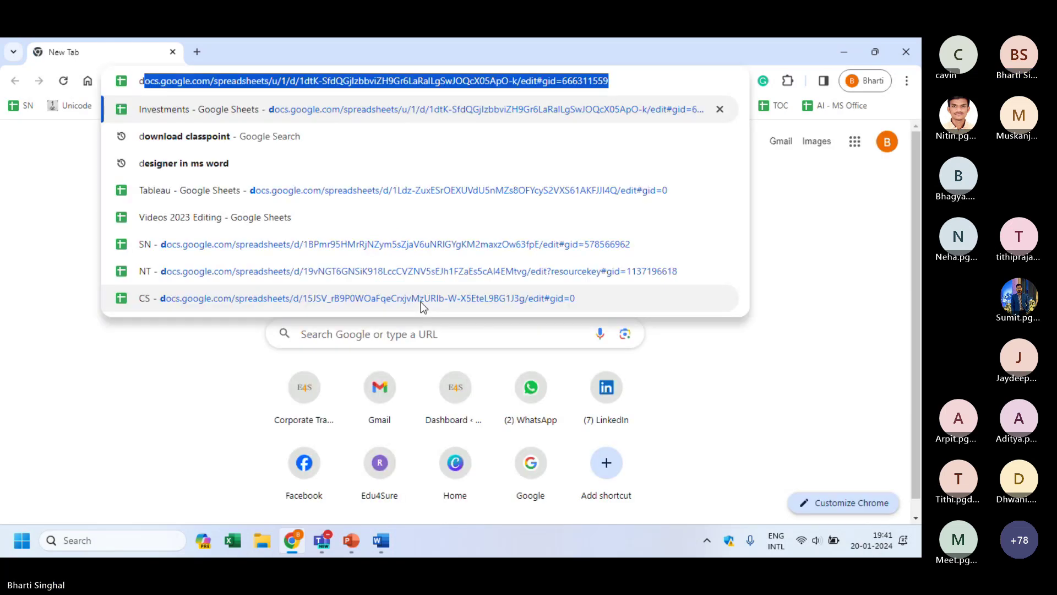
pyautogui.write('ghostwriter')
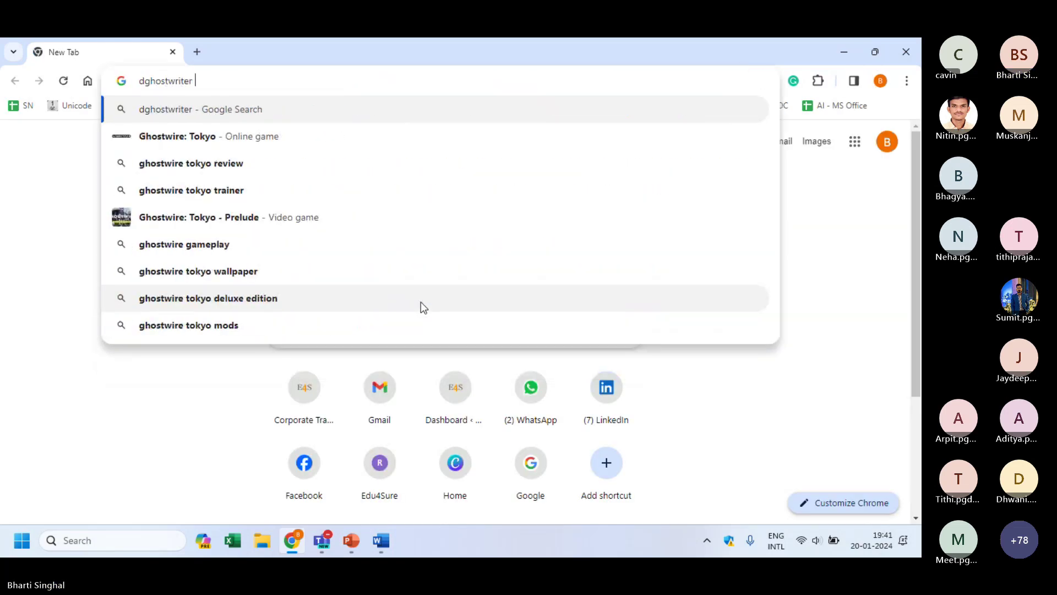
pyautogui.press('BackSpace')
pyautogui.press('BackSpace')
pyautogui.press('BackSpace')
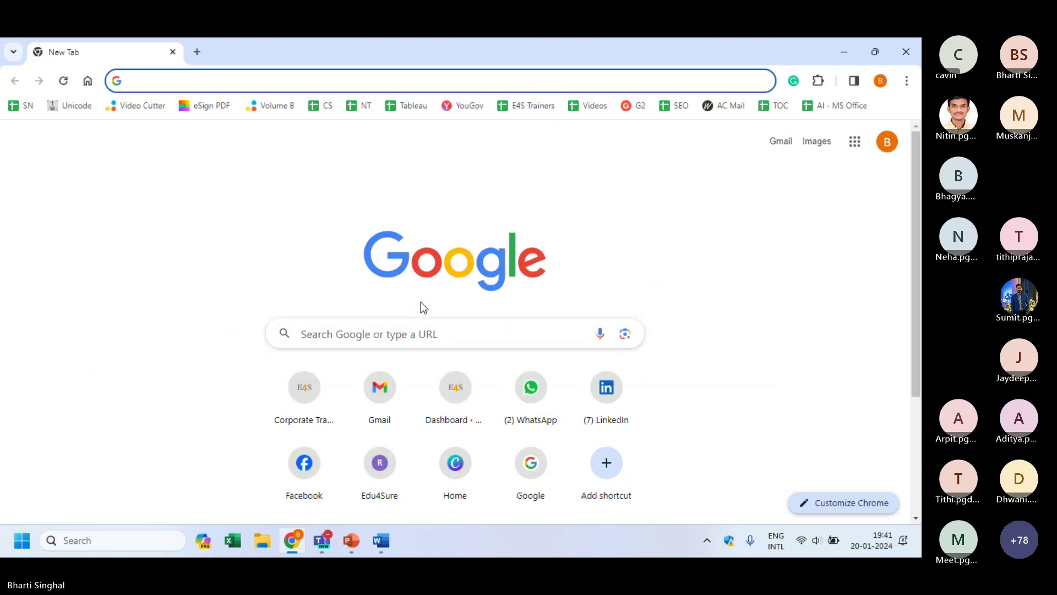
pyautogui.write('sghost')
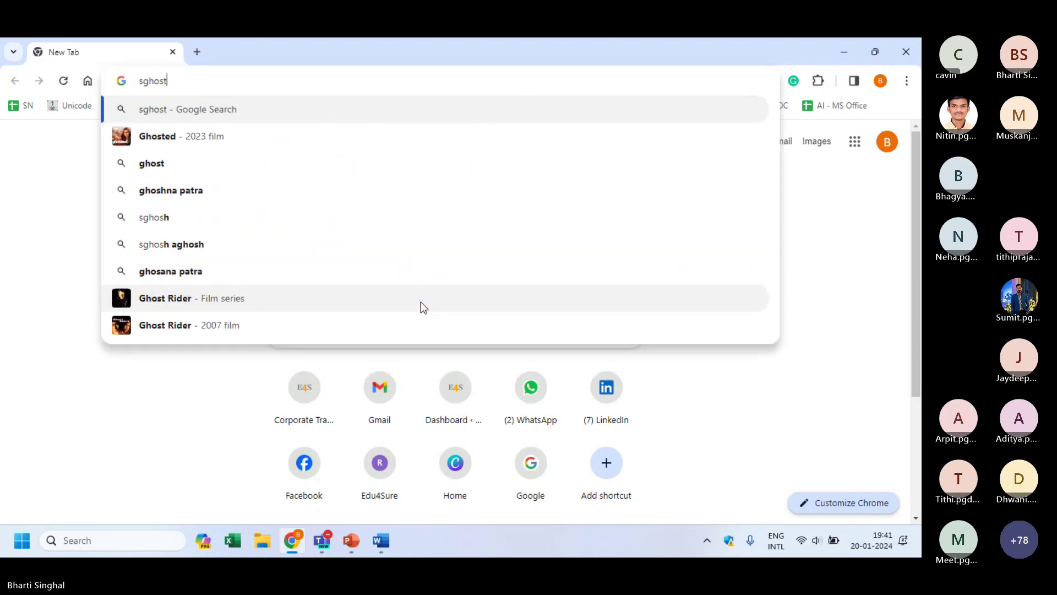
pyautogui.write('wri')
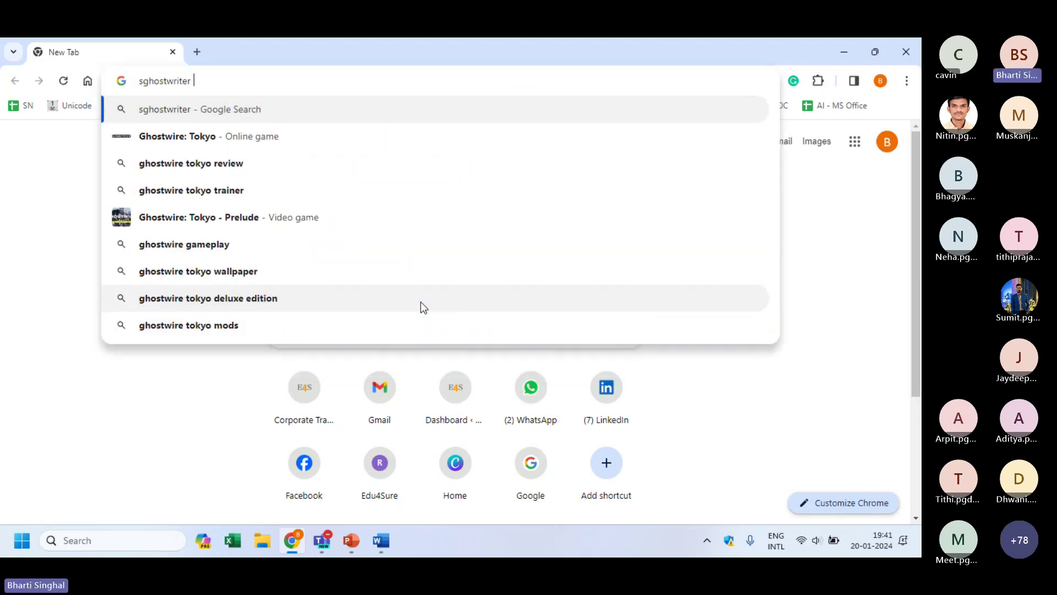
pyautogui.write('ter')
pyautogui.press('Home')
pyautogui.press('Delete')
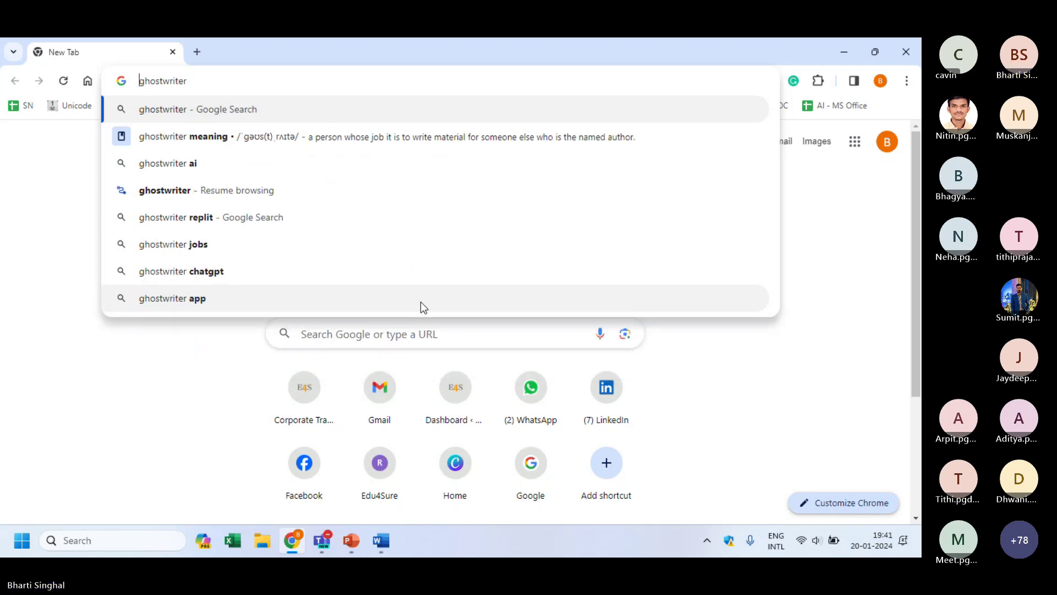
pyautogui.click(279, 74)
pyautogui.write('add in')
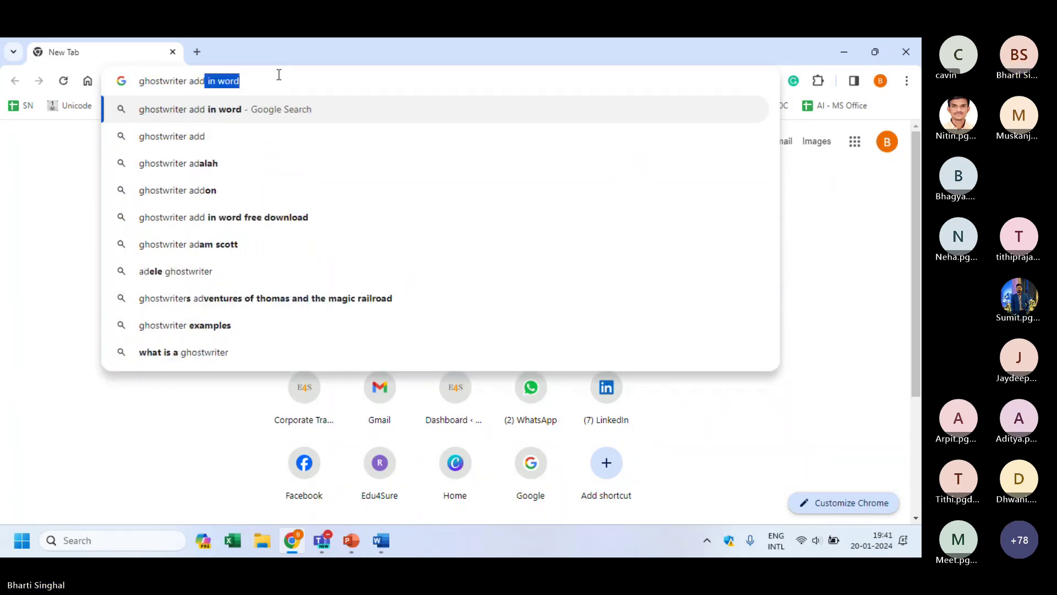
pyautogui.write('s')
pyautogui.press('Return')
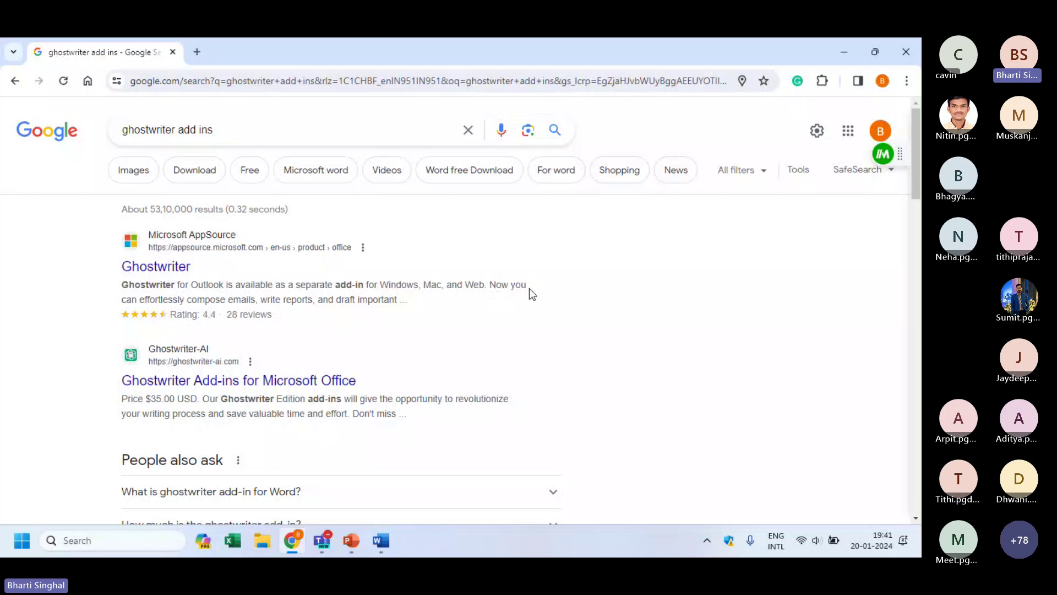
# Open the Ghostwriter listing on Microsoft AppSource from the search results
pyautogui.moveTo(197, 299); pyautogui.dragTo(406, 299)
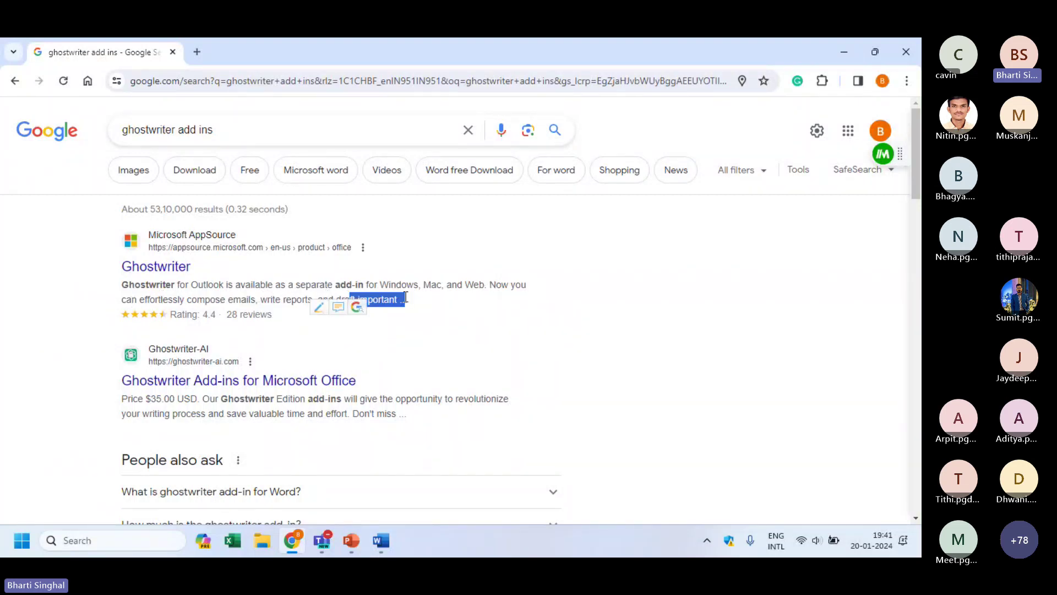
pyautogui.click(162, 266)
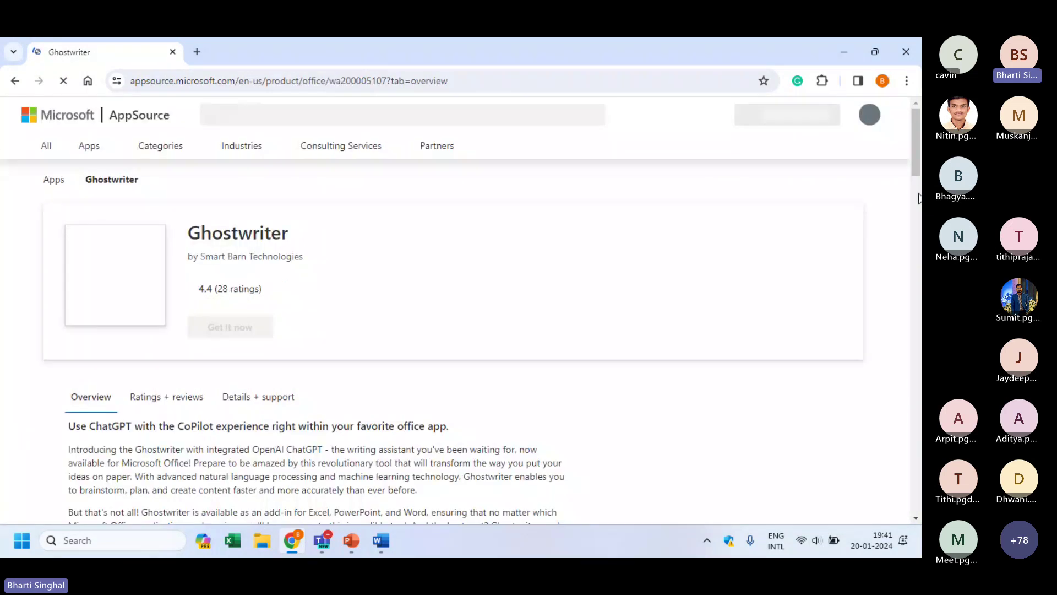
pyautogui.moveTo(914, 130)
pyautogui.mouseDown()
pyautogui.moveTo(915, 176)
pyautogui.moveTo(914, 150)
pyautogui.mouseUp()
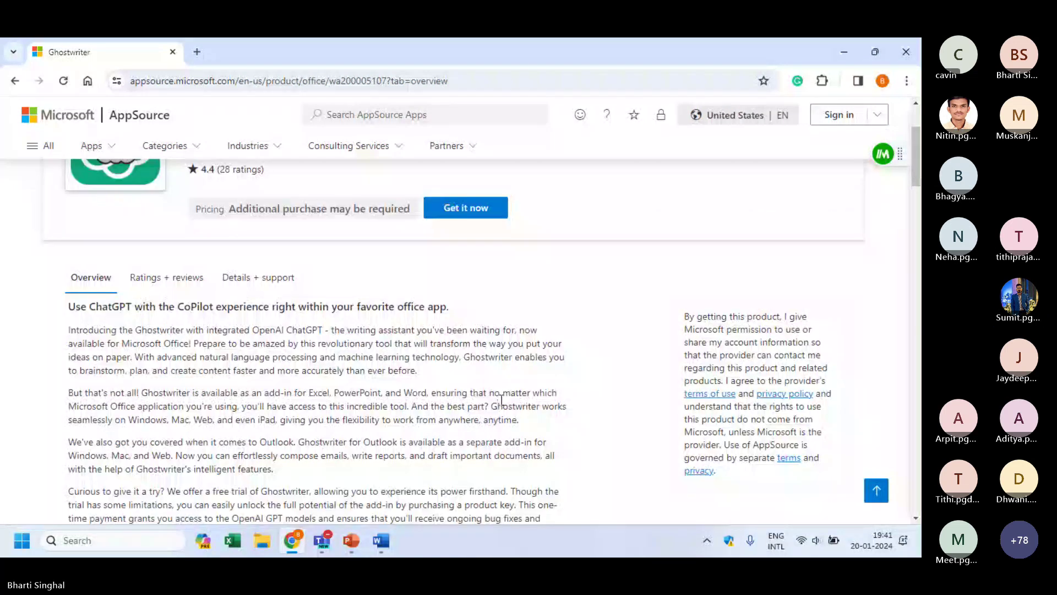
# Find 'compo' on the page and highlight the email-composing phrases before returning to Word
pyautogui.hotkey('ctrl', 'f')
pyautogui.write('compo')
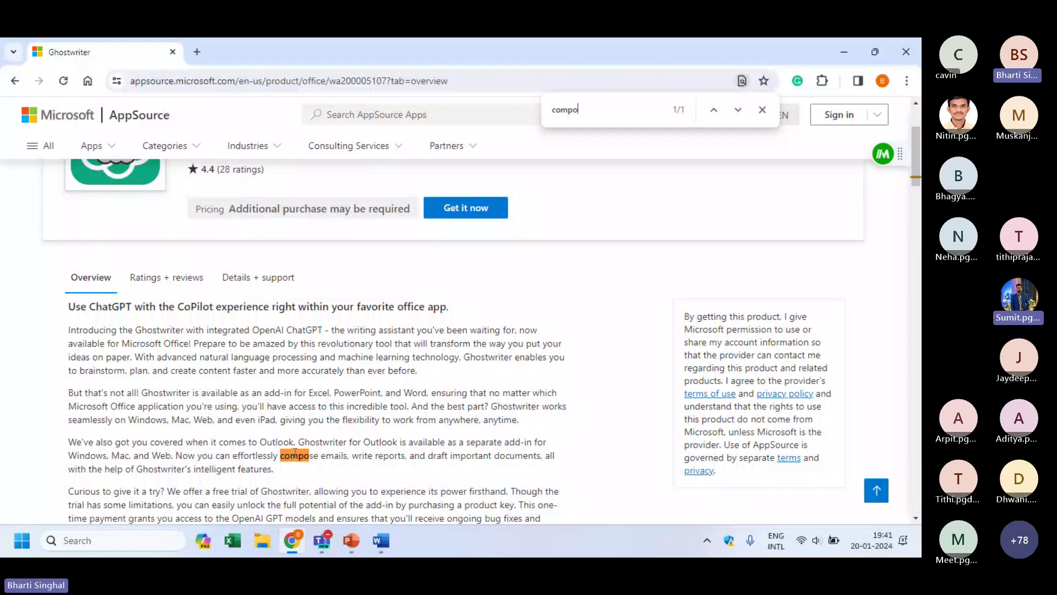
pyautogui.moveTo(376, 453); pyautogui.dragTo(541, 455)
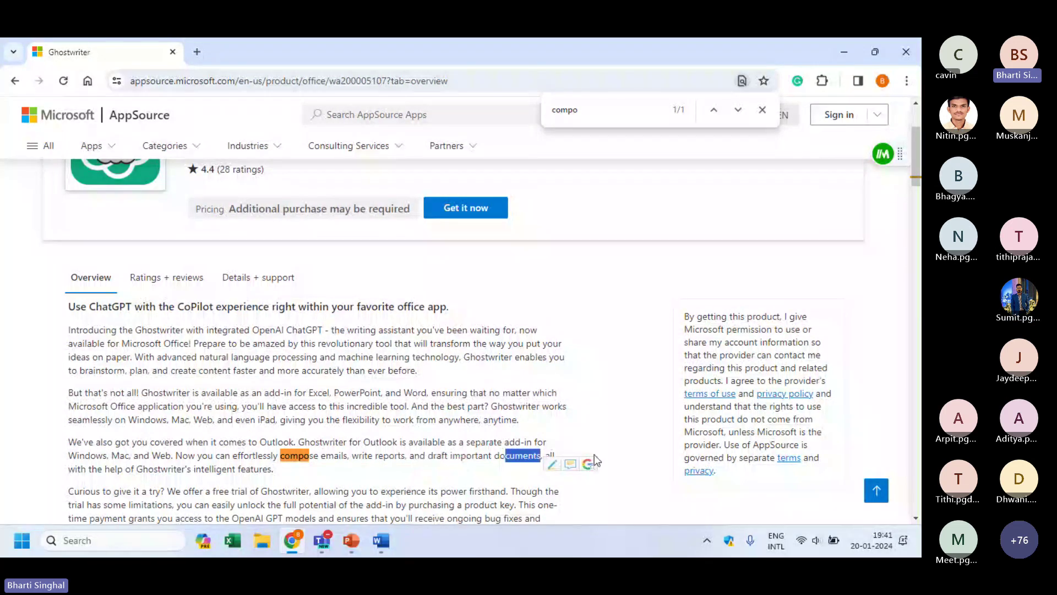
pyautogui.moveTo(274, 469); pyautogui.dragTo(135, 468)
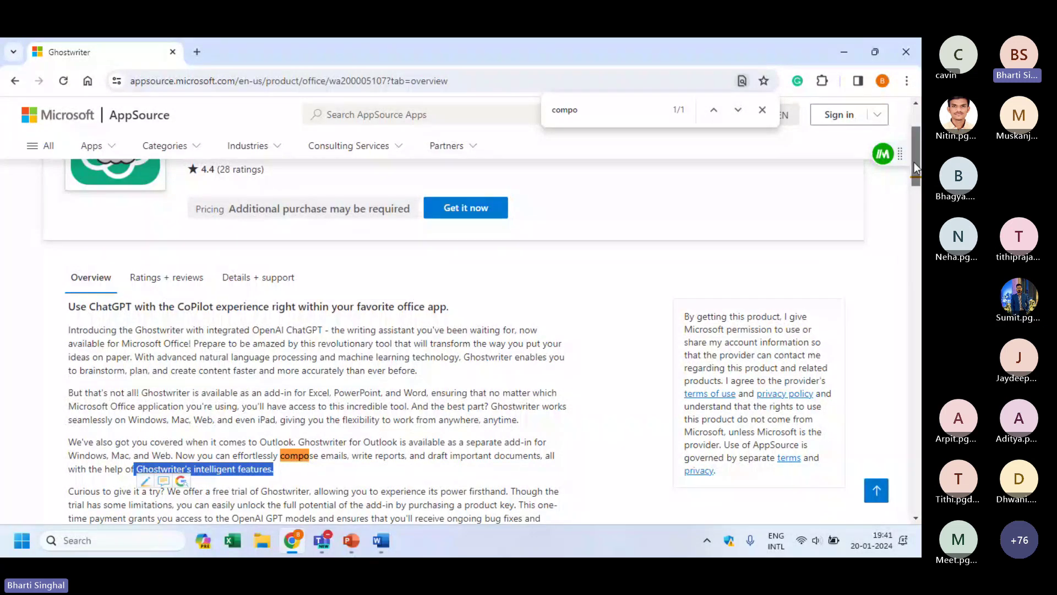
pyautogui.scroll(-3, 342, 457)
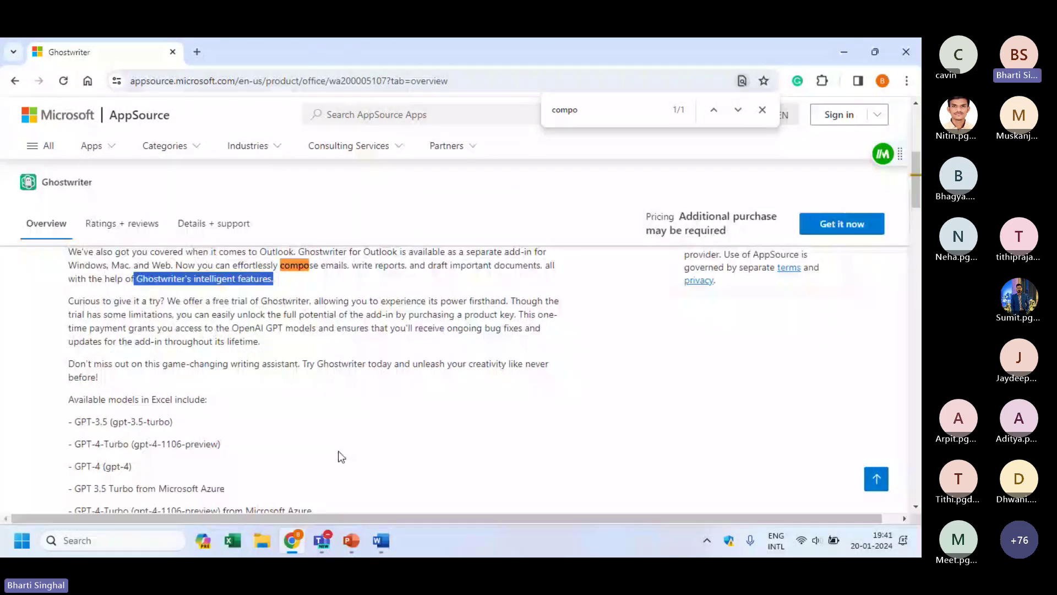
pyautogui.hotkey('alt', 'Tab')
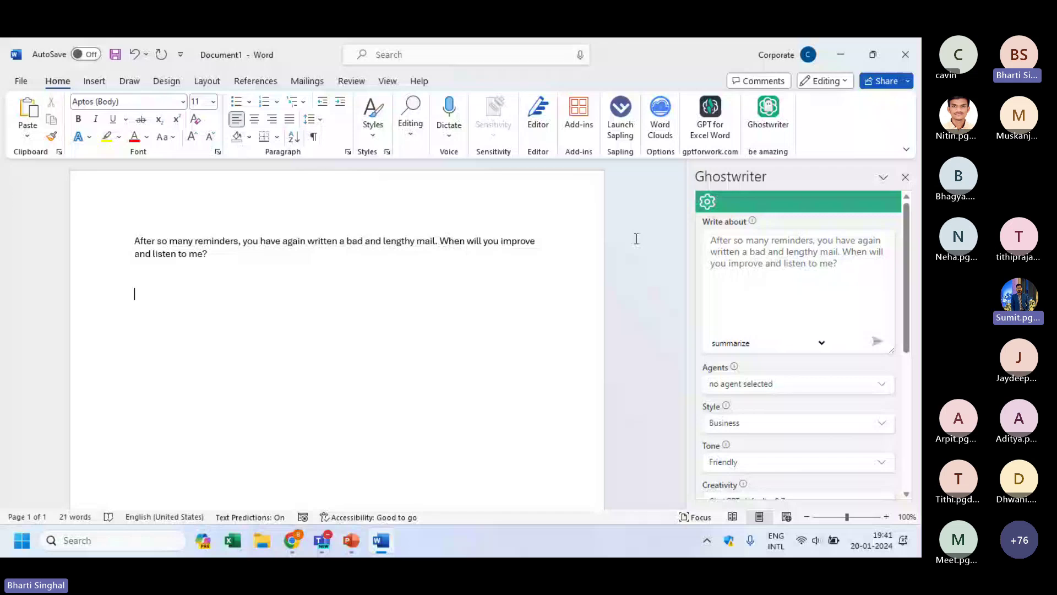
# Type 'How is your health? What about your family?' over the complaint and delete the old Write about text
pyautogui.tripleClick(65, 245)
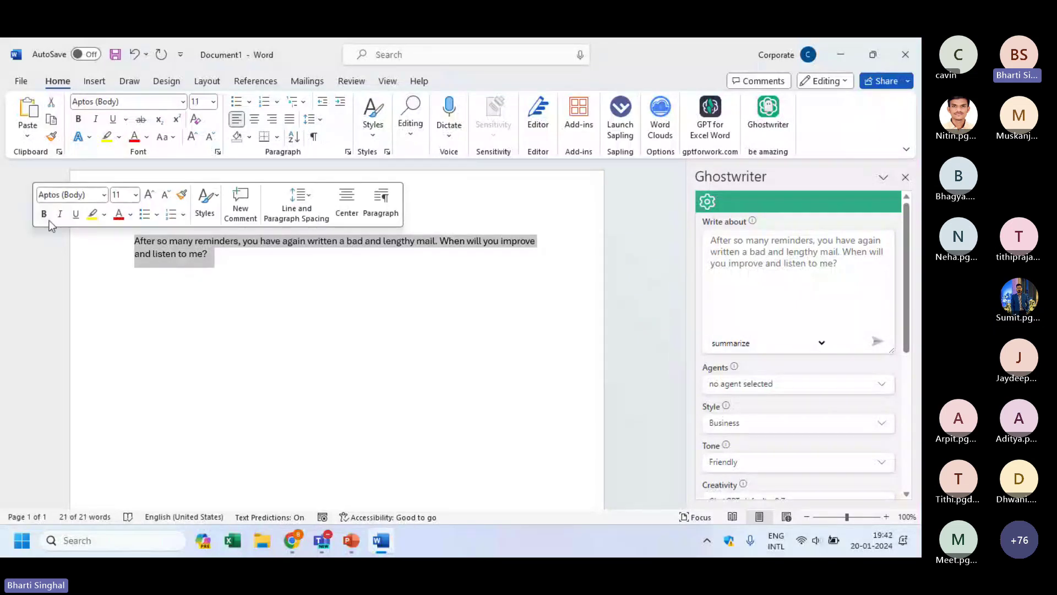
pyautogui.write('How is y')
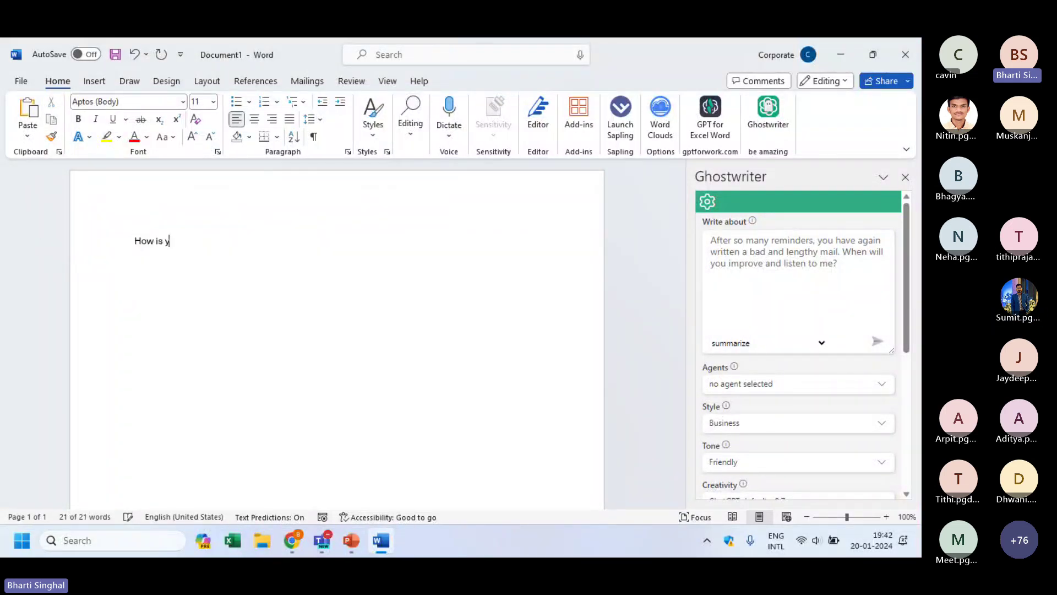
pyautogui.write('our health?')
pyautogui.write(' What abo')
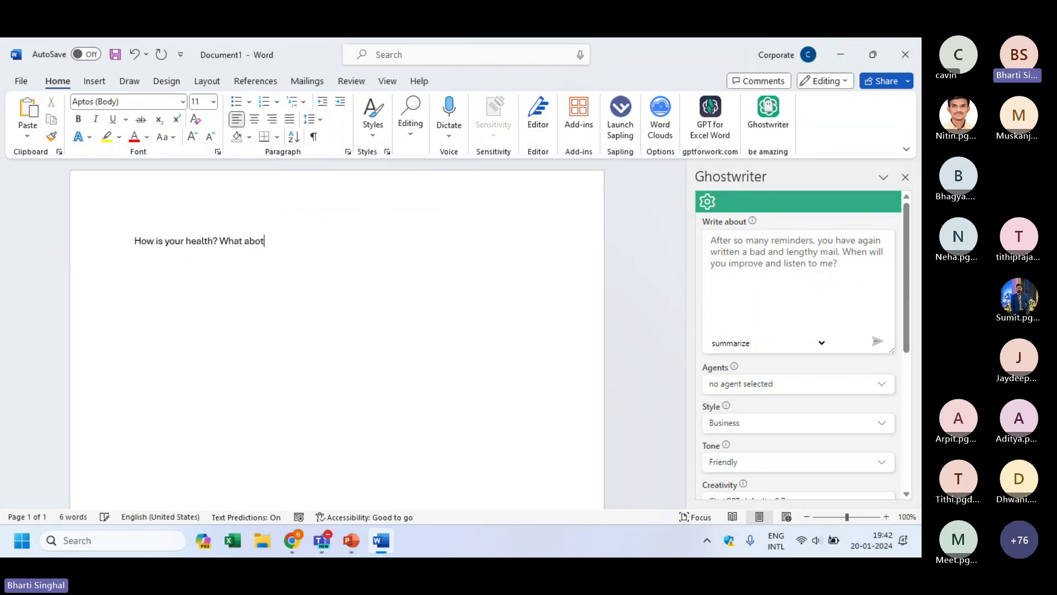
pyautogui.write('ut ')
pyautogui.write('your family')
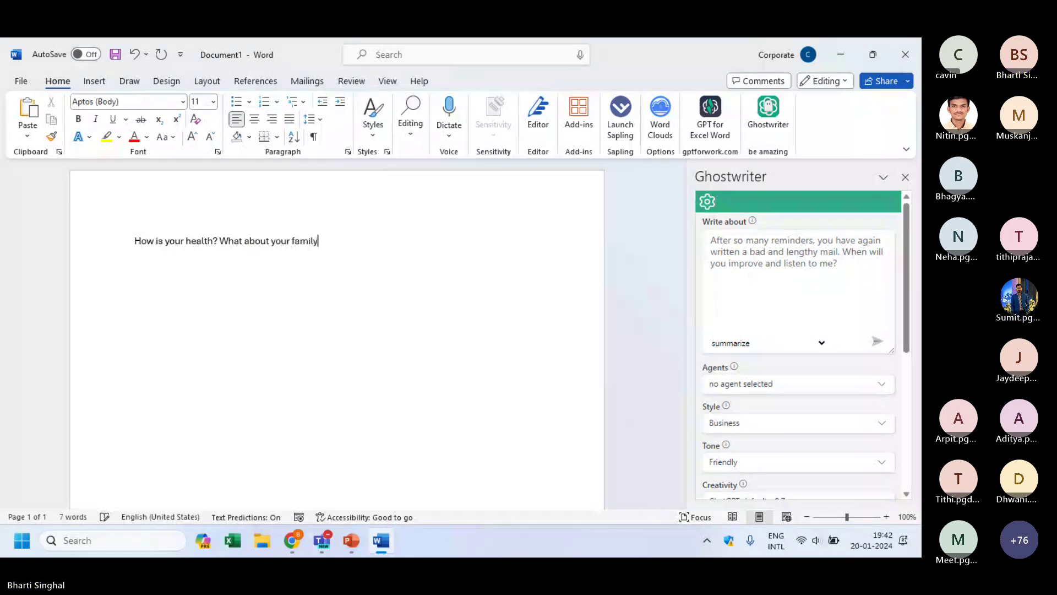
pyautogui.write('?')
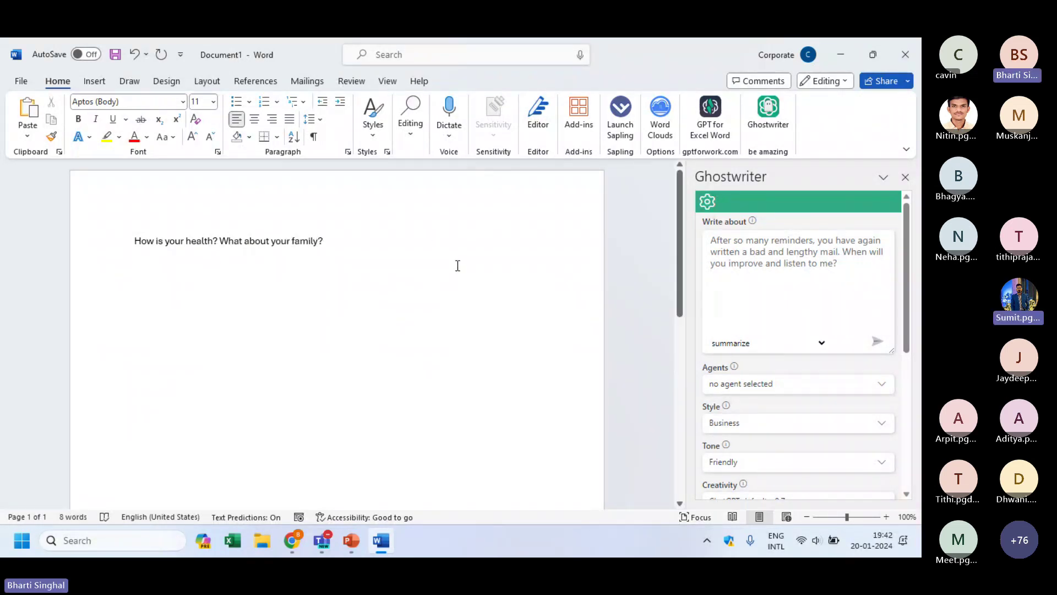
pyautogui.click(111, 240)
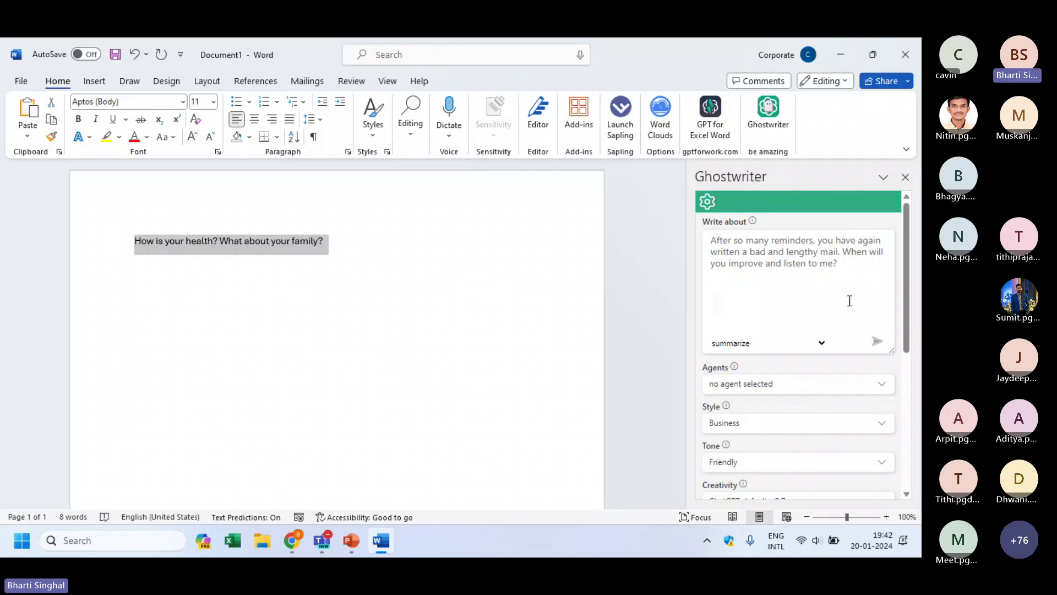
pyautogui.moveTo(841, 264); pyautogui.dragTo(630, 218)
pyautogui.press('BackSpace')
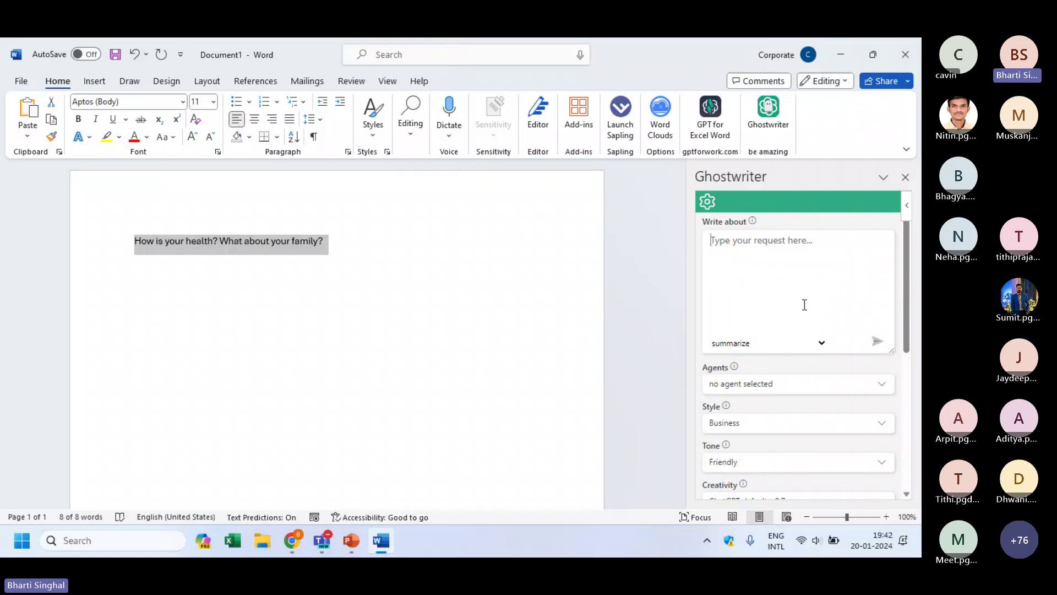
# Reselect the question sentence and choose Ghostwriter's re-write quick action
pyautogui.click(332, 242)
pyautogui.click(104, 239)
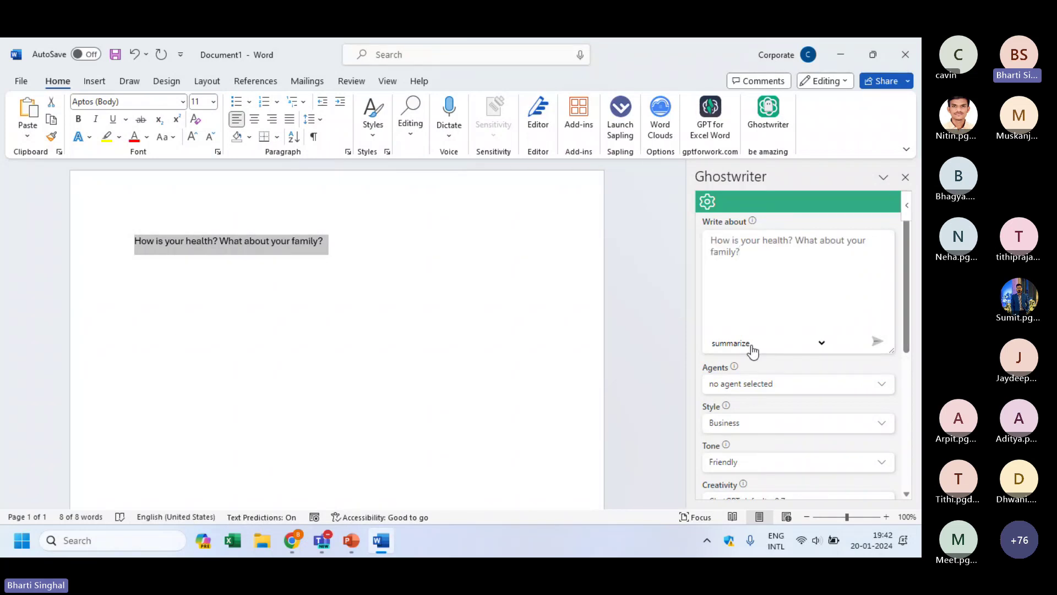
pyautogui.click(820, 344)
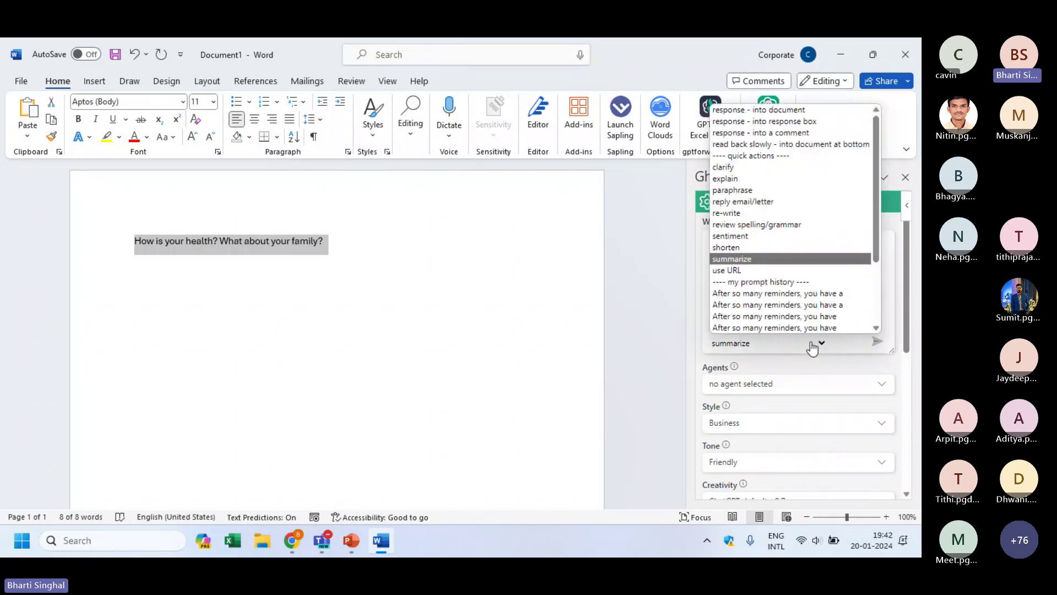
pyautogui.click(732, 214)
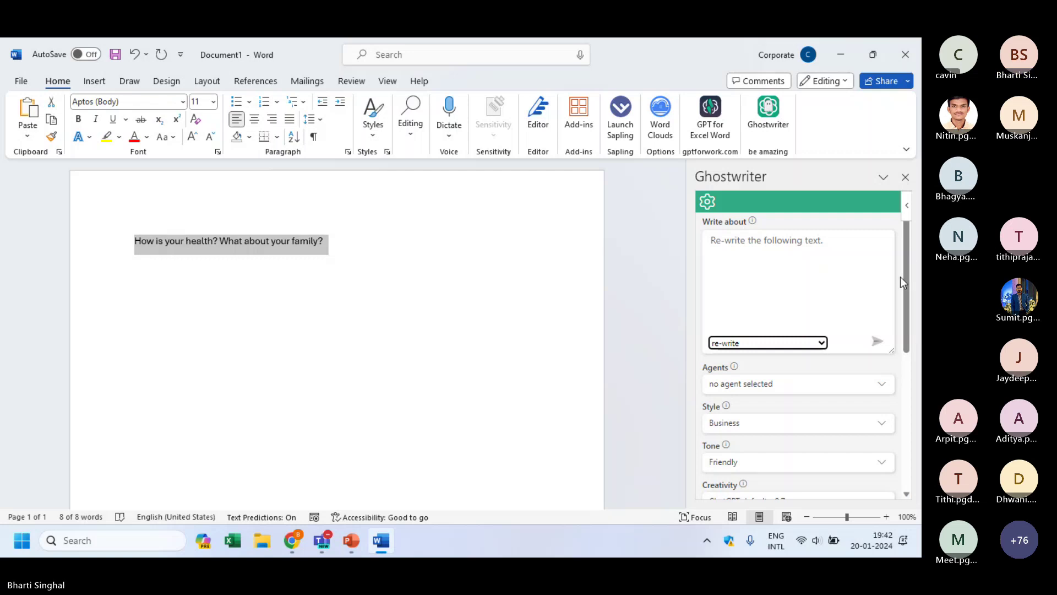
# Clear the old response and generate the formal rewritten health-and-family note
pyautogui.moveTo(900, 277); pyautogui.dragTo(913, 386)
pyautogui.scroll(-4, 908, 333)
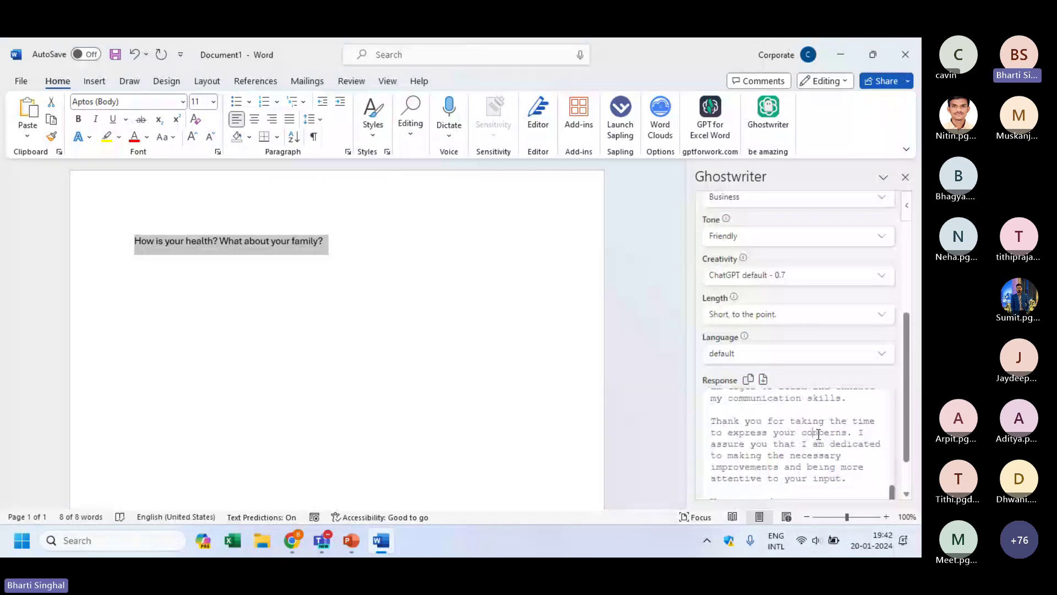
pyautogui.click(836, 426)
pyautogui.hotkey('ctrl', 'a')
pyautogui.press('Delete')
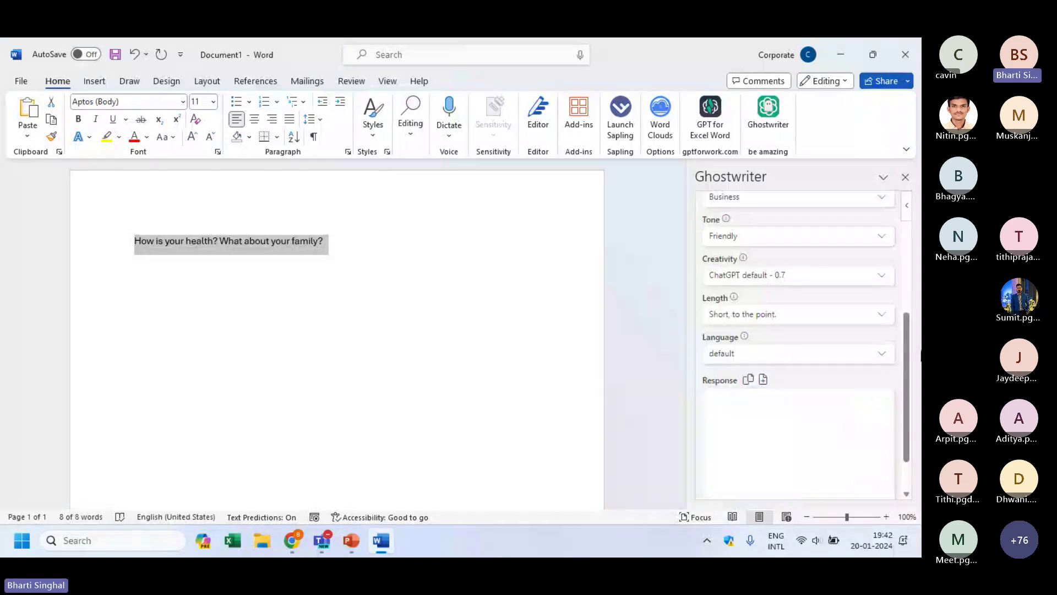
pyautogui.moveTo(905, 362); pyautogui.dragTo(897, 279)
pyautogui.click(877, 307)
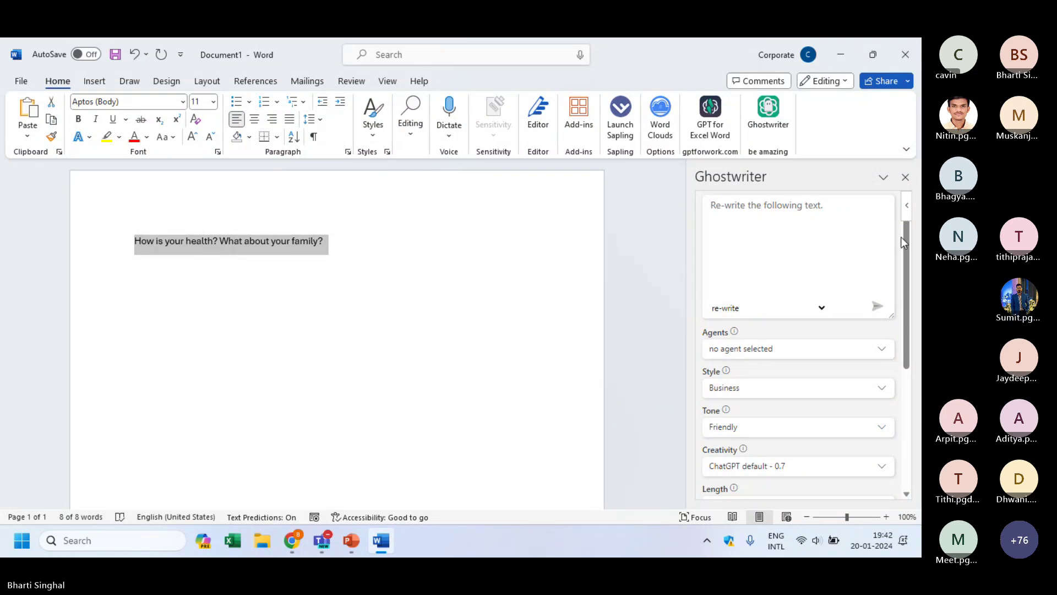
pyautogui.moveTo(906, 236); pyautogui.dragTo(908, 347)
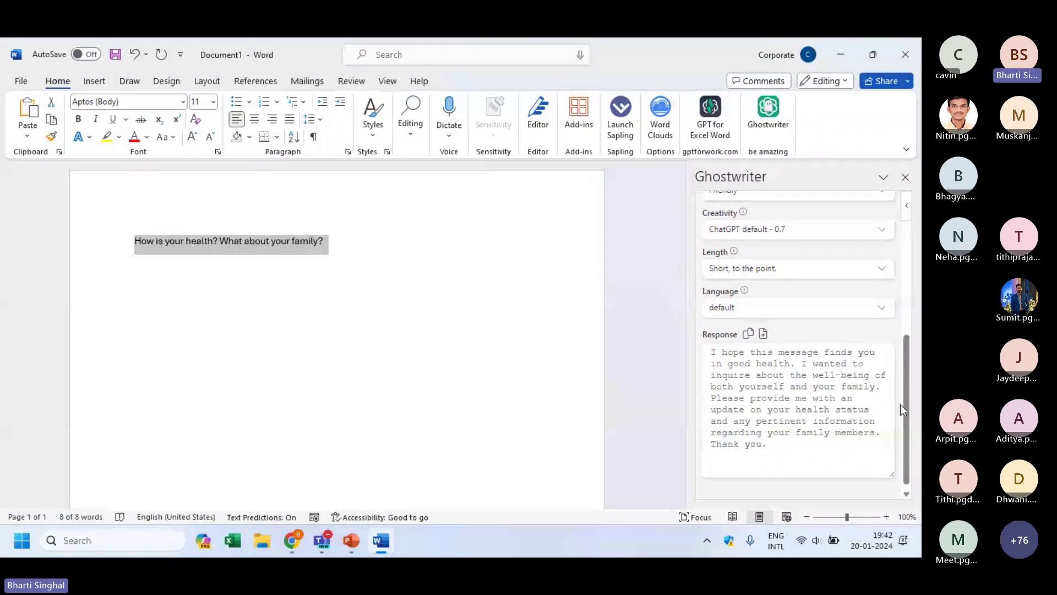
pyautogui.scroll(5, 901, 404)
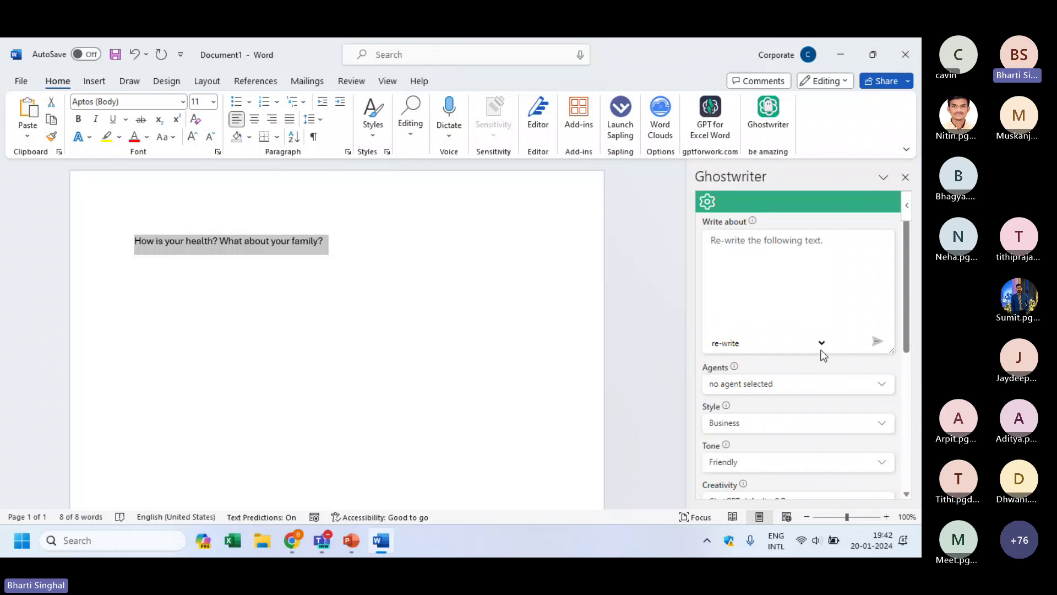
# Delete the previous rewritten response from Ghostwriter's Response box
pyautogui.scroll(-3, 909, 357)
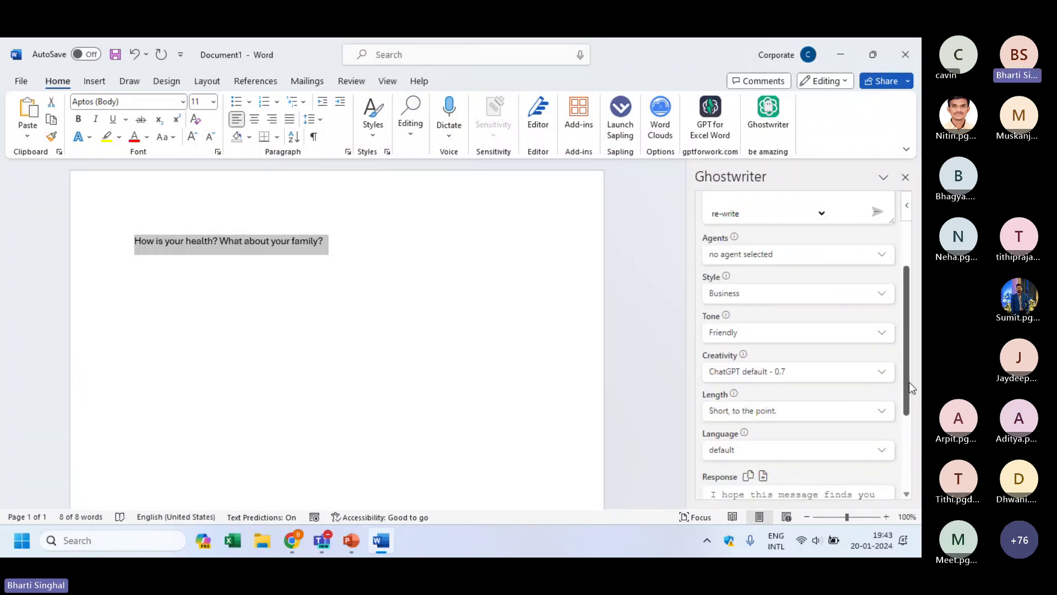
pyautogui.scroll(-3, 910, 382)
pyautogui.moveTo(802, 472); pyautogui.dragTo(638, 336)
pyautogui.press('Delete')
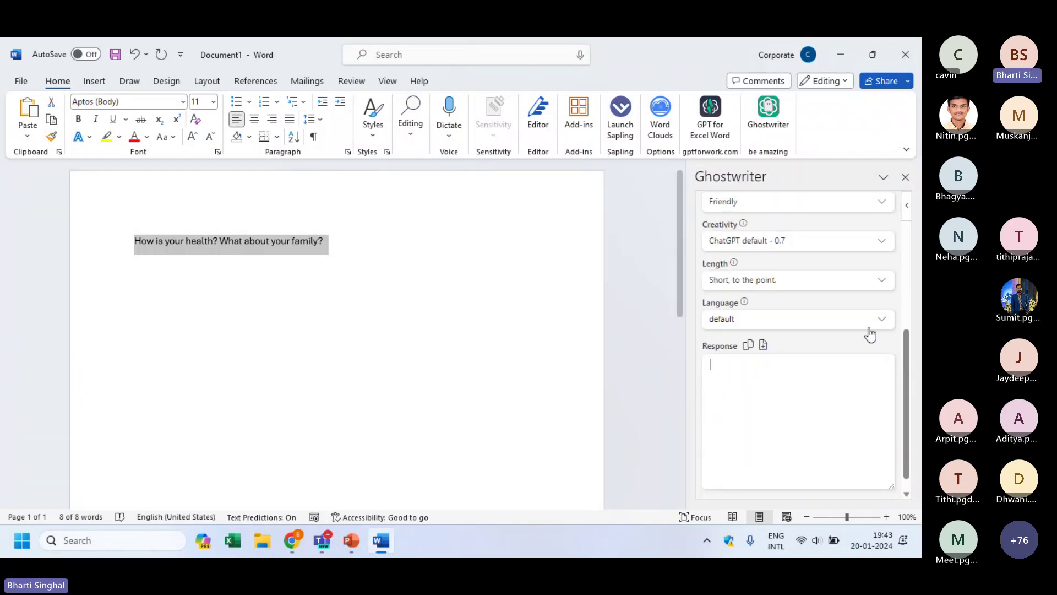
pyautogui.moveTo(910, 351); pyautogui.dragTo(906, 263)
pyautogui.scroll(2, 907, 263)
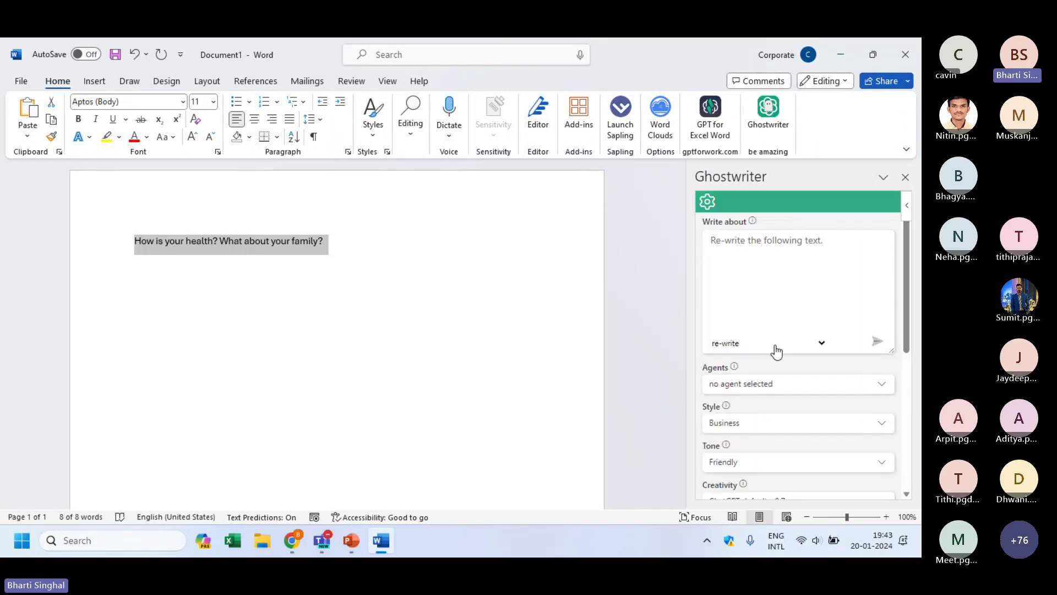
# Run the clarify action, getting 'How is your health? Are you and your family doing well?'
pyautogui.click(822, 343)
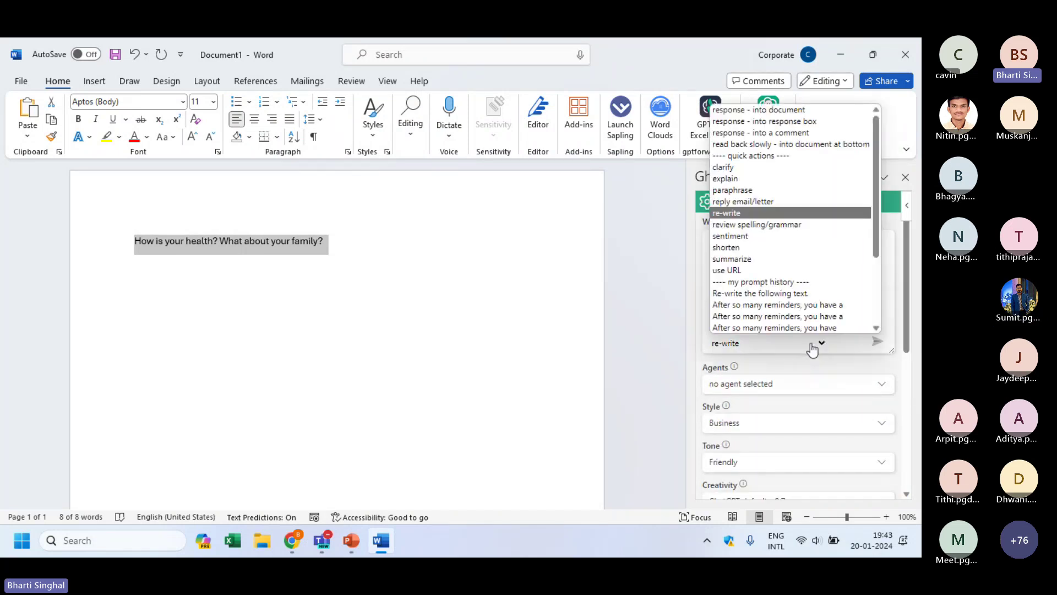
pyautogui.click(758, 167)
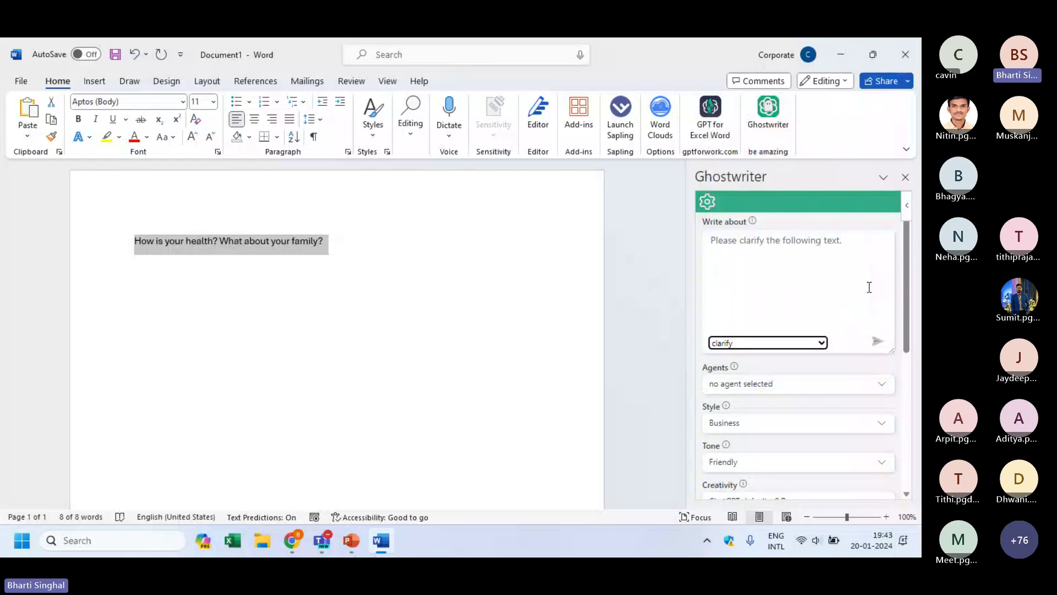
pyautogui.click(874, 346)
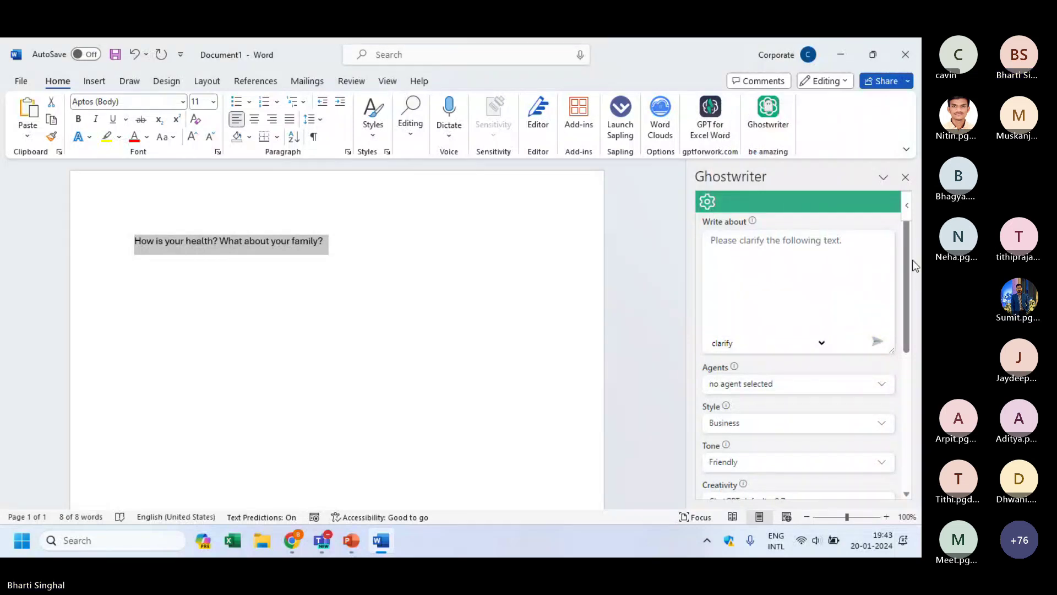
pyautogui.moveTo(907, 265); pyautogui.dragTo(907, 367)
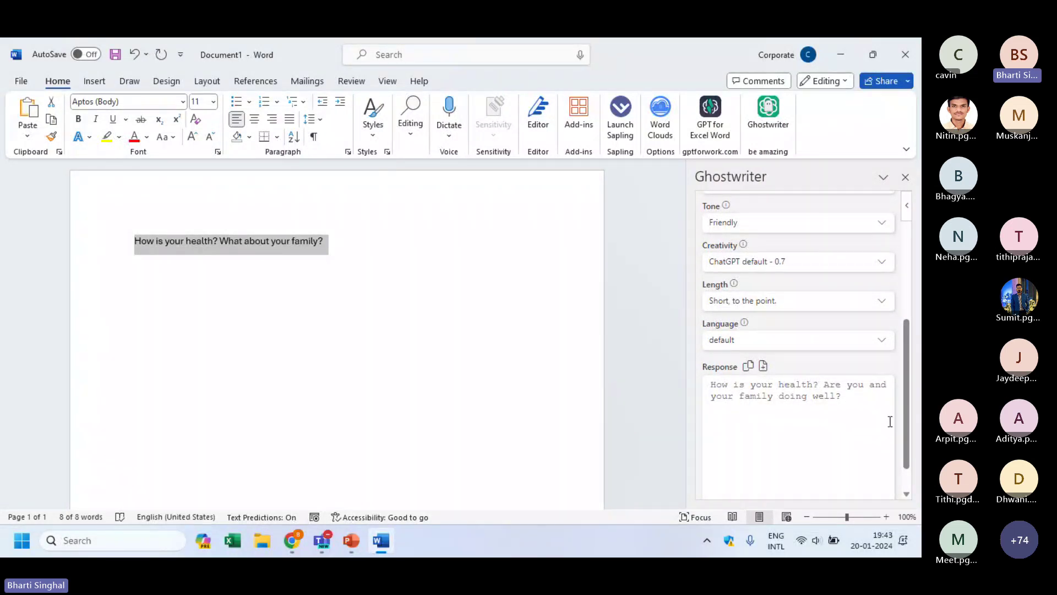
pyautogui.moveTo(903, 368); pyautogui.dragTo(900, 253)
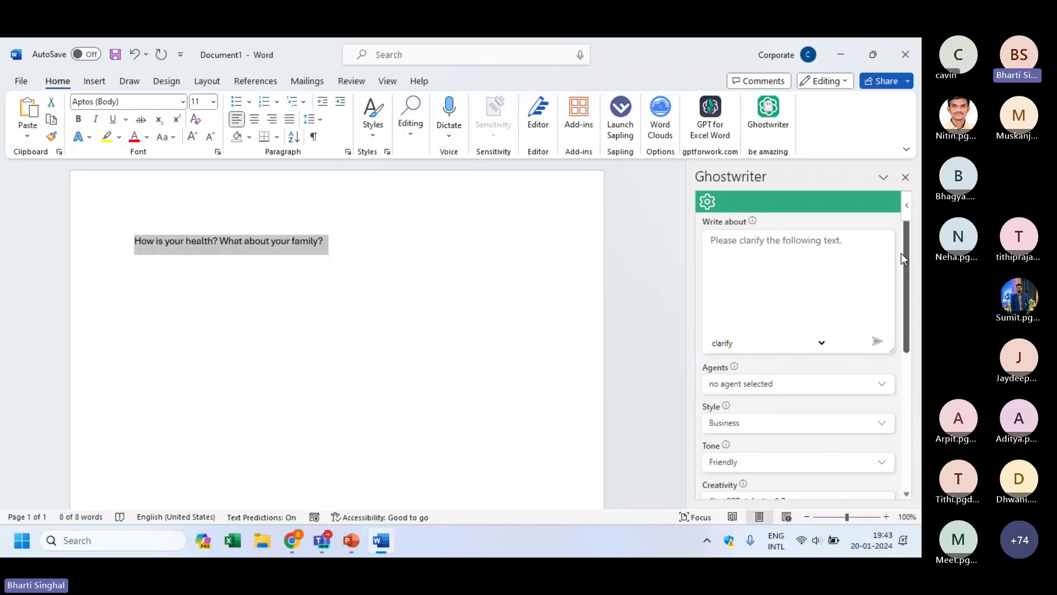
pyautogui.click(821, 344)
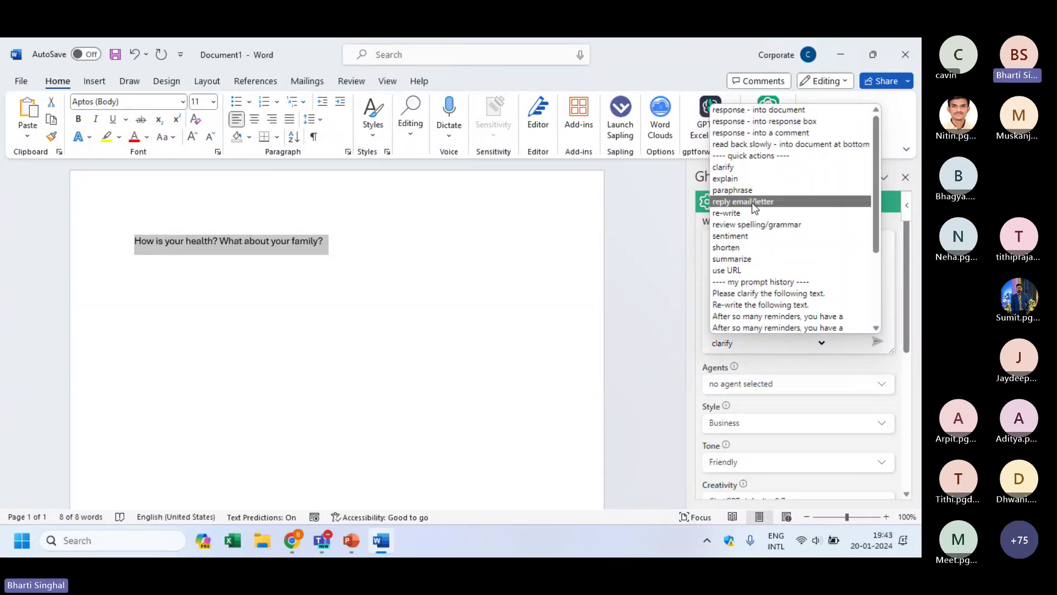
# Choose summarize, clear the old response, and generate a summary of the question
pyautogui.click(732, 259)
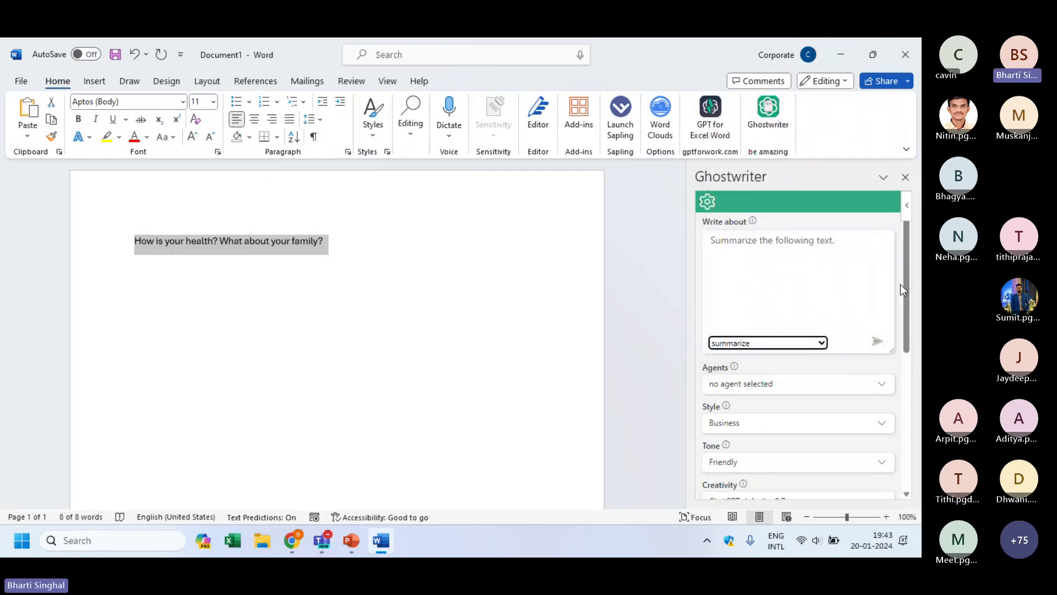
pyautogui.moveTo(903, 284); pyautogui.dragTo(907, 405)
pyautogui.moveTo(841, 359); pyautogui.dragTo(613, 335)
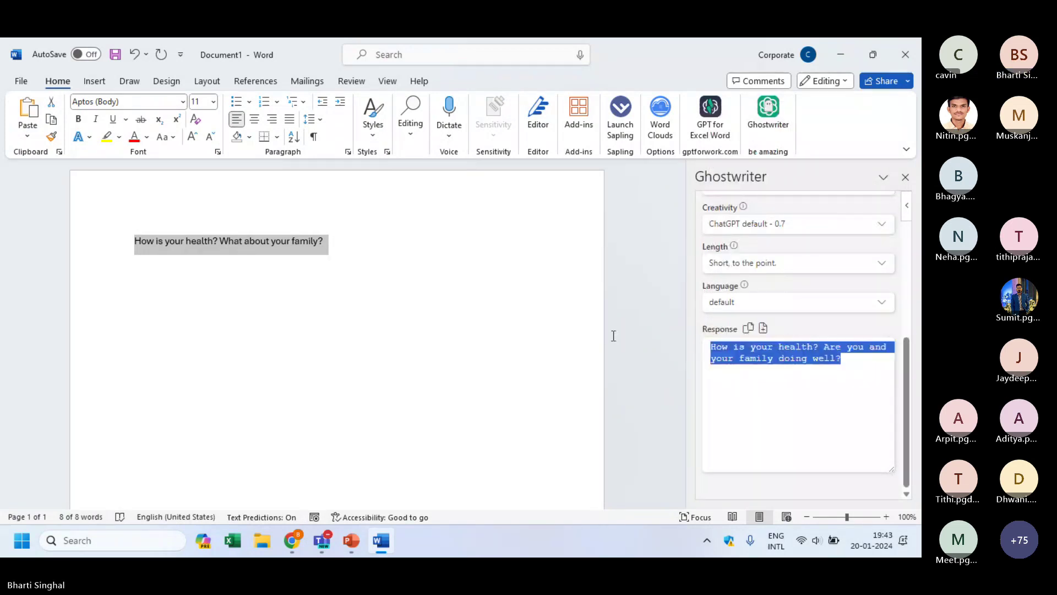
pyautogui.press('BackSpace')
pyautogui.moveTo(907, 365); pyautogui.dragTo(911, 244)
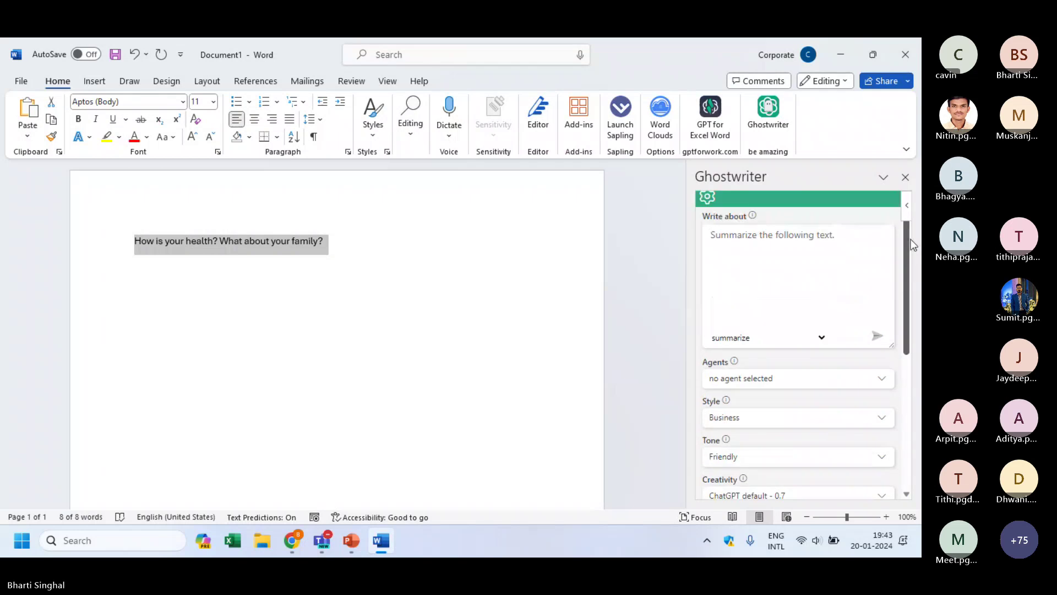
pyautogui.click(882, 345)
# Read the health-and-family summary, rerun summarize, then delete the Response text
pyautogui.moveTo(912, 274); pyautogui.dragTo(911, 400)
pyautogui.scroll(-1, 912, 400)
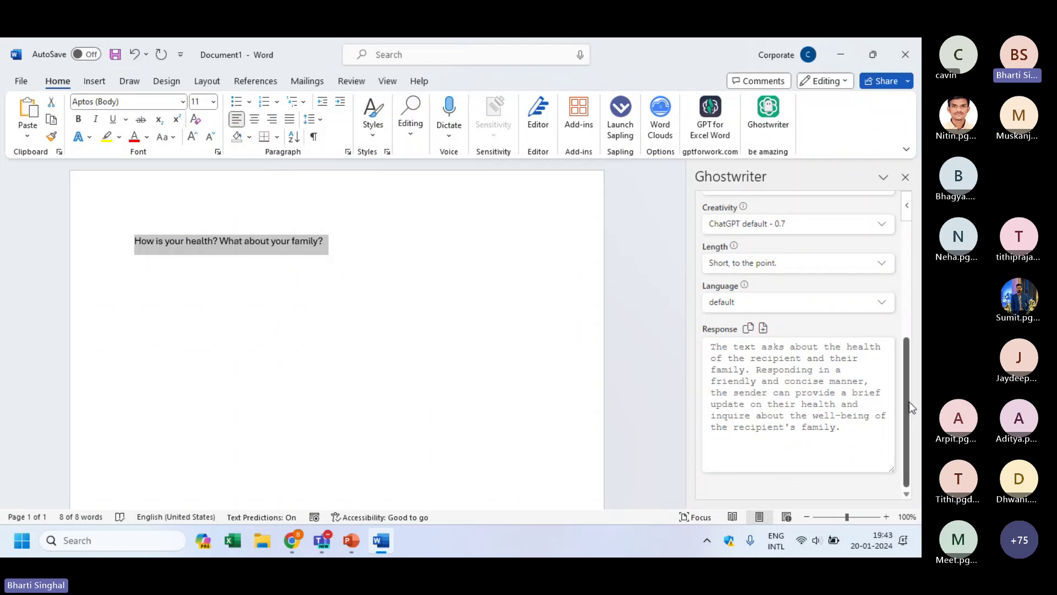
pyautogui.moveTo(908, 402); pyautogui.dragTo(910, 277)
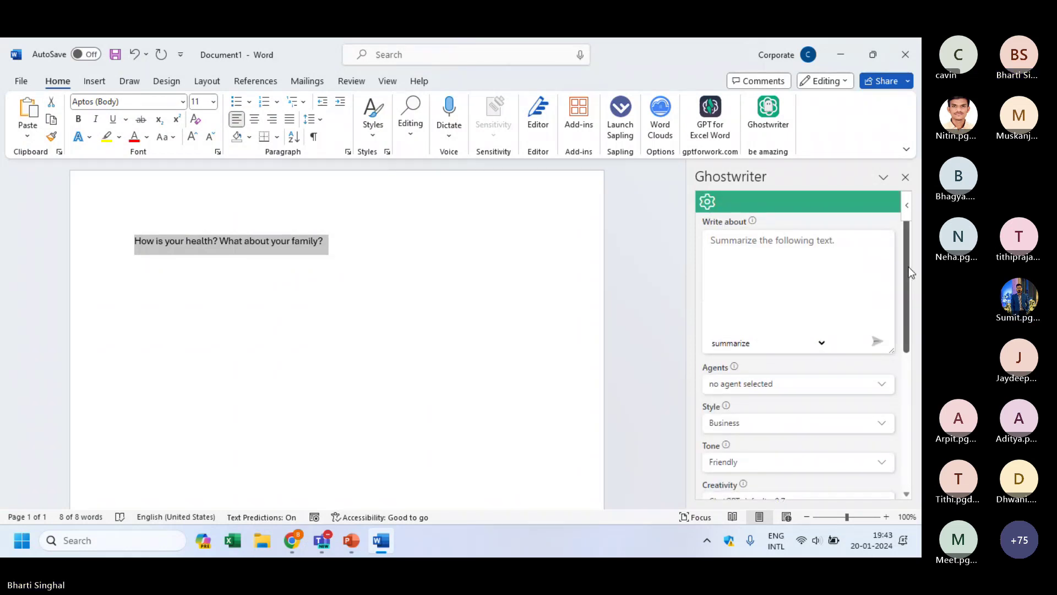
pyautogui.click(834, 244)
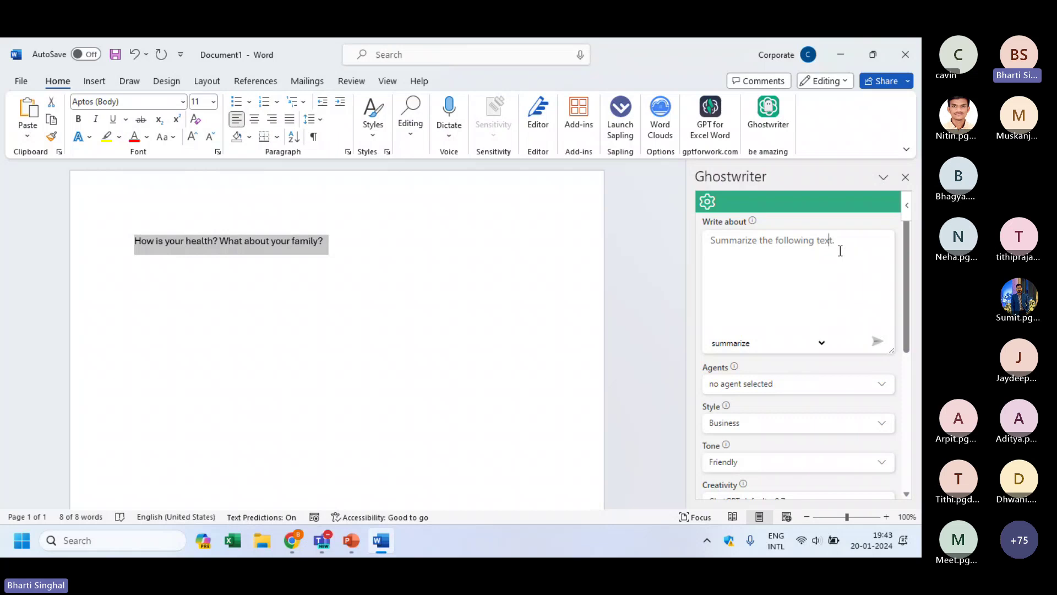
pyautogui.click(877, 342)
pyautogui.moveTo(909, 306)
pyautogui.mouseDown()
pyautogui.moveTo(910, 439)
pyautogui.moveTo(711, 359)
pyautogui.mouseUp()
pyautogui.press('BackSpace')
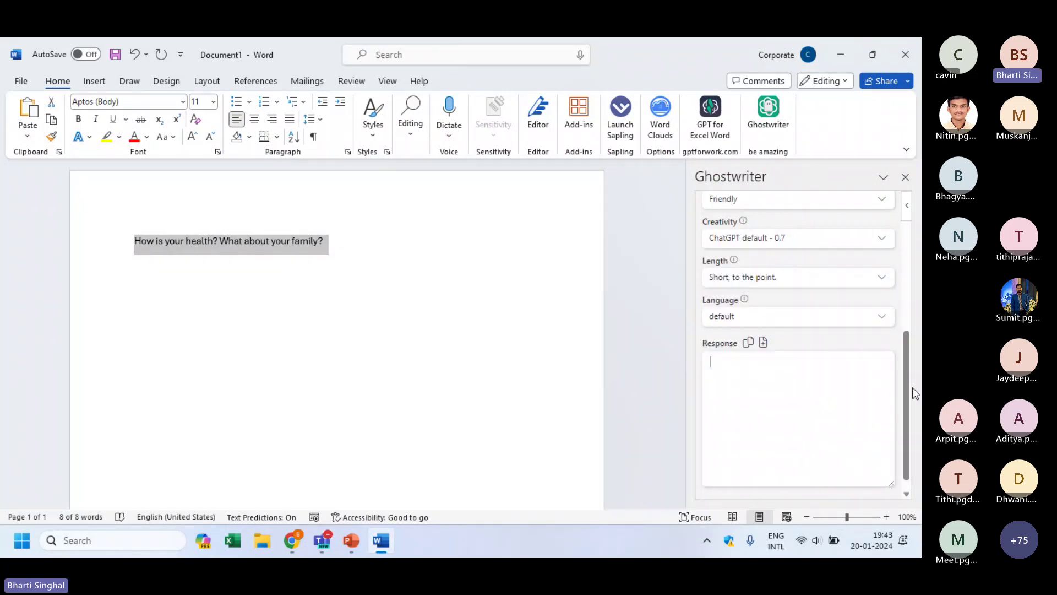
pyautogui.scroll(10, 907, 301)
# Have Ghostwriter generate a reply to the selected health question into the response box
pyautogui.click(822, 342)
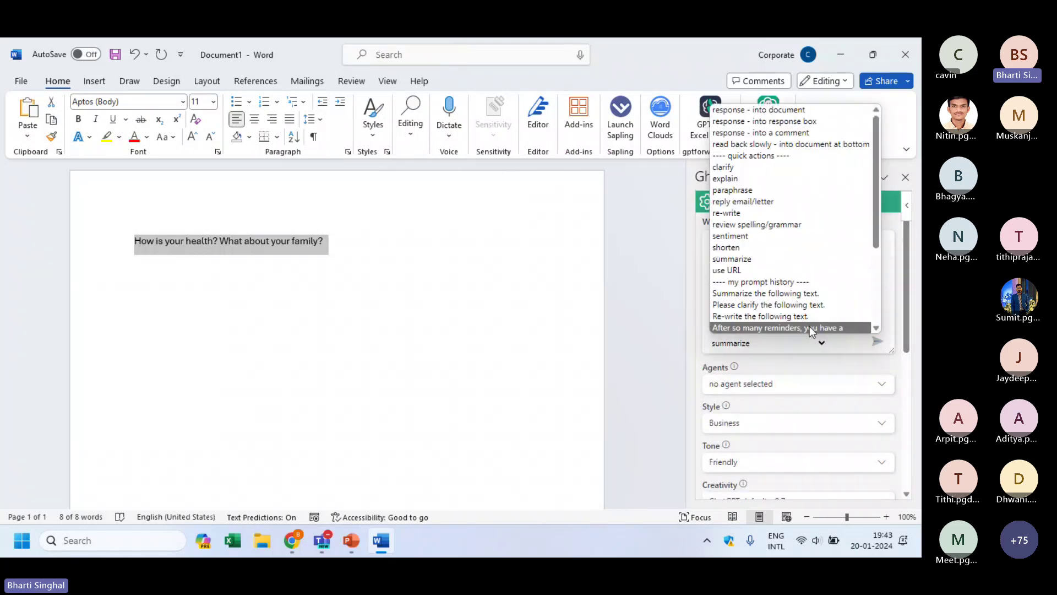
pyautogui.click(763, 121)
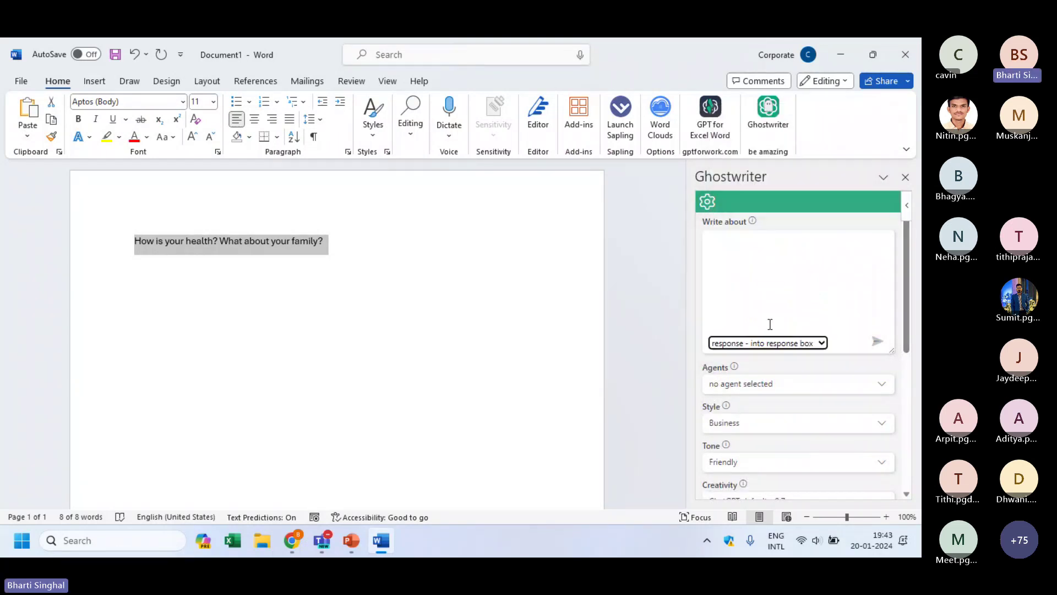
pyautogui.click(880, 343)
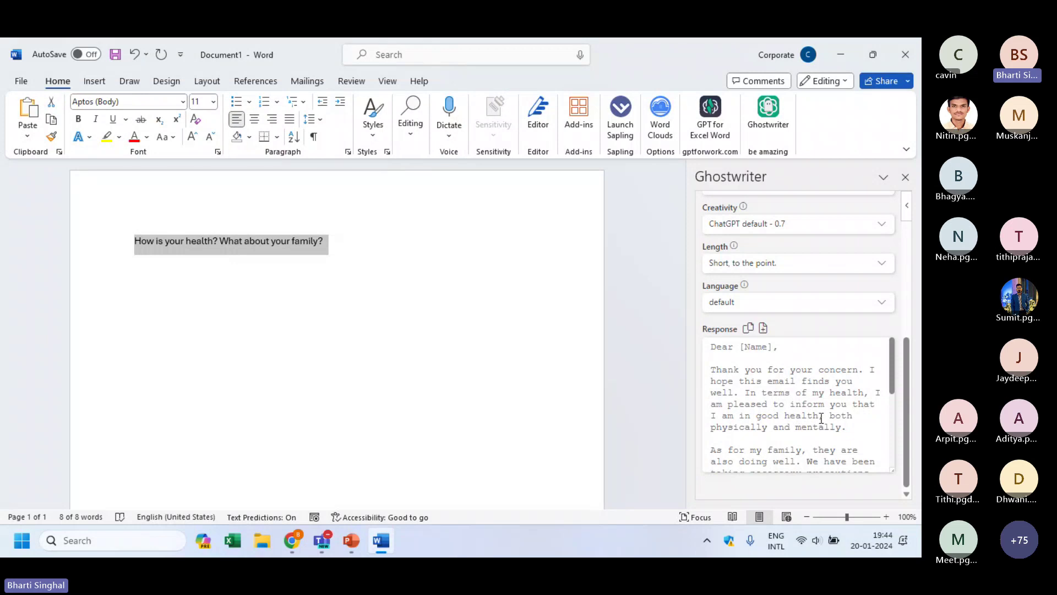
# Review the generated reply down to its 'Best regards, [Your Name]' closing
pyautogui.moveTo(892, 363); pyautogui.dragTo(893, 402)
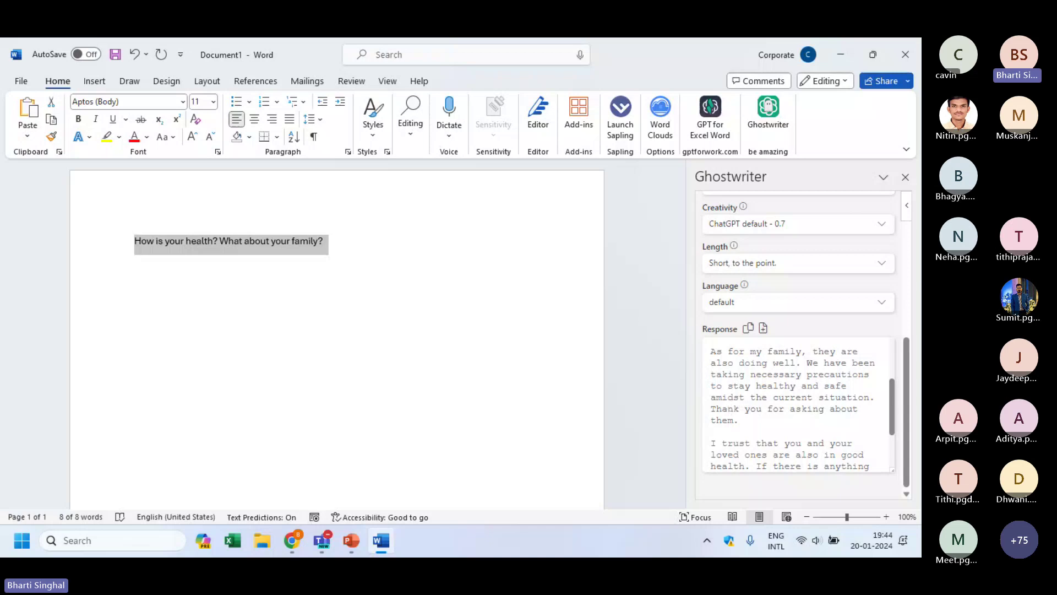
pyautogui.scroll(-3, 890, 431)
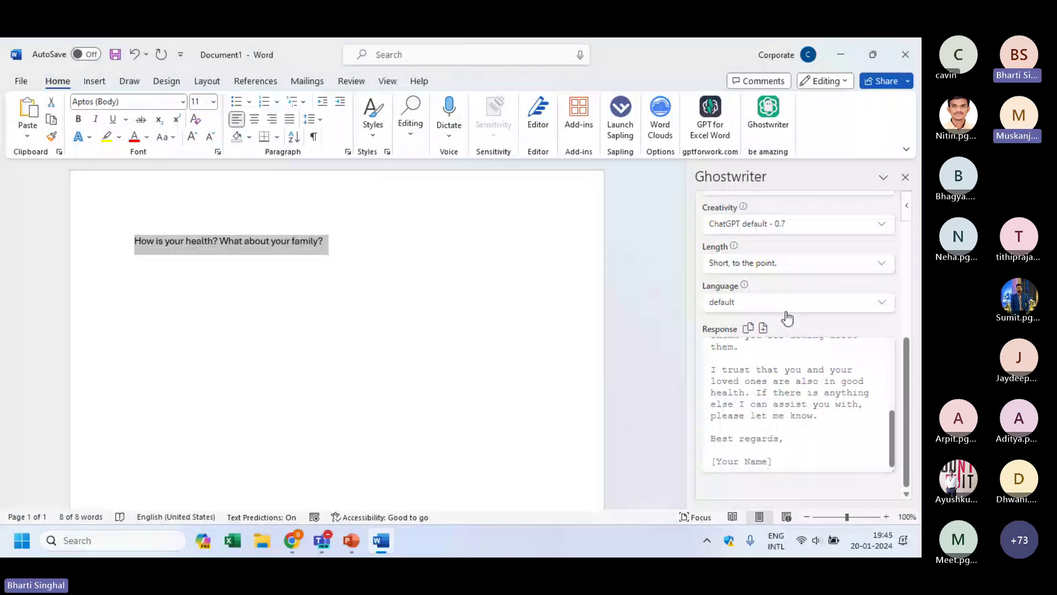
pyautogui.moveTo(573, 481)
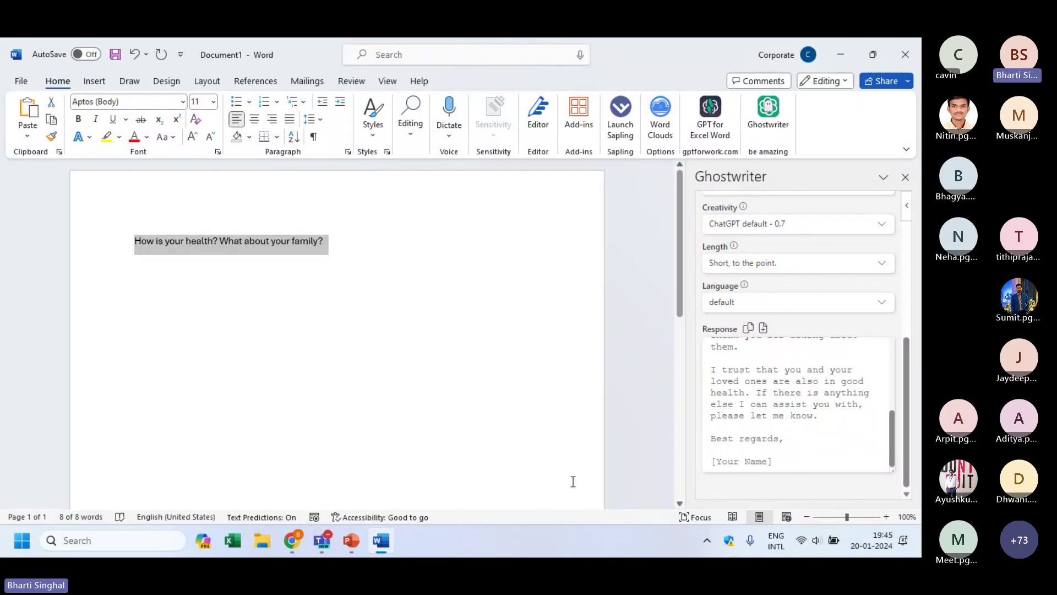
pyautogui.click(362, 551)
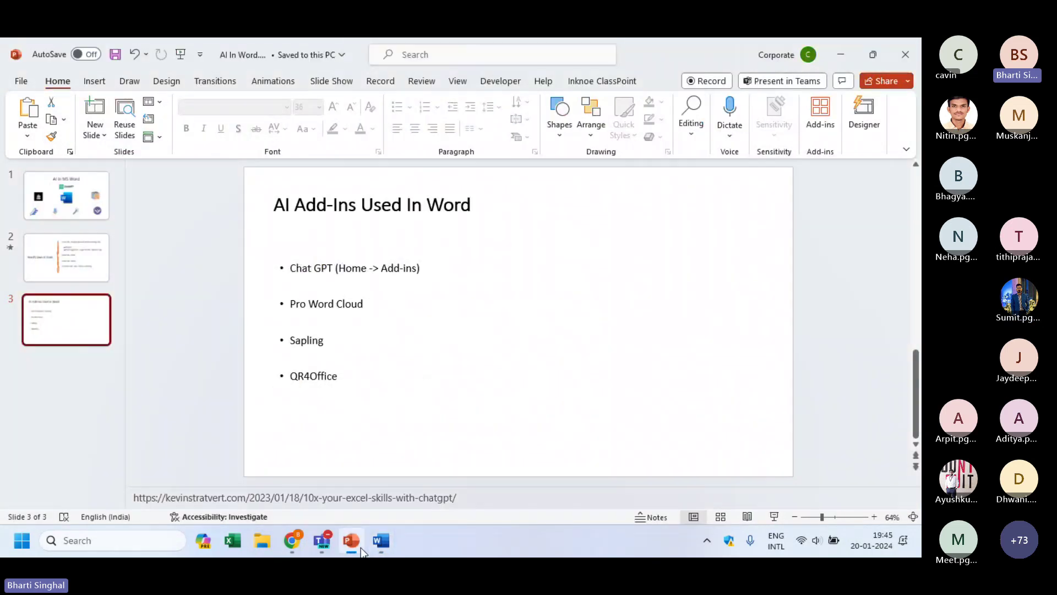
pyautogui.click(363, 551)
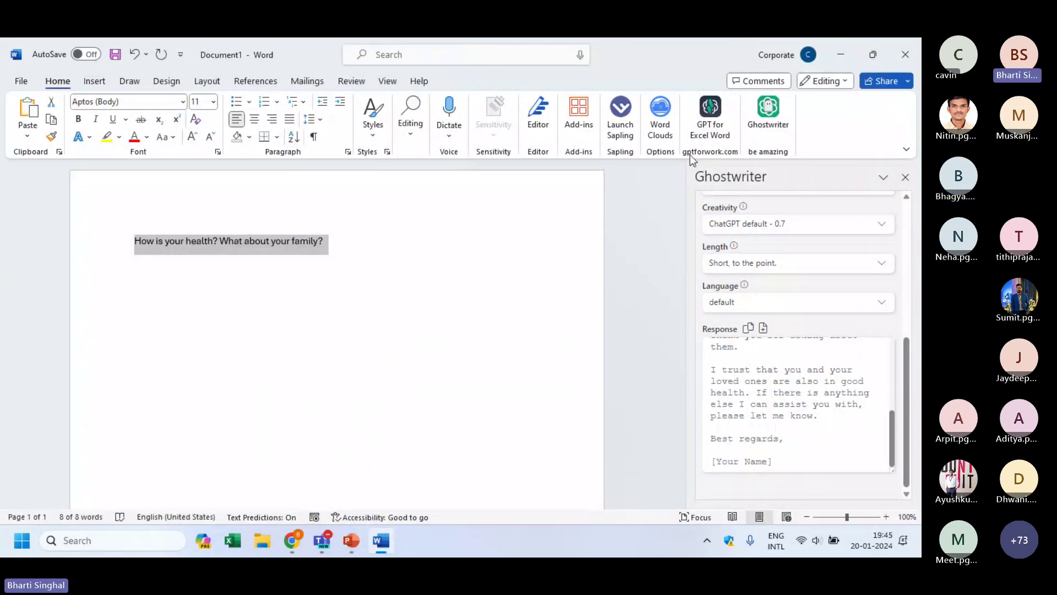
# Open the GPT for Excel Word pane and review the model list, keeping gpt-3.5-turbo
pyautogui.click(710, 122)
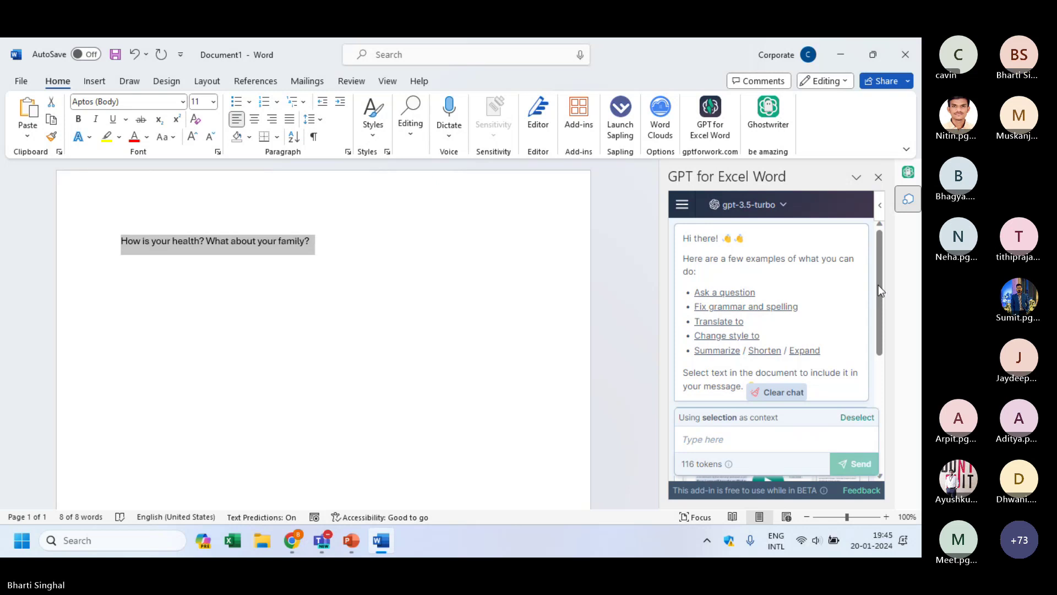
pyautogui.moveTo(878, 285); pyautogui.dragTo(879, 289)
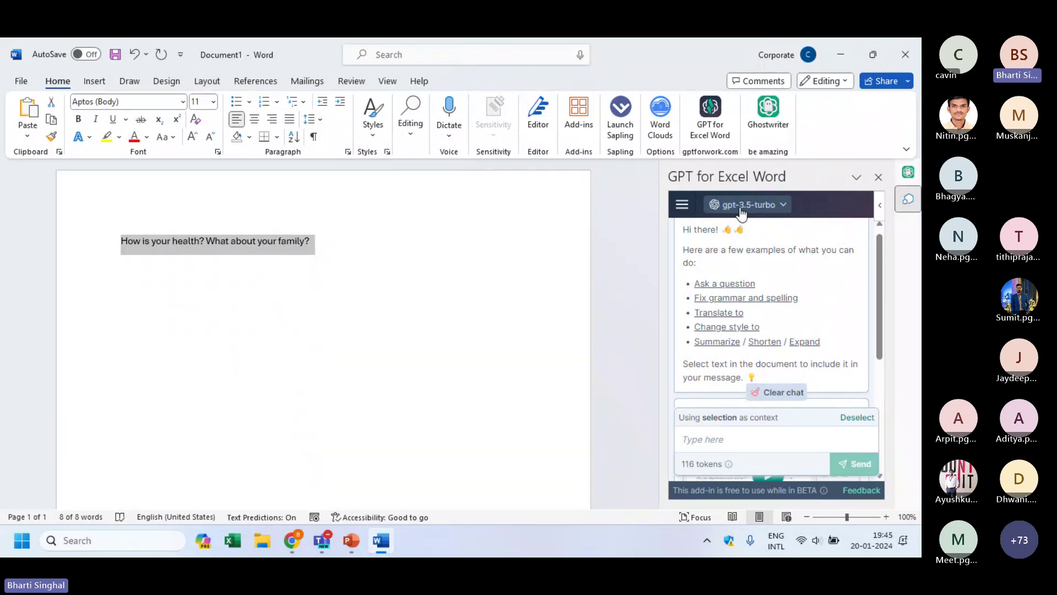
pyautogui.click(775, 204)
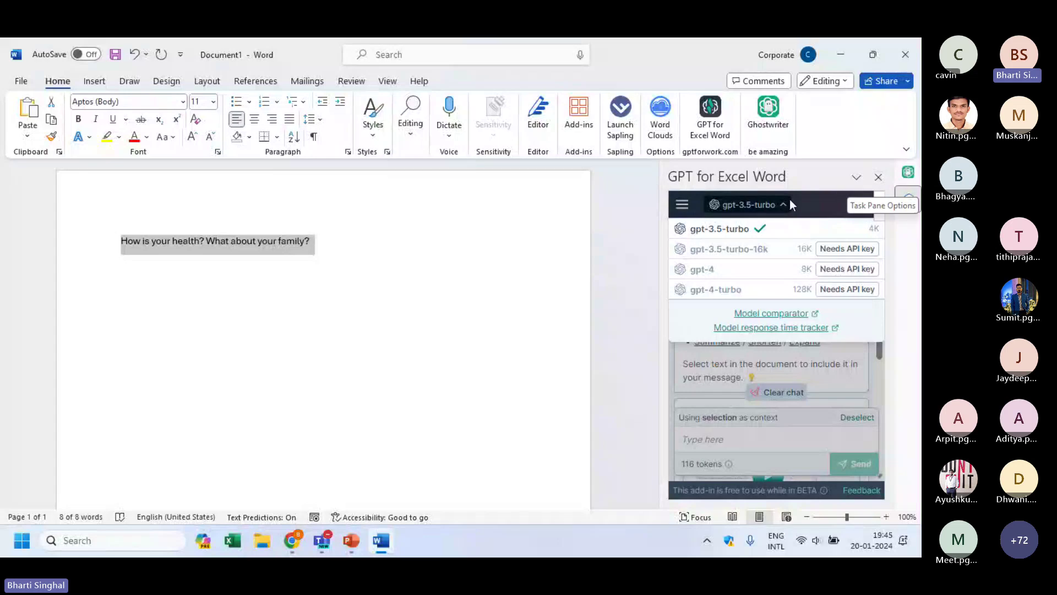
pyautogui.click(733, 234)
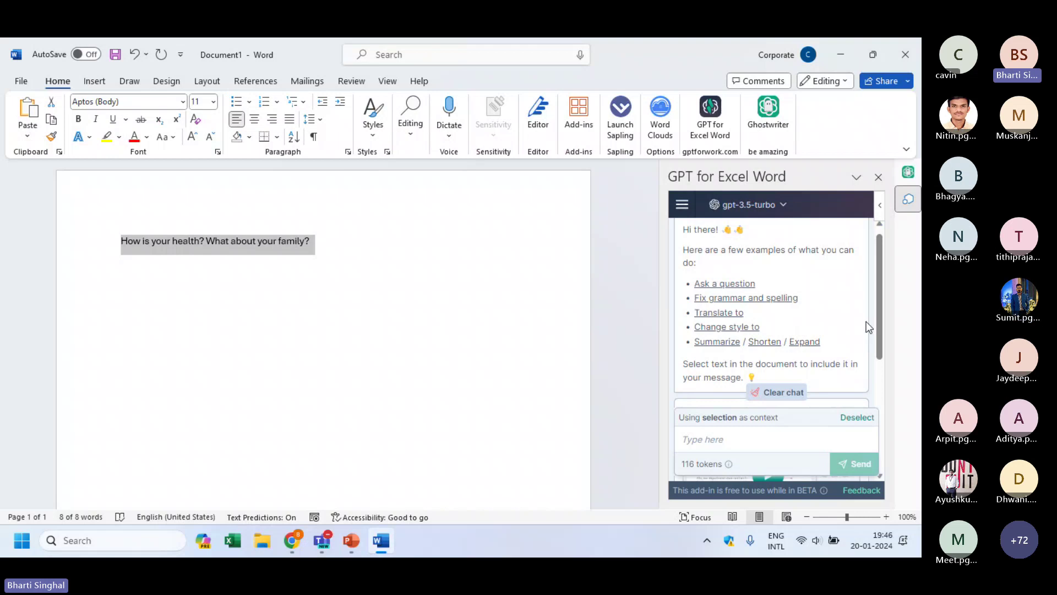
pyautogui.scroll(-2, 882, 329)
pyautogui.scroll(-1, 882, 328)
pyautogui.scroll(-2, 880, 351)
pyautogui.scroll(-2, 879, 356)
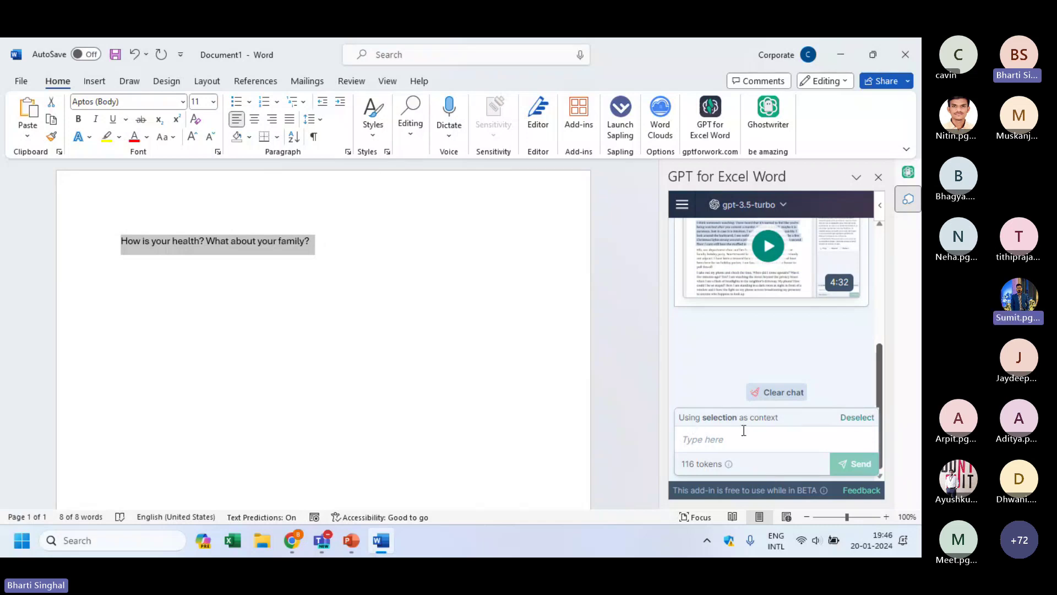
# Ask GPT 'give me the reply' about the selected health sentence, then add an empty paragraph below it
pyautogui.click(339, 250)
pyautogui.moveTo(313, 242); pyautogui.dragTo(89, 240)
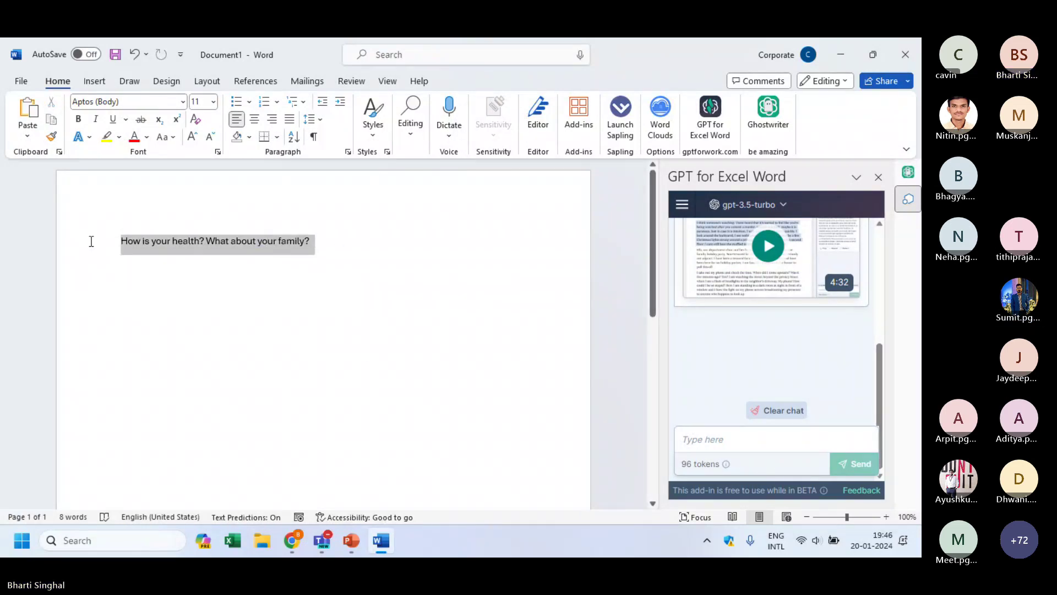
pyautogui.click(739, 439)
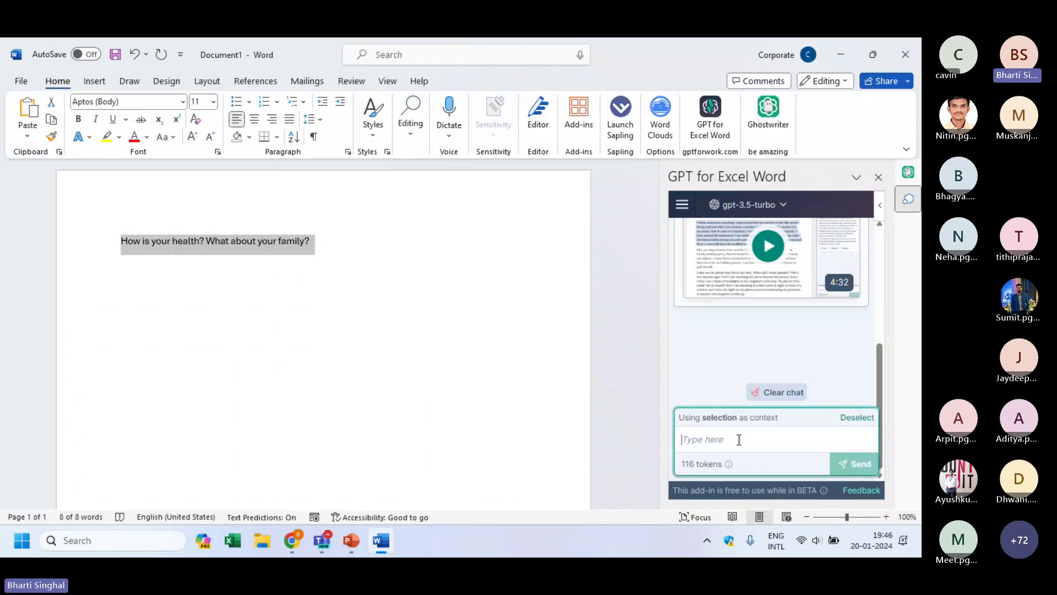
pyautogui.write('abswer the')
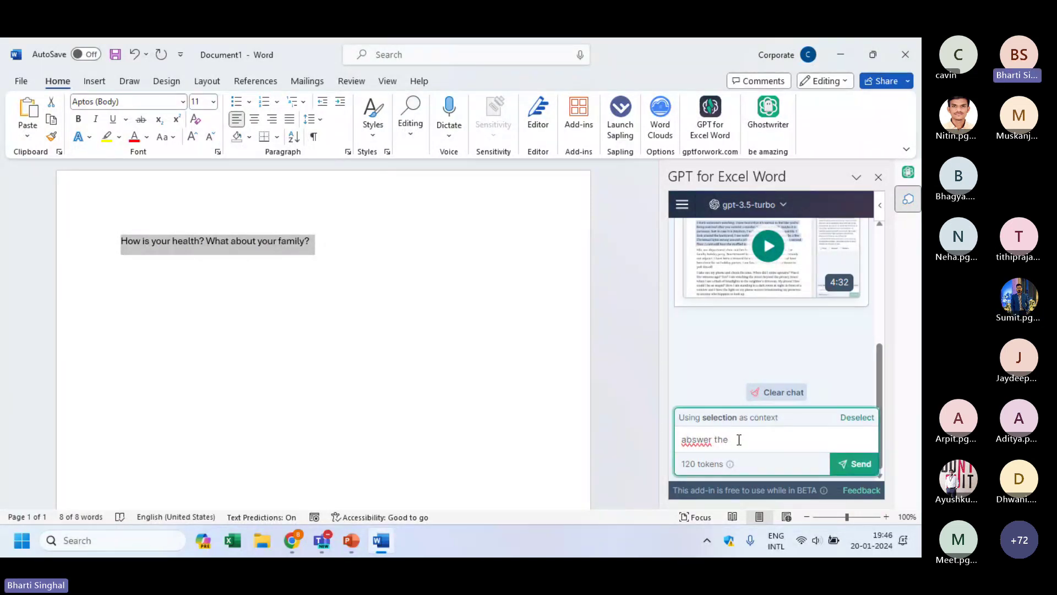
pyautogui.press('BackSpace')
pyautogui.press('BackSpace')
pyautogui.press('BackSpace')
pyautogui.press('BackSpace')
pyautogui.press('BackSpace')
pyautogui.press('BackSpace')
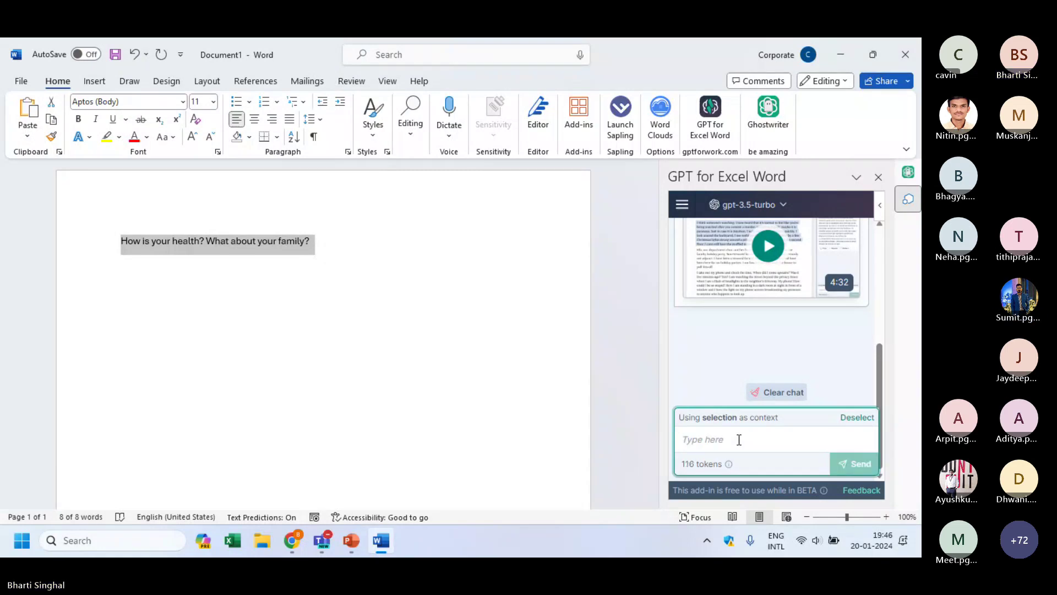
pyautogui.write('give me the r')
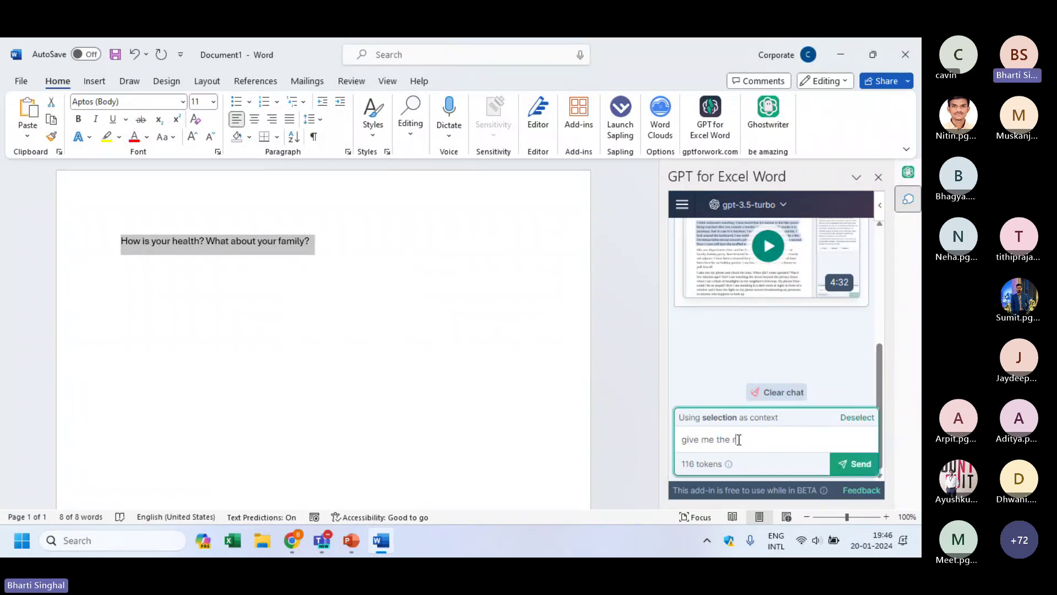
pyautogui.write('eply')
pyautogui.press('Return')
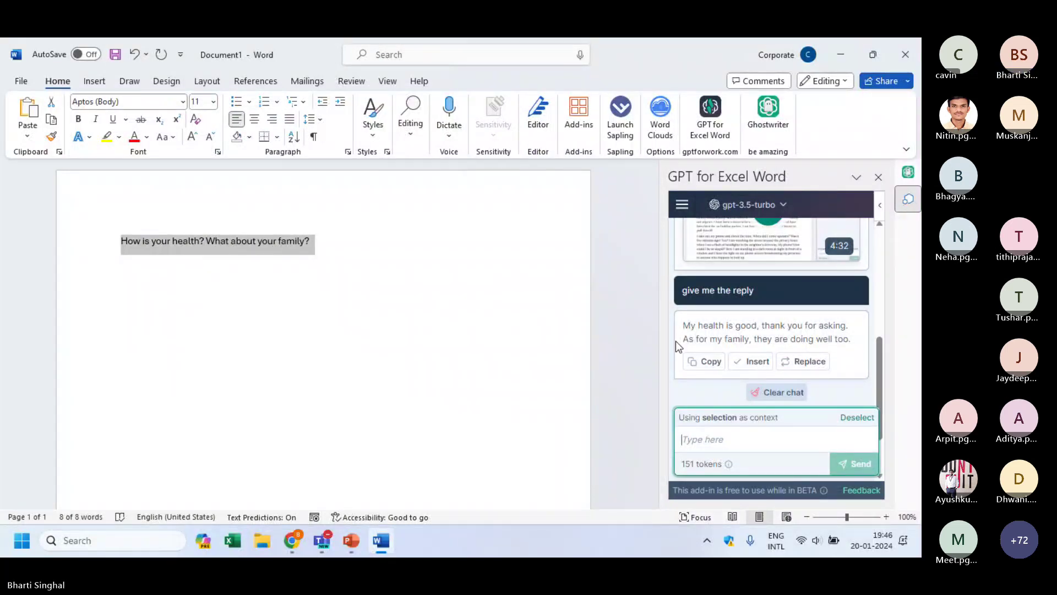
pyautogui.click(338, 236)
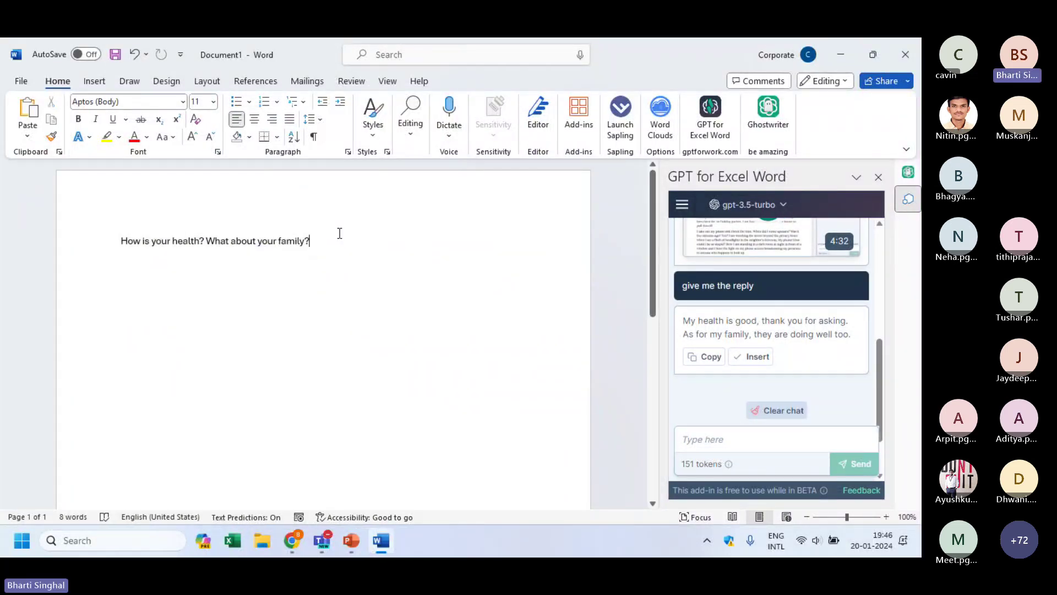
pyautogui.press('Return')
pyautogui.press('Return')
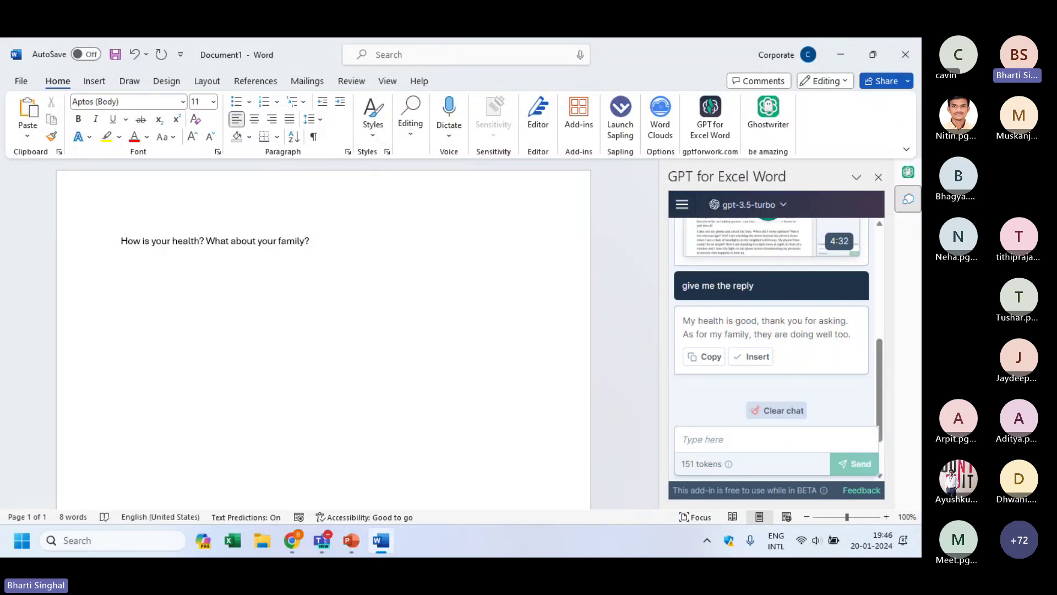
# Type 'What is the latest version of chatgpt?' on a new line and send it to the GPT add-in
pyautogui.write('What is the l')
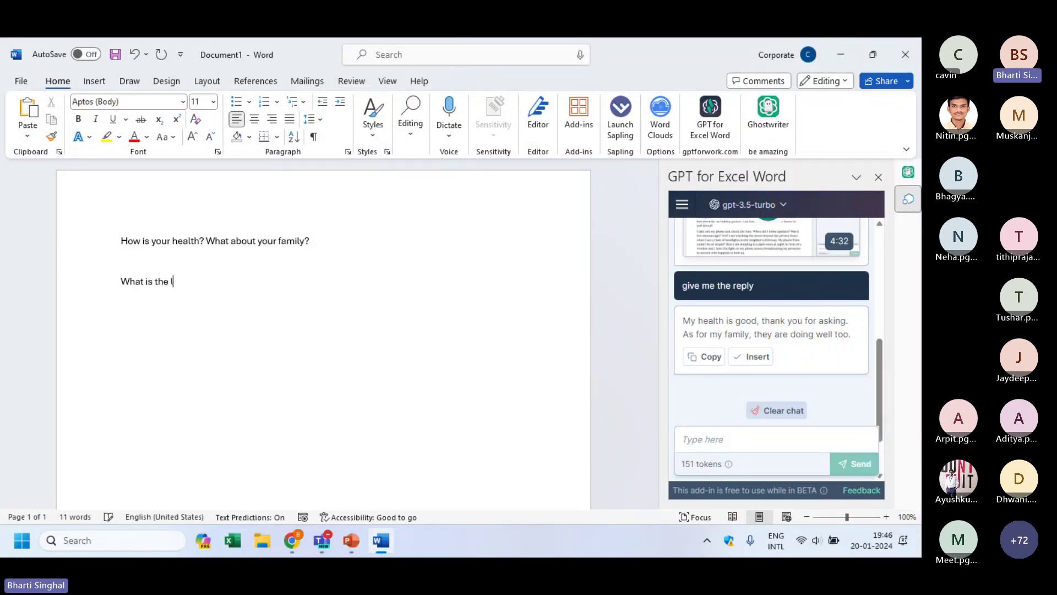
pyautogui.write('atest versi')
pyautogui.write('on of chatgp')
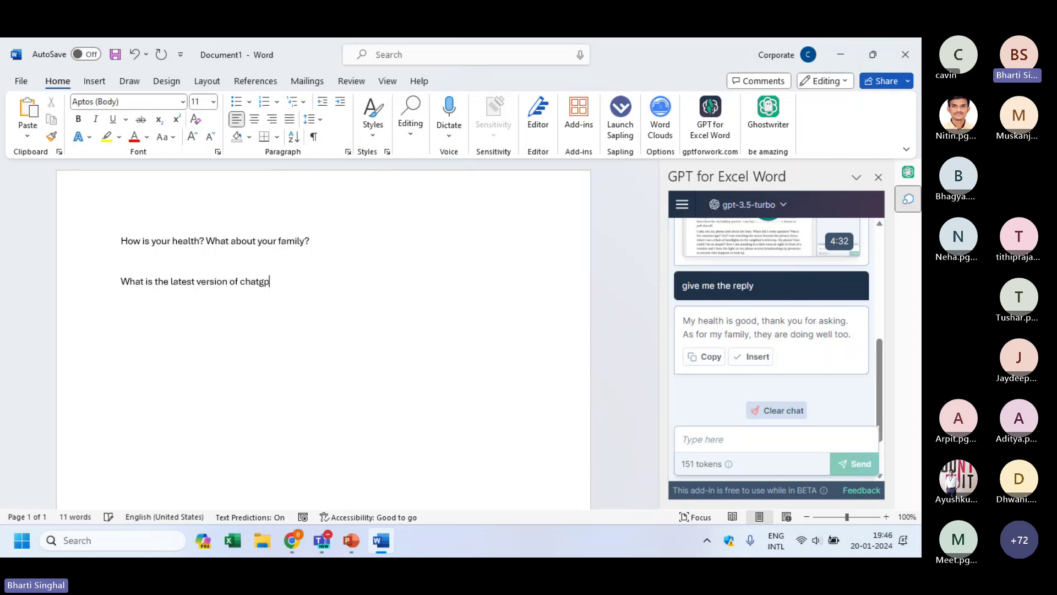
pyautogui.write('t?')
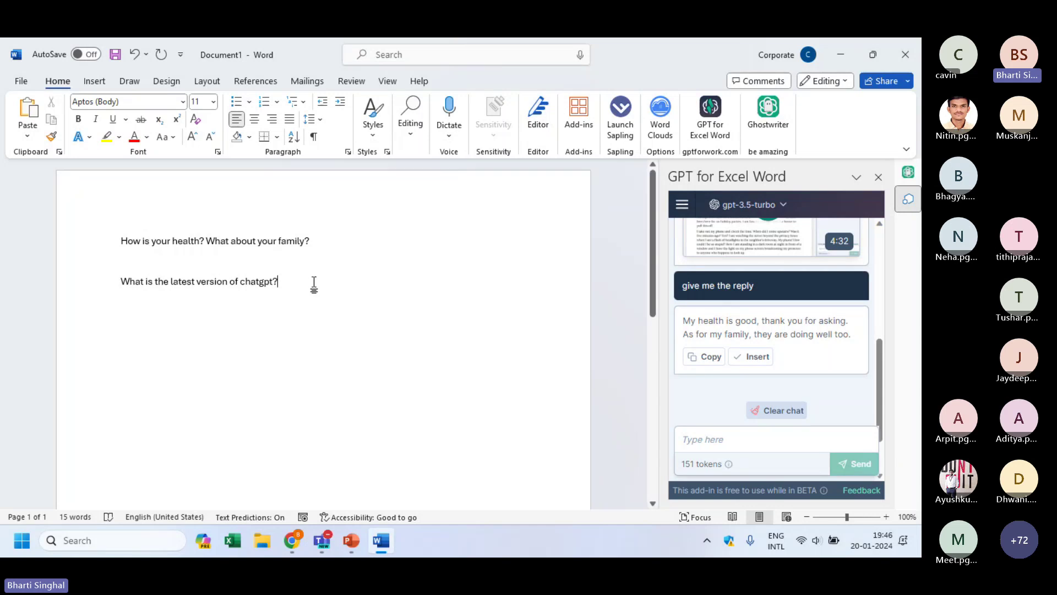
pyautogui.moveTo(314, 284); pyautogui.dragTo(120, 282)
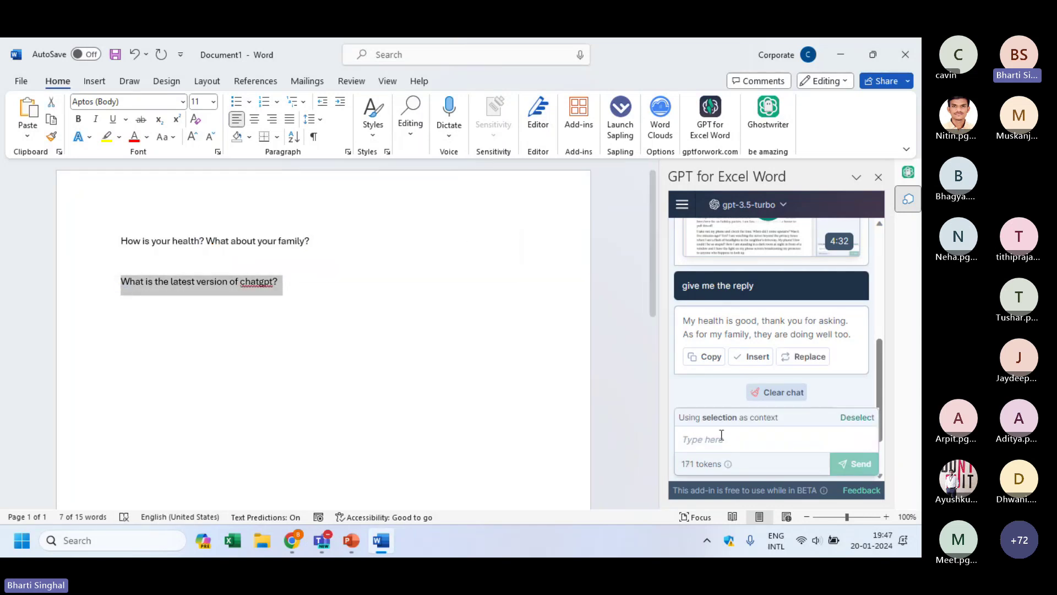
pyautogui.click(754, 440)
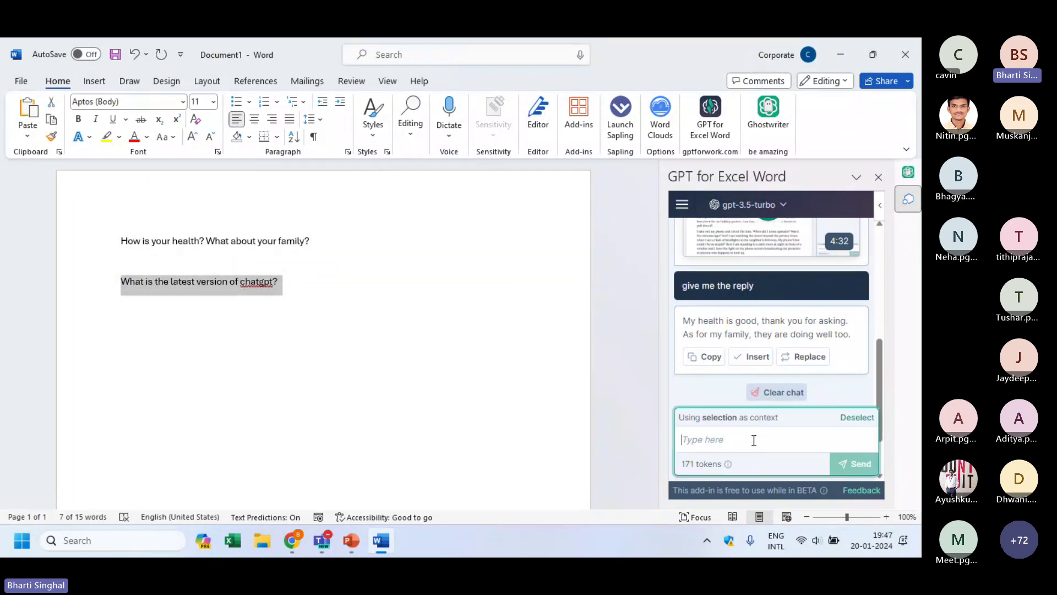
pyautogui.write('What is the latest version of chatgpt?')
pyautogui.click(855, 467)
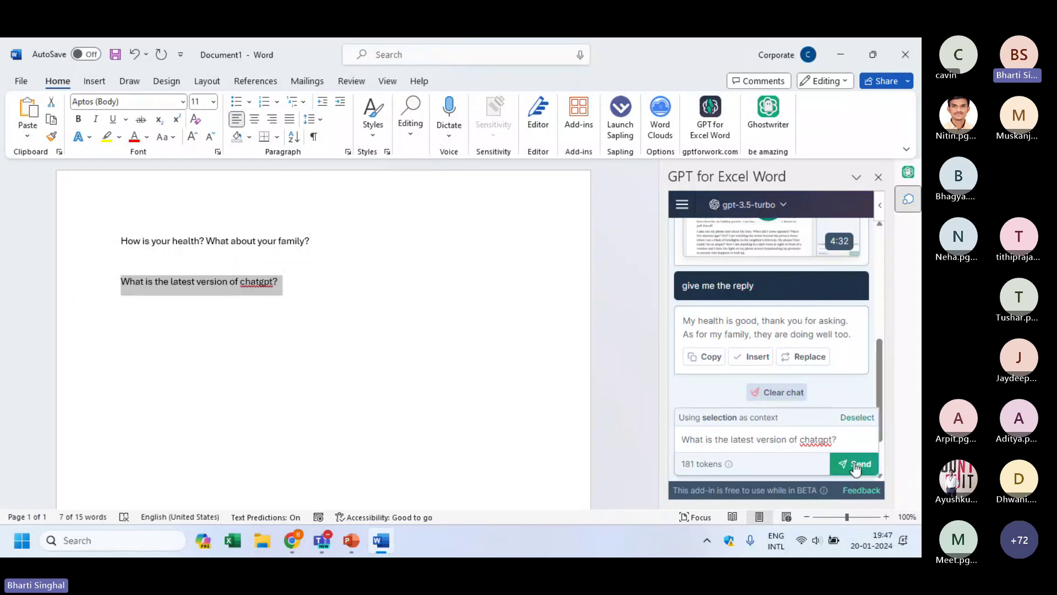
pyautogui.click(855, 467)
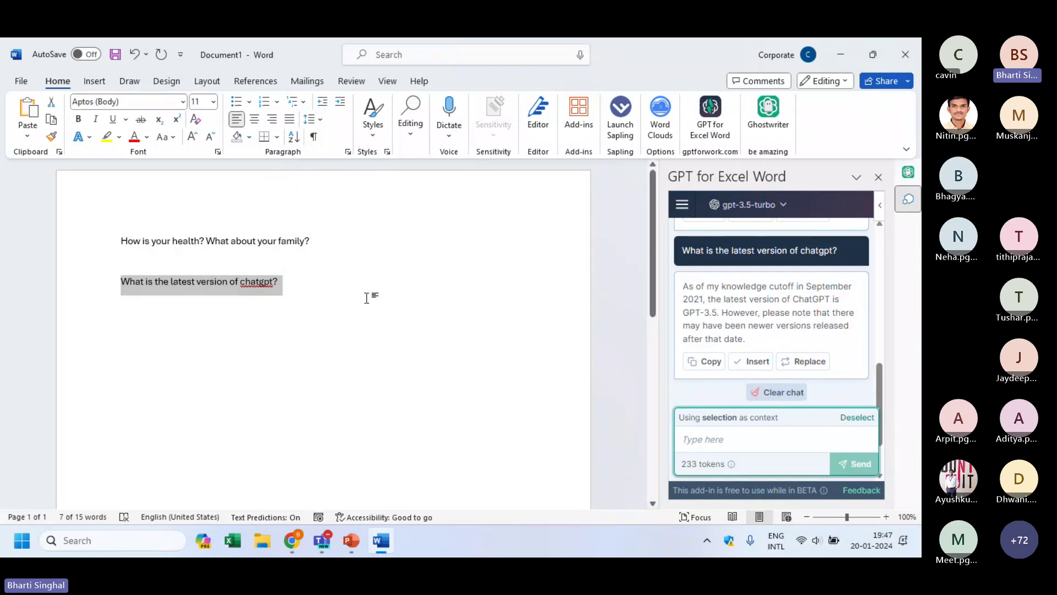
pyautogui.click(310, 240)
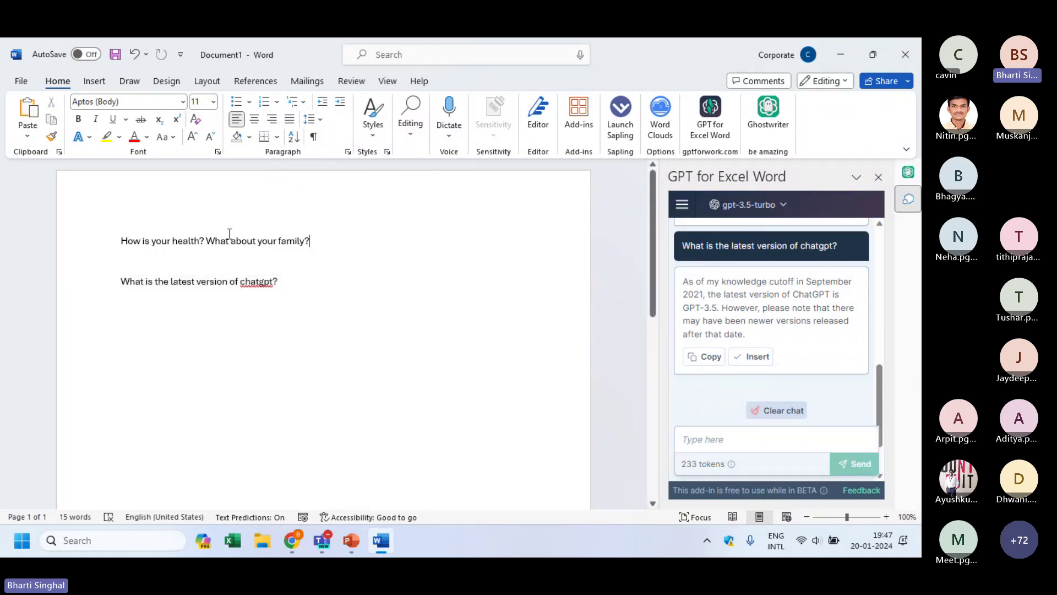
pyautogui.tripleClick(230, 237)
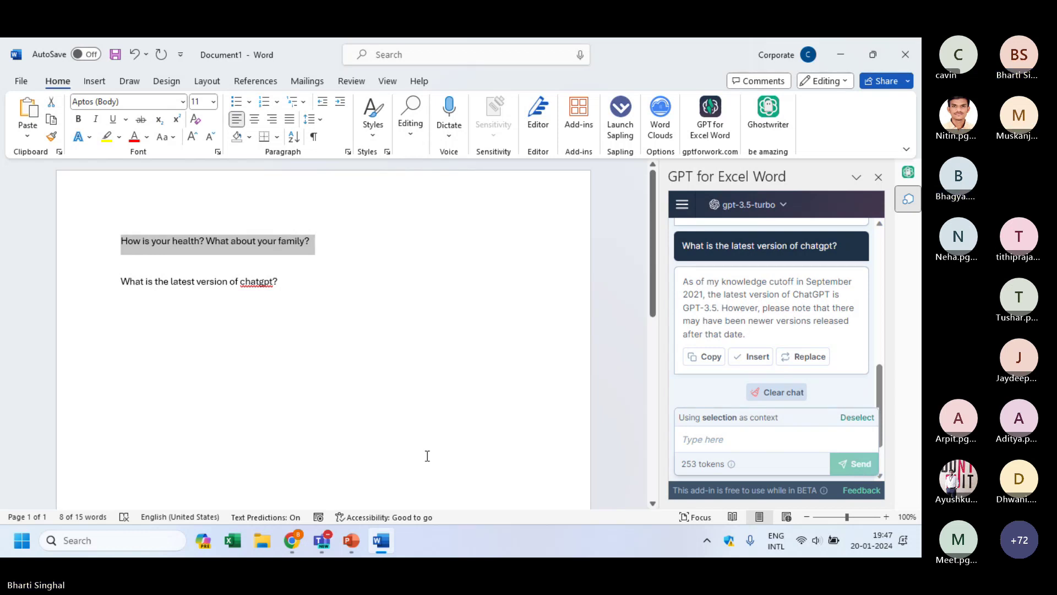
pyautogui.click(354, 548)
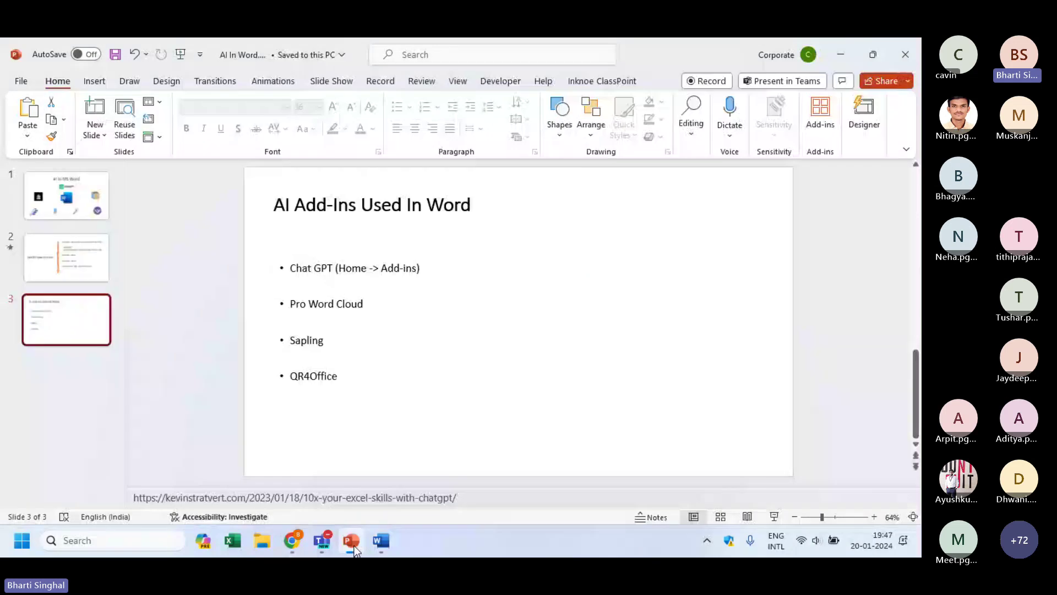
pyautogui.click(381, 540)
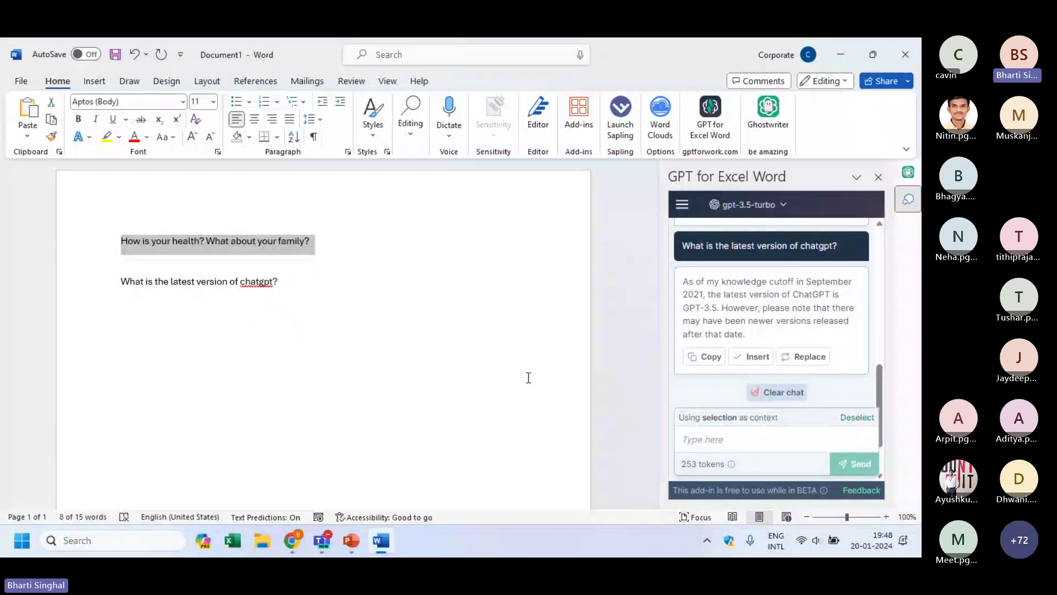
pyautogui.click(322, 540)
# Mute all attendees in the Teams meeting, then return to the Word document
pyautogui.click(275, 449)
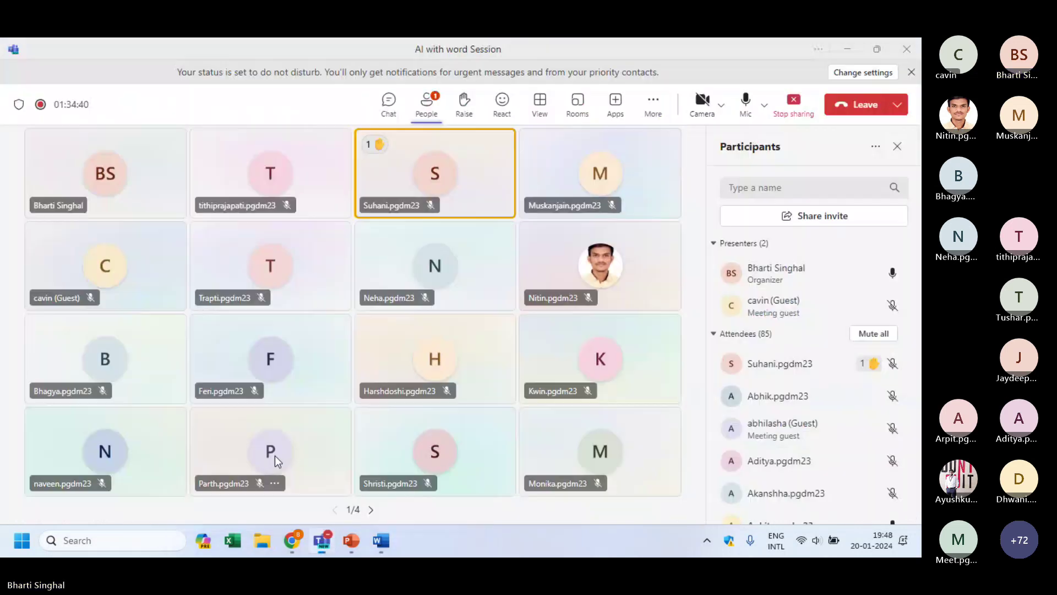
pyautogui.click(869, 333)
pyautogui.click(562, 307)
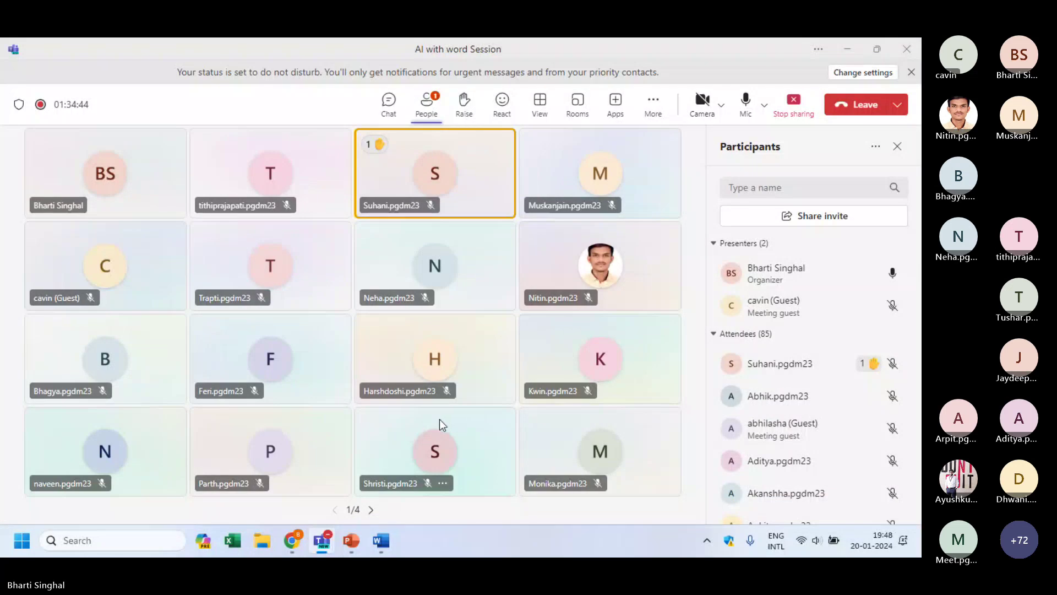
pyautogui.click(391, 537)
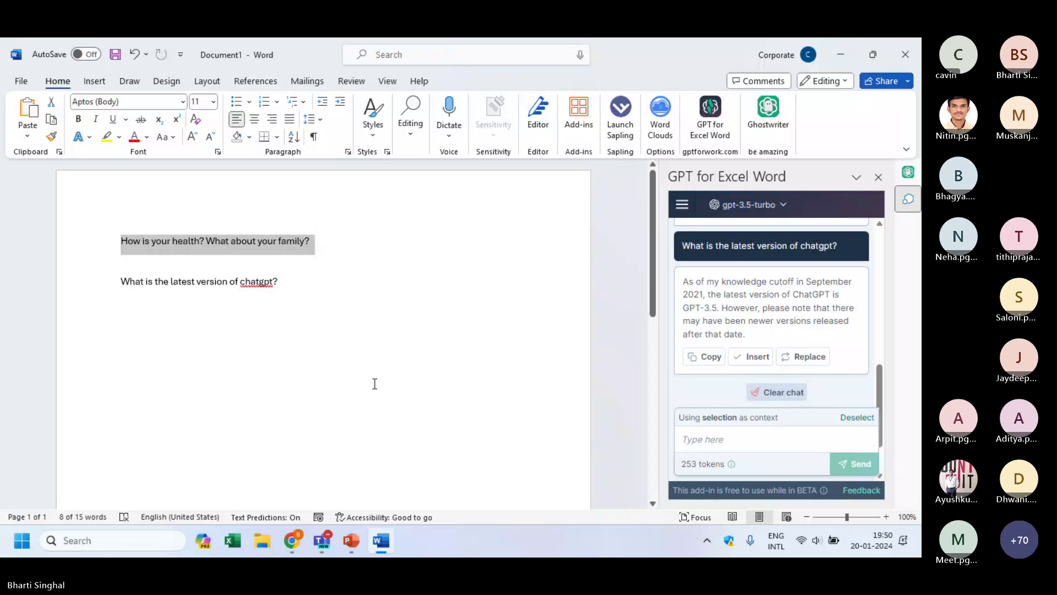
# Bring Word to the front and close the Ghostwriter pane
pyautogui.click(384, 543)
pyautogui.click(381, 541)
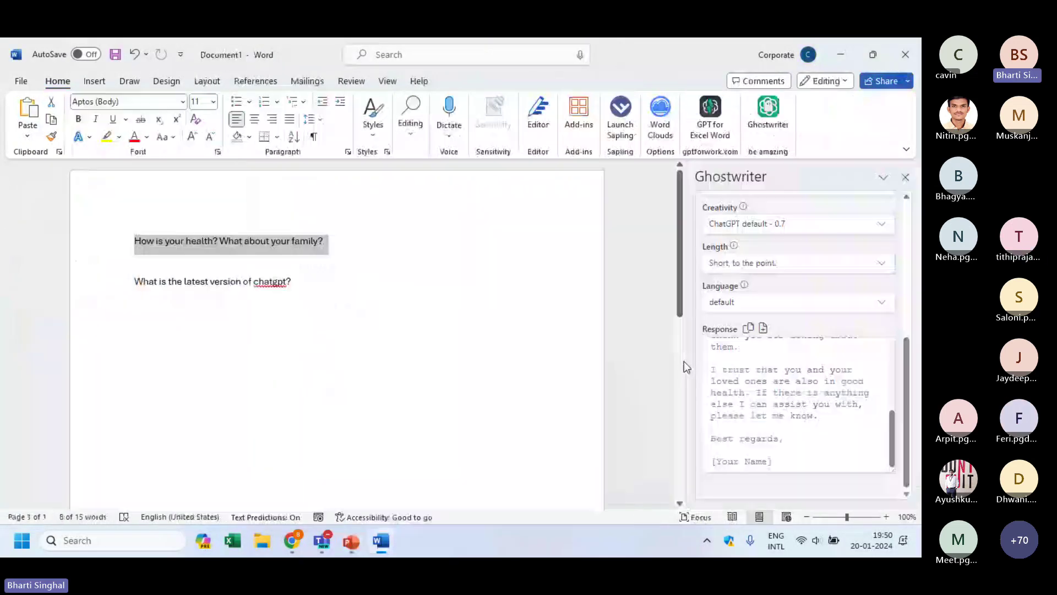
pyautogui.click(905, 176)
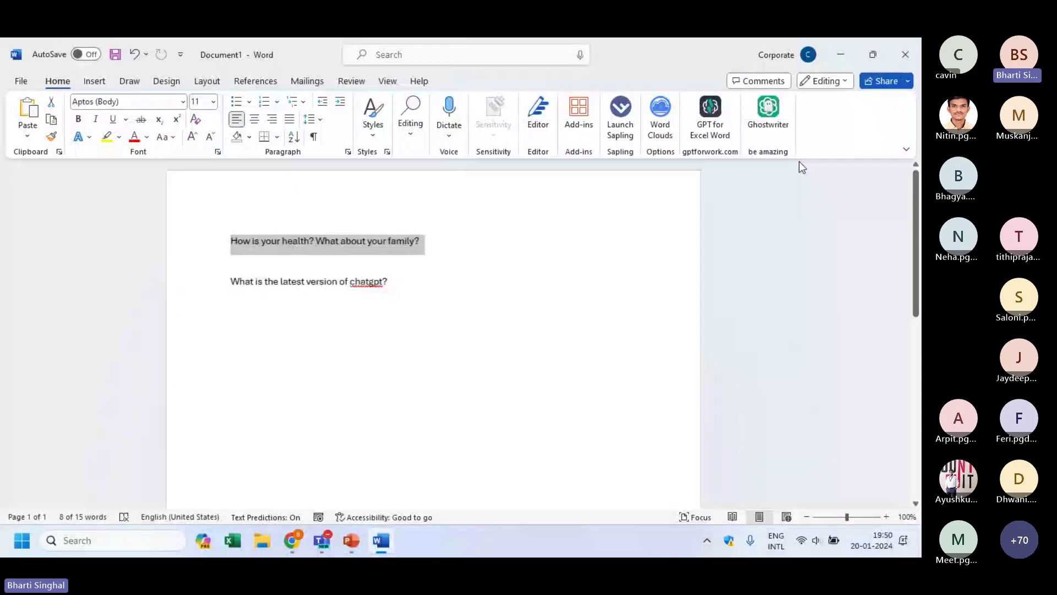
# Search the add-ins store for 'sapling' and add Sapling Grammar Checker, accepting its terms
pyautogui.click(579, 116)
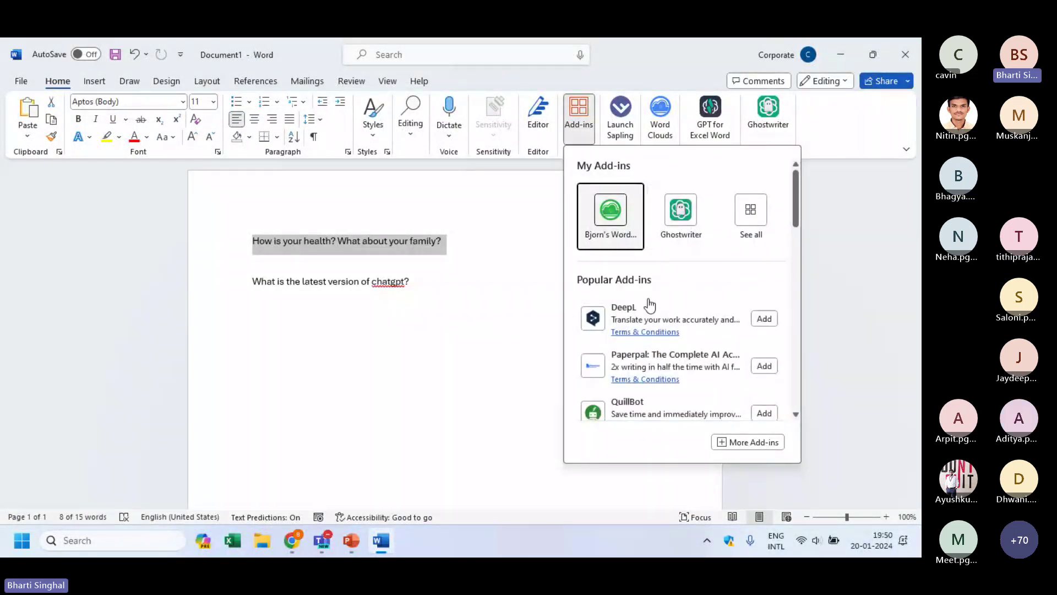
pyautogui.click(761, 443)
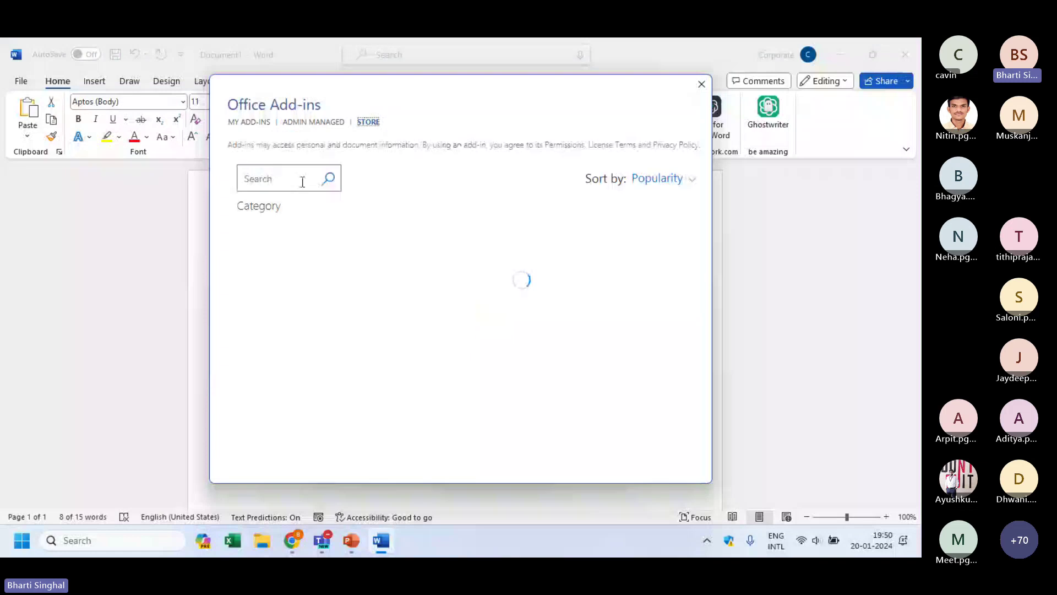
pyautogui.click(303, 179)
pyautogui.write('saplin')
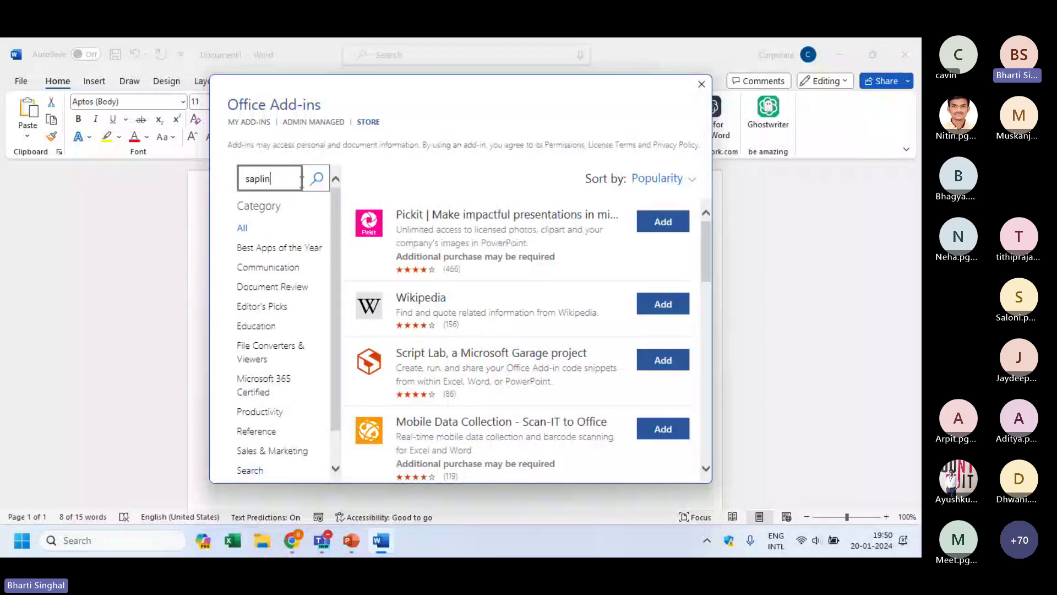
pyautogui.write('g')
pyautogui.press('Return')
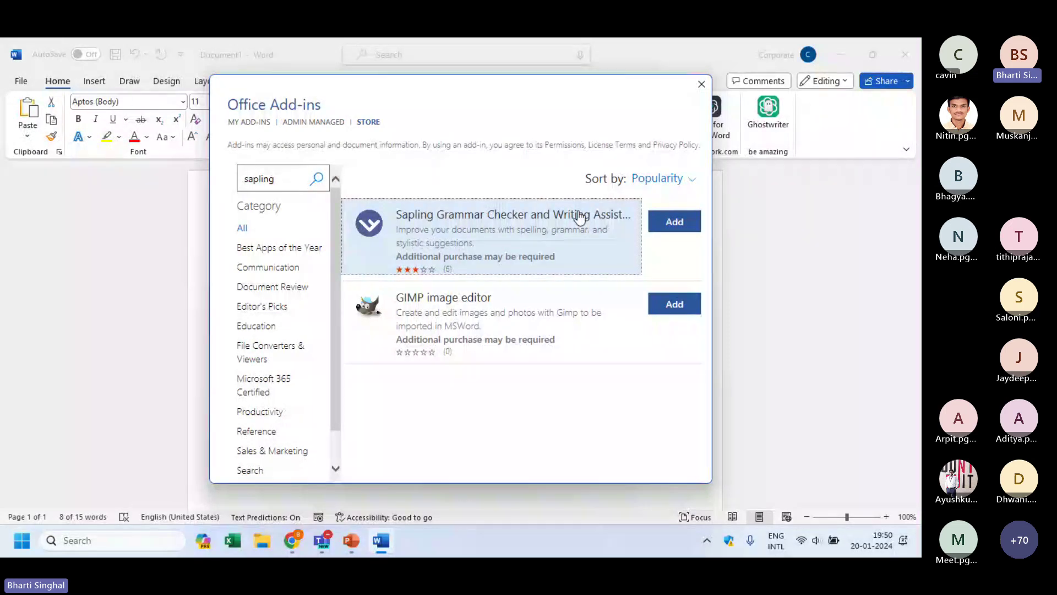
pyautogui.click(685, 223)
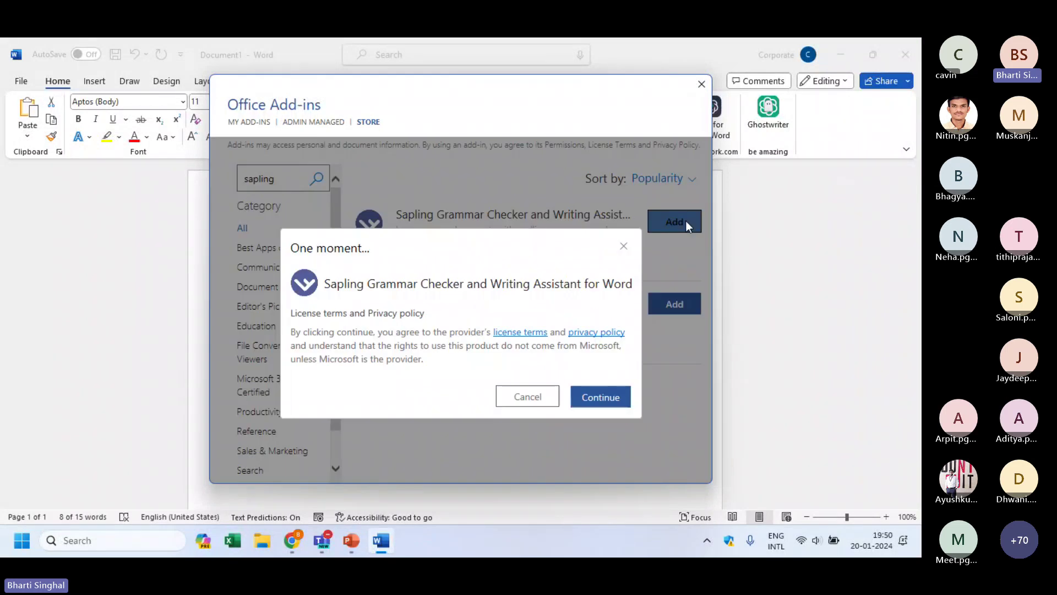
pyautogui.click(606, 320)
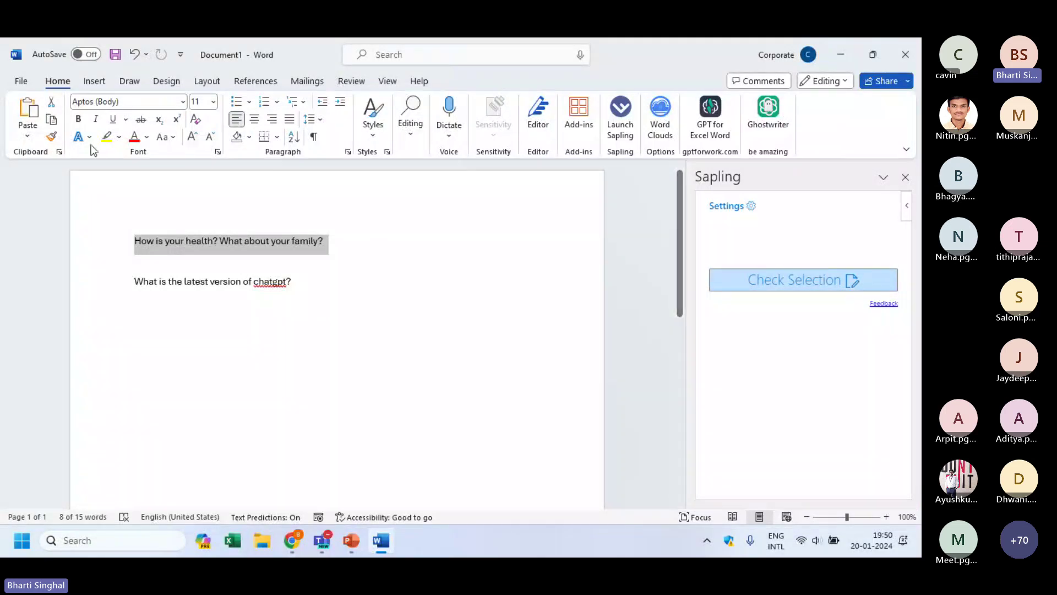
# Remove 'is' and 'family' from the first line of text
pyautogui.click(817, 285)
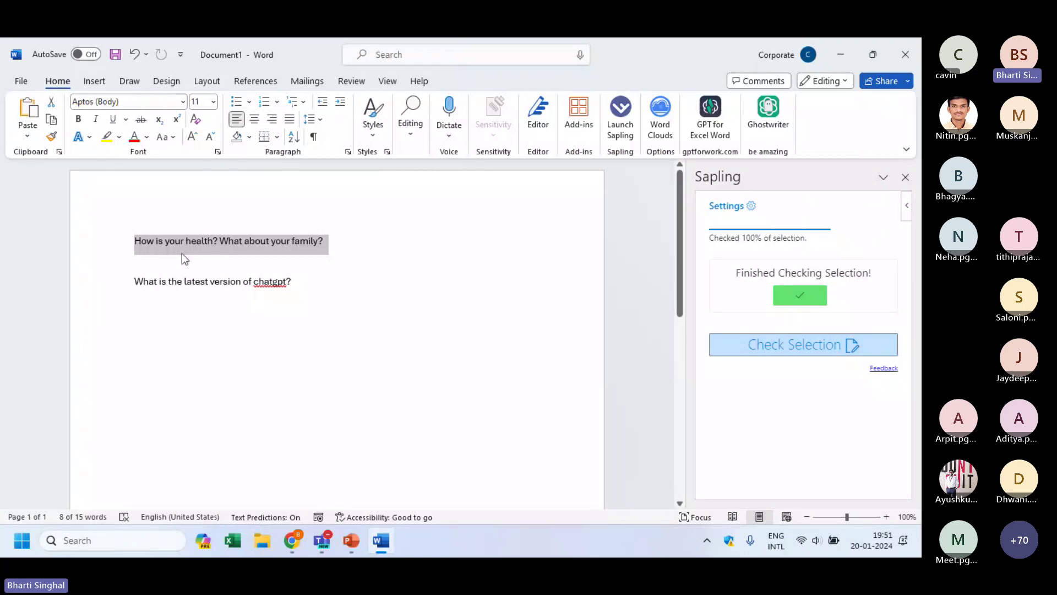
pyautogui.click(165, 242)
pyautogui.press('BackSpace')
pyautogui.press('BackSpace')
pyautogui.press('BackSpace')
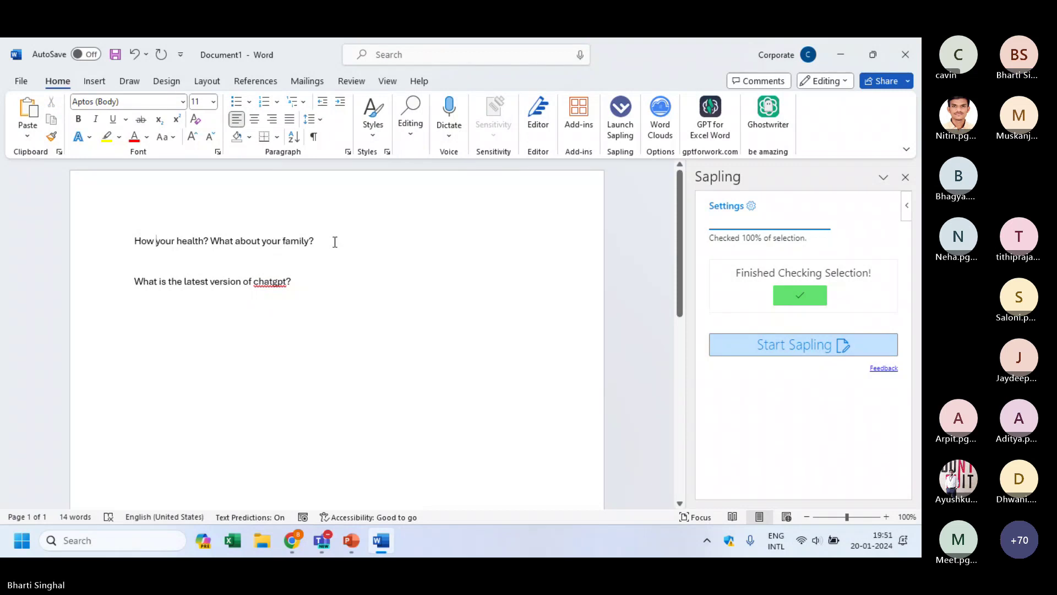
pyautogui.click(311, 240)
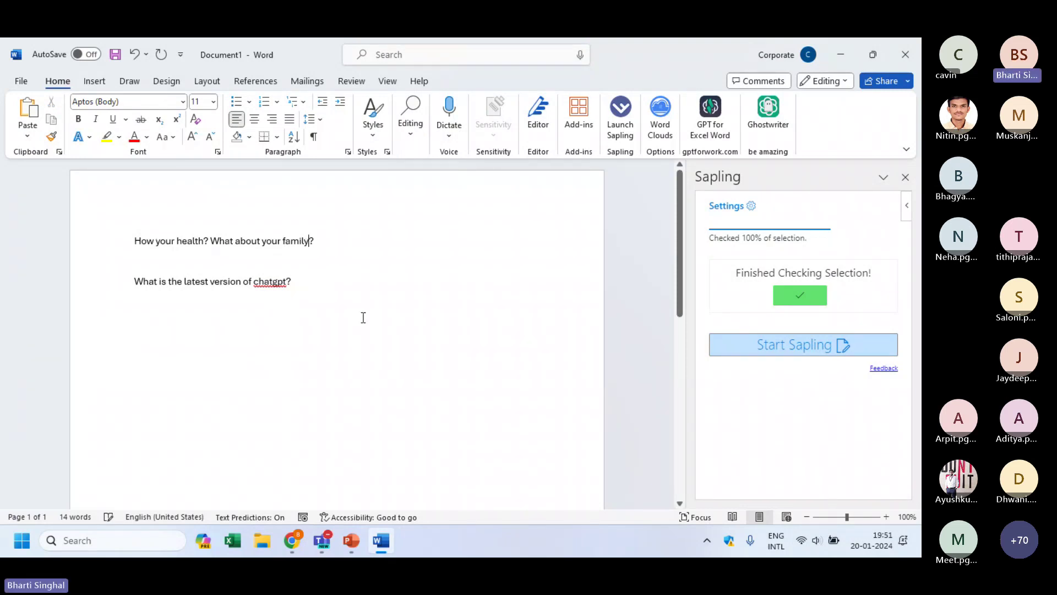
pyautogui.press('BackSpace')
pyautogui.press('BackSpace')
pyautogui.press('BackSpace')
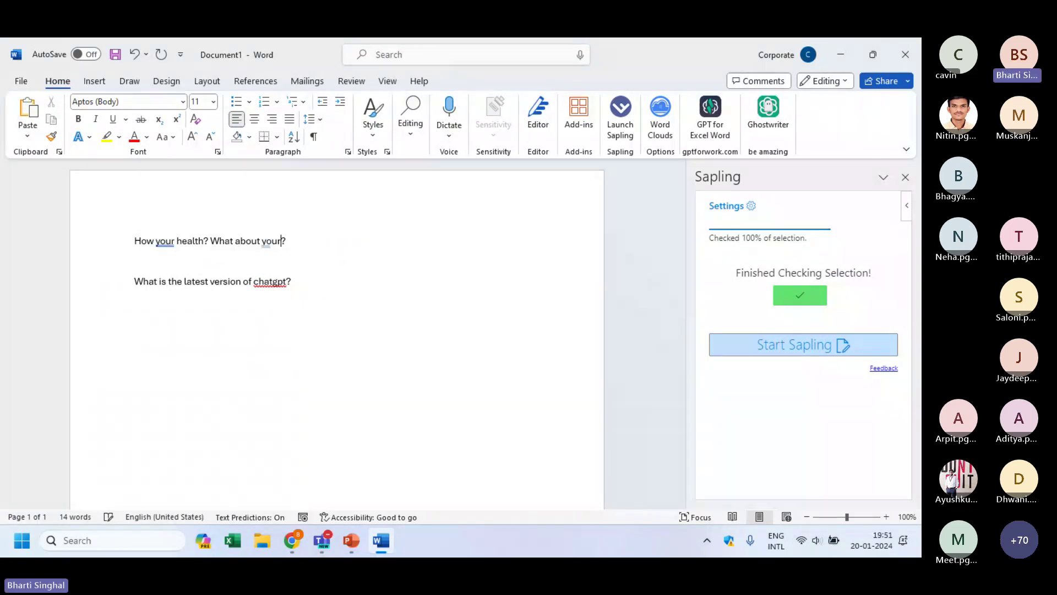
# Check the first line with Sapling and accept both suggestions, restoring 'is your' and changing 'your' to 'you'
pyautogui.click(104, 240)
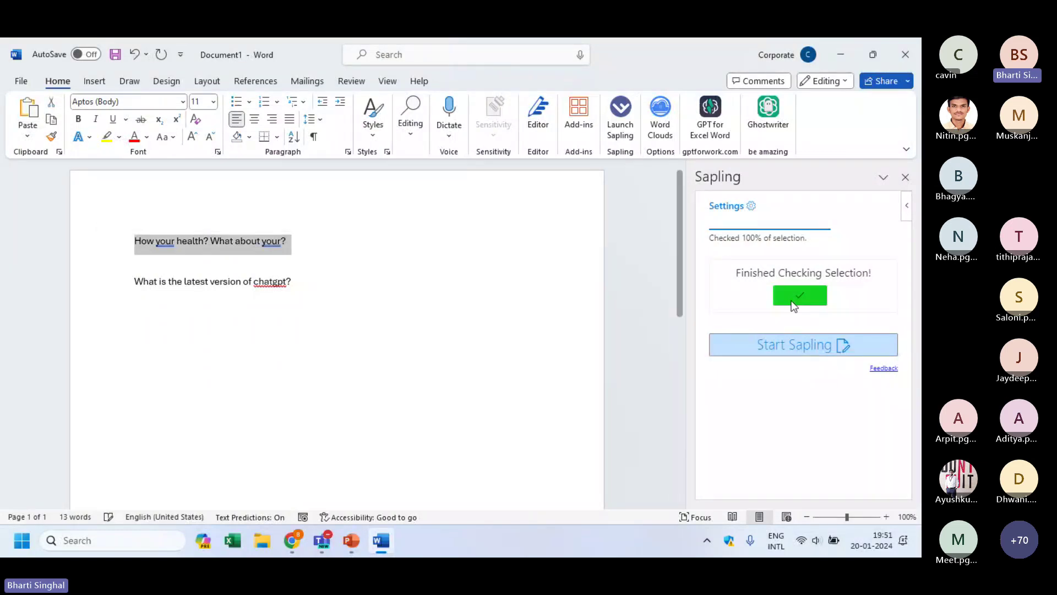
pyautogui.click(797, 344)
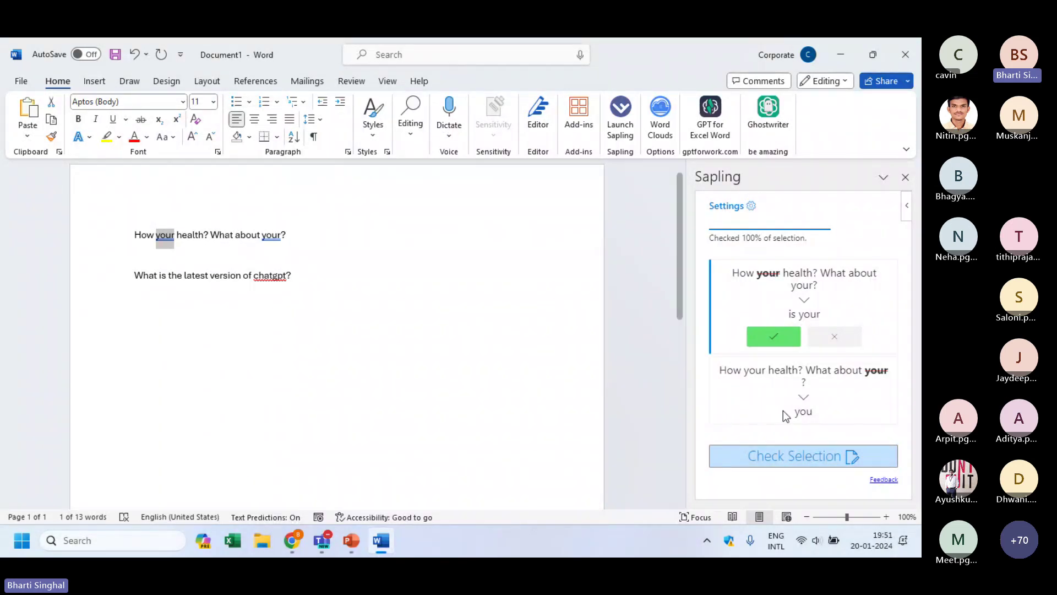
pyautogui.click(782, 339)
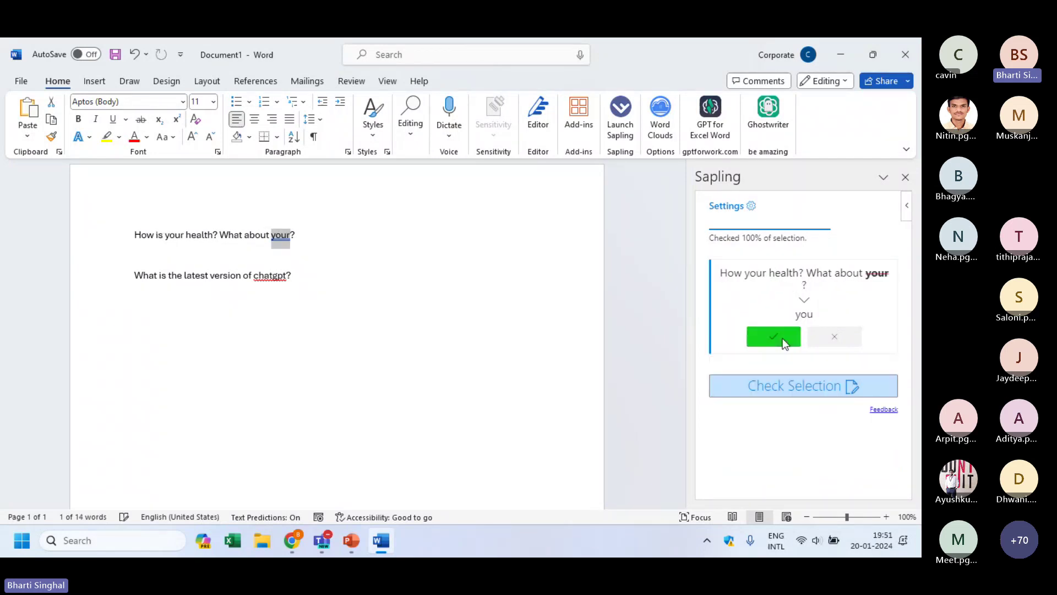
pyautogui.click(782, 338)
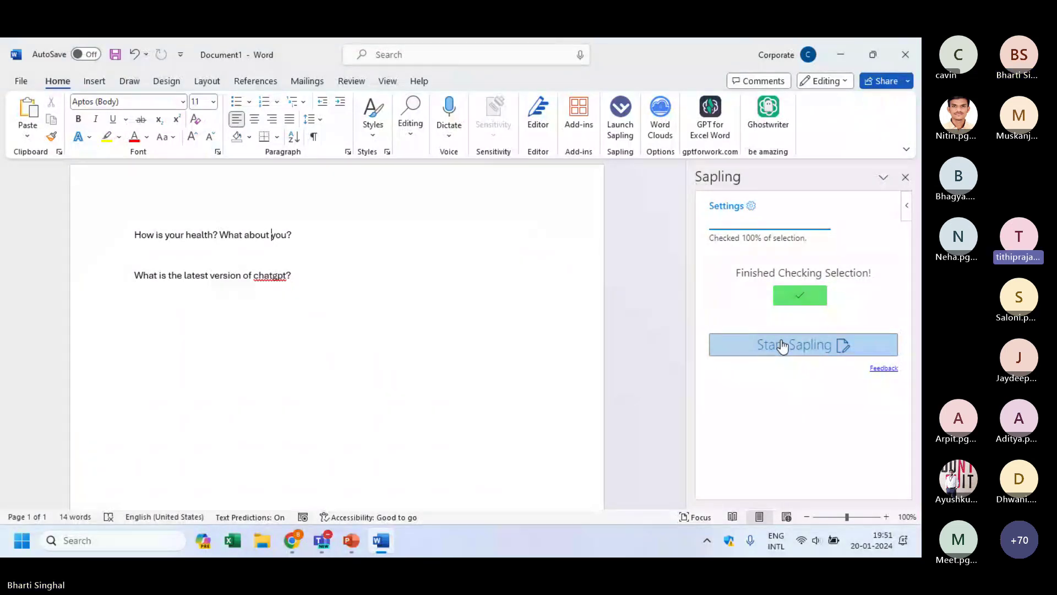
# Close the AI In Word presentation in PowerPoint without saving
pyautogui.click(345, 545)
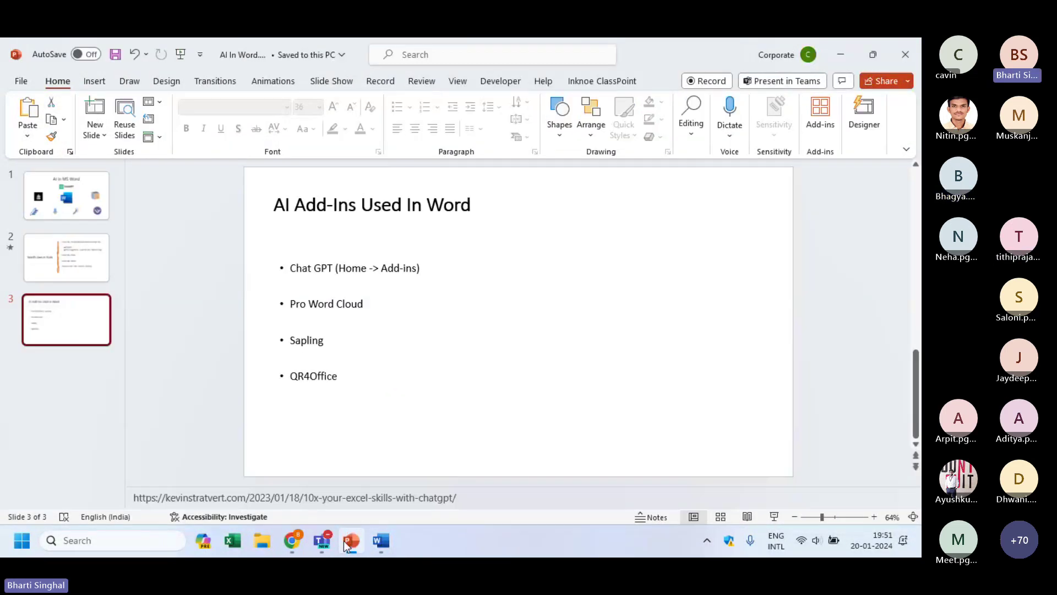
pyautogui.click(381, 541)
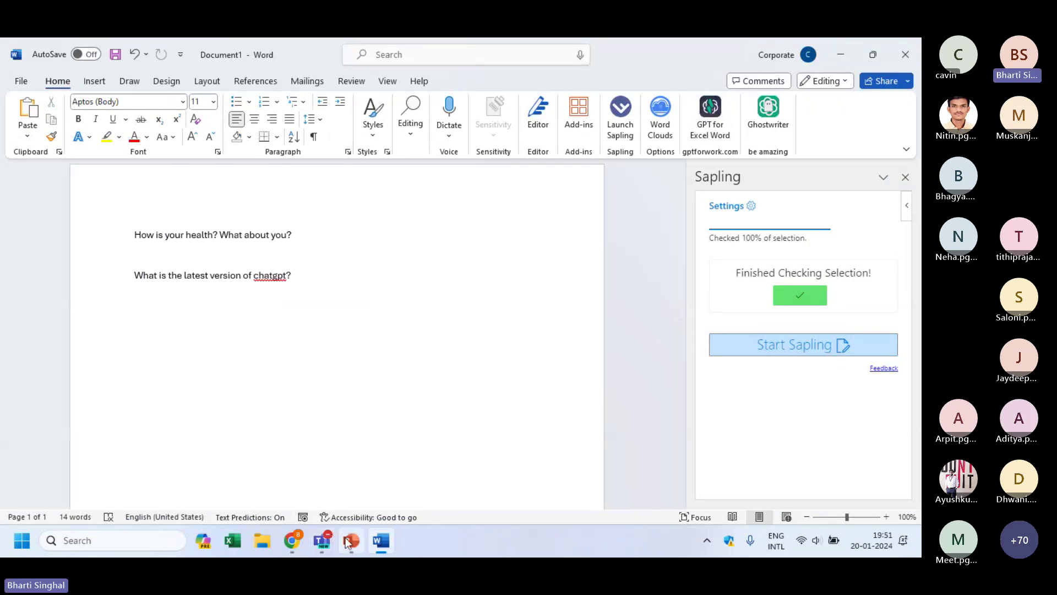
pyautogui.click(351, 541)
pyautogui.click(906, 54)
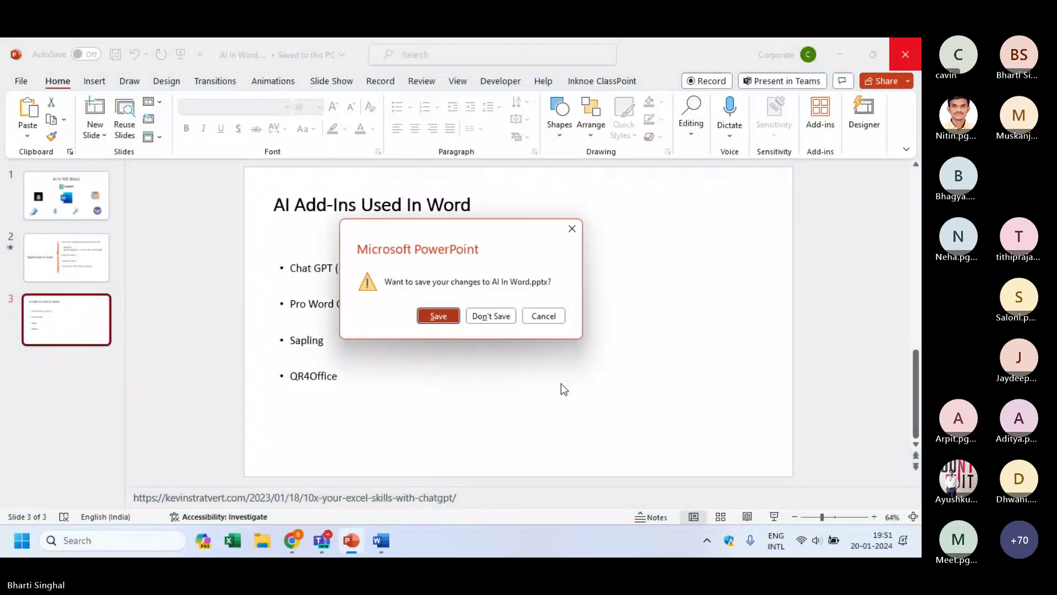
pyautogui.click(501, 317)
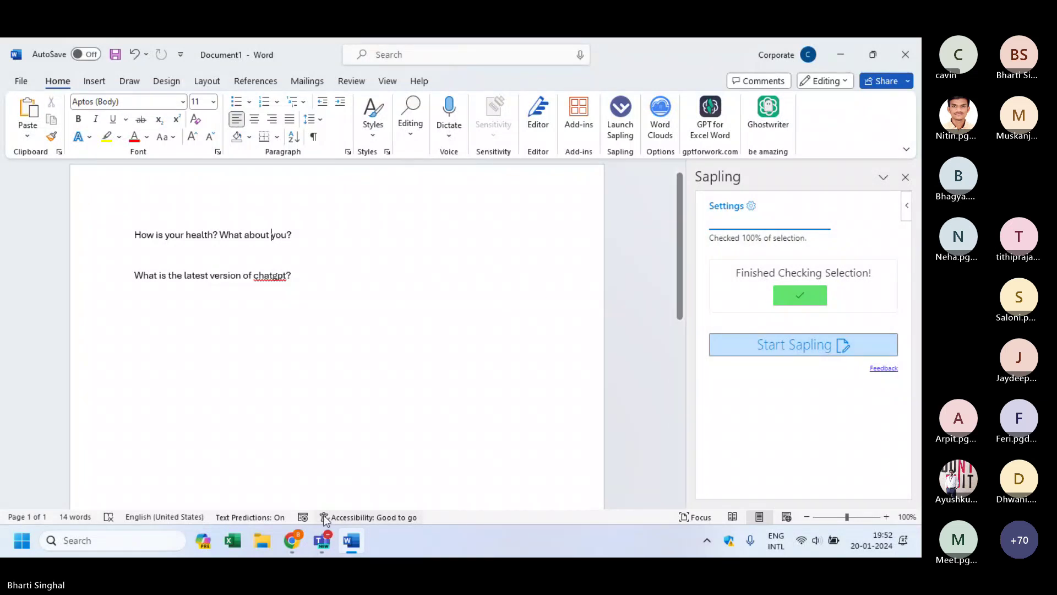
# Show the thumbnails of the open Teams meeting windows
pyautogui.click(325, 541)
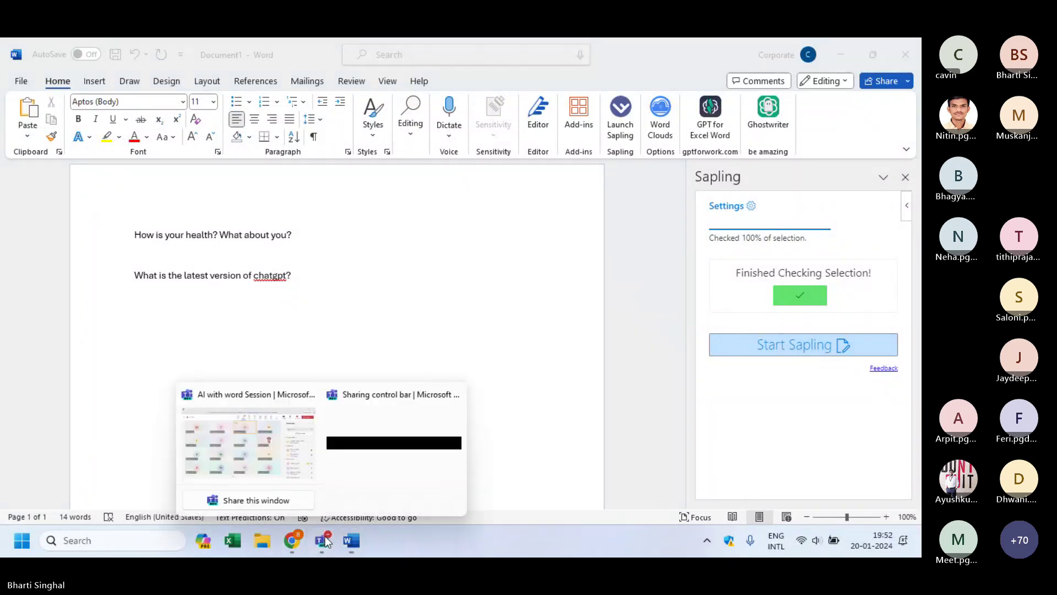
# Admit the waiting lobby guest from the Teams Participants list, then go back to Word
pyautogui.click(248, 441)
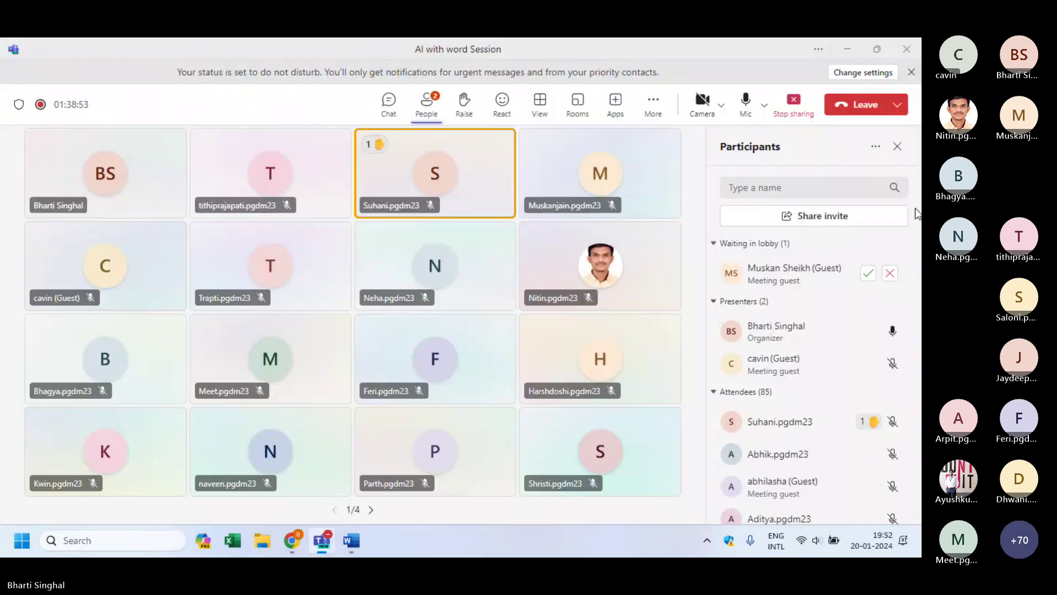
pyautogui.click(870, 276)
pyautogui.click(352, 540)
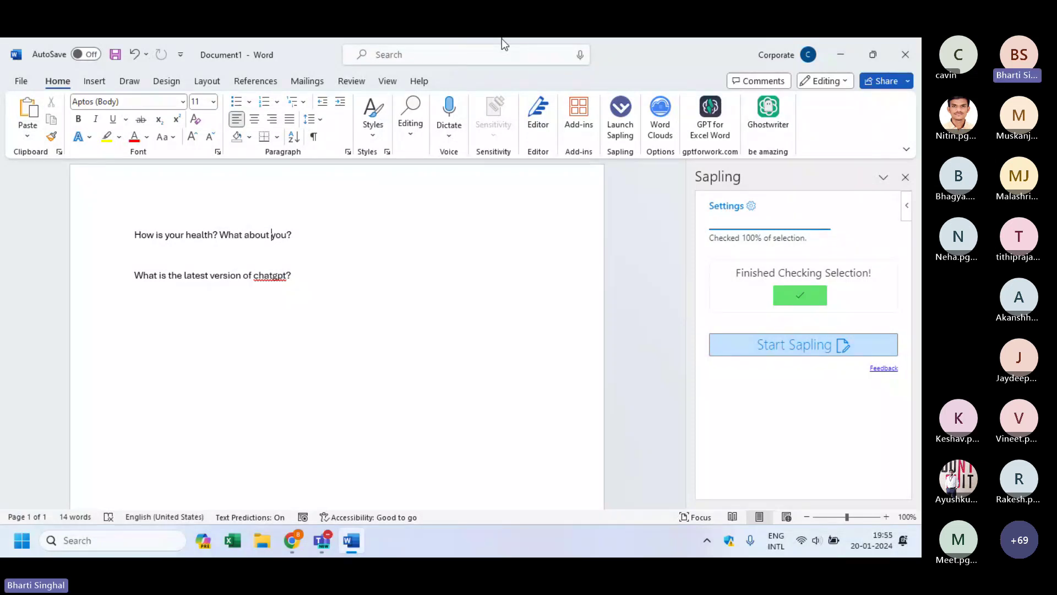
# Close the Sapling pane and delete both lines so the page is blank
pyautogui.click(905, 177)
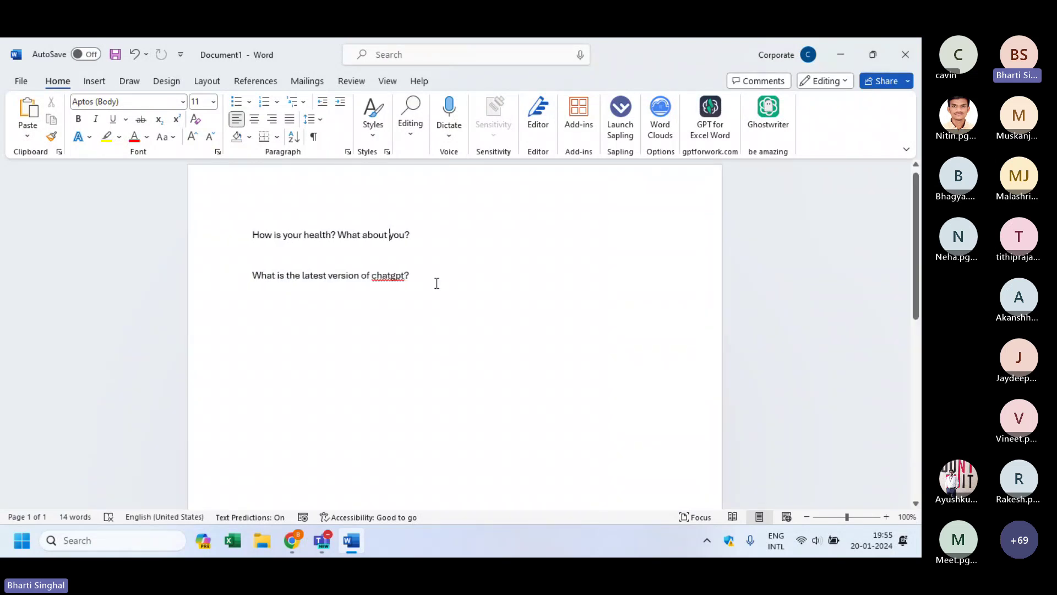
pyautogui.tripleClick(205, 215)
pyautogui.press('Delete')
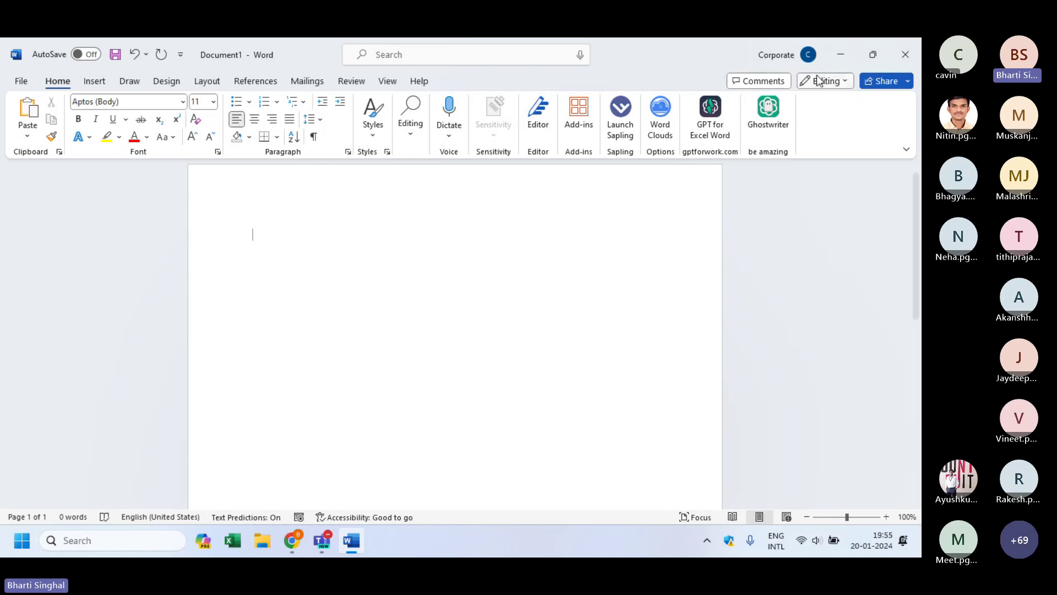
# Search the Office add-ins store for 'QR' and add QR4Office, accepting its licence terms
pyautogui.click(579, 113)
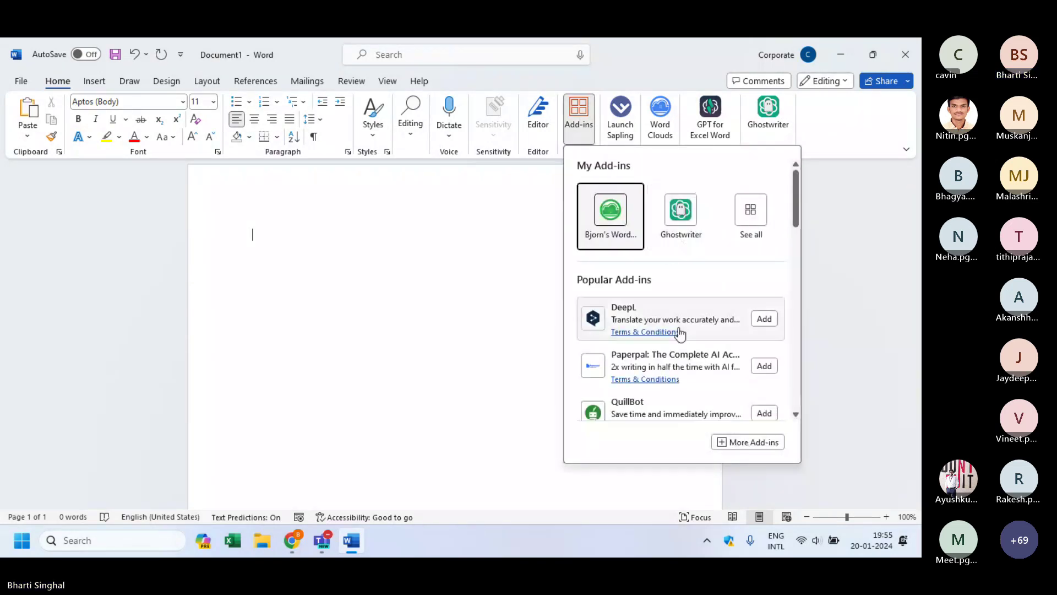
pyautogui.click(752, 442)
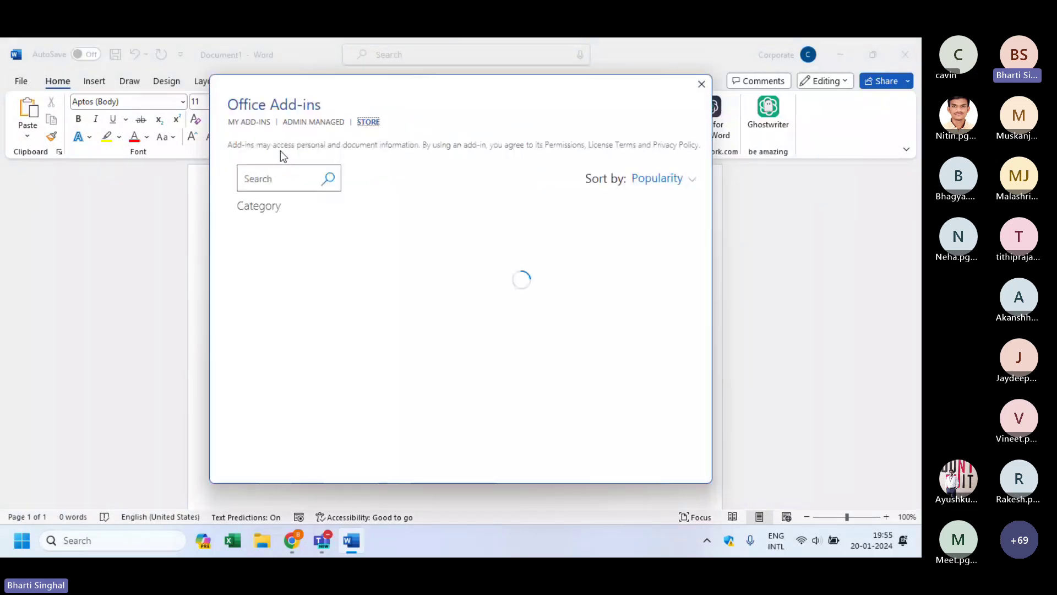
pyautogui.write('QR')
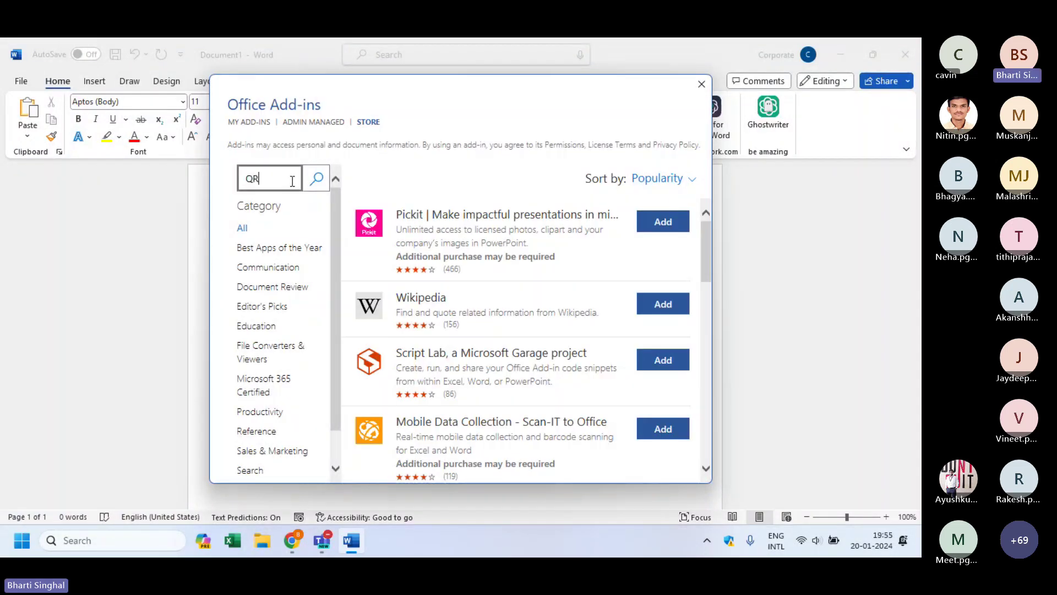
pyautogui.press('Return')
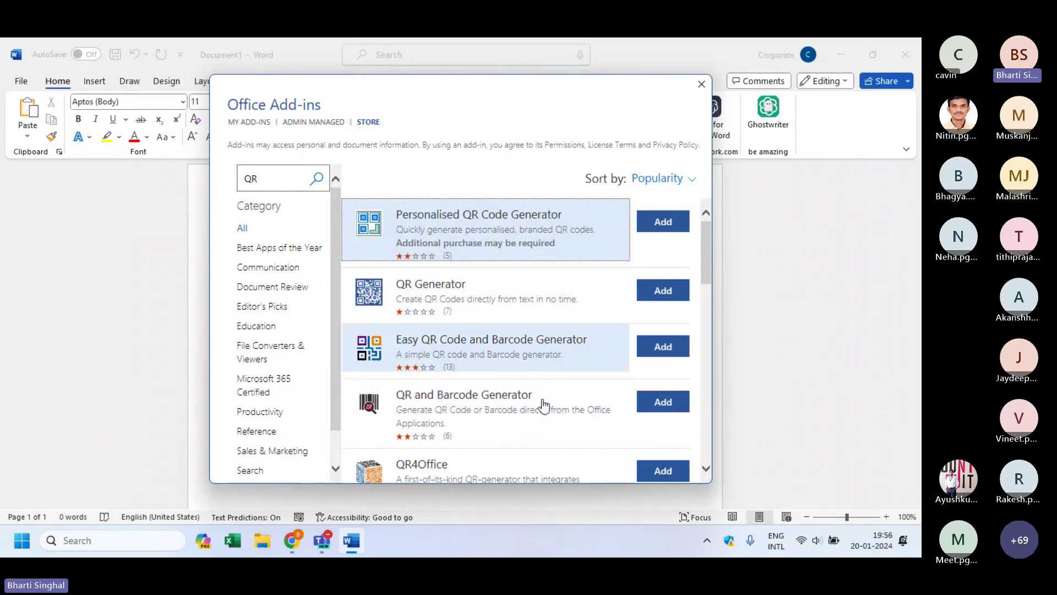
pyautogui.moveTo(707, 249); pyautogui.dragTo(712, 285)
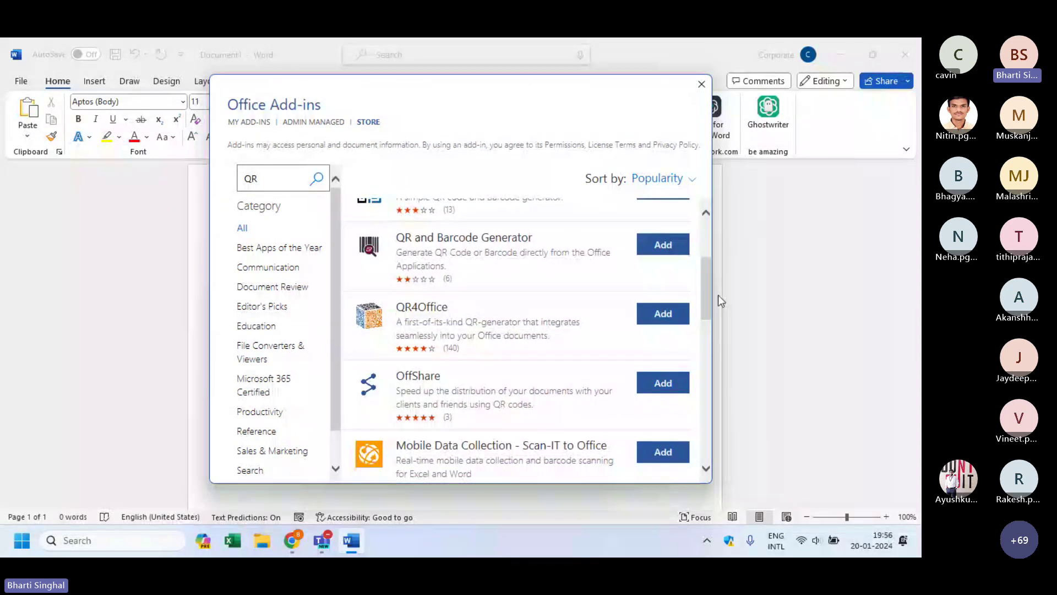
pyautogui.click(663, 314)
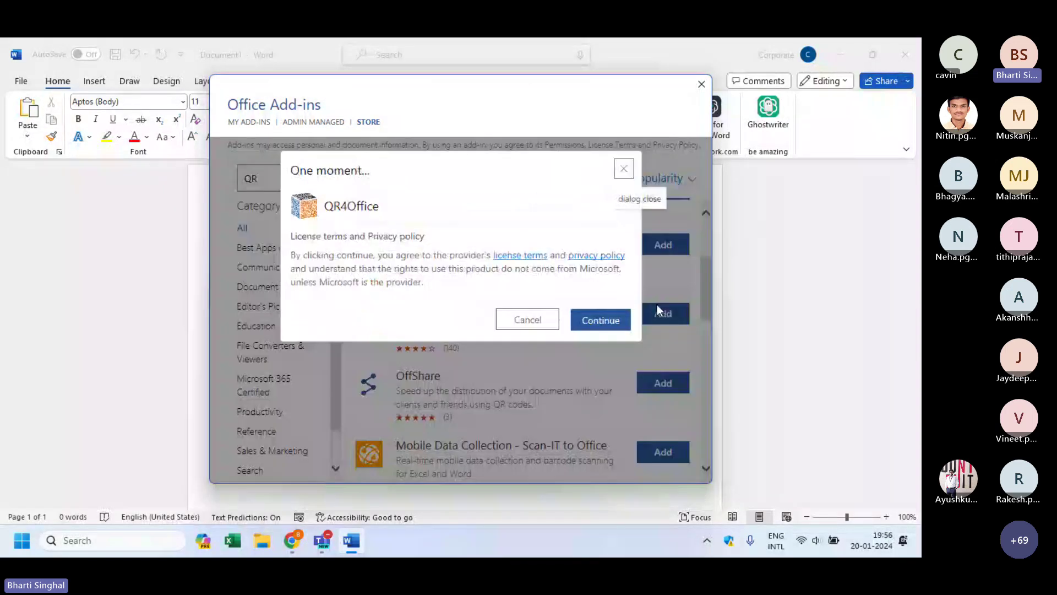
pyautogui.click(592, 327)
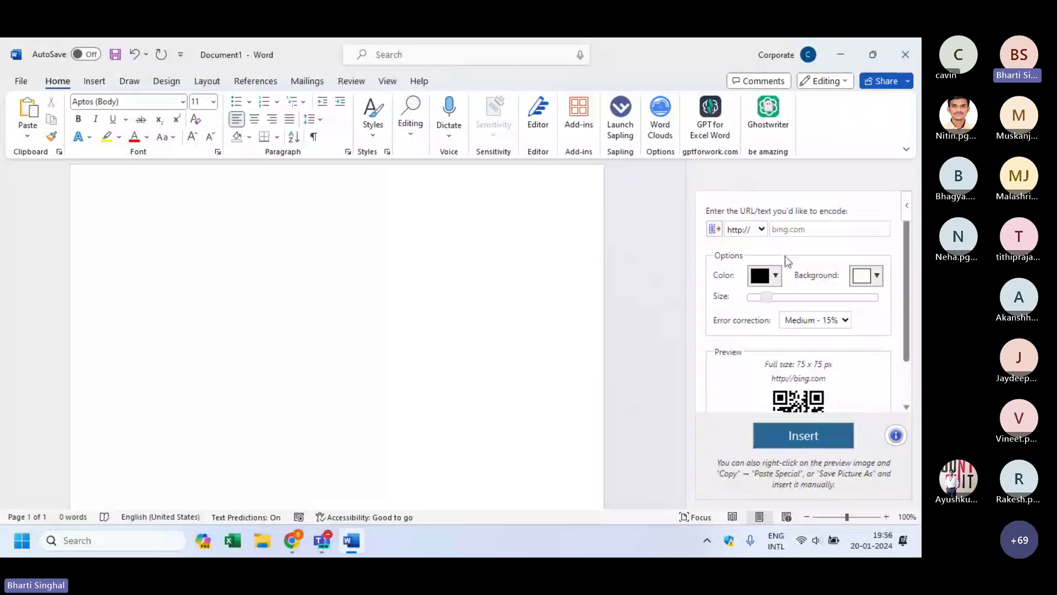
pyautogui.click(797, 226)
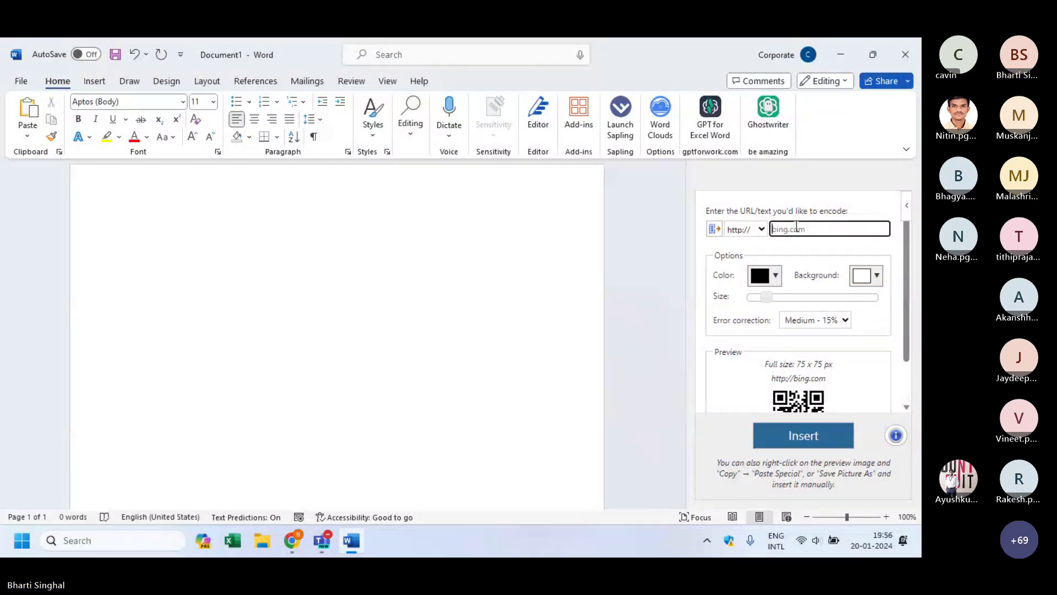
pyautogui.click(761, 230)
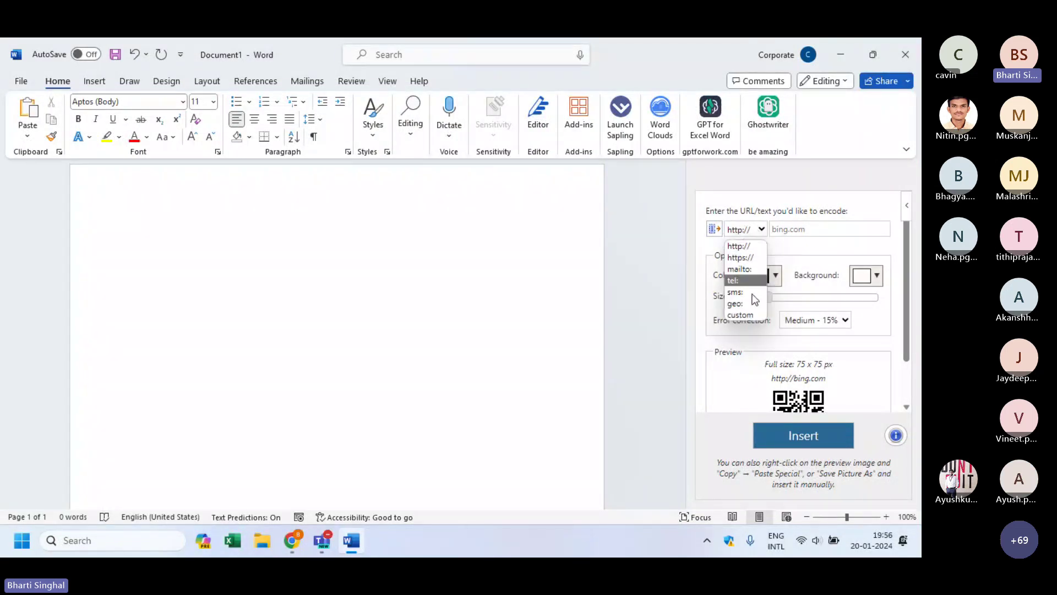
pyautogui.click(833, 246)
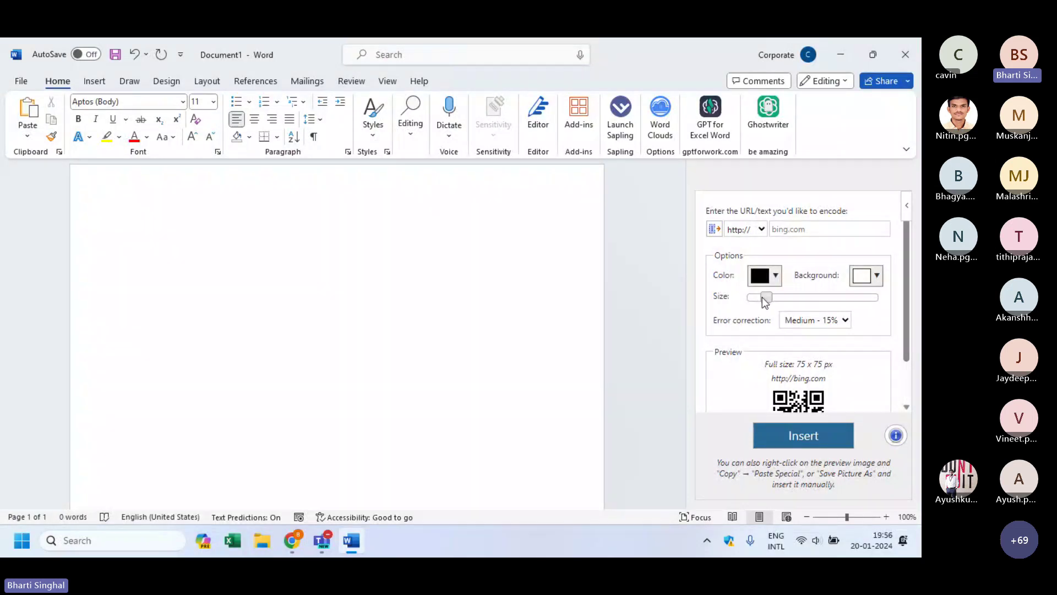
pyautogui.moveTo(762, 296); pyautogui.dragTo(776, 299)
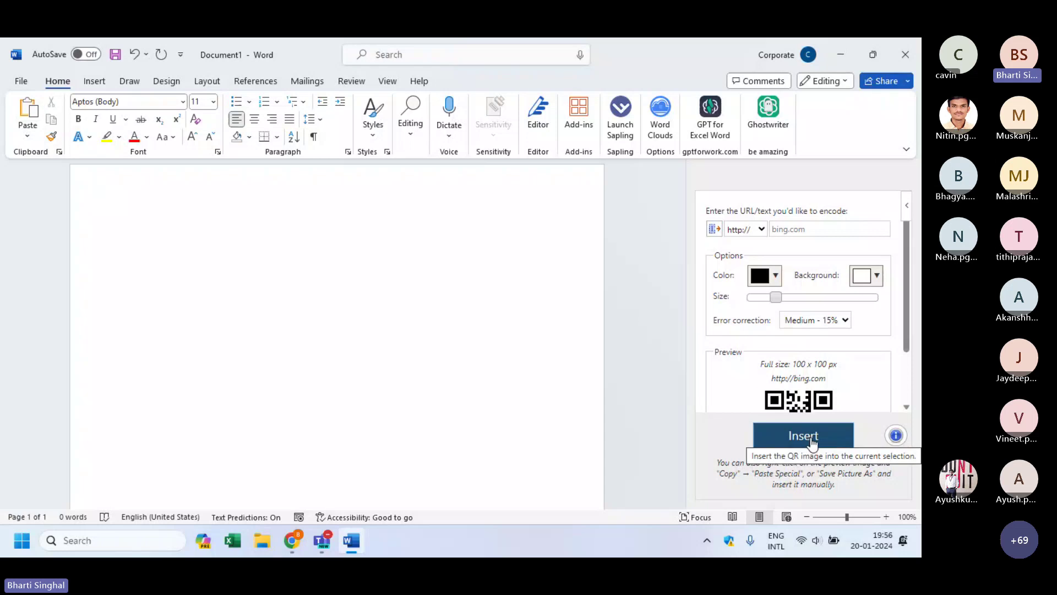
# Enter google.com as the URL and insert the QR code into the page
pyautogui.click(818, 229)
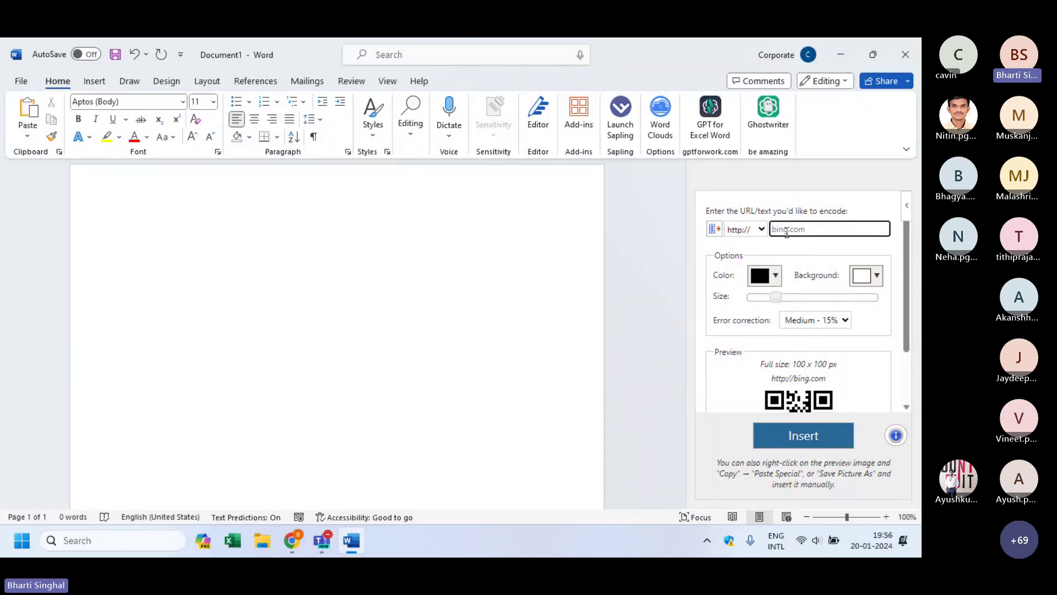
pyautogui.write('google')
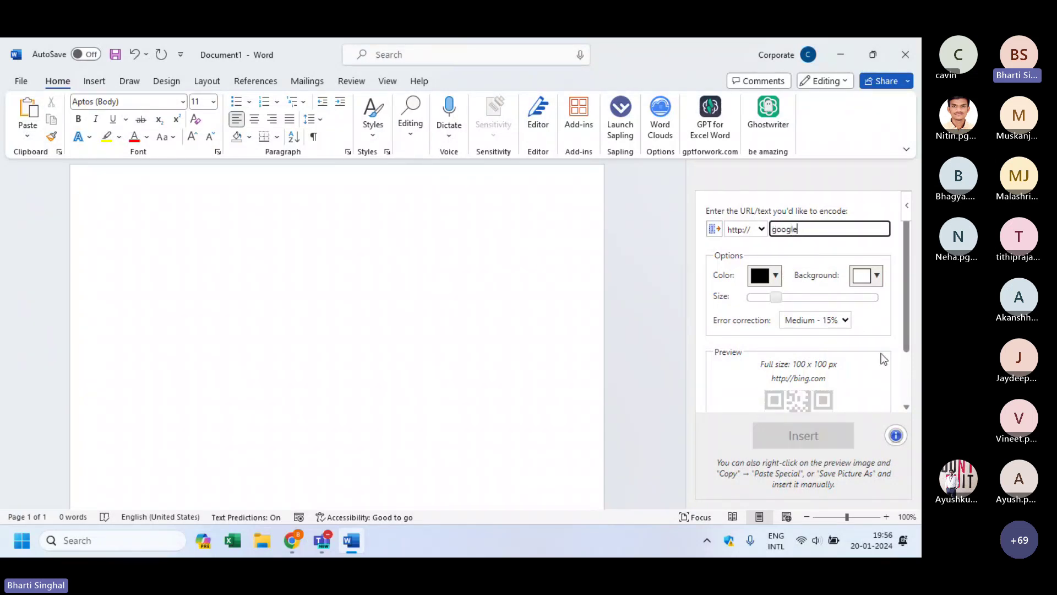
pyautogui.write('.com')
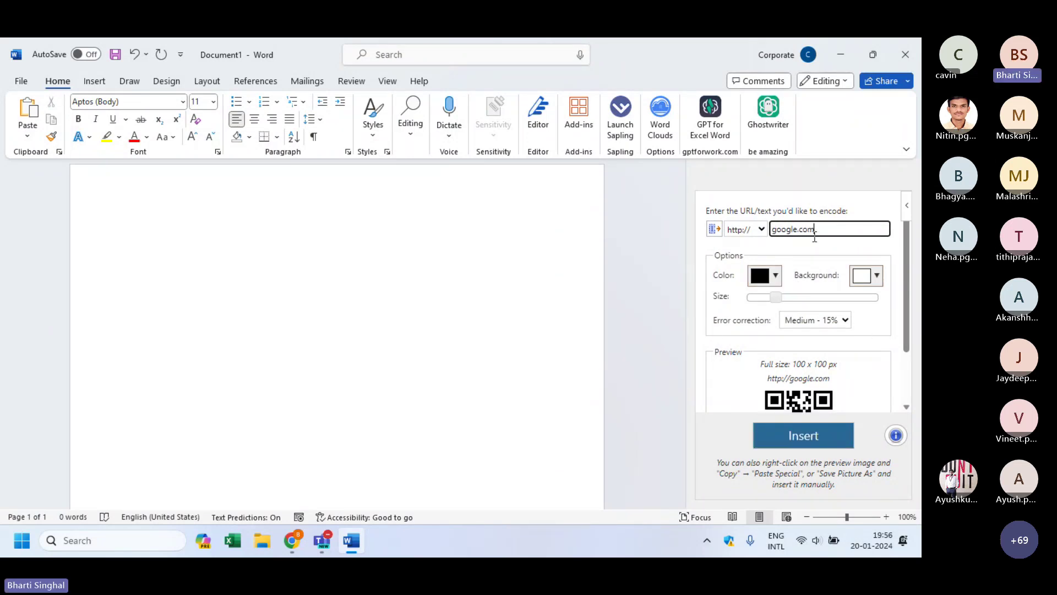
pyautogui.click(803, 436)
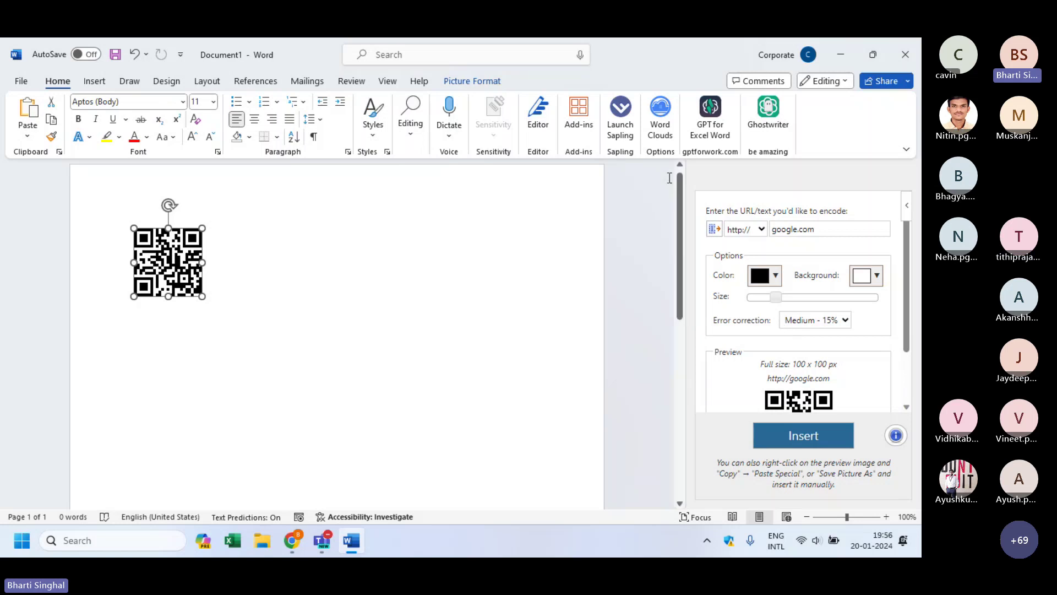
pyautogui.click(589, 131)
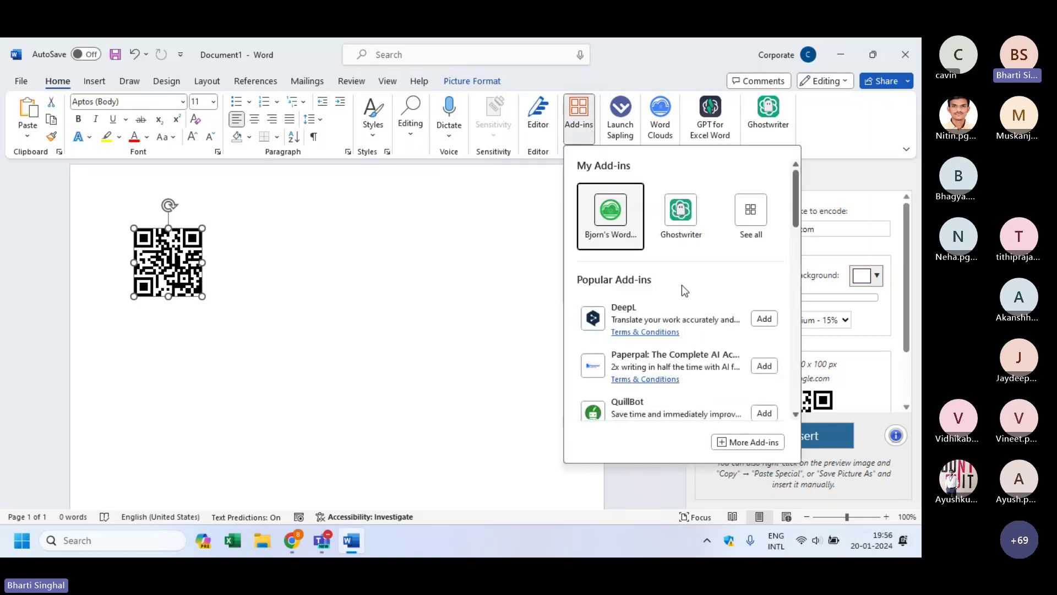
pyautogui.click(748, 442)
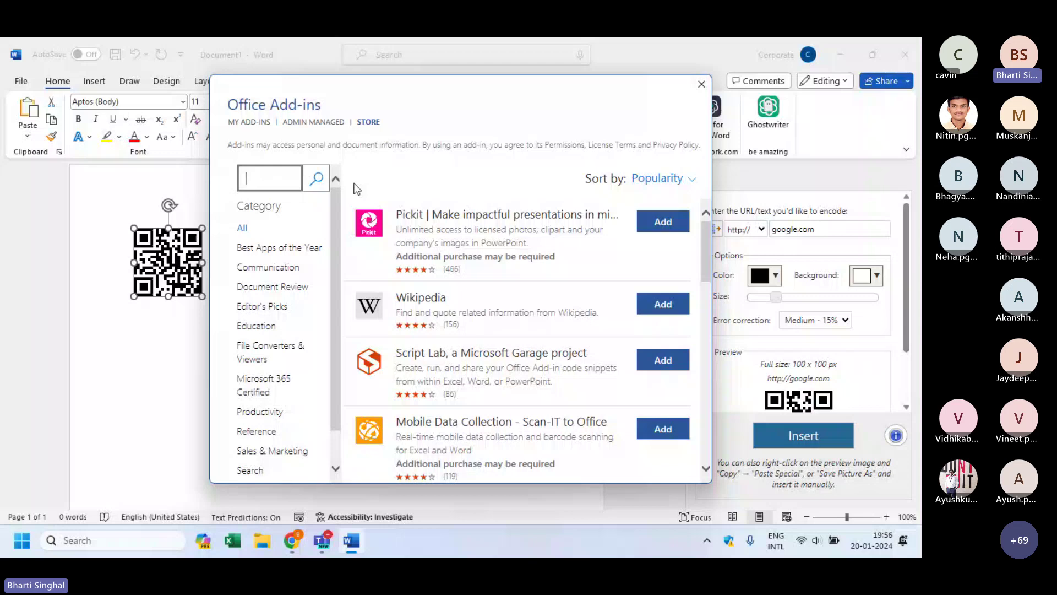
pyautogui.moveTo(707, 241); pyautogui.dragTo(708, 337)
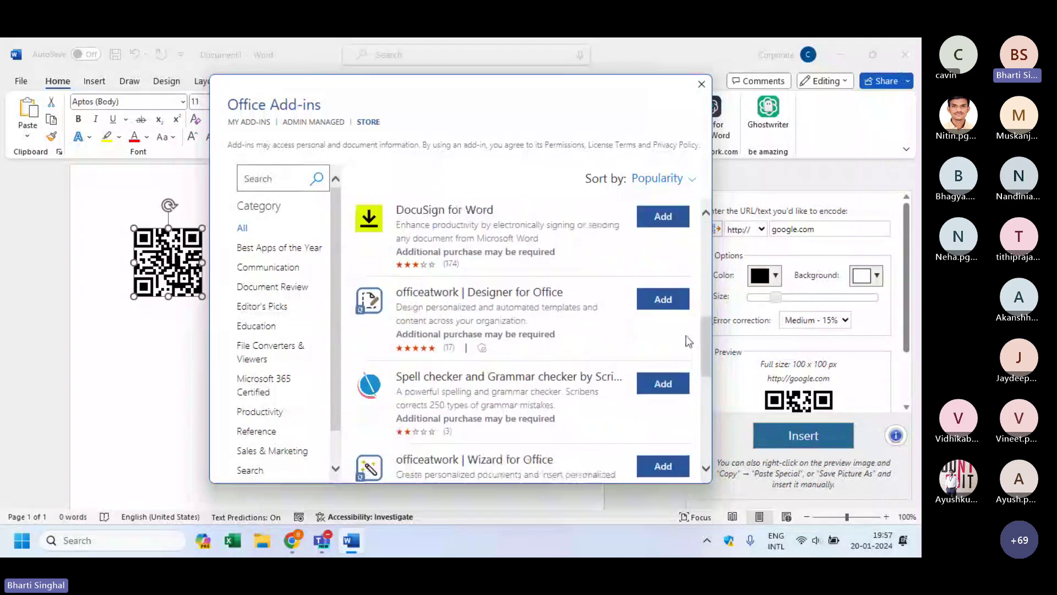
pyautogui.click(267, 268)
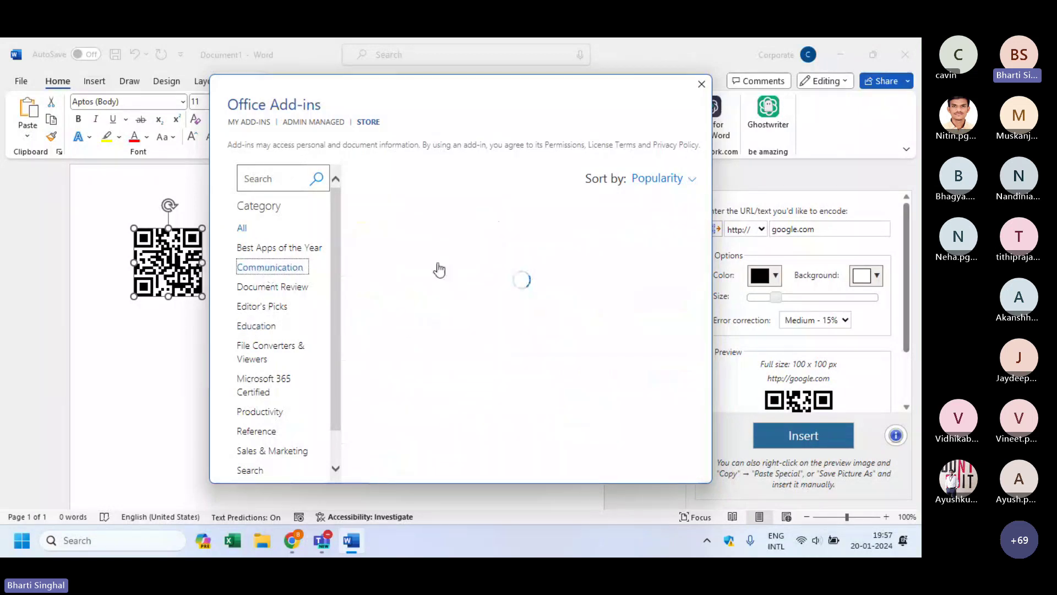
pyautogui.click(259, 326)
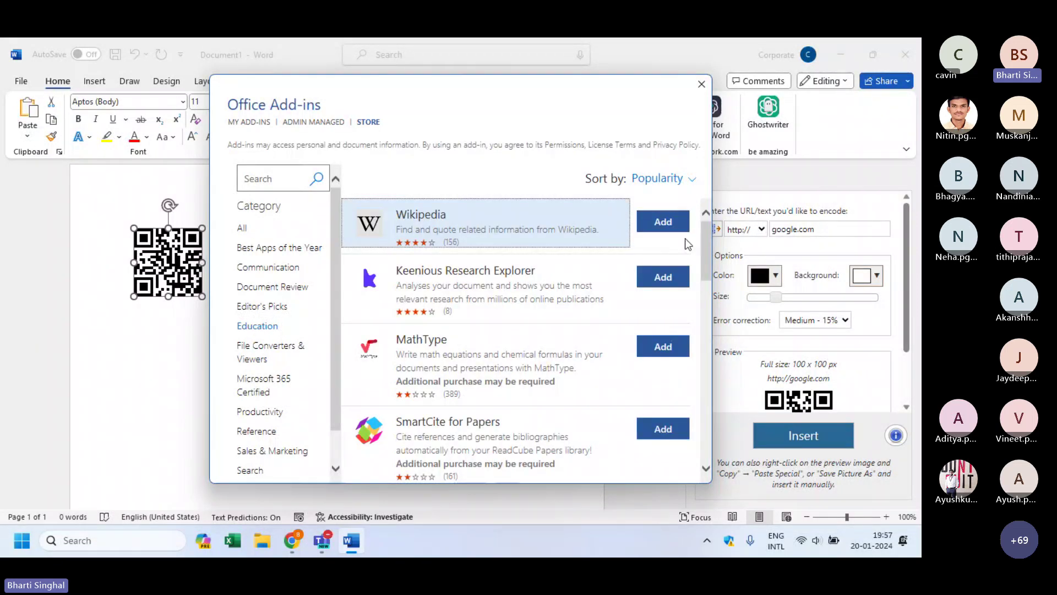
pyautogui.moveTo(704, 241)
pyautogui.mouseDown()
pyautogui.moveTo(716, 395)
pyautogui.moveTo(714, 318)
pyautogui.mouseUp()
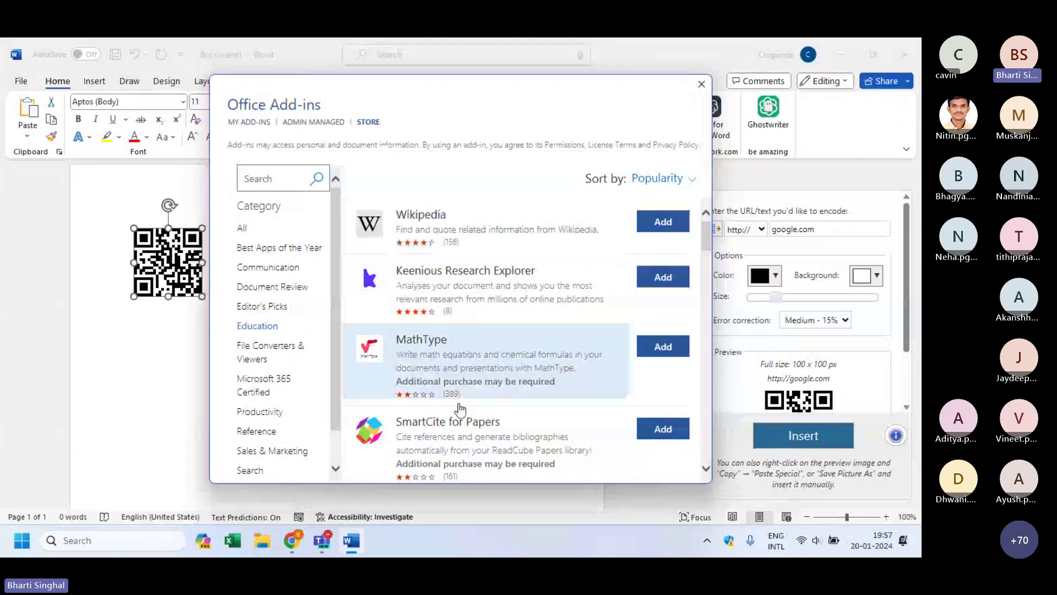
pyautogui.moveTo(707, 261); pyautogui.dragTo(712, 299)
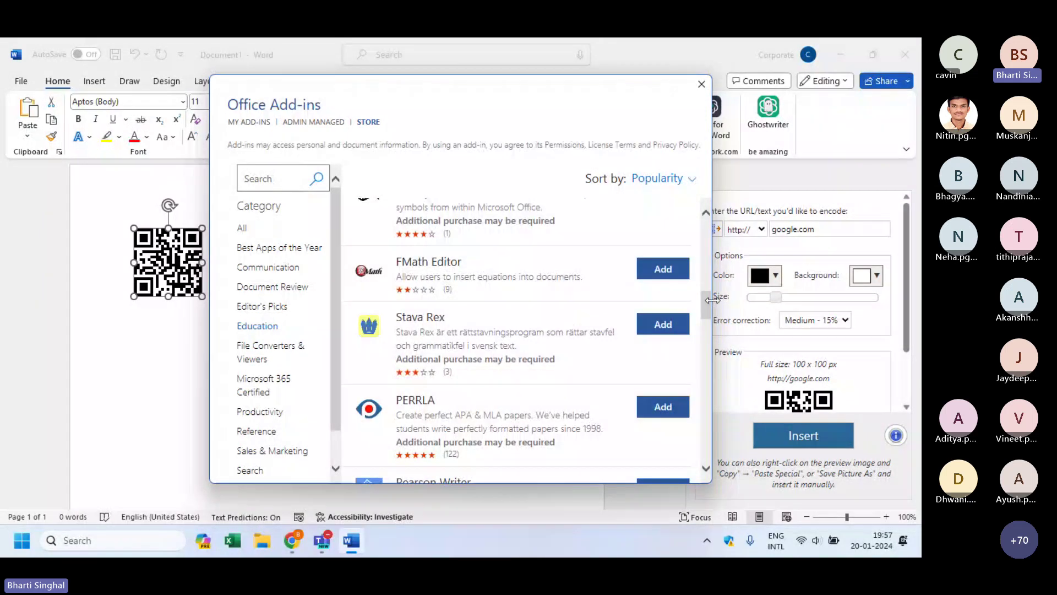
pyautogui.moveTo(710, 303); pyautogui.dragTo(712, 361)
pyautogui.scroll(-1, 667, 269)
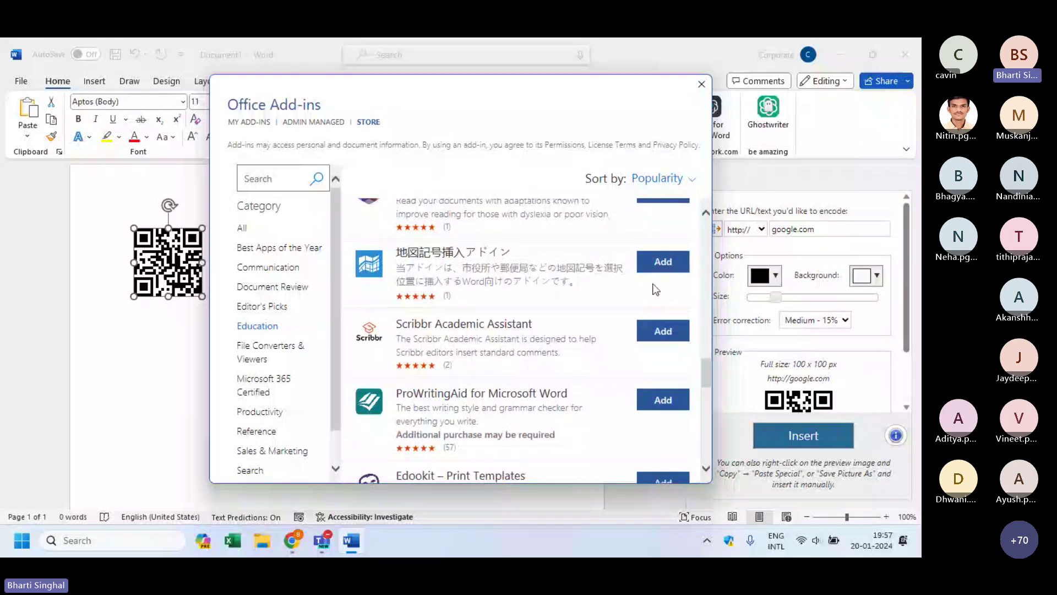
pyautogui.click(702, 84)
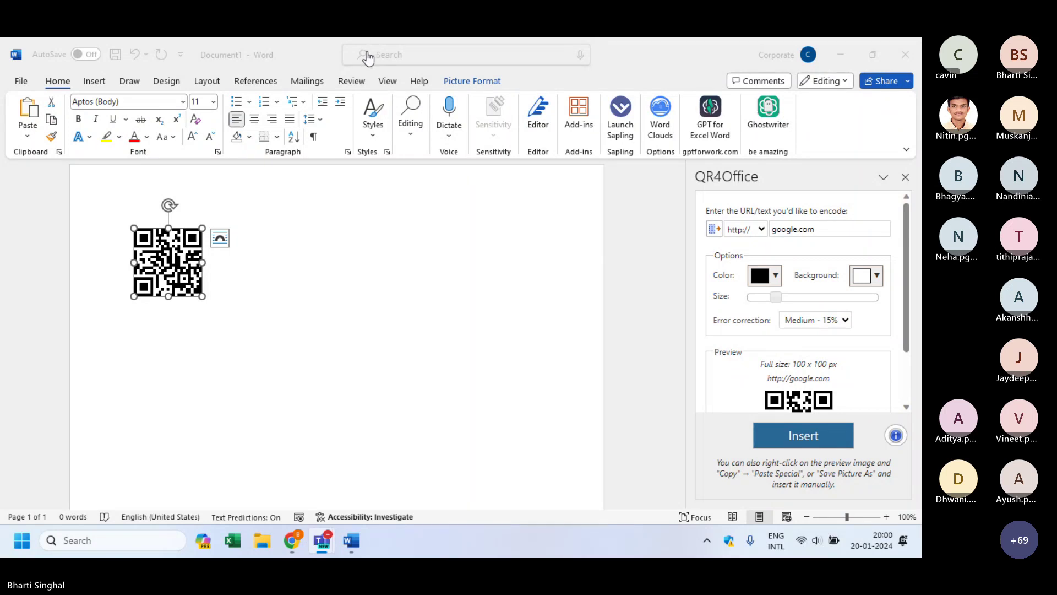
pyautogui.moveTo(321, 540)
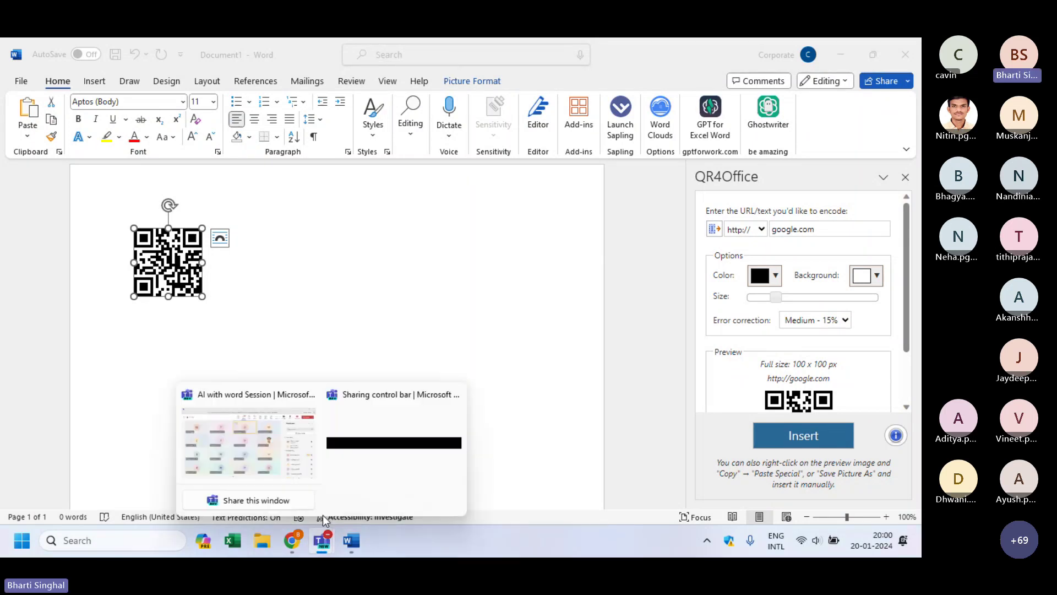
# Return to the Teams meeting window, show the meeting chat with attendance reports, and mute the microphone
pyautogui.click(266, 429)
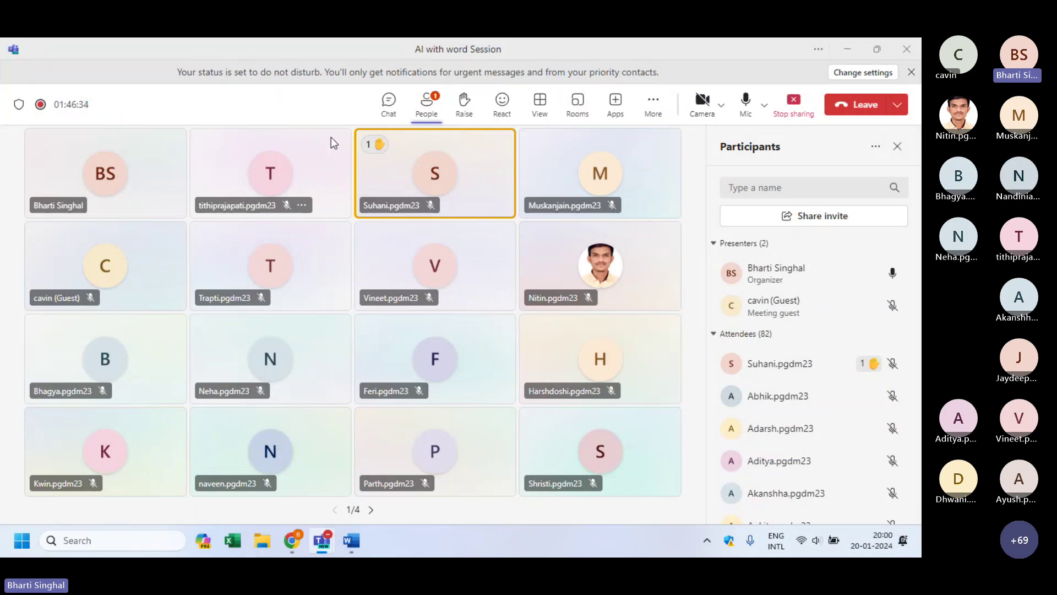
pyautogui.click(390, 105)
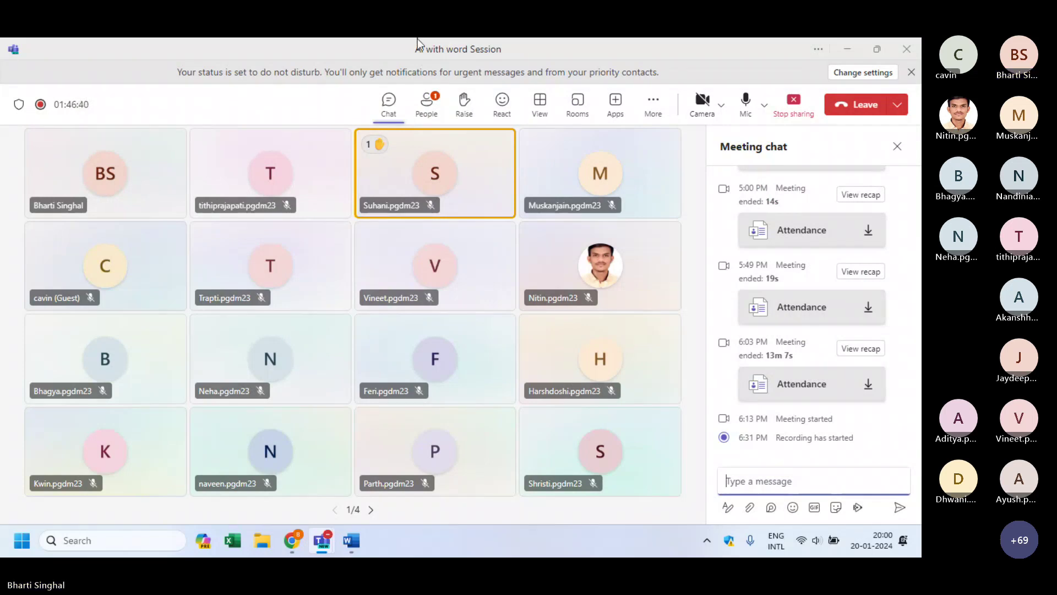
pyautogui.click(375, 55)
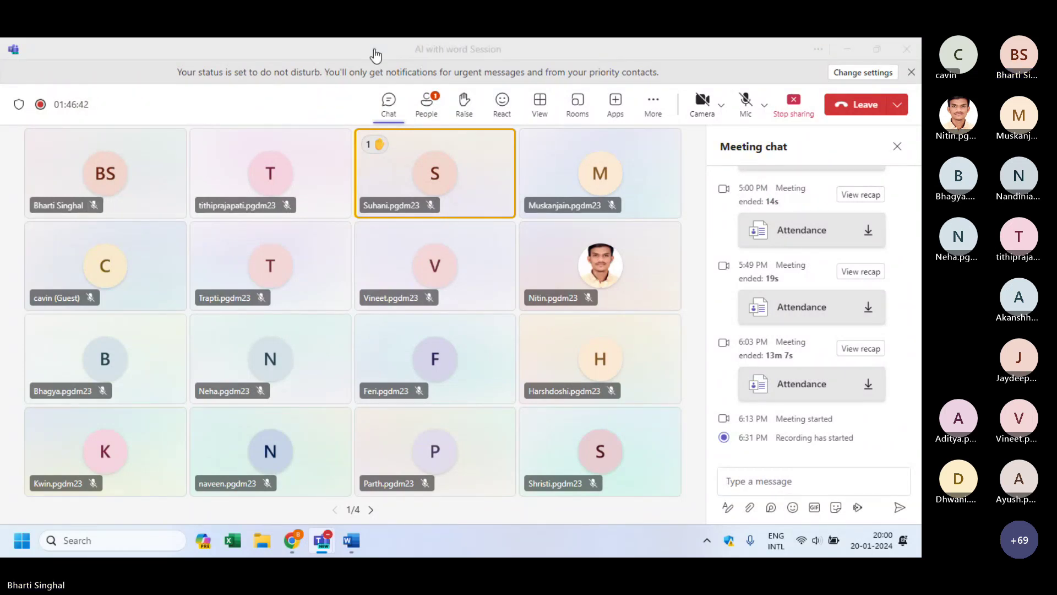
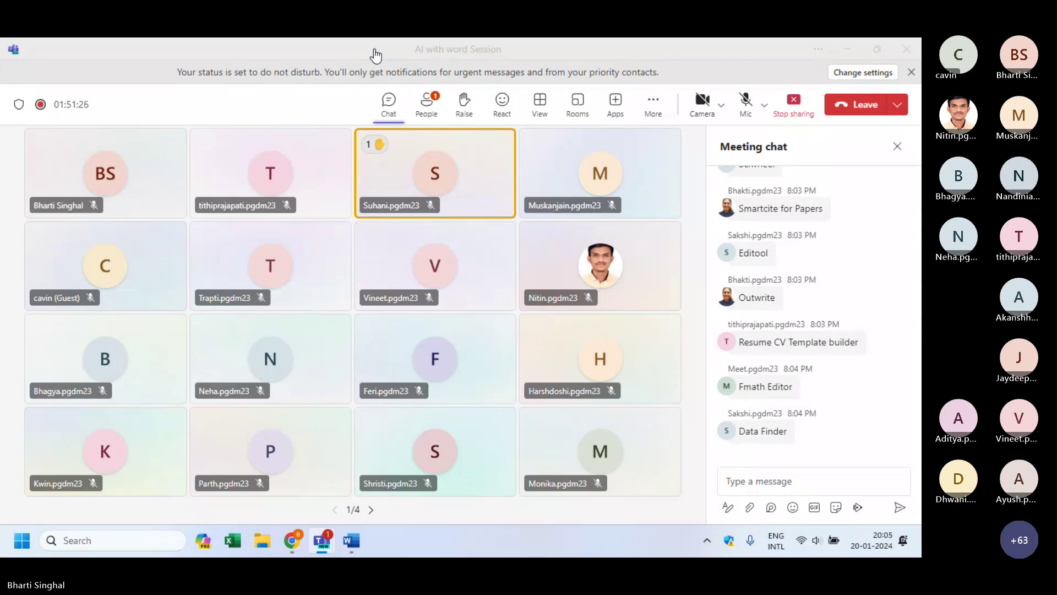
pyautogui.hotkey('ctrl', 'shift', 'm')
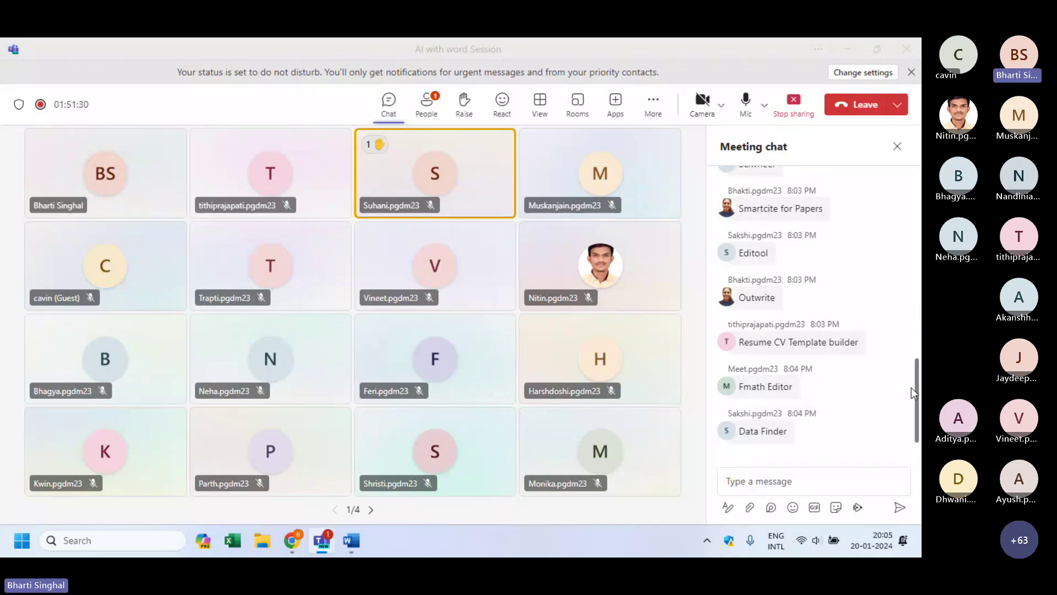
pyautogui.moveTo(916, 393); pyautogui.dragTo(920, 333)
pyautogui.scroll(-5, 782, 393)
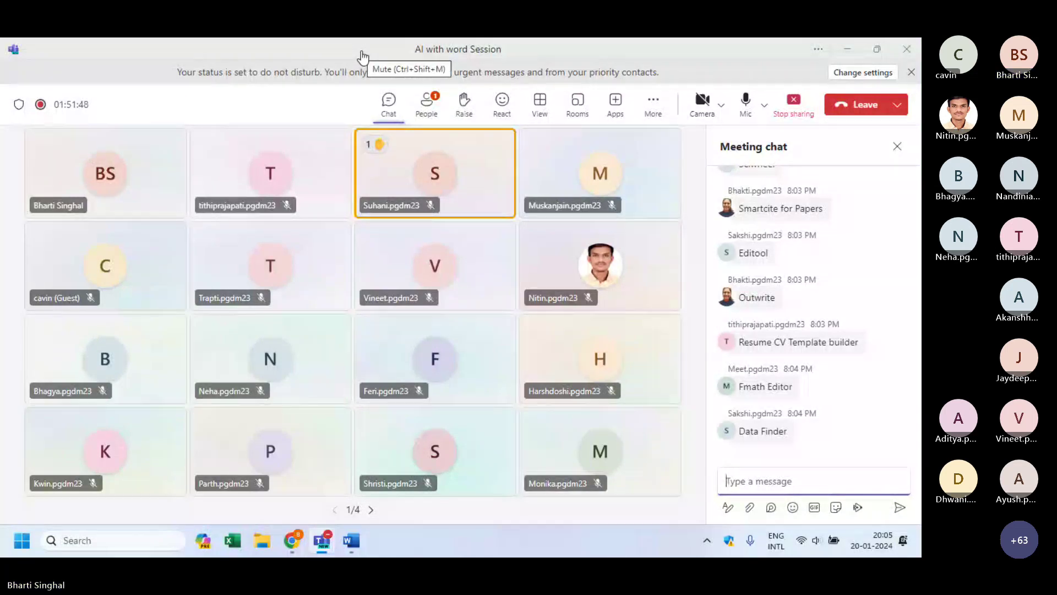
pyautogui.hotkey('ctrl', 'shift', 'm')
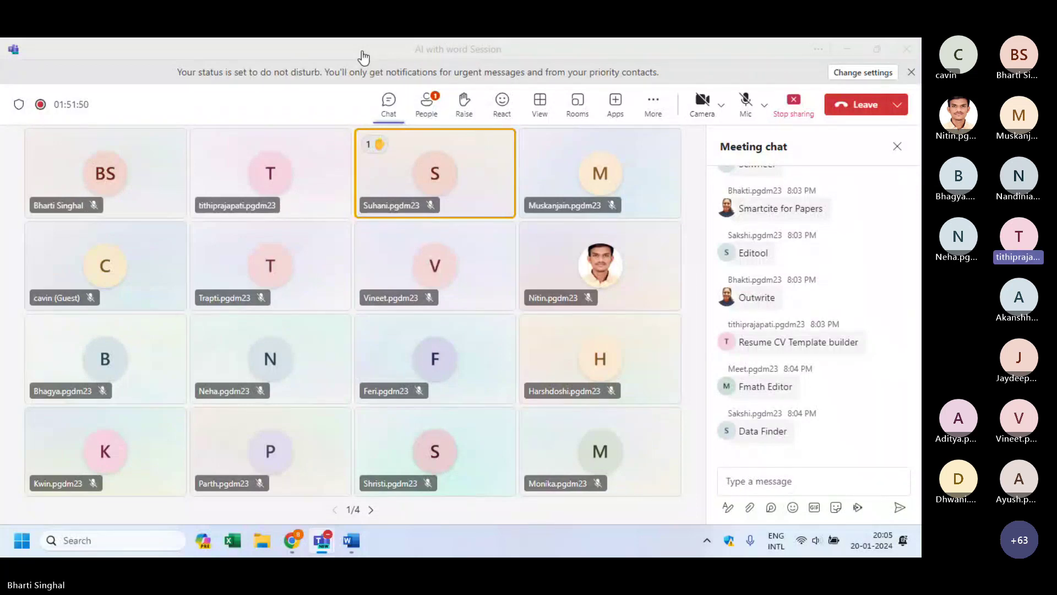
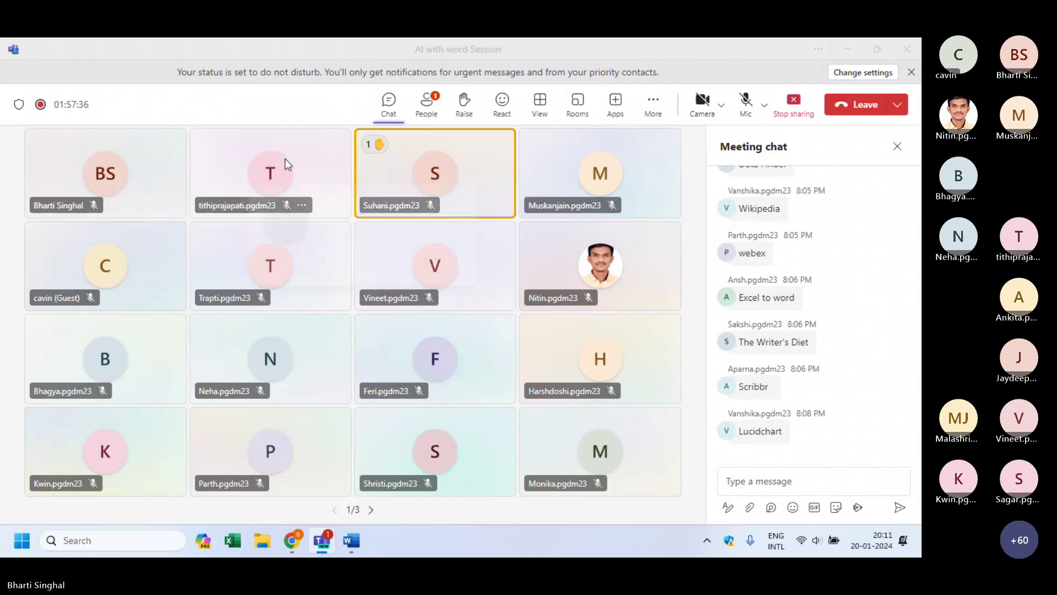
# Open the profile card of the participant in the second top-row gallery tile
pyautogui.click(287, 164)
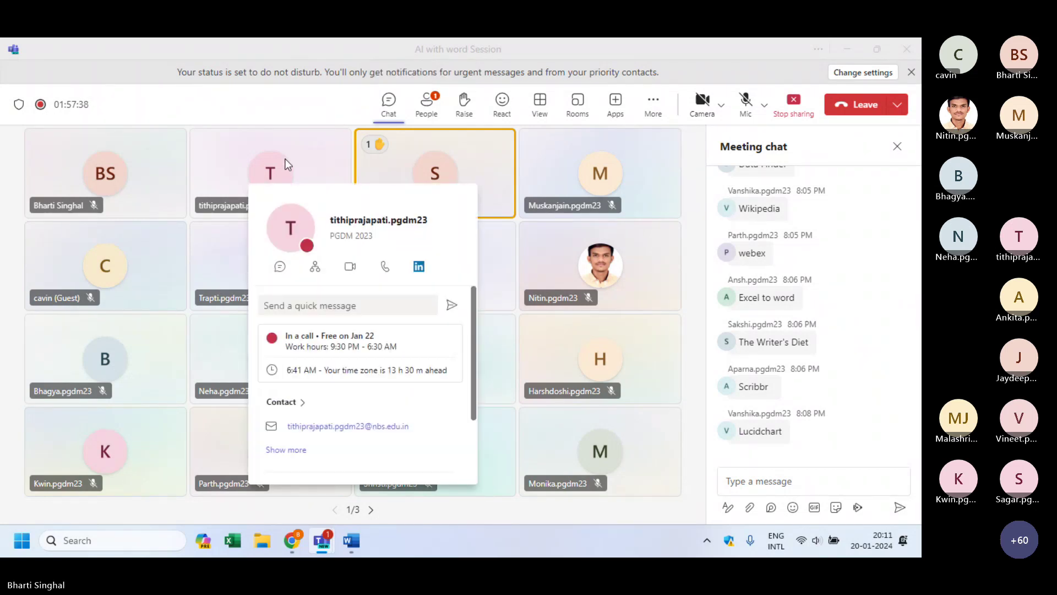
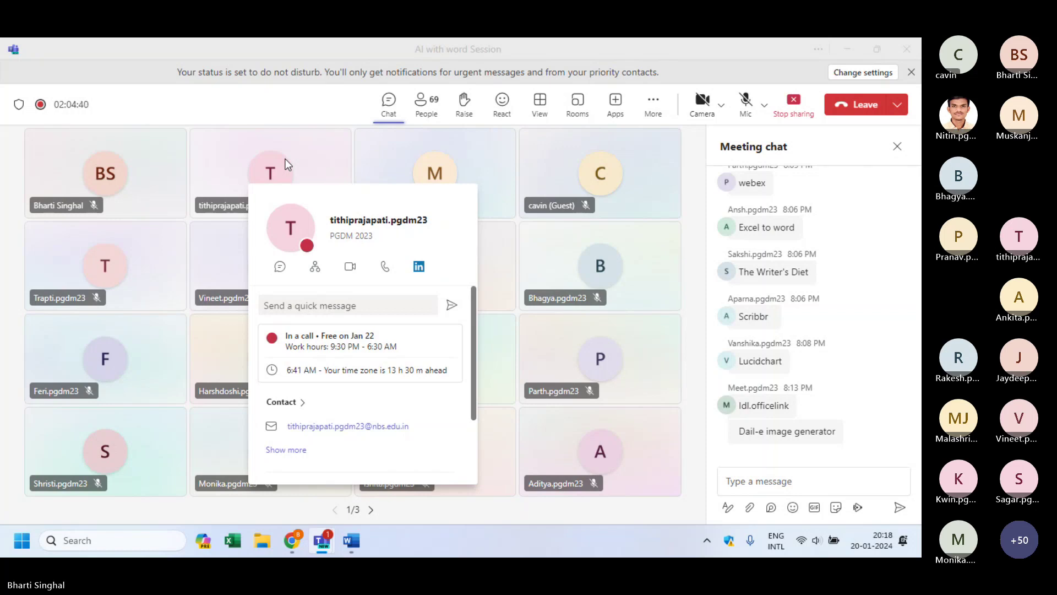
pyautogui.hotkey('ctrl', 'shift', 'm')
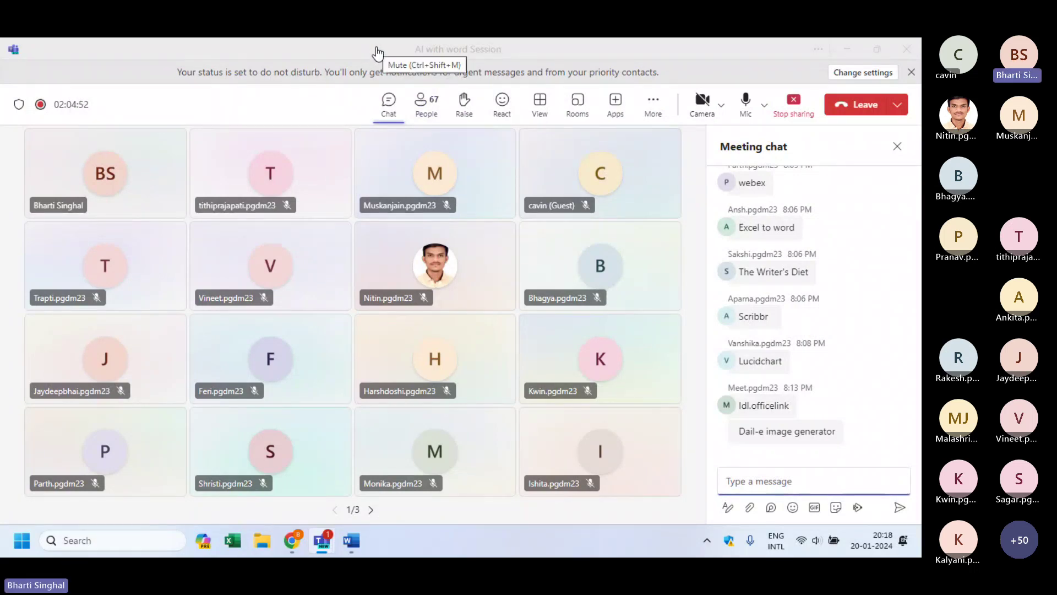
pyautogui.hotkey('ctrl', 'shift', 'm')
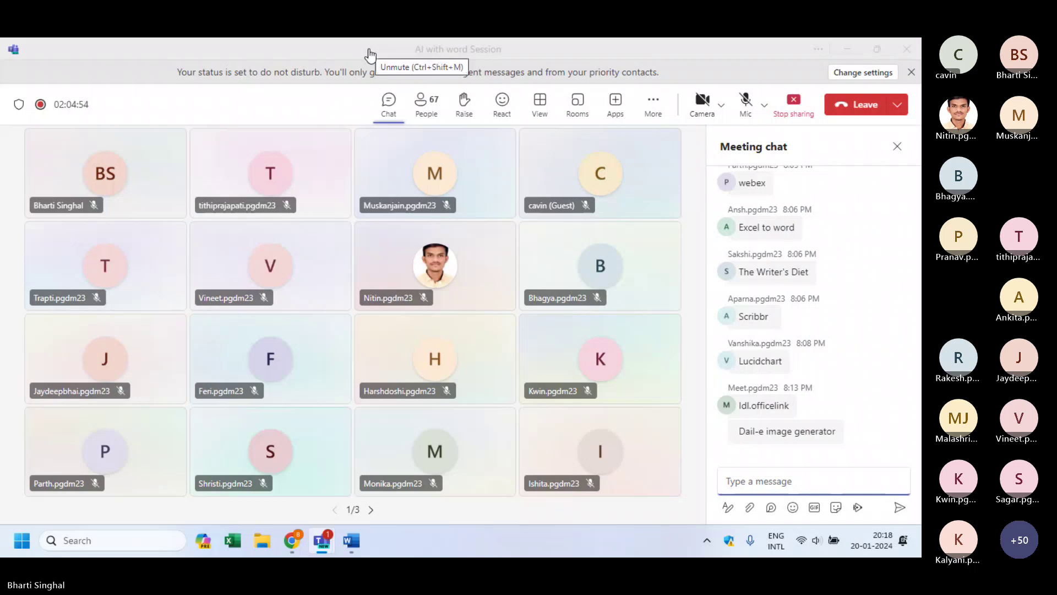
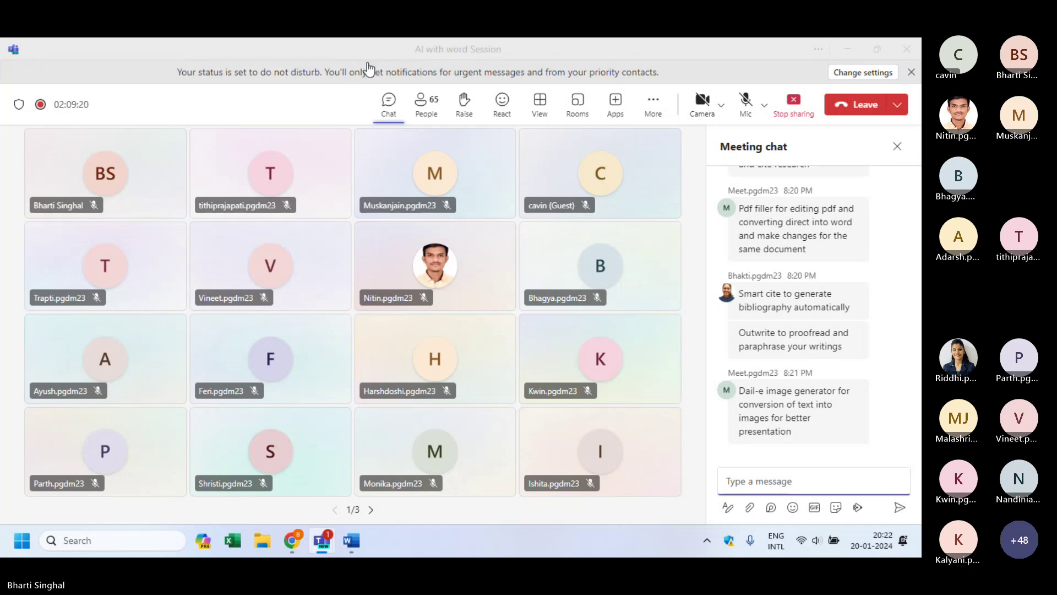
# Unmute the microphone with Ctrl+Shift+M, view a participant's profile card, then stop sharing the screen
pyautogui.hotkey('ctrl', 'shift', 'm')
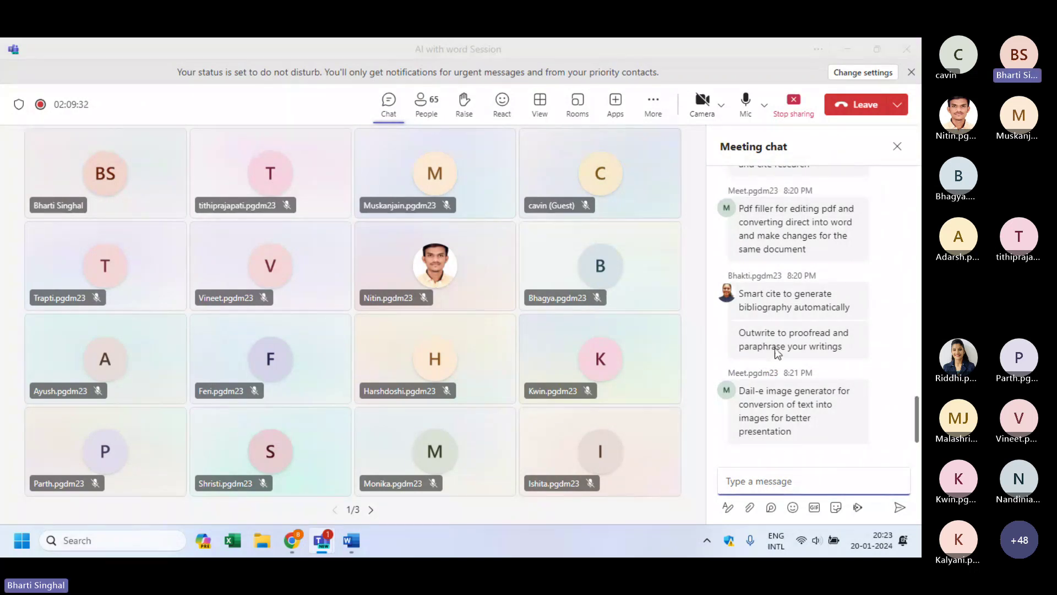
pyautogui.moveTo(600, 265)
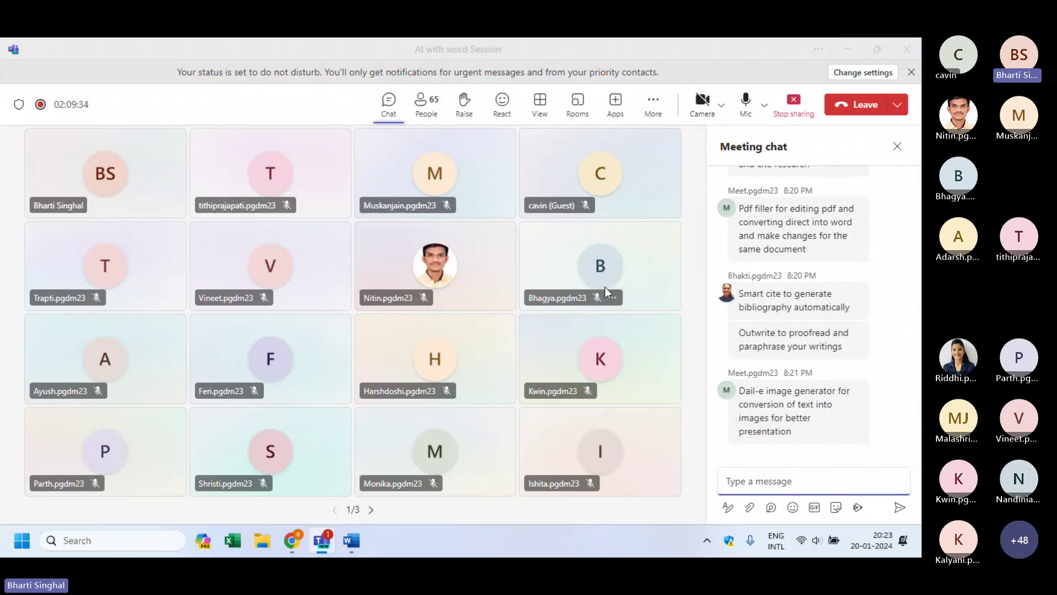
pyautogui.click(602, 275)
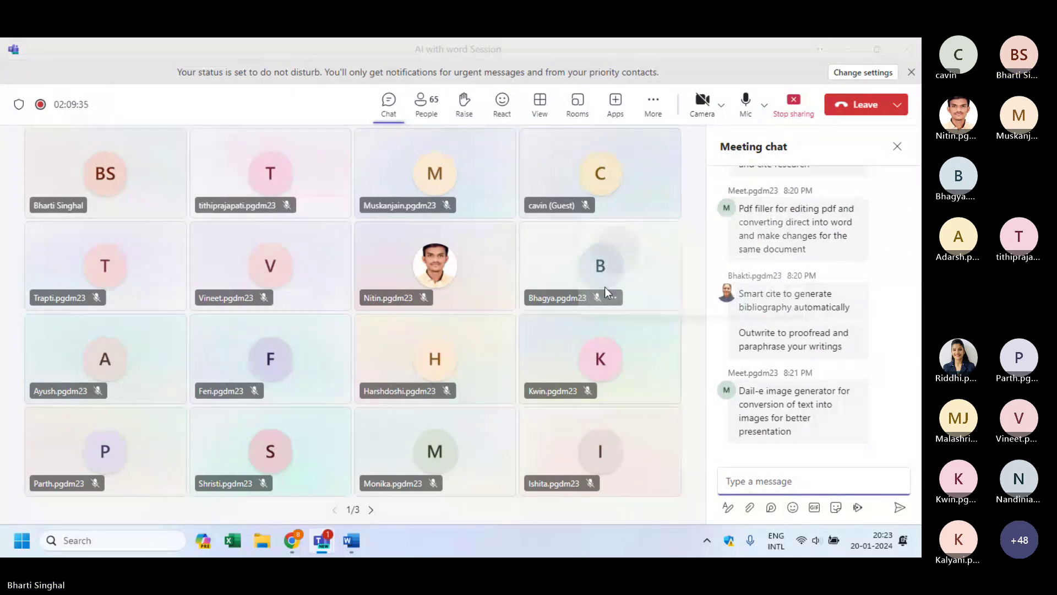
pyautogui.click(793, 105)
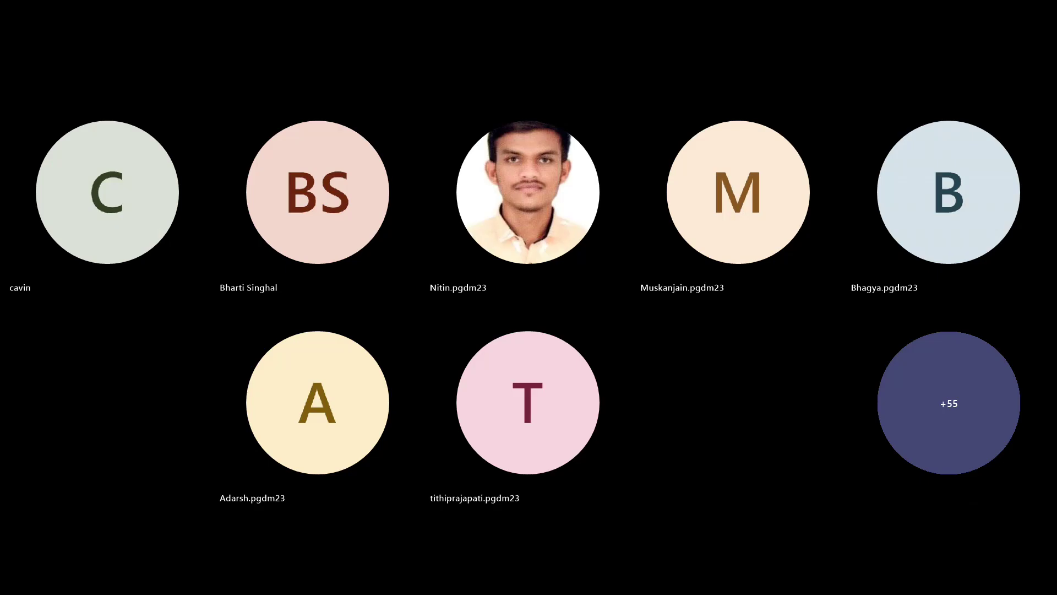